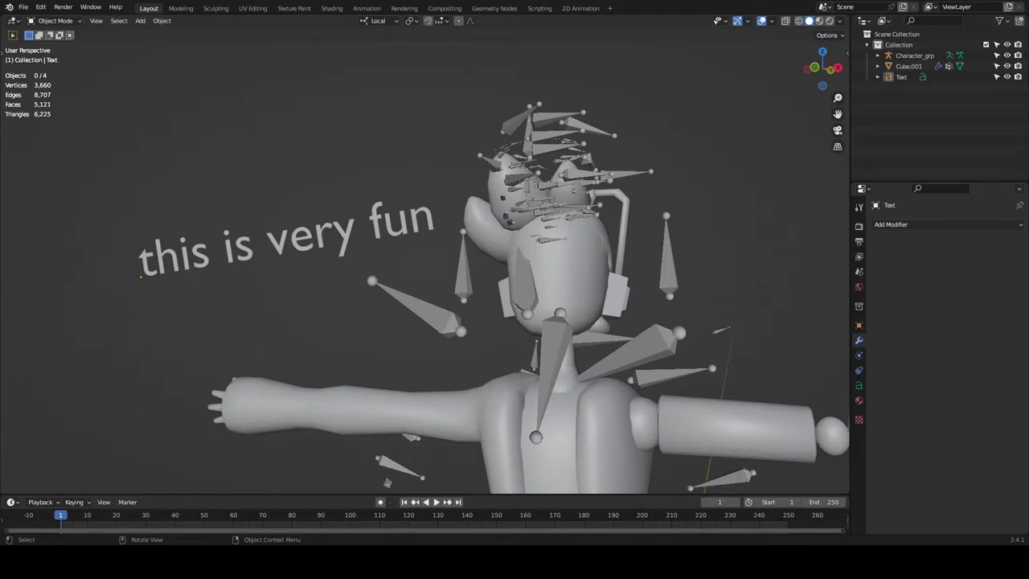
Delete the "this is very fun" text object beside the character.
click(240, 256)
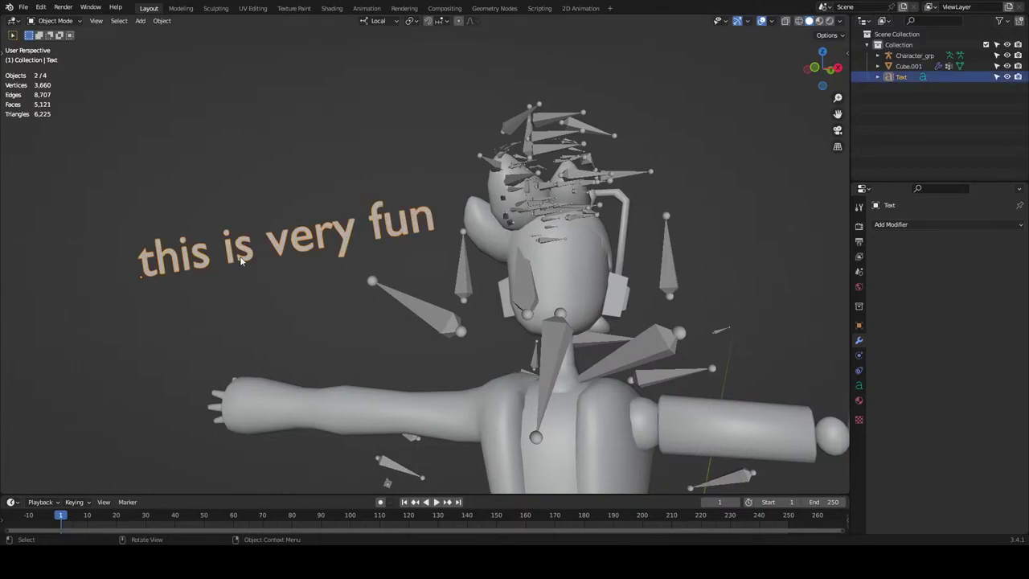
key(Delete)
scroll(241, 258, down, 2)
scroll(240, 258, up, 3)
scroll(240, 258, down, 1)
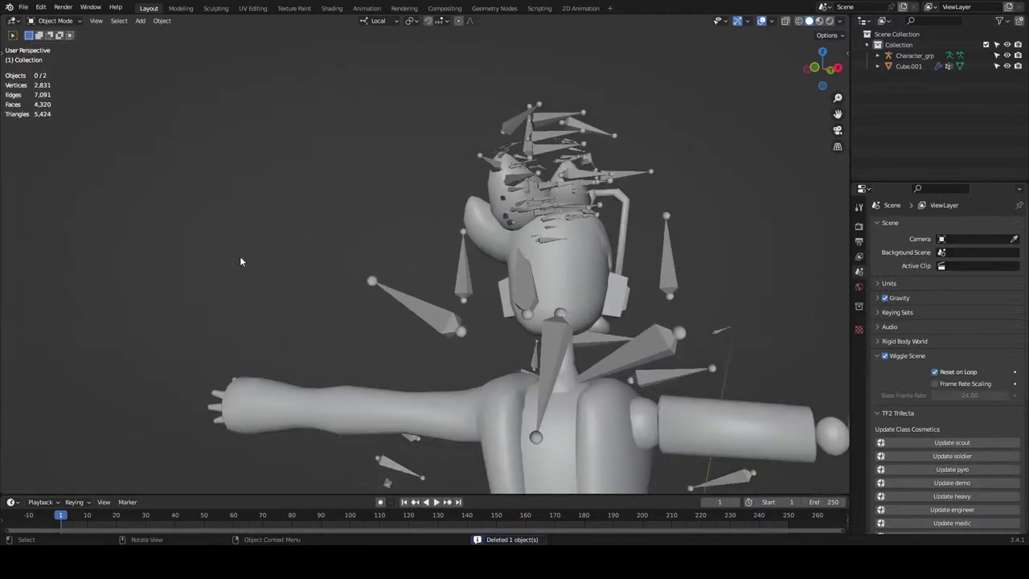
scroll(240, 258, up, 1)
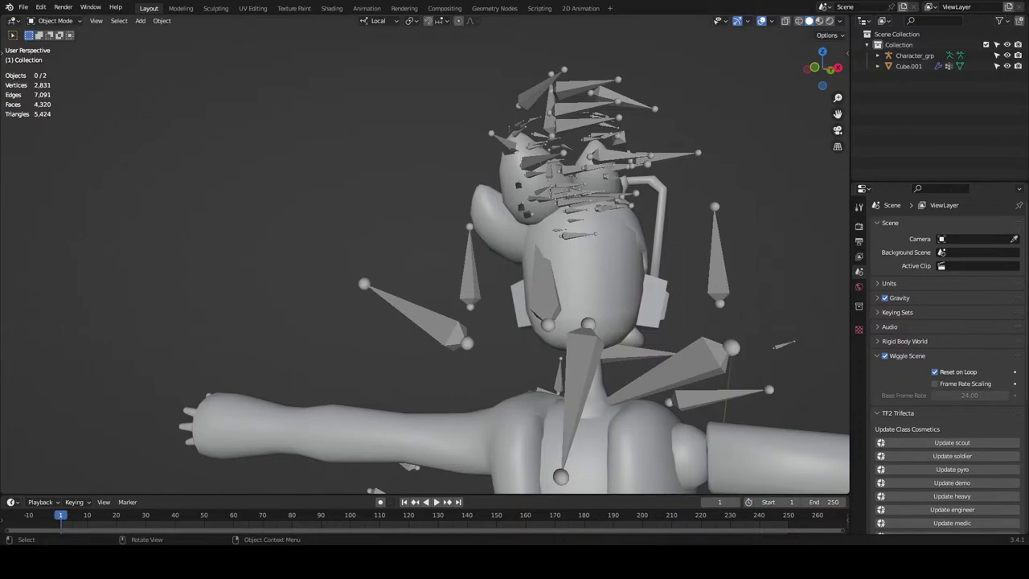
Open the Character_grp armature in edit mode and turn on X-ray display to see the bones through the mesh.
click(474, 281)
scroll(545, 322, up, 5)
key(Tab)
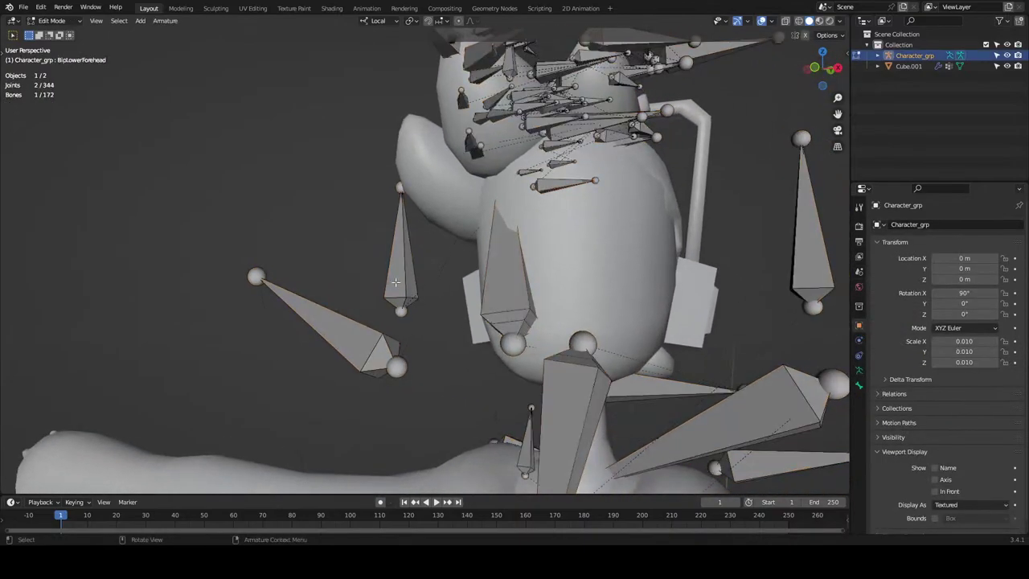
click(406, 292)
scroll(406, 292, down, 2)
middle_drag(406, 292, 363, 308)
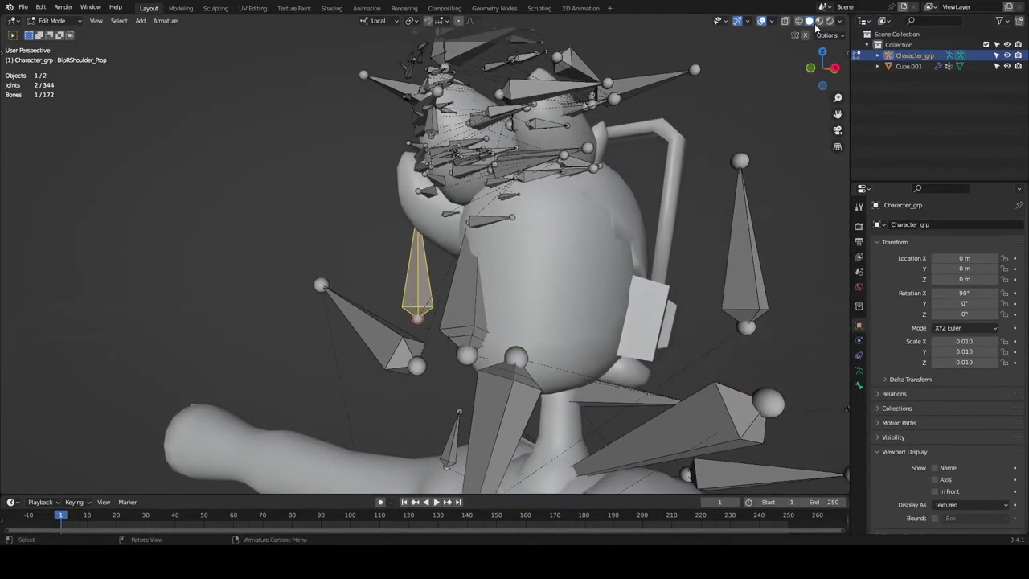
click(785, 21)
middle_drag(498, 201, 379, 195)
Delete three forehead bones near the top of the head, including BipForehead.
click(326, 98)
click(409, 137)
key(x)
click(386, 212)
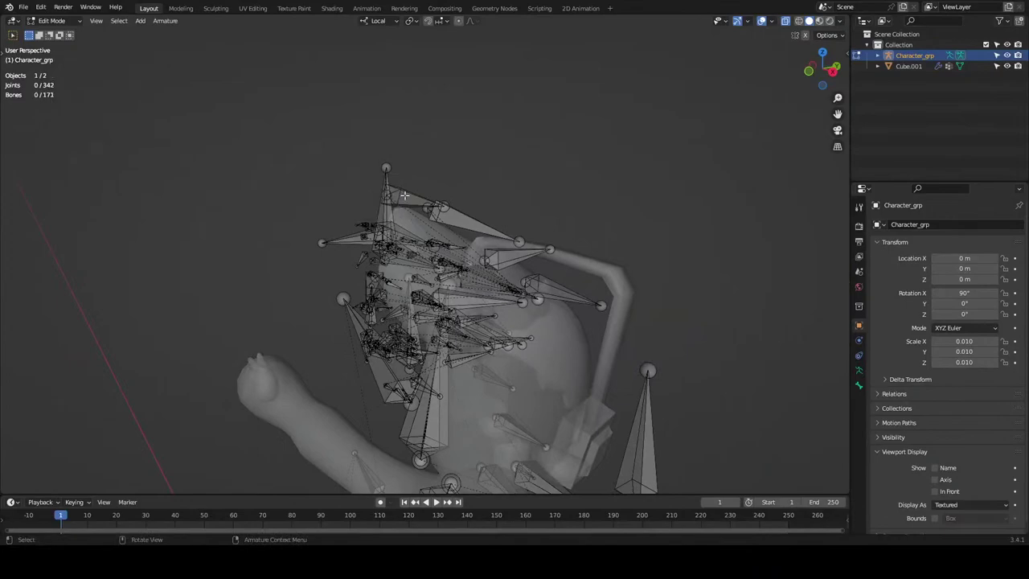
key(x)
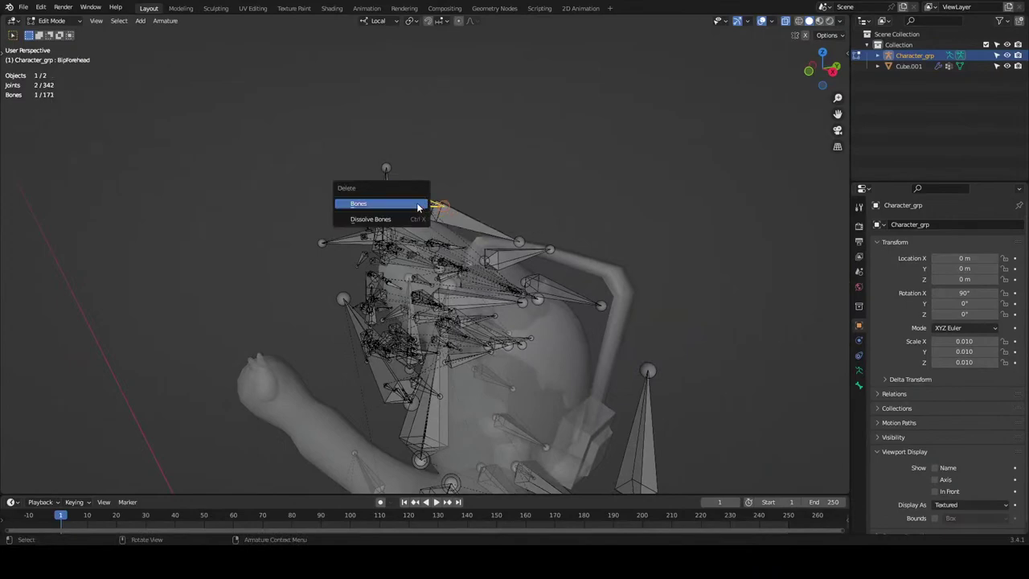
click(408, 204)
click(462, 227)
key(x)
click(461, 226)
Delete the BipLowerForehead bone and the upright bone rising above the face bones.
middle_drag(461, 225, 458, 252)
click(468, 164)
key(x)
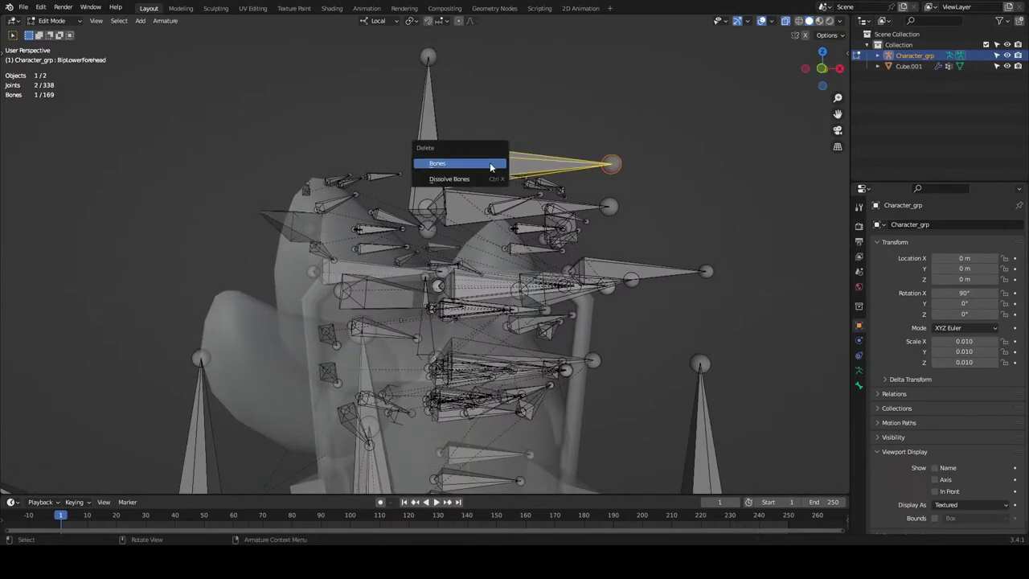
click(488, 163)
click(427, 173)
key(x)
click(436, 171)
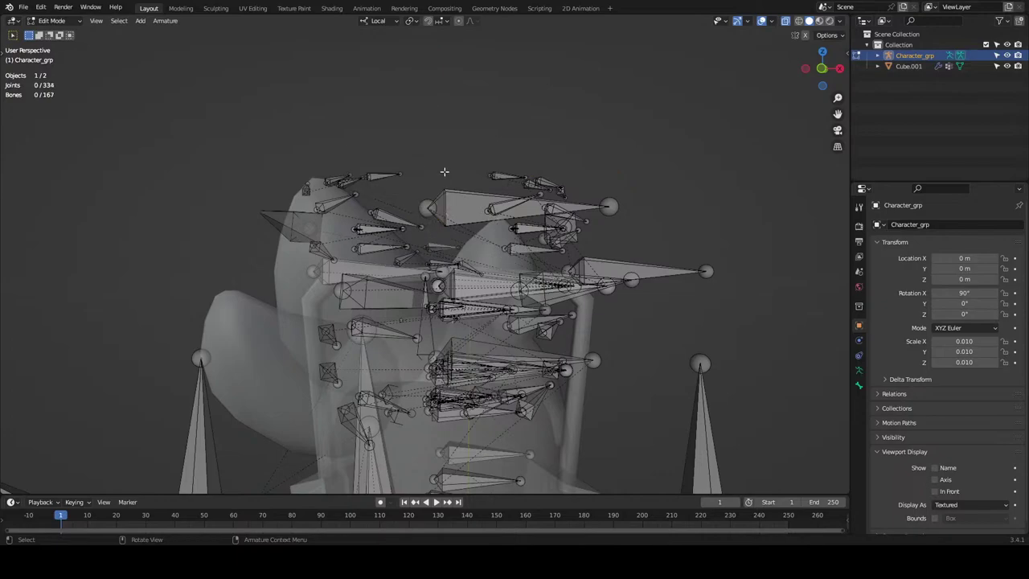
Try to delete the BipUpperNose bone and leave armature editing.
click(468, 211)
key(x)
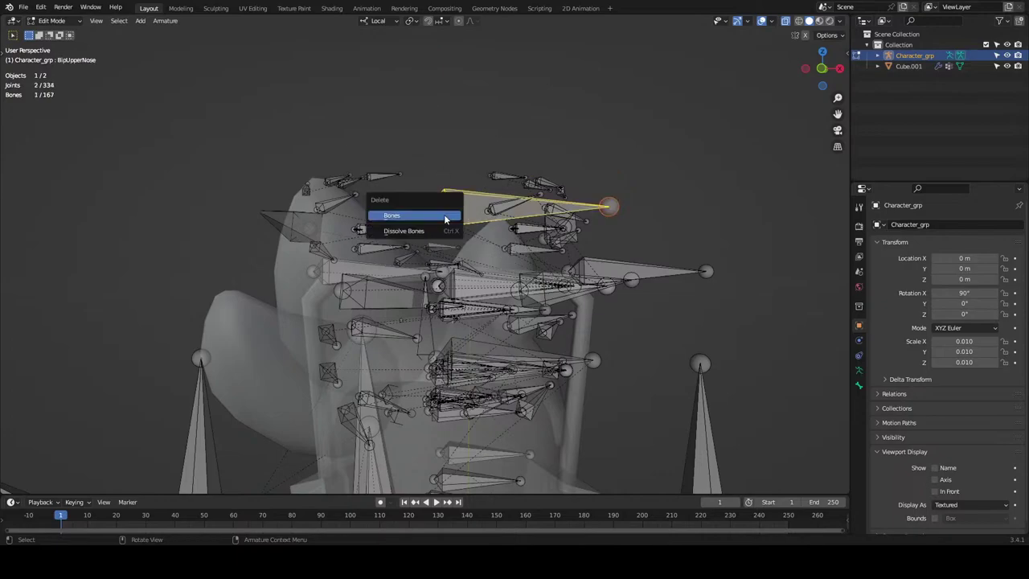
click(444, 216)
scroll(443, 267, down, 4)
key(Tab)
Scale the Cube.001 character mesh up uniformly until its head encloses the face bones of the armature.
middle_drag(444, 267, 370, 270)
scroll(432, 354, down, 5)
click(434, 352)
key(s)
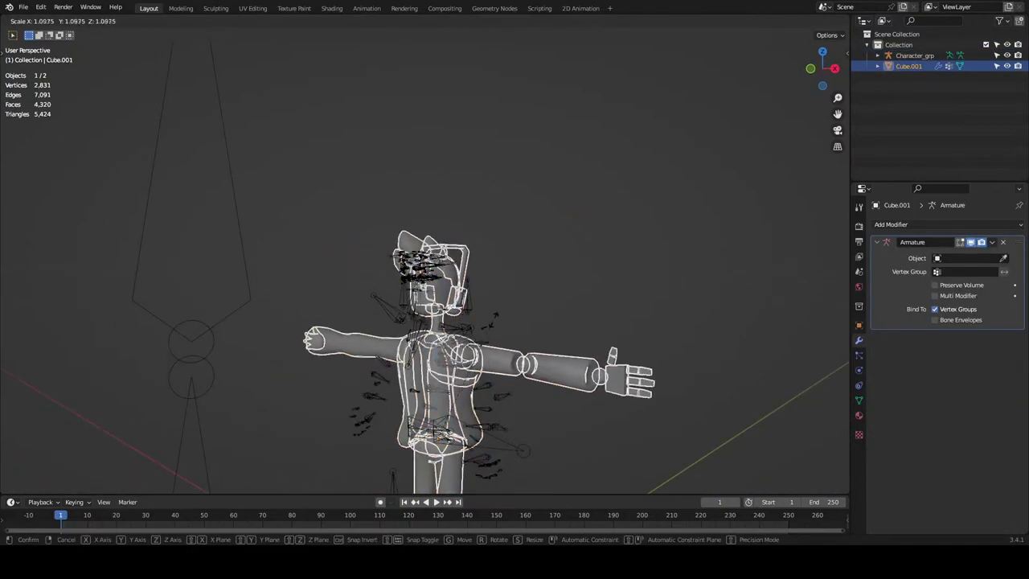
click(492, 315)
scroll(548, 316, up, 4)
key(s)
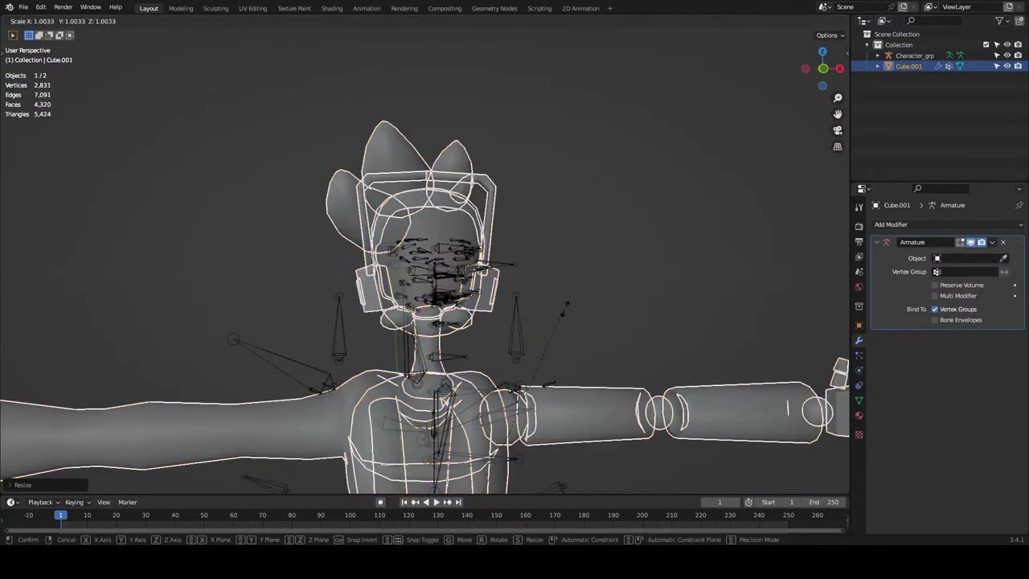
click(698, 213)
middle_drag(698, 213, 574, 254)
key(s)
click(556, 271)
scroll(574, 254, down, 8)
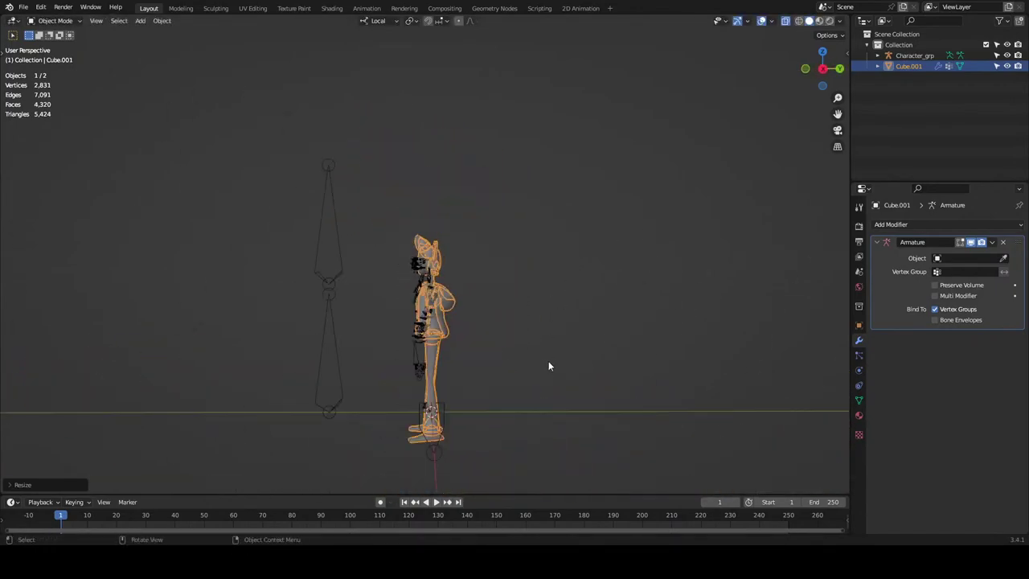
Move the Cube.001 mesh slightly along the Y axis towards the armature's bones.
scroll(546, 369, up, 2)
middle_drag(546, 369, 535, 266)
click(820, 71)
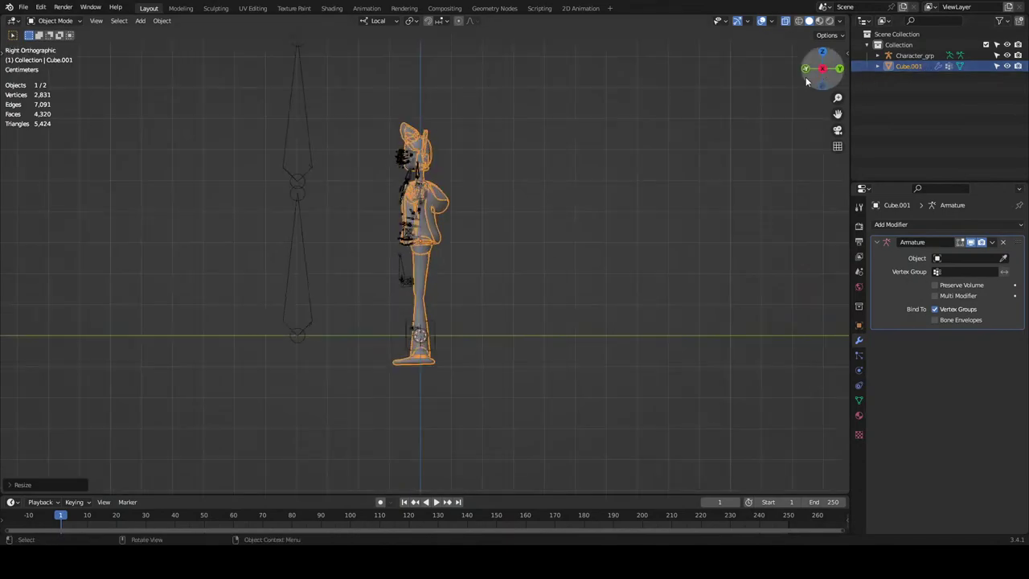
scroll(511, 157, up, 7)
scroll(545, 236, down, 4)
middle_drag(536, 238, 530, 261)
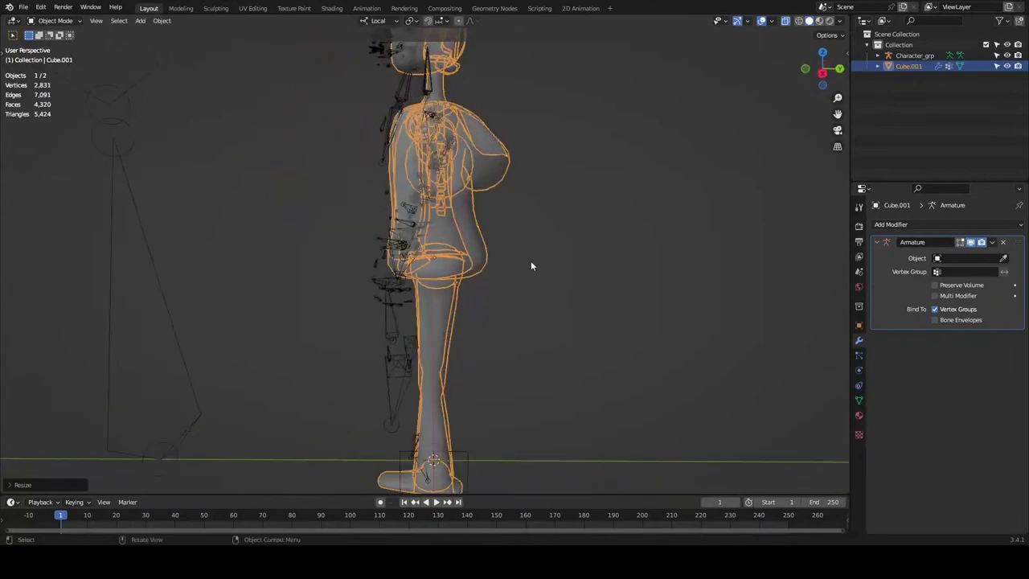
key(g)
key(y)
click(528, 261)
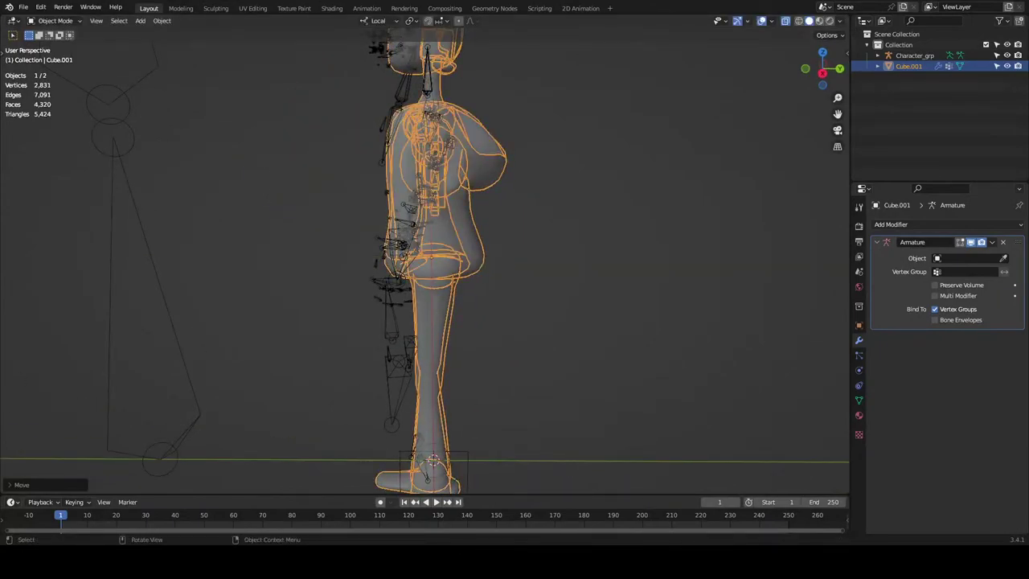
Open the Character_grp armature for editing again and try to delete the BipUpperNose bone among the face bones.
scroll(430, 169, up, 2)
middle_drag(233, 254, 496, 152)
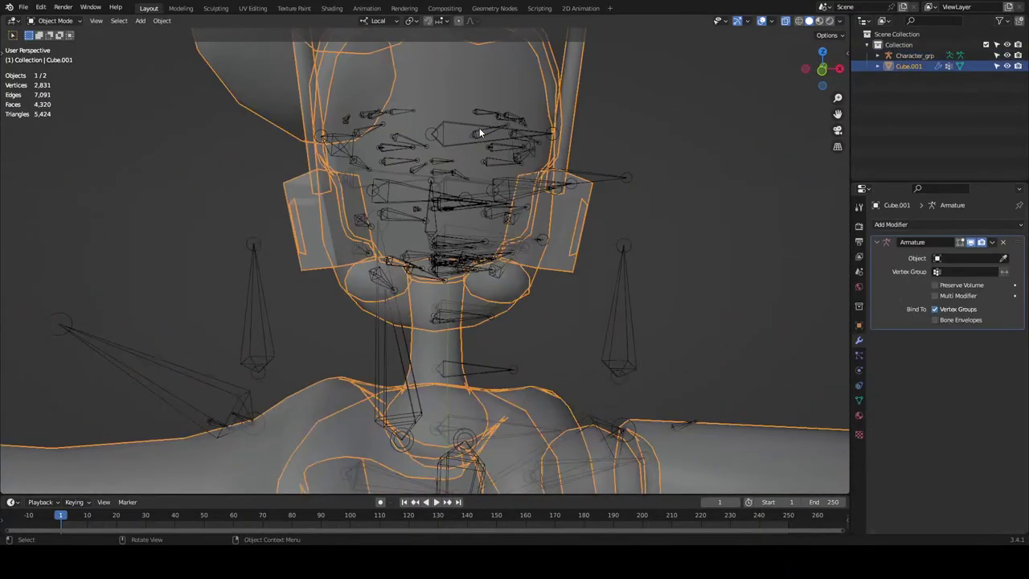
click(471, 141)
scroll(554, 156, up, 2)
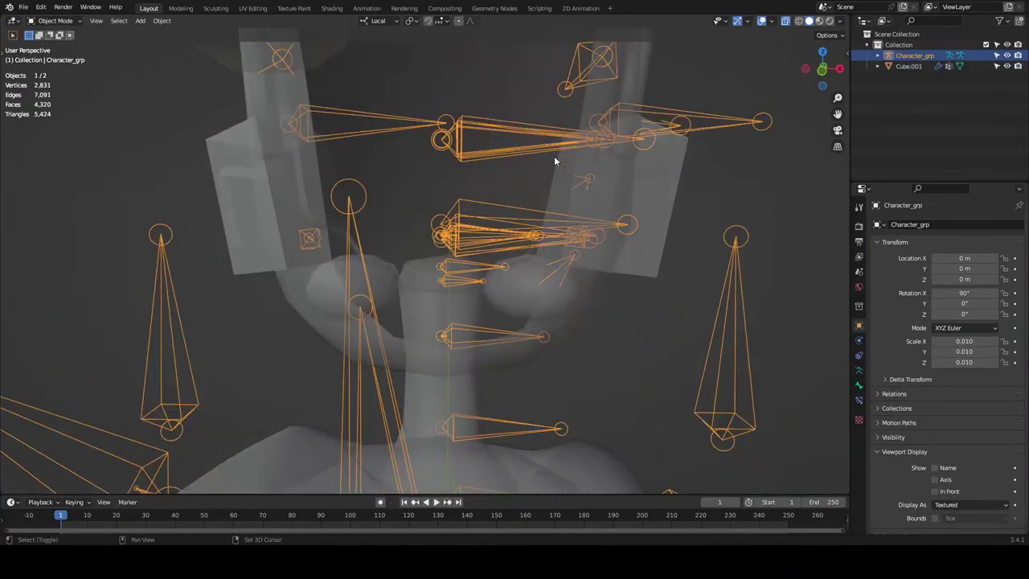
shift+middle_drag(553, 156, 501, 278)
scroll(500, 278, down, 4)
middle_drag(431, 246, 398, 225)
scroll(399, 225, up, 1)
shift+middle_drag(327, 206, 392, 248)
scroll(393, 248, up, 3)
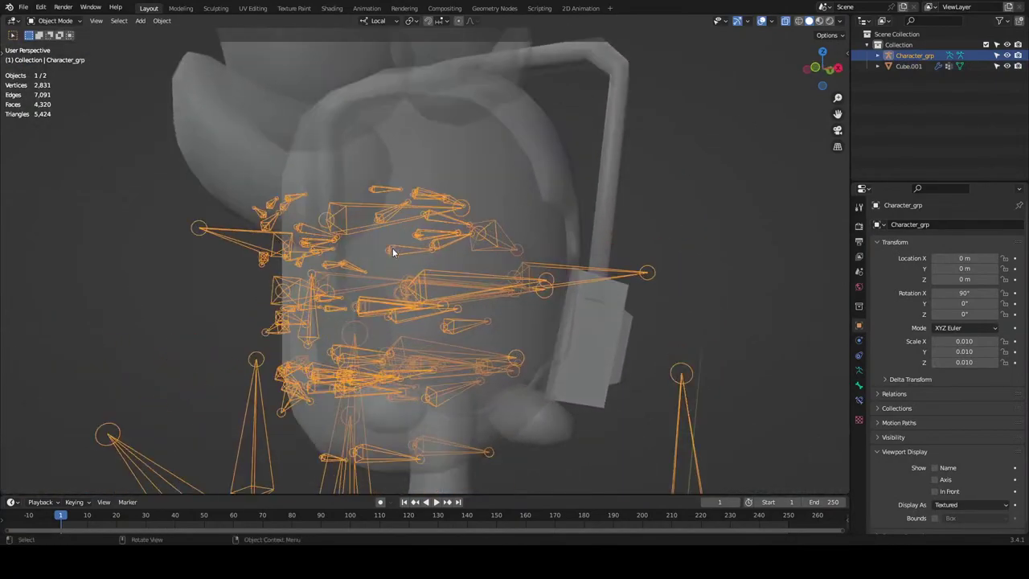
key(Tab)
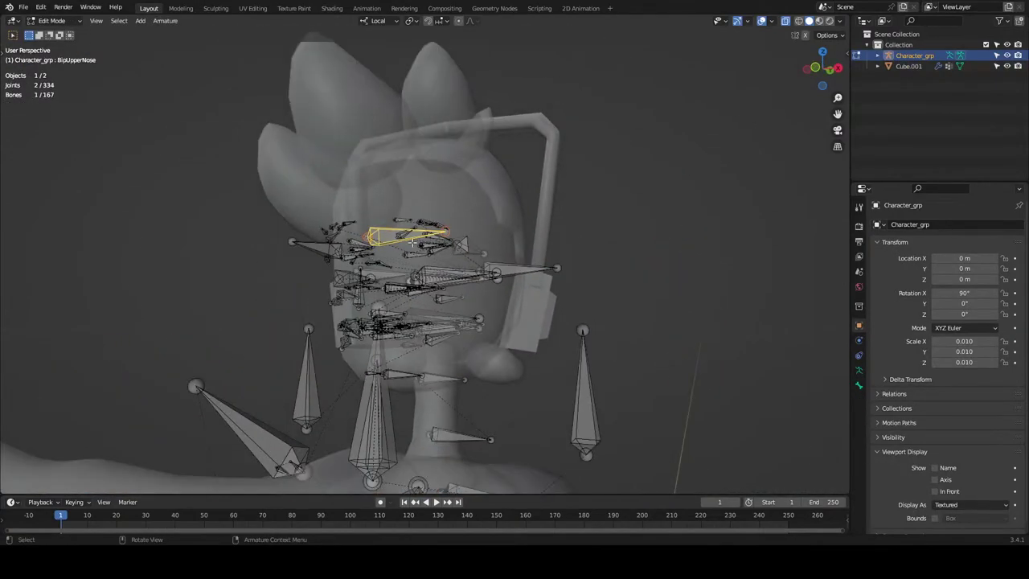
click(384, 213)
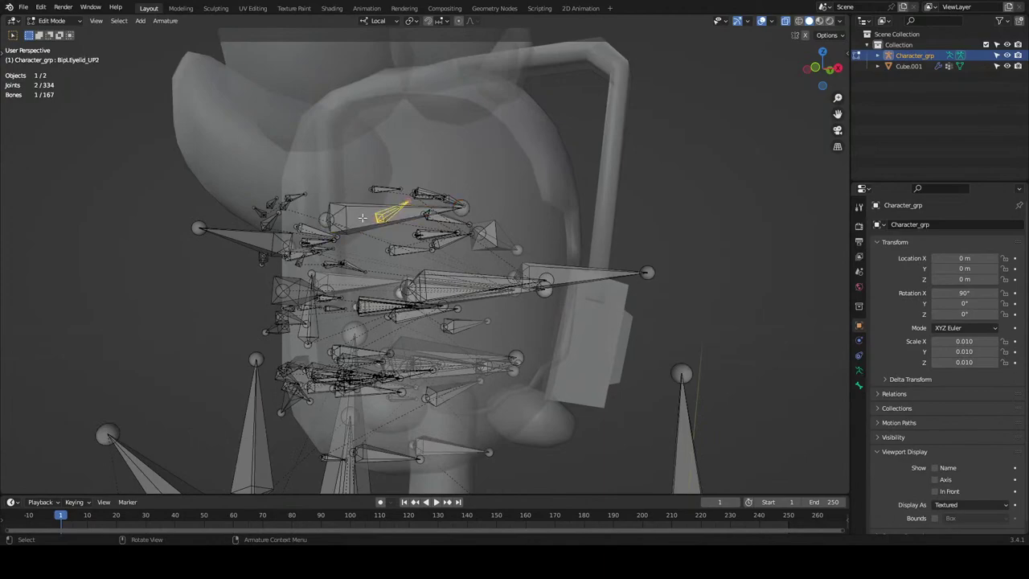
click(366, 218)
key(x)
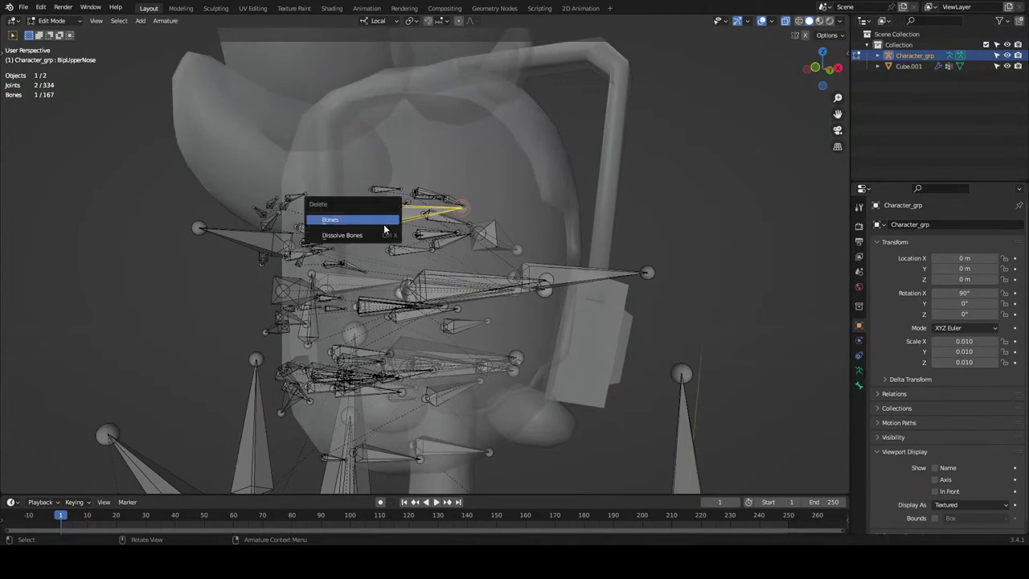
key(Escape)
middle_drag(437, 224, 558, 238)
scroll(558, 238, down, 3)
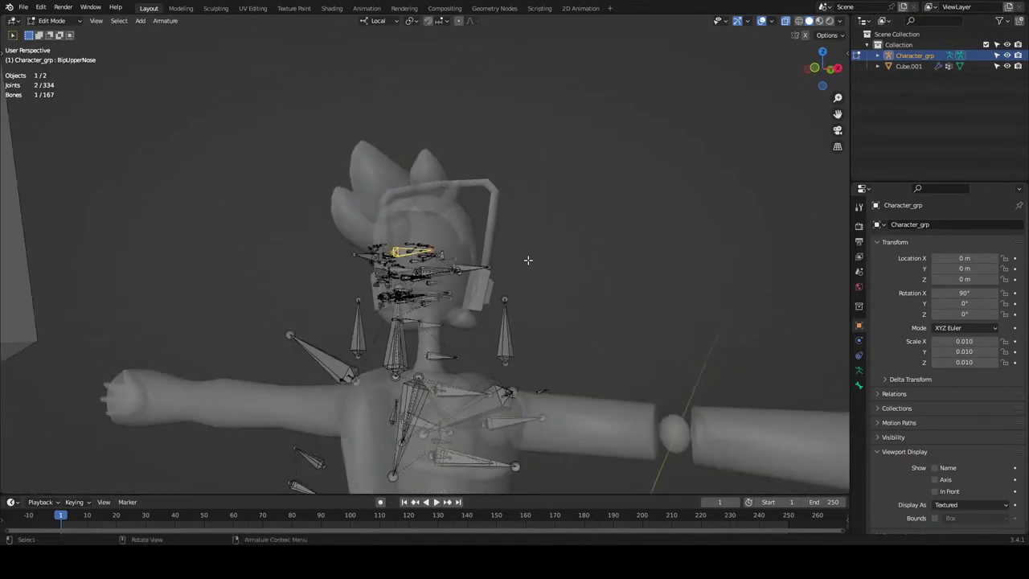
Return to object mode and delete the whole Character_grp armature.
scroll(528, 259, up, 2)
scroll(528, 262, down, 4)
key(Tab)
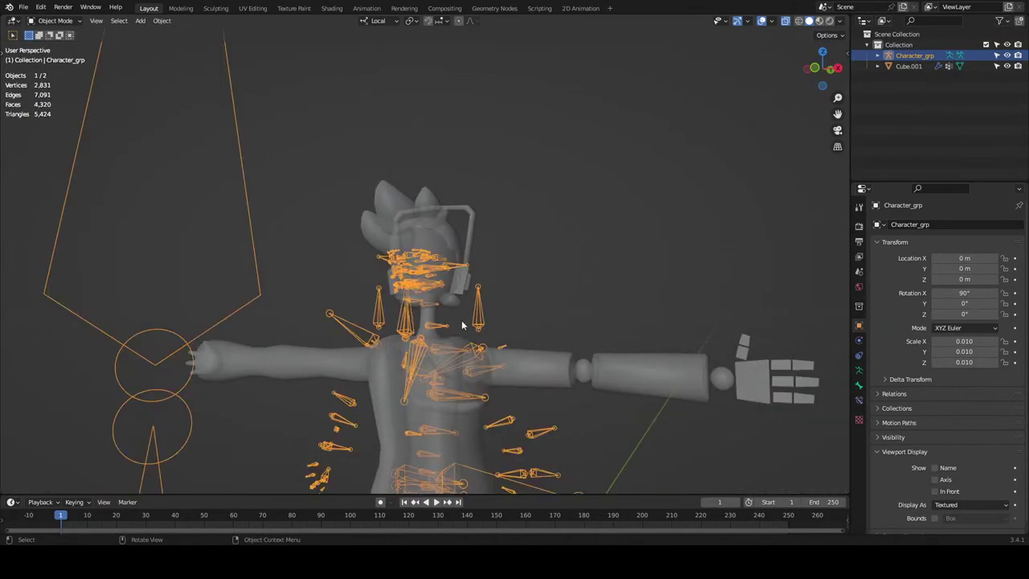
key(Delete)
Bring the Character_grp armature back into the scene with its original bones, around the character mesh.
click(23, 8)
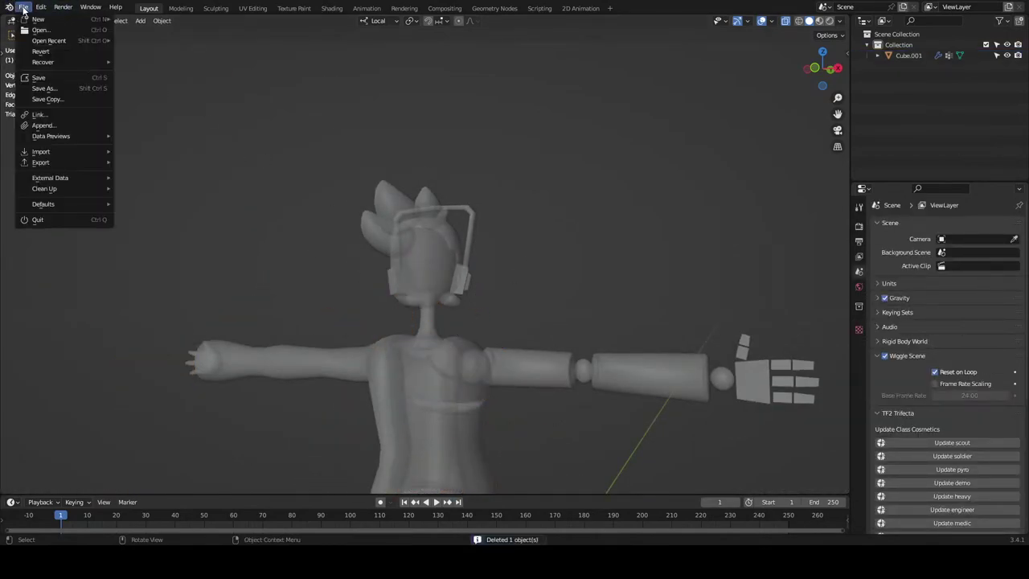
mouse_move(78, 161)
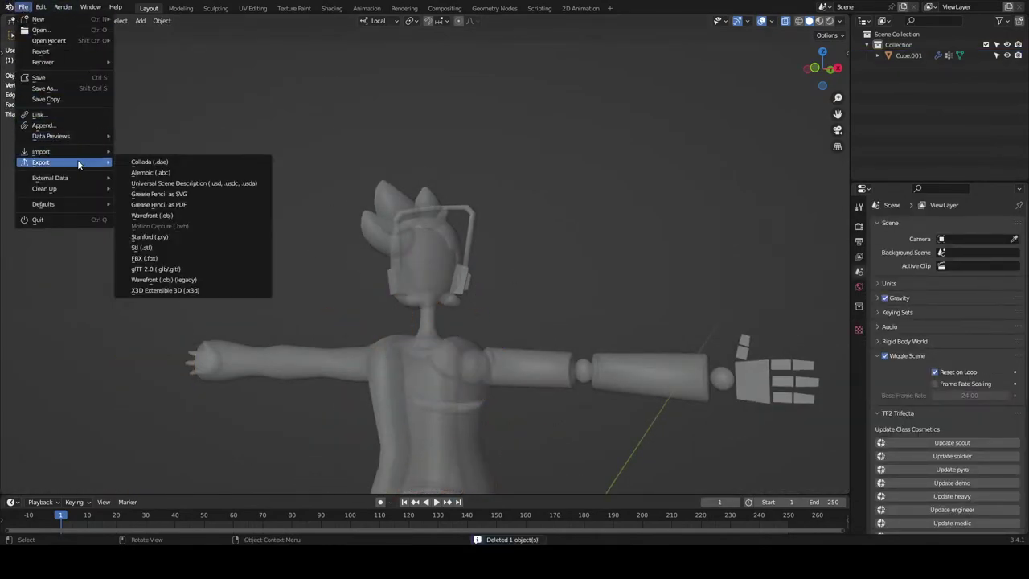
click(159, 267)
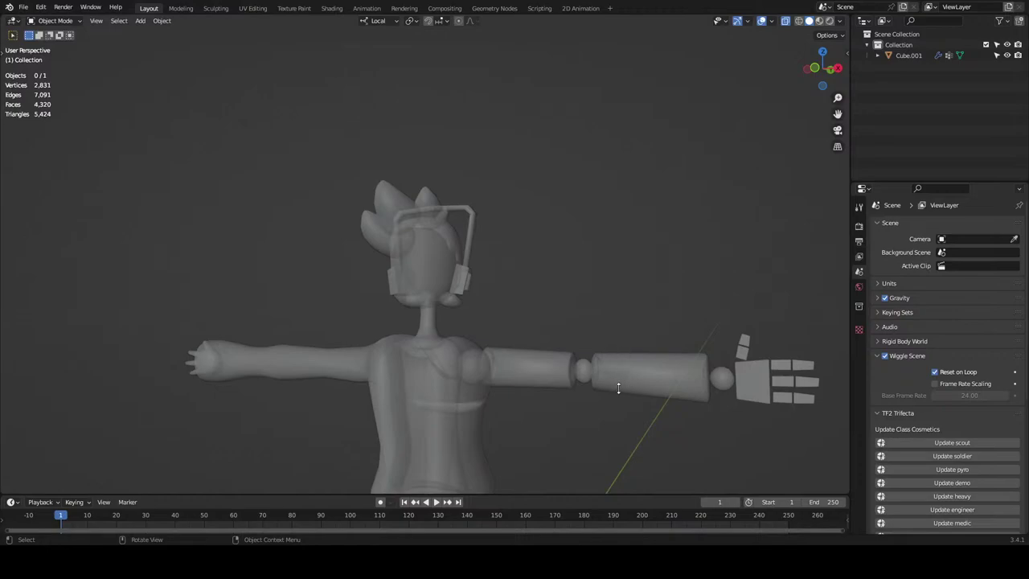
key(ctrl+z)
click(553, 263)
scroll(554, 258, up, 5)
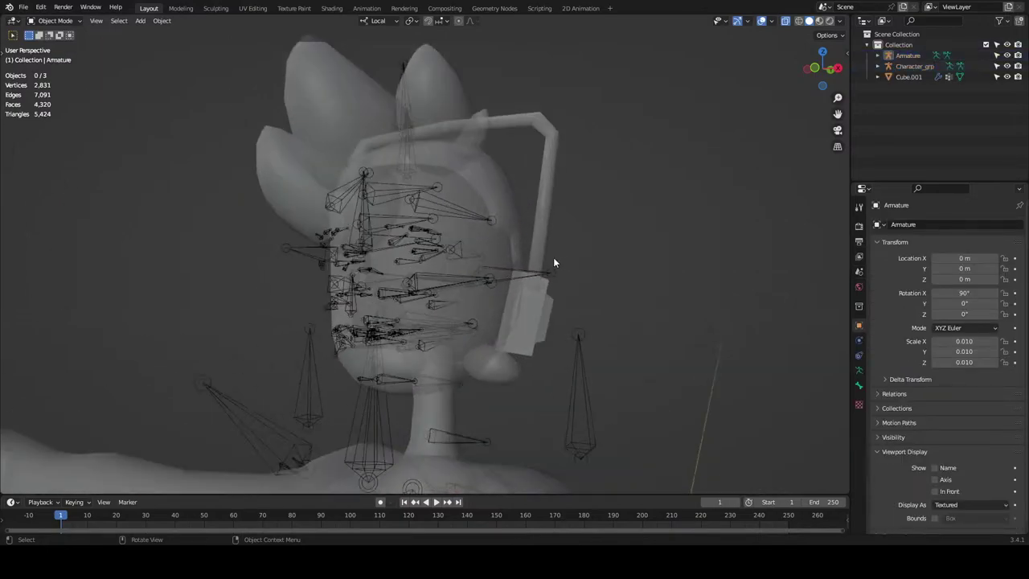
Select the Character_grp armature at the head and open it in edit mode.
click(450, 207)
middle_drag(450, 208, 407, 205)
scroll(491, 225, up, 2)
scroll(406, 204, down, 2)
key(Tab)
scroll(364, 234, up, 3)
Try moving individual head bones, including BipLEar and BipLCheekBone.
click(307, 248)
mouse_move(307, 249)
middle_down()
mouse_move(360, 251)
mouse_move(302, 254)
middle_up()
key(g)
right_click(294, 286)
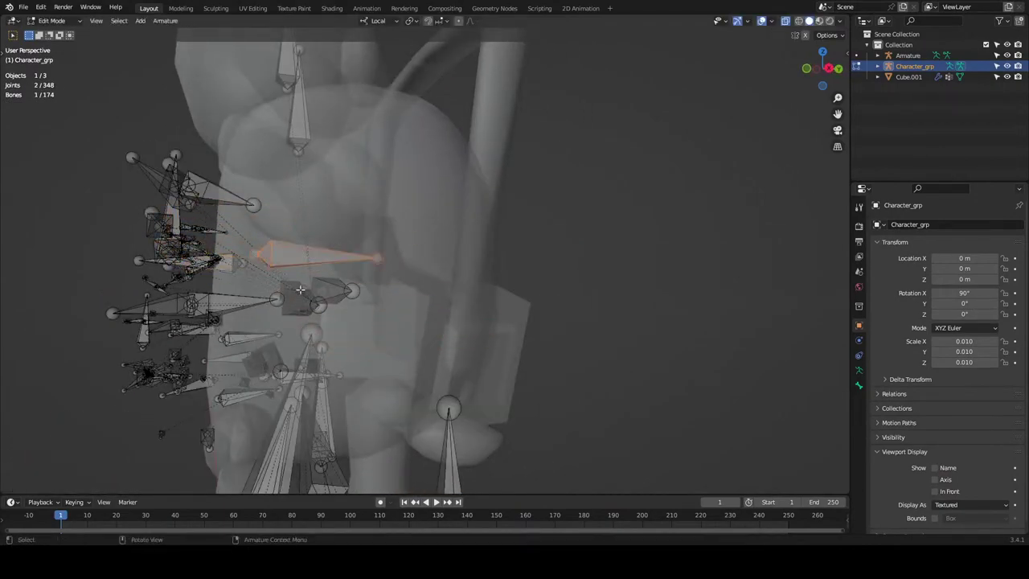
click(325, 291)
middle_drag(325, 291, 368, 295)
click(434, 313)
middle_drag(434, 313, 523, 294)
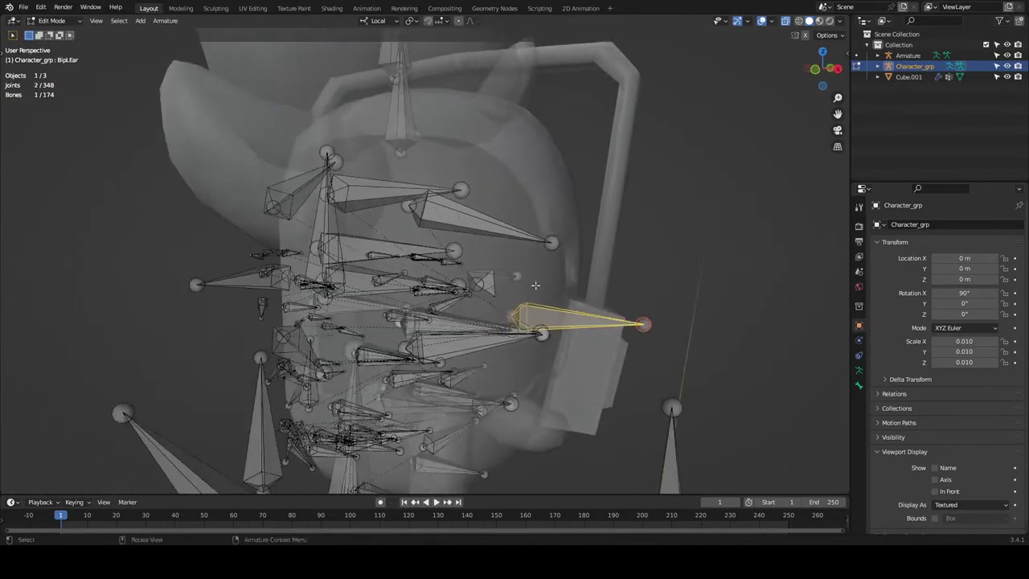
key(g)
right_click(516, 300)
click(487, 343)
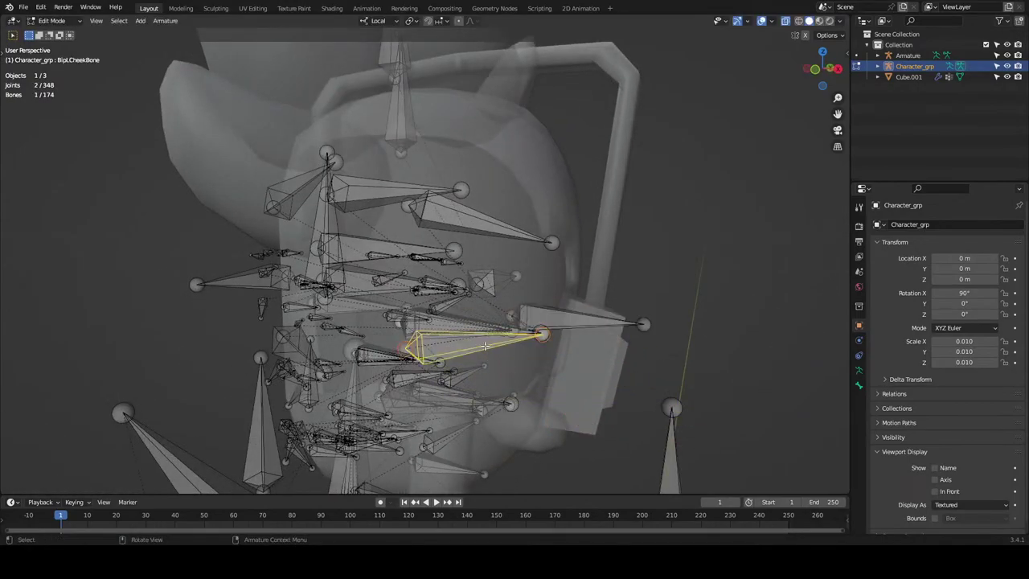
key(g)
right_click(447, 348)
Examine further facial bones one by one and compare the whole armature with the character mesh in object mode.
middle_drag(447, 347, 462, 396)
click(314, 431)
shift+middle_drag(354, 430, 354, 243)
click(437, 314)
click(353, 243)
click(342, 241)
click(334, 231)
middle_drag(335, 230, 413, 290)
click(449, 247)
click(457, 252)
middle_drag(482, 242, 404, 241)
scroll(404, 241, up, 3)
scroll(354, 231, up, 1)
shift+middle_drag(323, 228, 502, 266)
scroll(388, 233, down, 2)
scroll(398, 271, up, 1)
scroll(456, 294, down, 4)
key(Tab)
scroll(410, 245, down, 2)
middle_drag(410, 245, 454, 303)
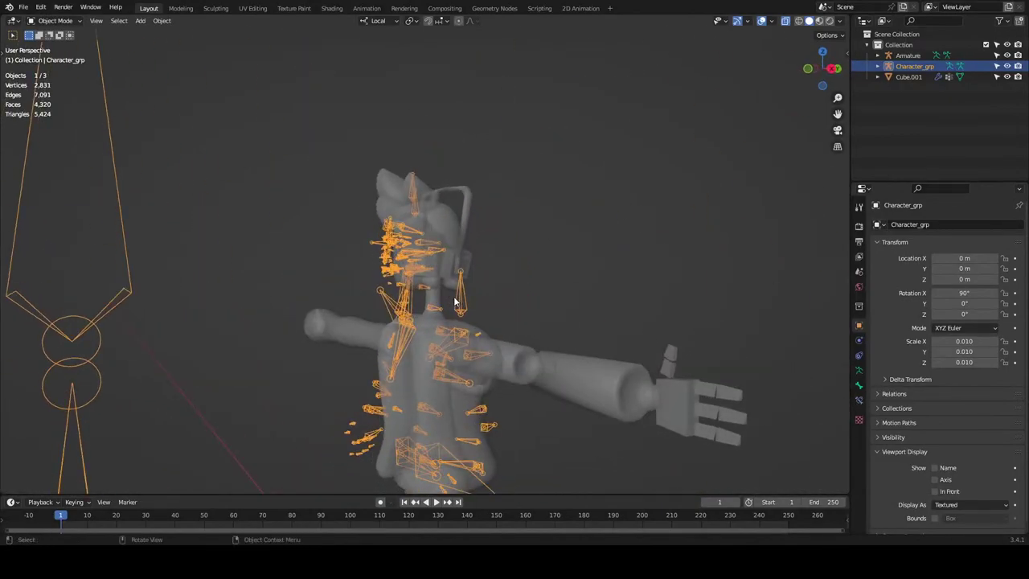
Reopen the Character_grp armature in edit mode and select the BipHeadUp bone inside the head.
scroll(455, 300, up, 10)
scroll(403, 239, down, 3)
shift+middle_drag(379, 142, 516, 288)
scroll(416, 195, up, 4)
key(Tab)
scroll(516, 273, up, 5)
click(481, 286)
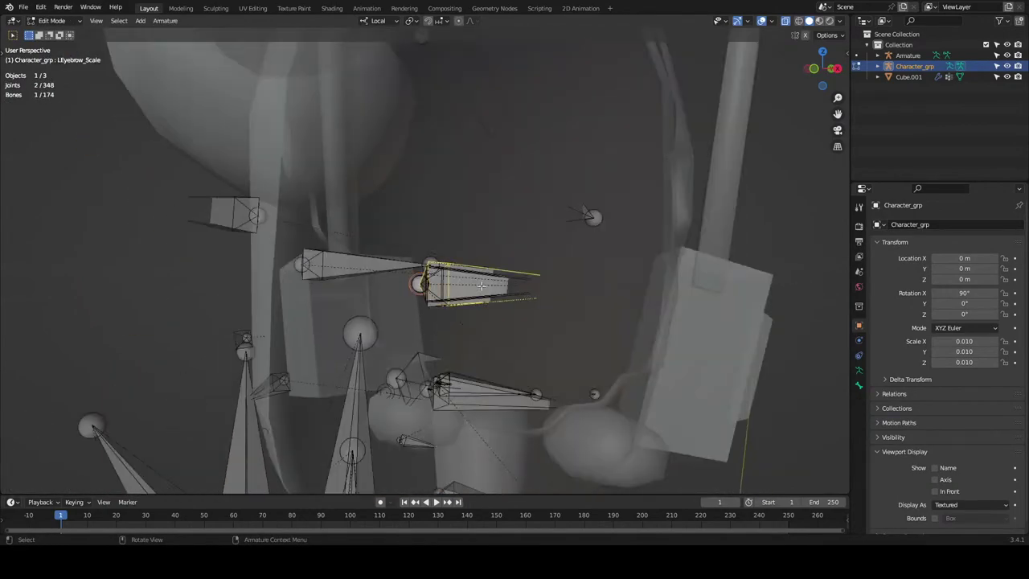
click(480, 286)
scroll(481, 286, down, 6)
scroll(522, 274, up, 1)
scroll(563, 265, down, 1)
scroll(547, 278, up, 2)
scroll(548, 278, down, 4)
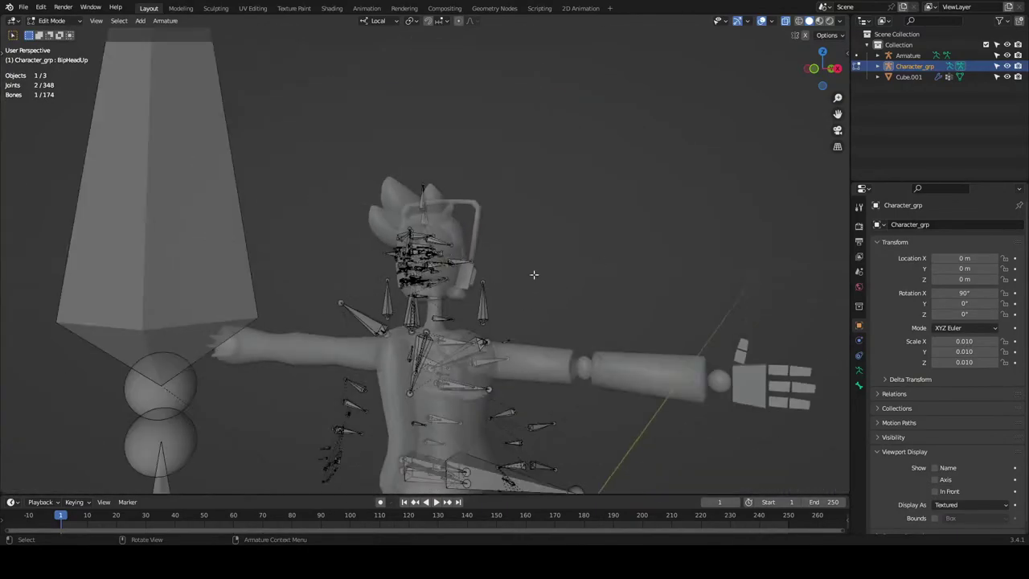
scroll(426, 304, up, 4)
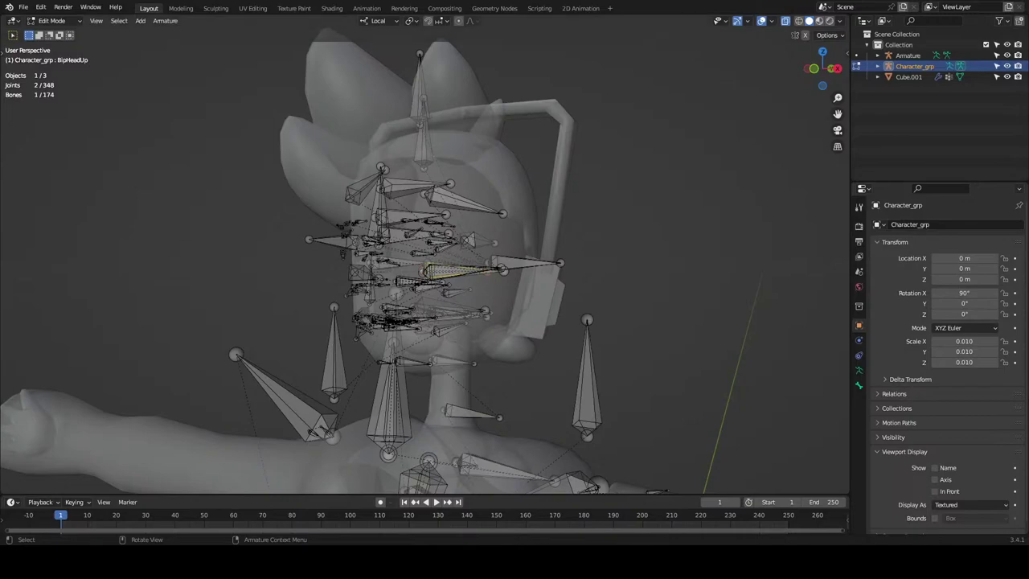
Expand the Character_grp bone hierarchy in the outliner and filter it by "biphead".
scroll(398, 226, up, 4)
scroll(398, 226, down, 1)
click(398, 227)
click(715, 156)
click(877, 66)
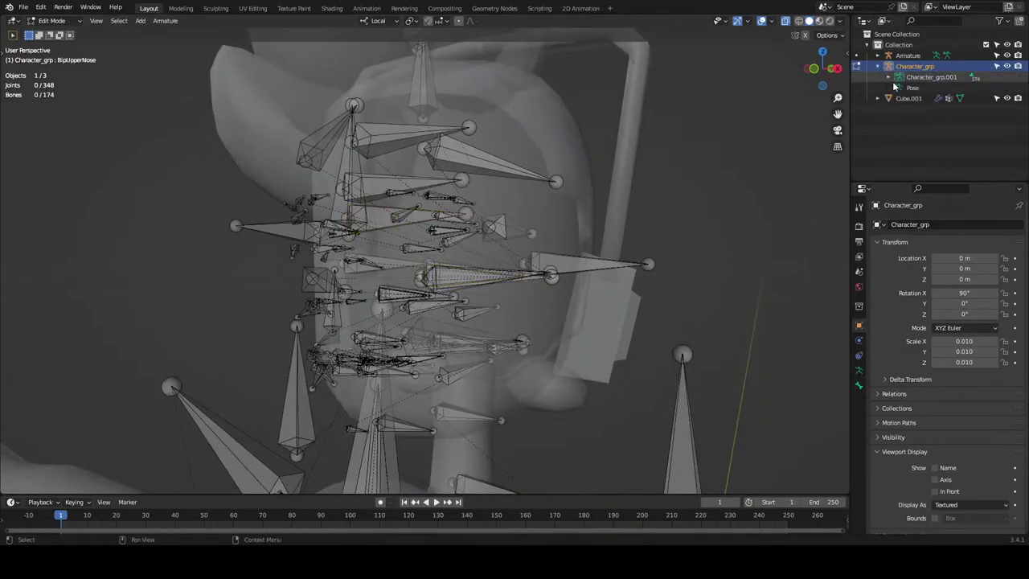
click(887, 76)
click(899, 88)
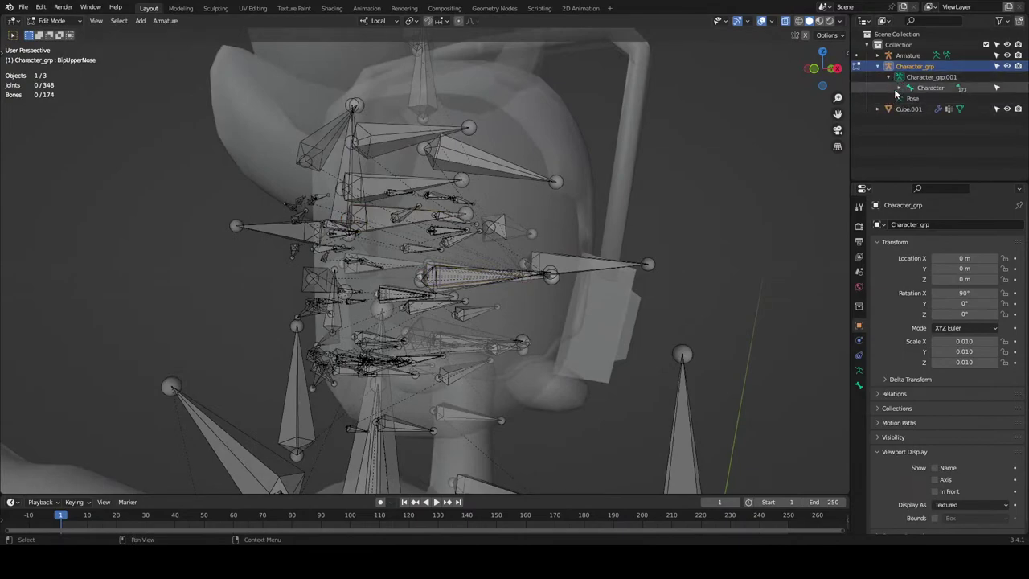
text(bip)
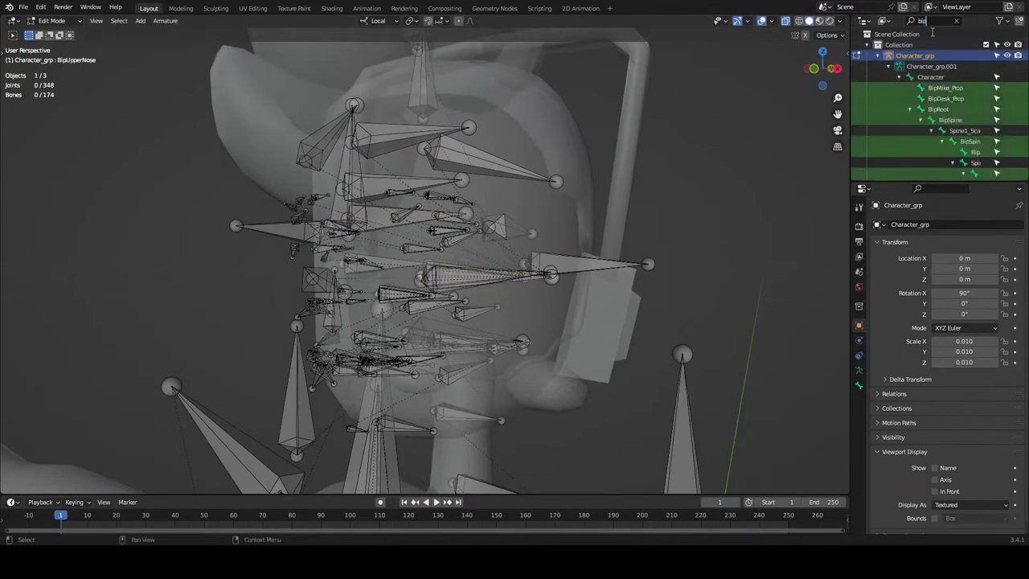
text(head)
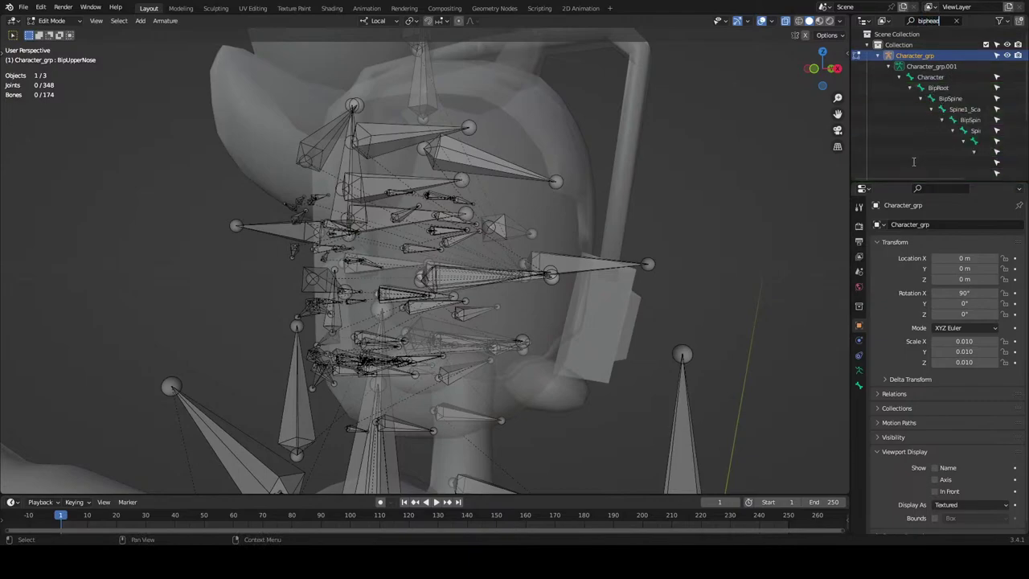
key(Return)
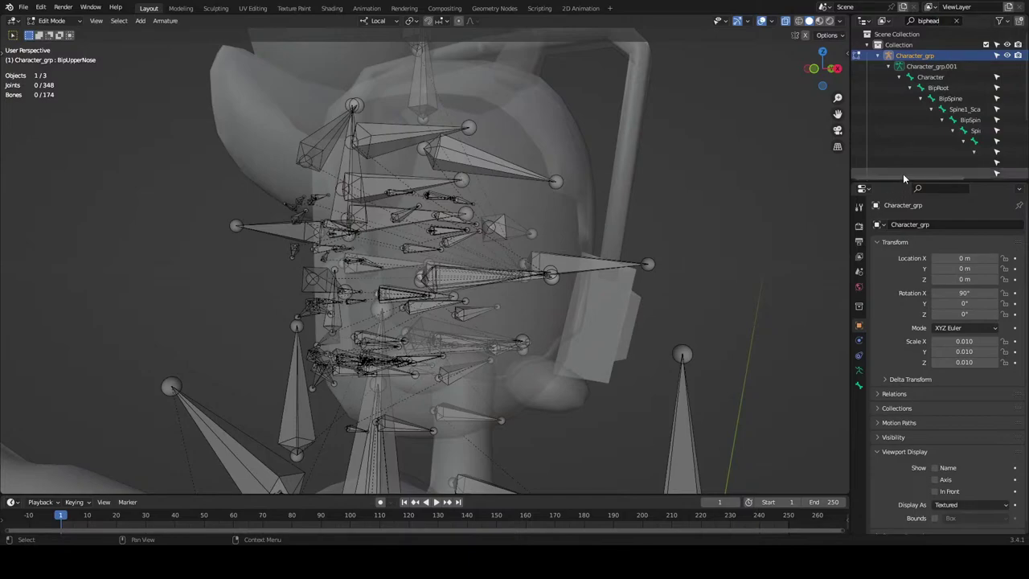
Find the BipHead bone in the filtered hierarchy, select it and show its bone properties.
drag(905, 177, 961, 180)
scroll(952, 126, down, 3)
scroll(952, 128, up, 1)
scroll(960, 179, down, 1)
ctrl+scroll(962, 153, right, 1)
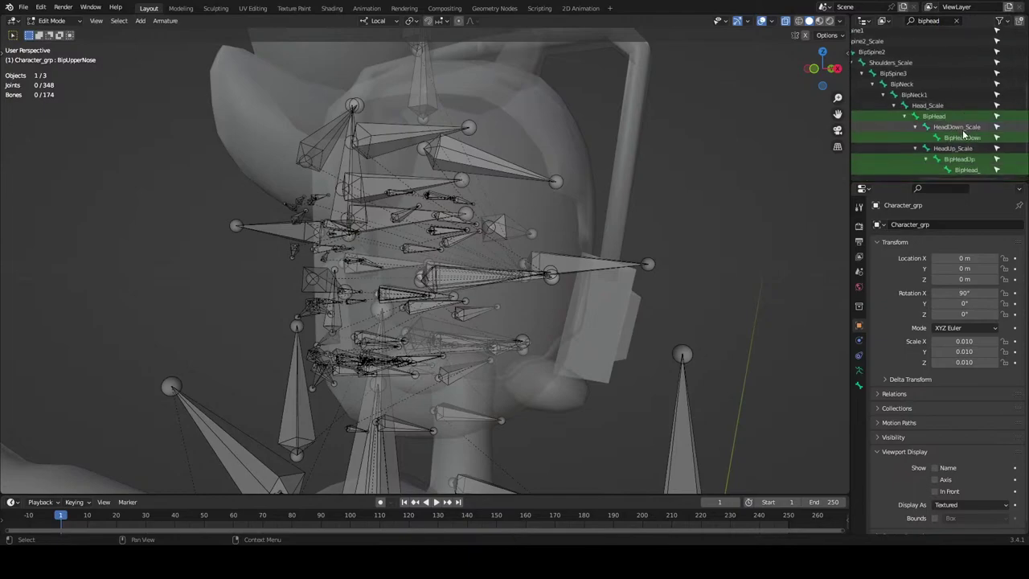
click(935, 119)
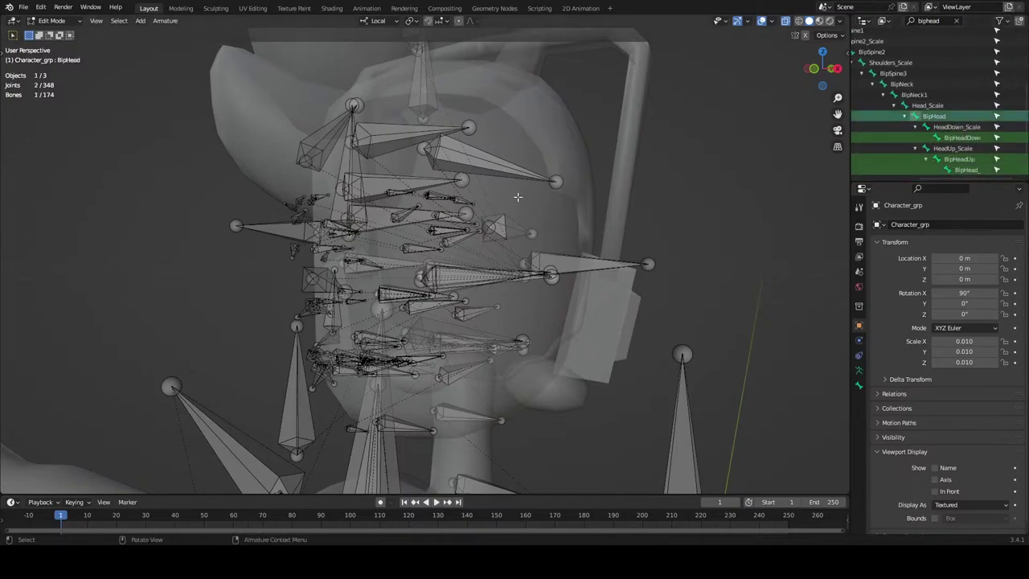
scroll(514, 207, down, 4)
scroll(791, 150, up, 3)
click(921, 117)
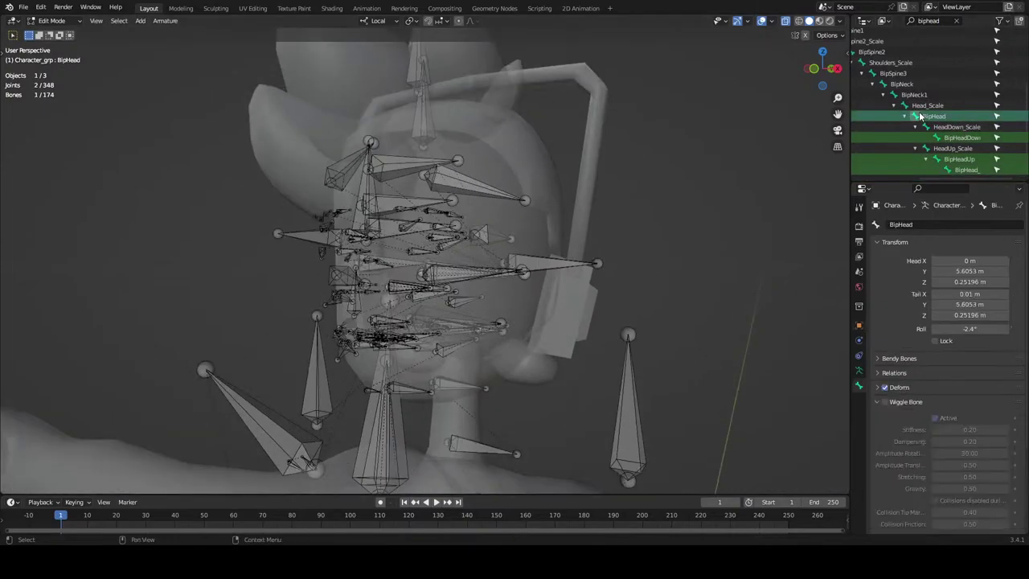
Try moving the BipHead bone and examine its position inside the head up close.
scroll(566, 277, down, 8)
scroll(555, 315, up, 6)
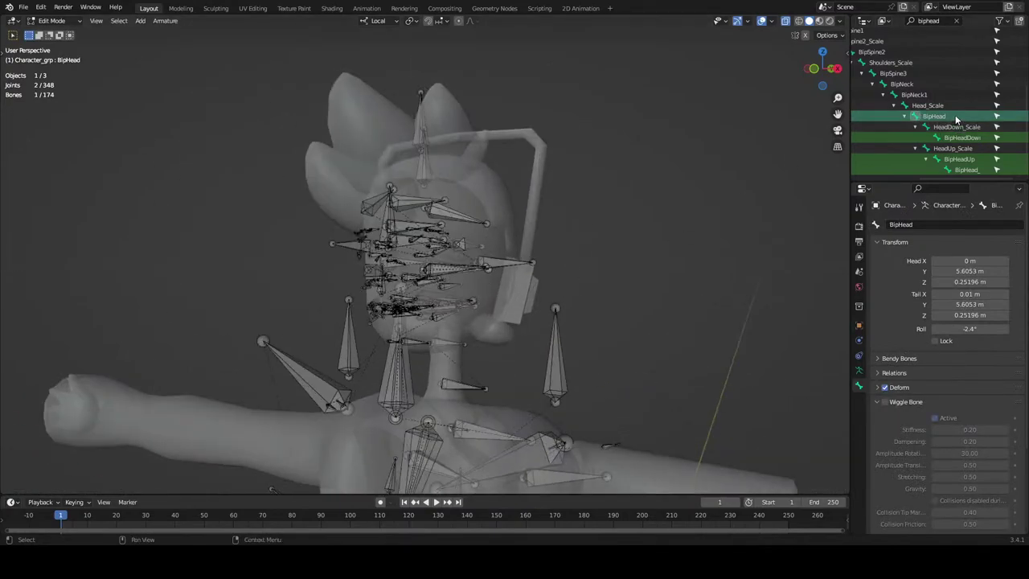
key(g)
right_click(602, 234)
scroll(517, 323, up, 5)
scroll(517, 322, up, 4)
middle_drag(517, 323, 426, 229)
scroll(564, 241, down, 4)
scroll(548, 272, up, 4)
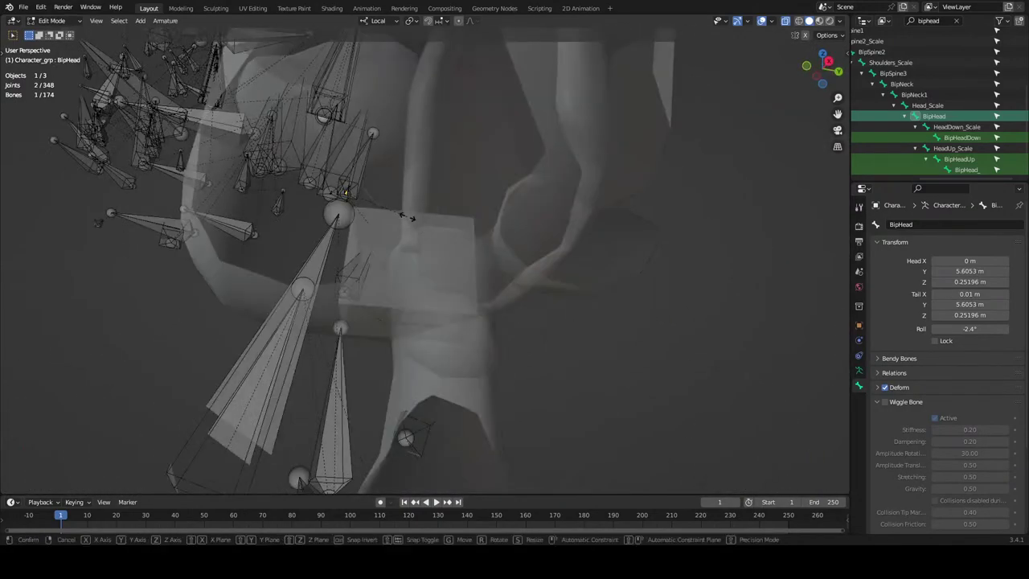
middle_drag(509, 217, 470, 324)
Select the Character_grp armature and the Cube.001 mesh in object mode and scale both up together until the mesh's scale is 0.022.
scroll(359, 330, down, 14)
key(Tab)
scroll(474, 310, up, 3)
click(426, 248)
shift+click(434, 240)
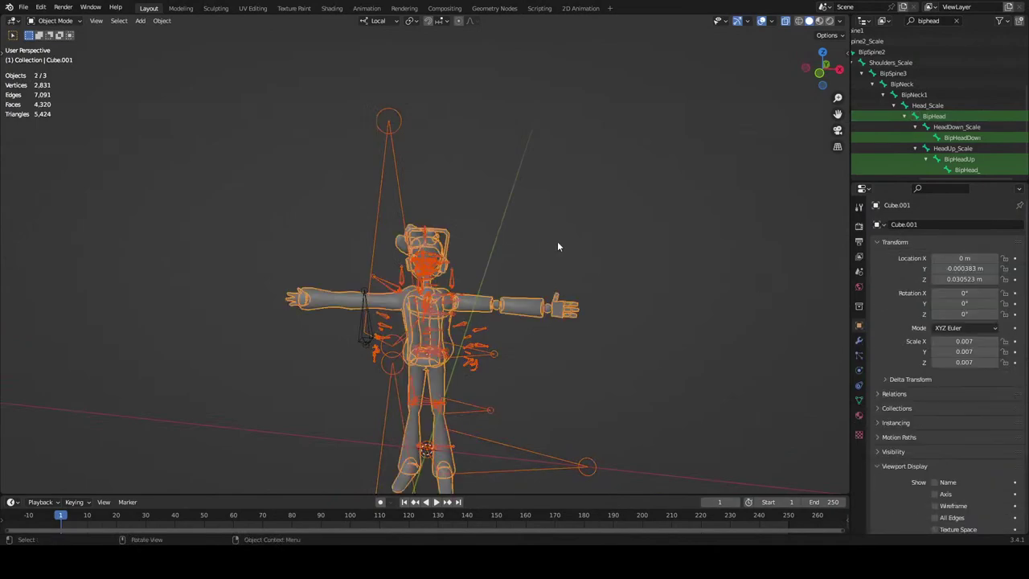
scroll(548, 239, down, 7)
key(s)
key(Escape)
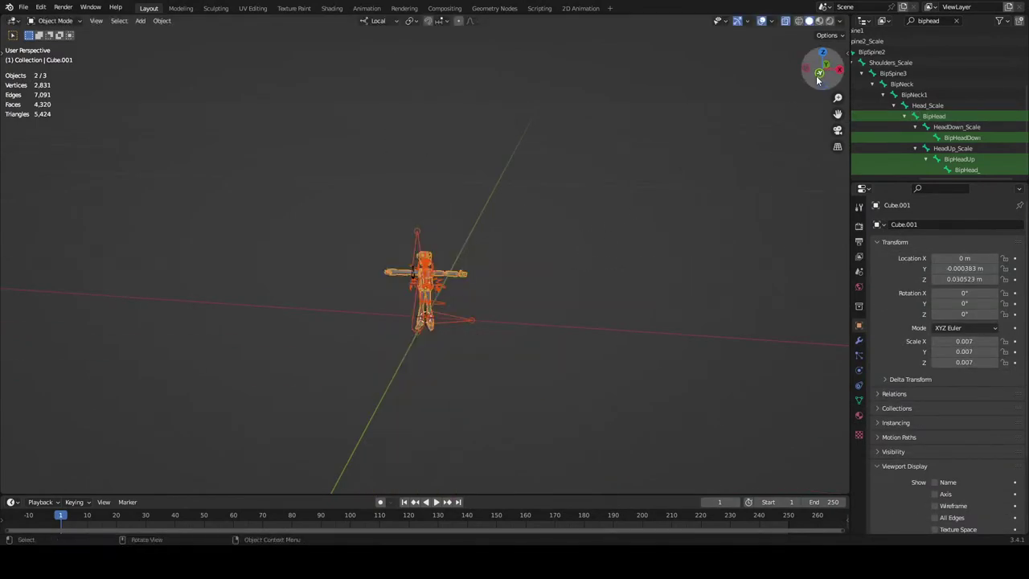
click(818, 75)
key(s)
click(175, 212)
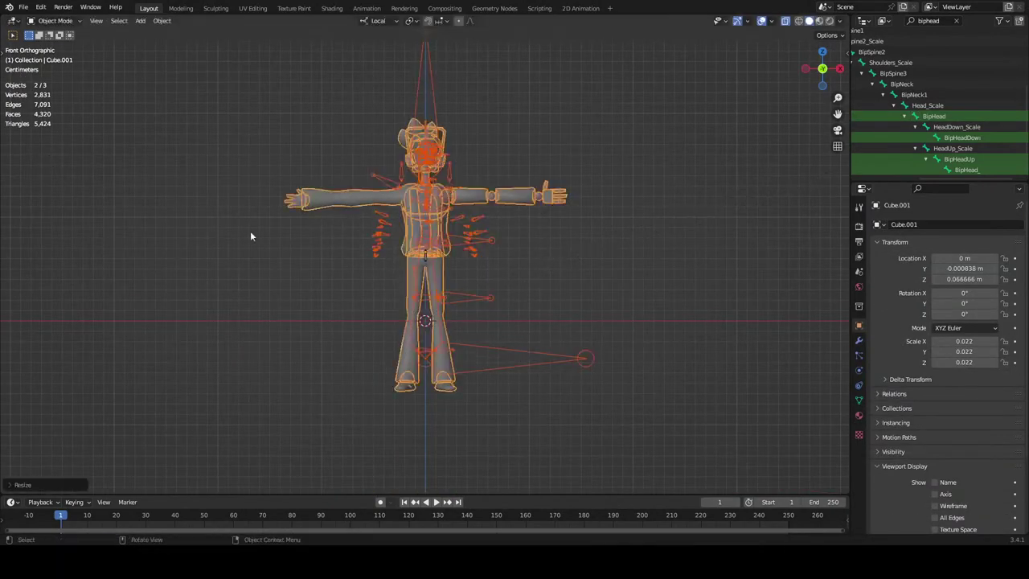
key(g)
key(z)
key(Escape)
shift+click(489, 257)
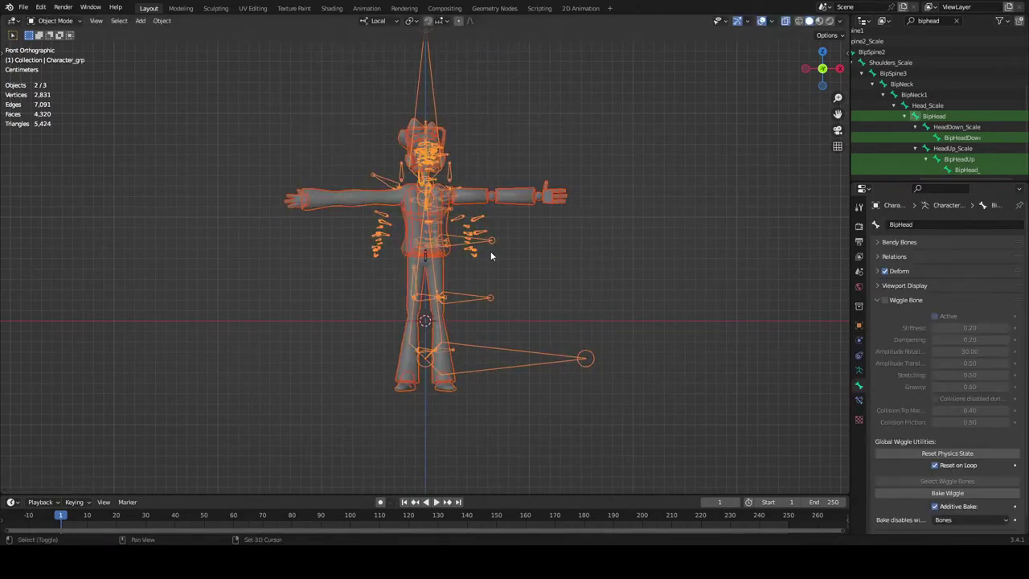
key(Tab)
key(g)
key(z)
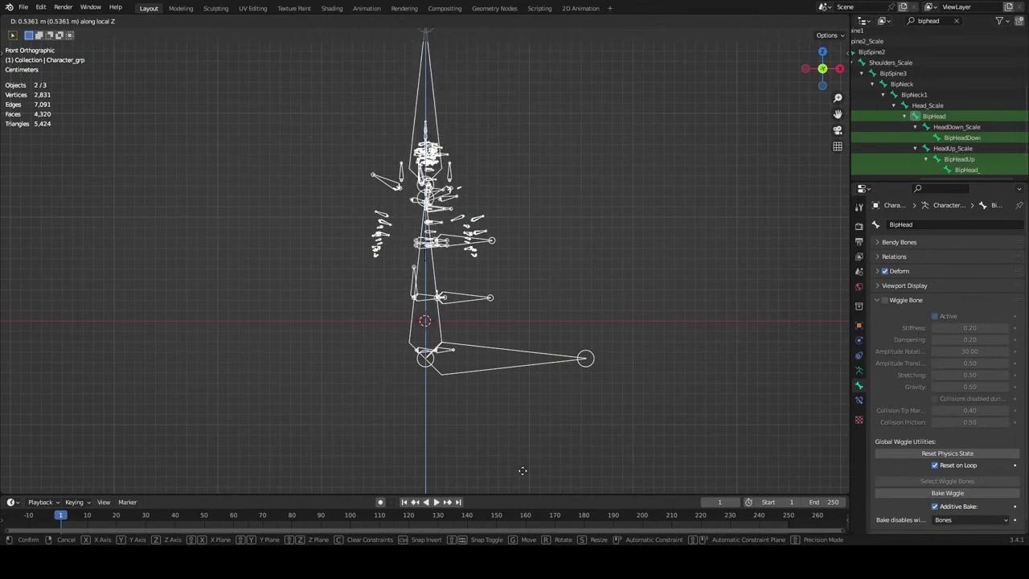
key(Escape)
key(Tab)
Switch the transform orientation to Global and raise the armature and mesh along Z until the feet stand on the ground line.
middle_drag(529, 257, 474, 266)
key(comma)
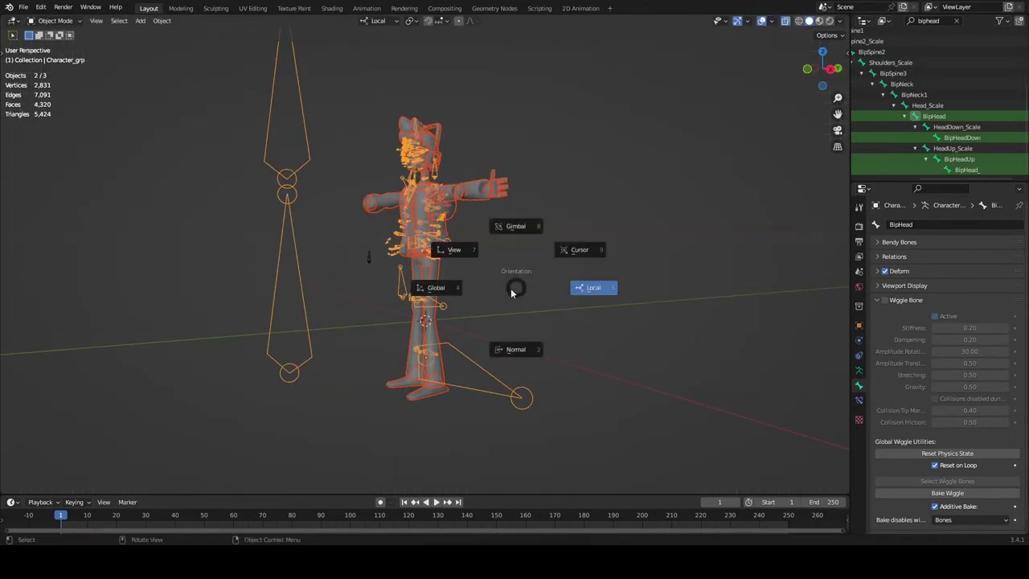
click(376, 282)
key(z)
key(Escape)
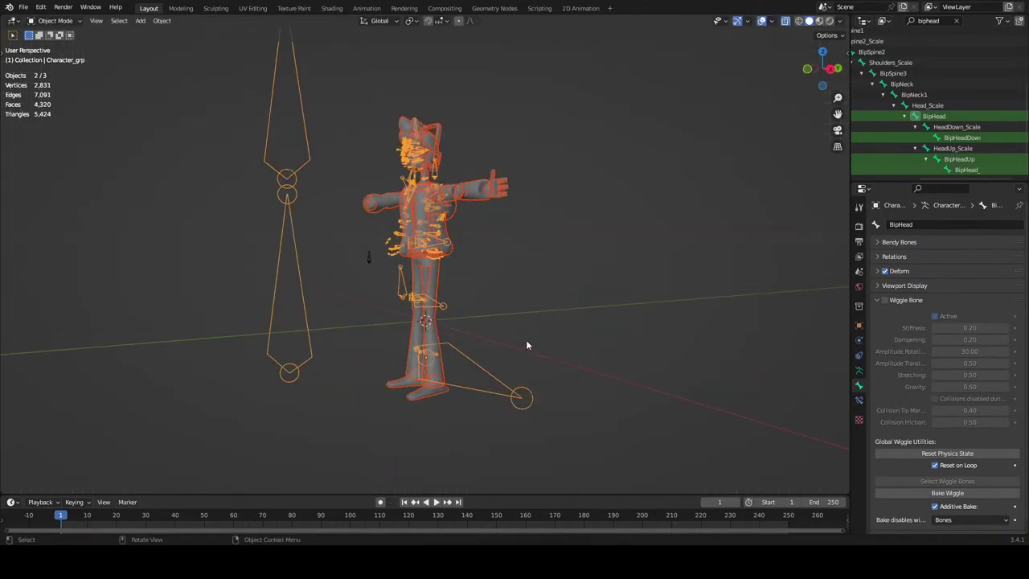
click(804, 69)
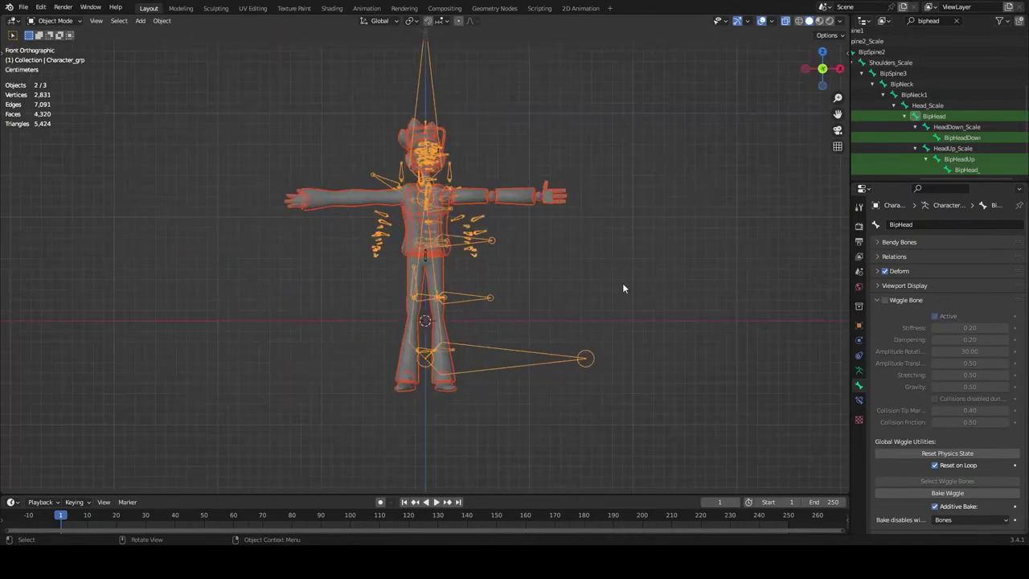
scroll(627, 278, up, 4)
key(g)
key(z)
click(509, 248)
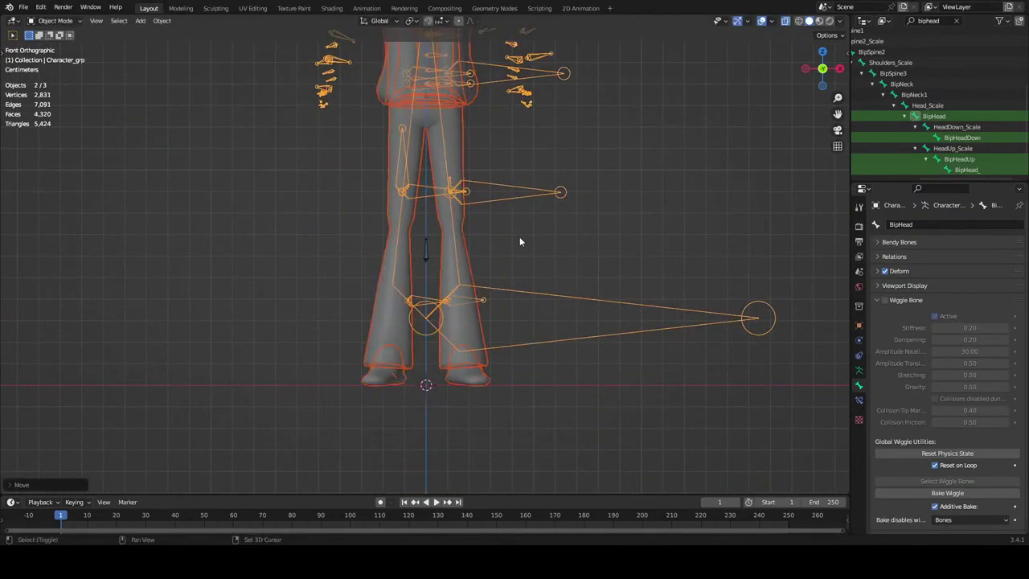
Select only the Character_grp armature and switch it to pose mode.
scroll(504, 270, up, 3)
shift+middle_drag(463, 64, 481, 308)
scroll(496, 317, down, 2)
click(521, 356)
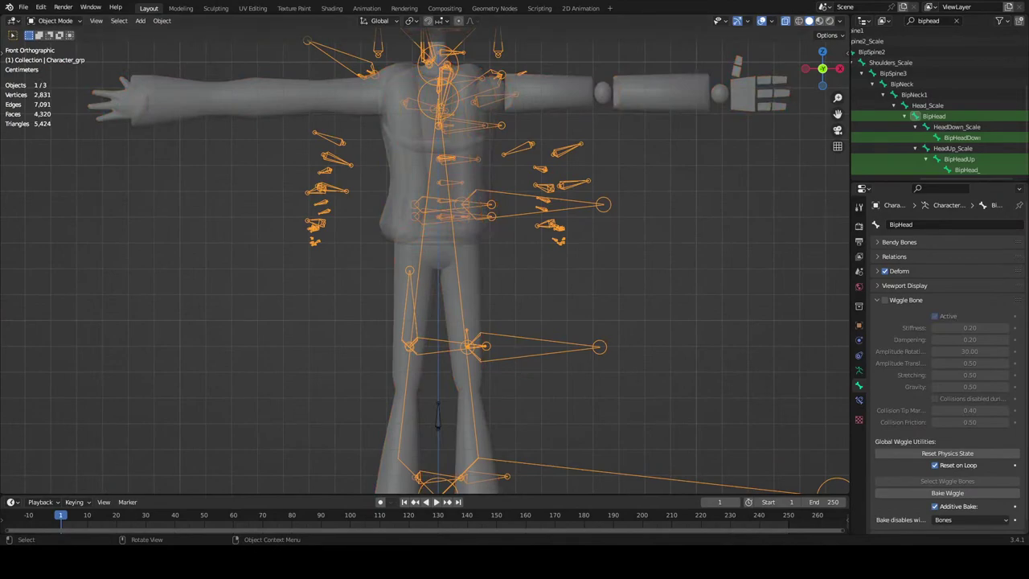
scroll(350, 217, down, 4)
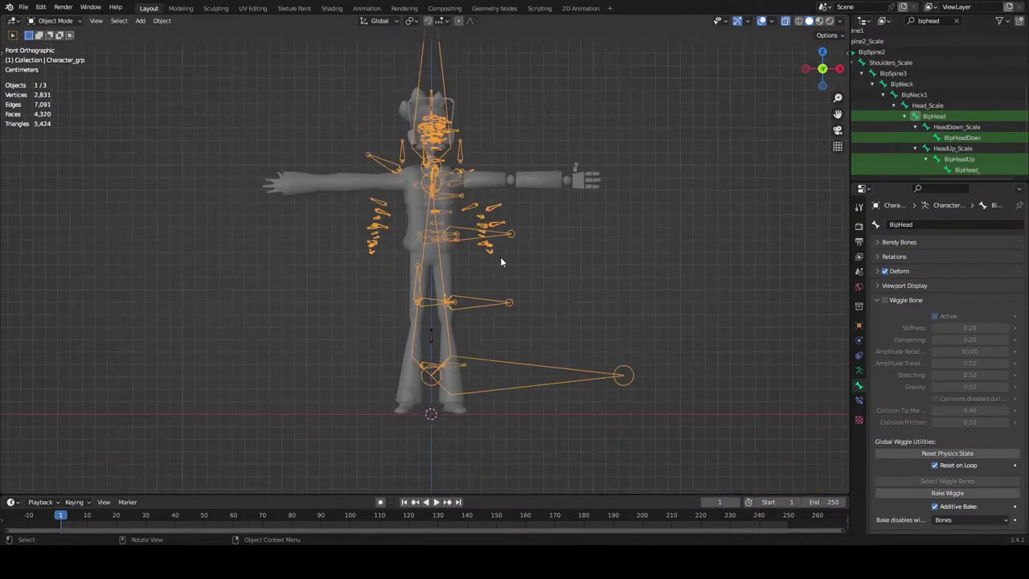
scroll(508, 259, up, 4)
shift+middle_drag(512, 182, 319, 173)
key(ctrl+Tab)
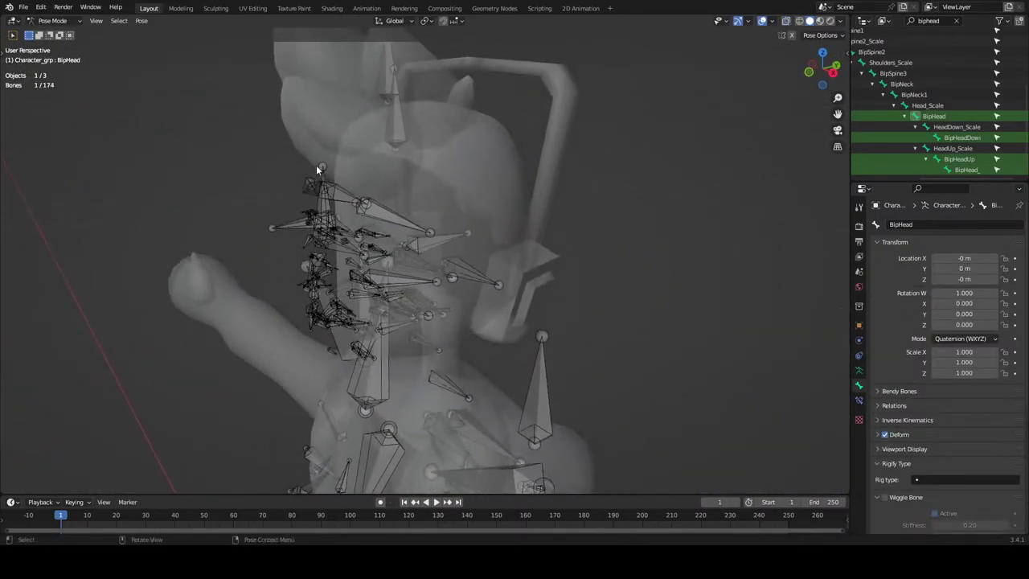
Open the armature in edit mode and examine the BipRCheekBone and BipHead bones within the head.
middle_drag(265, 322, 541, 266)
click(321, 279)
key(Tab)
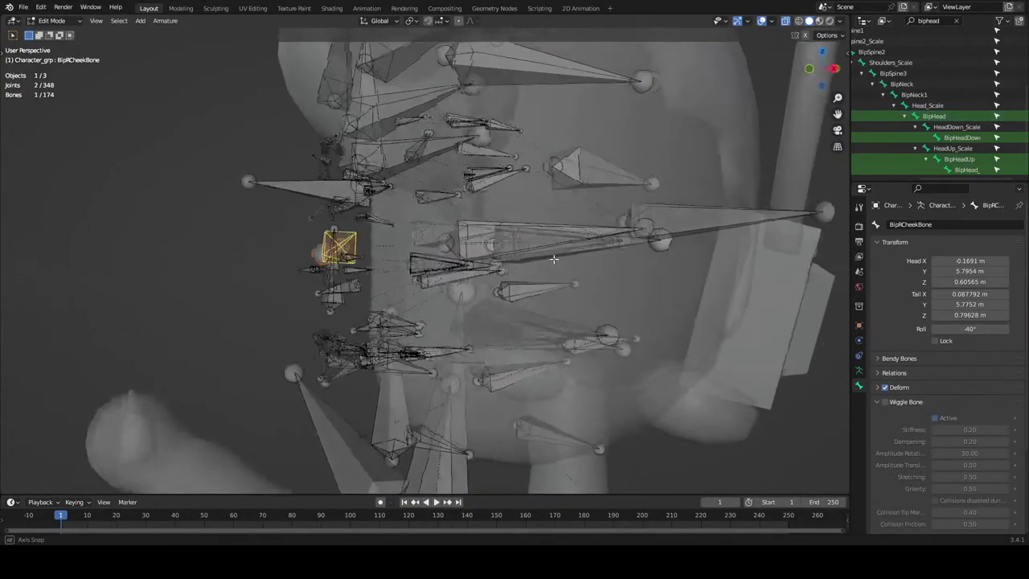
click(936, 118)
scroll(597, 340, down, 3)
scroll(598, 340, up, 5)
shift+middle_drag(598, 340, 327, 204)
scroll(436, 256, up, 2)
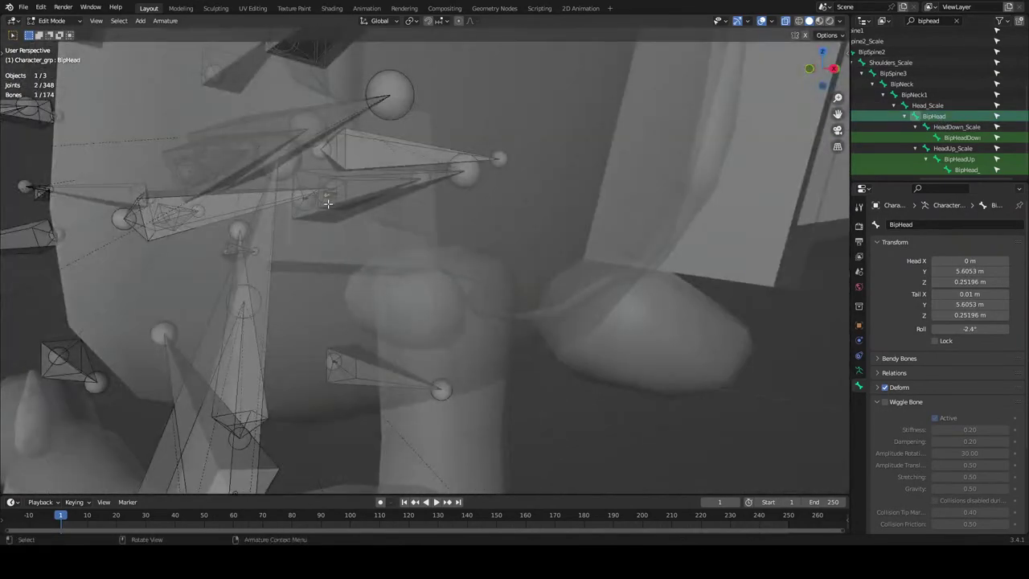
scroll(370, 203, down, 8)
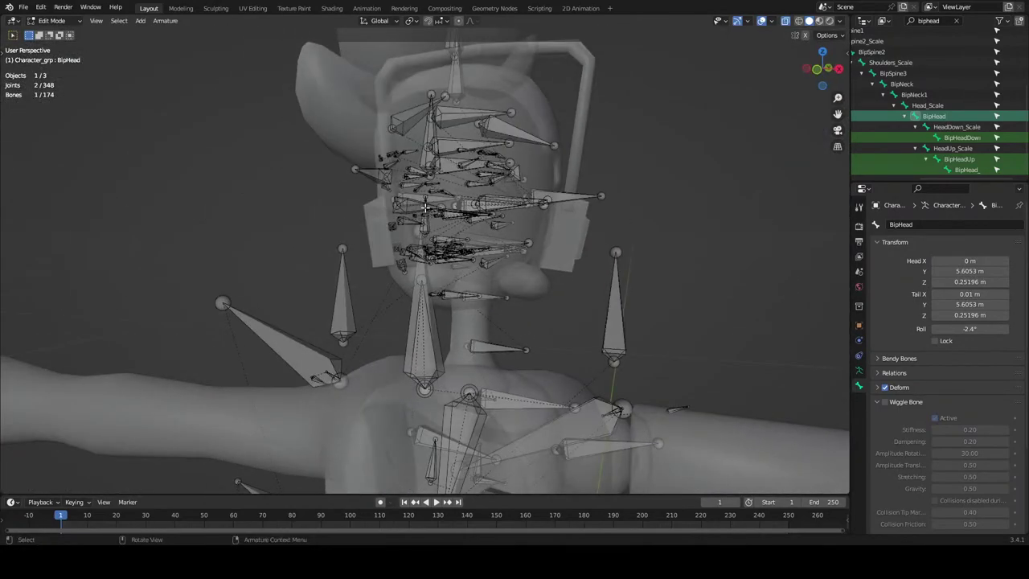
Save the current file and open the recent file "myugy fin base texture.blend".
click(23, 6)
mouse_move(50, 40)
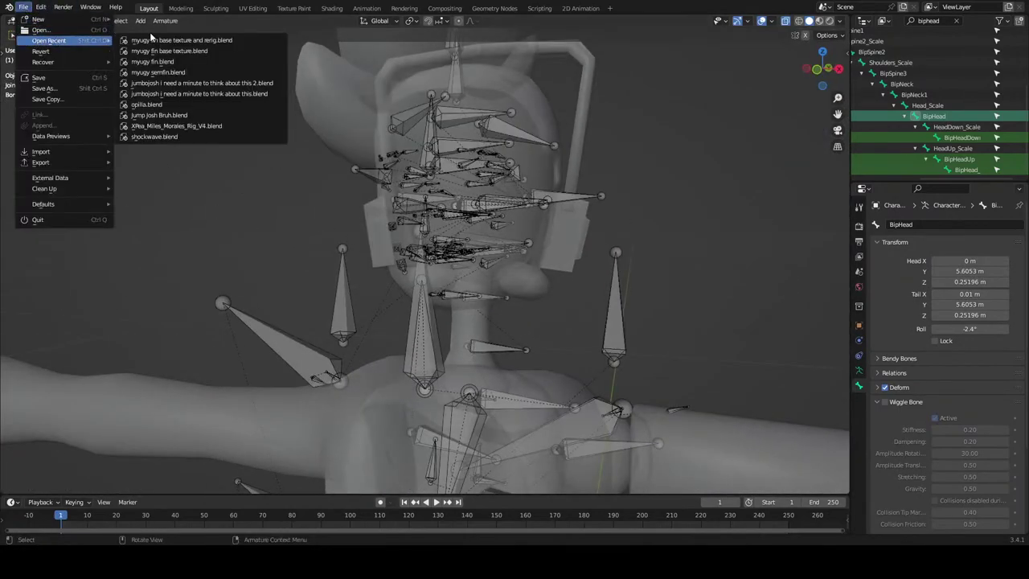
click(178, 50)
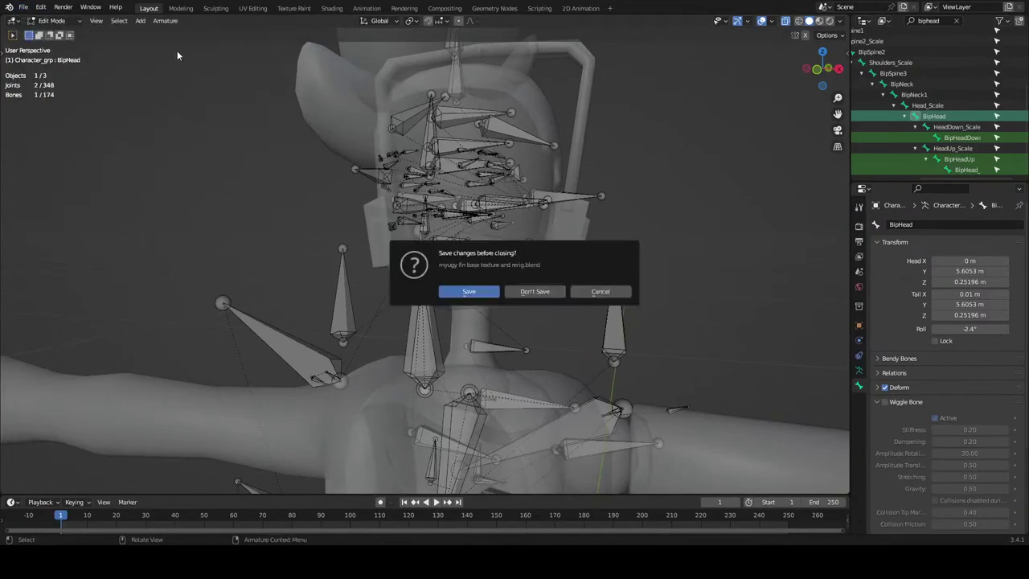
click(488, 294)
Put the Armature in pose mode and test rotating the head bone freely.
click(420, 286)
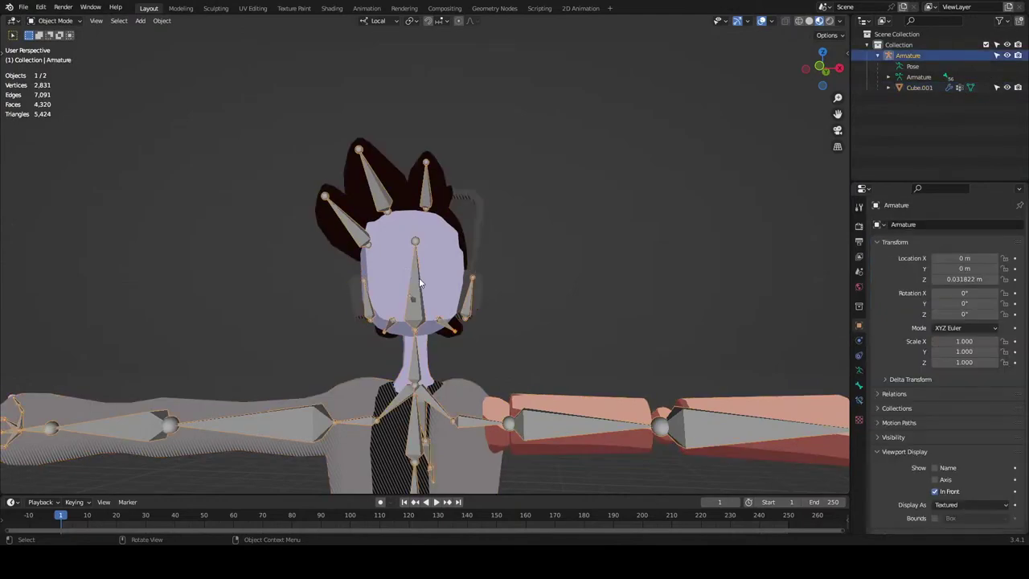
key(ctrl+Tab)
click(415, 286)
key(h)
key(alt+h)
key(r)
key(r)
right_click(518, 312)
Test moving a bone beside the face, and rotating and moving bones of the red arm.
click(469, 295)
key(g)
right_click(507, 295)
click(532, 422)
scroll(533, 421, down, 3)
middle_drag(537, 414, 555, 404)
scroll(555, 404, up, 2)
key(r)
right_click(472, 389)
key(g)
right_click(507, 366)
click(664, 336)
key(g)
right_click(497, 363)
Select all bones of the grey-sleeved arm's hand and test rotating them about a local axis.
shift+middle_drag(680, 356, 386, 366)
key(ctrl+l)
middle_drag(495, 402, 402, 322)
middle_drag(402, 322, 481, 313)
scroll(337, 312, up, 3)
shift+middle_drag(169, 310, 530, 367)
drag(376, 248, 538, 430)
key(r)
key(x)
key(z)
right_click(562, 419)
Change the pivot point and test rotating the hand bones about their local Z and X axes.
key(period)
click(453, 493)
key(r)
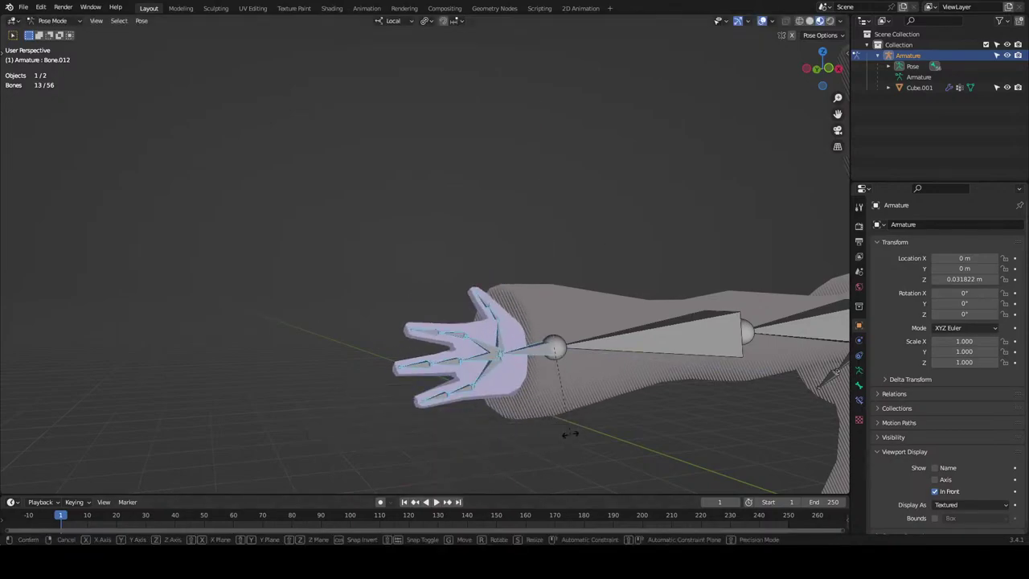
key(z)
right_click(572, 460)
key(r)
key(x)
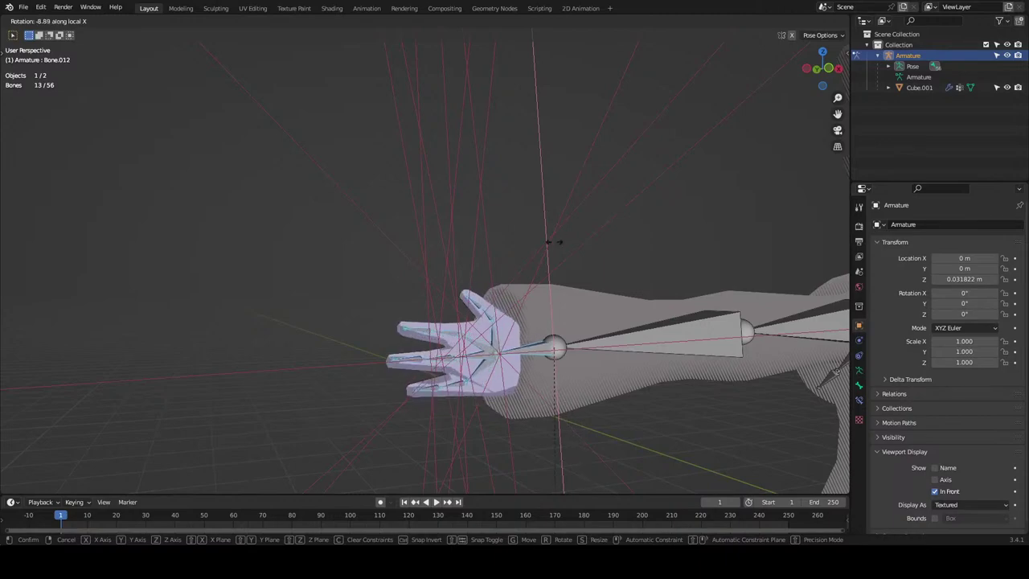
right_click(472, 368)
Select only the finger bones of that hand and test curling them about their local X axes.
drag(450, 318, 393, 447)
shift+drag(501, 319, 473, 291)
key(r)
key(x)
click(580, 364)
middle_drag(575, 366, 541, 380)
key(ctrl+z)
key(r)
key(x)
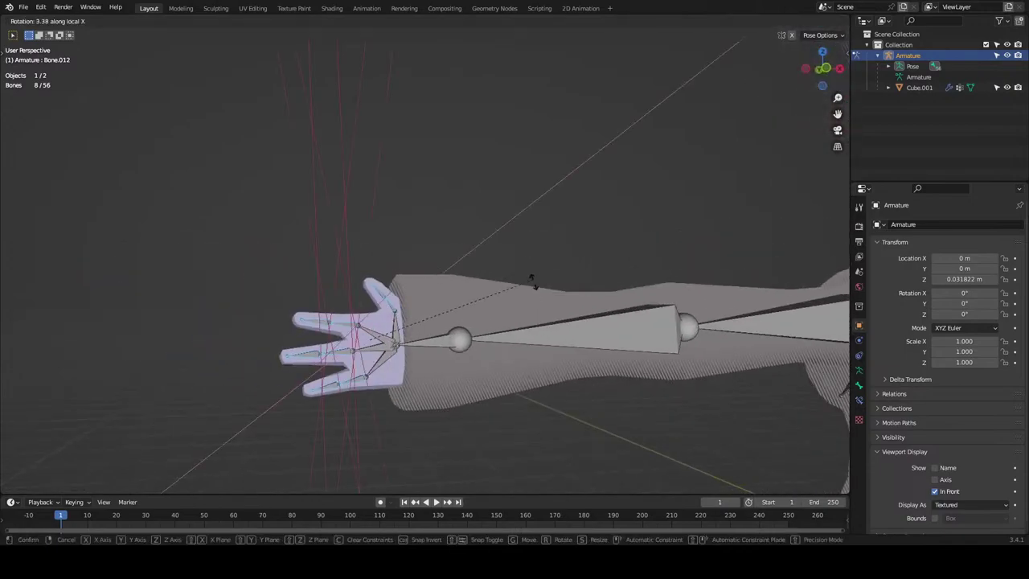
right_click(537, 398)
Select the spine bone Bone.001 and test bending the torso with a trackball rotation.
scroll(536, 402, down, 6)
shift+middle_drag(630, 314, 389, 400)
scroll(387, 403, up, 2)
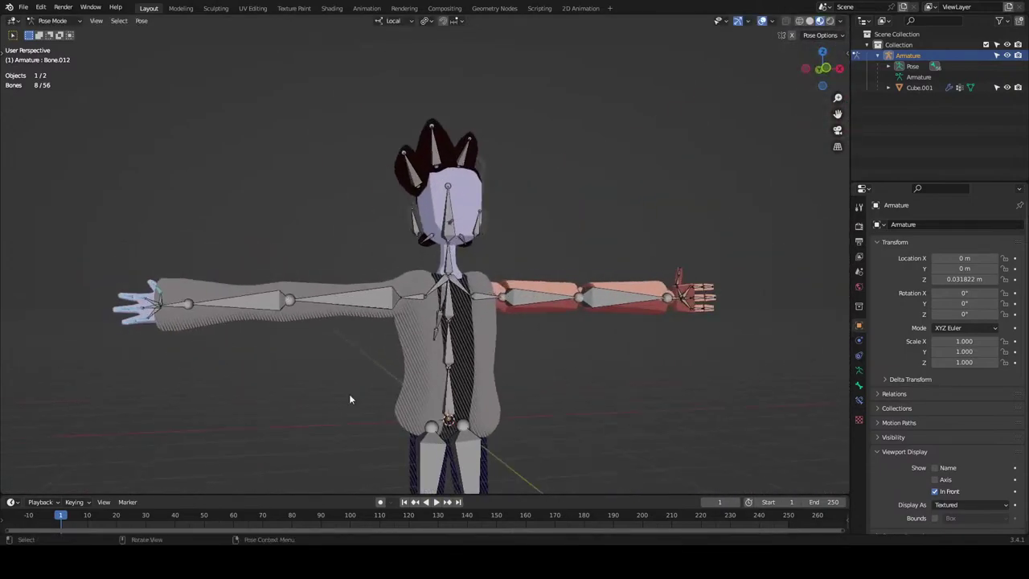
scroll(291, 150, down, 4)
middle_drag(549, 354, 524, 284)
scroll(524, 285, up, 5)
middle_drag(459, 139, 455, 323)
scroll(455, 323, down, 3)
click(434, 345)
key(r)
key(r)
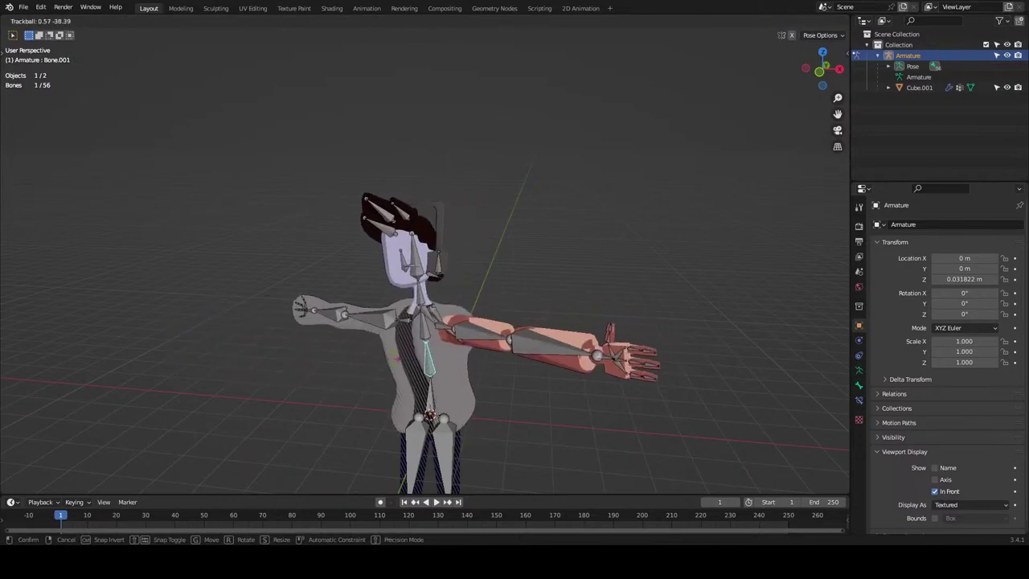
right_click(484, 336)
Select the upper bone hanging in front of the chest and test rotating it.
middle_drag(484, 336, 381, 279)
click(382, 279)
key(r)
right_click(468, 274)
key(r)
right_click(469, 215)
middle_drag(410, 211, 466, 209)
key(KP_1)
click(24, 7)
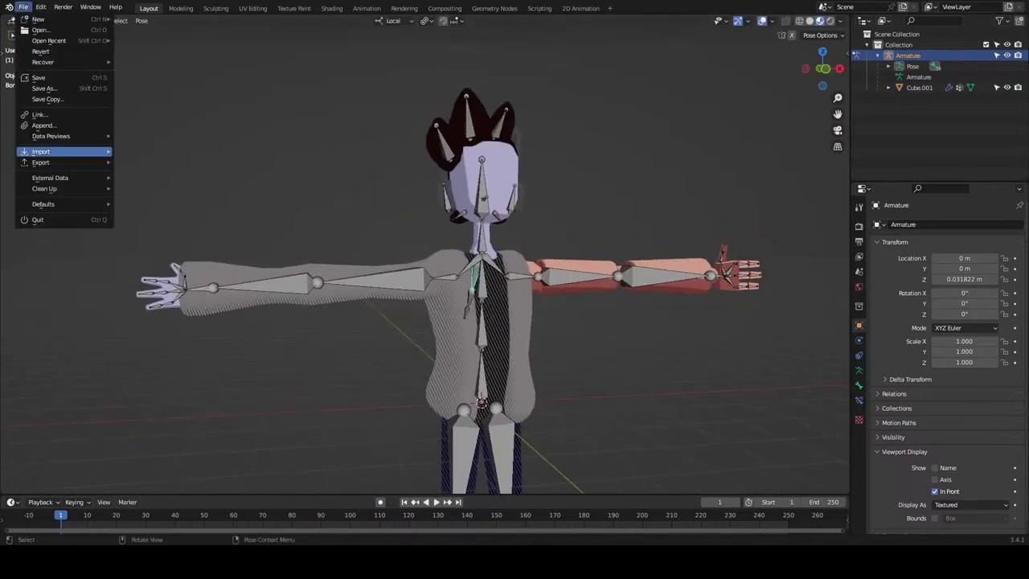
mouse_move(40, 151)
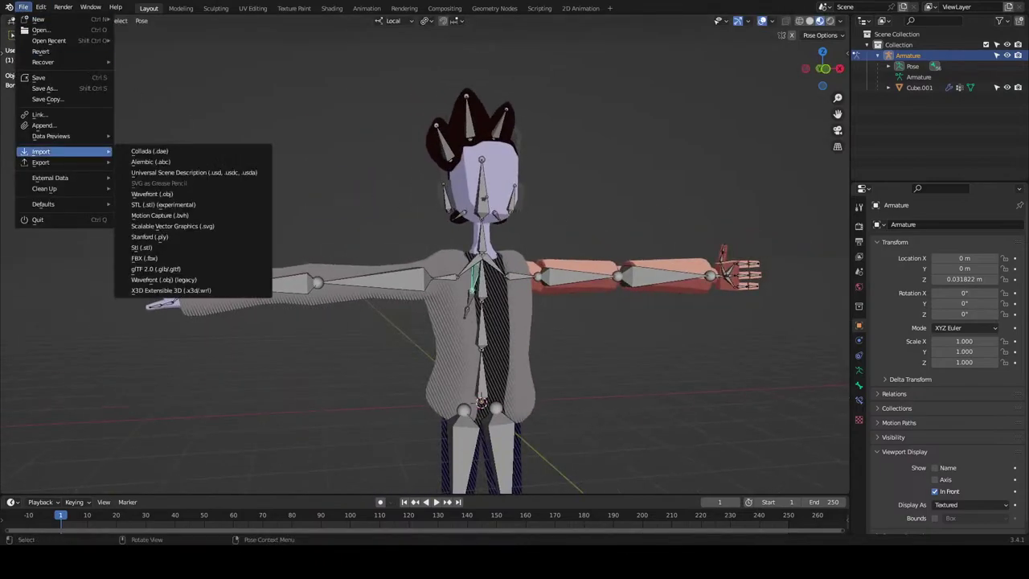
click(74, 340)
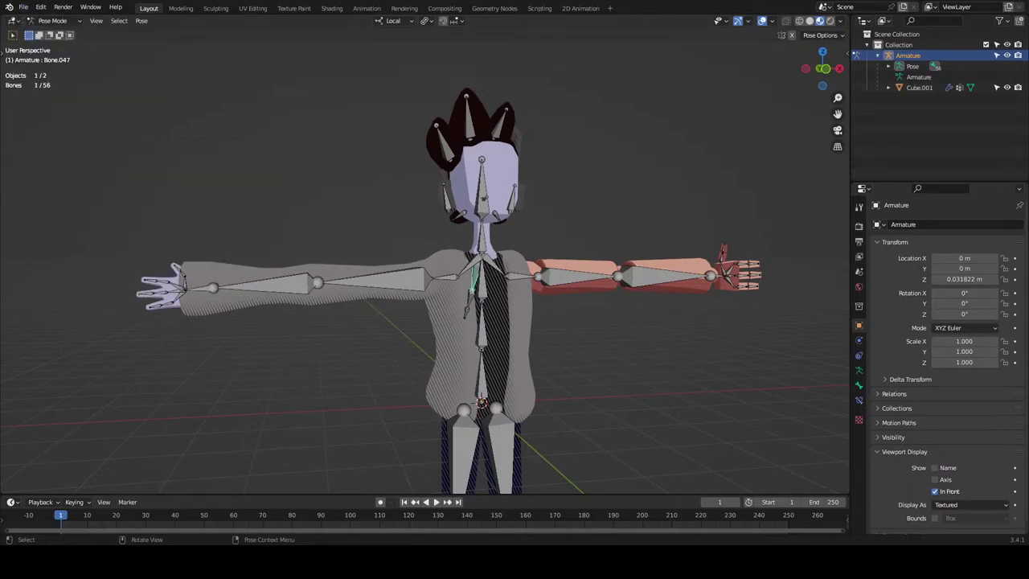
Select the head bone and test turning the head with free rotations, cancelling each one.
key(alt+a)
click(484, 181)
scroll(624, 216, up, 3)
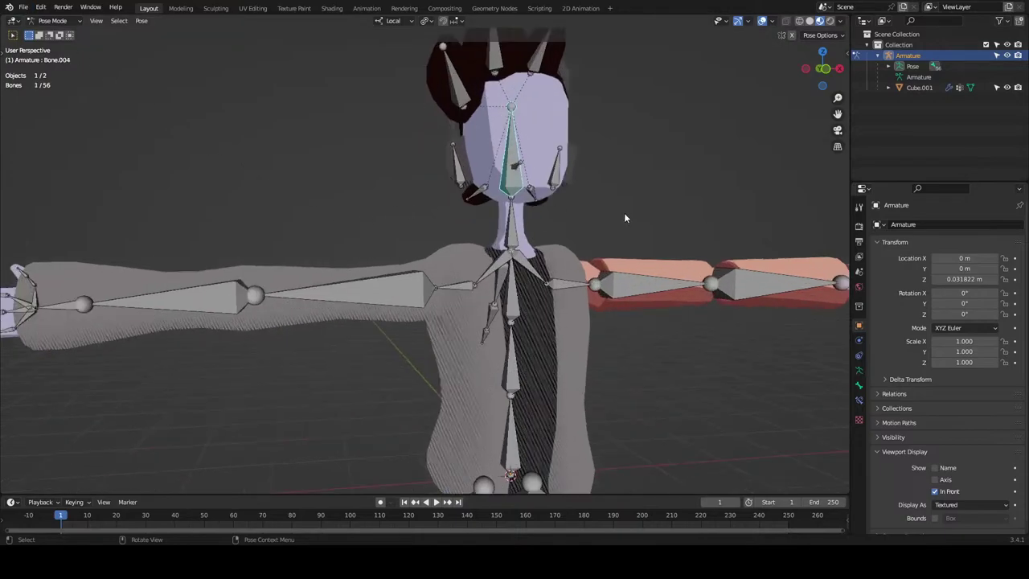
key(r)
key(r)
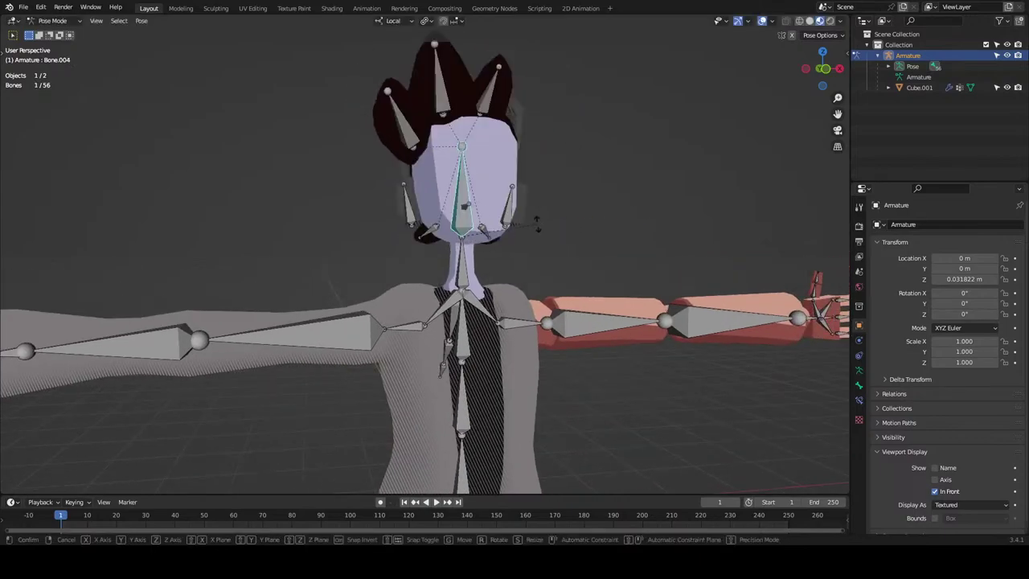
key(Escape)
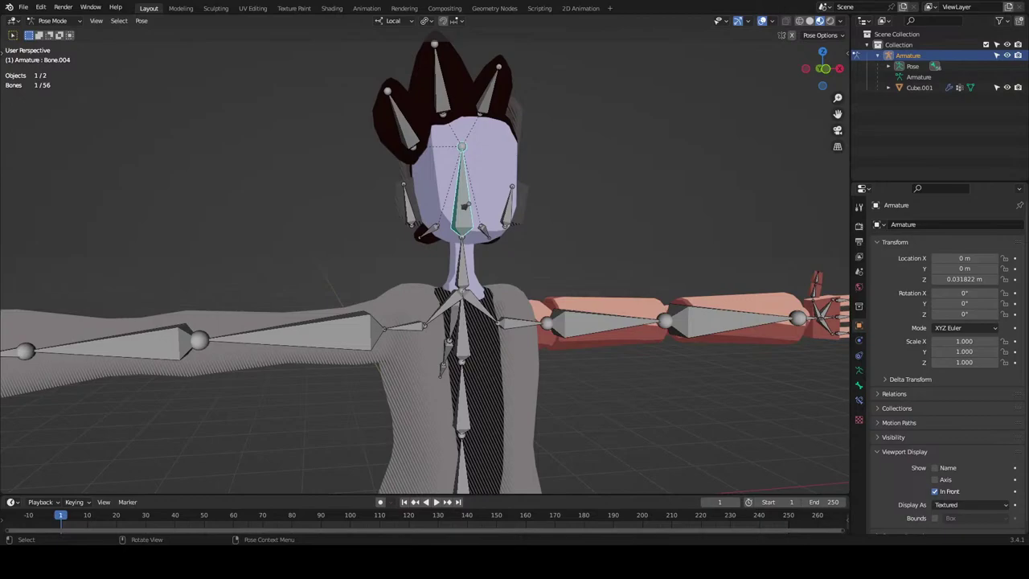
middle_drag(483, 216, 555, 210)
key(r)
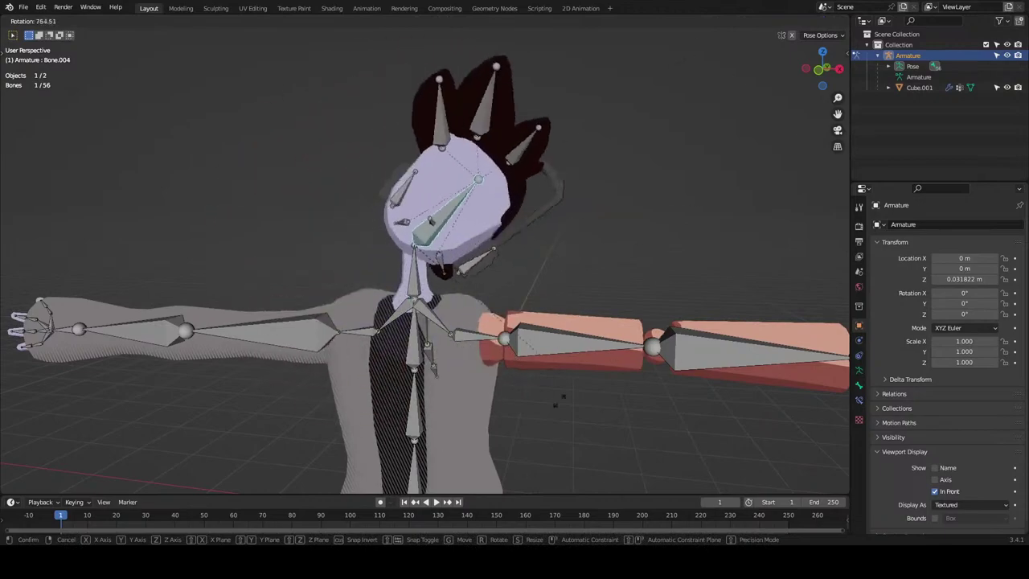
right_click(754, 428)
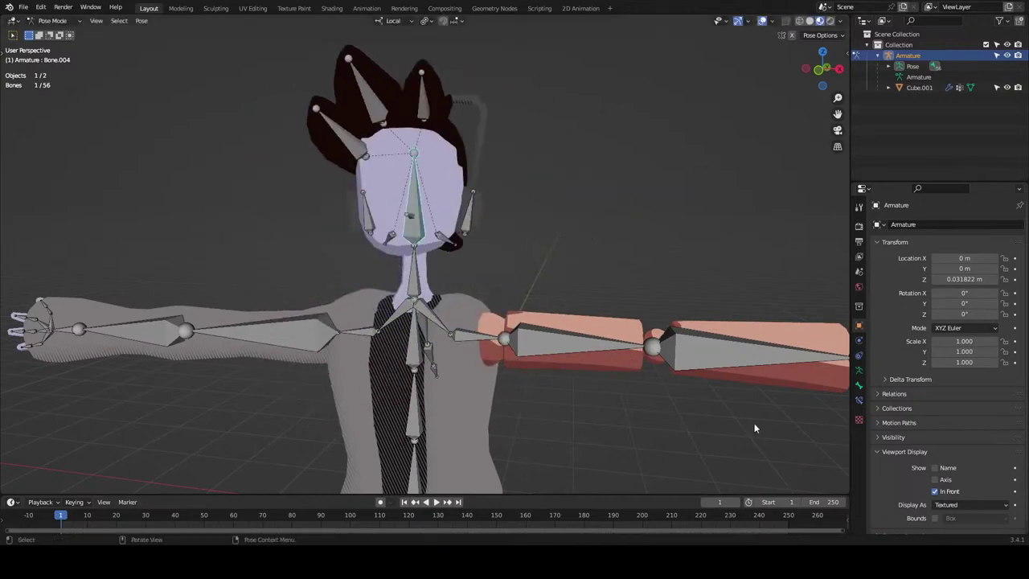
Switch to the front orthographic view and rename the head bone as BipHead.
click(824, 70)
click(822, 70)
scroll(639, 161, up, 4)
shift+middle_drag(639, 161, 634, 291)
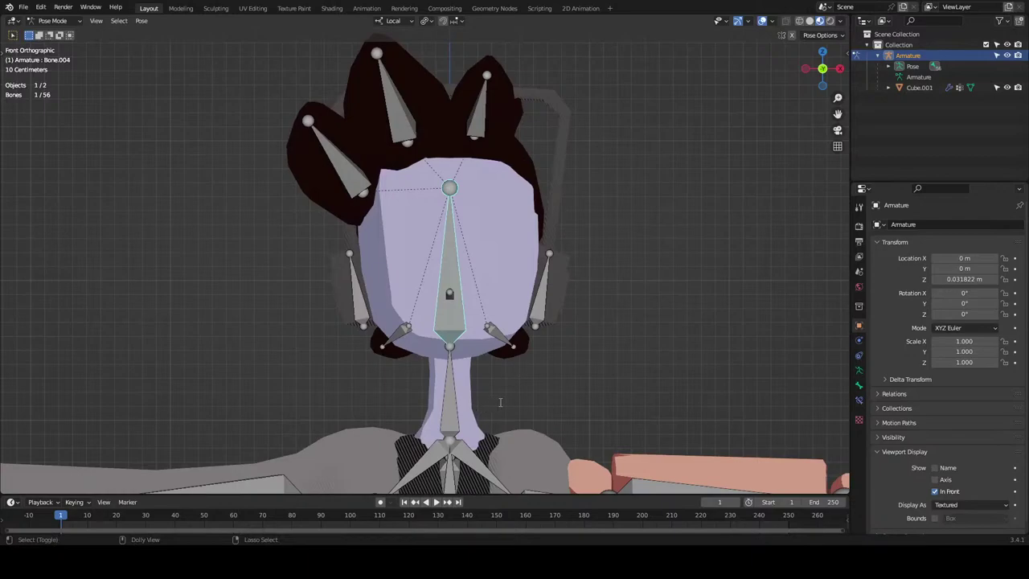
key(F2)
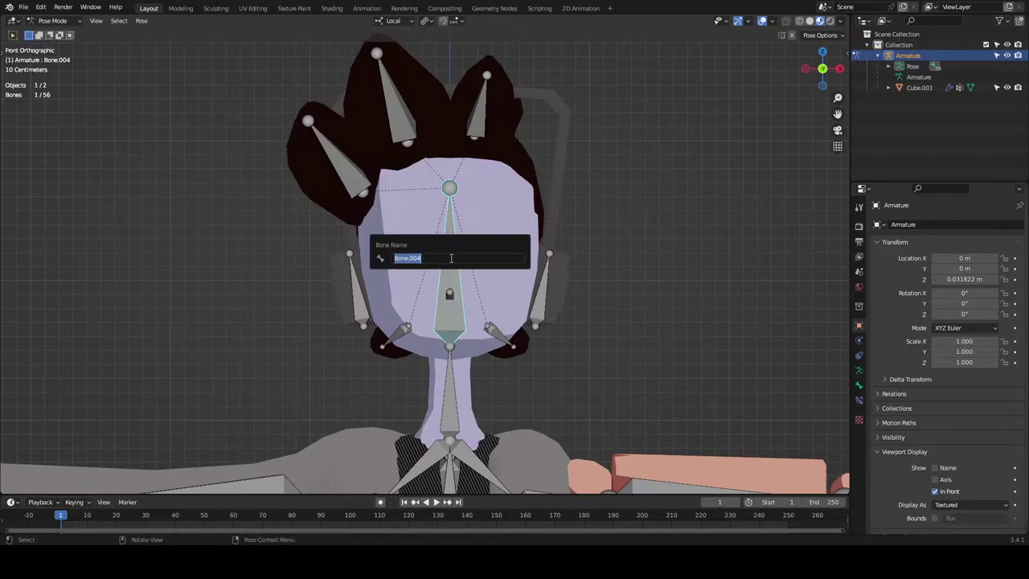
text(BipHead)
key(Return)
Select the neck bone below the head and rename it as BipNeck.
scroll(450, 257, up, 2)
click(457, 399)
click(460, 412)
key(ctrl+Tab)
scroll(460, 412, down, 2)
scroll(474, 394, up, 1)
shift+middle_drag(495, 396, 490, 331)
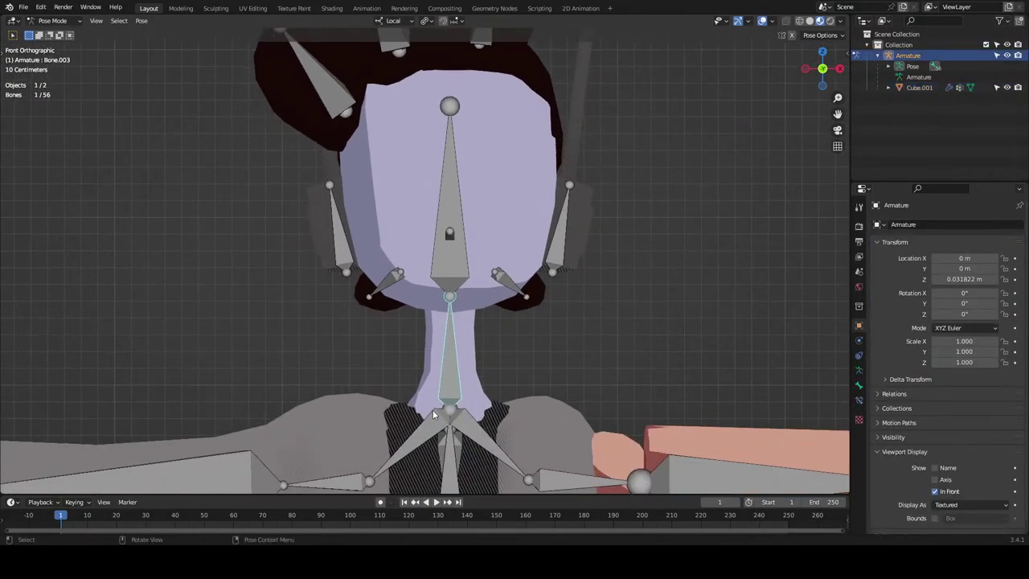
key(F2)
text(Bip)
text(Neck)
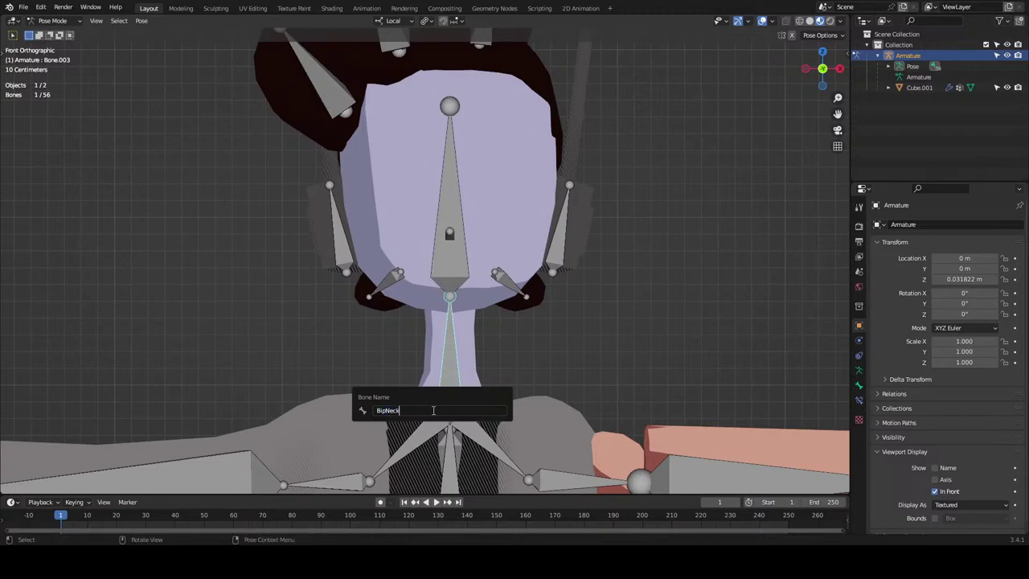
key(Return)
Test rotating the character's left shoulder bone and the collarbone next to it, cancelling each rotation.
scroll(543, 420, up, 1)
shift+middle_drag(543, 420, 501, 214)
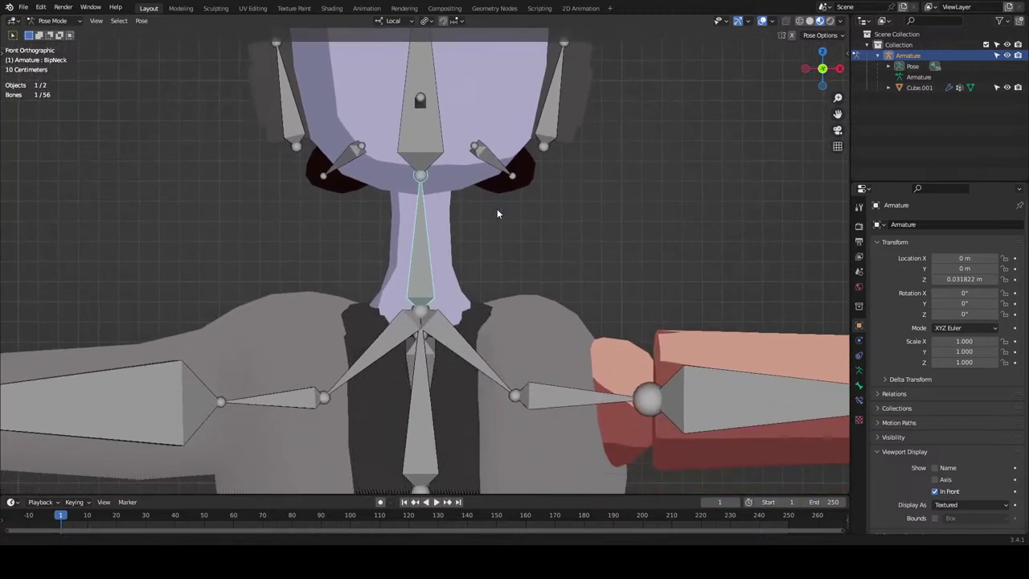
click(474, 359)
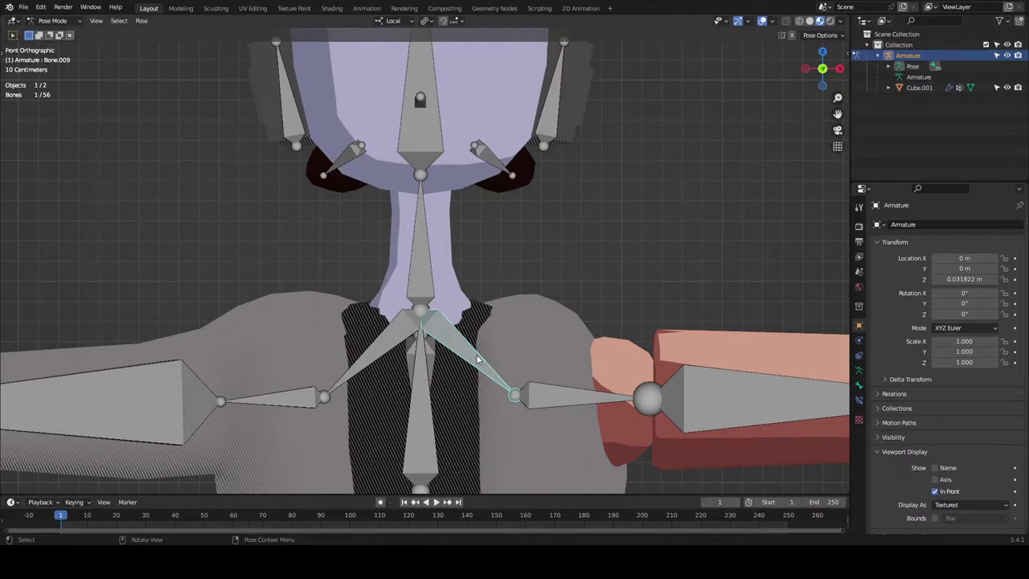
scroll(549, 360, down, 5)
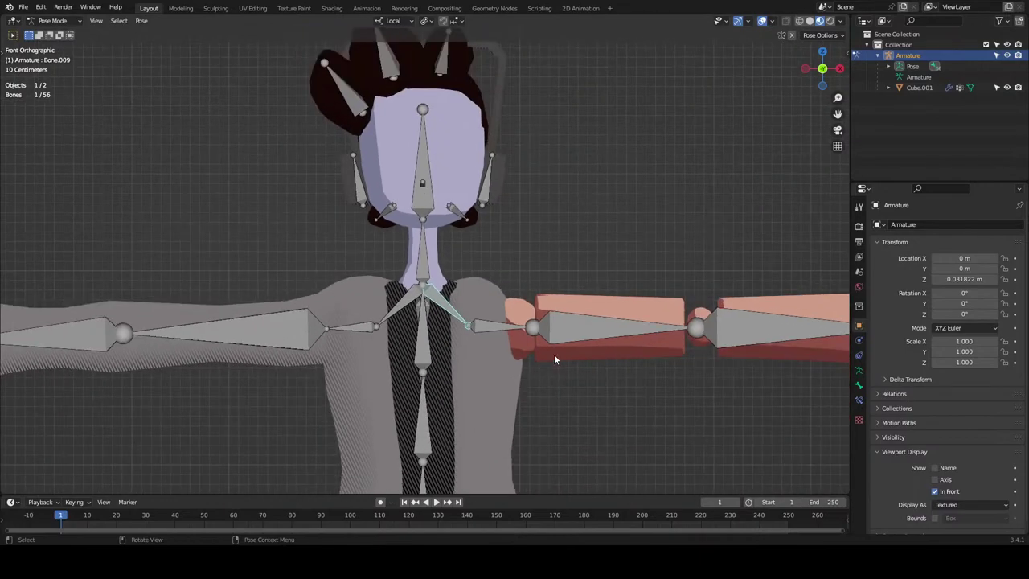
scroll(459, 357, up, 4)
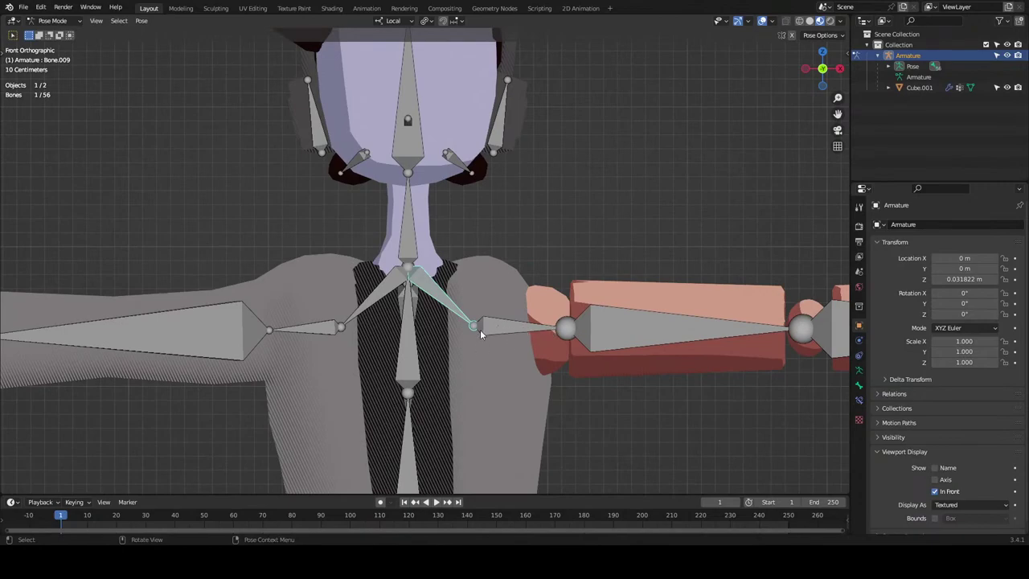
click(474, 326)
click(460, 322)
click(460, 310)
click(492, 325)
key(r)
right_click(540, 272)
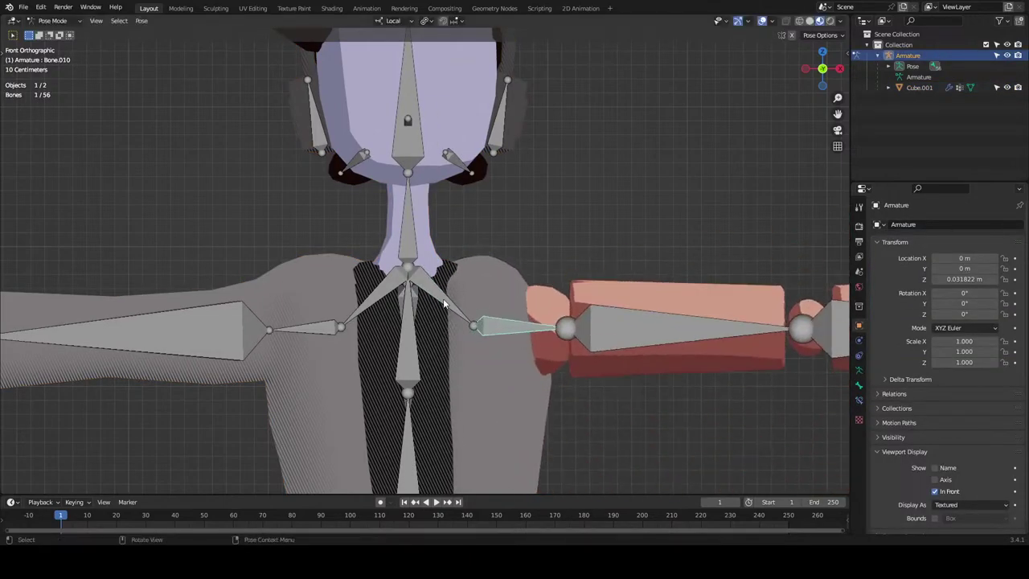
click(444, 301)
key(r)
right_click(460, 320)
Rename the character's left collarbone bone as BipLClavicle.
click(392, 294)
click(409, 312)
click(432, 284)
key(F2)
key(Escape)
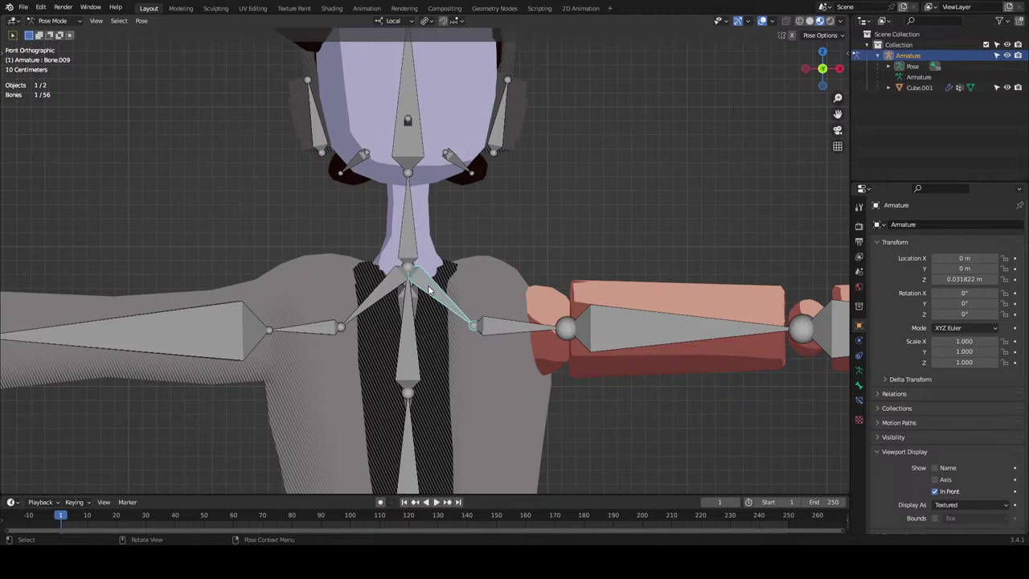
key(F2)
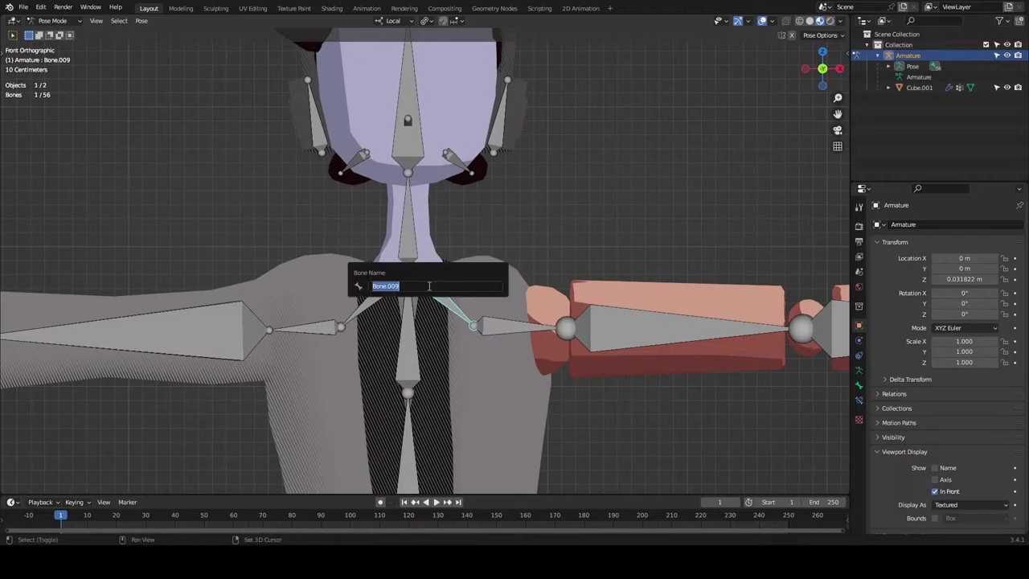
text(B)
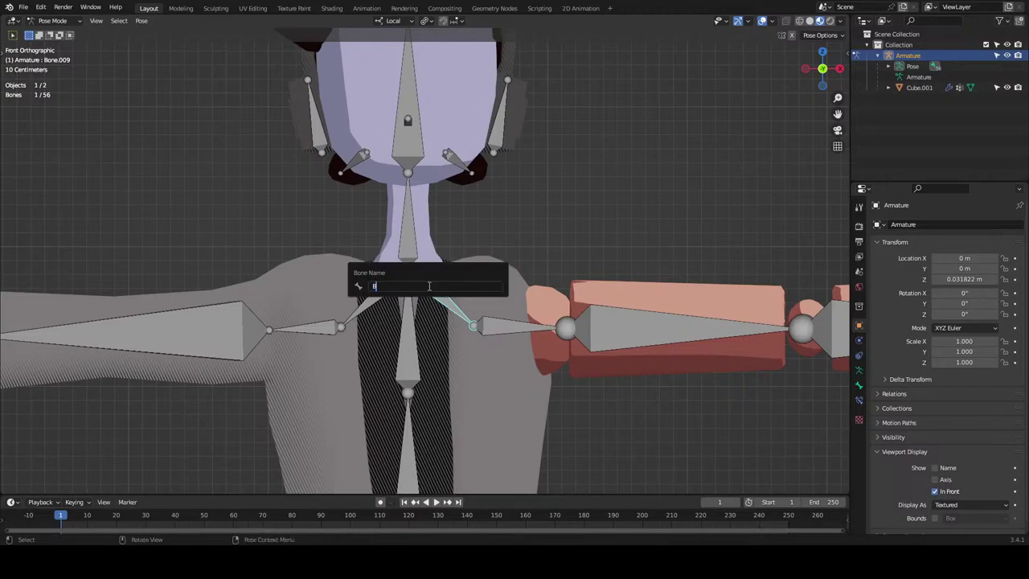
text(ipl)
text(Clavicle)
key(Return)
Select the matching collarbone bone on the character's right side and rename it as BipRClavicle.
click(378, 301)
key(F2)
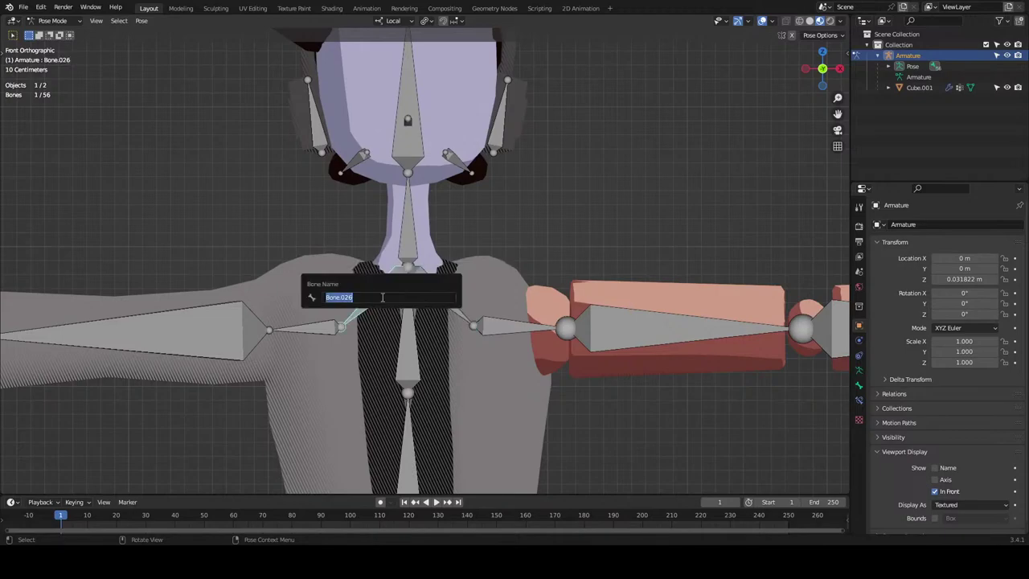
text(BipRClavicle)
key(Return)
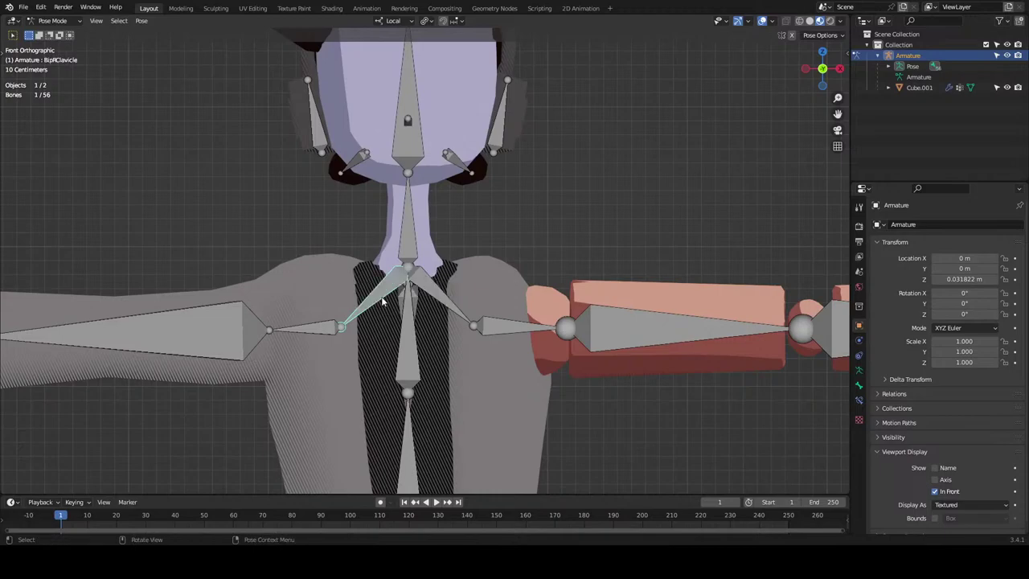
Test how the left arm follows plain and trackball rotations of the left clavicle bone, cancelling both.
scroll(382, 300, down, 2)
scroll(458, 329, up, 2)
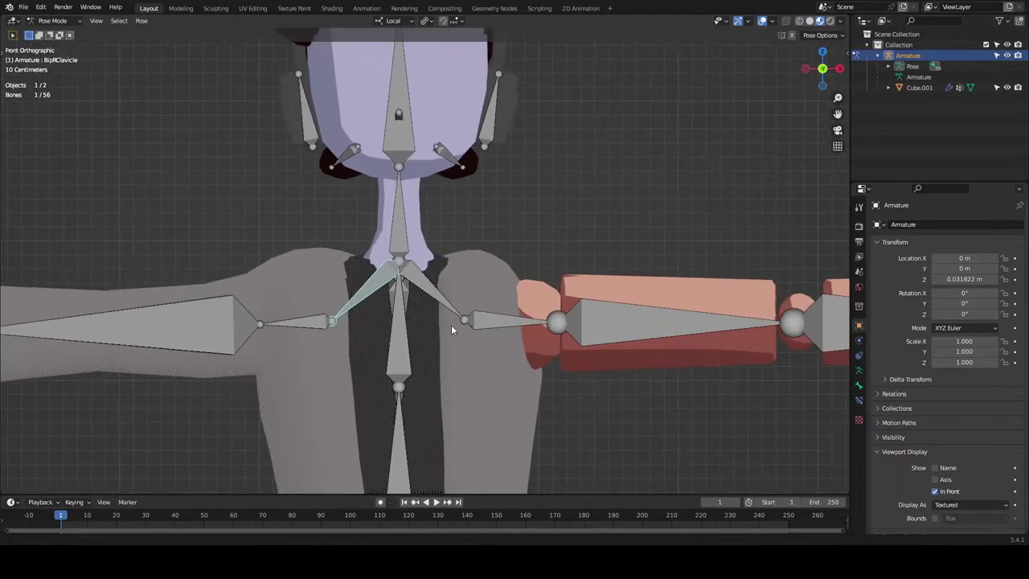
click(442, 309)
key(r)
right_click(565, 303)
key(r)
key(r)
right_click(607, 299)
Select the character's left upper arm bone and rename it as BipLUpperArm.
click(603, 310)
shift+middle_drag(620, 319, 495, 310)
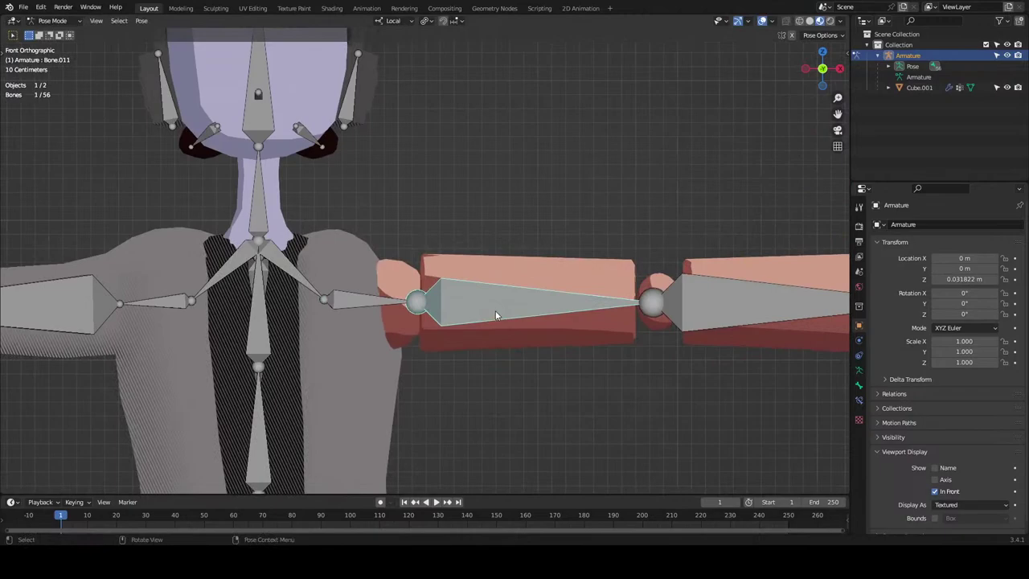
key(F2)
text(Bi)
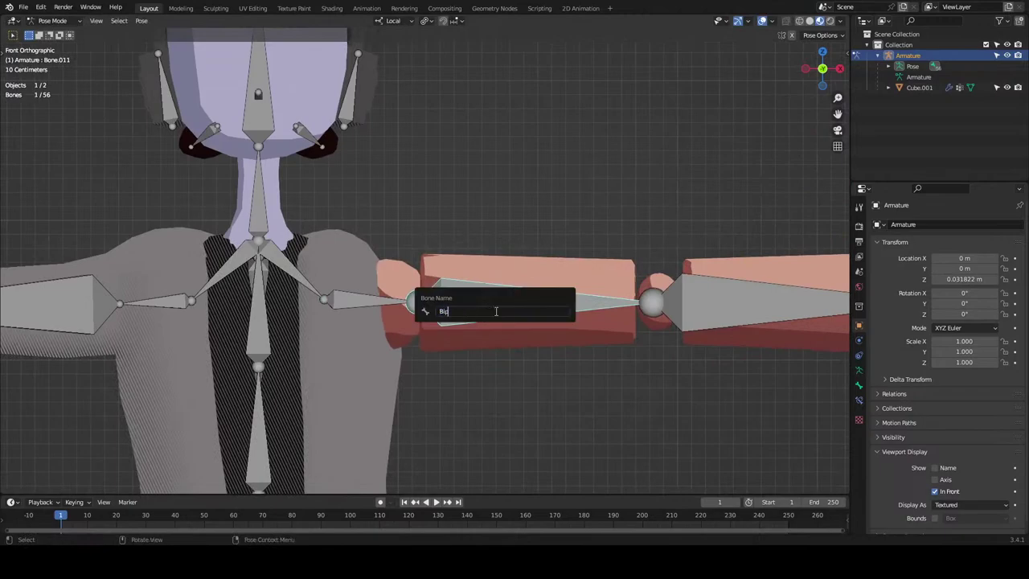
text(pLUpperArm)
key(Return)
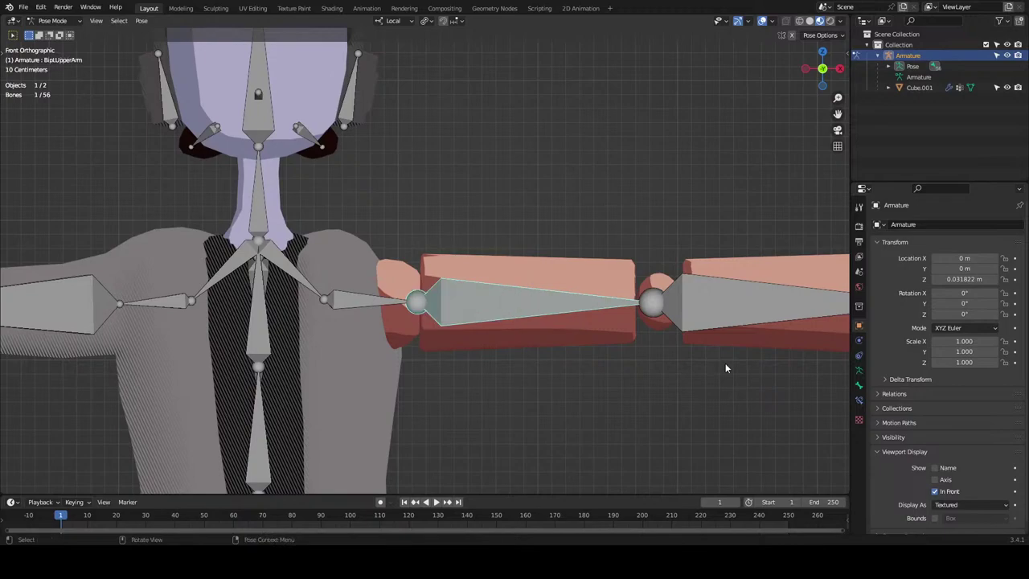
Select the character's left forearm bone and rename it as BipLForearm.
scroll(647, 325, up, 1)
shift+middle_drag(673, 337, 269, 313)
scroll(357, 283, down, 2)
click(356, 283)
key(F2)
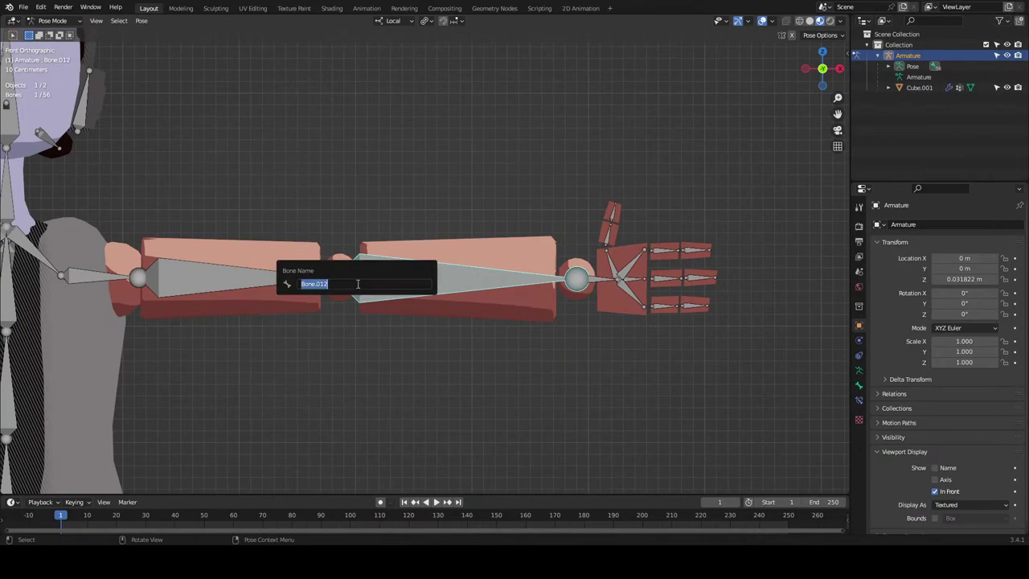
text(BipLForearm)
key(Return)
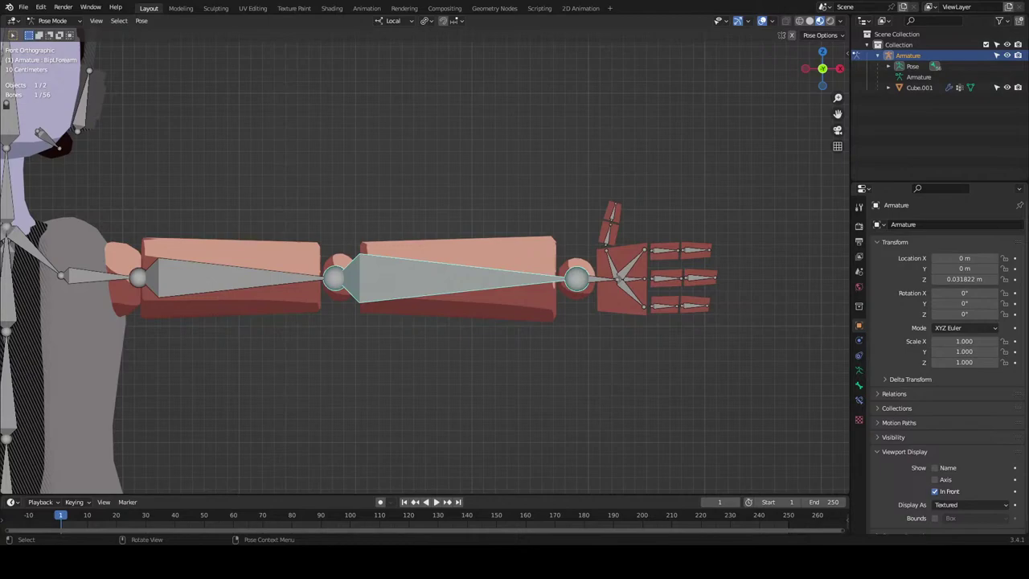
Return the armature to Object Mode and bring the Bip skeleton naming chart into the scene as a reference image.
scroll(443, 206, down, 6)
key(ctrl+Tab)
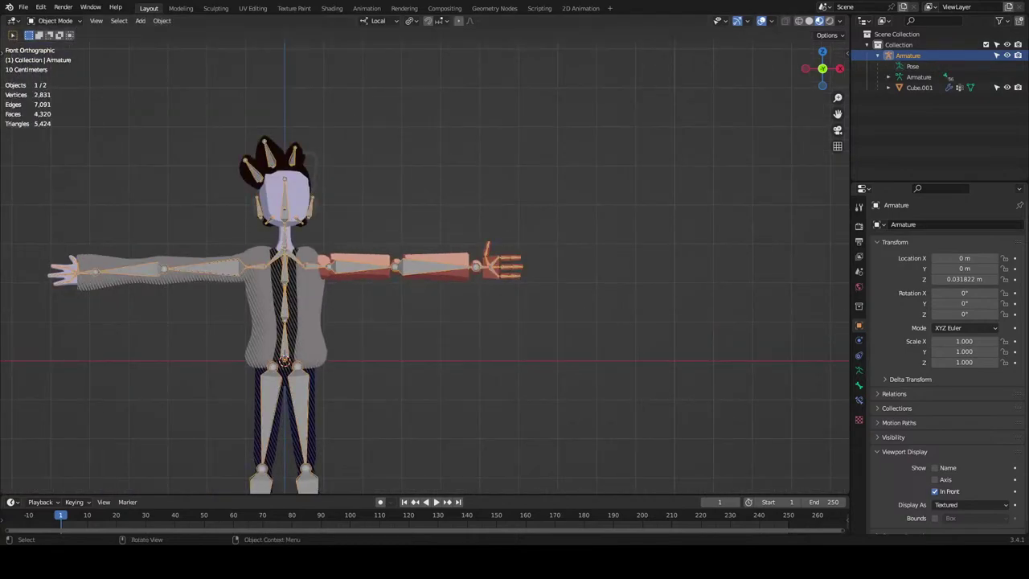
drag(1028, 194, 490, 194)
scroll(490, 194, up, 3)
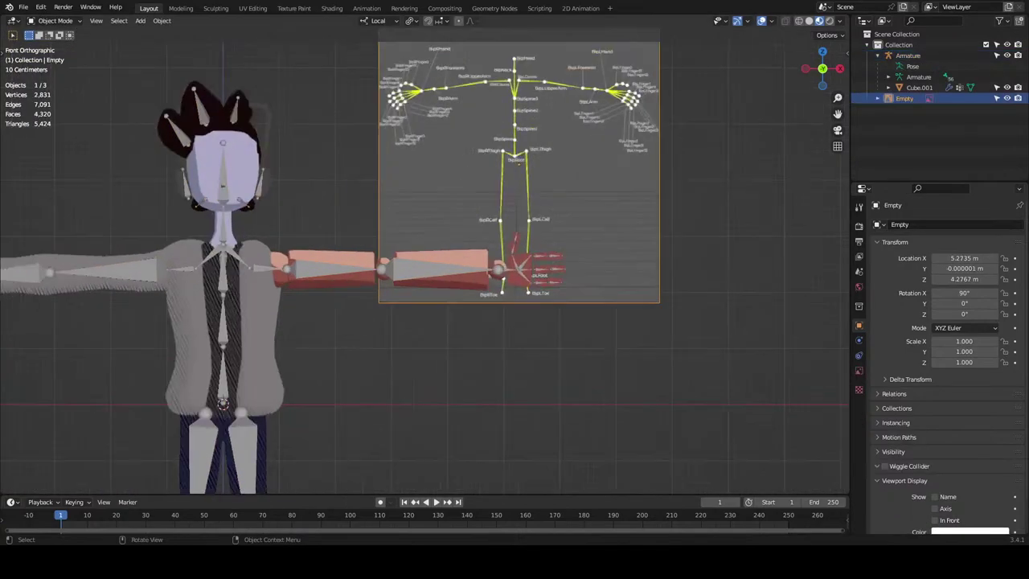
Scale the reference image to about 2.8 and move it to about X 1.63 m, Z 0.41 m around the character.
scroll(628, 168, down, 3)
key(s)
click(675, 171)
key(g)
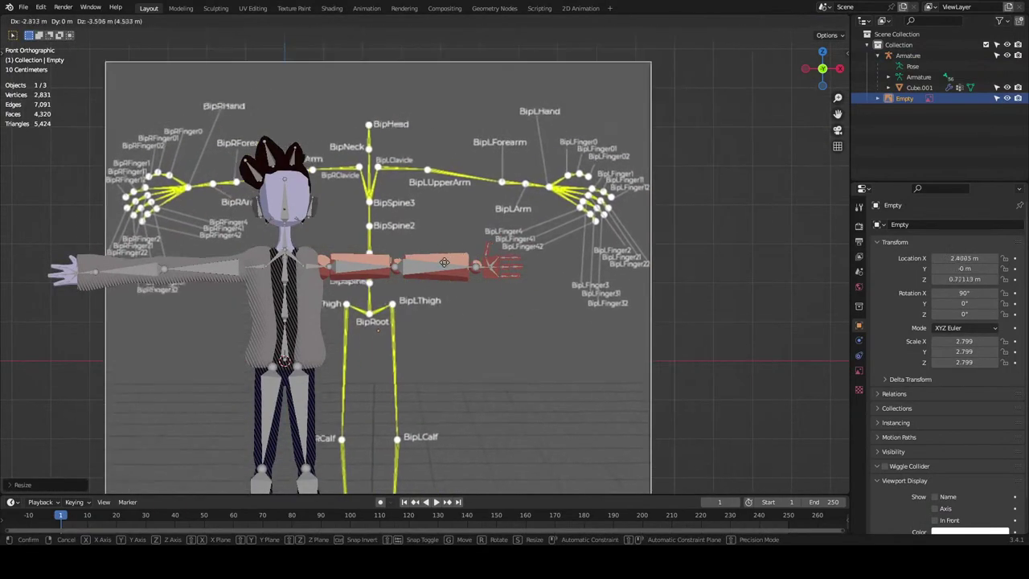
click(533, 322)
scroll(474, 247, up, 1)
scroll(505, 210, up, 1)
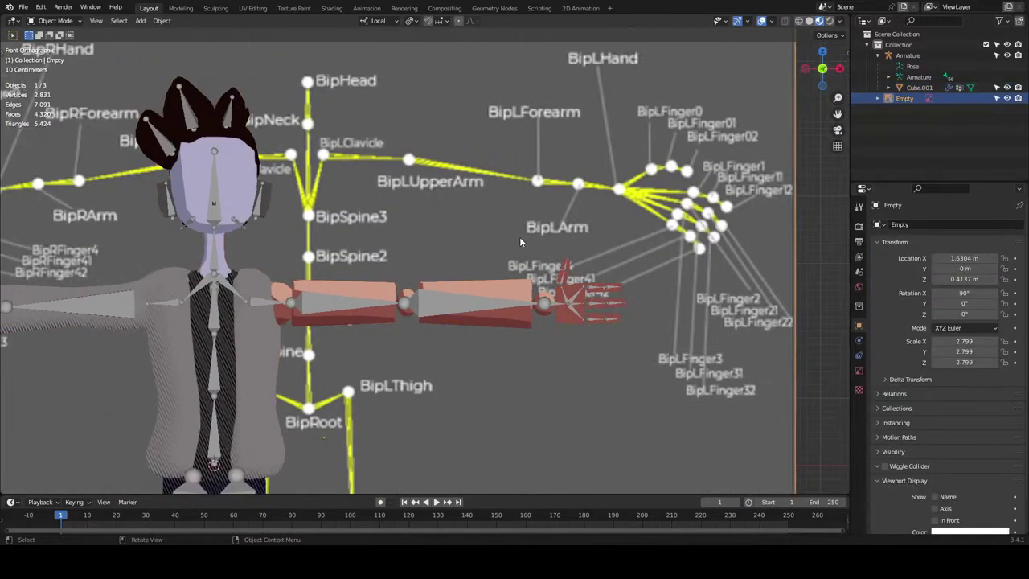
Move the reference image along its local Z axis to about Y 3.65 m behind the character and enlarge it to about 3.93 scale.
scroll(455, 264, down, 6)
middle_drag(519, 241, 397, 264)
key(g)
key(y)
right_click(460, 278)
key(g)
key(x)
key(z)
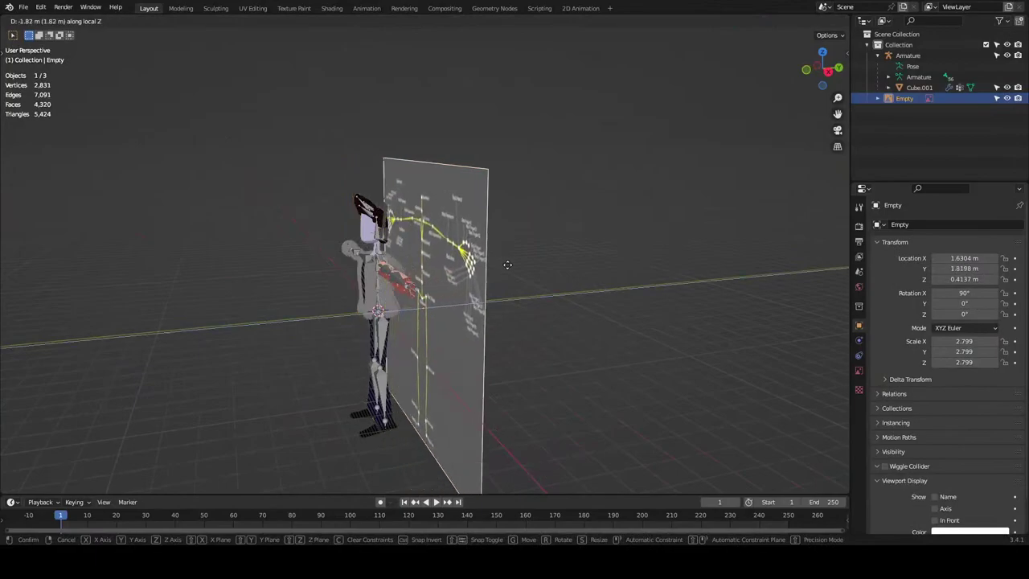
click(493, 267)
middle_drag(493, 267, 540, 274)
key(s)
click(574, 274)
middle_drag(386, 281, 431, 286)
Select the armature, put it back into Pose Mode and pick the left forearm bone.
scroll(474, 273, up, 8)
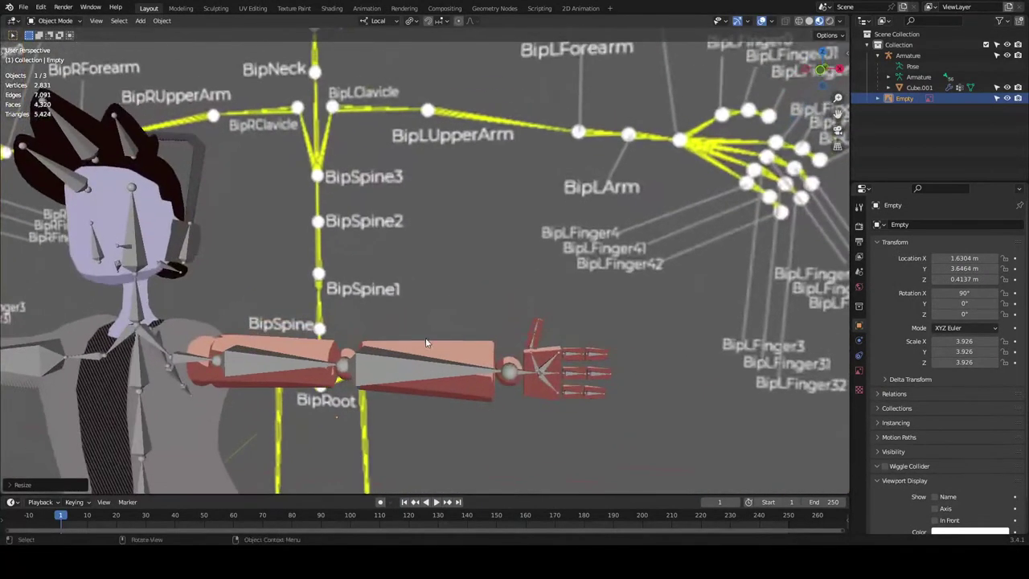
click(415, 364)
scroll(450, 346, up, 2)
key(ctrl+Tab)
click(426, 353)
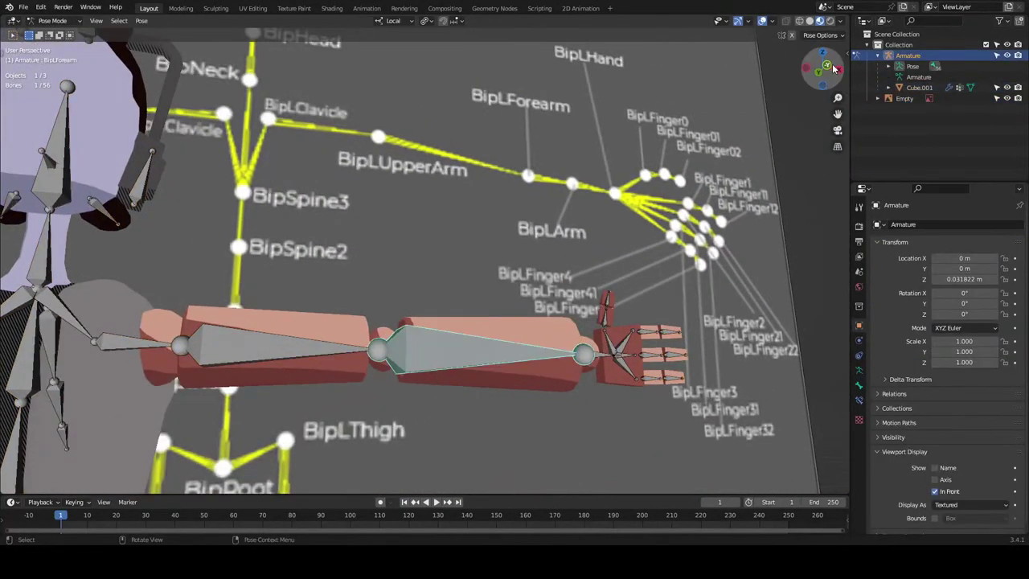
Examine the chart's spine and left arm labels against the character's matching bones in front view.
click(827, 65)
scroll(578, 181, down, 3)
scroll(530, 188, down, 3)
scroll(531, 205, up, 6)
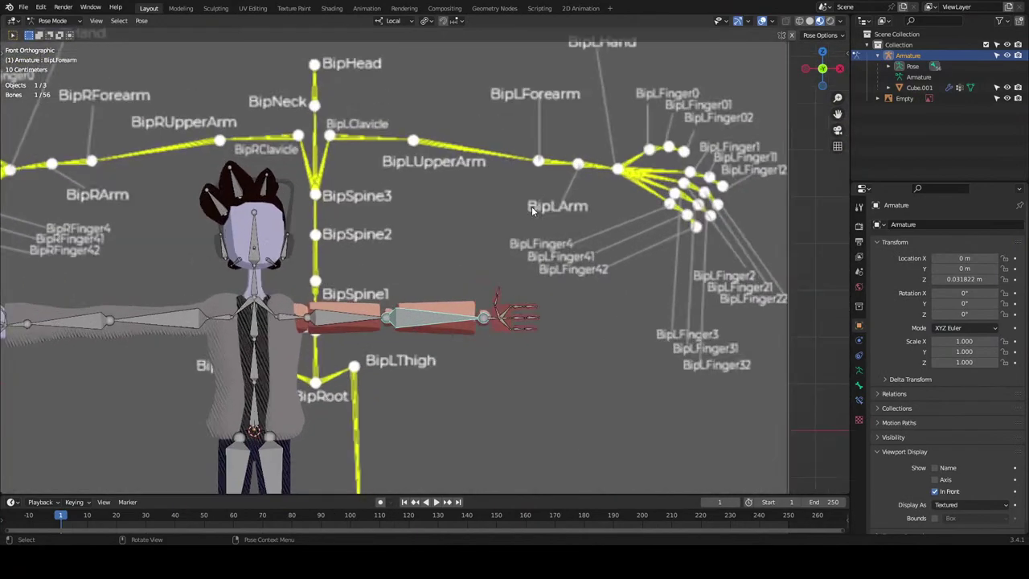
scroll(563, 173, down, 2)
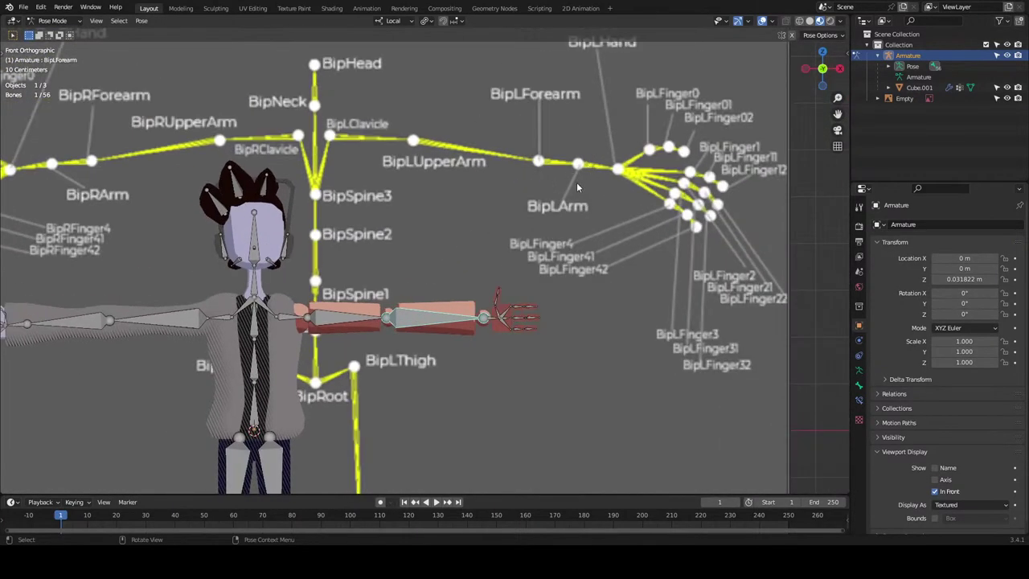
scroll(535, 308, up, 1)
shift+middle_drag(536, 308, 492, 260)
scroll(412, 290, down, 1)
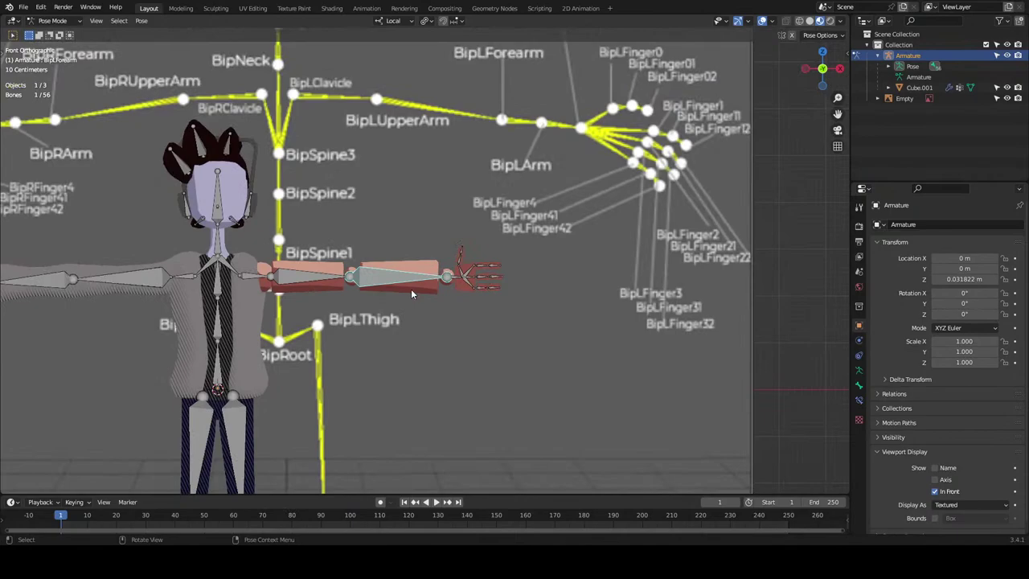
scroll(410, 288, down, 2)
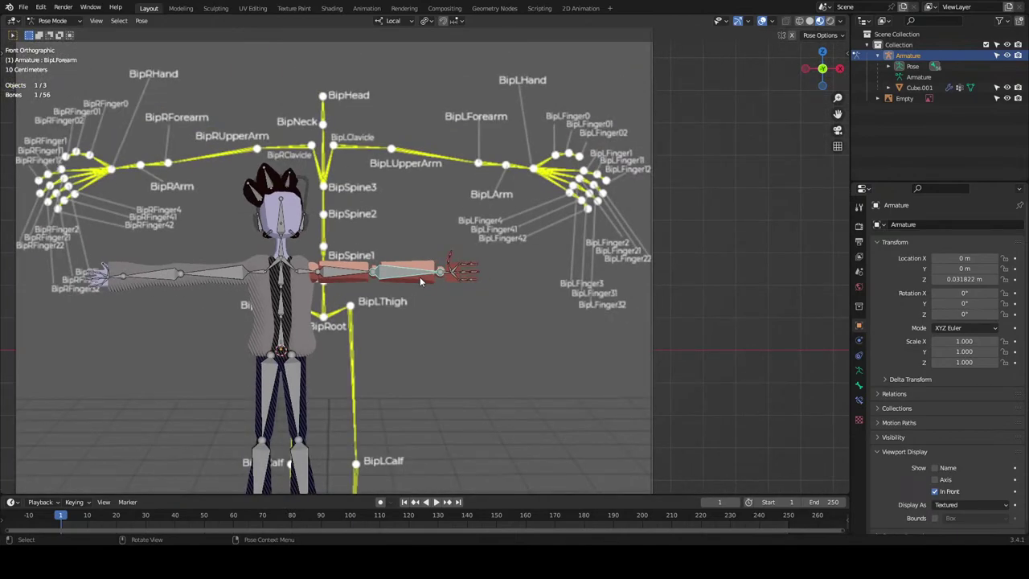
scroll(337, 273, up, 4)
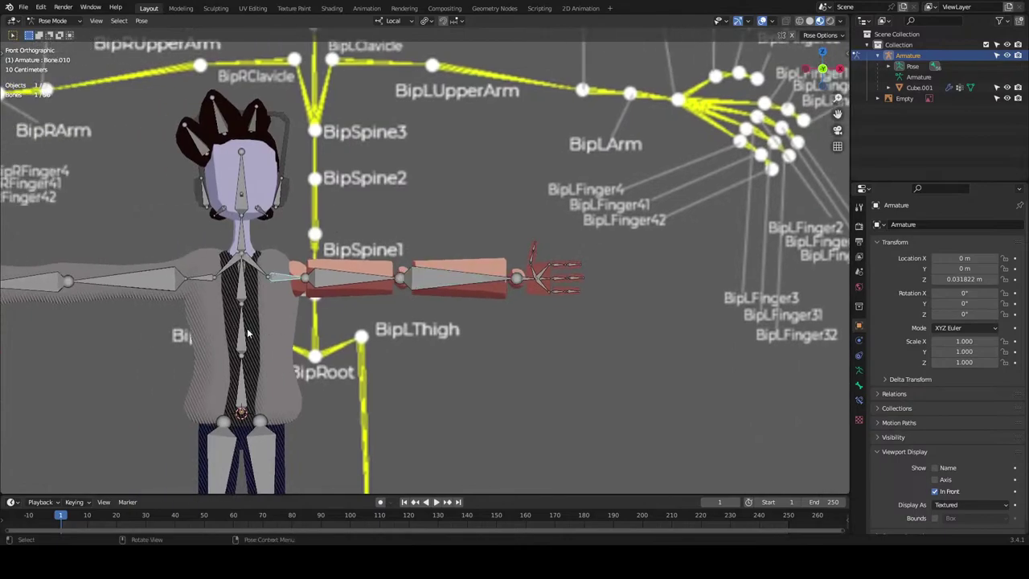
Test rotating the left shoulder bone and the BipLClavicle bone to check how each one moves the arm.
key(r)
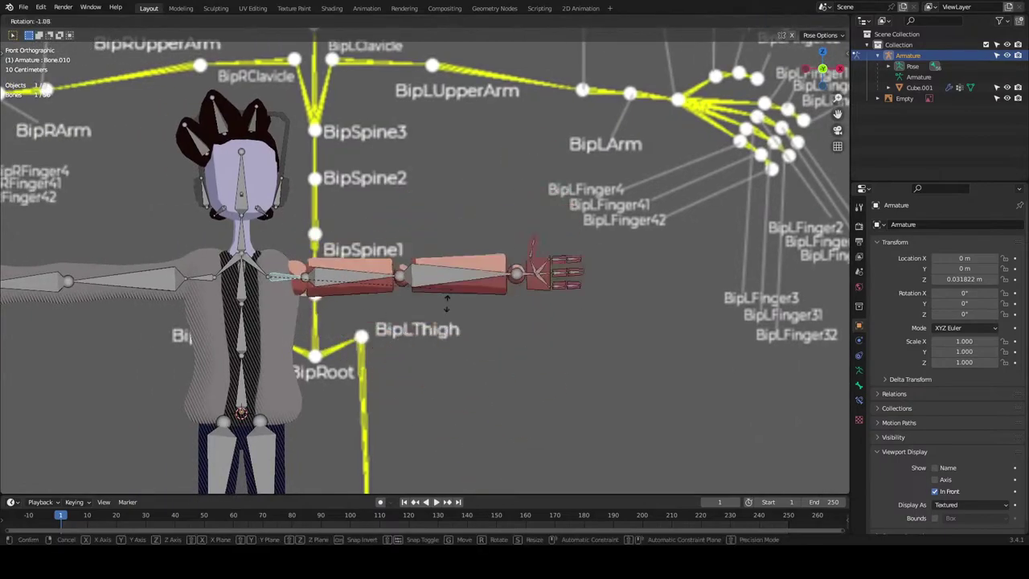
right_click(402, 348)
click(254, 263)
key(r)
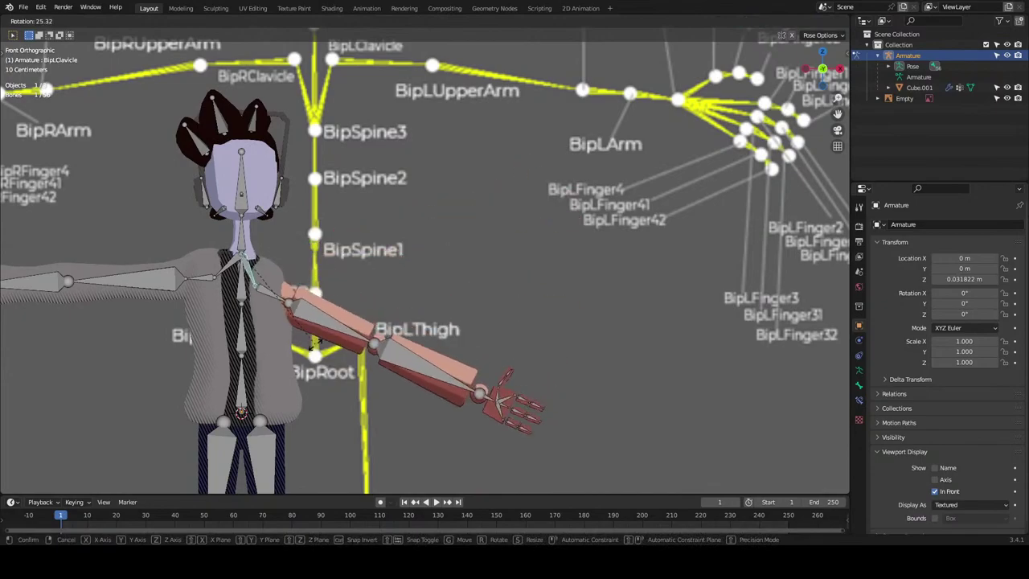
key(Escape)
Rename the uppermost spine bone, just below the neck, as BipSpine3.
scroll(323, 212, down, 2)
shift+middle_drag(323, 211, 359, 219)
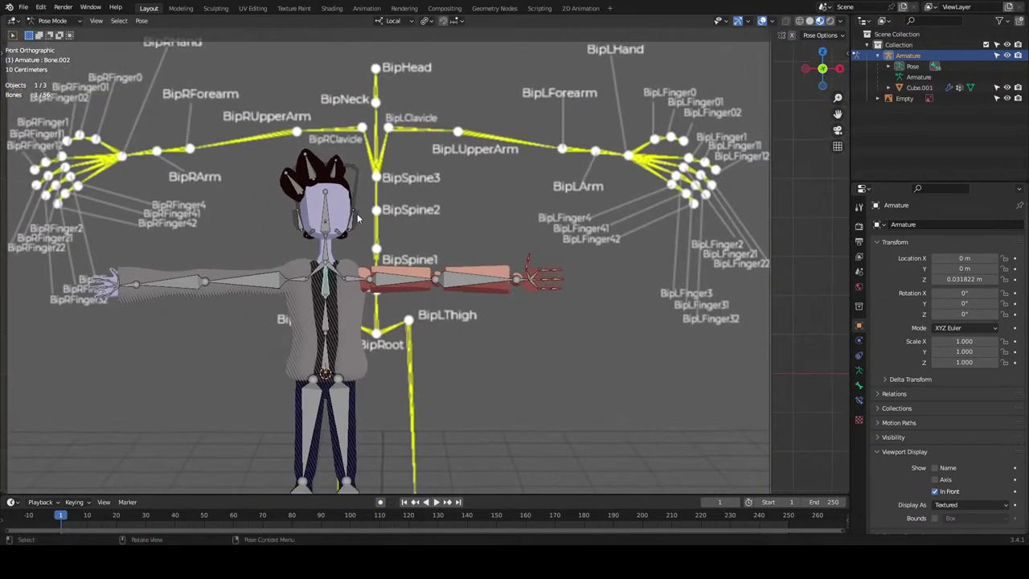
key(F2)
text(BipS)
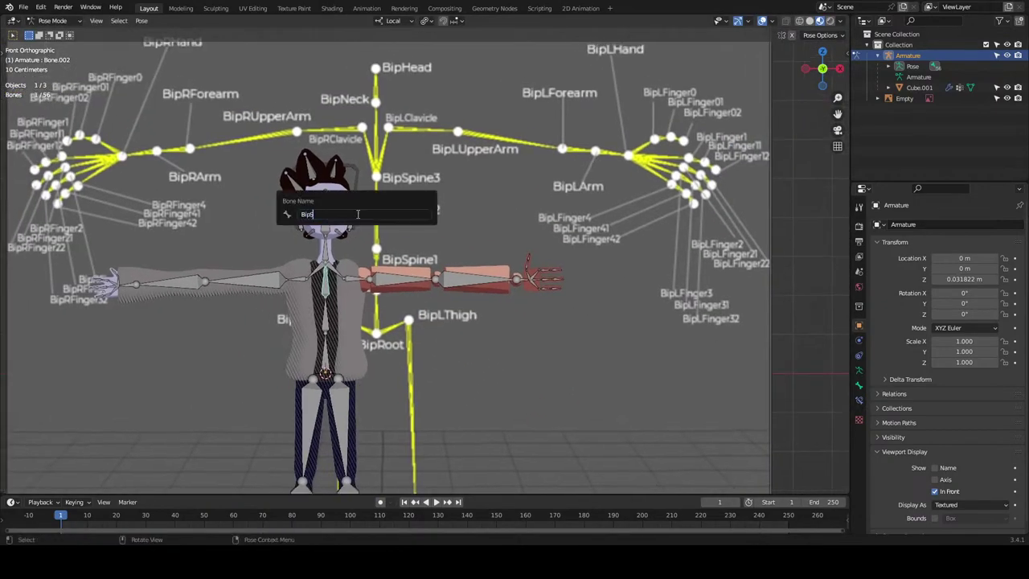
text(pine2)
key(Return)
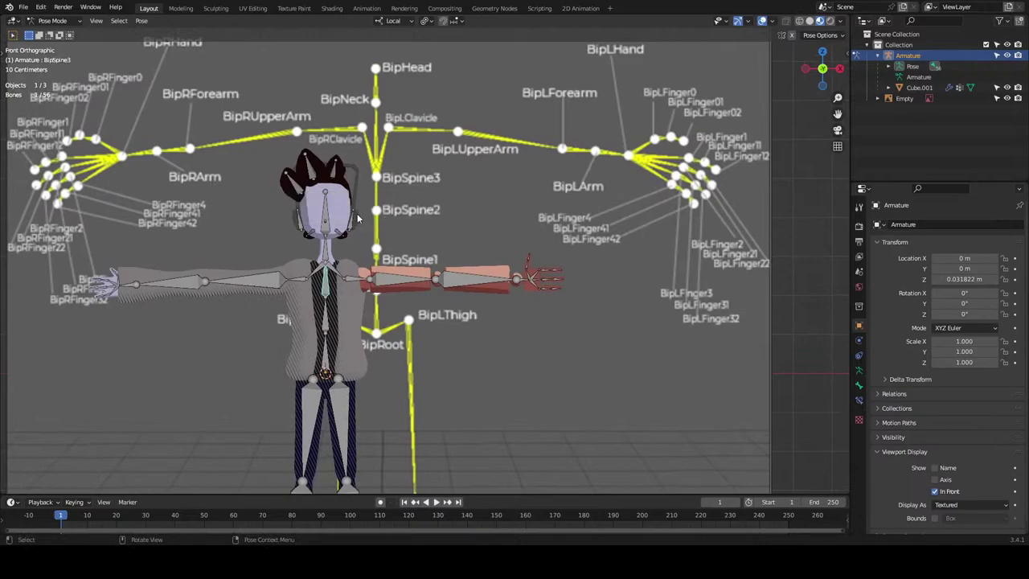
Rename the middle spine bone as BipSpine2.
click(325, 324)
key(F2)
text(BipSpine)
key(Return)
scroll(341, 310, up, 1)
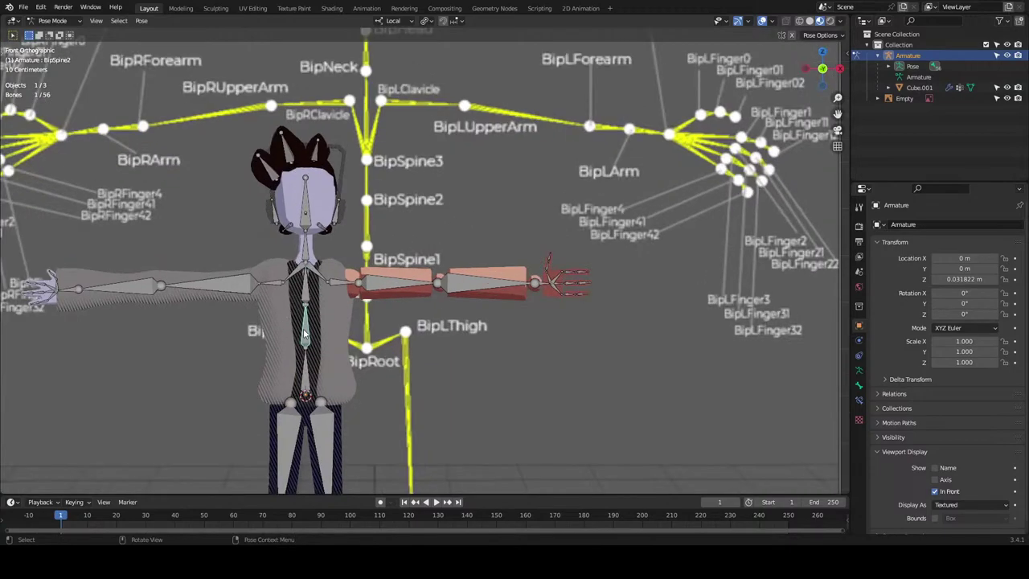
Rename the lowest spine bone, just above the hips, as BipSpine1.
click(306, 363)
scroll(336, 354, up, 1)
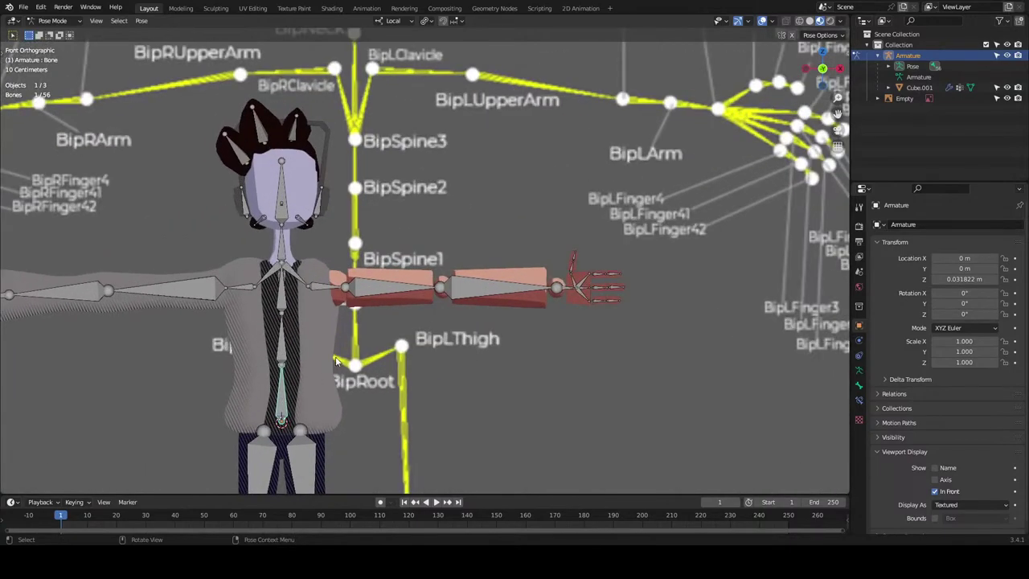
shift+middle_drag(323, 374, 397, 331)
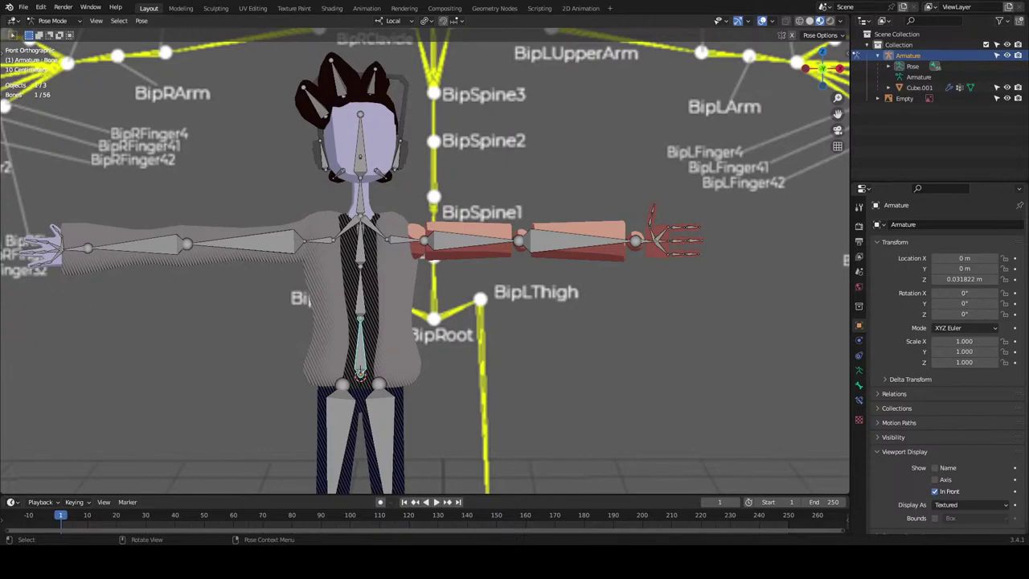
key(F2)
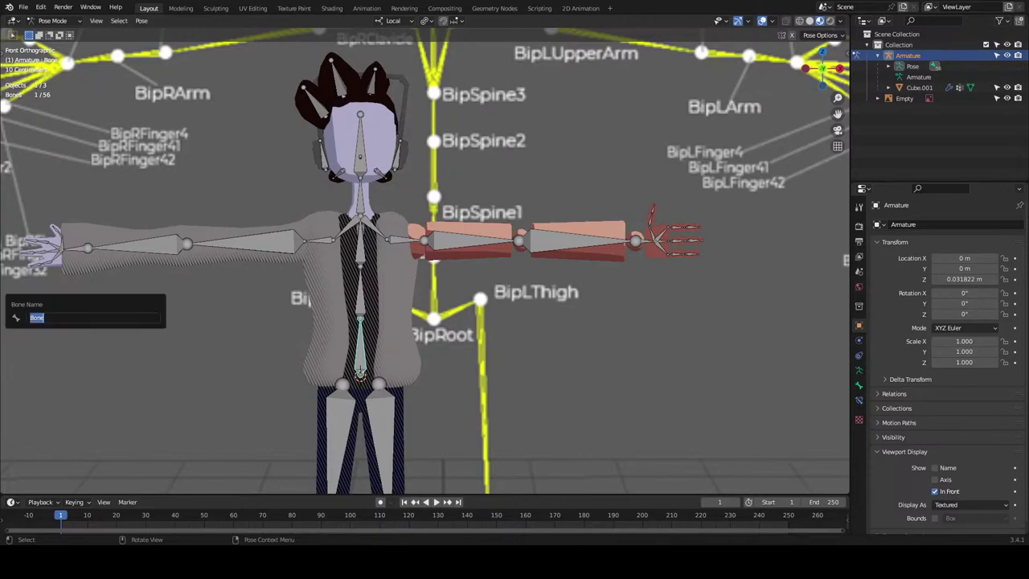
key(Escape)
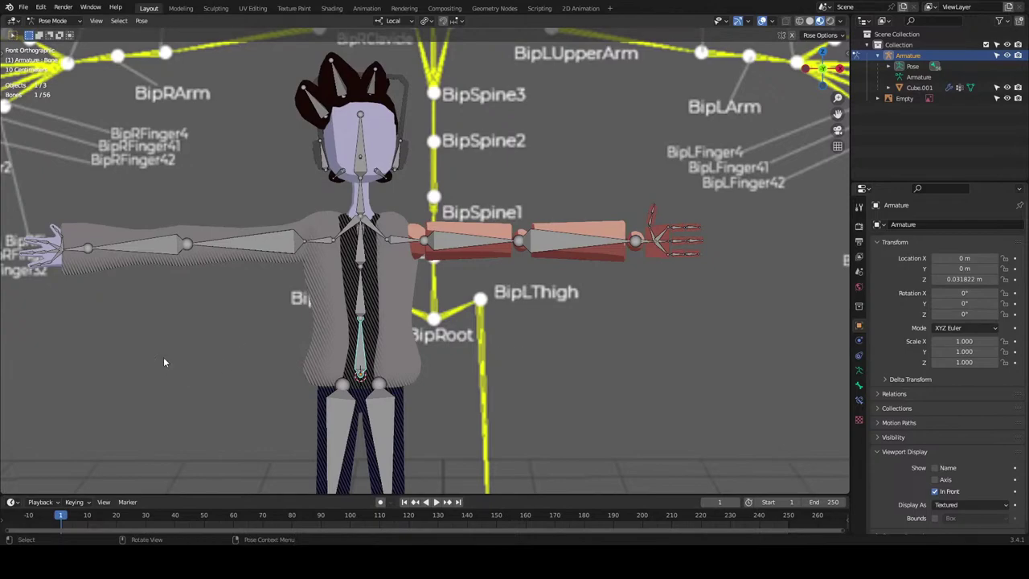
scroll(362, 356, up, 2)
key(F2)
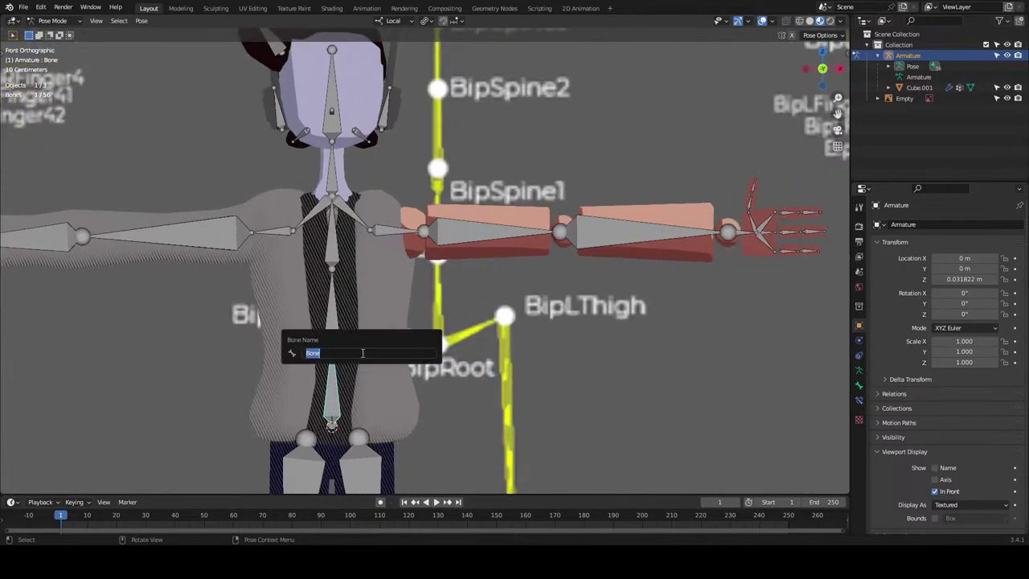
text(Bip)
text(Sp)
text(1)
key(Return)
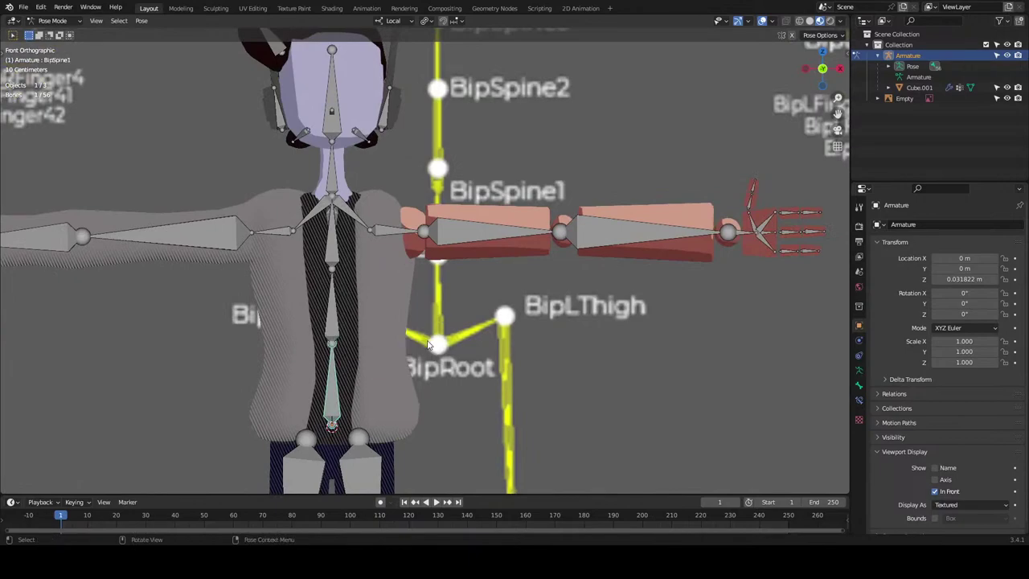
In Edit Mode, shorten BipSpine1 by moving its lower joint up about 0.21 m along the local Z axis.
scroll(428, 344, down, 2)
key(Tab)
scroll(416, 341, up, 2)
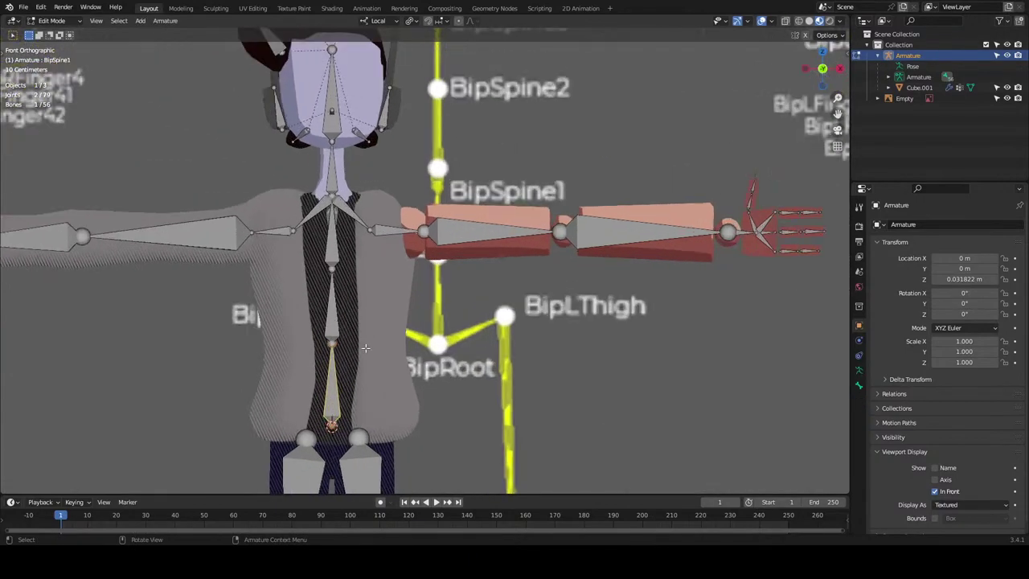
scroll(417, 340, down, 2)
scroll(488, 352, up, 4)
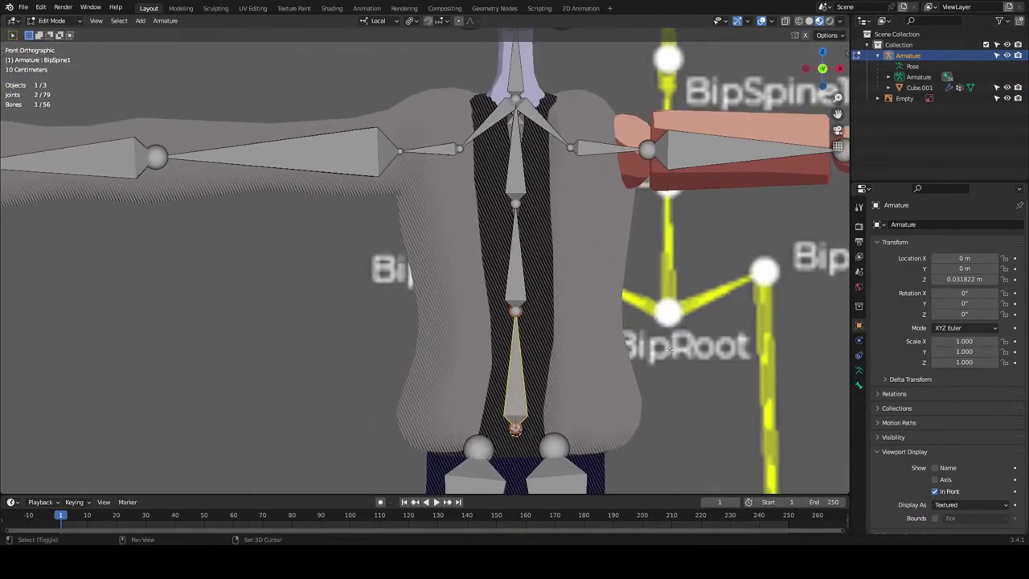
click(470, 376)
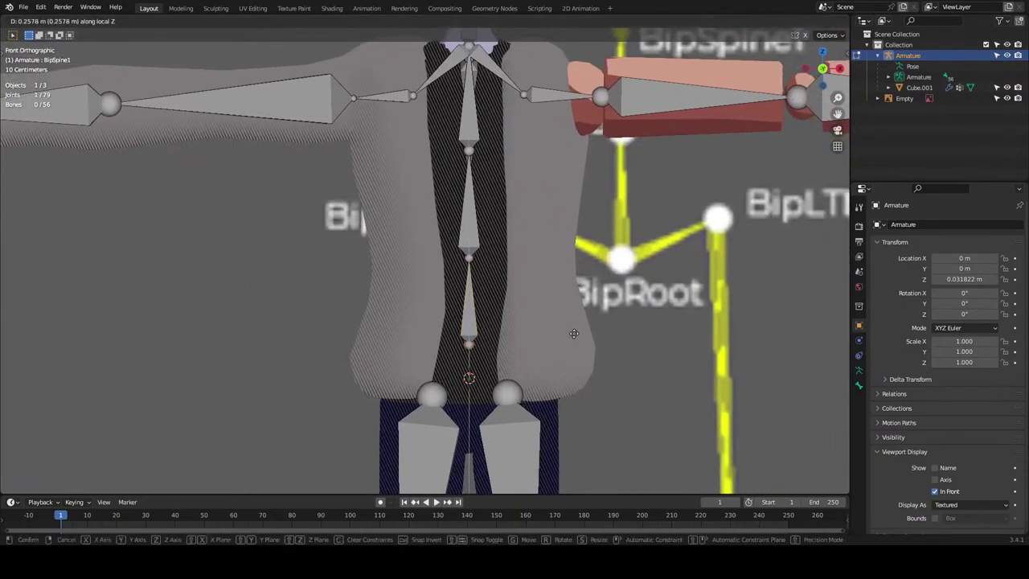
key(g)
key(z)
key(z)
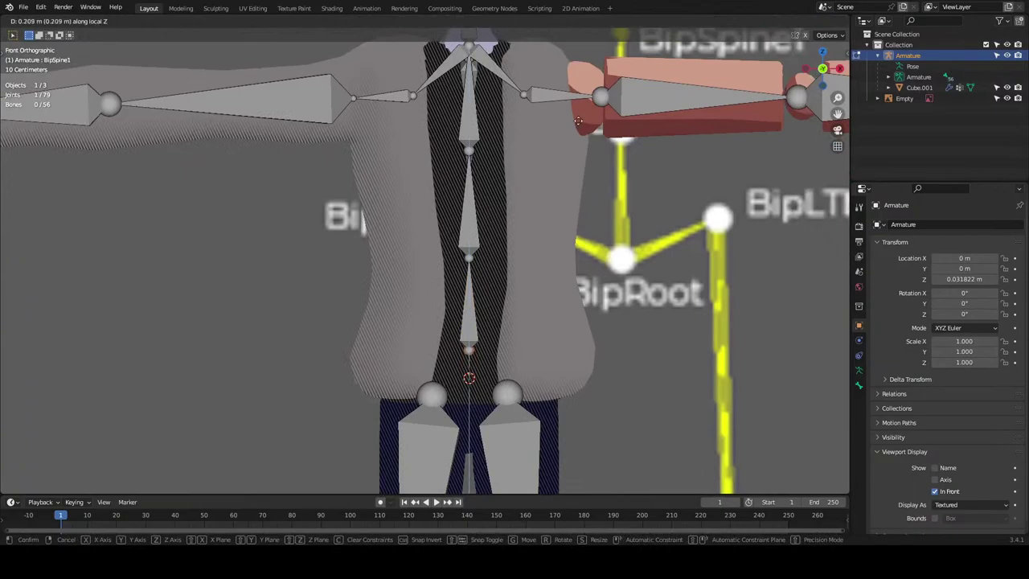
click(534, 68)
Extrude a new bone about 0.48 m straight down from the lower joint of BipSpine1.
scroll(466, 161, down, 3)
scroll(406, 269, up, 3)
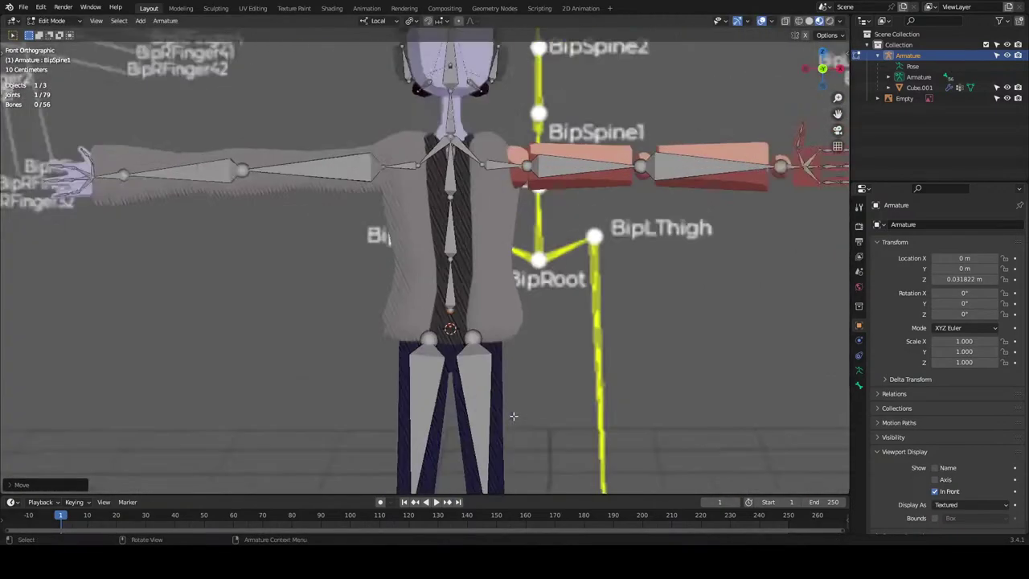
scroll(406, 269, up, 4)
key(e)
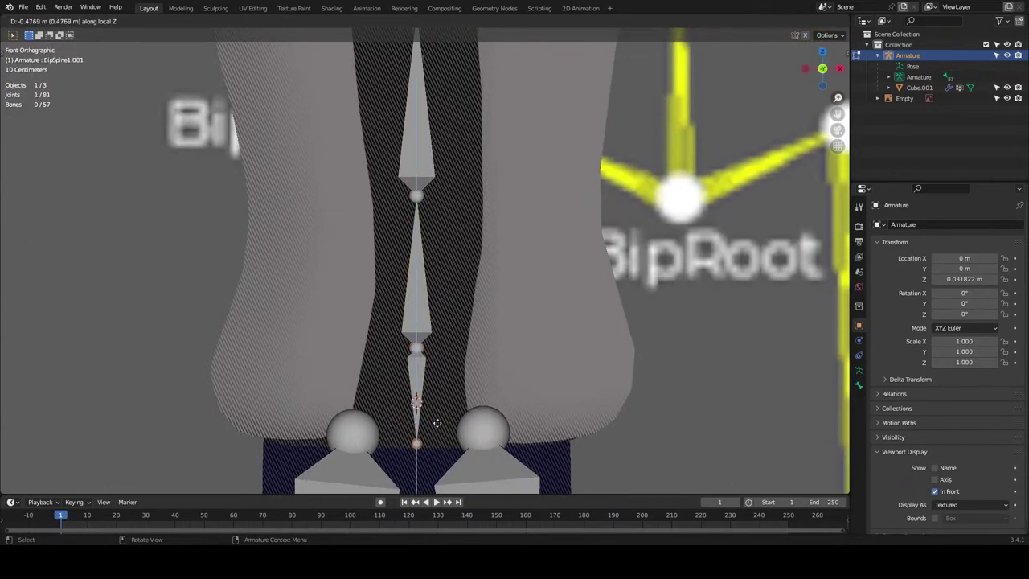
click(438, 426)
Mirror the new bone so its wide end faces down, and move it about 0.54 m down along local Z to sit beneath BipSpine1.
click(416, 384)
right_click(416, 385)
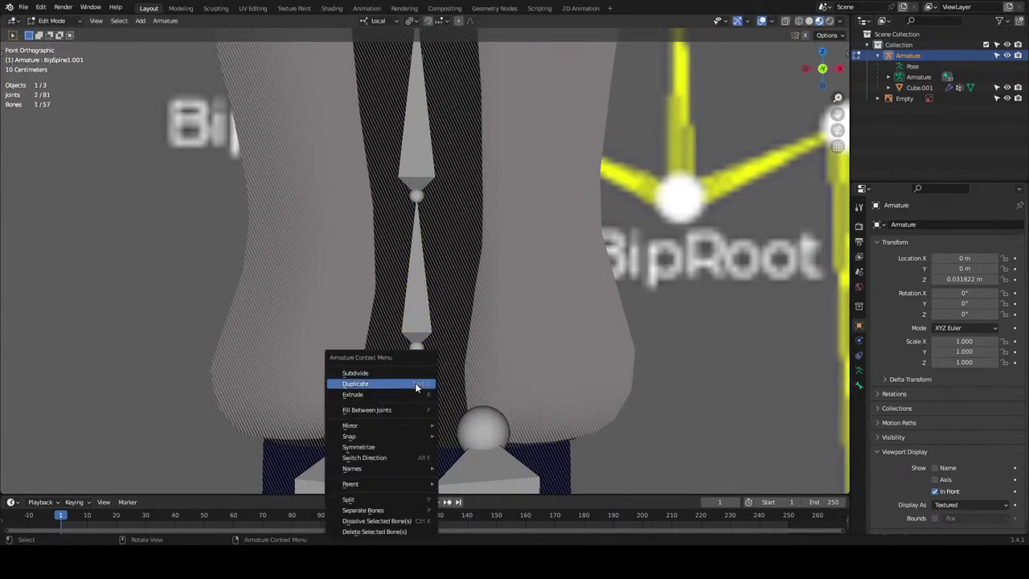
mouse_move(412, 436)
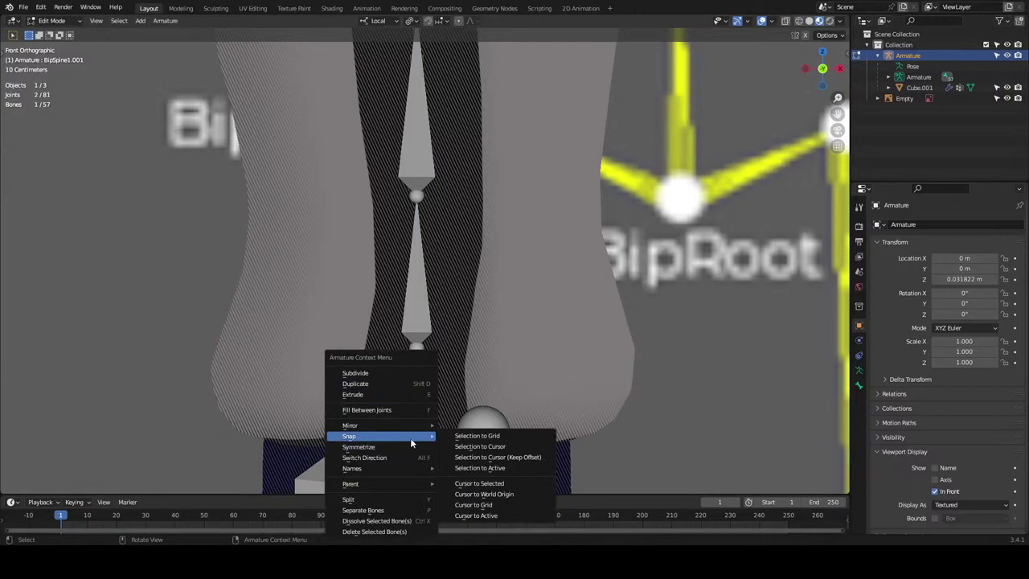
click(473, 443)
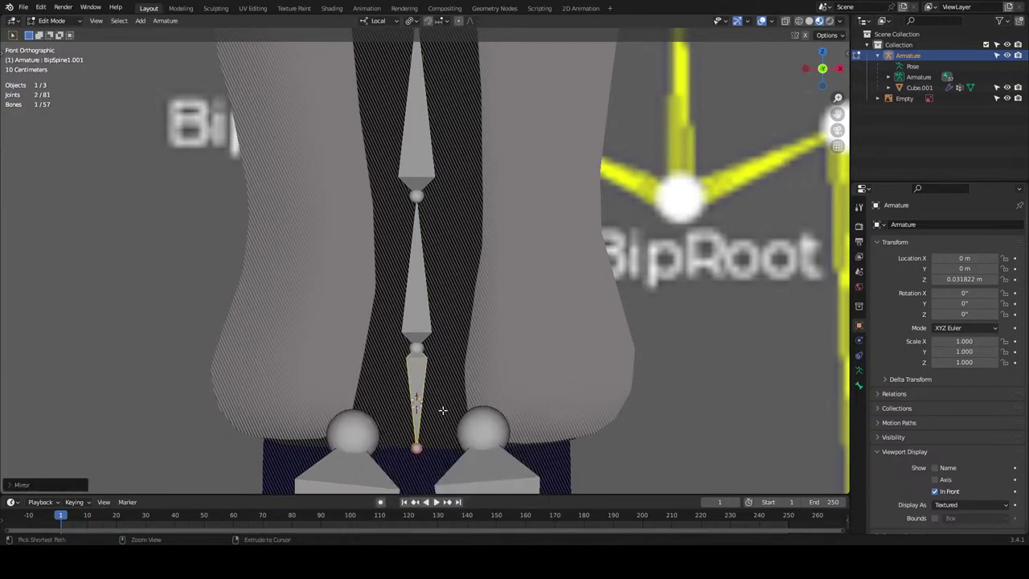
right_click(414, 379)
click(478, 418)
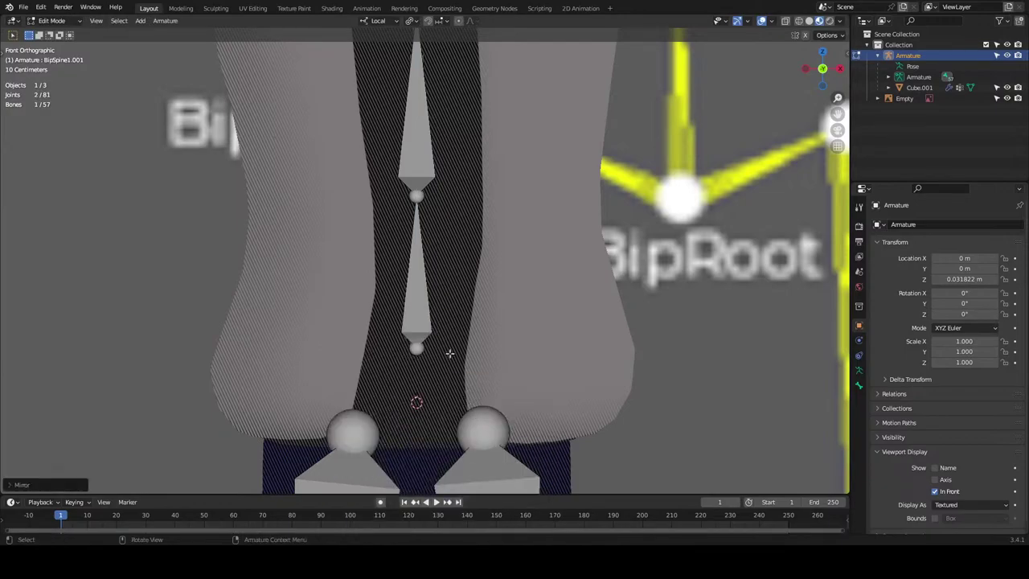
scroll(451, 353, down, 8)
scroll(460, 322, up, 5)
key(g)
key(z)
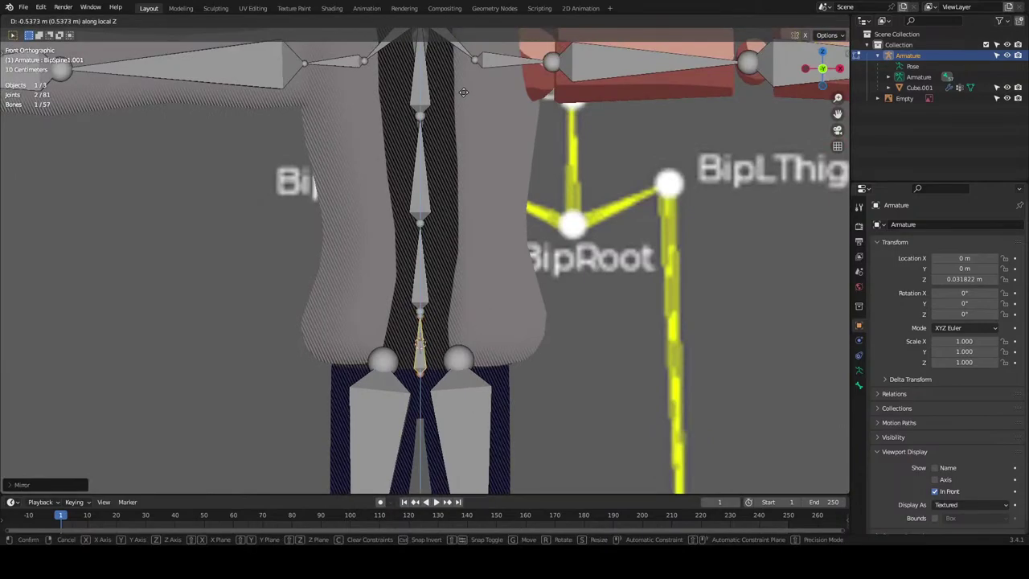
click(464, 92)
Parent BipSpine1 to the new bone below it as a connected child.
scroll(458, 232, up, 7)
shift+middle_drag(413, 483, 395, 273)
scroll(395, 291, down, 3)
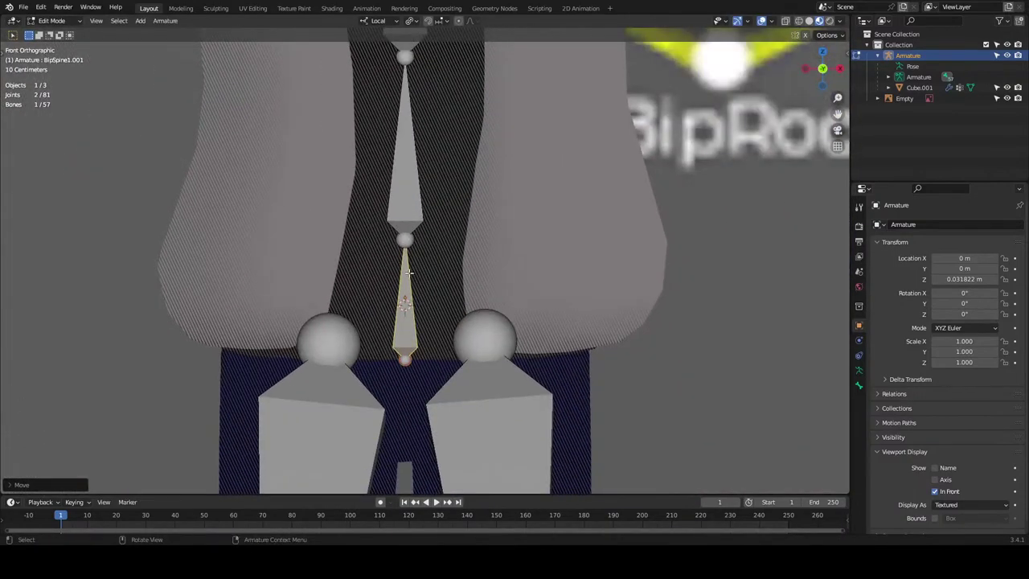
shift+click(412, 205)
key(ctrl+z)
shift+click(410, 205)
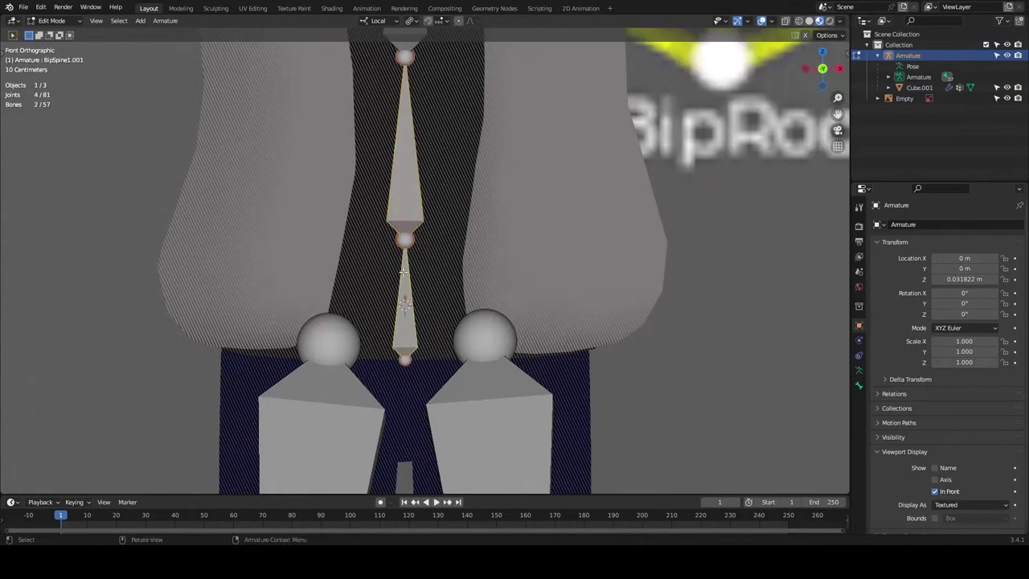
key(ctrl+p)
click(405, 283)
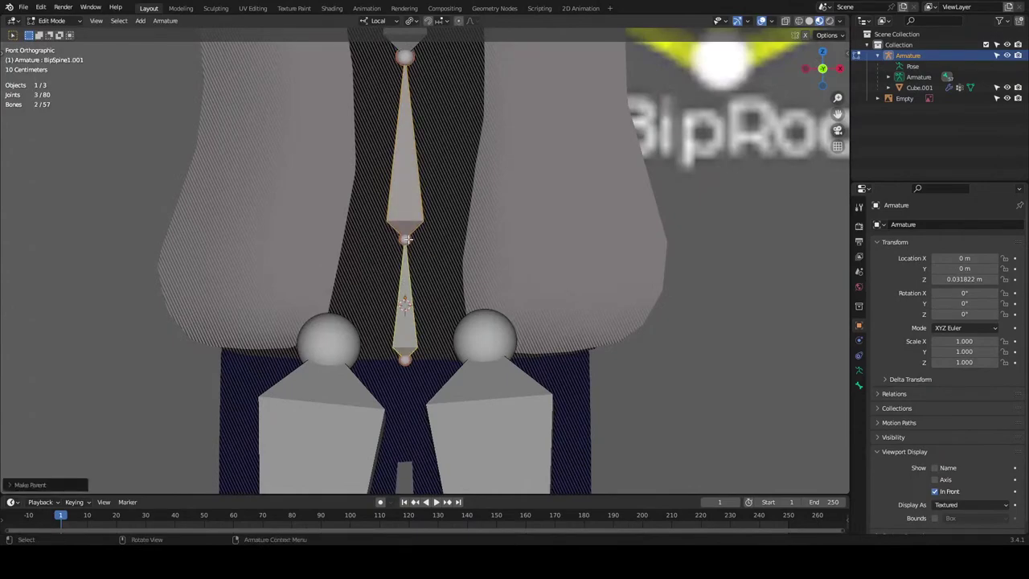
Raise the new bone's lower joint about 0.07 m along local Z and return the armature to Pose Mode.
click(406, 359)
key(g)
key(z)
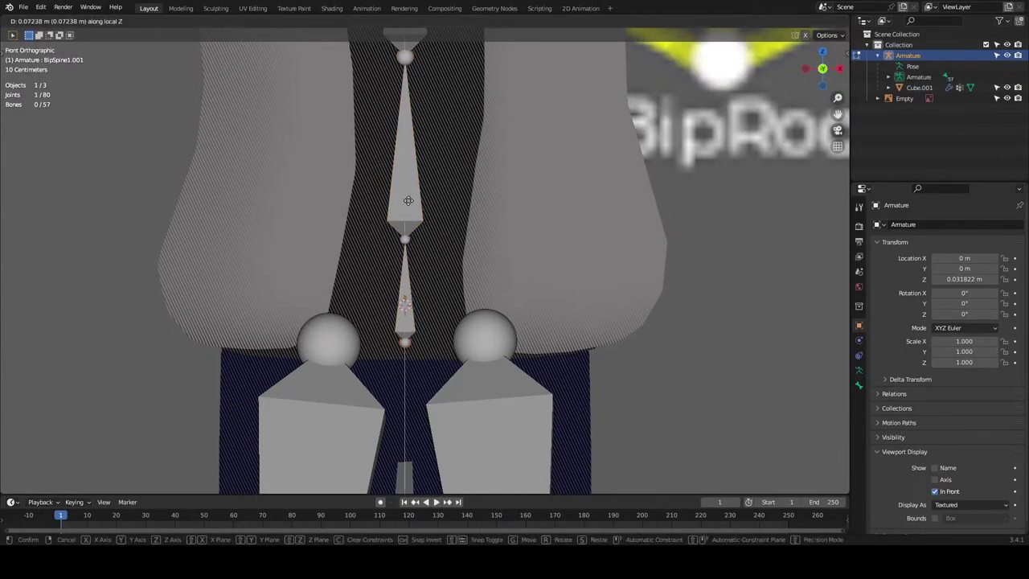
click(408, 195)
click(484, 412)
scroll(318, 353, down, 4)
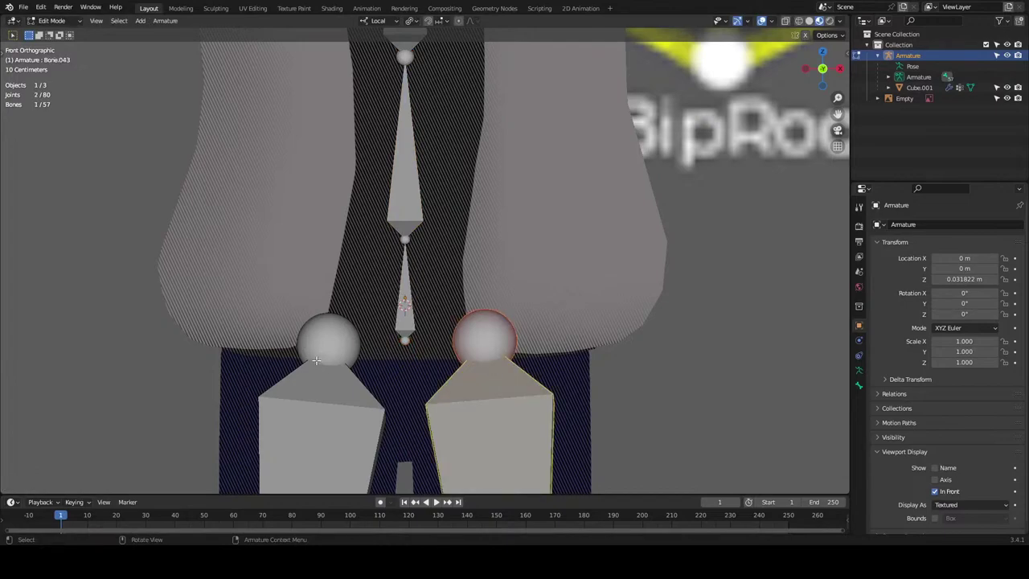
click(354, 354)
key(ctrl+Tab)
Test rotating and moving the bones around the hips to check which parts of the rig they control.
click(425, 291)
key(r)
right_click(310, 210)
click(413, 269)
key(g)
right_click(447, 269)
click(449, 338)
scroll(449, 339, down, 6)
key(g)
right_click(465, 312)
Rename the new bone at the base of the spine as BipRoot.
scroll(463, 309, up, 7)
scroll(419, 280, up, 1)
click(417, 279)
scroll(416, 279, up, 1)
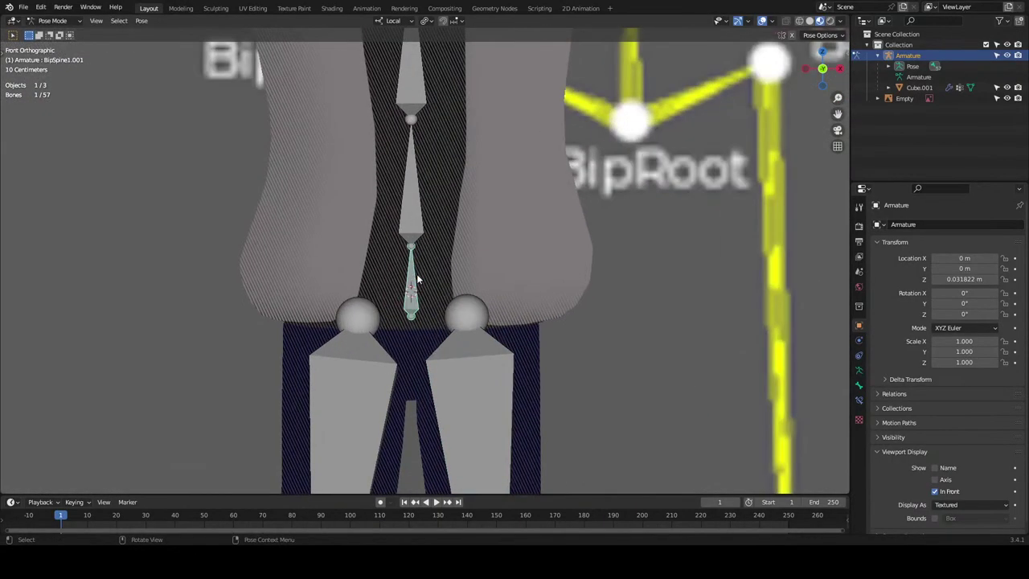
scroll(417, 279, down, 4)
key(F2)
text(BipRoot)
key(Return)
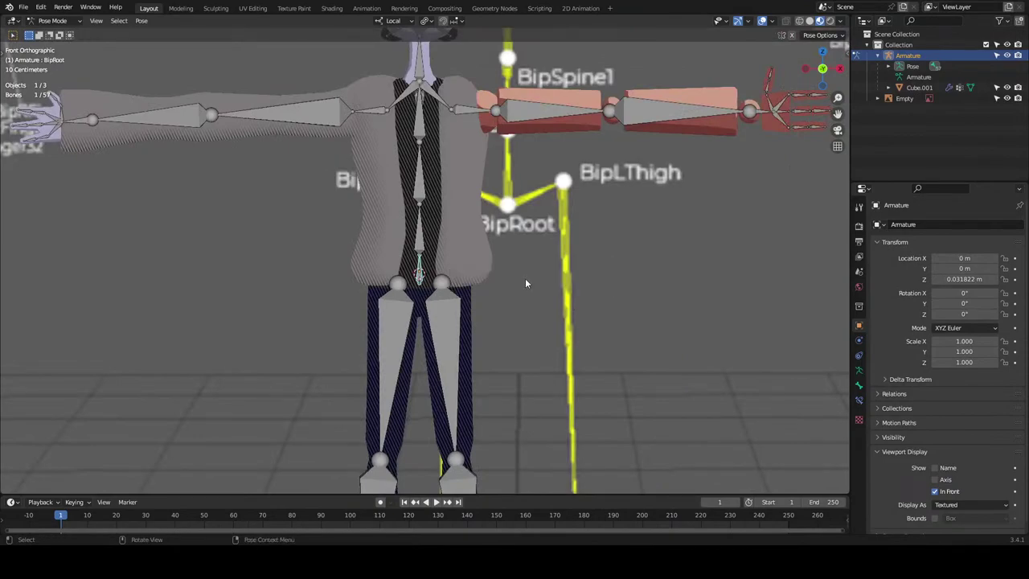
Parent both thigh bones to BipRoot in Edit Mode, keeping their offset.
scroll(465, 320, up, 5)
key(Tab)
click(474, 332)
shift+click(324, 390)
shift+click(411, 288)
key(ctrl+p)
click(410, 289)
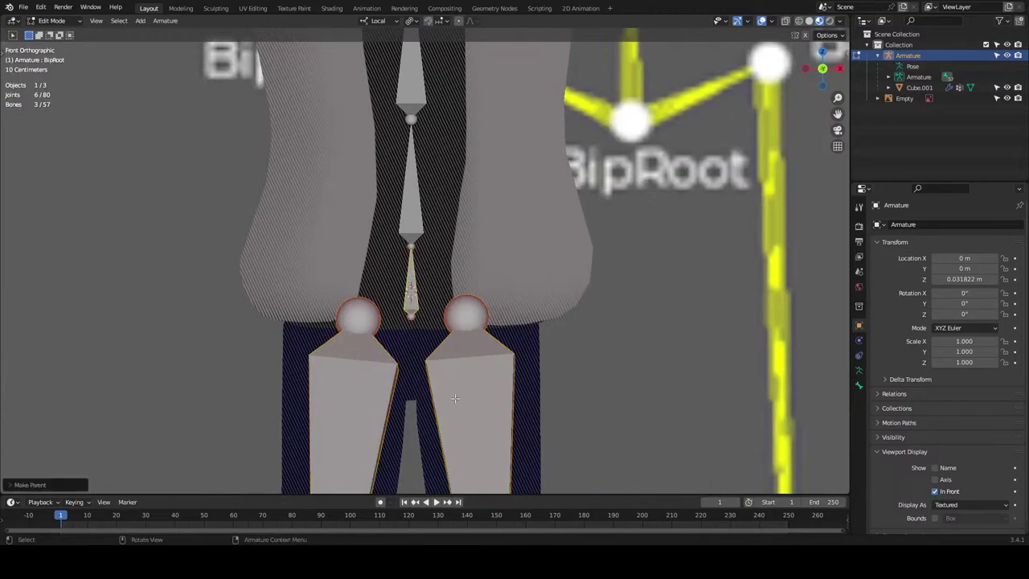
Rename the character's left thigh bone as BipLThigh.
click(465, 391)
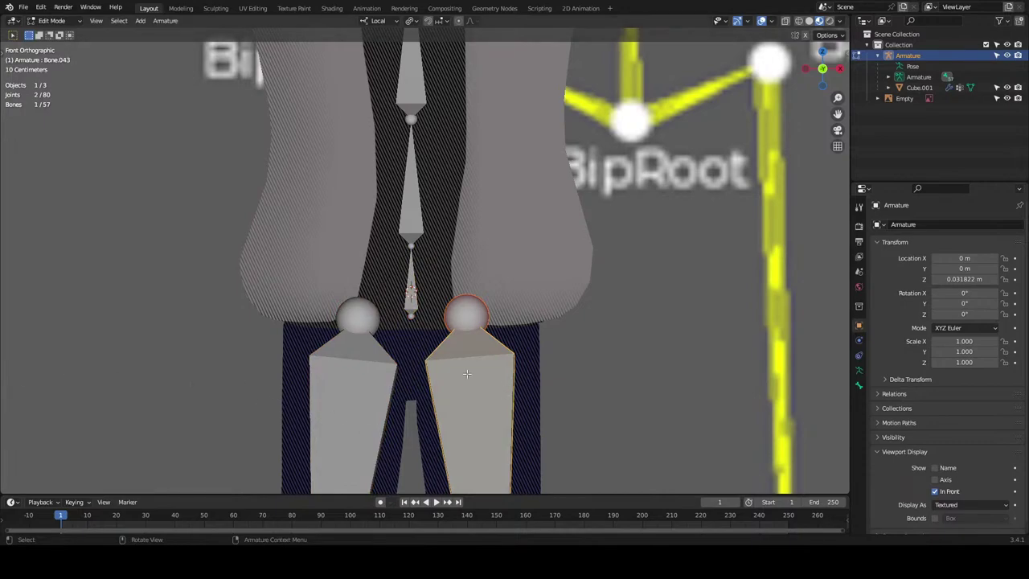
scroll(468, 374, down, 3)
click(393, 353)
click(442, 324)
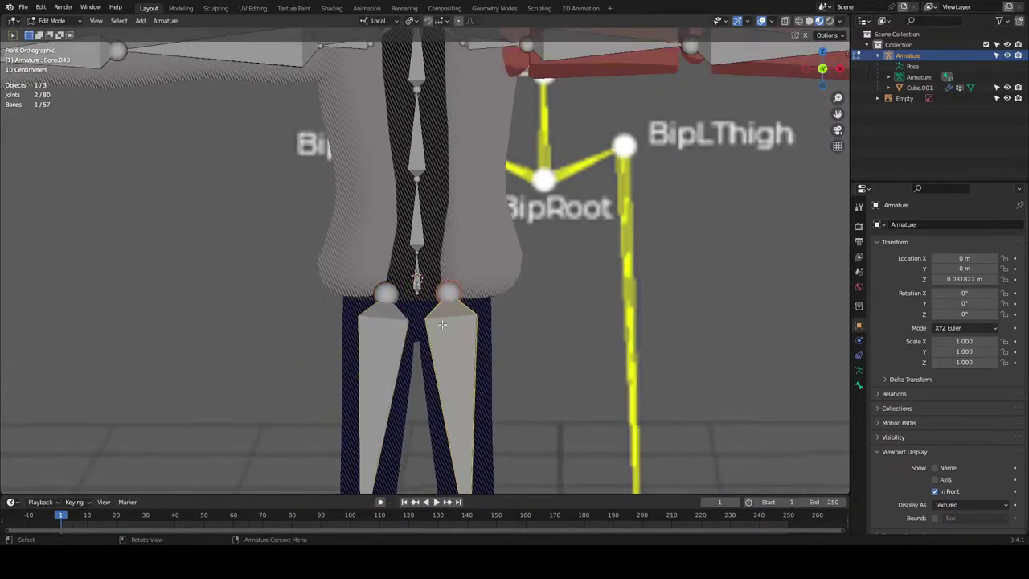
scroll(442, 324, down, 2)
scroll(442, 324, up, 2)
scroll(442, 324, down, 1)
key(F2)
text(Bip)
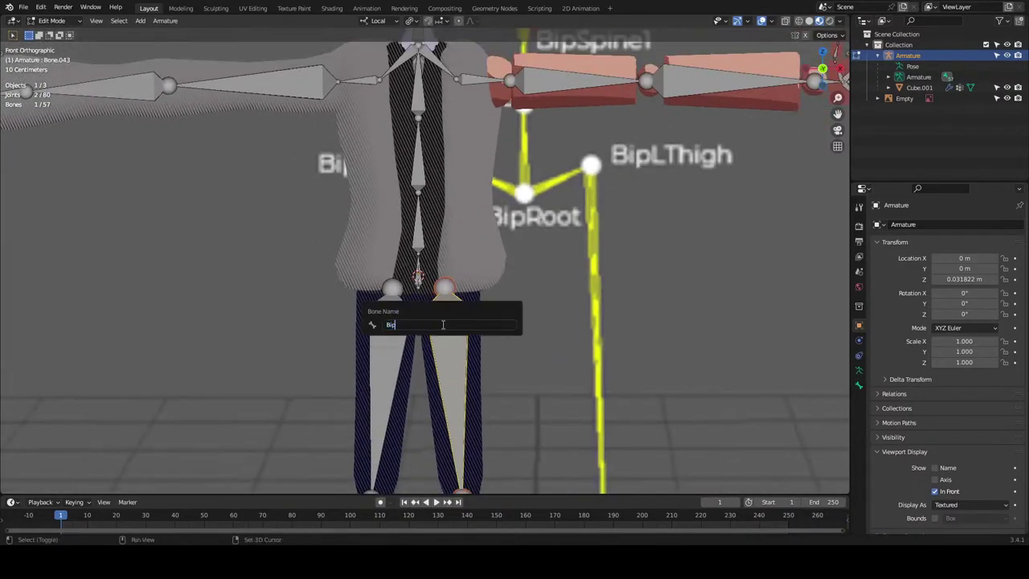
text(LThigh)
key(Return)
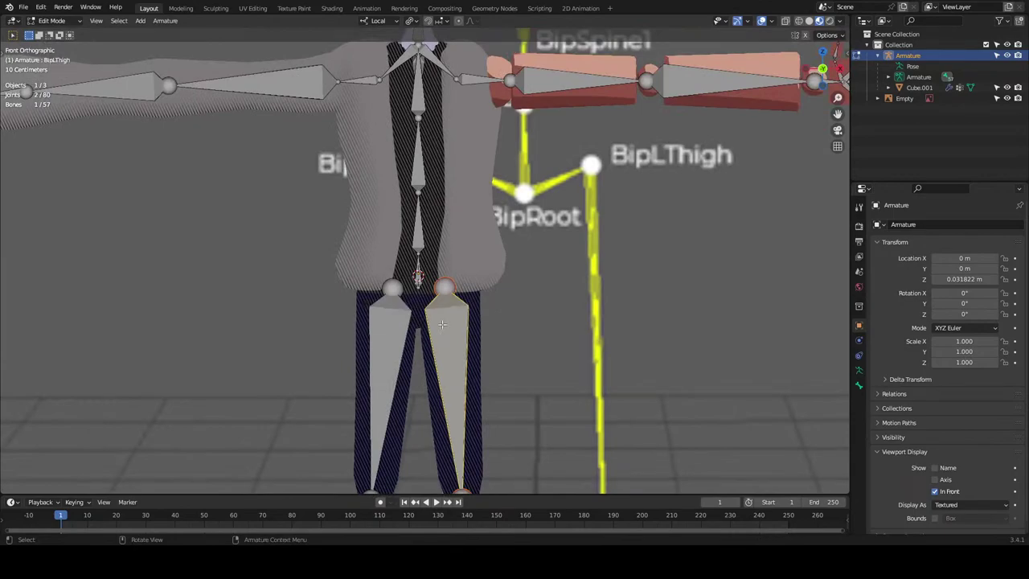
Rename the character's right thigh bone as BipRThigh.
scroll(442, 324, down, 1)
click(378, 369)
scroll(409, 326, up, 3)
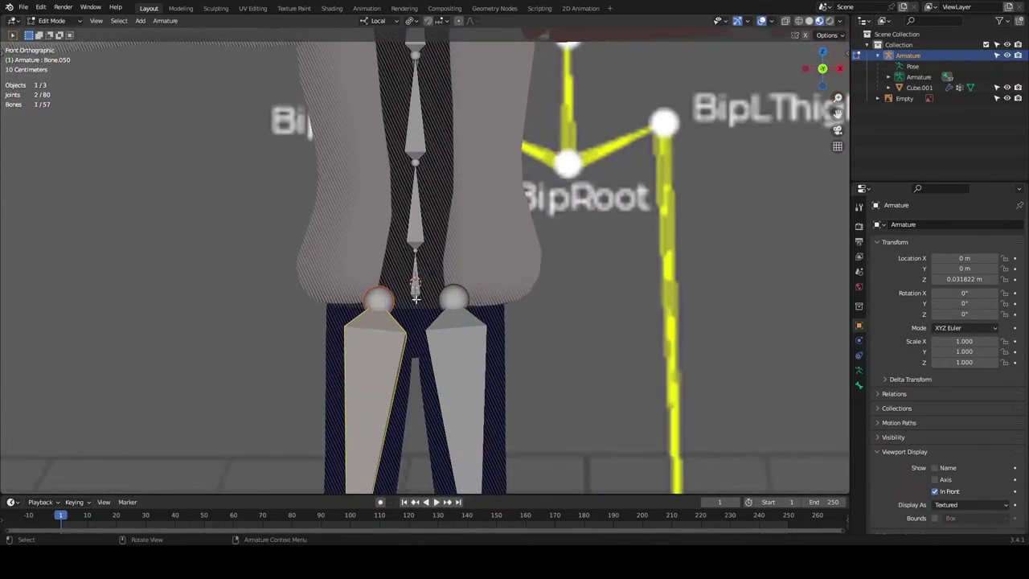
scroll(429, 296, down, 2)
key(F2)
key(BackSpace)
text(BipRThigh)
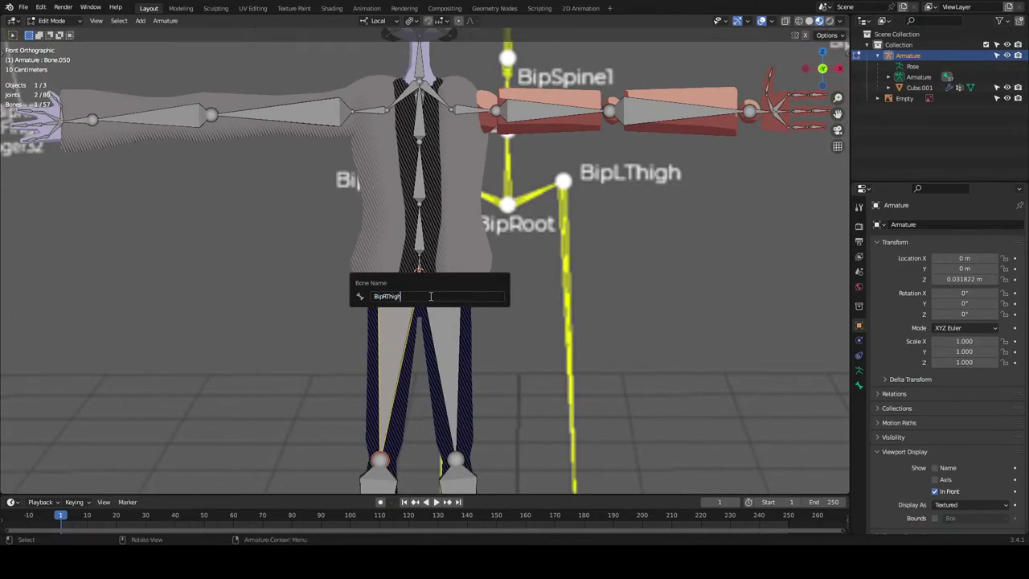
key(Return)
Check the leg labels on the naming chart and rename the character's left lower-leg bone as BipLCalf.
scroll(459, 311, down, 2)
scroll(477, 338, up, 2)
shift+middle_drag(480, 340, 449, 268)
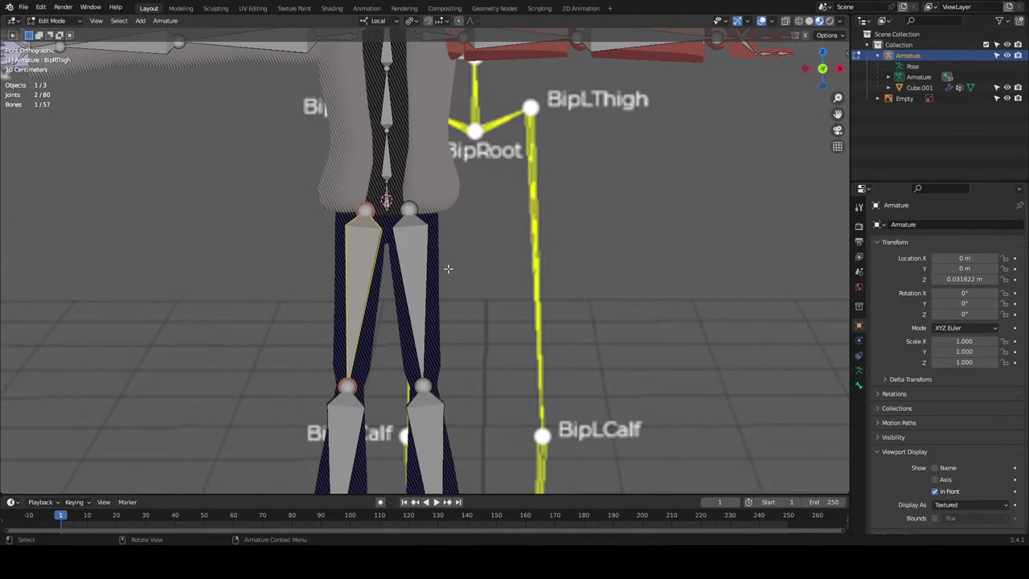
scroll(450, 291, down, 5)
click(427, 365)
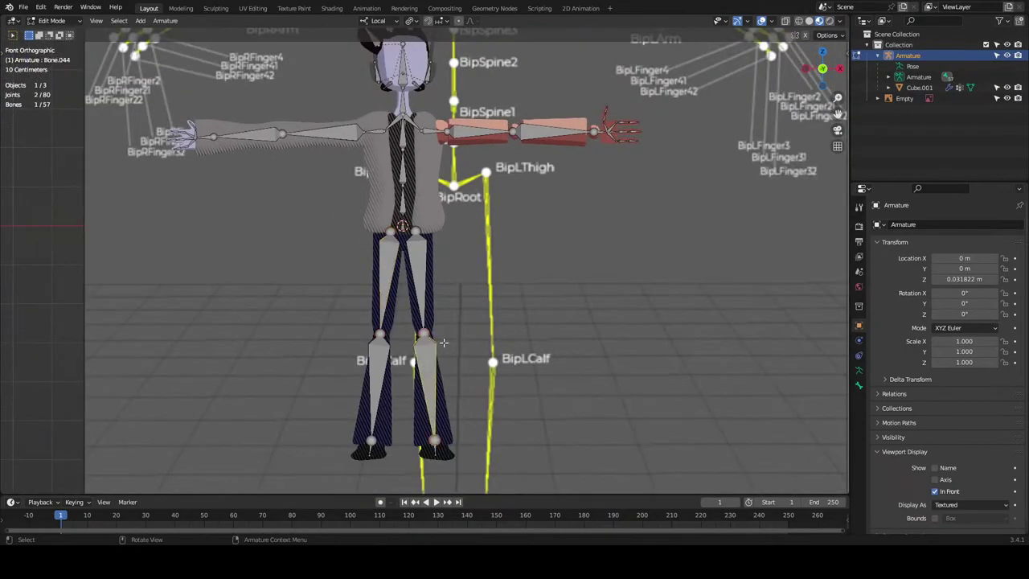
scroll(443, 344, up, 4)
scroll(444, 342, up, 3)
shift+middle_drag(450, 273, 450, 214)
scroll(450, 214, down, 5)
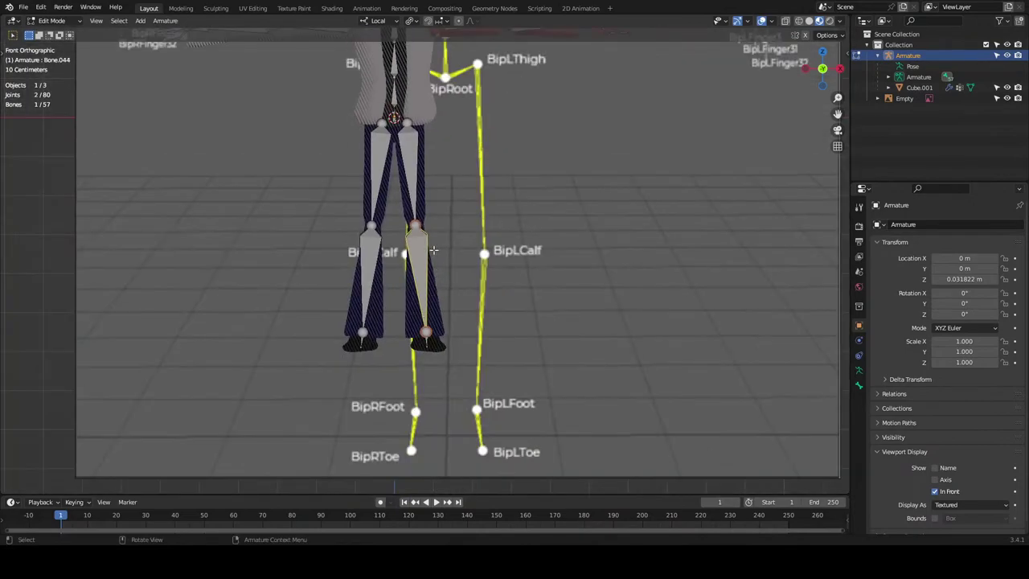
scroll(458, 247, up, 2)
scroll(487, 286, down, 3)
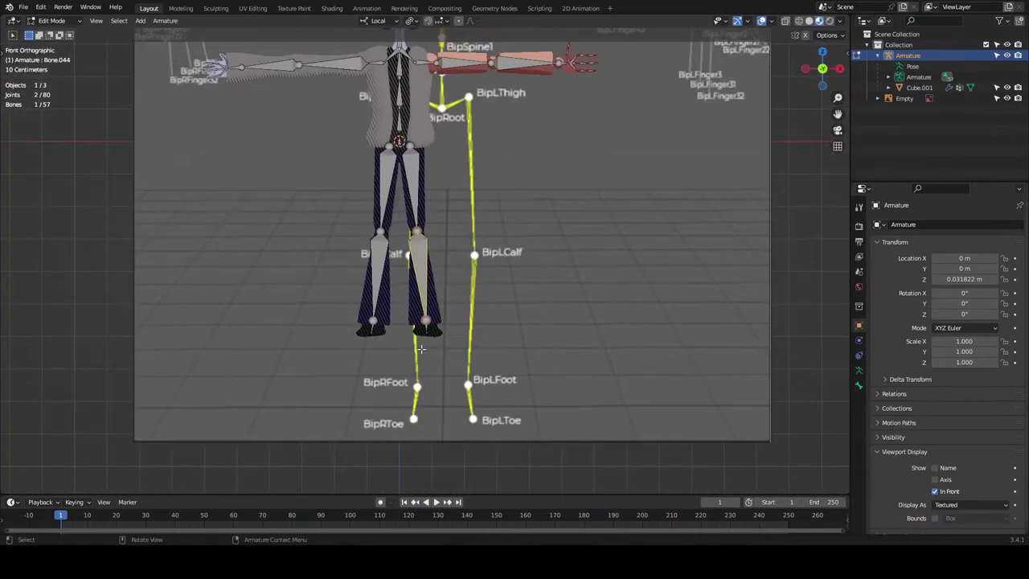
scroll(447, 329, up, 4)
shift+middle_drag(456, 349, 414, 349)
click(821, 80)
scroll(522, 259, down, 3)
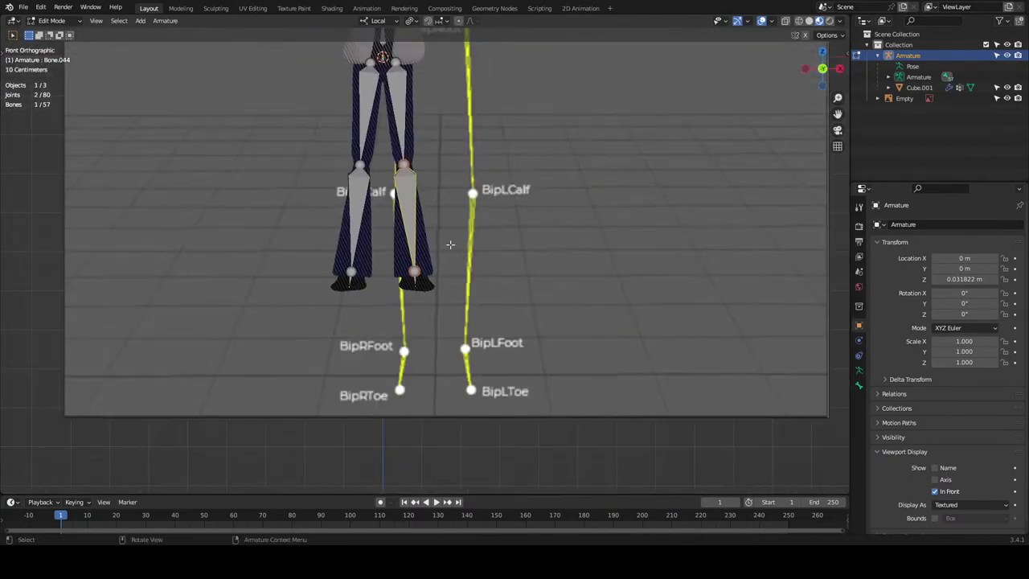
scroll(402, 390, up, 4)
scroll(426, 394, up, 4)
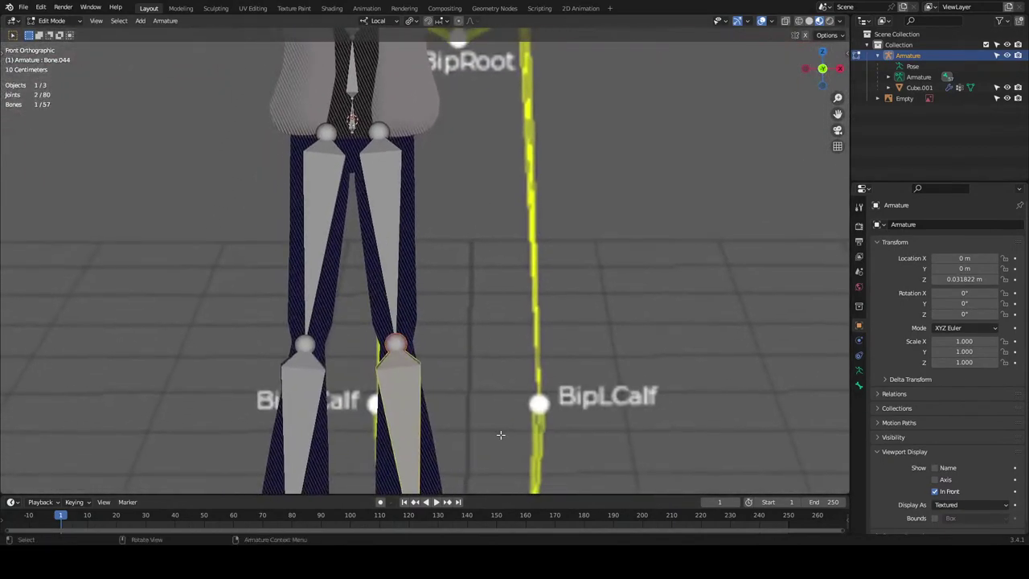
scroll(490, 426, down, 2)
shift+middle_drag(457, 428, 471, 374)
scroll(473, 326, up, 1)
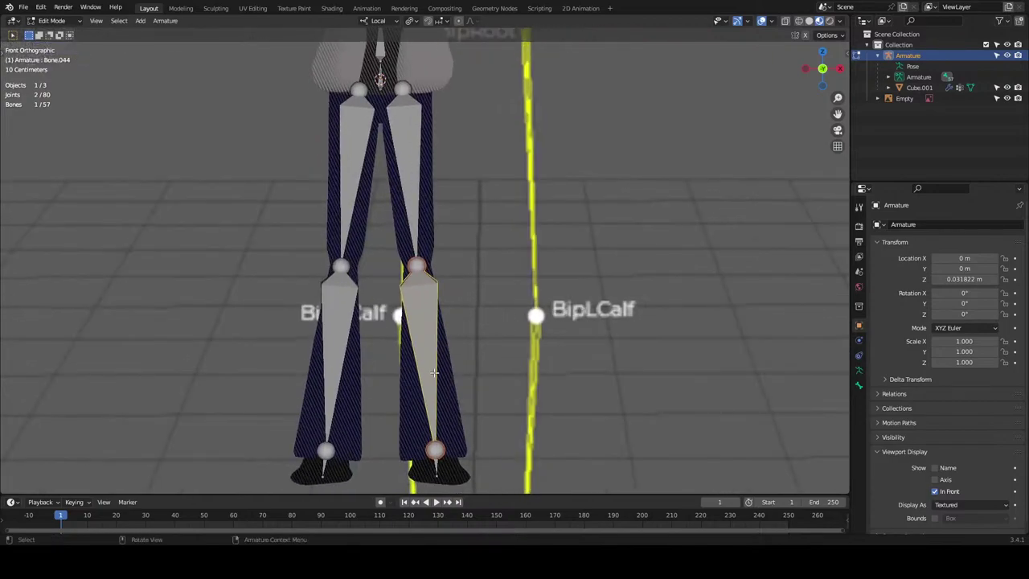
key(F2)
key(BackSpace)
text(BipLCalf)
key(Return)
Rename the character's right lower-leg bone as BipRCalf.
click(411, 165)
click(418, 332)
click(342, 326)
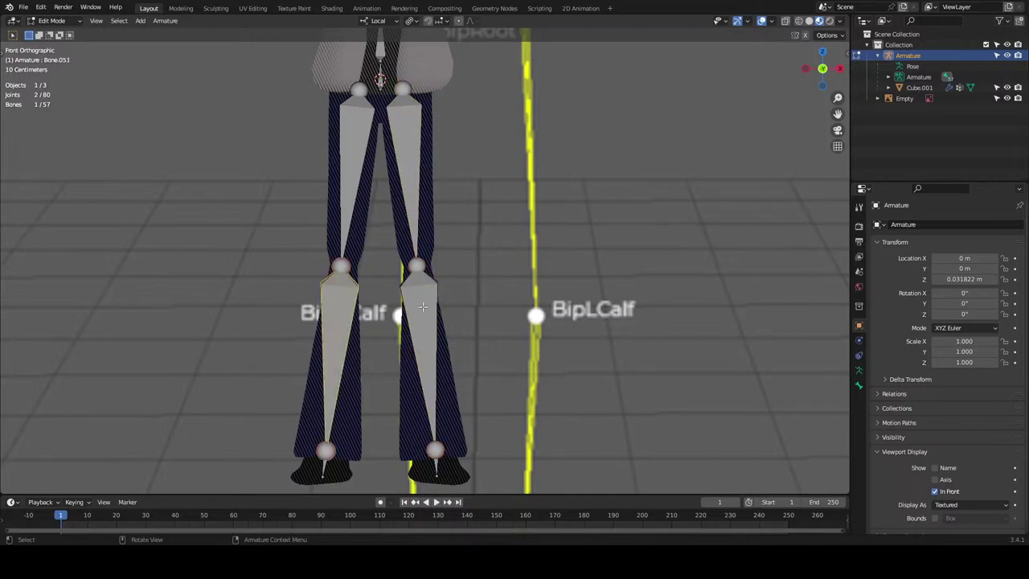
key(F2)
text(BipRCalf)
key(Return)
Rename the small bone below the character's left calf as BipLFoot.
scroll(476, 296, up, 1)
shift+middle_drag(466, 349, 477, 206)
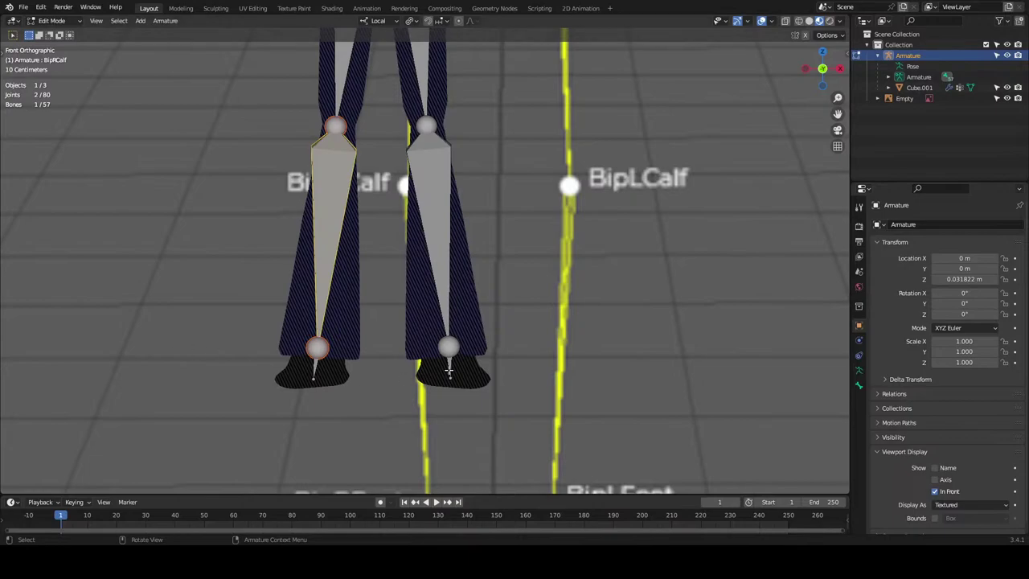
click(451, 354)
middle_drag(503, 348, 469, 307)
scroll(535, 331, down, 3)
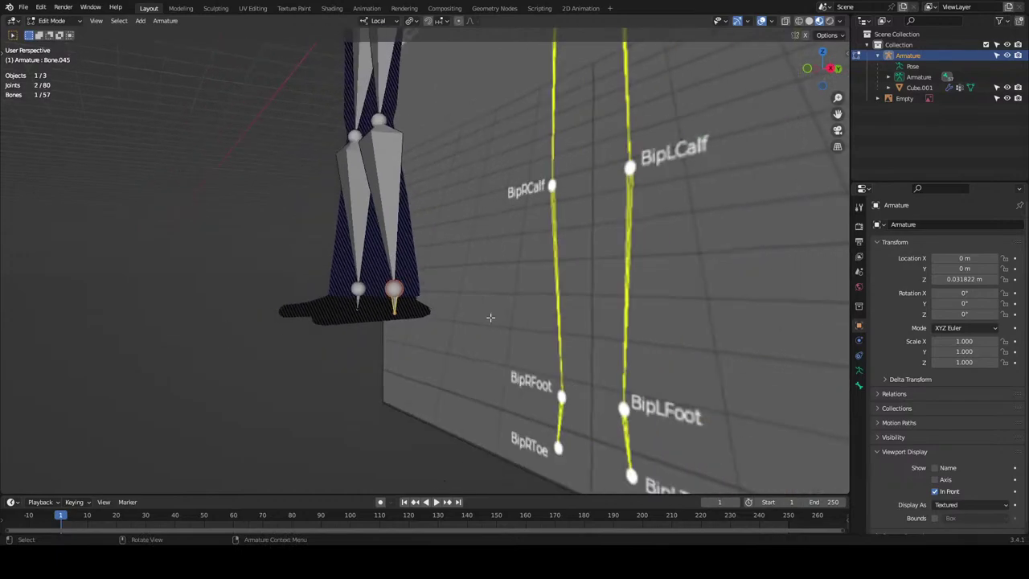
key(F2)
text(BipLfoot)
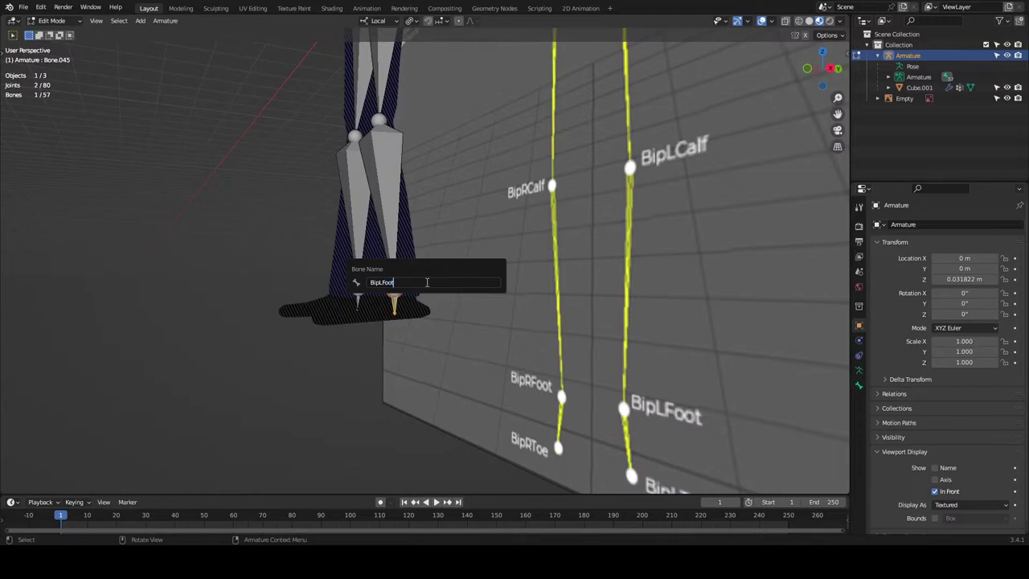
key(Return)
Rename the small bone below the character's right calf as BipRFoot.
middle_drag(427, 282, 350, 302)
click(350, 302)
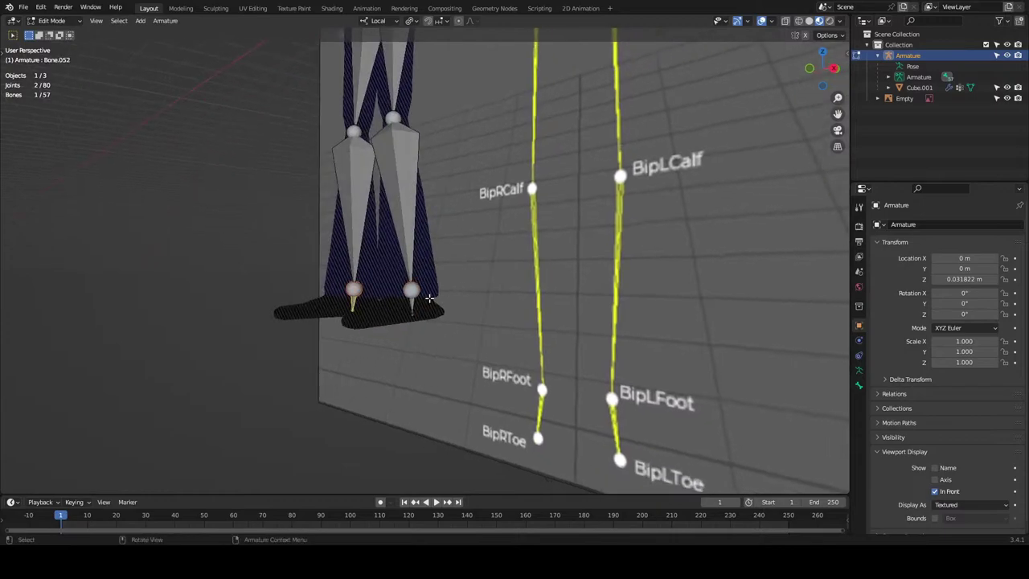
key(F2)
text(BipRR)
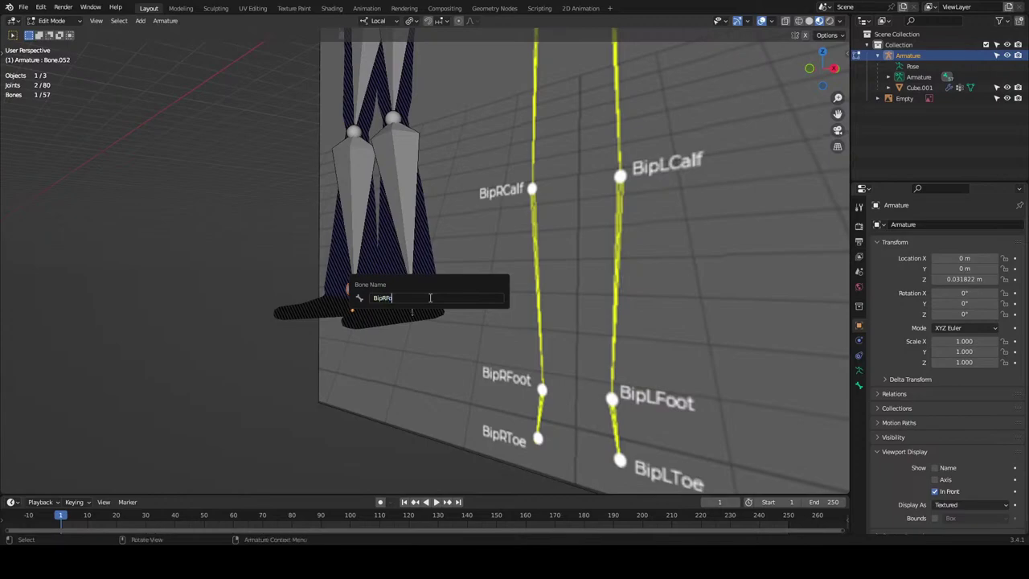
text(Foot)
key(Return)
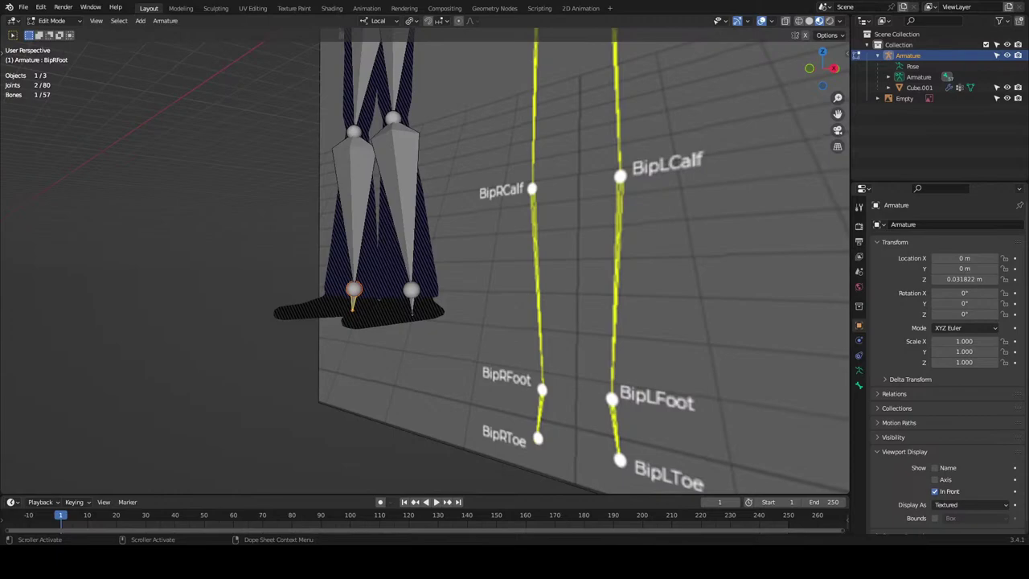
Extrude a toe bone about 1.1 m long from the tip of each foot bone, toward the front of the shoes along local Y.
key(alt+a)
scroll(424, 261, down, 4)
middle_drag(619, 109, 716, 150)
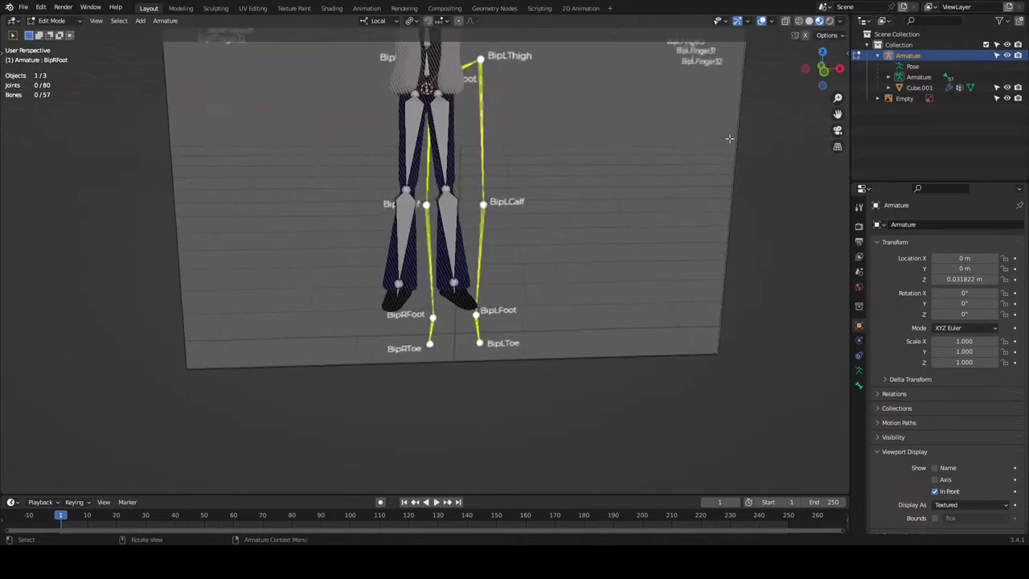
click(821, 71)
scroll(469, 371, up, 4)
shift+middle_drag(592, 343, 479, 269)
scroll(478, 268, down, 3)
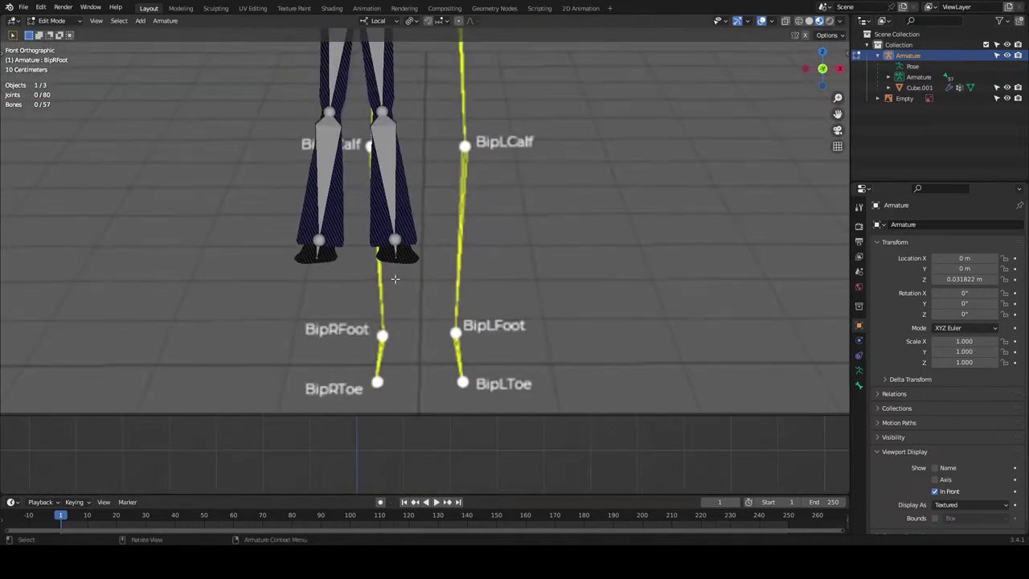
click(395, 238)
click(391, 216)
scroll(391, 216, up, 3)
click(363, 239)
scroll(363, 240, down, 2)
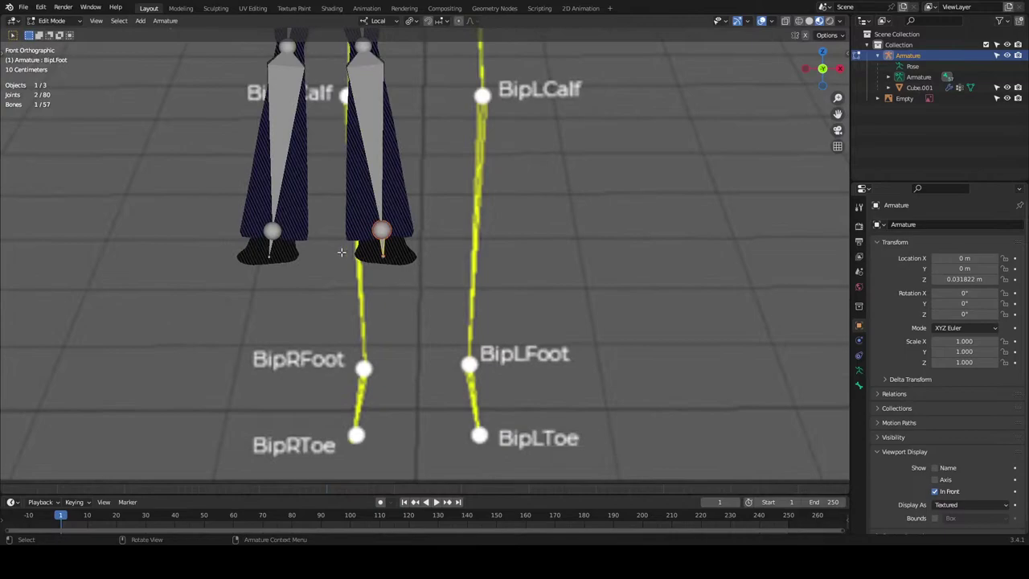
click(382, 258)
middle_drag(388, 238, 255, 290)
click(255, 289)
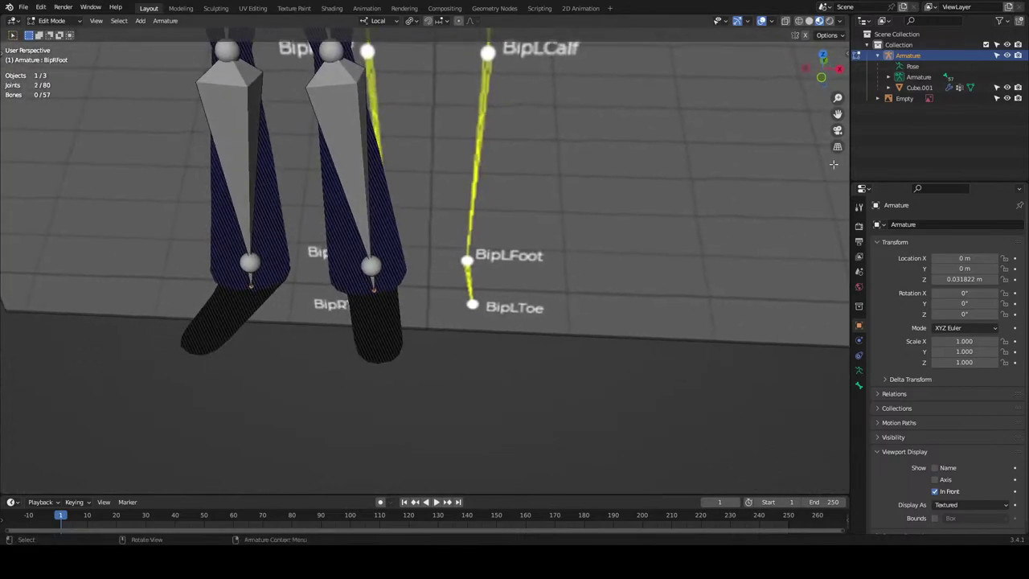
click(820, 89)
key(e)
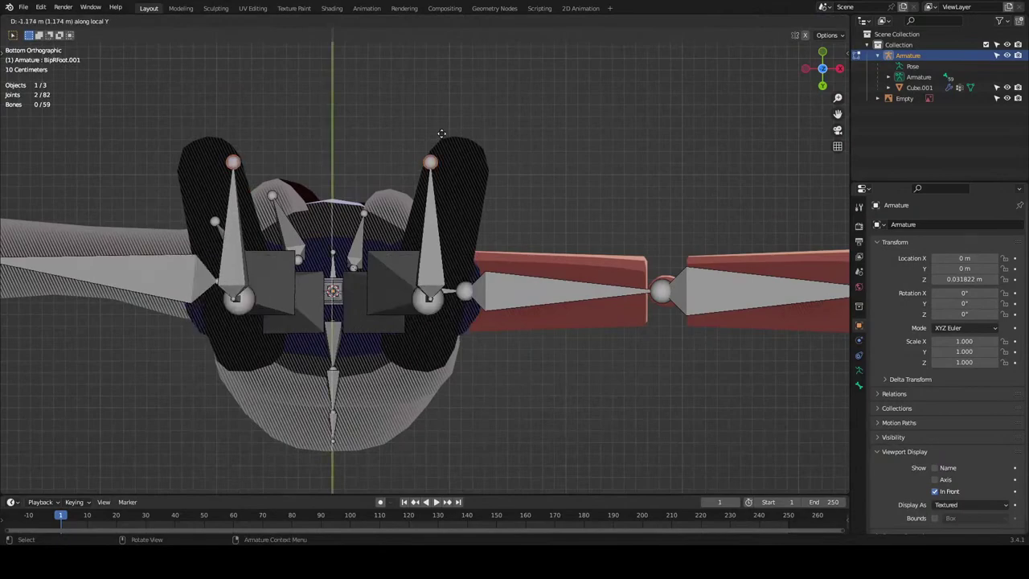
click(442, 145)
click(804, 34)
key(g)
right_click(640, 110)
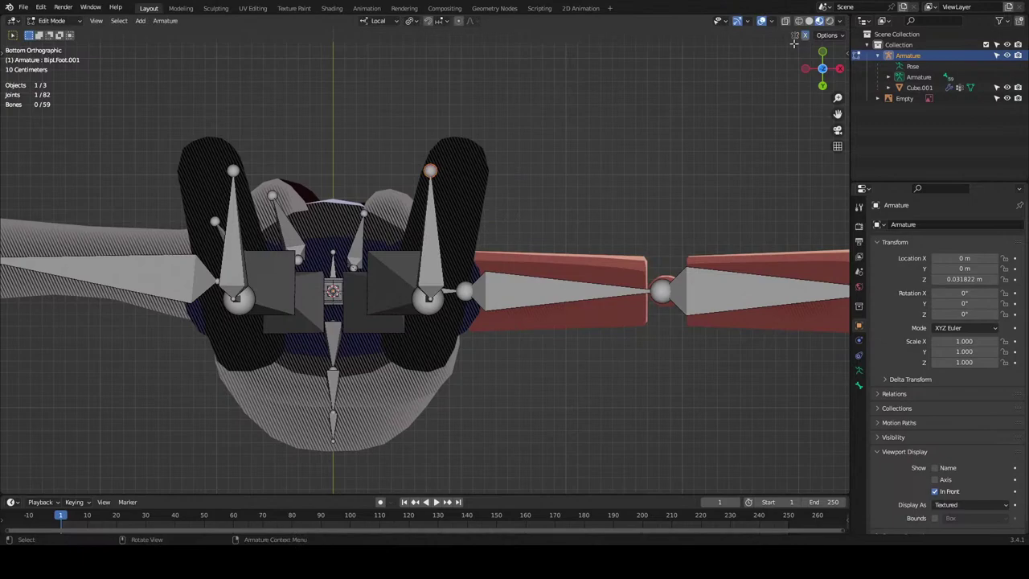
scroll(457, 149, up, 1)
shift+middle_drag(437, 158, 476, 159)
shift+click(238, 153)
key(s)
key(x)
right_click(563, 186)
key(s)
key(y)
key(z)
key(z)
right_click(664, 195)
key(s)
right_click(612, 172)
shift+click(468, 205)
shift+click(234, 205)
shift+click(233, 205)
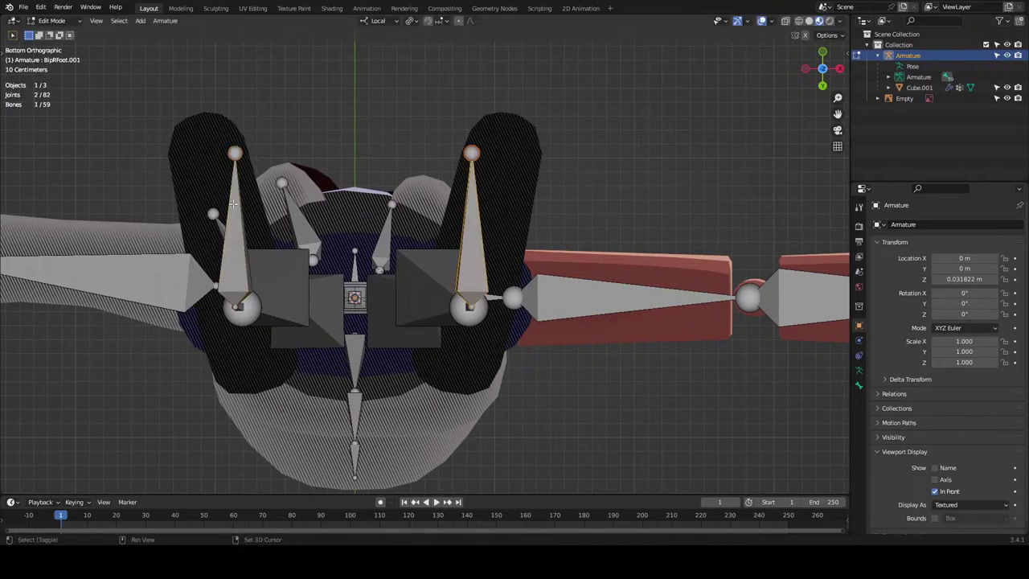
Move the tips of both new toe bones outward along local X by about 0.2 m to follow the shoes.
click(235, 153)
key(g)
key(x)
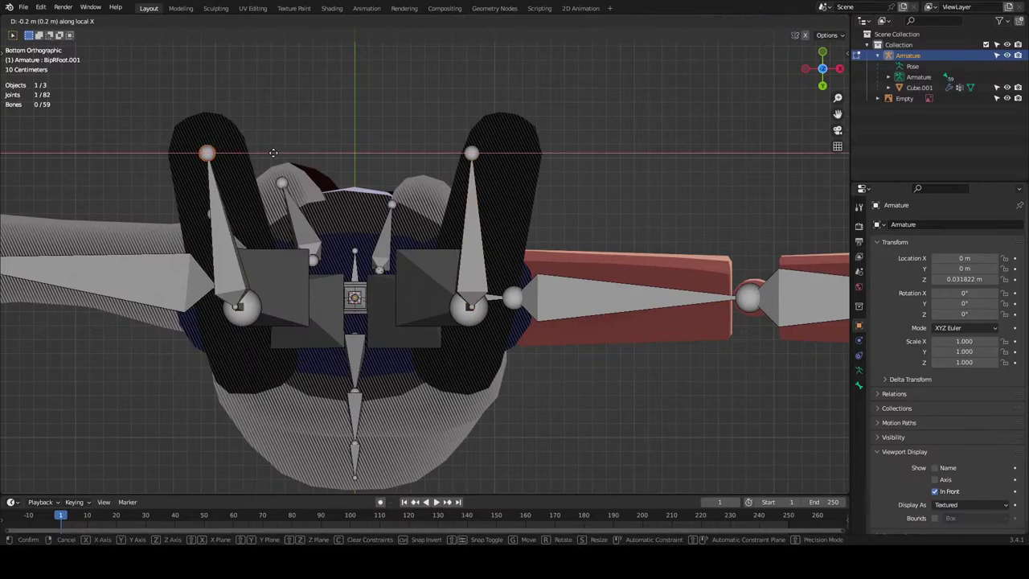
click(506, 161)
Rename the new toe bone on the character's left foot as BipLToe.
middle_drag(532, 112, 514, 292)
click(503, 256)
middle_drag(502, 256, 708, 206)
click(822, 74)
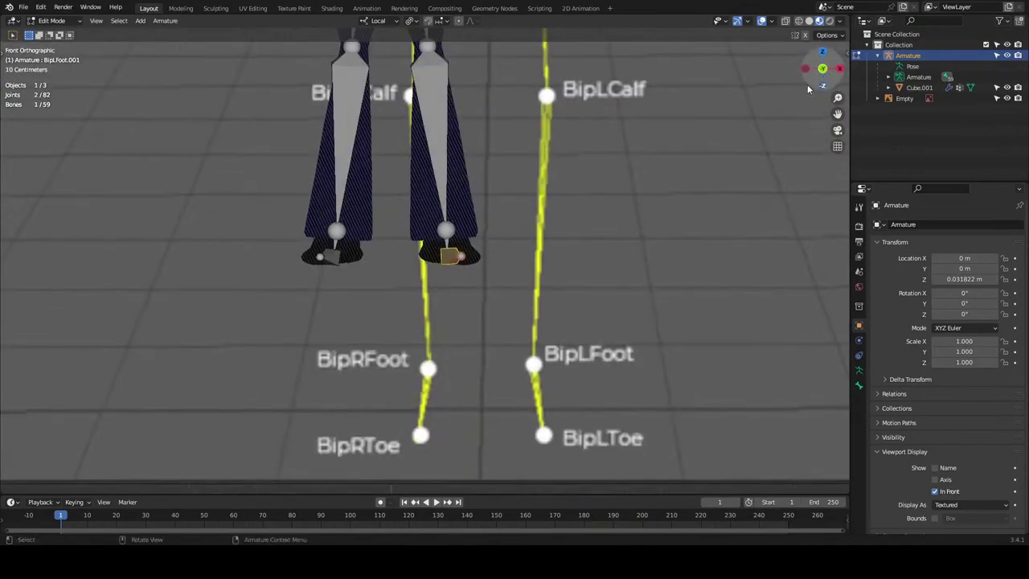
scroll(579, 299, up, 5)
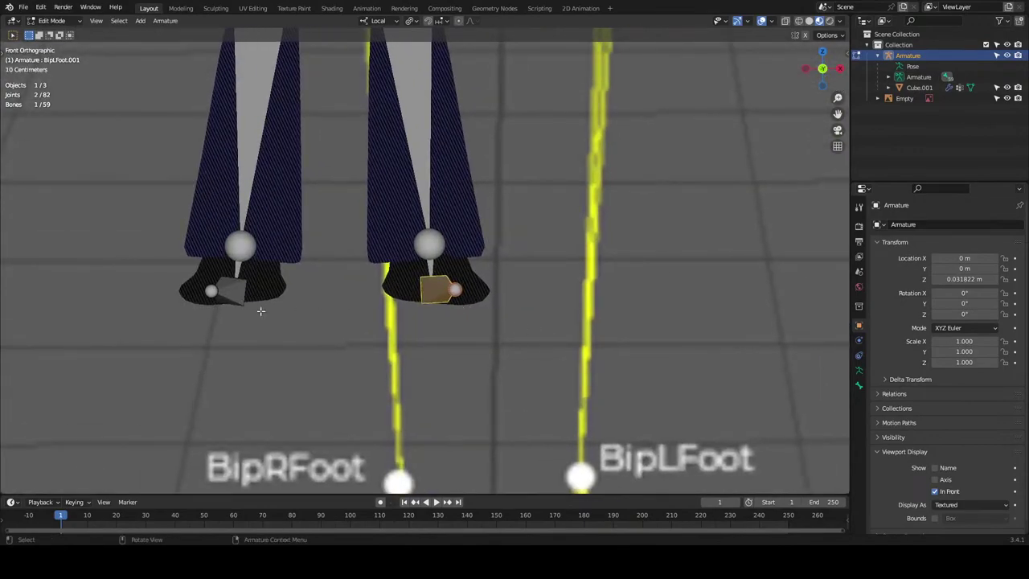
click(231, 291)
scroll(430, 285, down, 2)
click(430, 279)
scroll(428, 293, down, 2)
key(F2)
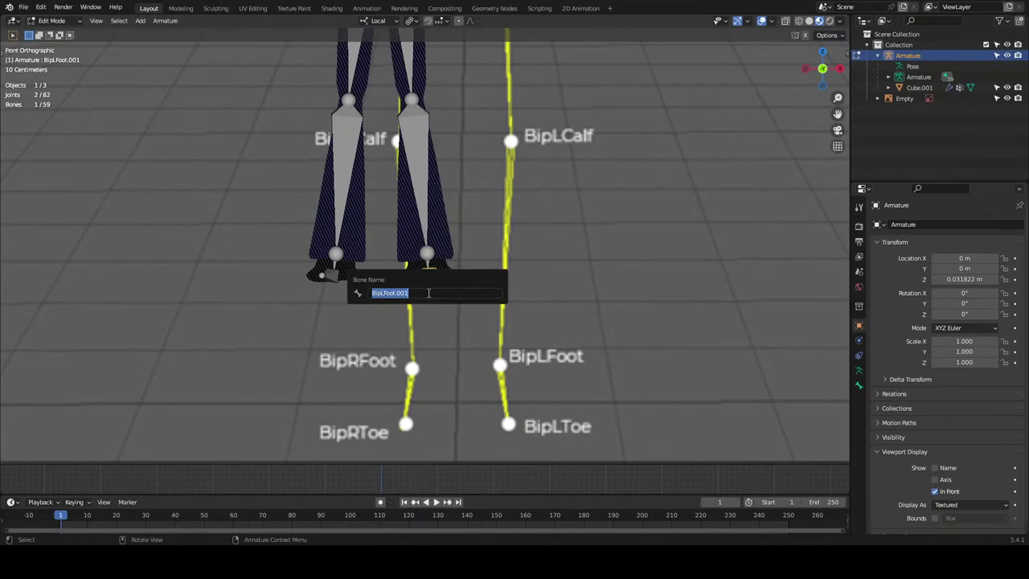
text(BipLToe)
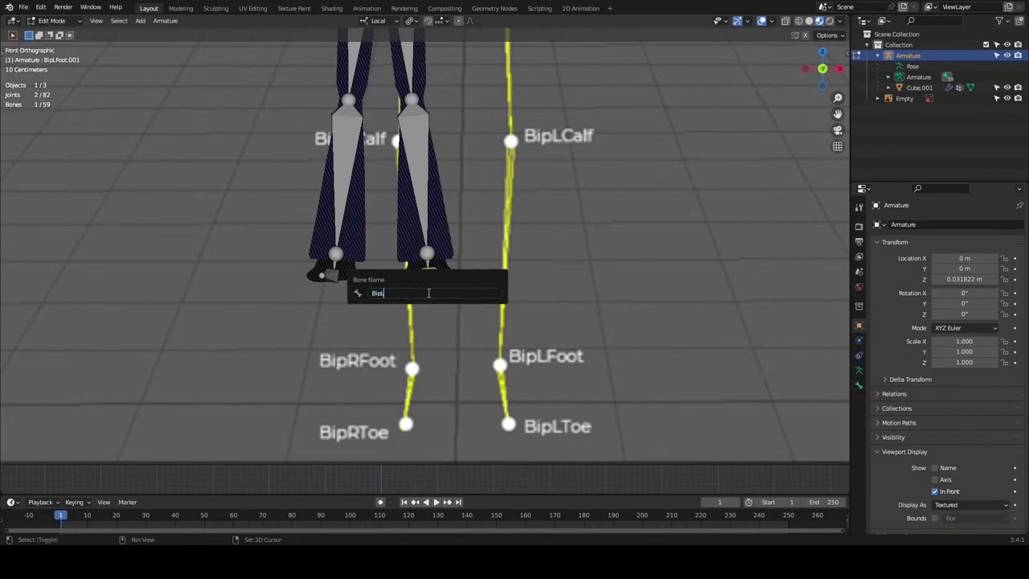
key(Return)
Rename the new toe bone on the character's right foot as BipRFoot and save the file.
click(333, 262)
scroll(334, 262, up, 3)
click(274, 283)
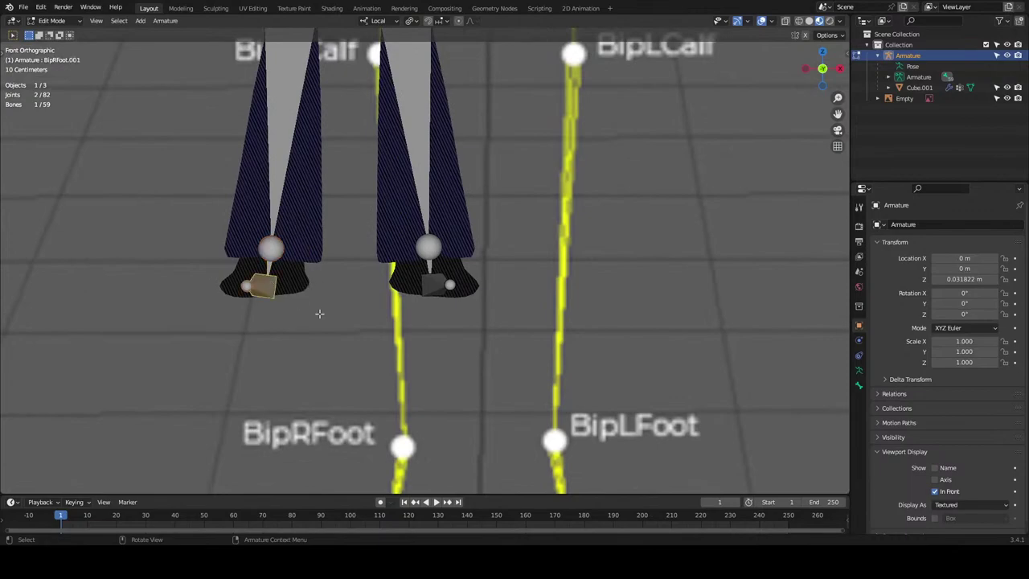
key(F2)
text(B)
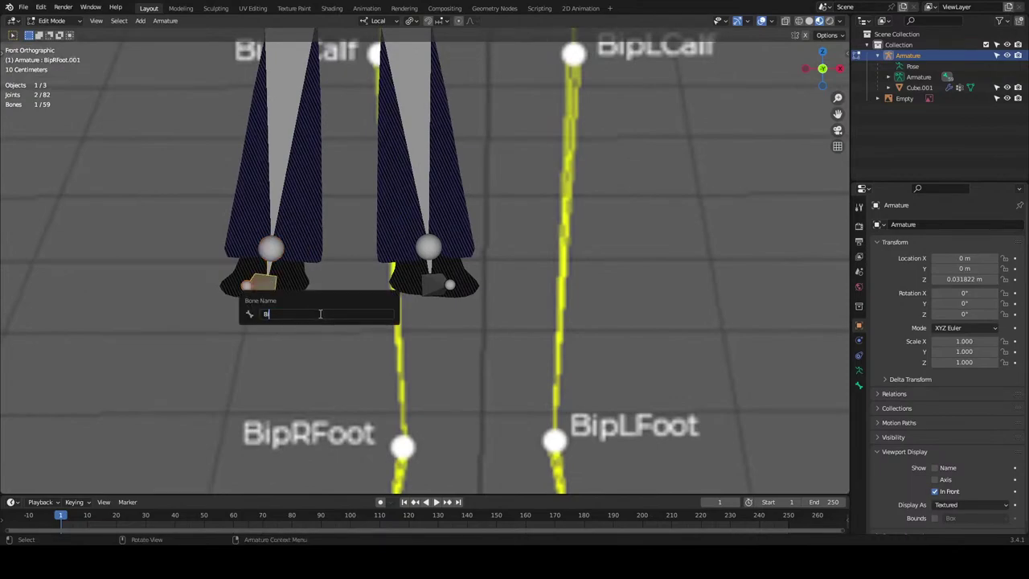
text(ipRFoot)
key(Return)
scroll(397, 299, down, 3)
click(602, 294)
key(ctrl+s)
scroll(477, 170, up, 3)
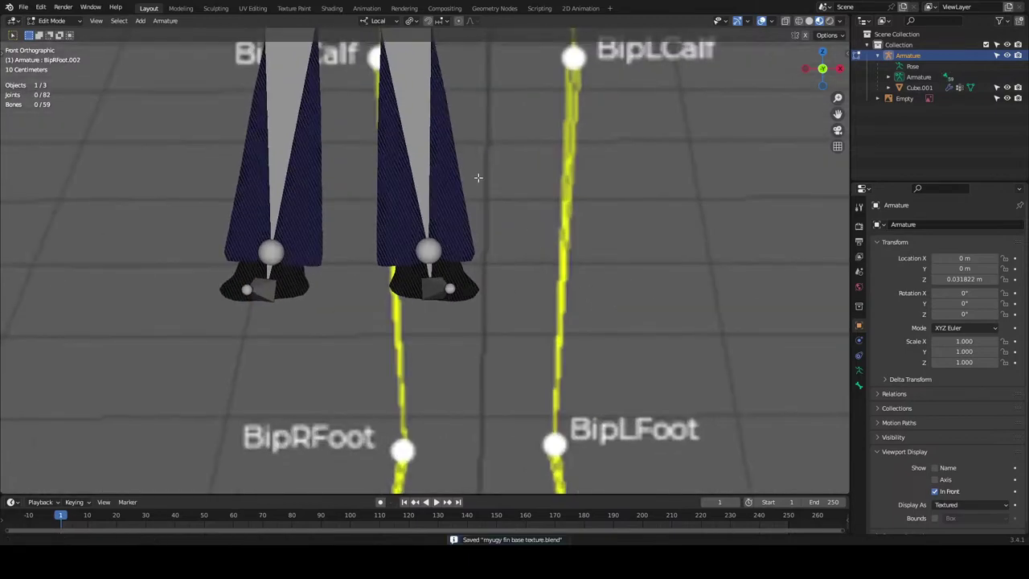
Examine the character's left arm, hand and thumb bones against the BipL arm and finger names on the chart.
scroll(477, 170, down, 3)
shift+middle_drag(456, 173, 462, 350)
shift+middle_drag(469, 225, 454, 374)
scroll(522, 315, up, 2)
shift+middle_drag(481, 93, 421, 226)
click(475, 156)
scroll(457, 202, down, 6)
scroll(440, 243, up, 2)
scroll(421, 226, up, 2)
shift+middle_drag(616, 262, 420, 286)
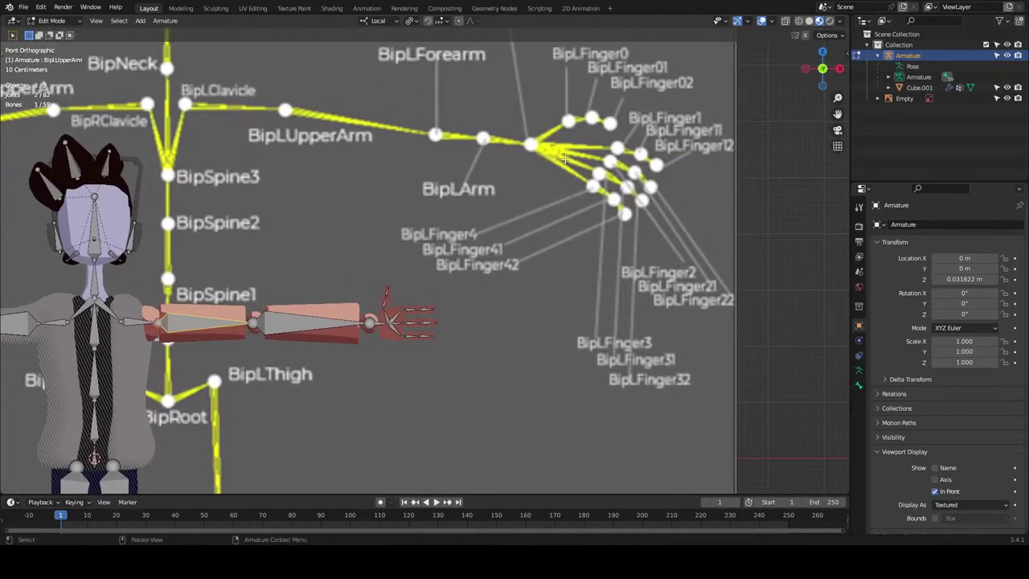
scroll(556, 158, down, 2)
scroll(553, 165, up, 3)
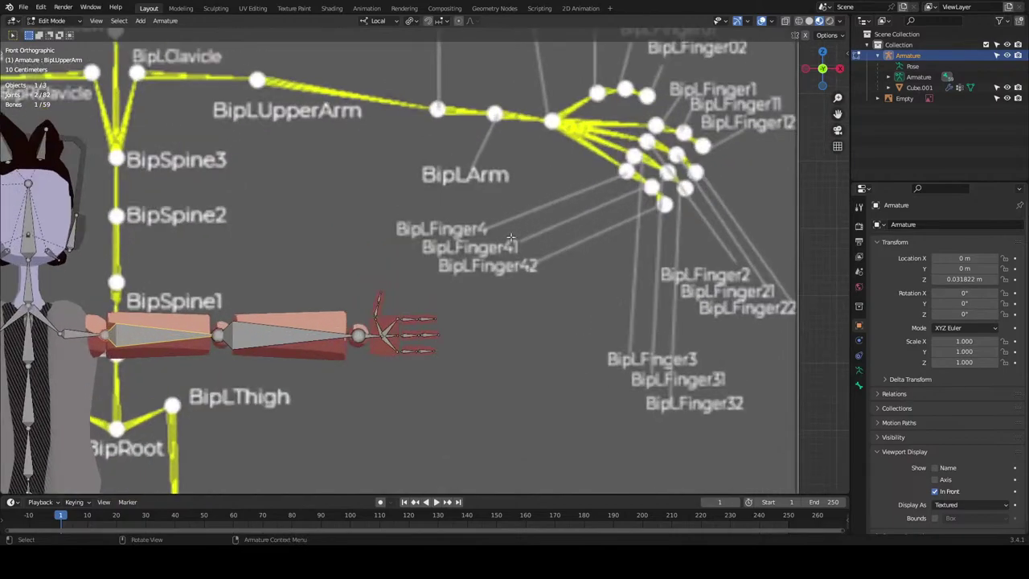
click(373, 314)
scroll(478, 266, down, 1)
scroll(477, 266, down, 1)
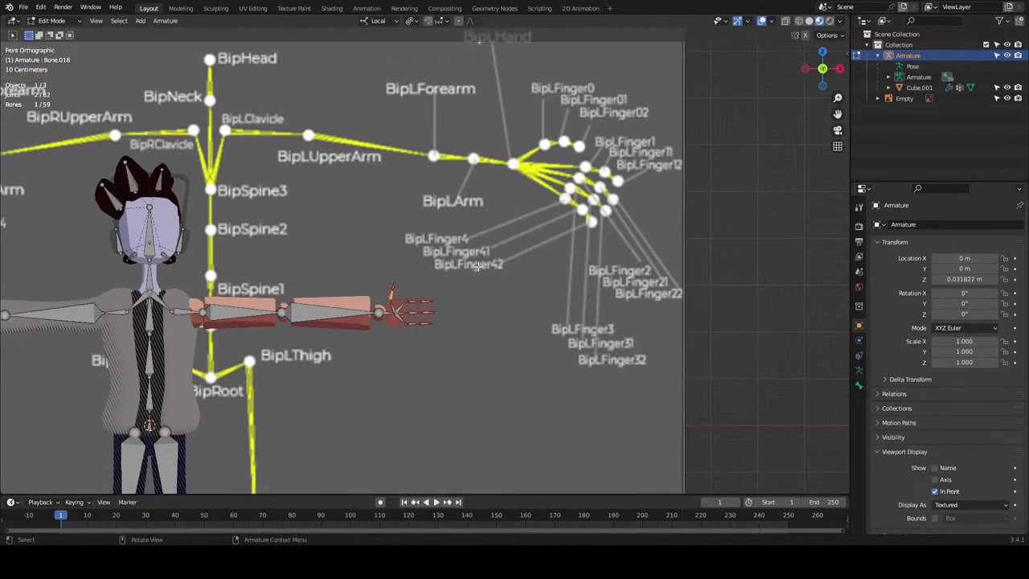
scroll(478, 266, up, 2)
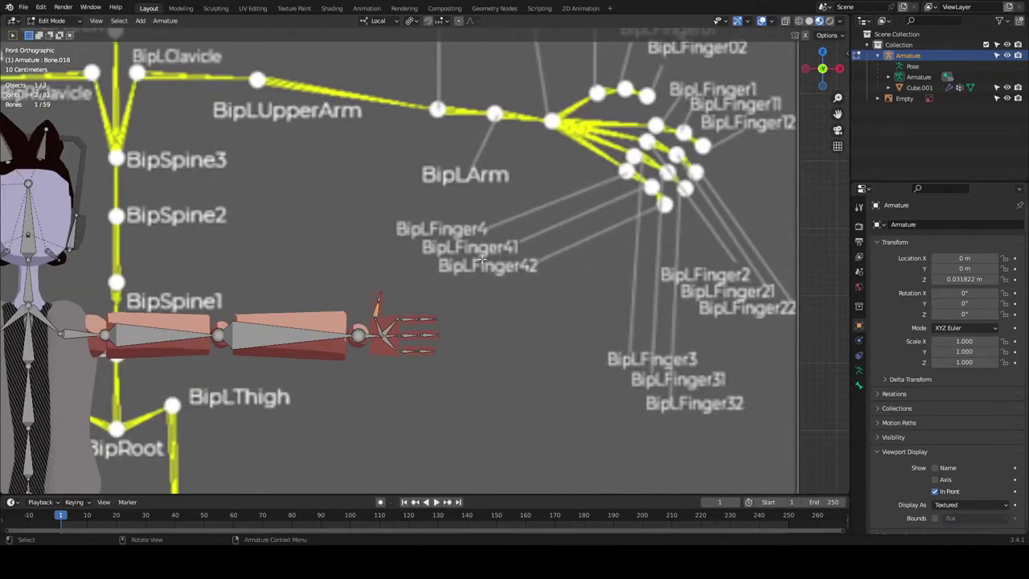
scroll(480, 254, down, 2)
scroll(480, 254, down, 2)
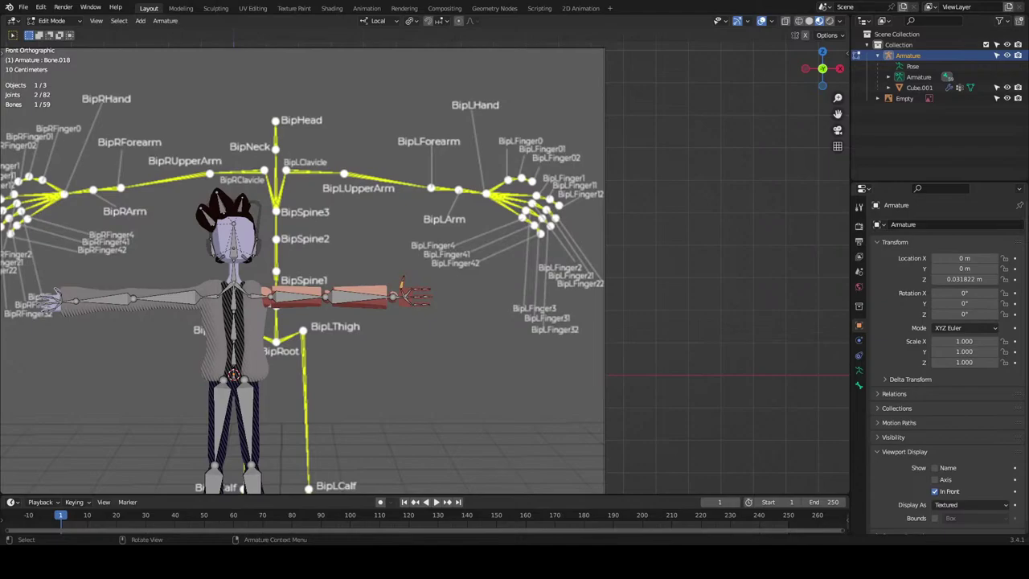
scroll(475, 187, up, 4)
scroll(474, 186, down, 3)
shift+middle_drag(474, 186, 472, 211)
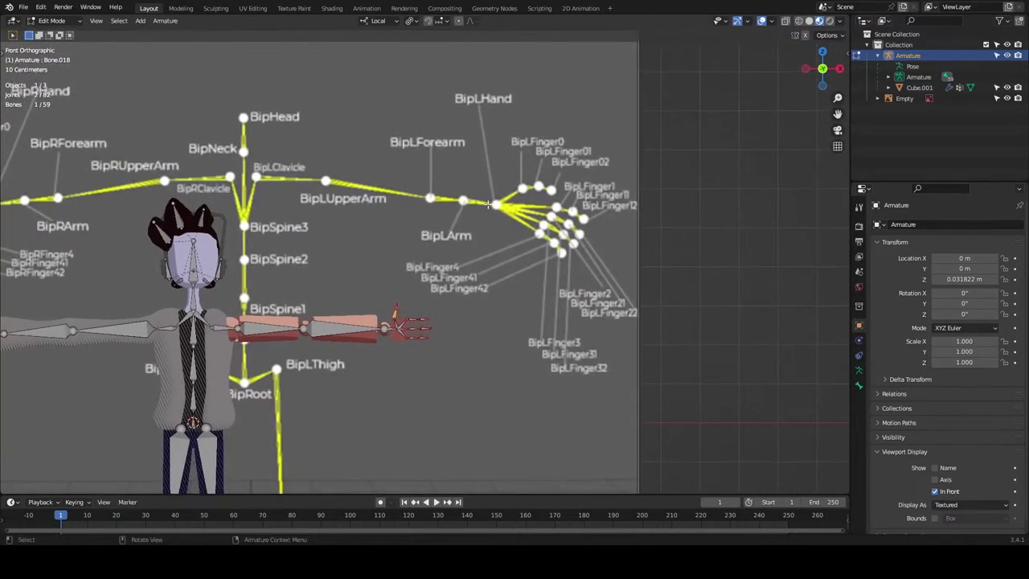
Switch to Object Mode and scale the bone chart image down to 2.21.
key(ctrl+Tab)
click(413, 254)
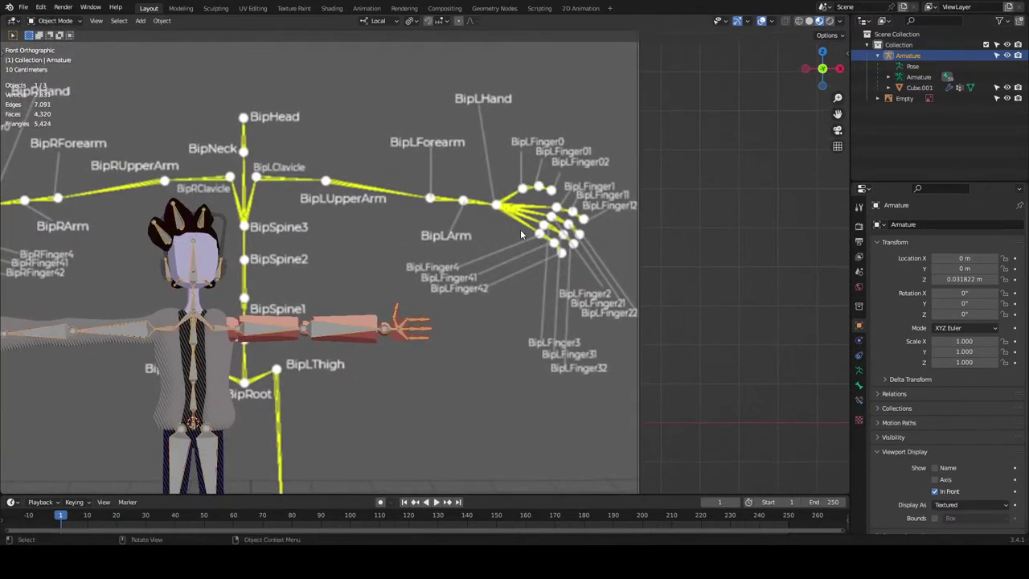
click(555, 232)
key(s)
click(478, 253)
Move the bone chart image along its local axes to Y 3.6464 m and Z 1.464 m, behind the rig.
key(g)
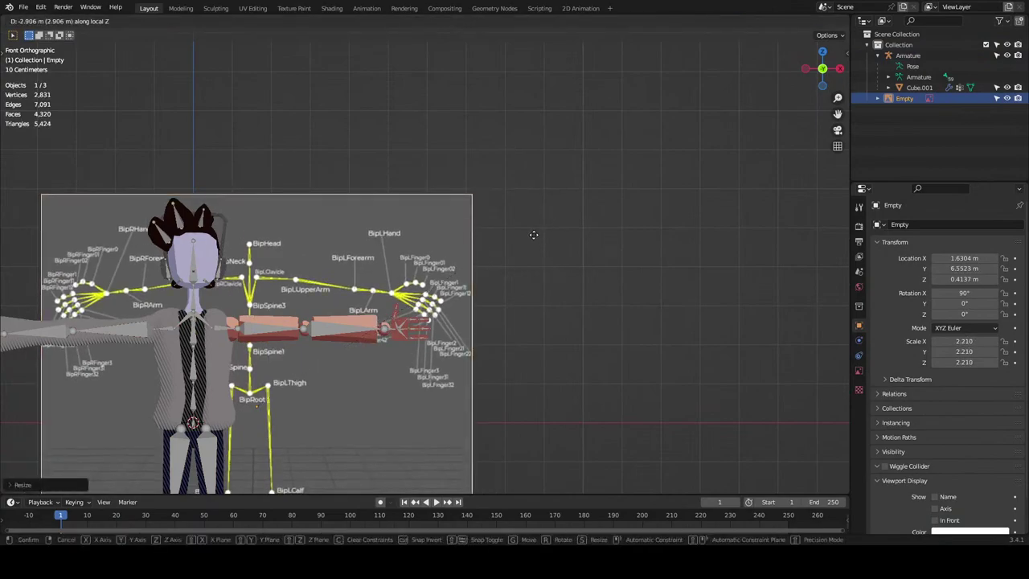
key(y)
key(y)
click(530, 194)
scroll(453, 240, up, 6)
scroll(487, 228, down, 2)
key(g)
key(y)
key(y)
click(472, 287)
scroll(458, 314, up, 4)
scroll(434, 325, down, 3)
shift+middle_drag(422, 310, 464, 182)
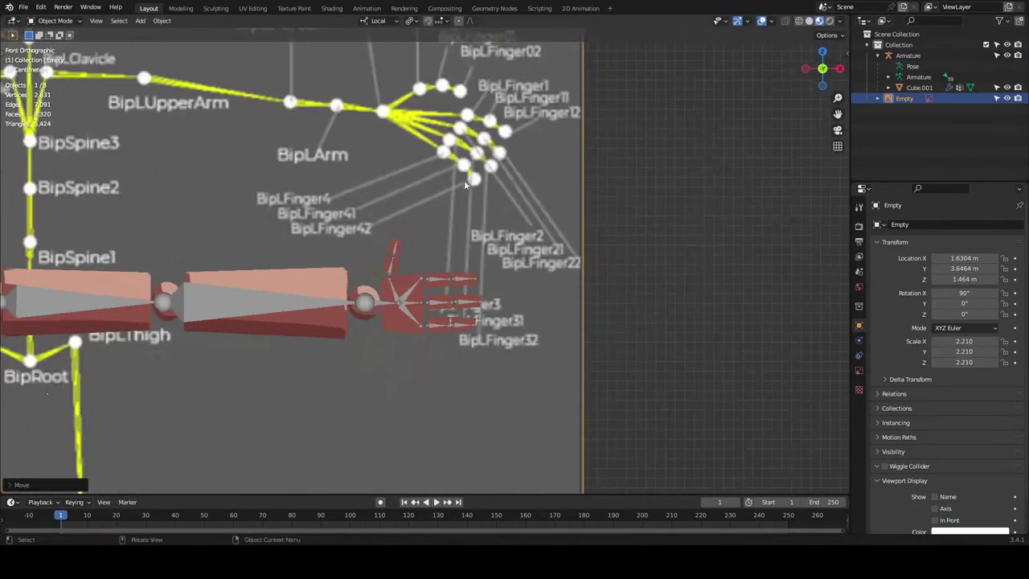
Put the armature in Pose Mode and inspect the left forearm and hand bones beside the chart.
click(378, 303)
key(ctrl+Tab)
click(295, 307)
scroll(210, 254, up, 2)
shift+middle_drag(210, 254, 281, 239)
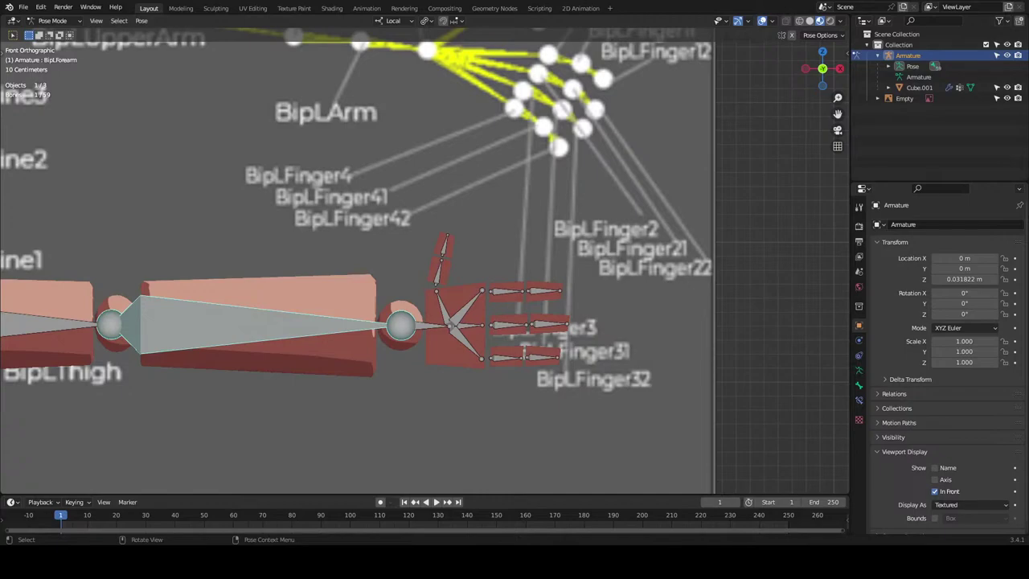
scroll(555, 310, down, 8)
click(555, 309)
Add the Animaze image to the scene in Object Mode, enlarge it to scale 1.898 and place it beside the bone chart.
key(ctrl+Tab)
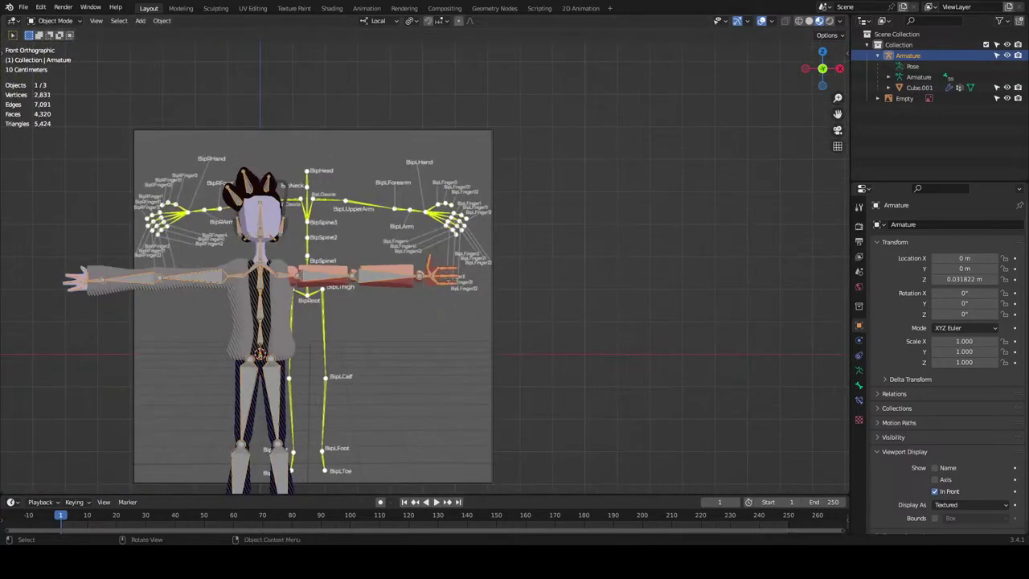
drag(1028, 199, 530, 200)
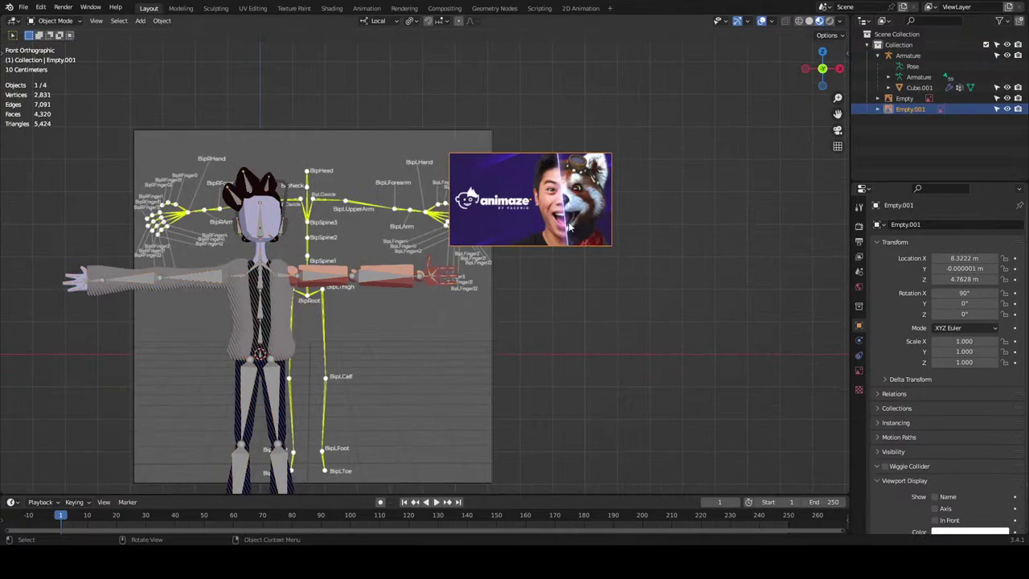
key(s)
click(586, 261)
key(g)
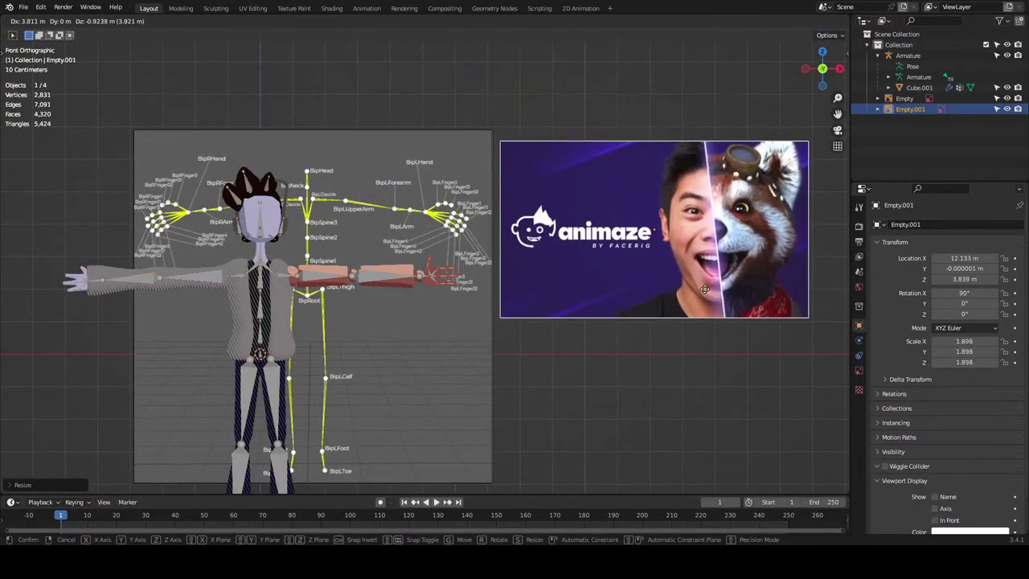
click(709, 266)
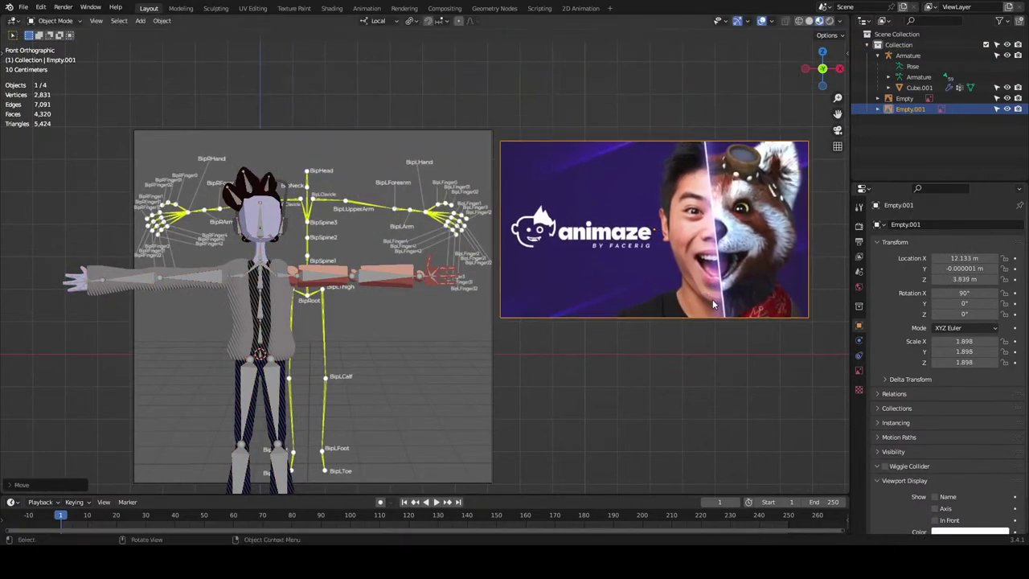
Scale the Animaze image down to 0.866 and move it against the edge of the bone chart.
scroll(678, 328, up, 2)
shift+middle_drag(619, 355, 344, 362)
scroll(308, 362, down, 2)
scroll(344, 362, up, 4)
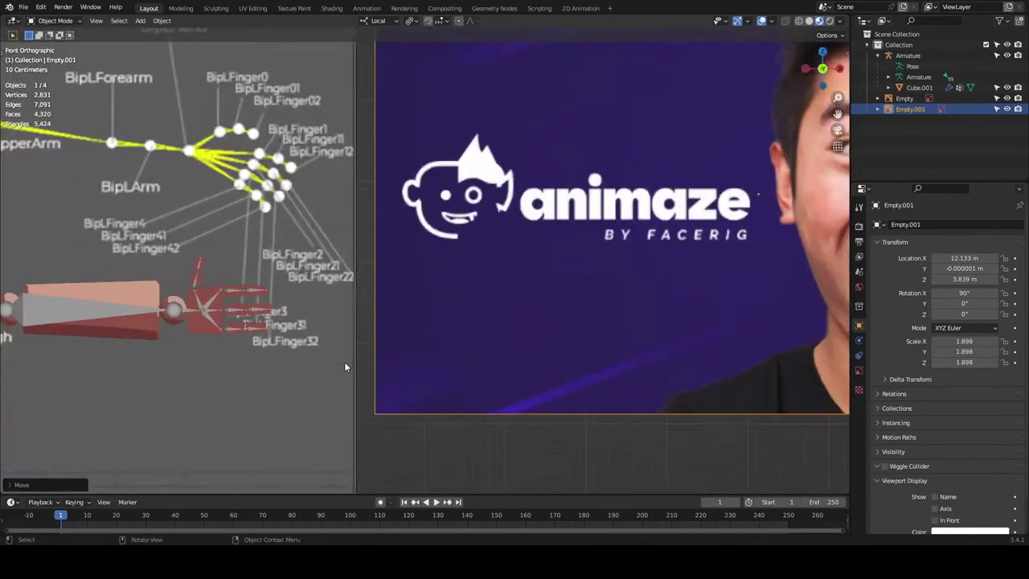
scroll(344, 366, down, 5)
key(s)
click(530, 312)
key(g)
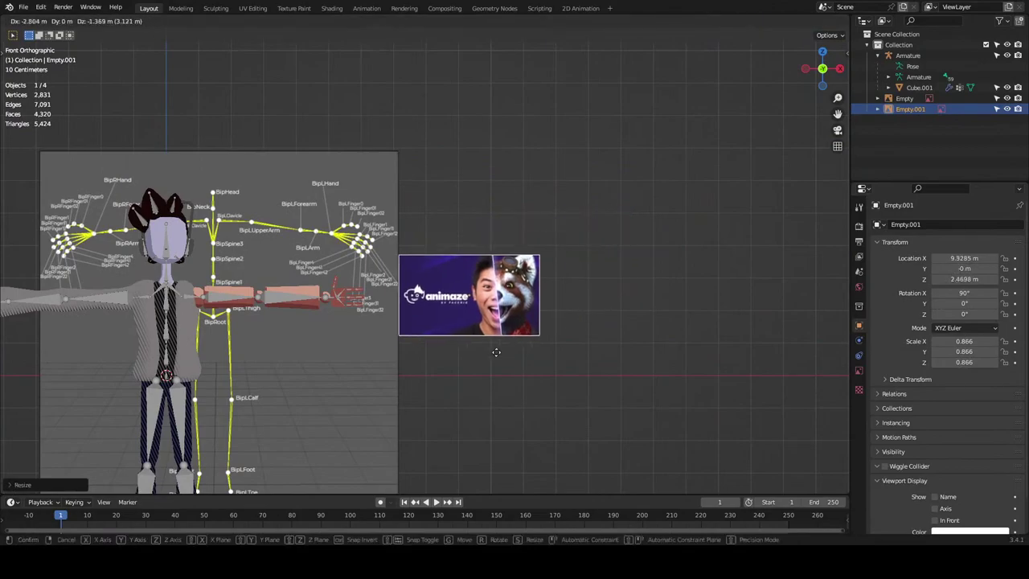
click(479, 357)
Move the Animaze image in front of the bone chart below the character's left hand and scale it to 0.924.
scroll(475, 357, up, 4)
shift+middle_drag(476, 357, 609, 162)
key(g)
click(307, 304)
key(s)
click(427, 370)
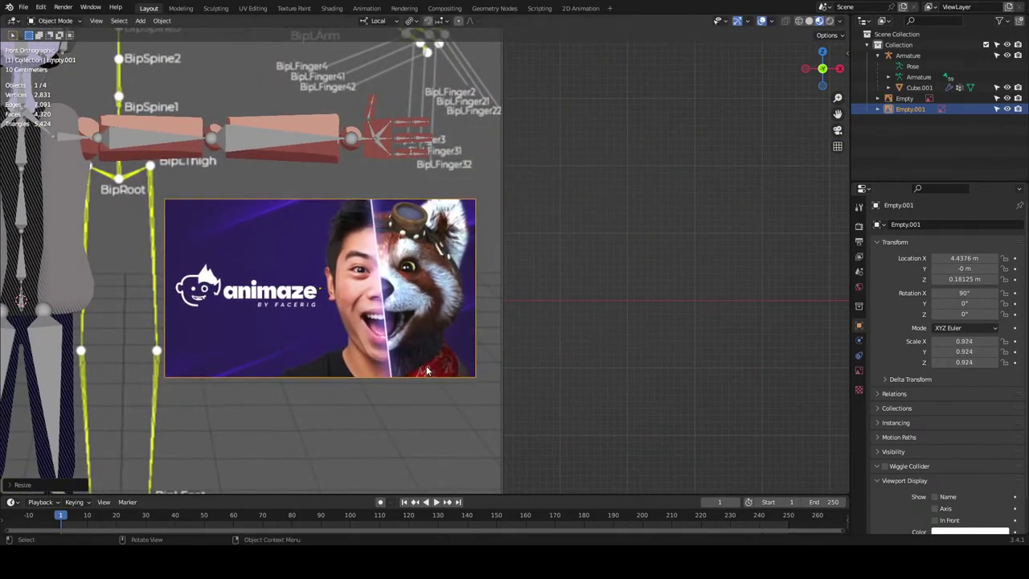
key(g)
click(456, 368)
scroll(519, 122, up, 3)
shift+middle_drag(519, 121, 623, 223)
scroll(623, 223, down, 2)
Put the armature in Pose Mode and compare its left forearm bone with BipLForearm and BipLArm on the chart.
click(394, 200)
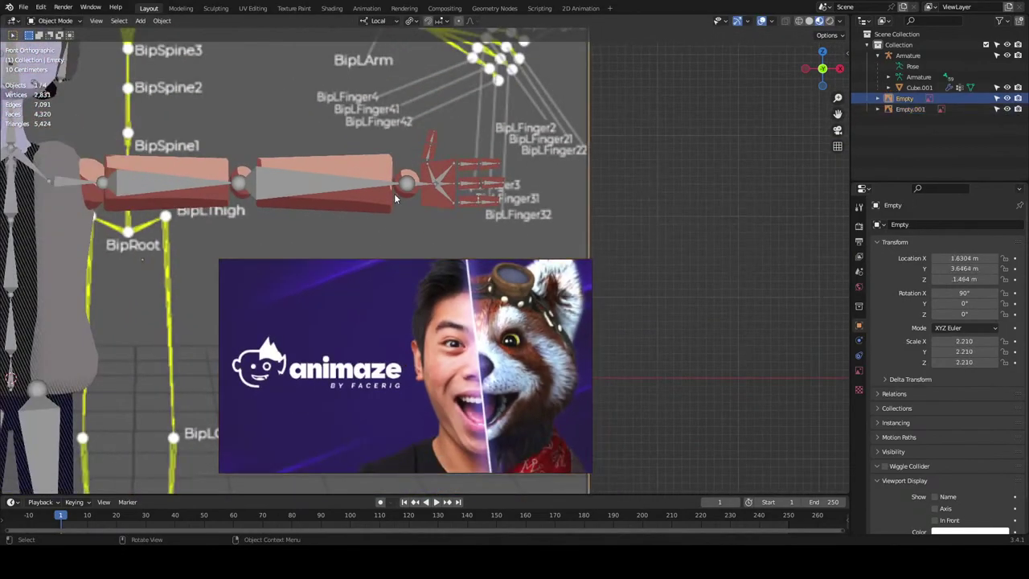
click(394, 197)
scroll(426, 184, up, 3)
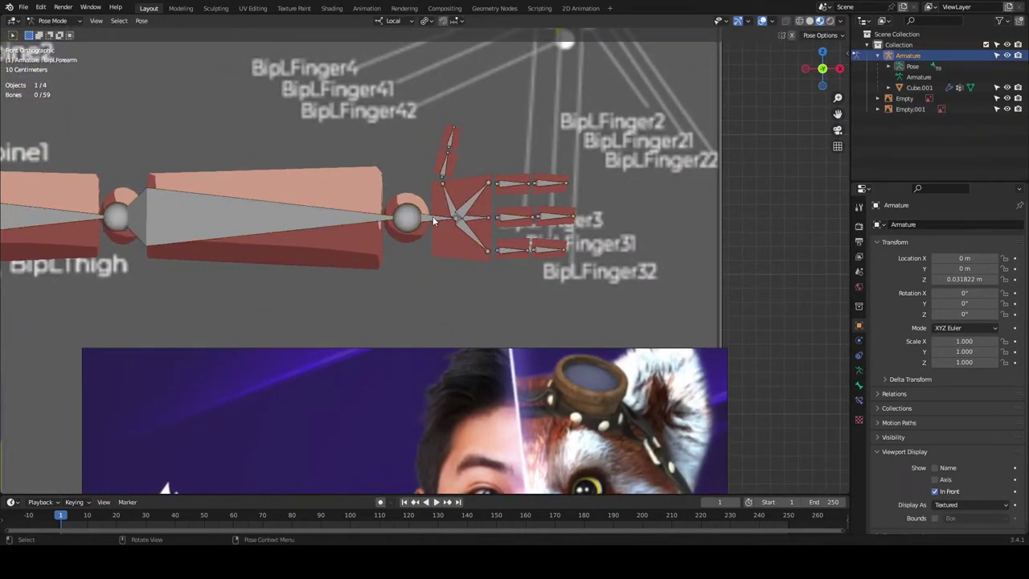
key(ctrl+Tab)
scroll(432, 233, down, 5)
shift+middle_drag(406, 166, 458, 240)
click(418, 304)
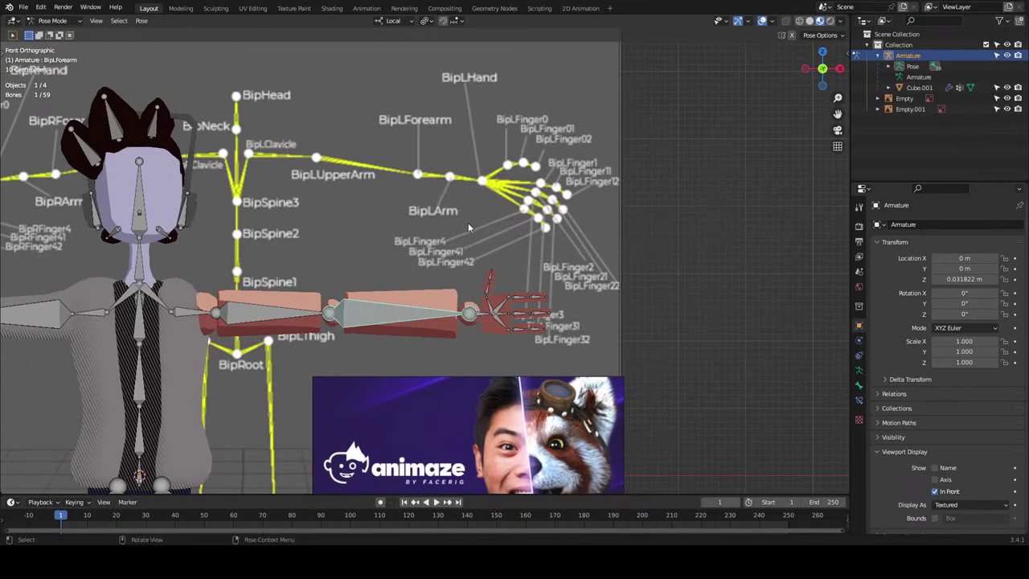
click(698, 227)
scroll(698, 227, down, 1)
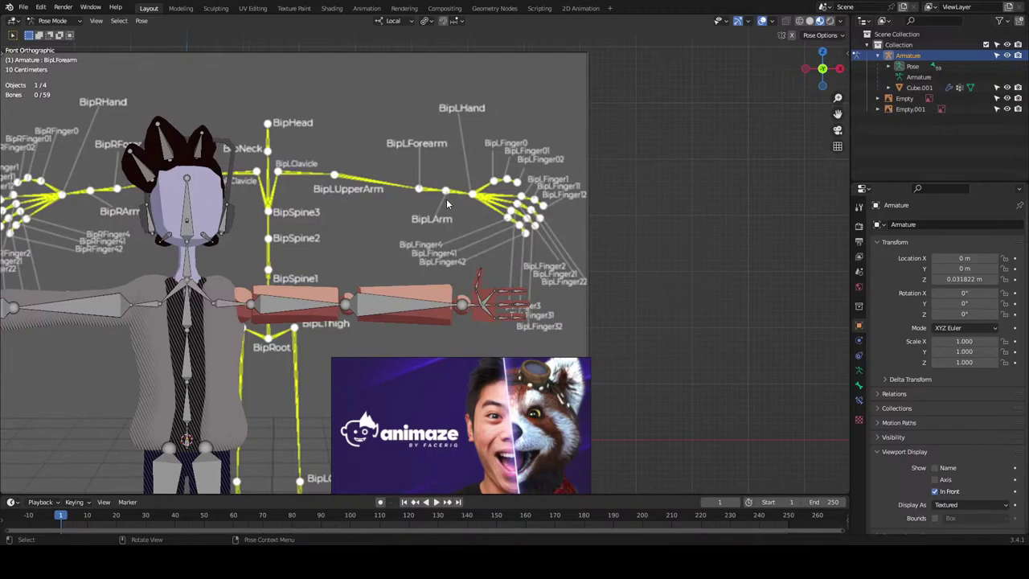
click(448, 301)
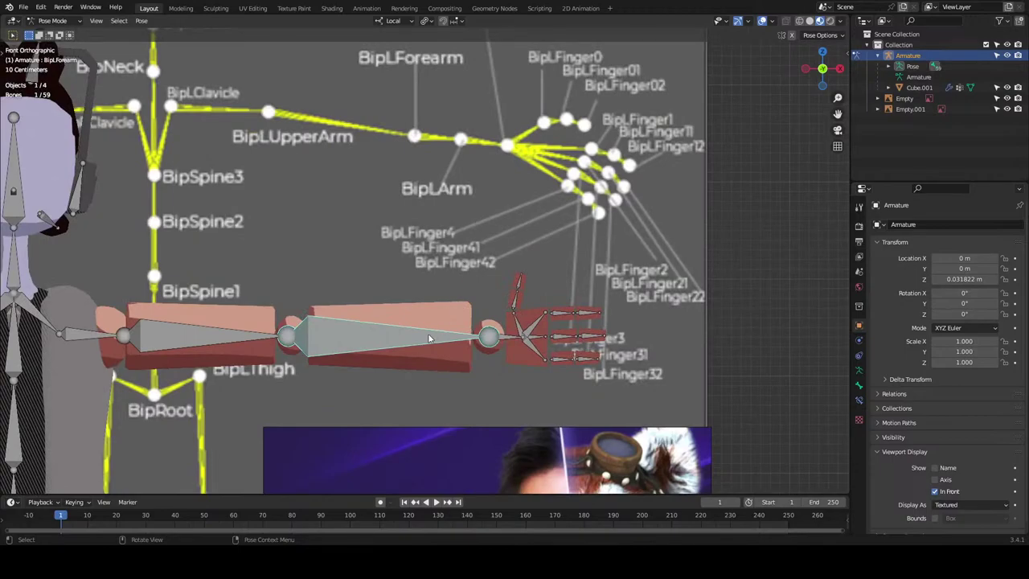
In Edit Mode, move the wrist end of the left forearm bone inward along local X to shorten it.
key(Tab)
click(487, 338)
key(g)
right_click(458, 346)
key(g)
key(x)
key(x)
click(252, 334)
Duplicate the left wrist bone and move the copy about 0.4 m along local X toward the forearm.
click(369, 341)
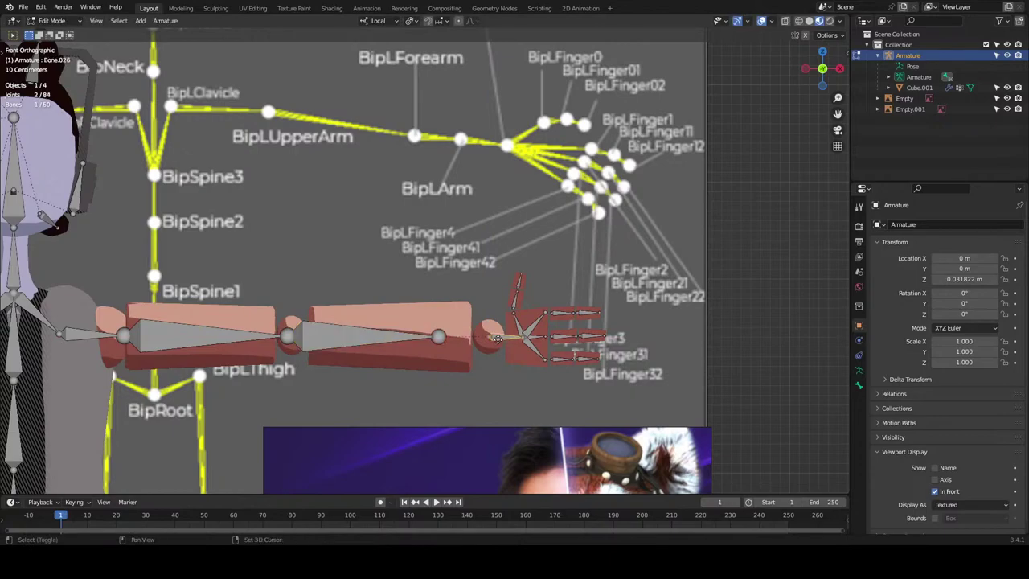
key(shift+d)
key(x)
key(x)
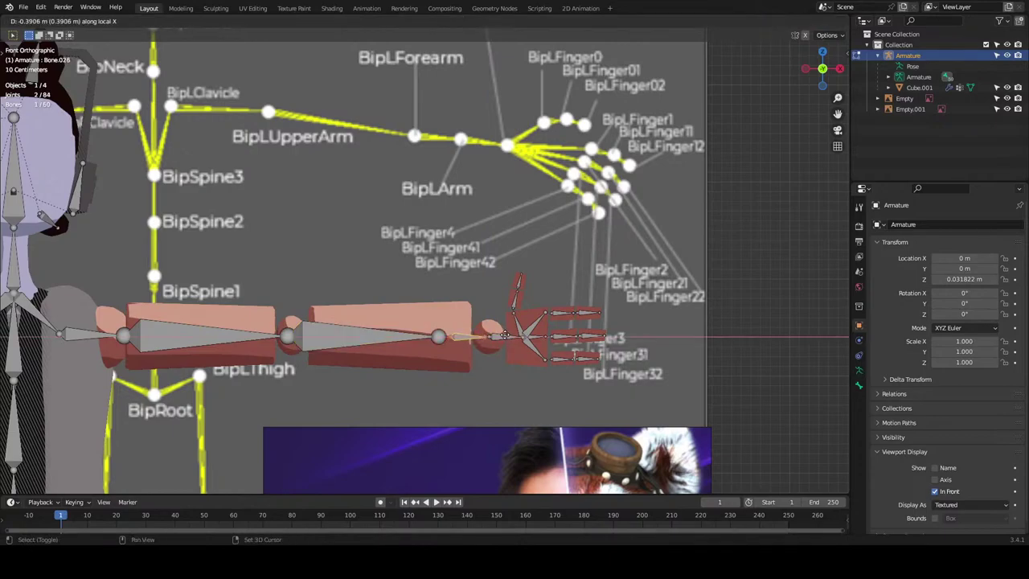
click(482, 338)
scroll(525, 335, up, 3)
shift+middle_drag(590, 389, 539, 355)
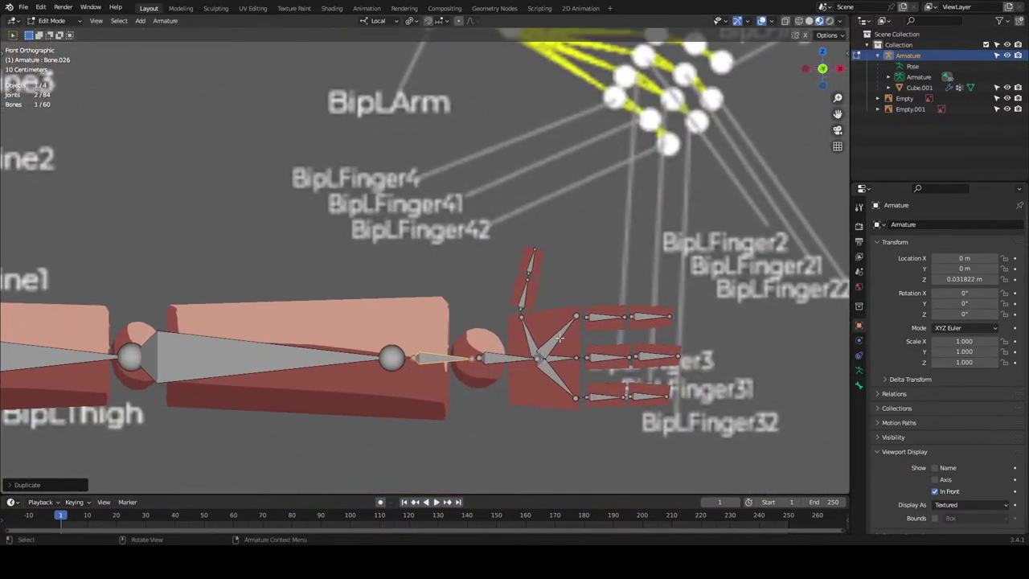
Adjust the duplicated bone's size and position so it fits the gap between the left forearm and wrist bones.
key(s)
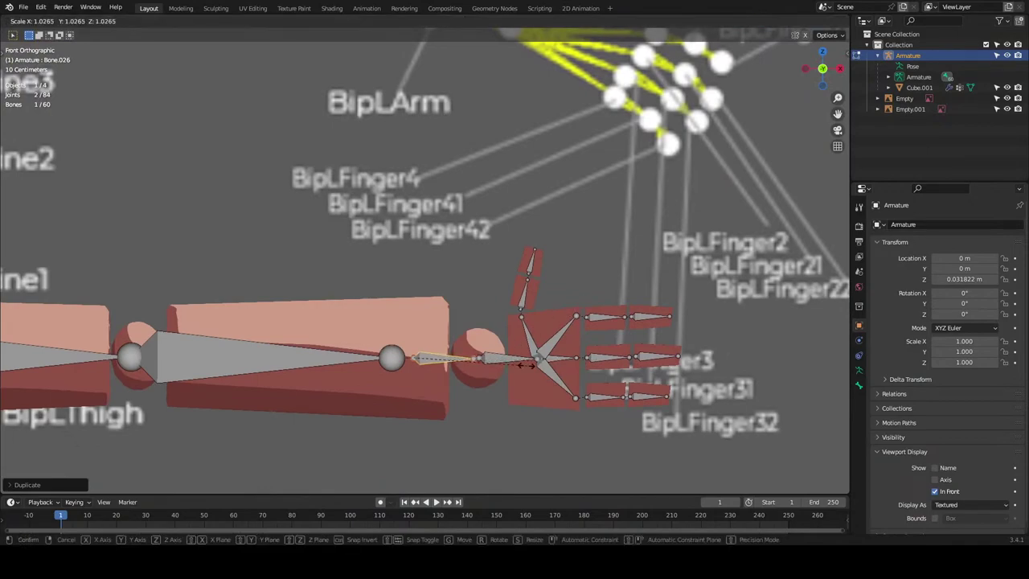
click(517, 368)
key(g)
key(x)
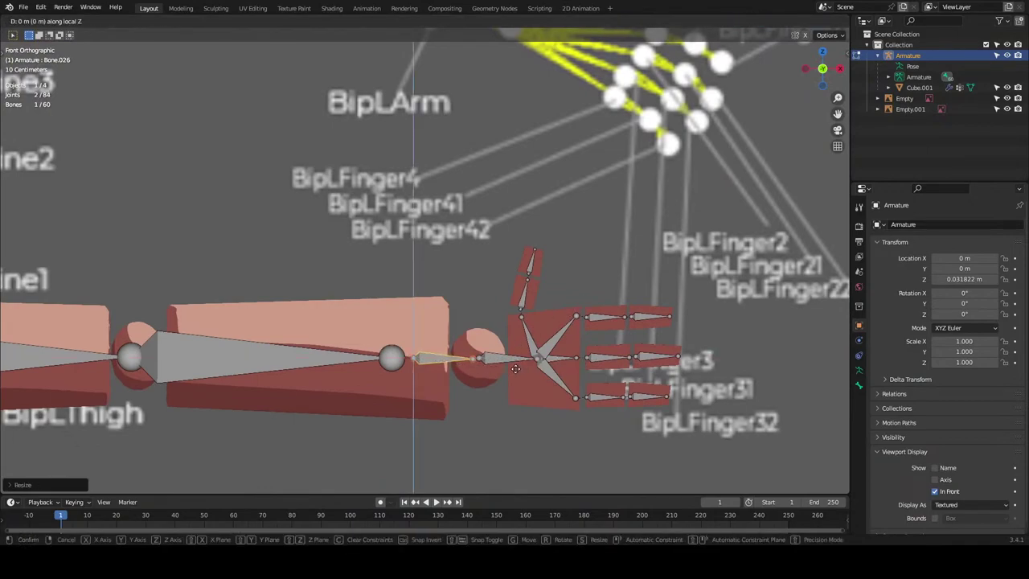
click(515, 361)
click(308, 360)
Rename the duplicated bone between the left forearm and wrist as BipLArm.
click(450, 363)
key(F2)
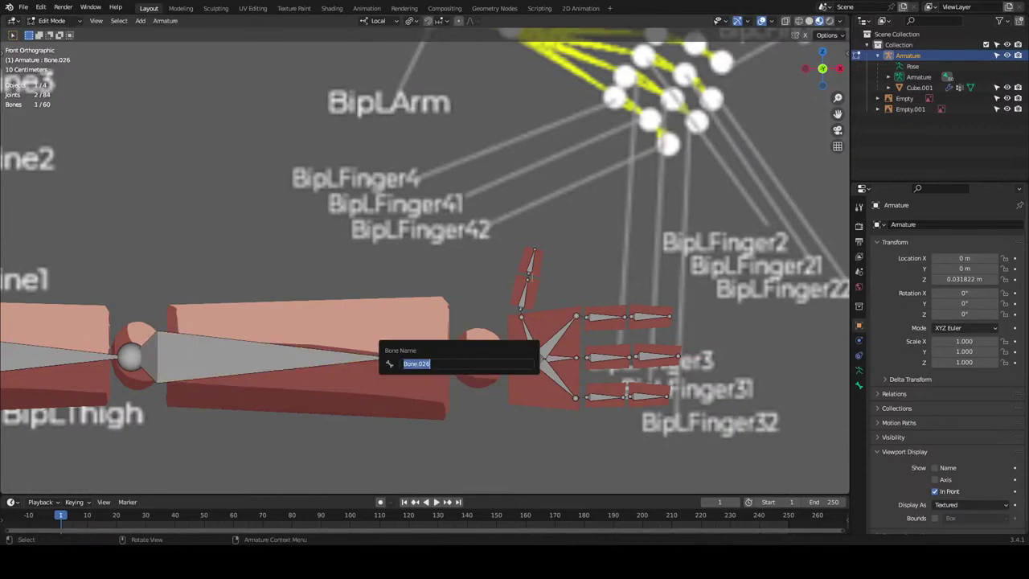
text(BiplArm)
key(Return)
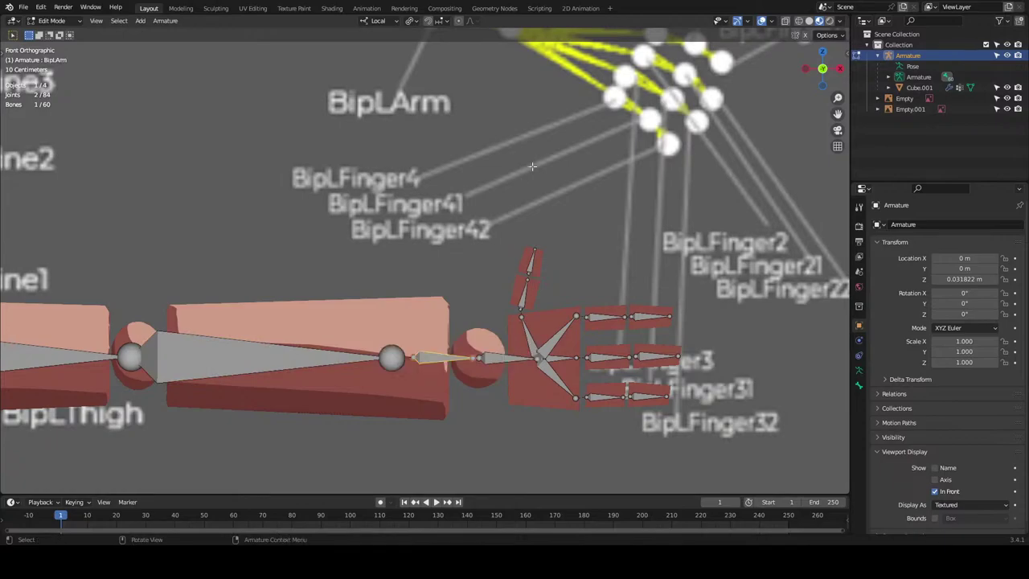
Compare the left clavicle and left arm bones with the bone labels on the naming chart.
scroll(526, 173, down, 4)
scroll(500, 170, up, 3)
shift+middle_drag(501, 169, 508, 250)
scroll(508, 250, down, 3)
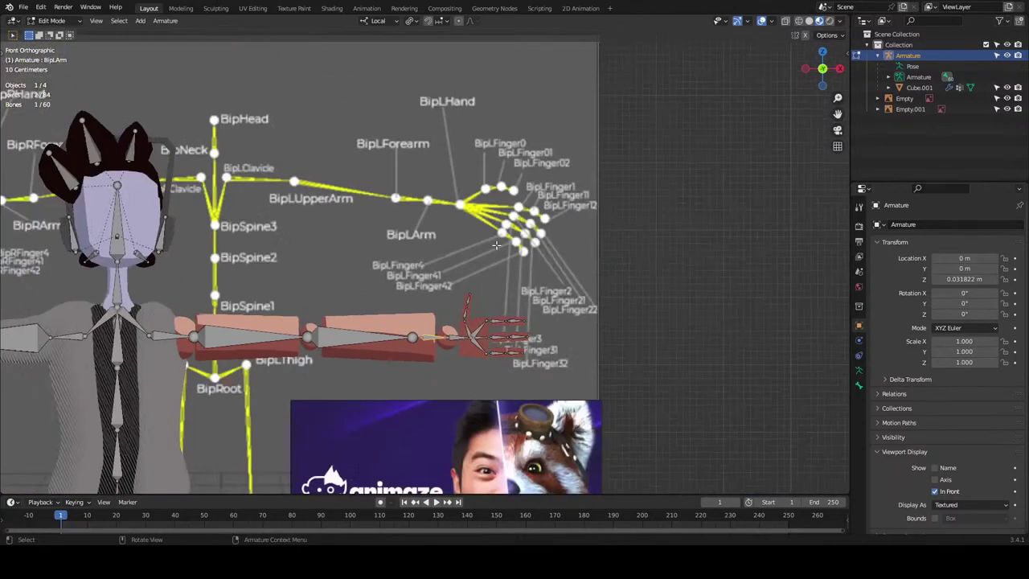
scroll(482, 249, up, 1)
scroll(388, 279, down, 2)
scroll(388, 279, up, 2)
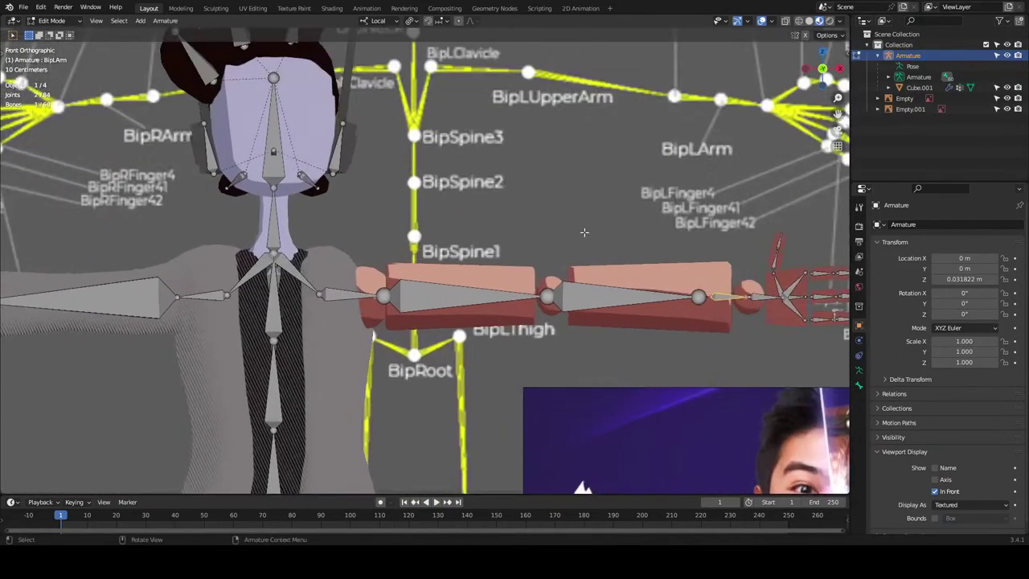
click(334, 297)
scroll(686, 267, up, 3)
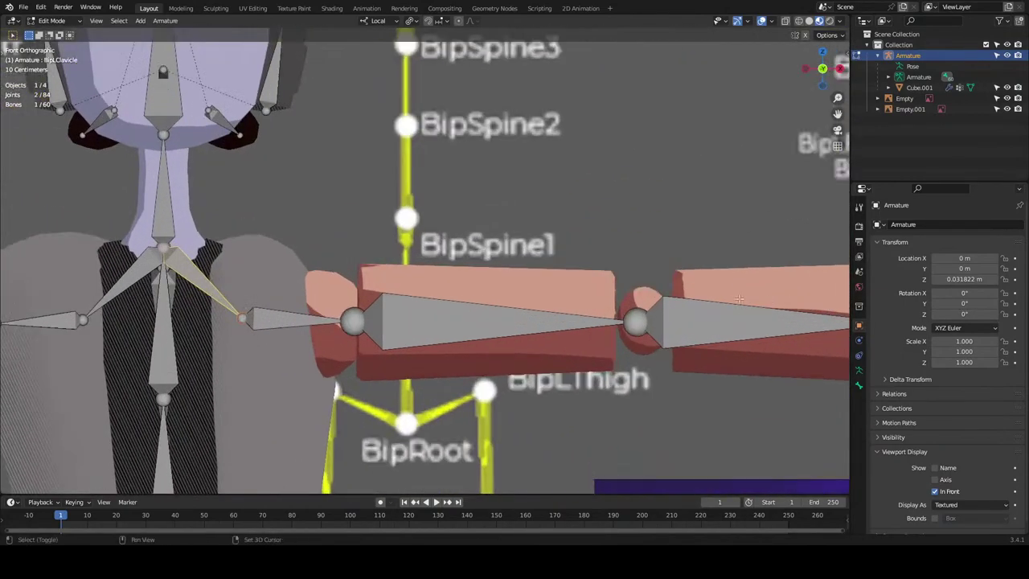
shift+middle_drag(844, 326, 304, 312)
click(371, 302)
click(310, 305)
Rename the left wrist bone leading into the palm as BipLHand.
click(394, 307)
scroll(420, 237, down, 2)
scroll(444, 266, up, 1)
scroll(445, 263, down, 4)
scroll(436, 207, up, 3)
shift+middle_drag(474, 269, 459, 250)
key(F2)
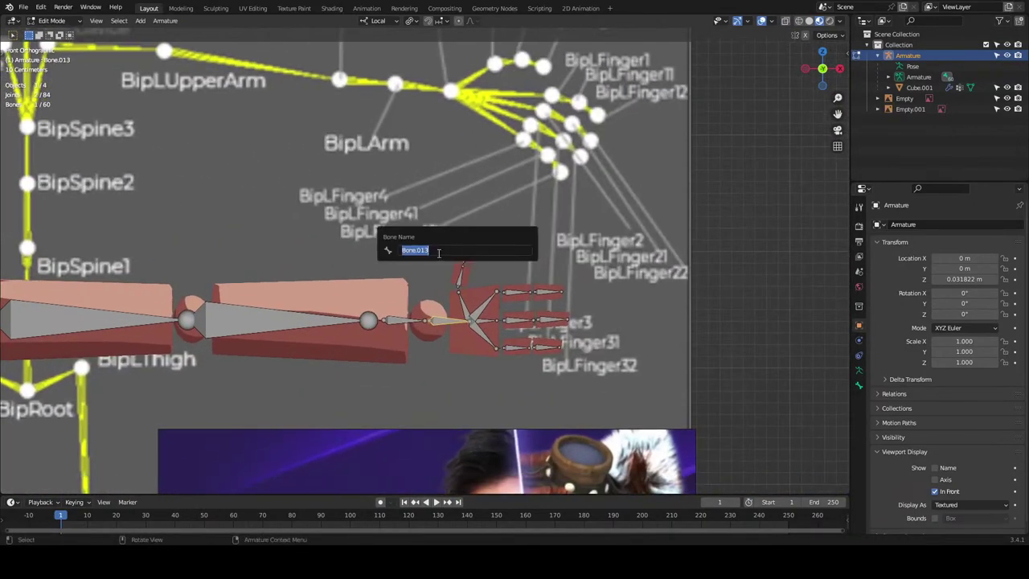
text(BipLHand)
key(Return)
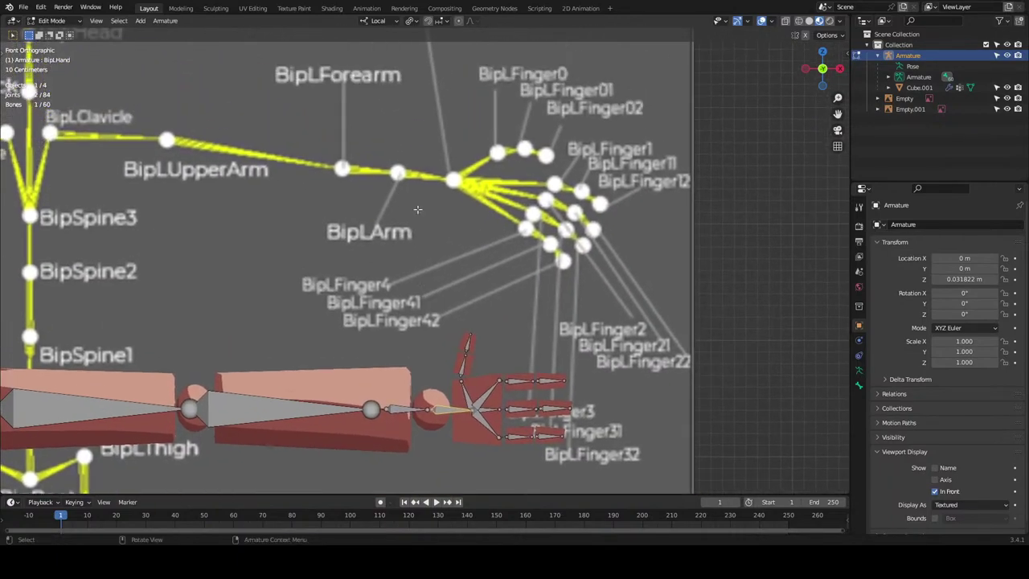
Move the BipLArm bone about 0.018 m along local X toward the forearm.
click(406, 411)
key(g)
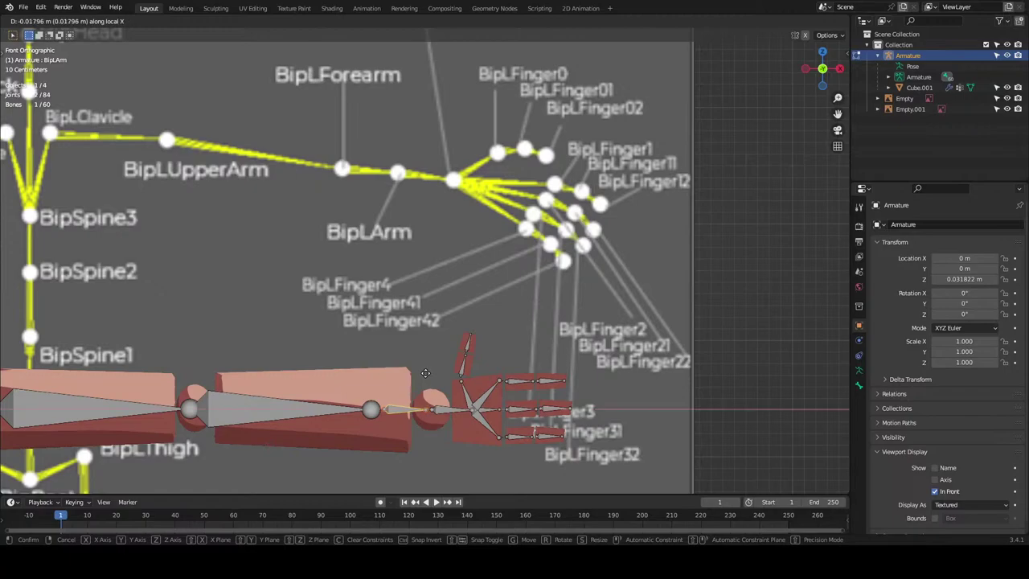
click(424, 374)
click(448, 415)
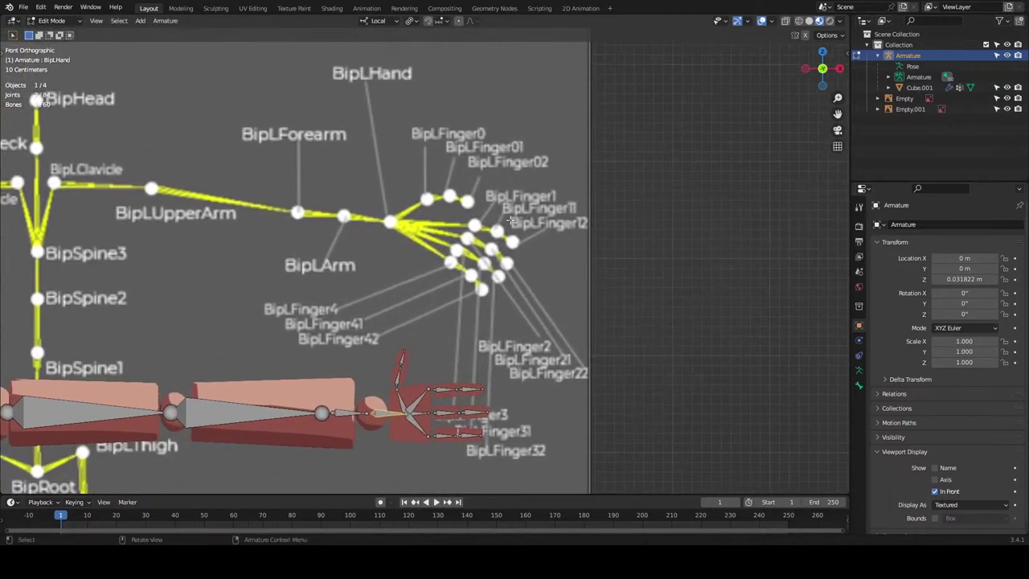
Rename the left palm bone that leads to the thumb as BipLFinger0.
click(400, 376)
scroll(464, 386, up, 1)
shift+middle_drag(443, 356, 404, 319)
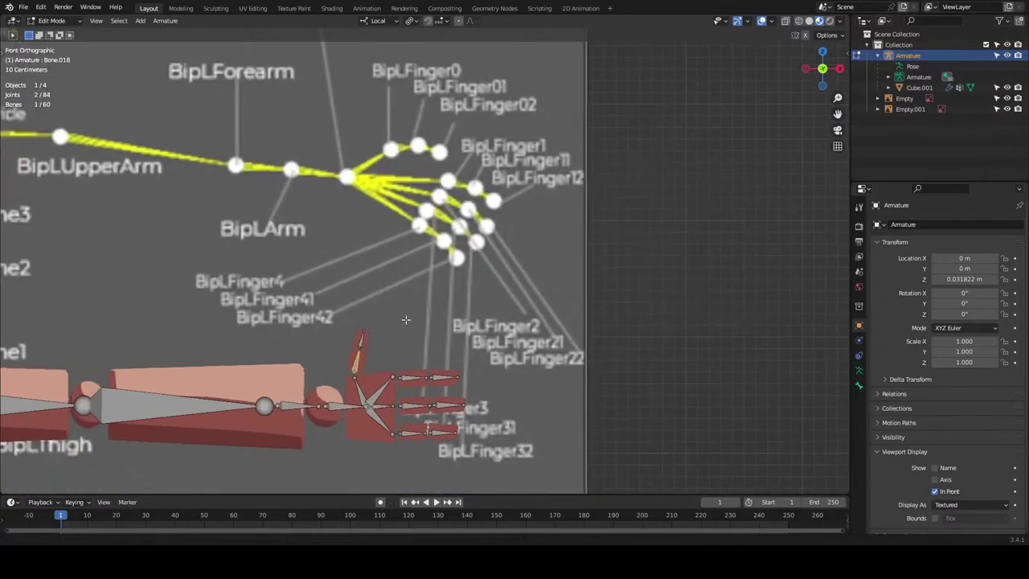
shift+middle_drag(476, 392, 548, 299)
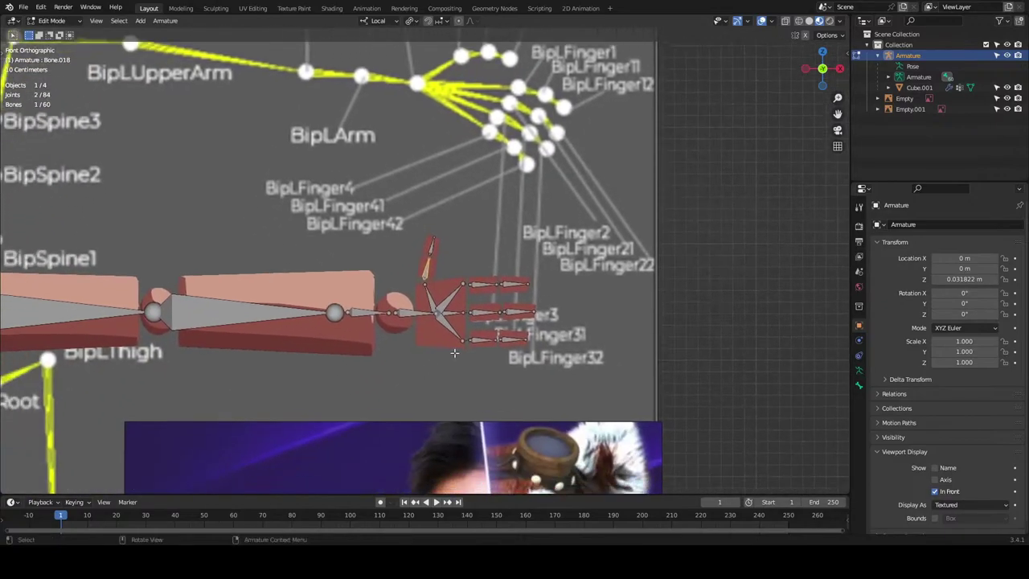
scroll(399, 402, up, 2)
shift+middle_drag(440, 217, 392, 362)
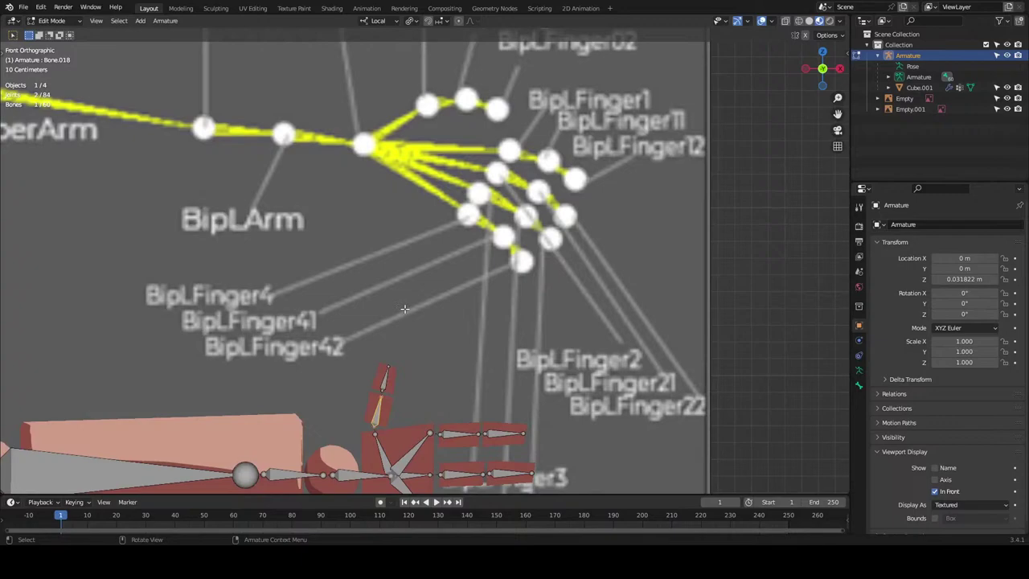
scroll(432, 306, down, 2)
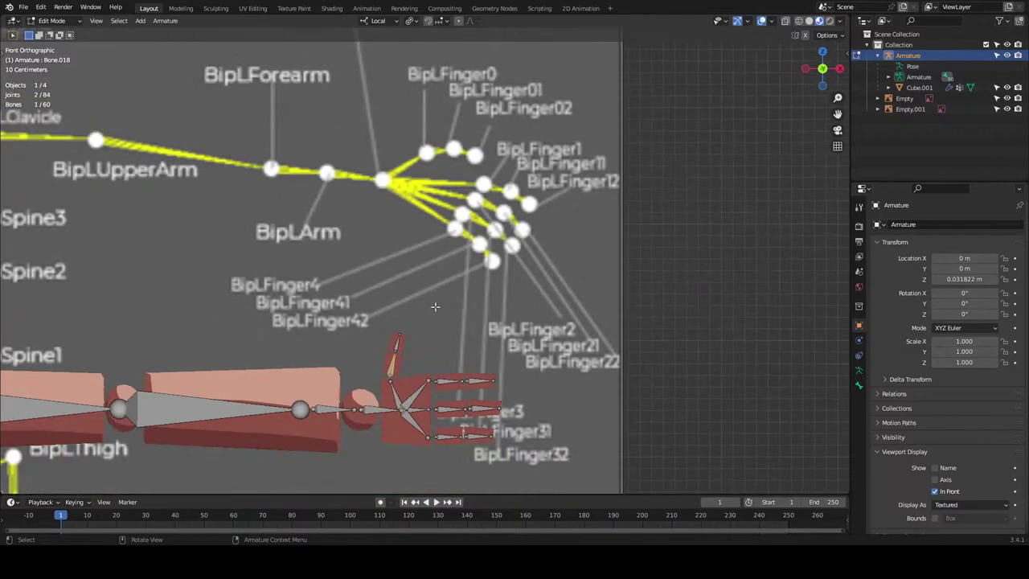
click(397, 394)
key(F2)
text(BipL)
key(ctrl+a)
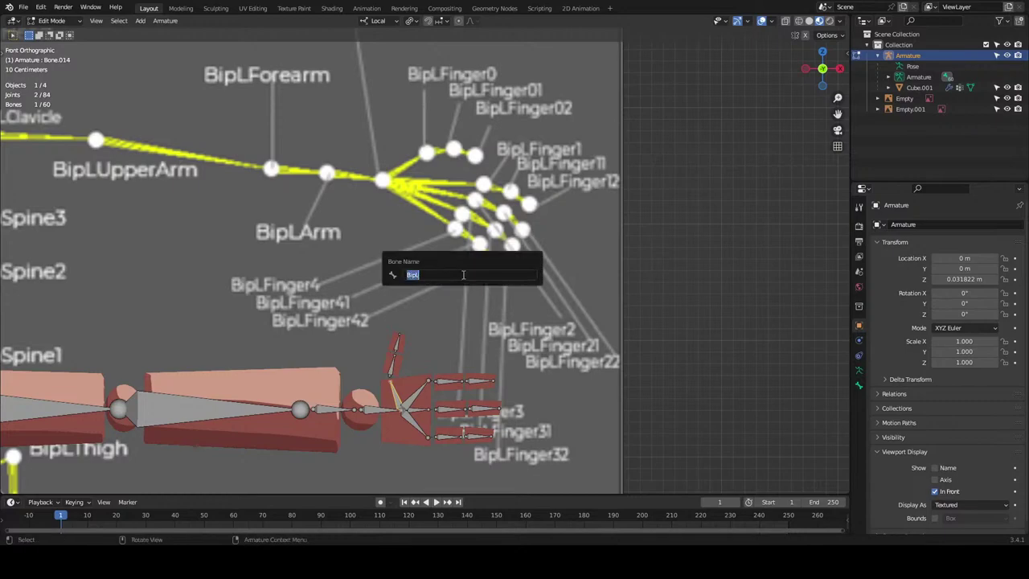
key(End)
text(Finger0)
key(Return)
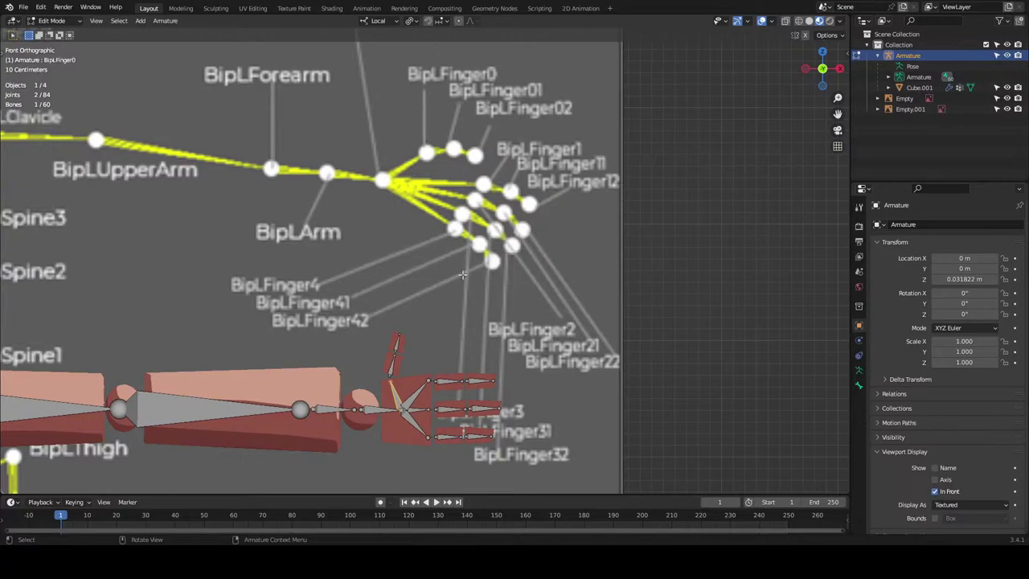
Rename the two left thumb bones, from base to tip, as BipLFinger01 and BipLFinger02.
click(391, 372)
key(F2)
text(BipL)
text(Finger01)
key(Return)
click(396, 343)
key(F2)
text(BipLFin)
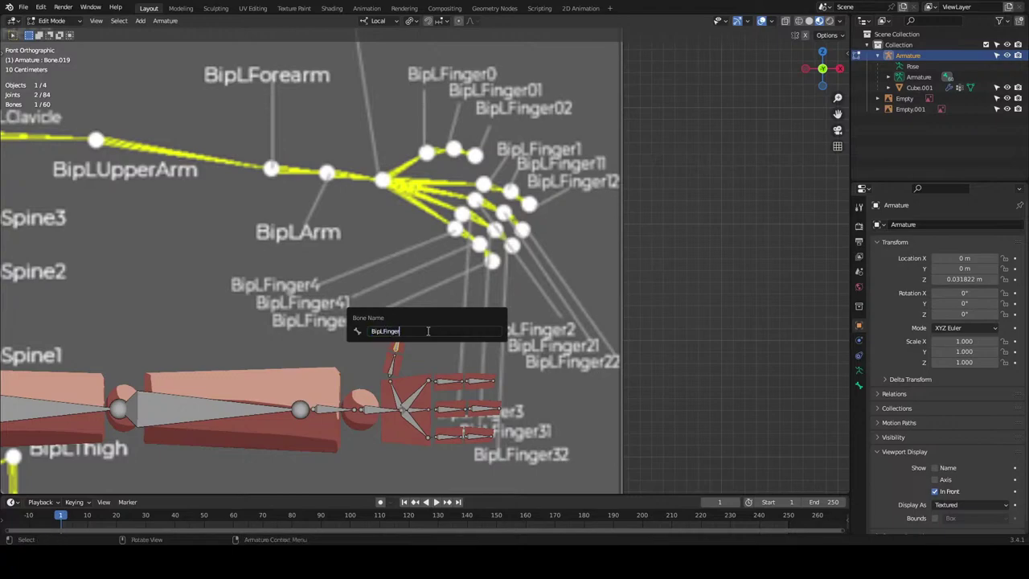
key(Return)
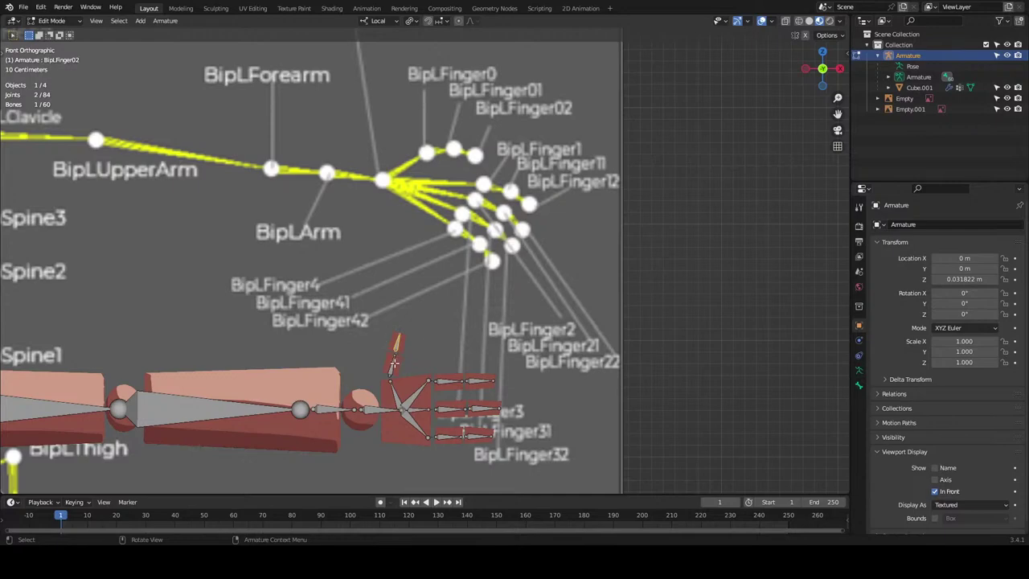
Rename the left palm bone leading to the finger beside the thumb as BipLFinger1 and copy that name.
click(394, 394)
click(418, 395)
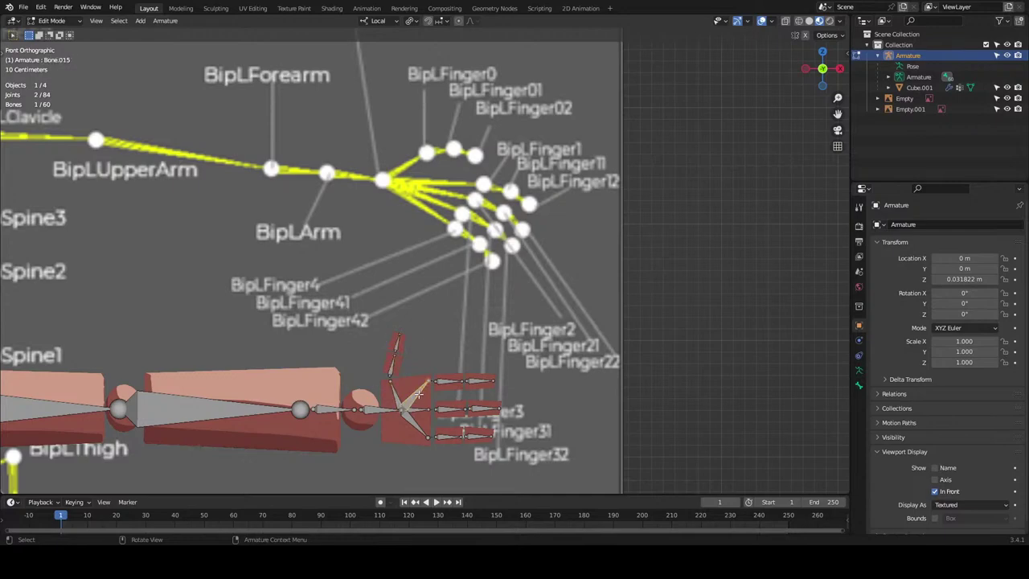
key(F2)
text(BipLFinger)
key(ctrl+a)
click(432, 301)
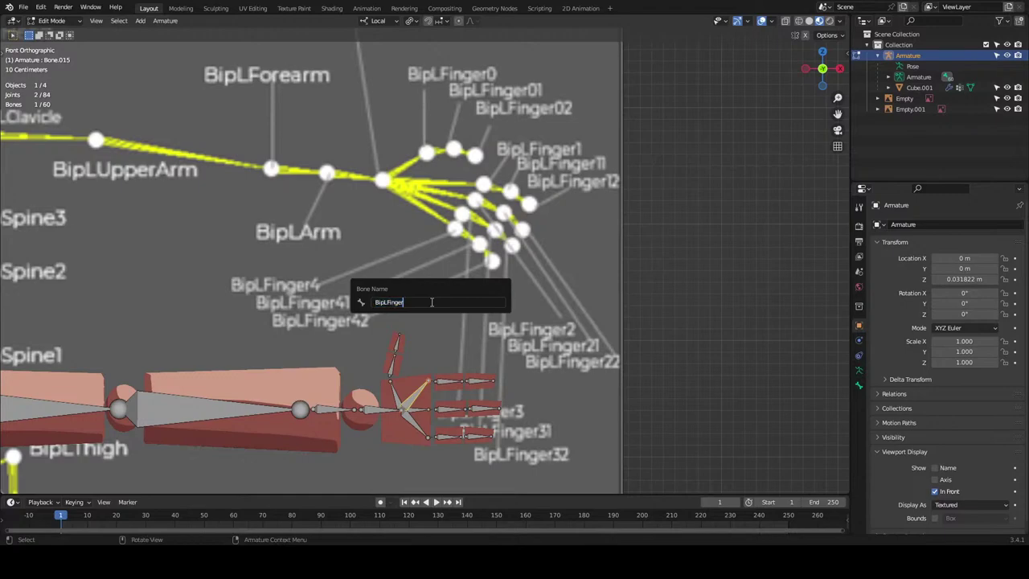
text(1)
key(ctrl+a)
key(ctrl+c)
key(Return)
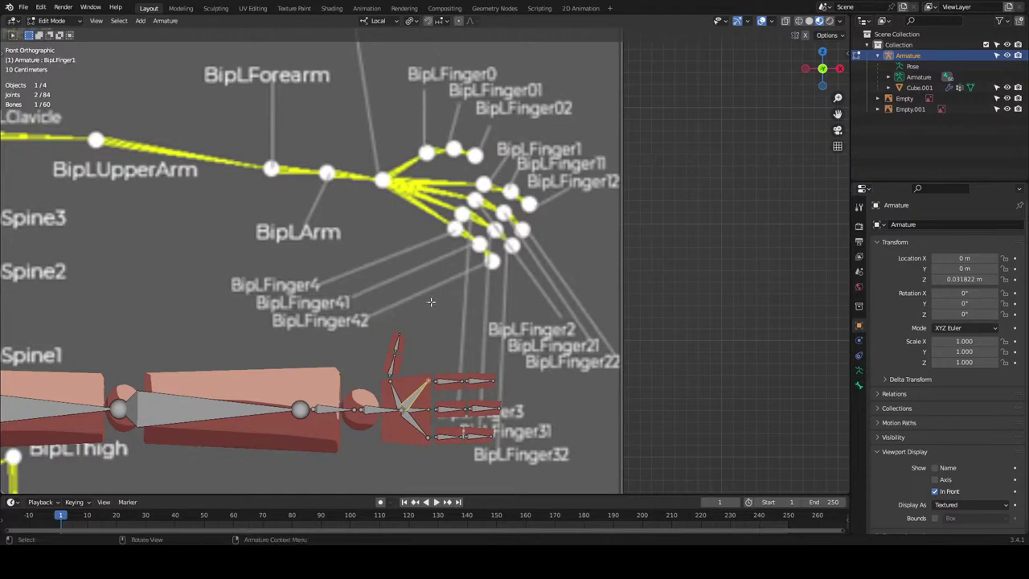
Rename the two bones of the finger beside the left thumb, from base to tip, as BipLFinger11 and BipLFinger12.
click(448, 383)
key(F2)
key(ctrl+v)
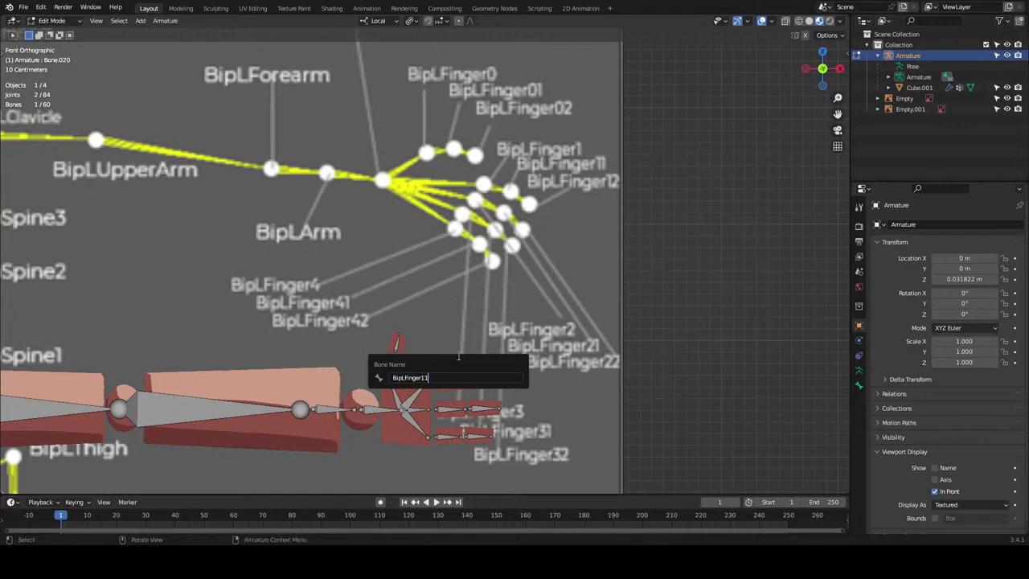
text(1)
key(Return)
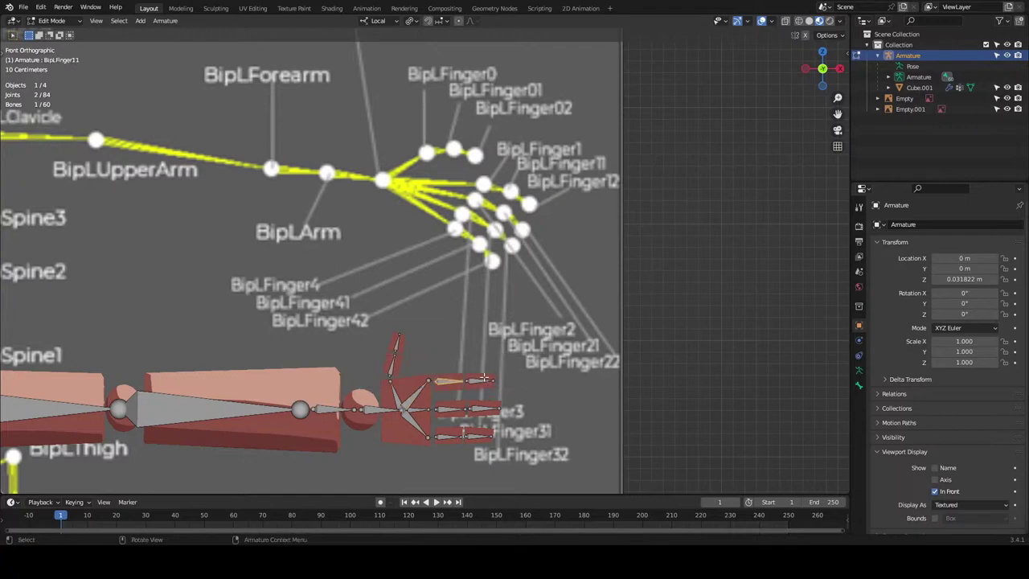
click(477, 383)
key(F2)
key(ctrl+v)
text(2)
key(Return)
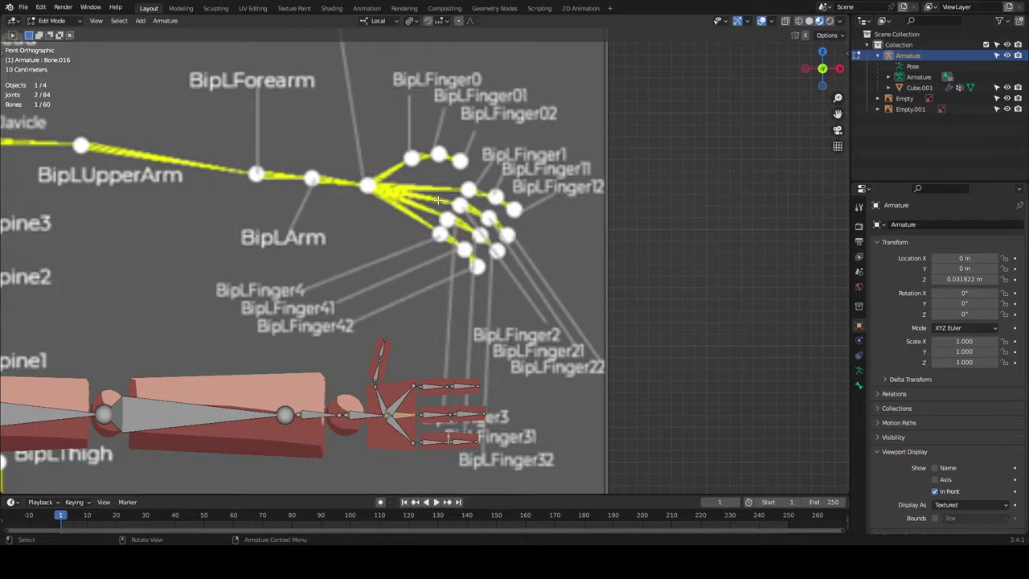
Rename the left palm bone leading to the middle finger as BipLFinger2.
key(F2)
key(ctrl+v)
key(BackSpace)
text(2)
key(ctrl+a)
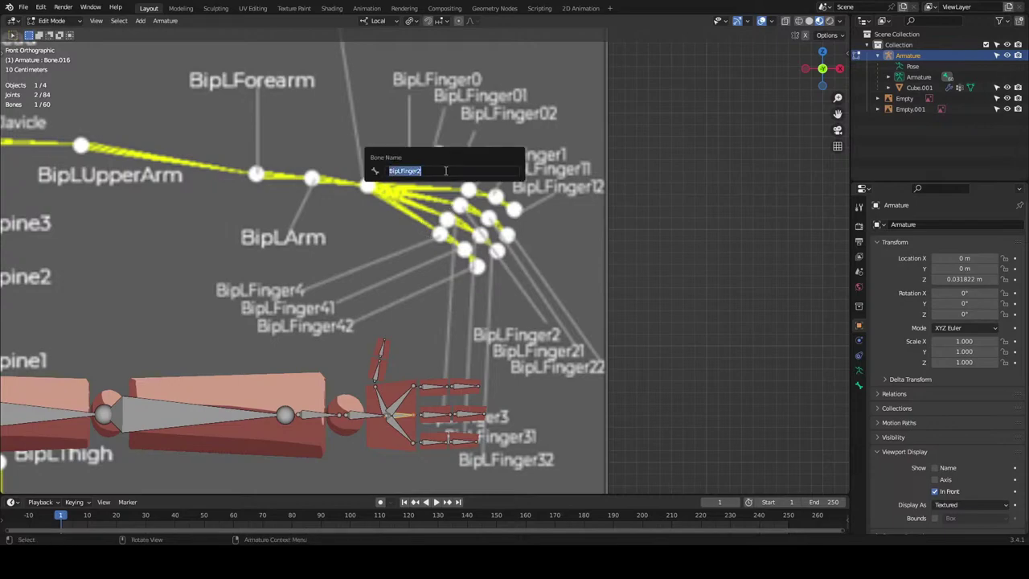
key(Return)
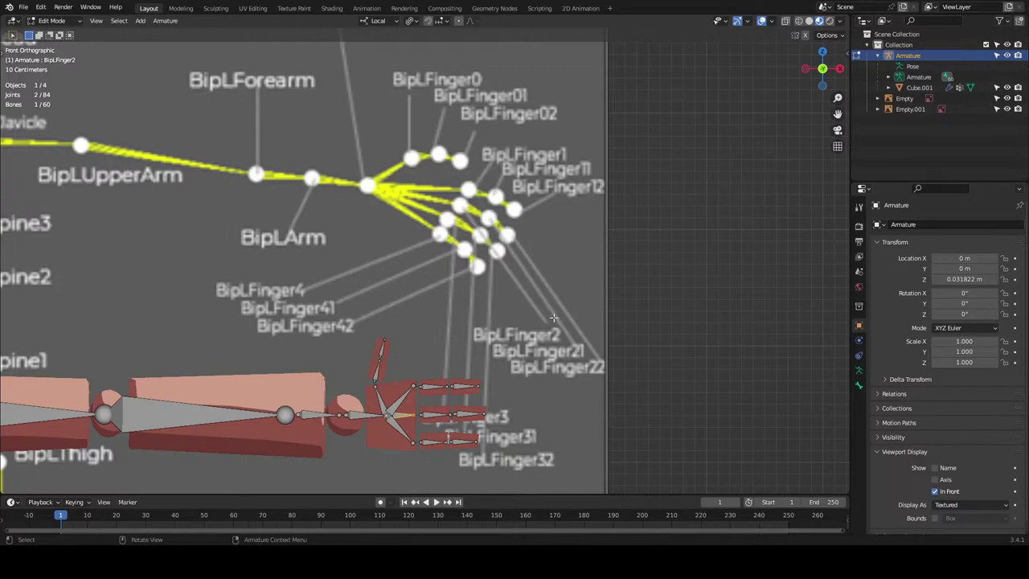
Rename the two left middle finger bones, from base to tip, as BipLFinger21 and BipLFinger22.
click(442, 414)
key(F2)
text(BipLFinger2)
key(Return)
click(466, 416)
key(F2)
text(BipLFinger2)
text(2)
key(Return)
Rename the left palm bone leading to the lowest finger as BipLFinger3 and copy that name.
click(394, 432)
key(F2)
text(BipLFinger2)
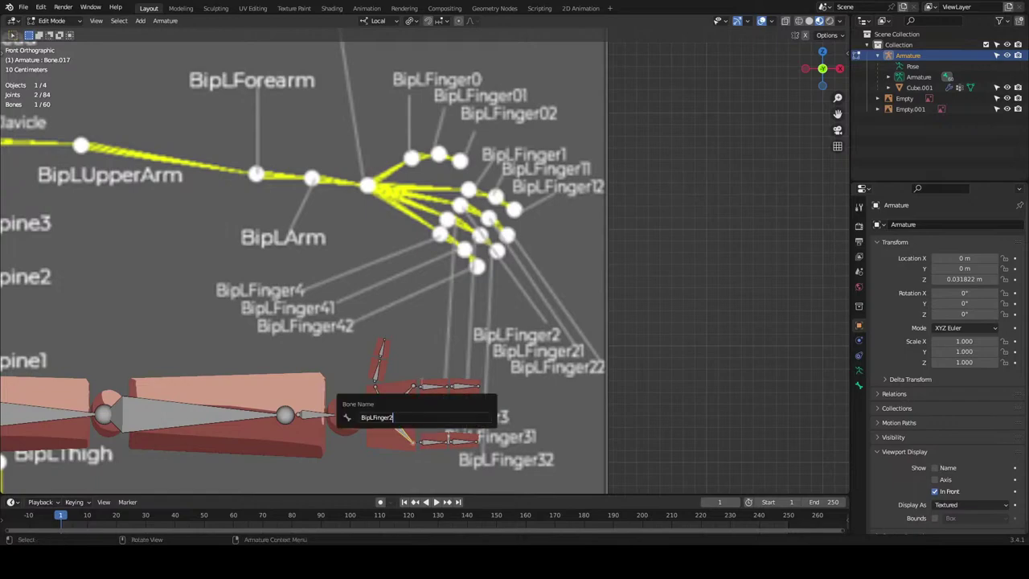
key(ctrl+a)
key(ctrl+c)
key(Return)
Rename the two bones of the lowest left finger, from base to tip, as BipLFinger31 and BipLFinger32, and save the file.
click(433, 442)
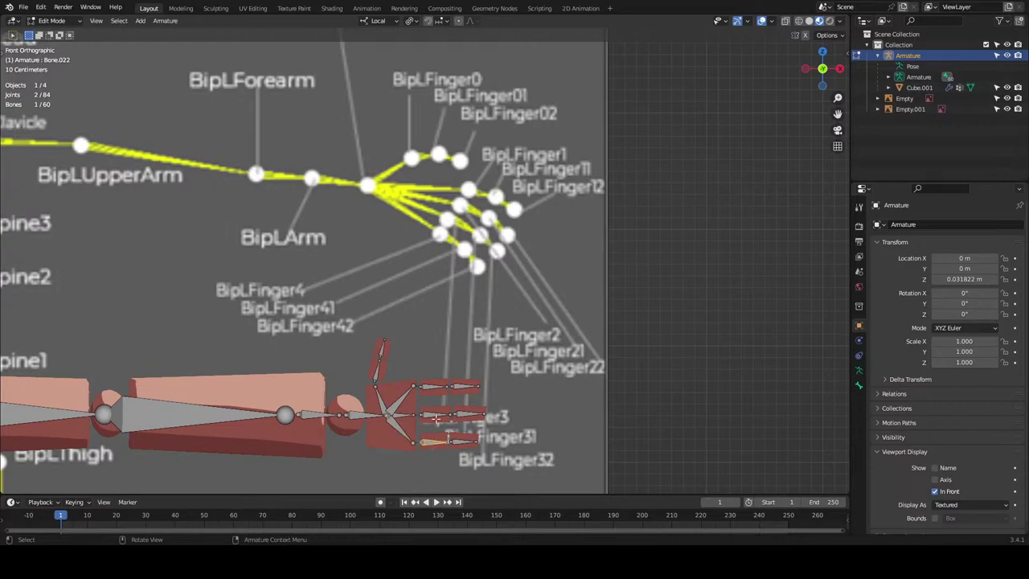
key(F2)
key(ctrl+v)
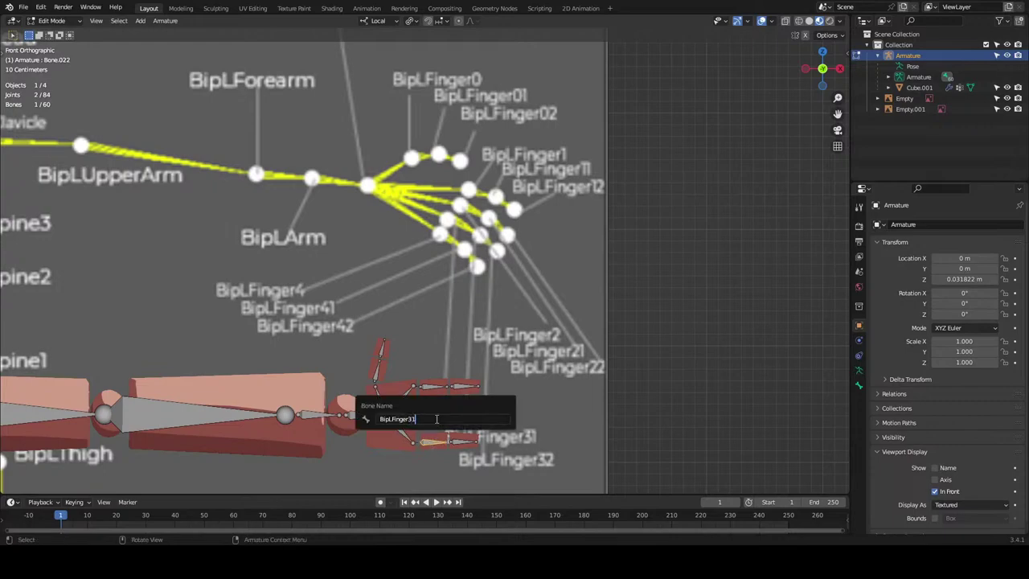
text(1)
key(Return)
click(461, 444)
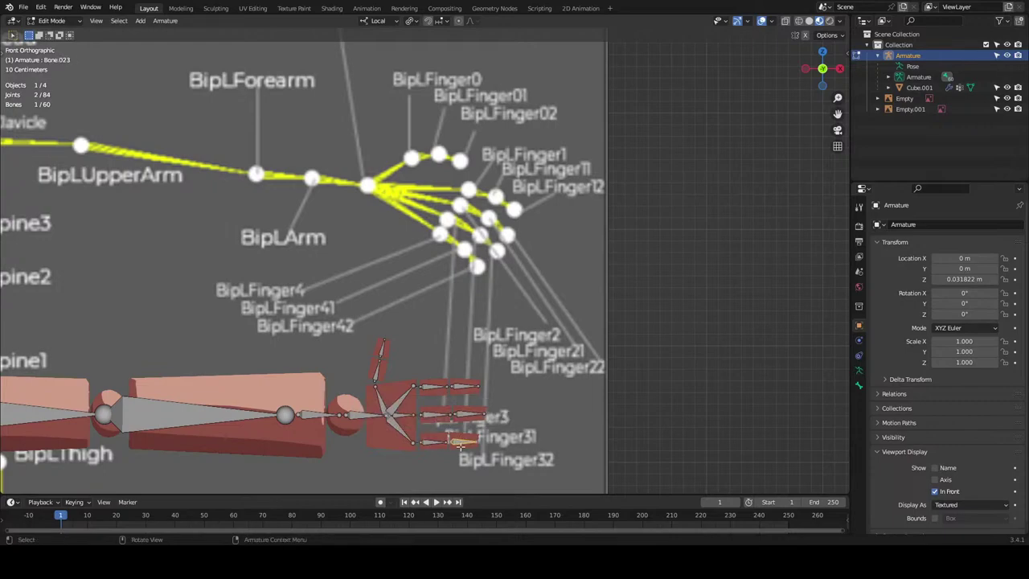
key(F2)
key(ctrl+v)
key(Return)
key(ctrl+s)
Check the names of the left palm bones and of the clavicle and shoulder bones on both sides.
click(402, 416)
click(398, 432)
click(408, 418)
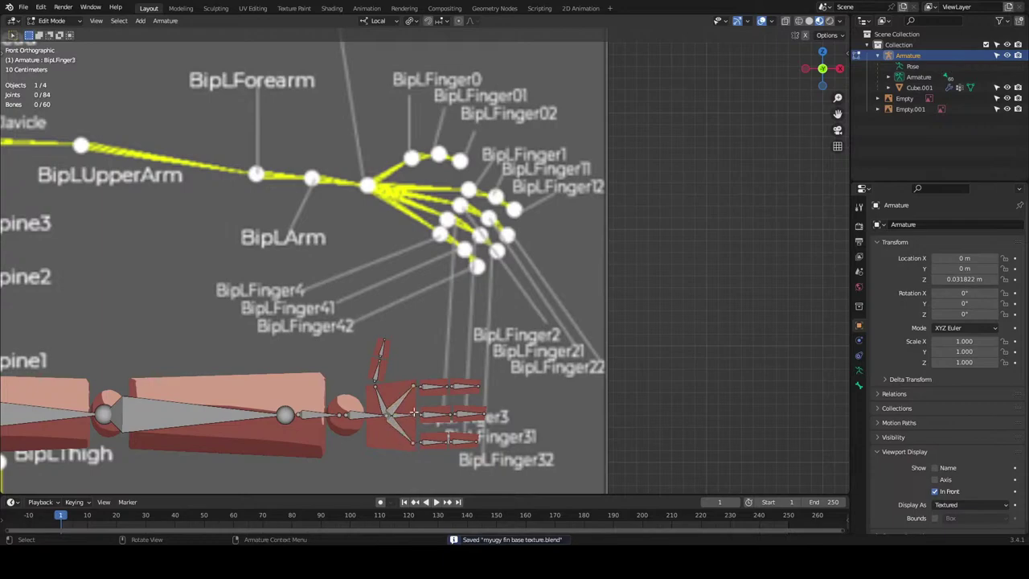
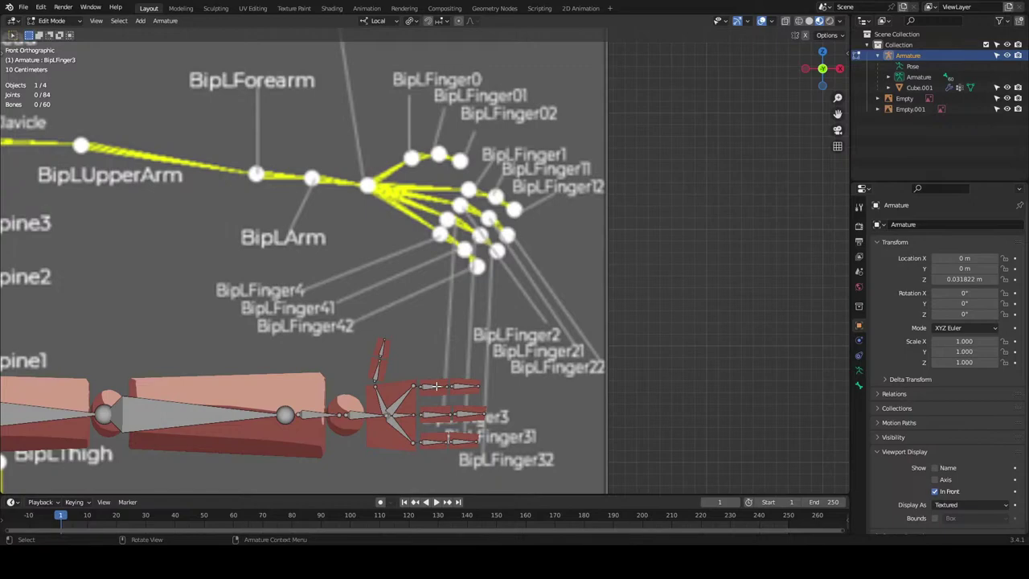
scroll(436, 386, down, 8)
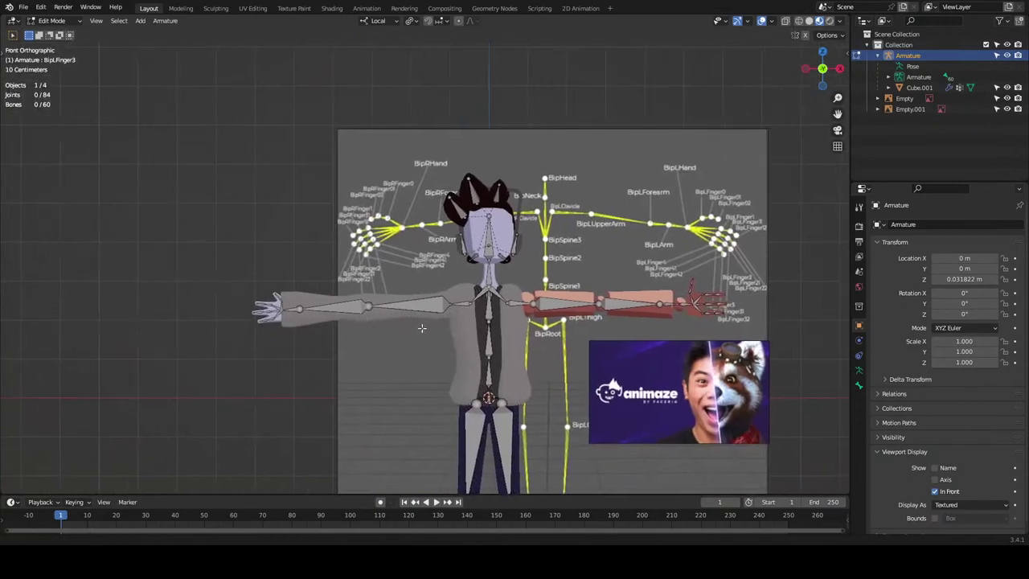
scroll(421, 328, up, 5)
click(273, 344)
scroll(320, 313, down, 3)
scroll(484, 367, up, 3)
click(497, 336)
scroll(497, 336, up, 3)
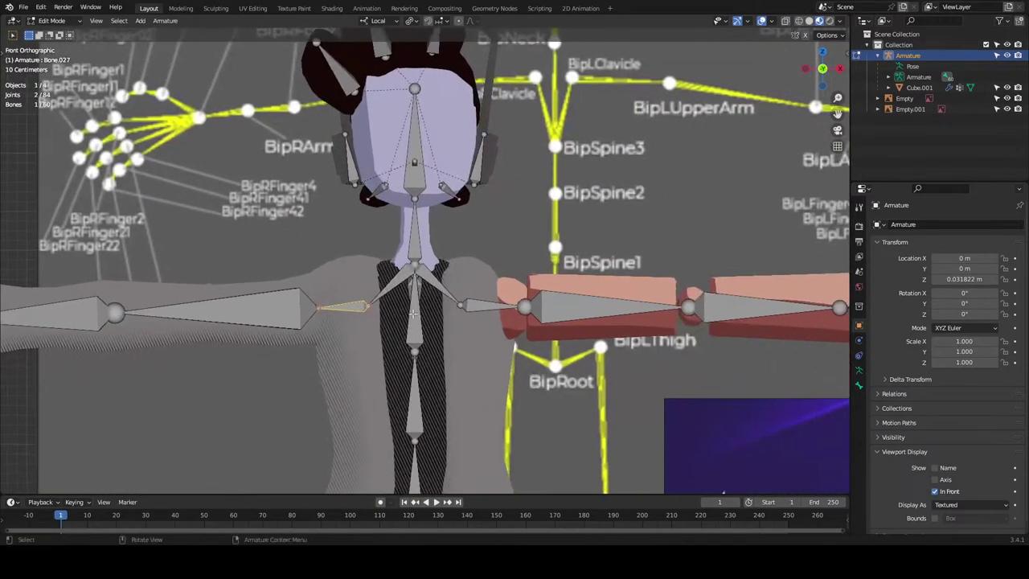
click(393, 289)
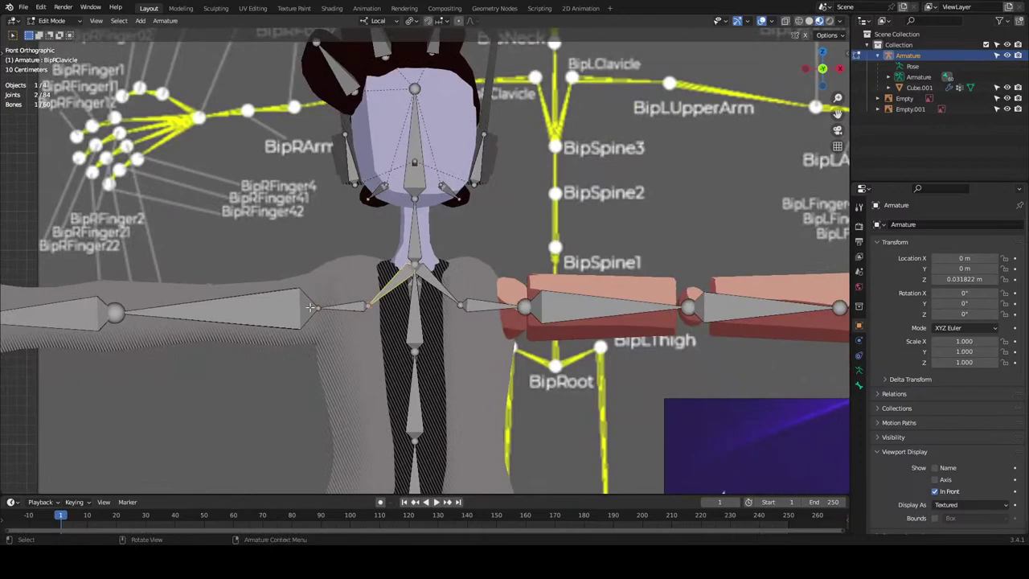
click(441, 283)
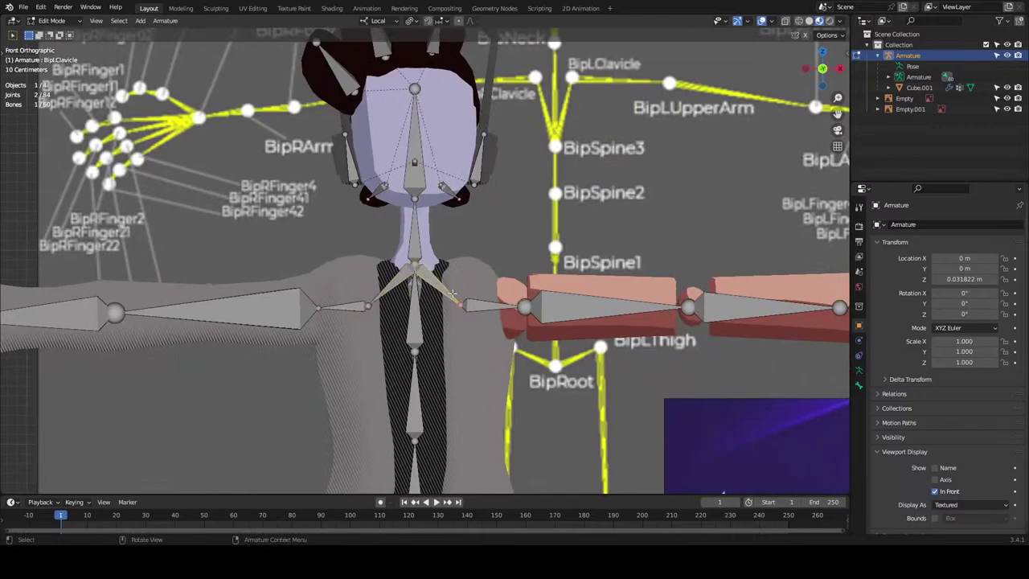
click(487, 307)
Test-rotate the left shoulder bone and the left clavicle in Pose Mode to check how each moves the arm.
click(469, 332)
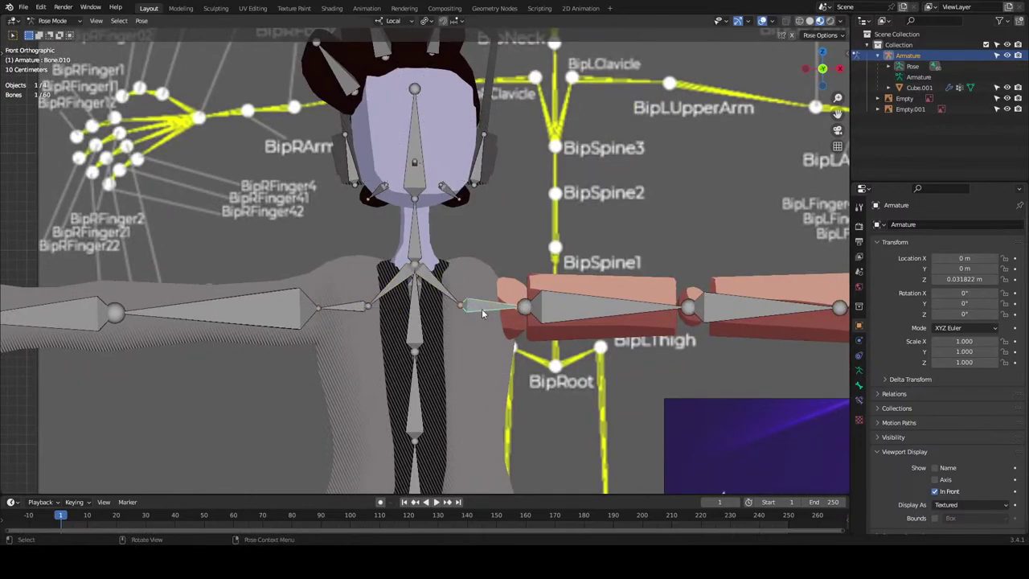
key(r)
right_click(457, 317)
click(445, 295)
key(r)
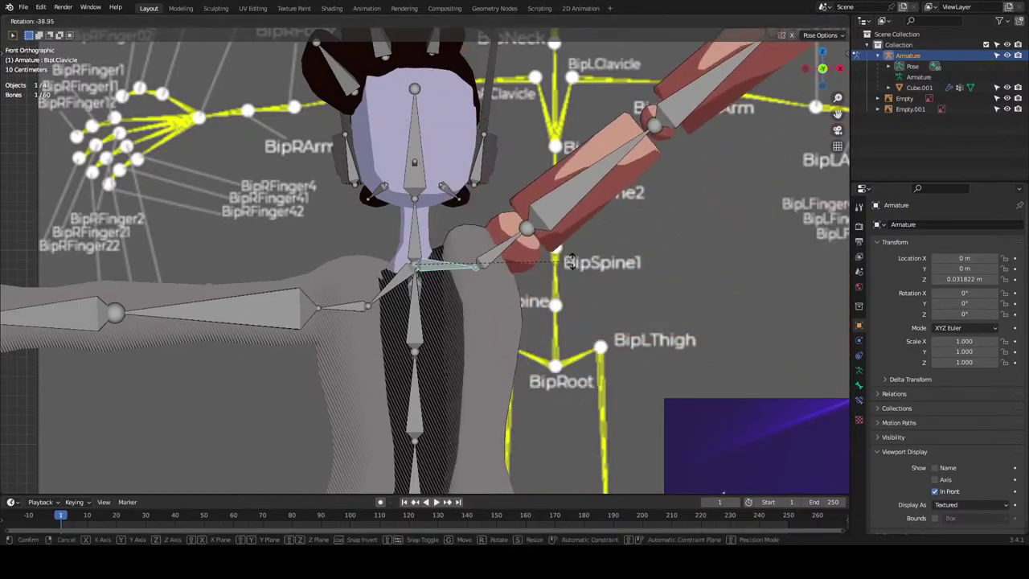
right_click(475, 326)
click(490, 310)
scroll(489, 312, up, 2)
shift+middle_drag(543, 354, 428, 364)
click(350, 319)
key(r)
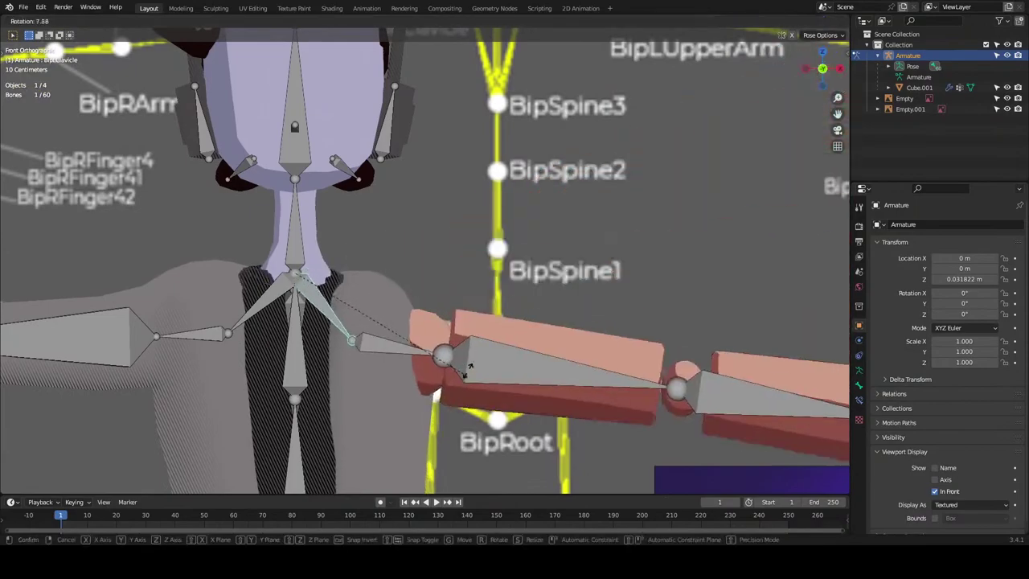
key(Escape)
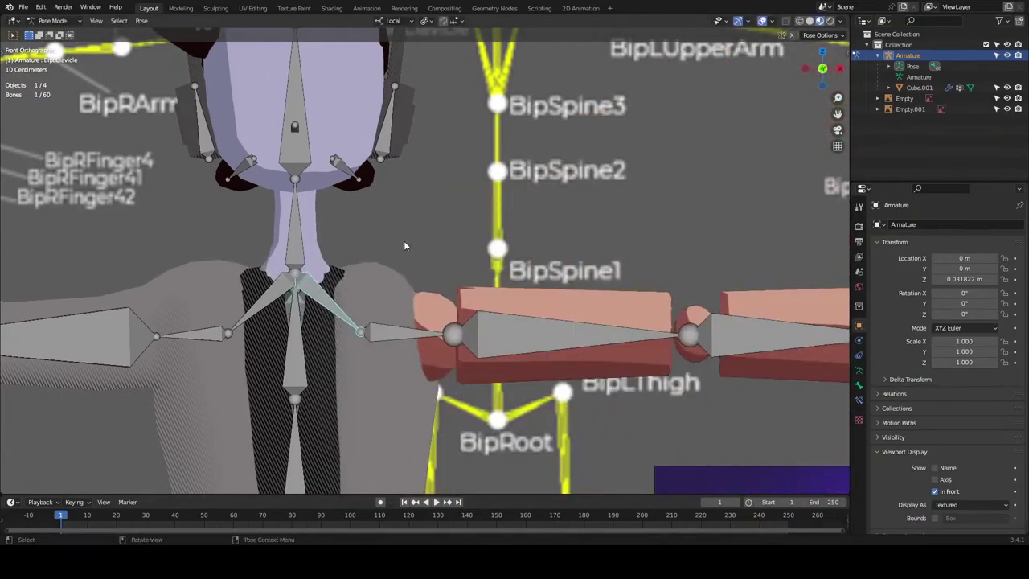
key(r)
key(Escape)
Test-rotate the BipSpine3 bone from a side view to check how the upper body follows.
shift+middle_drag(292, 323, 405, 302)
scroll(368, 324, down, 2)
scroll(369, 324, down, 1)
click(385, 271)
scroll(376, 284, down, 3)
click(410, 308)
key(r)
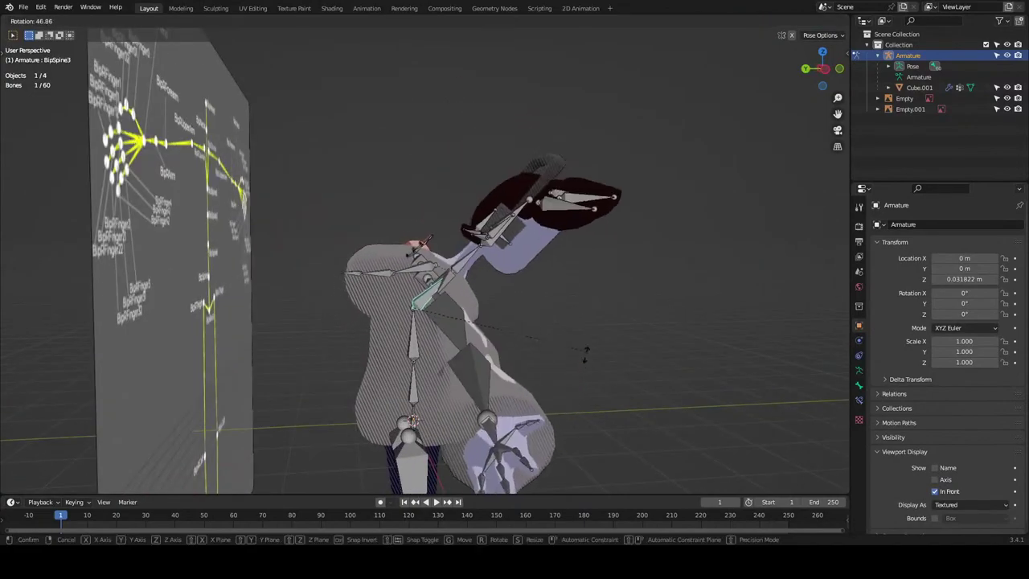
key(x)
right_click(539, 360)
Test-rotate the first bone of the chain behind the upper back about its local X axis.
click(389, 277)
key(r)
key(x)
key(x)
right_click(505, 251)
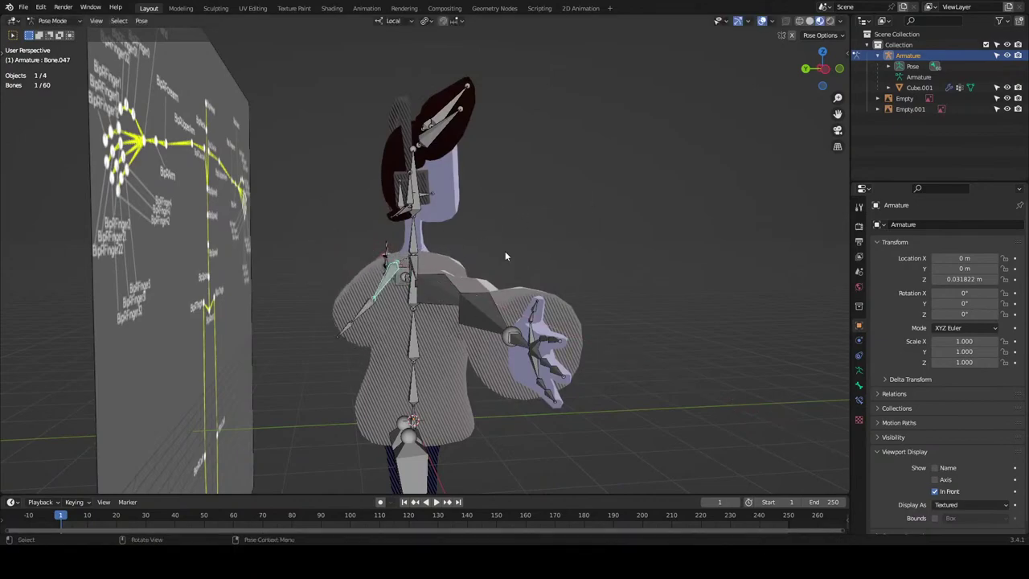
scroll(504, 250, up, 4)
key(r)
key(x)
key(x)
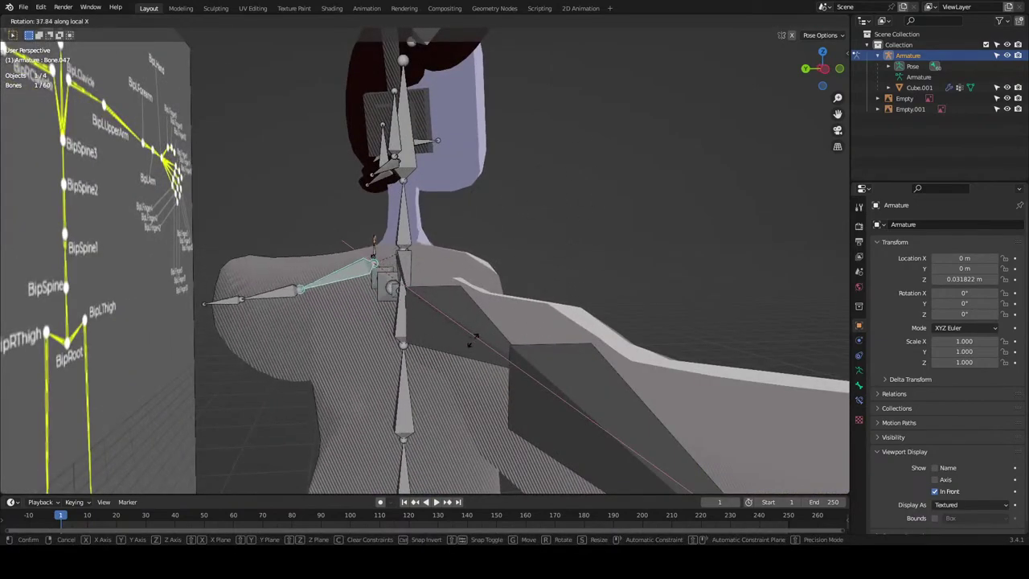
click(412, 304)
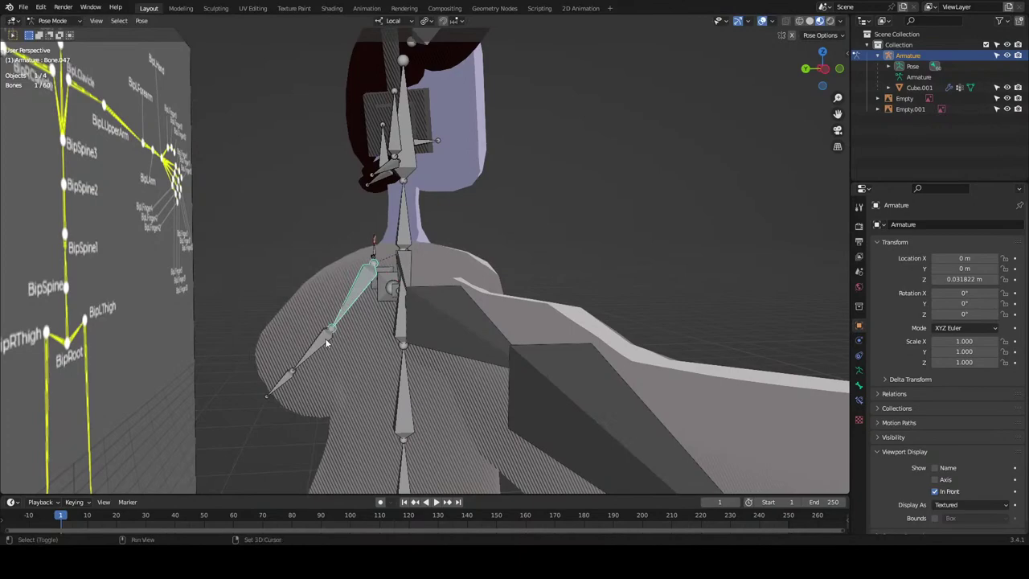
Save the file and delete the three-bone chain behind the upper back in Edit Mode.
key(Tab)
key(ctrl+s)
shift+click(301, 358)
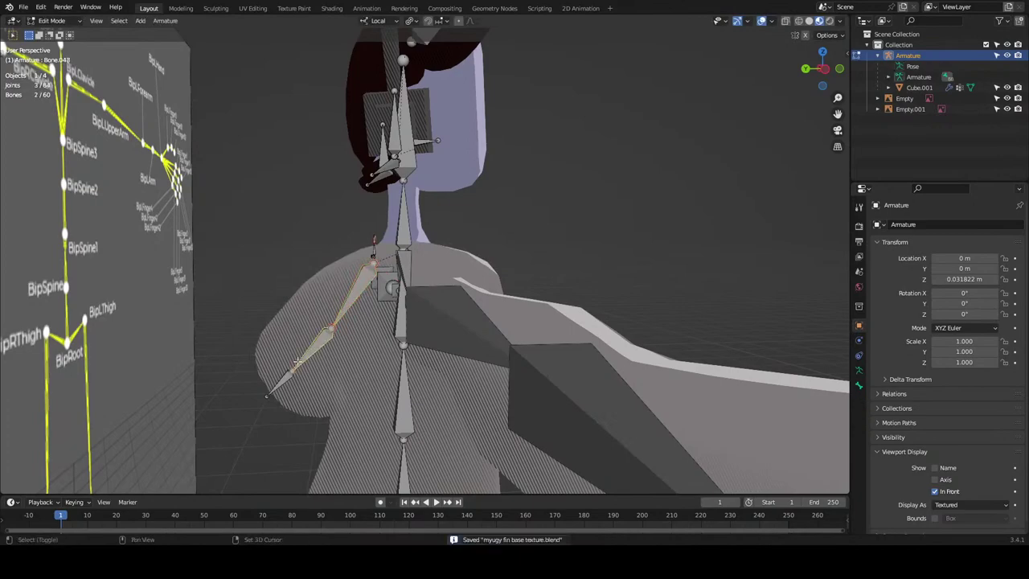
key(x)
click(287, 376)
Test-rotate the BipSpine3 bone freely and about its local X axis with the back chain deleted.
key(ctrl+Tab)
click(387, 334)
key(ctrl+Tab)
click(400, 326)
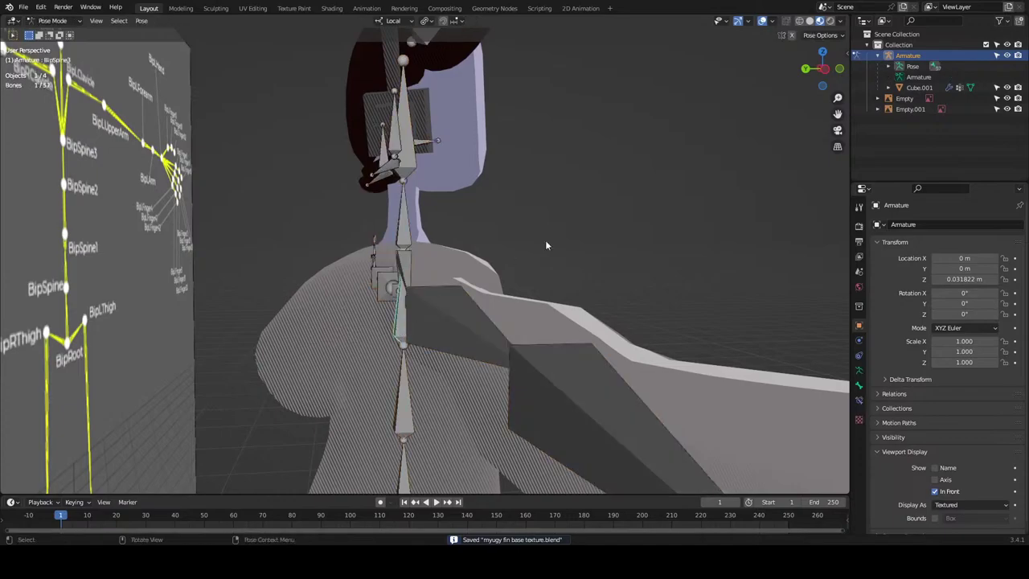
key(r)
key(Escape)
key(r)
key(Escape)
click(405, 328)
key(r)
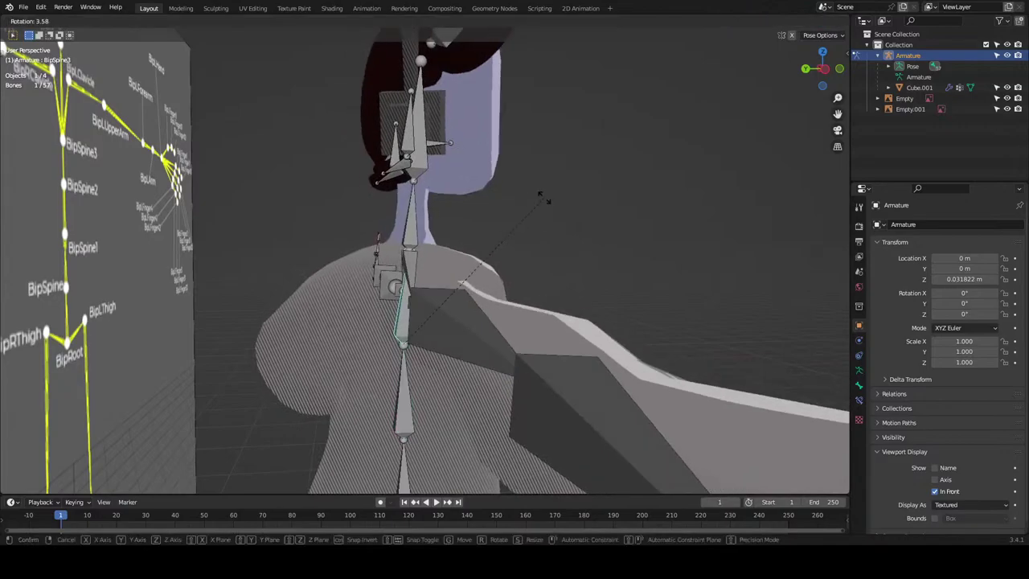
key(x)
right_click(535, 253)
middle_drag(535, 252, 470, 272)
scroll(469, 274, down, 2)
key(r)
key(x)
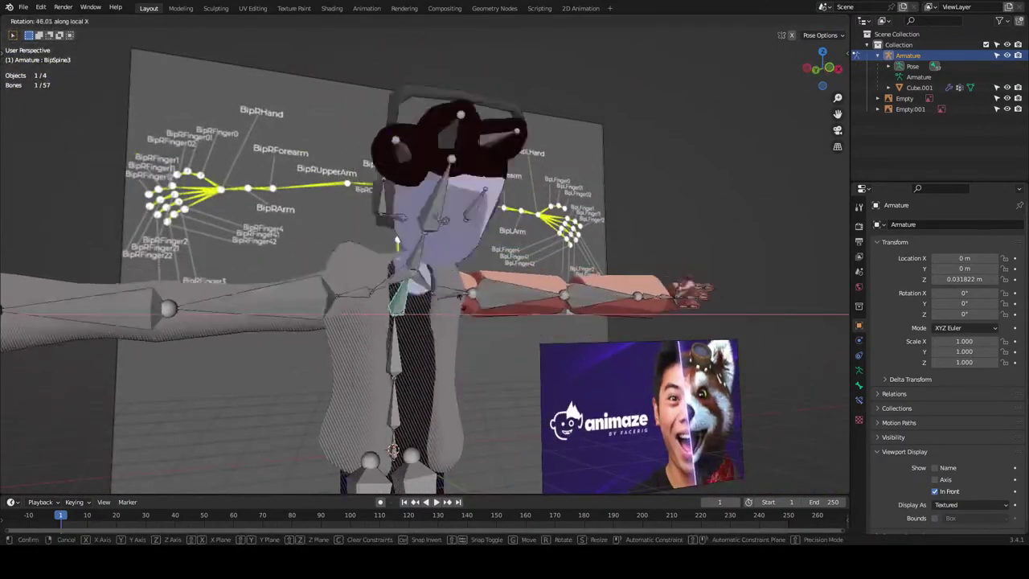
key(Escape)
Test-rotate the neck bone about its local X axis, select the head bone, and save the file.
middle_drag(434, 256, 400, 249)
click(399, 248)
key(r)
key(x)
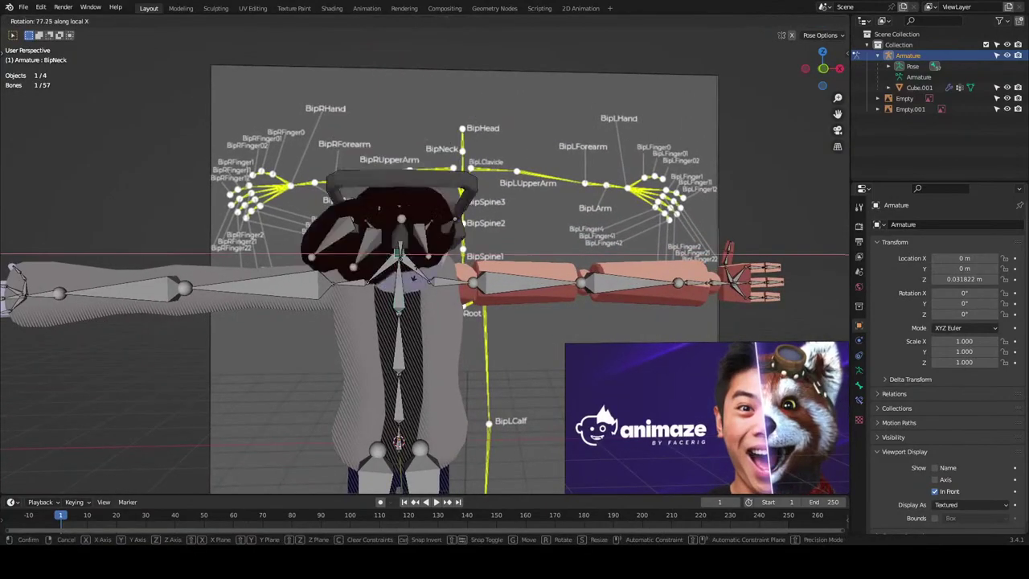
right_click(470, 146)
middle_drag(471, 146, 414, 158)
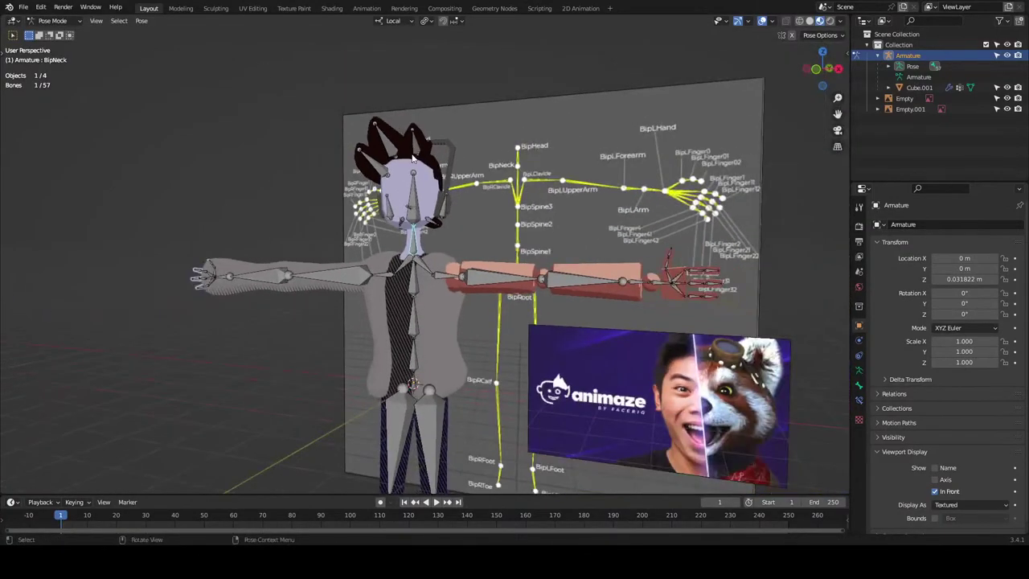
middle_drag(445, 199, 474, 194)
click(427, 193)
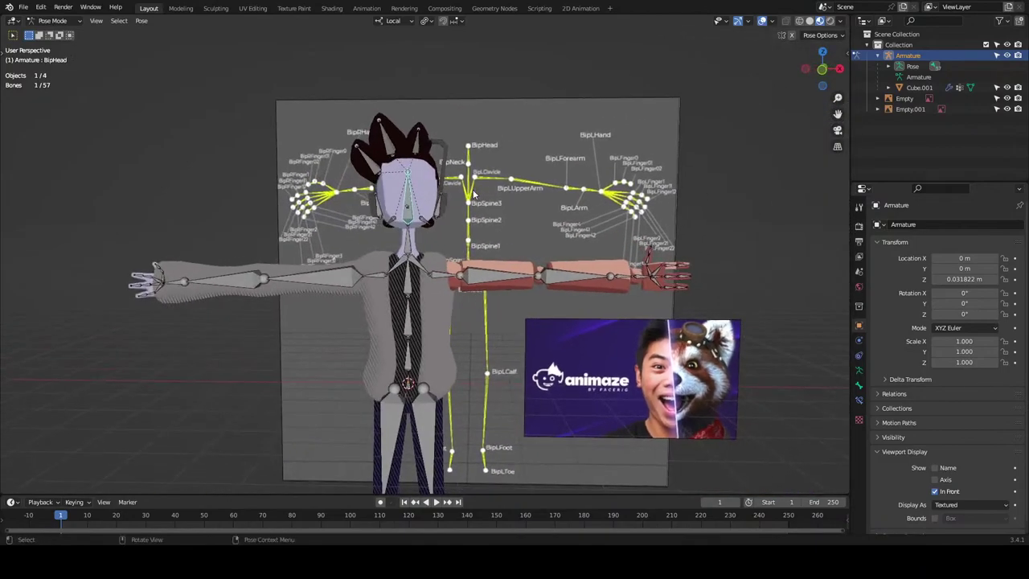
scroll(411, 244, up, 3)
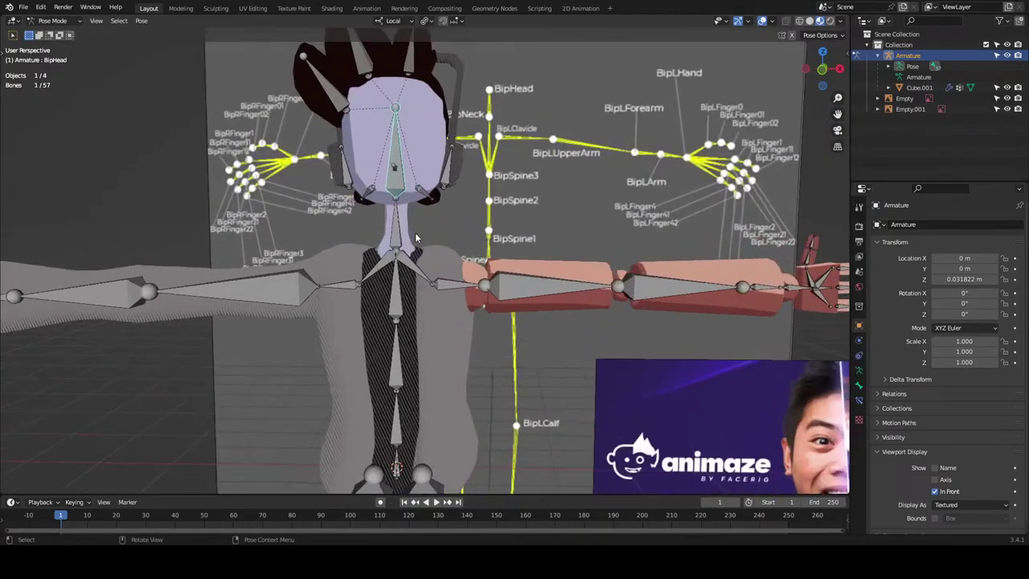
key(ctrl+s)
Check the right shoulder bone and test-rotate the right upper arm bone.
click(338, 285)
shift+middle_drag(396, 275, 434, 291)
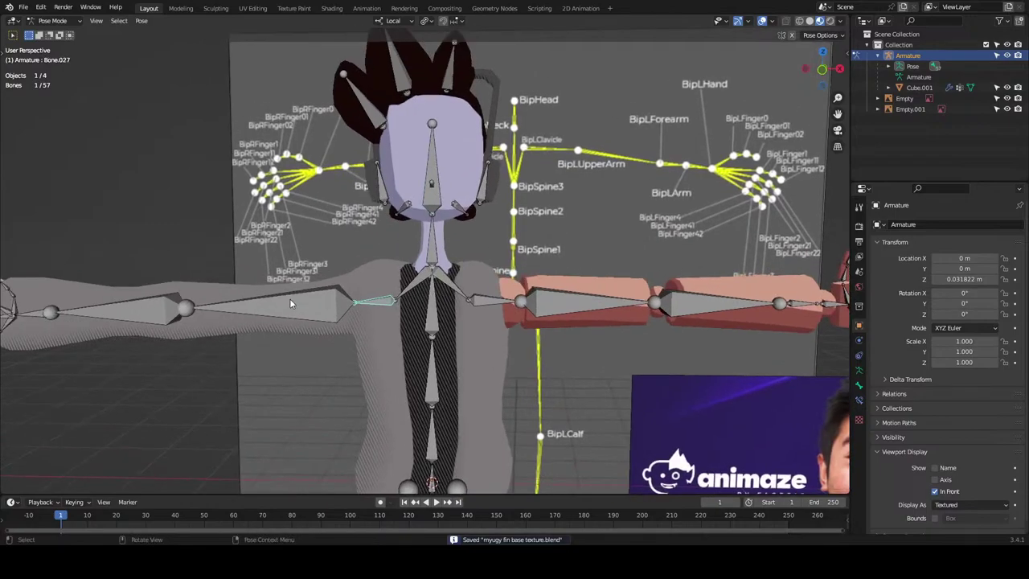
click(292, 303)
key(r)
right_click(494, 394)
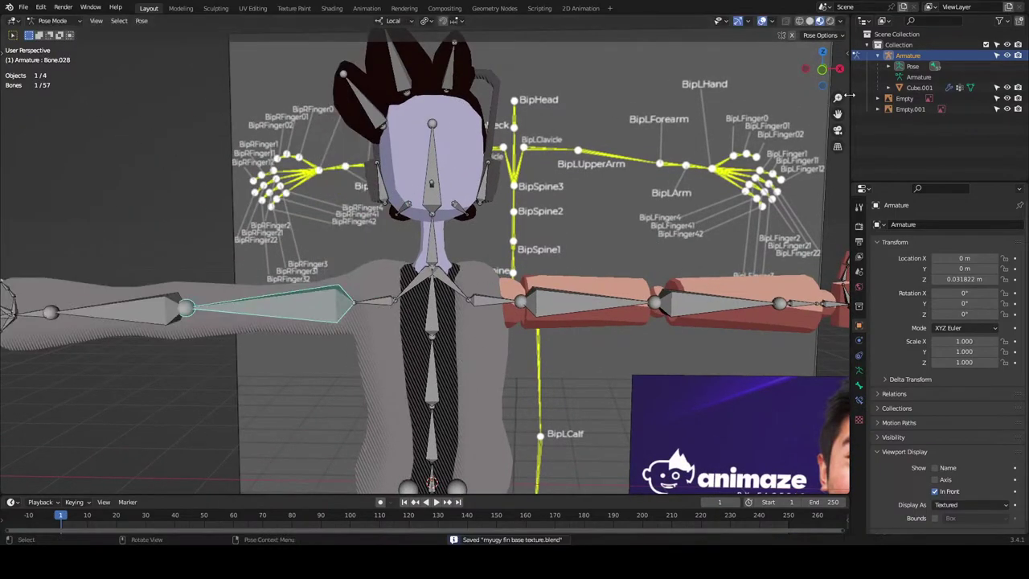
Move the bone naming chart along its local X axis toward the character's right arm in front view.
click(828, 76)
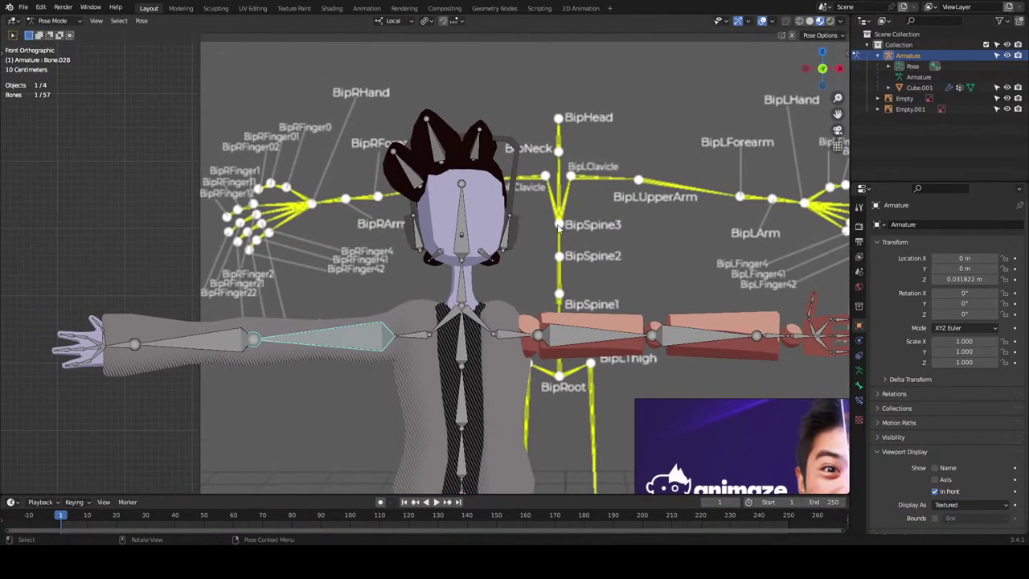
key(ctrl+Tab)
click(904, 99)
key(g)
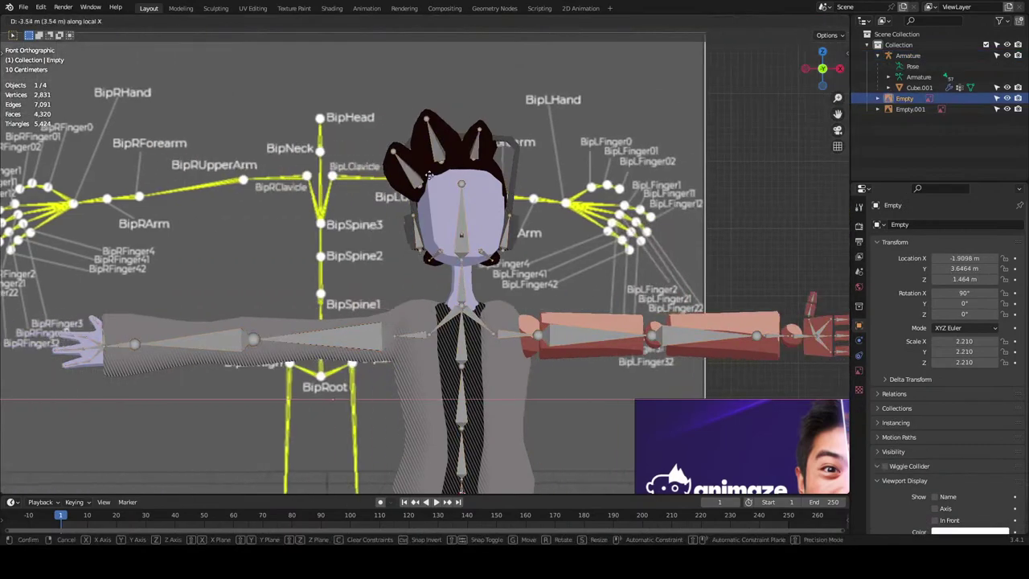
click(468, 180)
Rename the right upper arm bone as BipRUpperArm in Edit Mode.
click(350, 335)
scroll(349, 335, up, 2)
key(Tab)
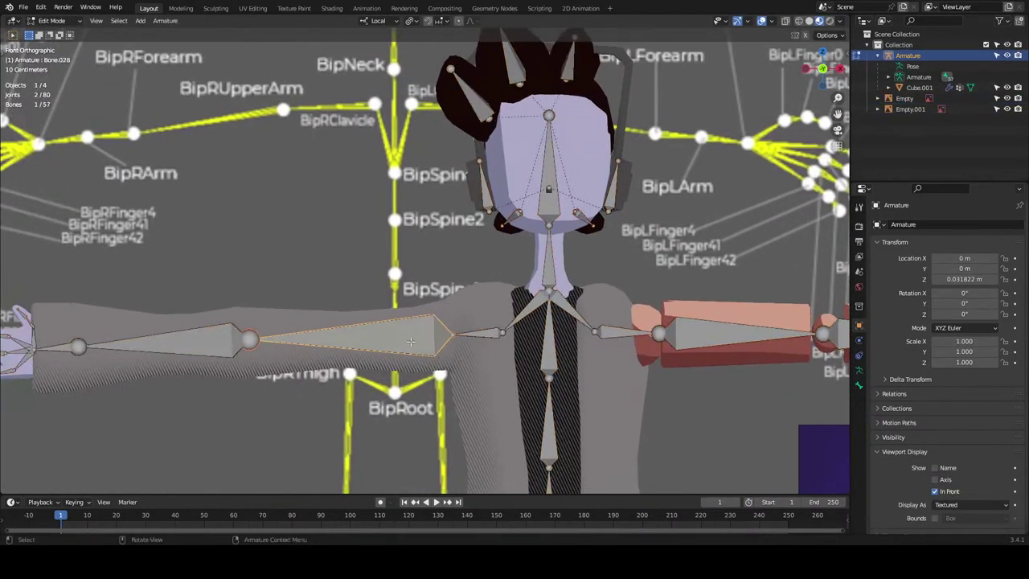
scroll(394, 219, down, 1)
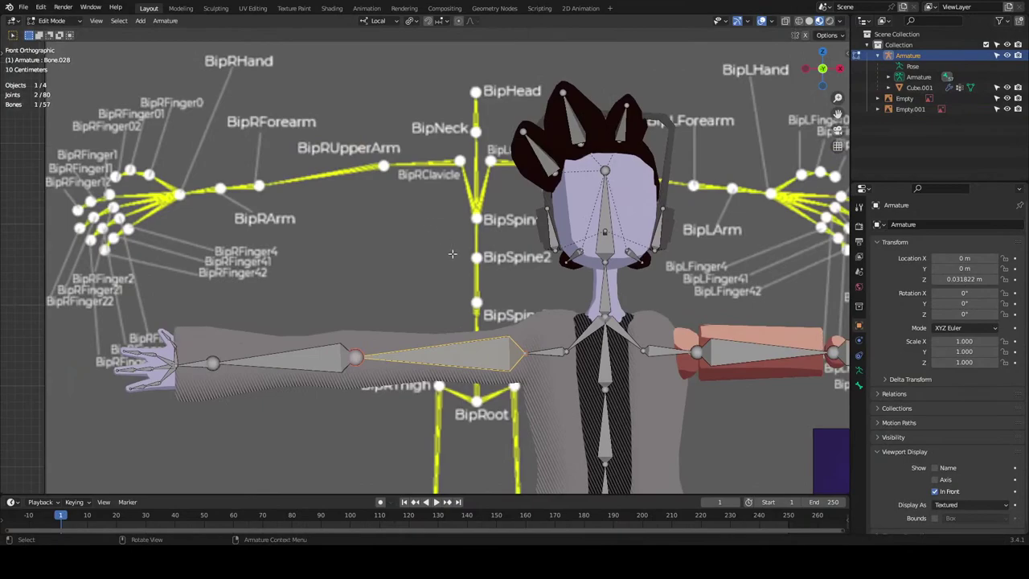
key(F2)
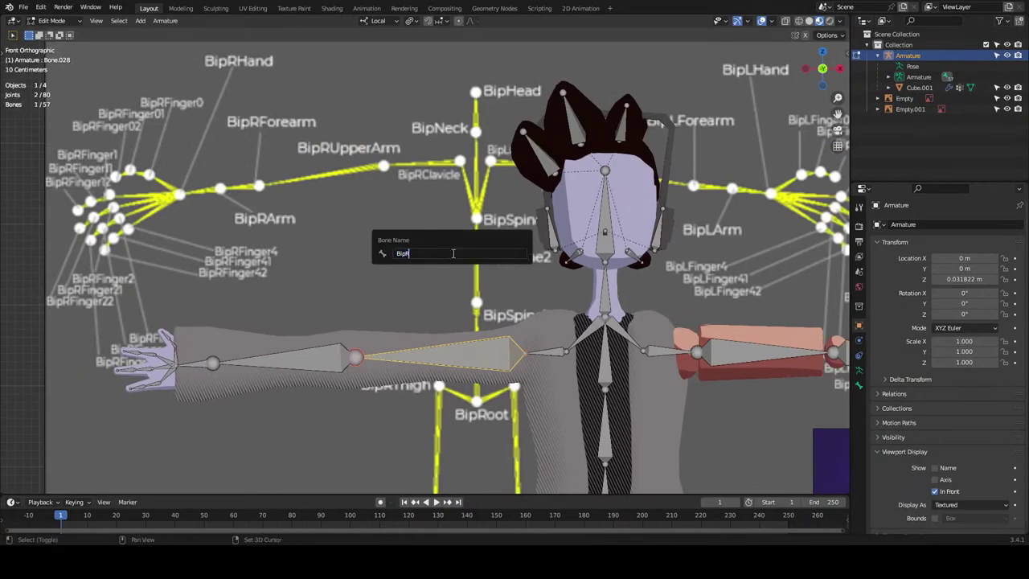
text(BipRUpperArm)
key(Return)
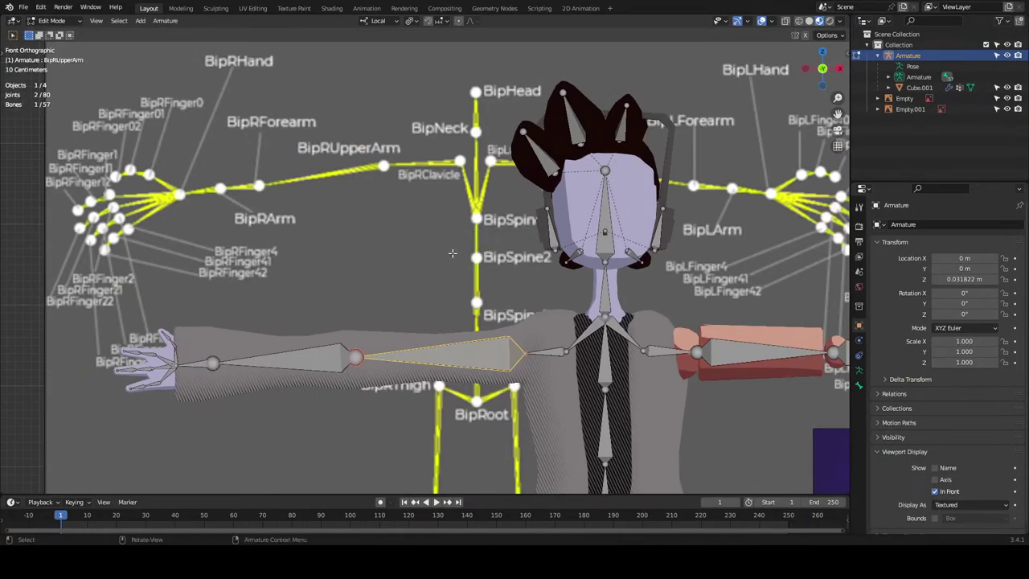
Rename the right forearm bone, between the elbow and the wrist joint, as BipRForearm.
shift+middle_drag(350, 253, 390, 248)
click(346, 355)
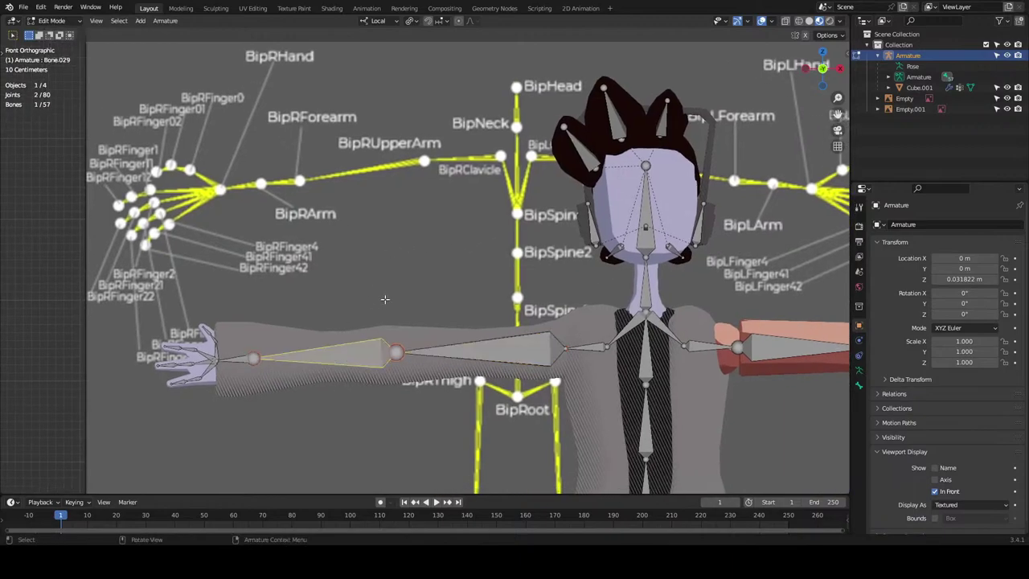
key(F2)
text(BipRForem)
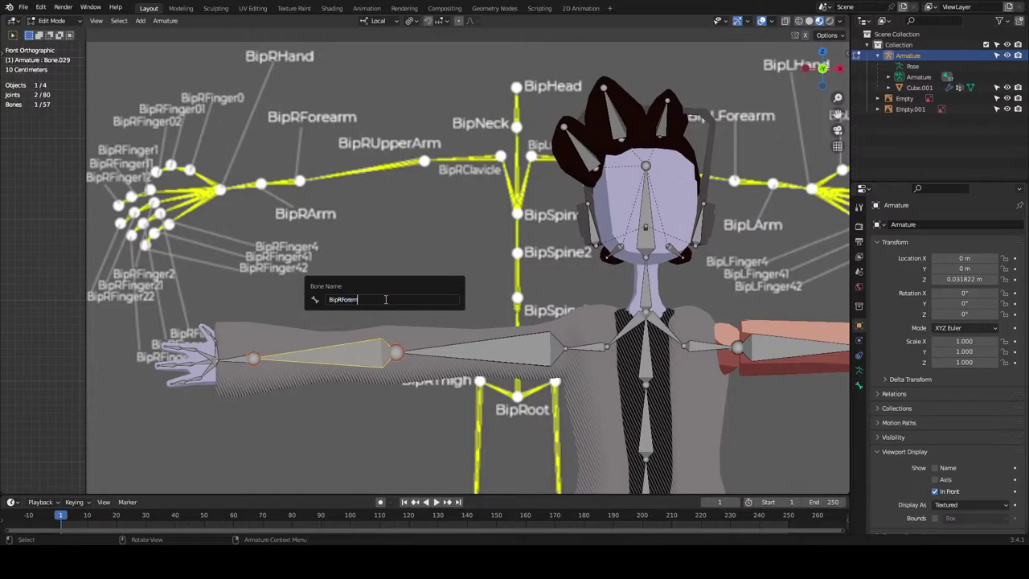
key(Return)
click(463, 353)
scroll(334, 370, up, 1)
click(322, 372)
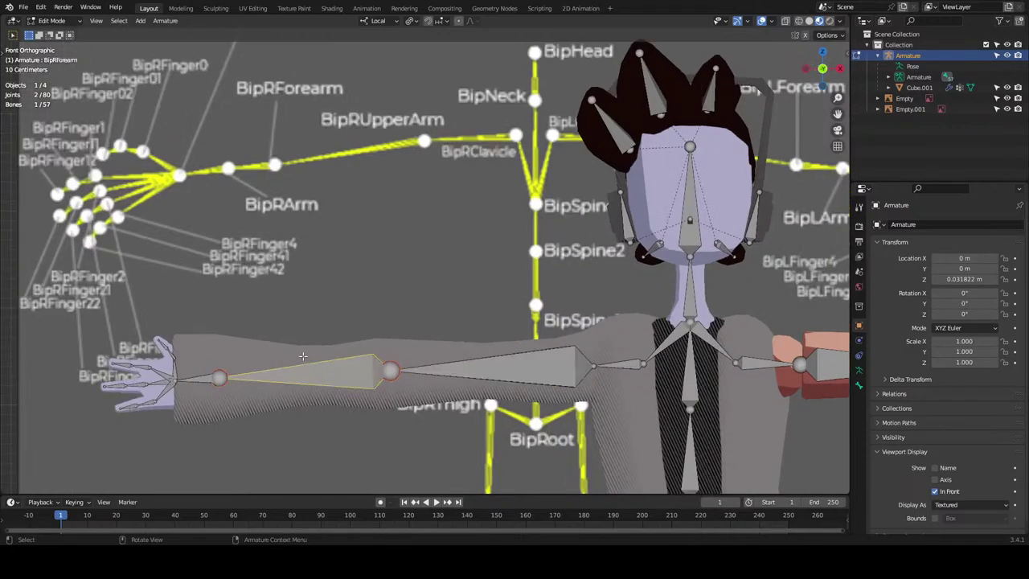
scroll(326, 382, up, 1)
key(F2)
key(Return)
click(344, 344)
key(g)
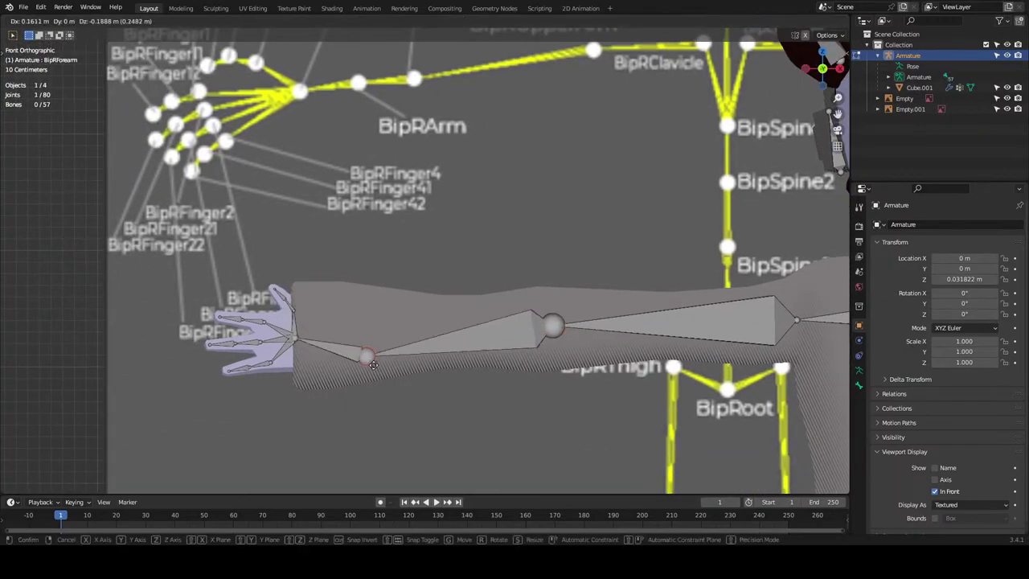
right_click(371, 336)
Duplicate the short bone at the right wrist and place the copy along X beside it, toward the elbow.
scroll(371, 336, up, 1)
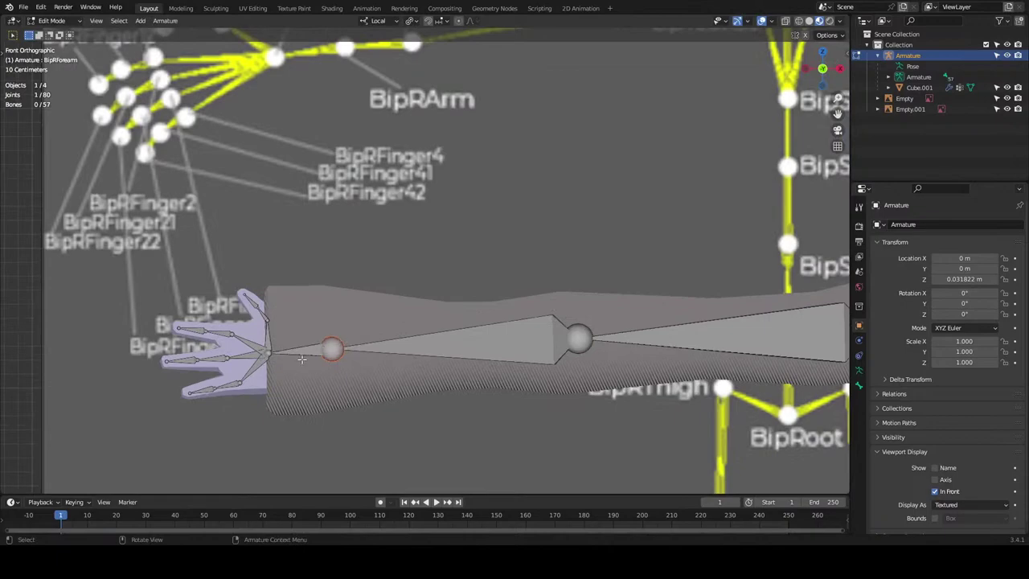
key(e)
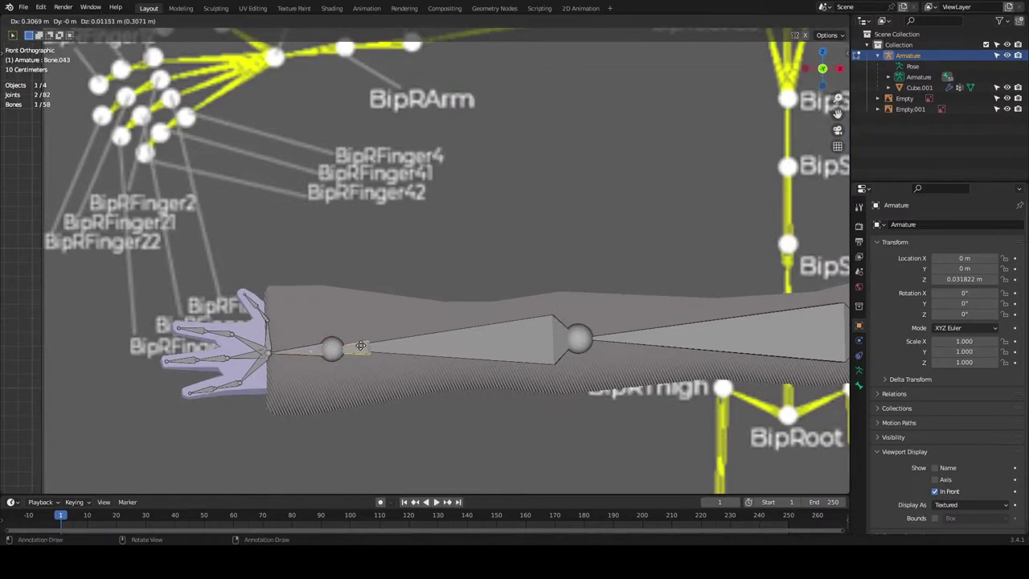
key(x)
click(382, 341)
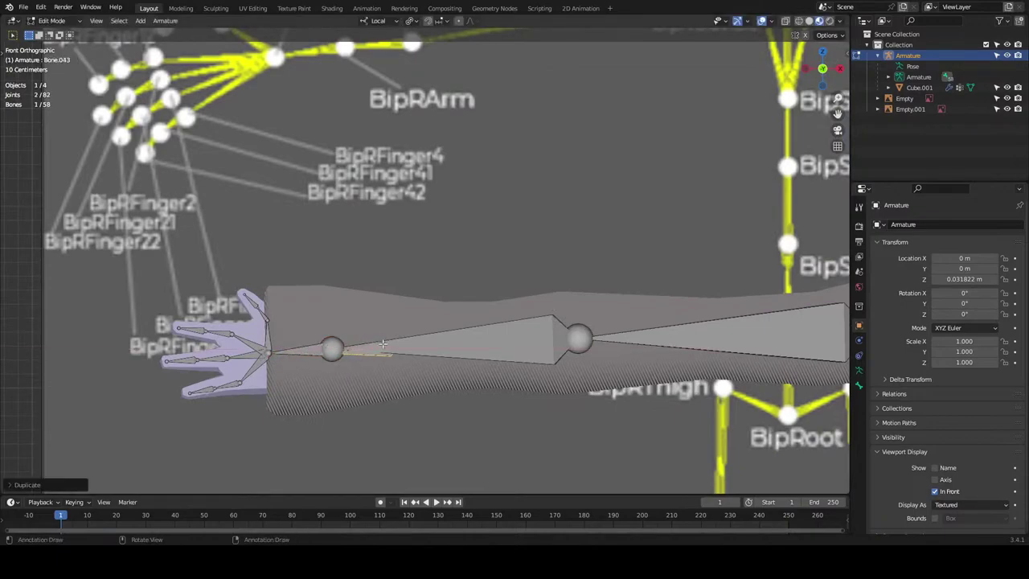
Shorten the right forearm bone by moving its wrist end about 0.5 m along local X to the duplicated bone.
click(331, 350)
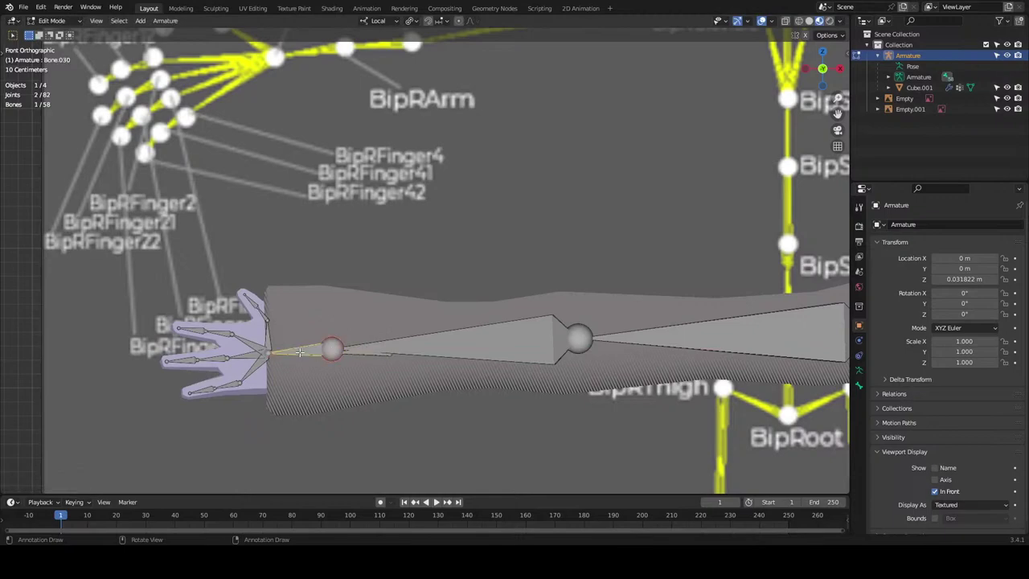
click(333, 347)
key(e)
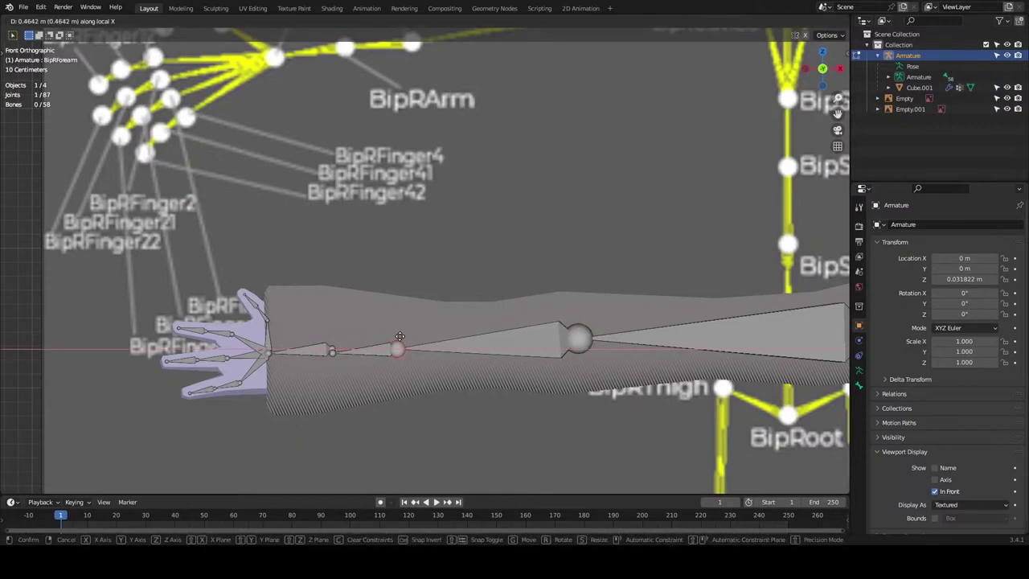
click(406, 338)
Align the duplicated bone's outer joint with the short wrist bone and select the forearm's end joint.
click(363, 353)
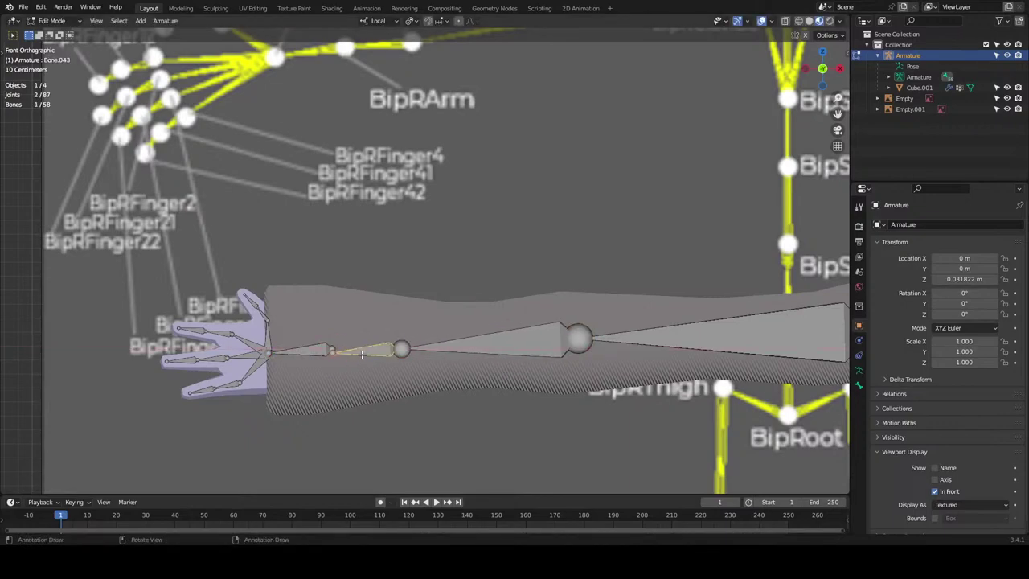
click(331, 351)
key(g)
shift+click(347, 325)
click(391, 353)
click(398, 351)
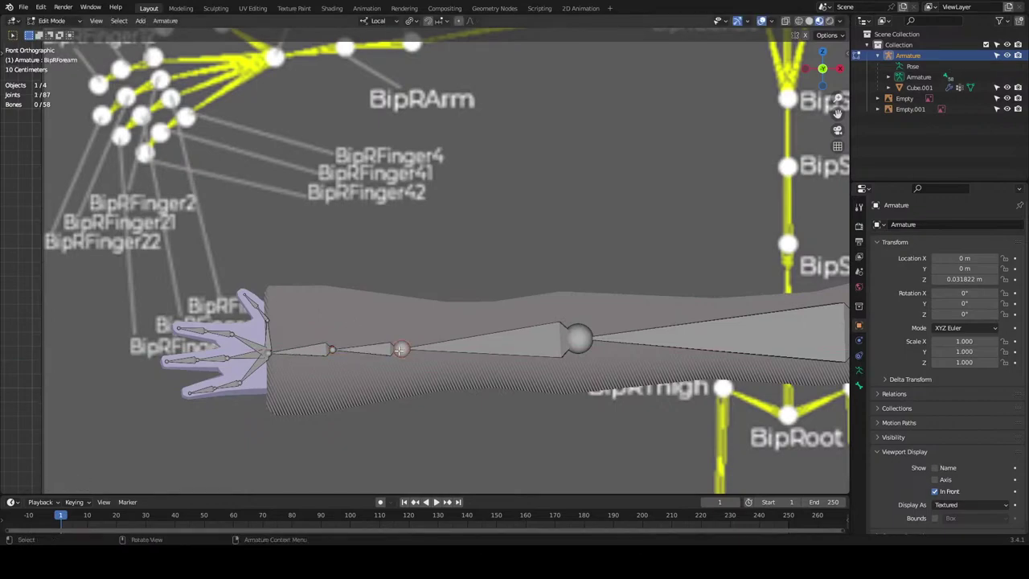
Parent the duplicated right wrist bone to the right forearm bone with Keep Offset.
shift+click(451, 349)
key(ctrl+p)
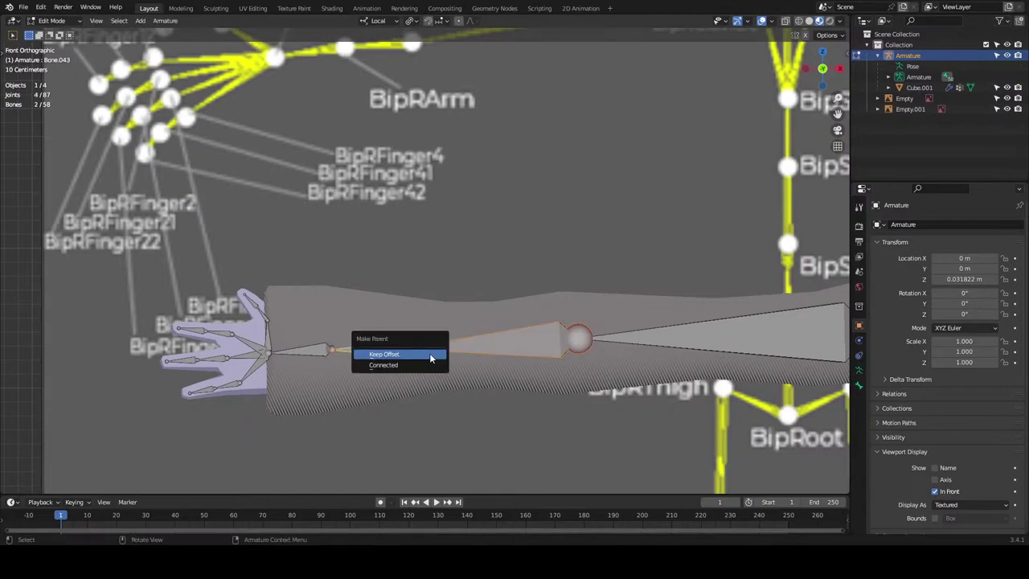
click(430, 358)
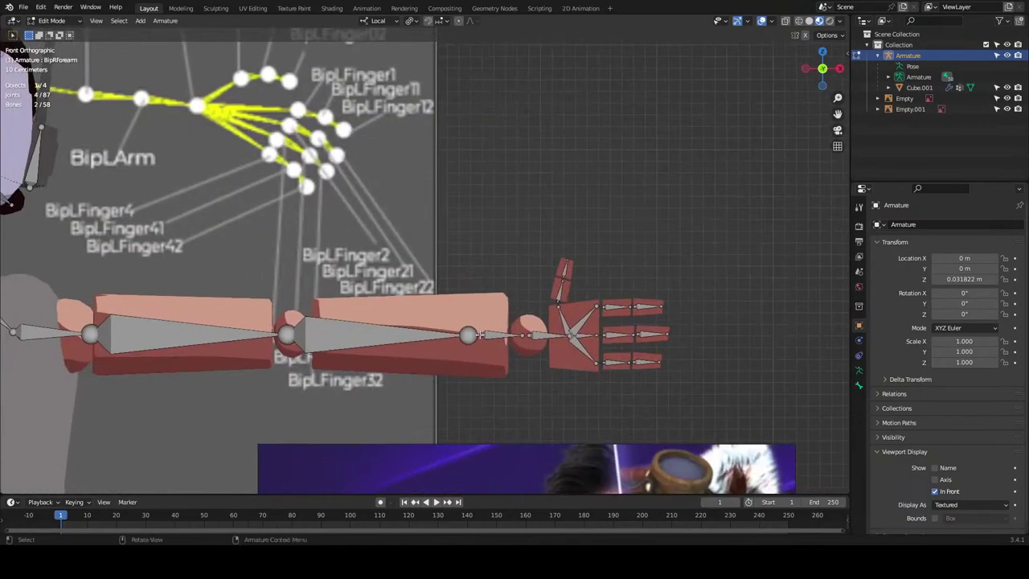
Test the left forearm in Pose Mode with cancelled trial moves and a trial rotation to see what follows it.
key(ctrl+Tab)
click(396, 420)
click(496, 331)
key(g)
right_click(489, 361)
key(g)
right_click(529, 357)
key(r)
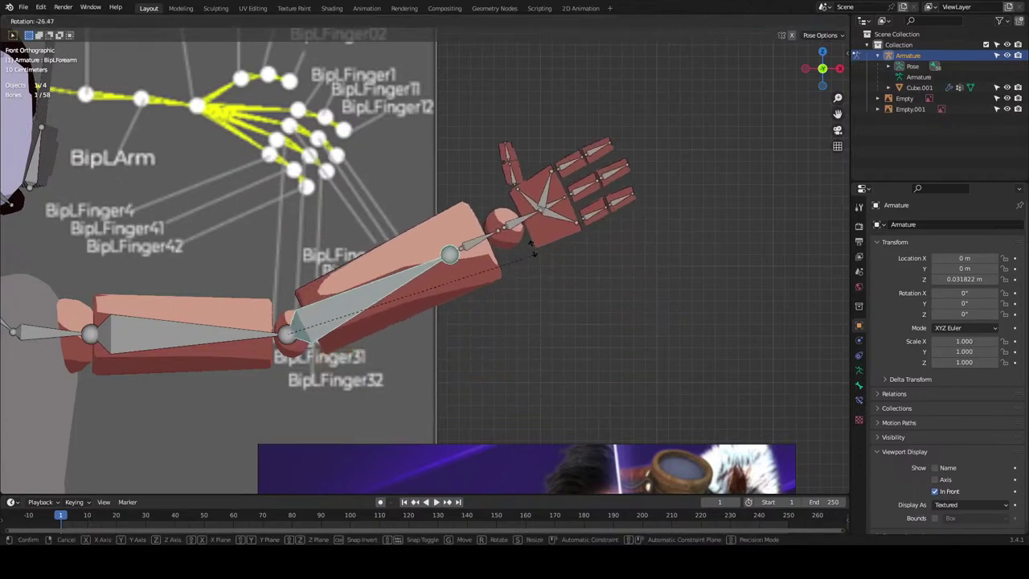
right_click(539, 347)
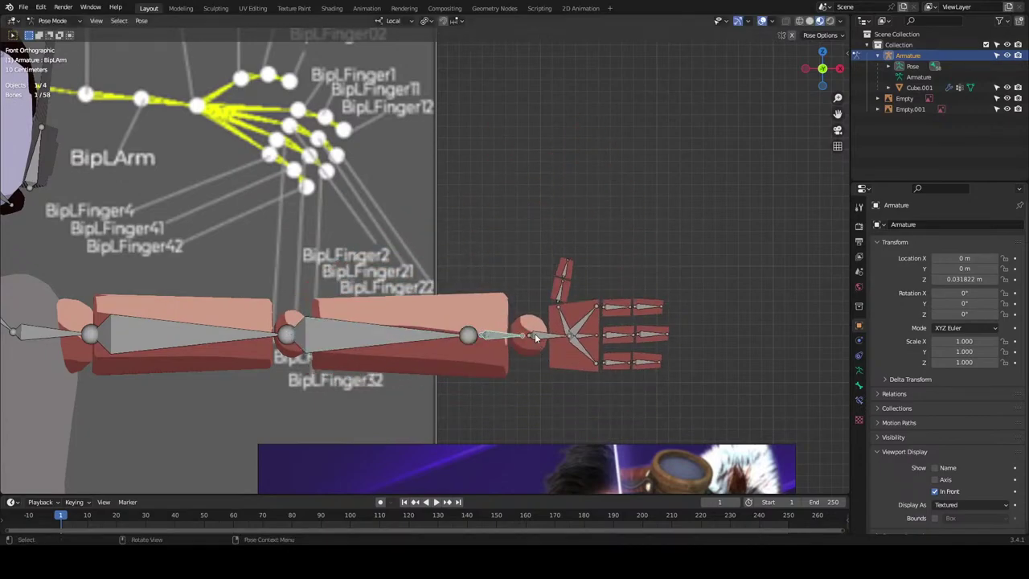
Test BipLArm with a cancelled trial move and rotation to check whether the left hand follows.
click(534, 337)
key(g)
right_click(552, 297)
key(r)
right_click(498, 353)
Check BipLArm's attachment to its neighbouring bones in Edit Mode with a cancelled trial move.
scroll(530, 362, up, 3)
key(Tab)
click(560, 386)
middle_drag(676, 435, 636, 422)
key(g)
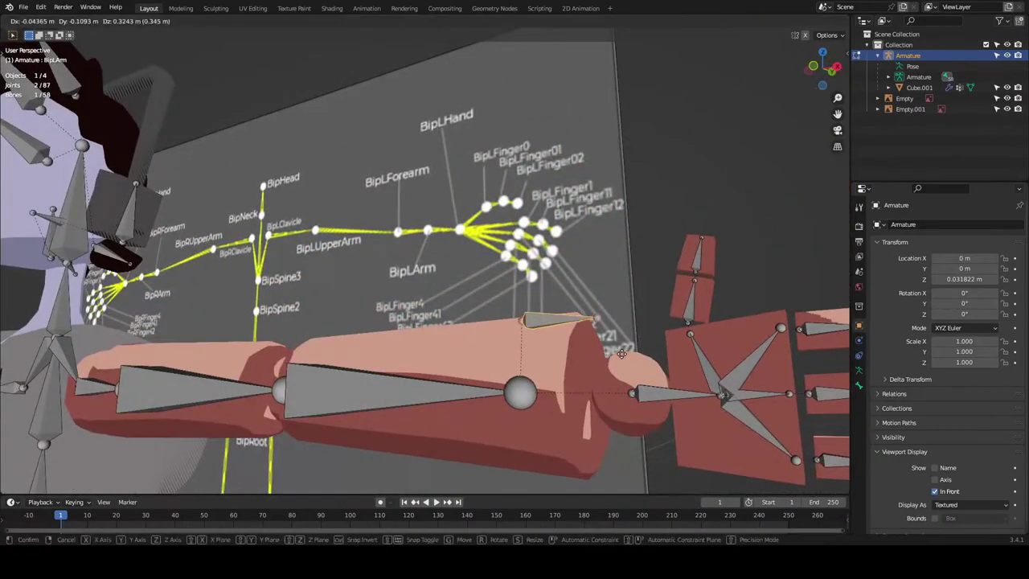
right_click(635, 367)
Parent the left hand bone to BipLArm in front view, keeping its offset.
click(815, 67)
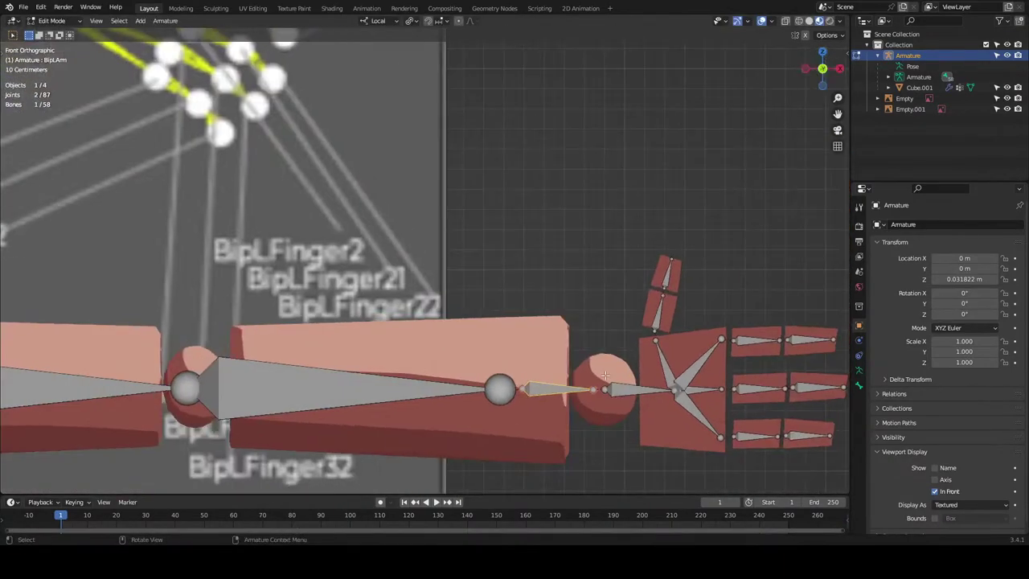
shift+click(619, 390)
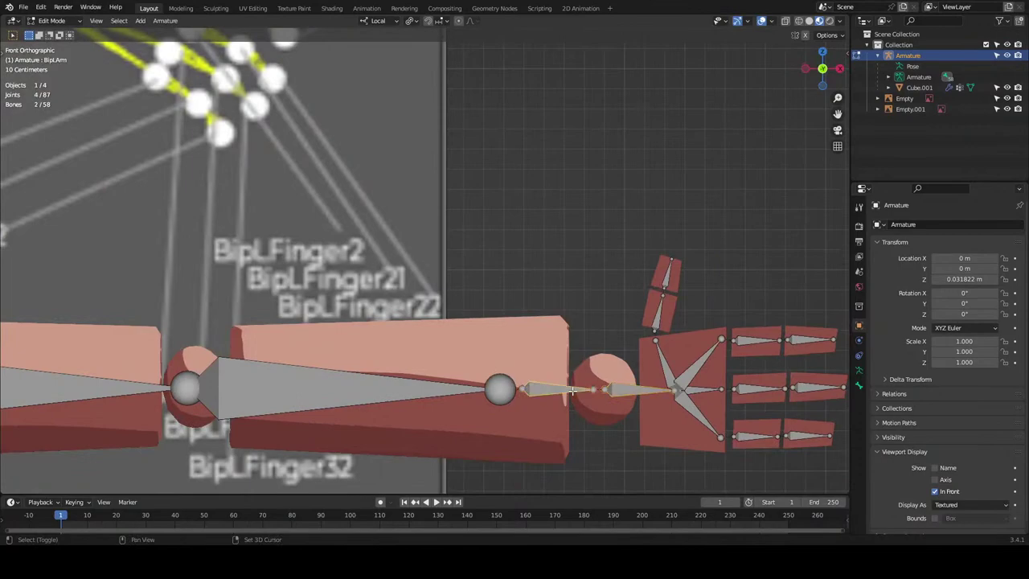
key(ctrl+p)
click(572, 401)
Test the left arm hierarchy in Pose Mode with cancelled trial rotations of BipLArm and BipLForearm.
key(ctrl+Tab)
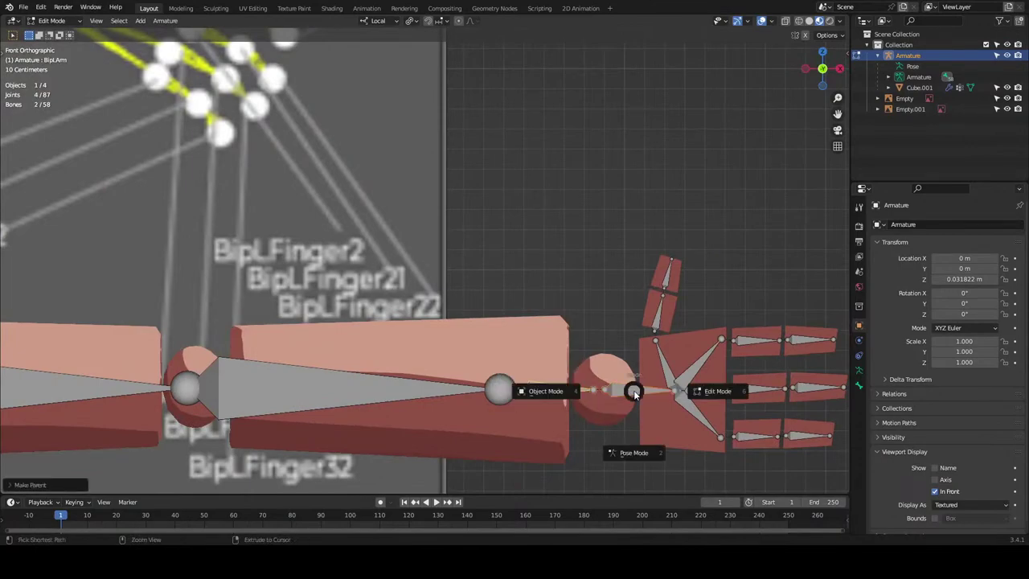
click(620, 406)
click(619, 402)
key(r)
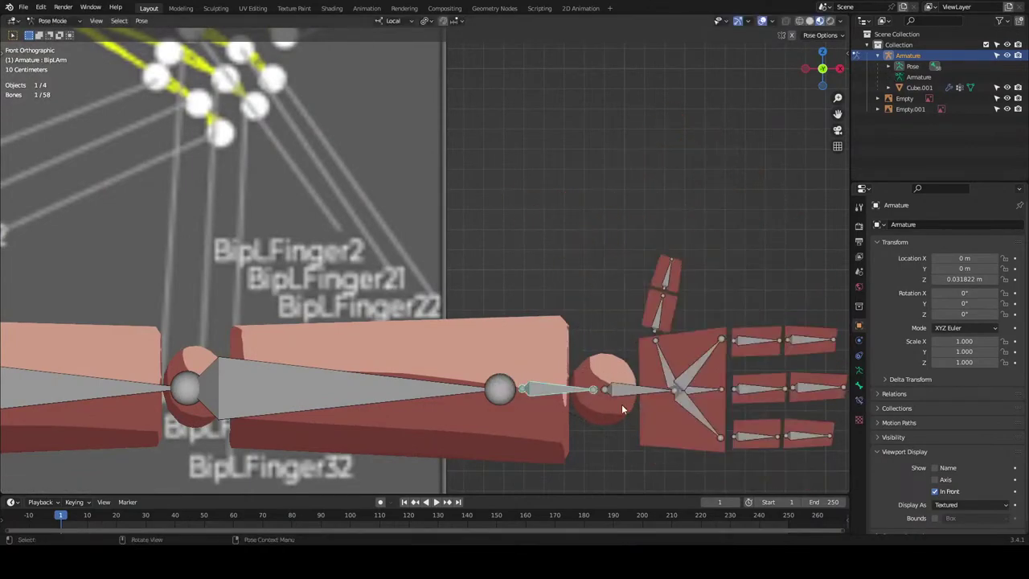
right_click(611, 438)
click(474, 402)
key(r)
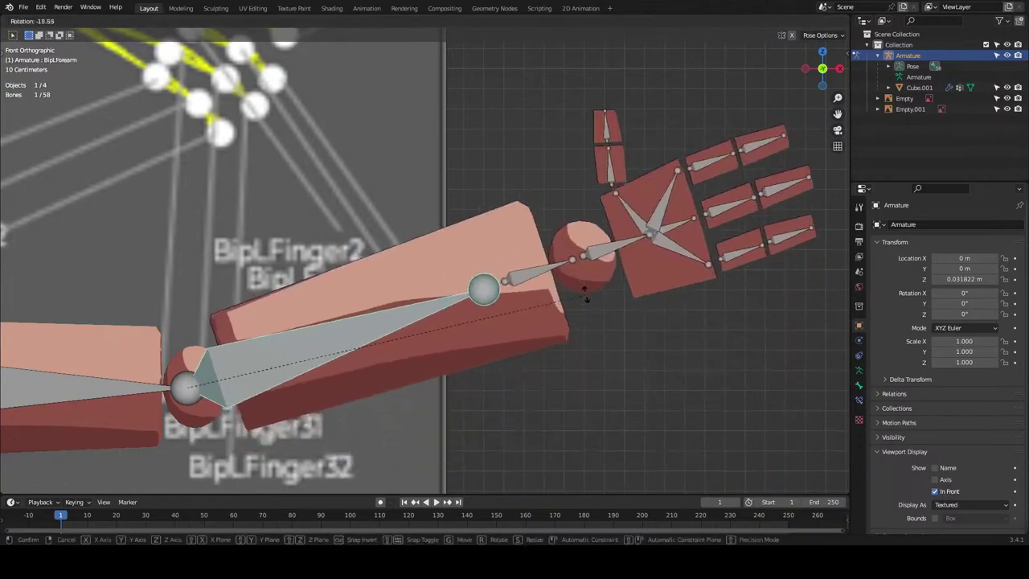
right_click(569, 358)
click(556, 392)
key(r)
key(Escape)
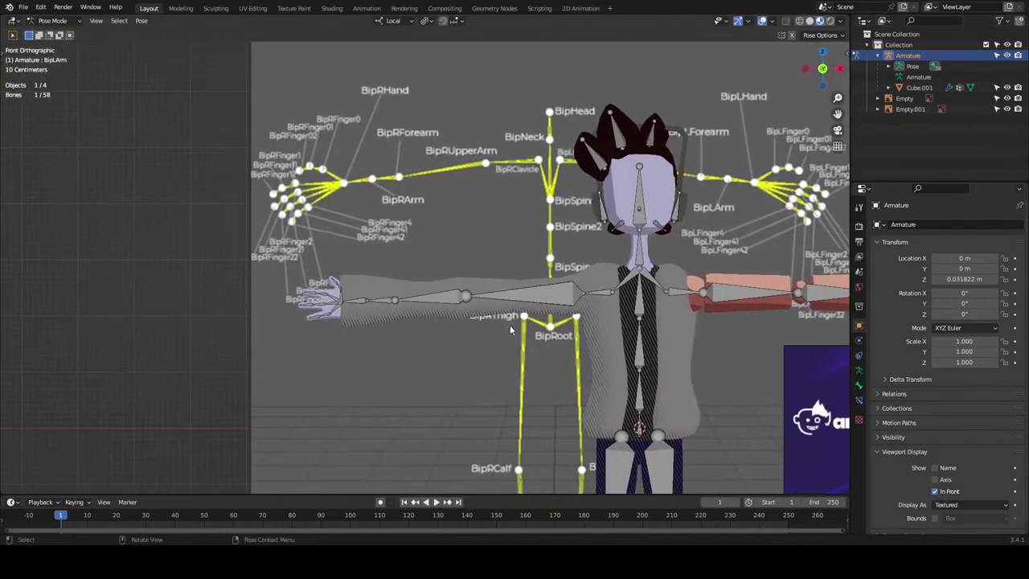
Test the right forearm and the duplicated bone beside it with cancelled trial rotations.
scroll(510, 325, up, 8)
click(454, 356)
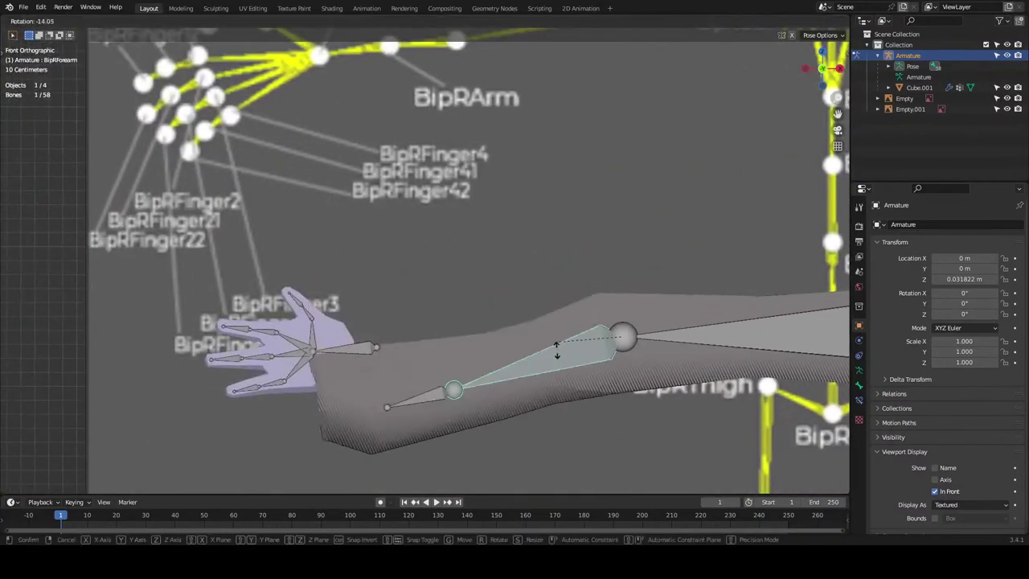
key(r)
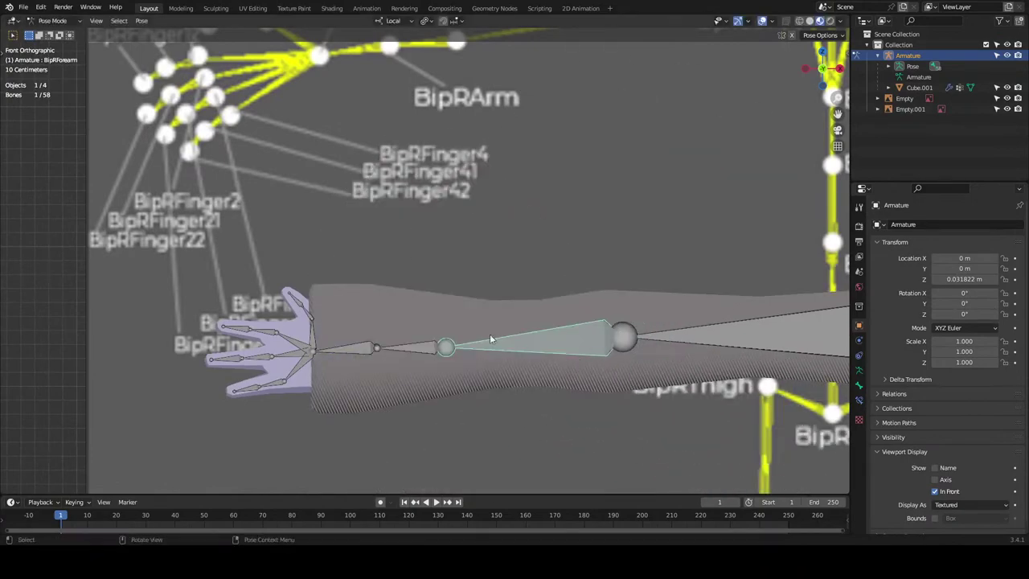
key(Escape)
click(408, 350)
key(r)
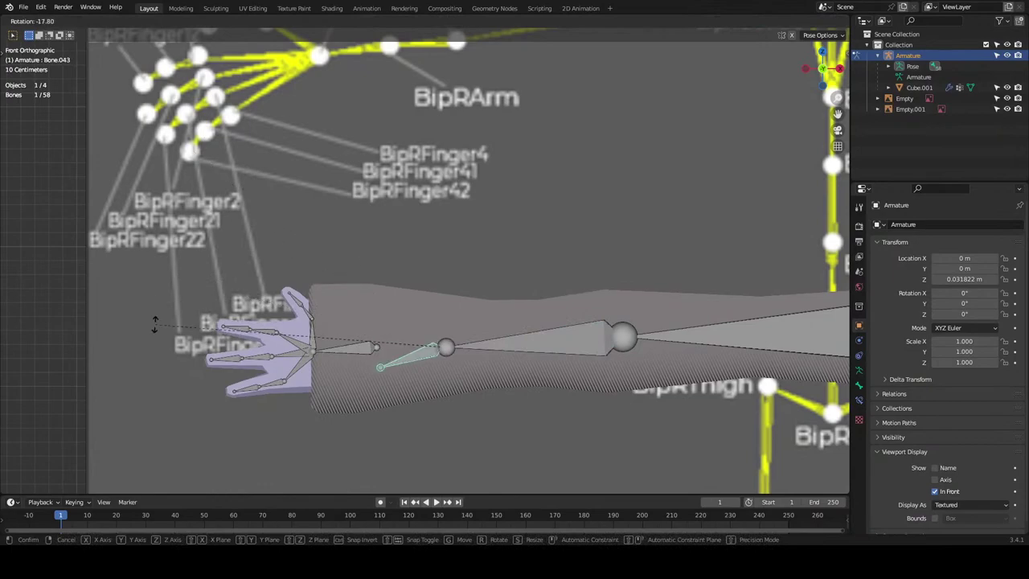
key(Escape)
Rename the duplicated bone between the right forearm and the wrist bone as BipRArm.
scroll(421, 348, down, 1)
key(F2)
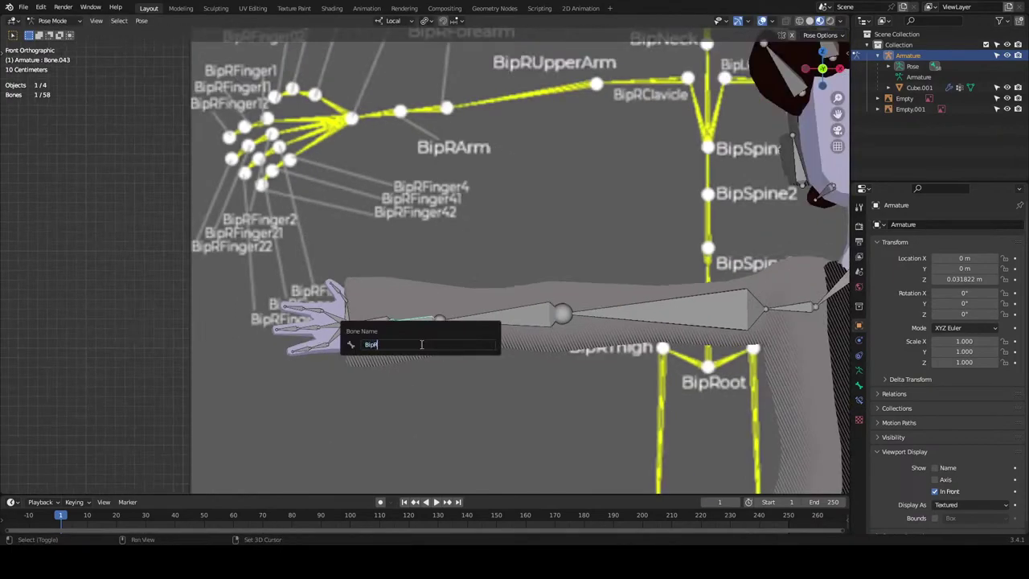
text(BipRARm)
key(Return)
key(F2)
key(BackSpace)
text(rm)
key(Return)
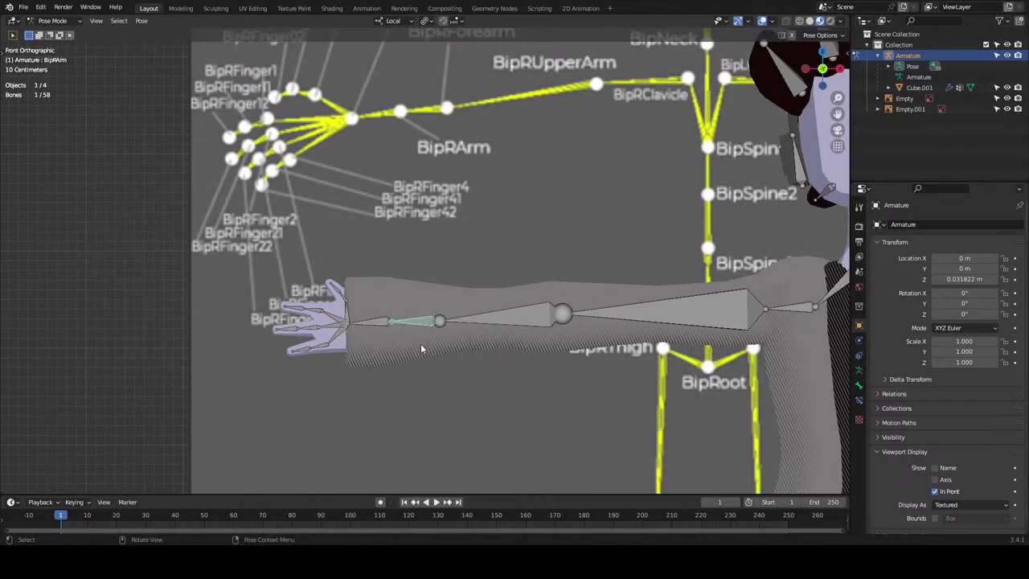
Rename the short bone at the right wrist as BipRHand, following the naming chart.
scroll(349, 189, down, 5)
scroll(384, 376, up, 6)
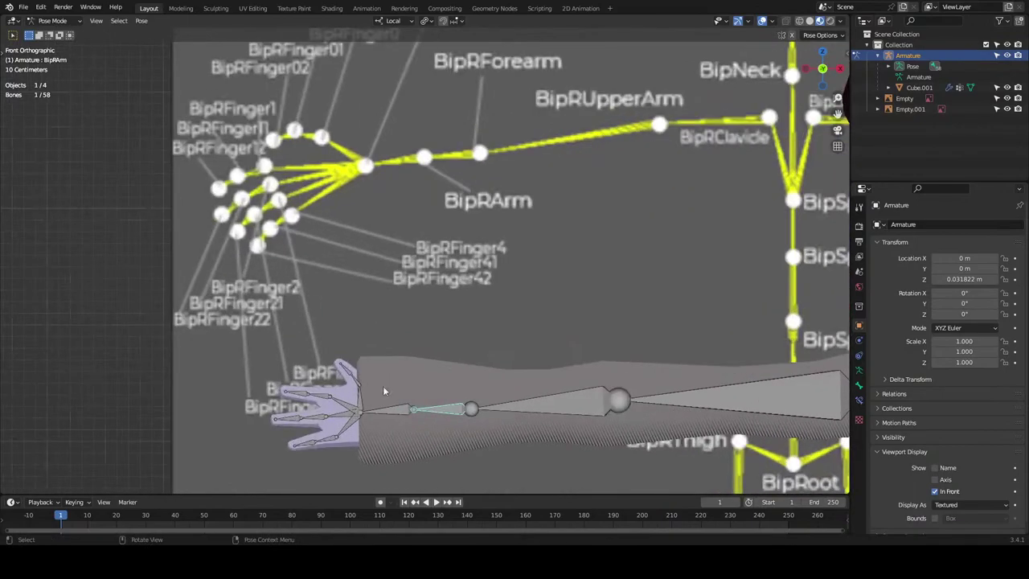
click(388, 412)
key(F2)
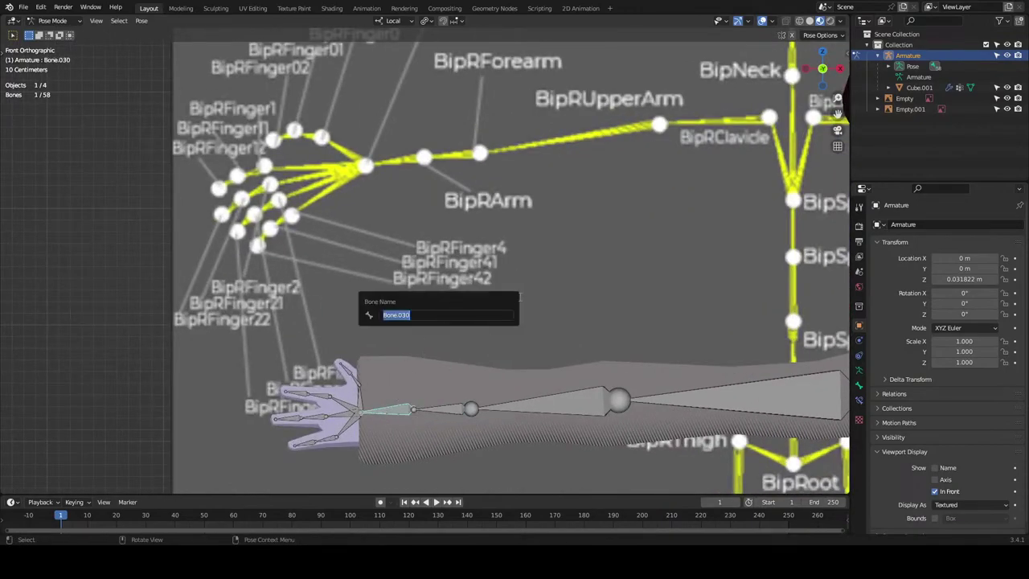
key(Escape)
scroll(506, 265, down, 2)
scroll(495, 271, up, 2)
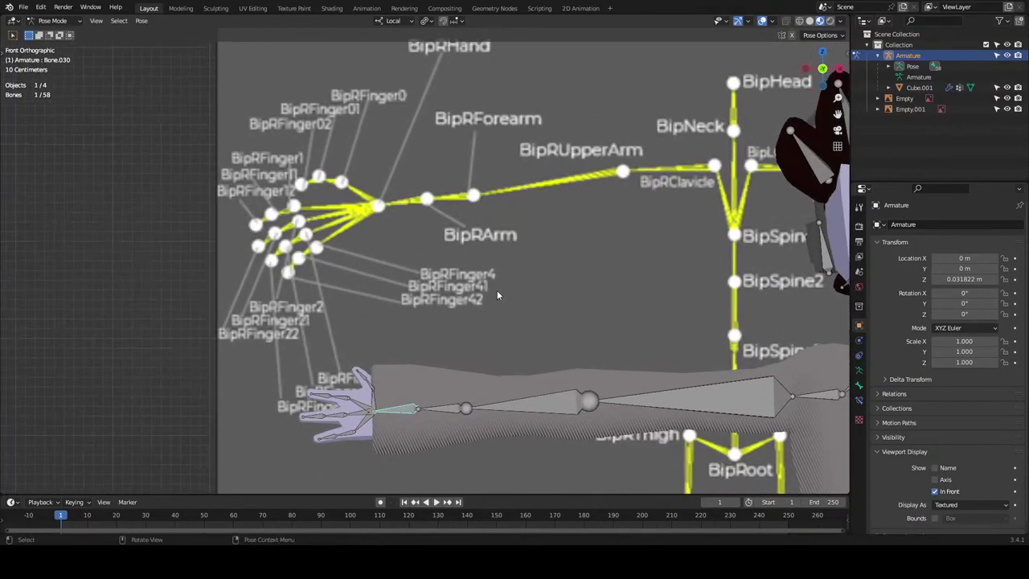
key(F2)
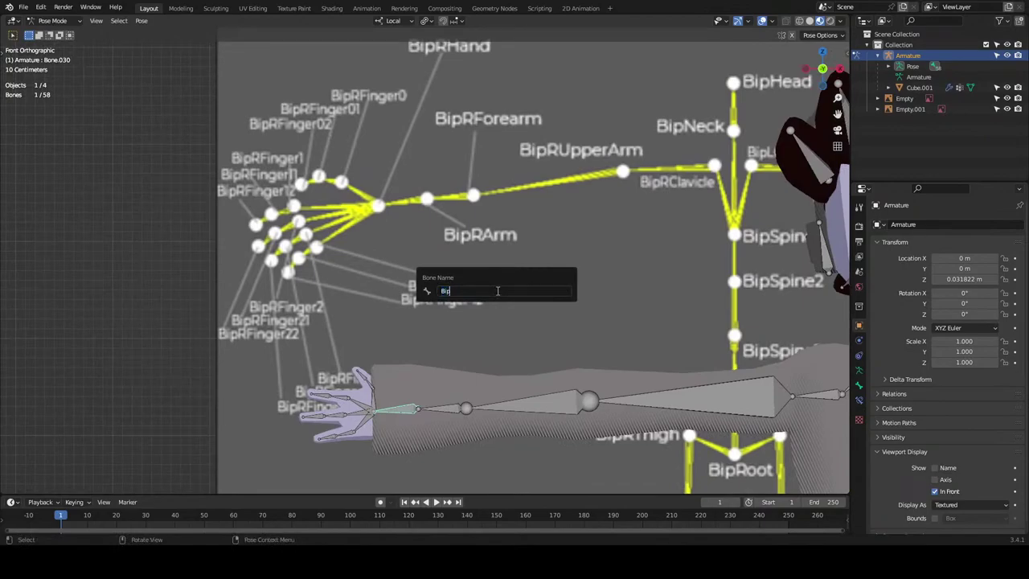
text(BipRHand)
key(Return)
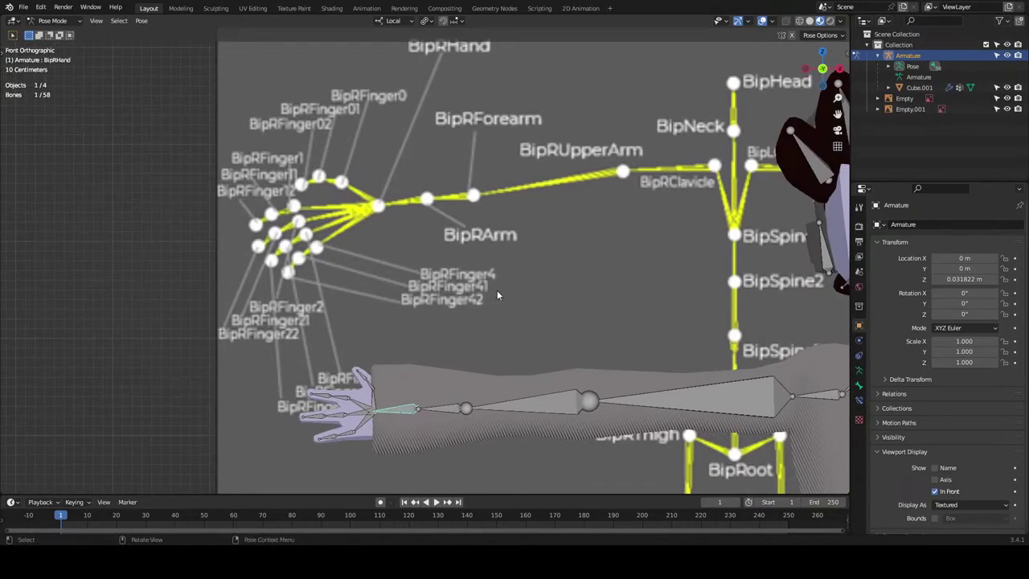
Parent BipRHand to BipRArm in Edit Mode with the Connected option.
click(479, 406)
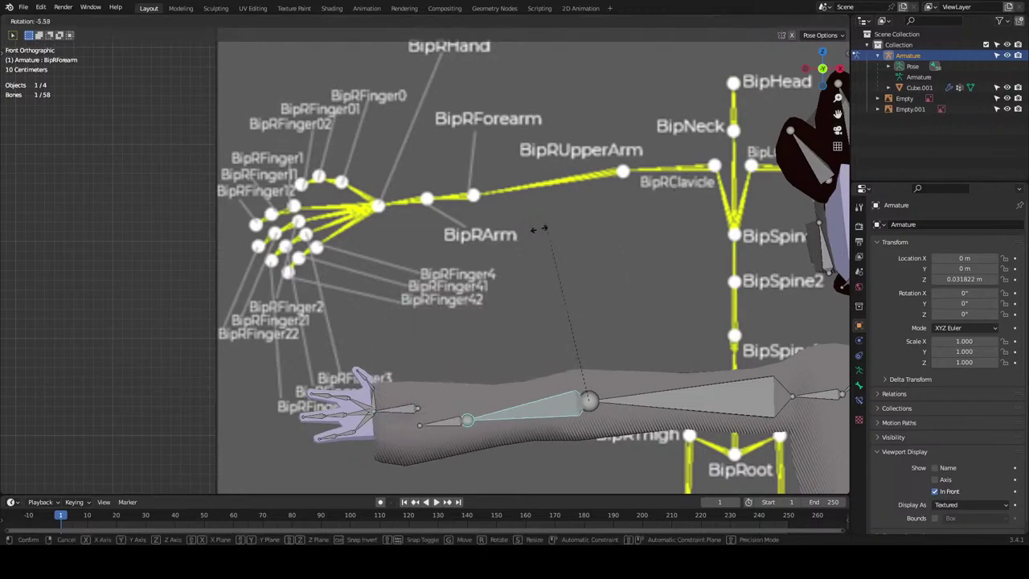
click(440, 406)
key(Tab)
shift+click(405, 410)
key(ctrl+p)
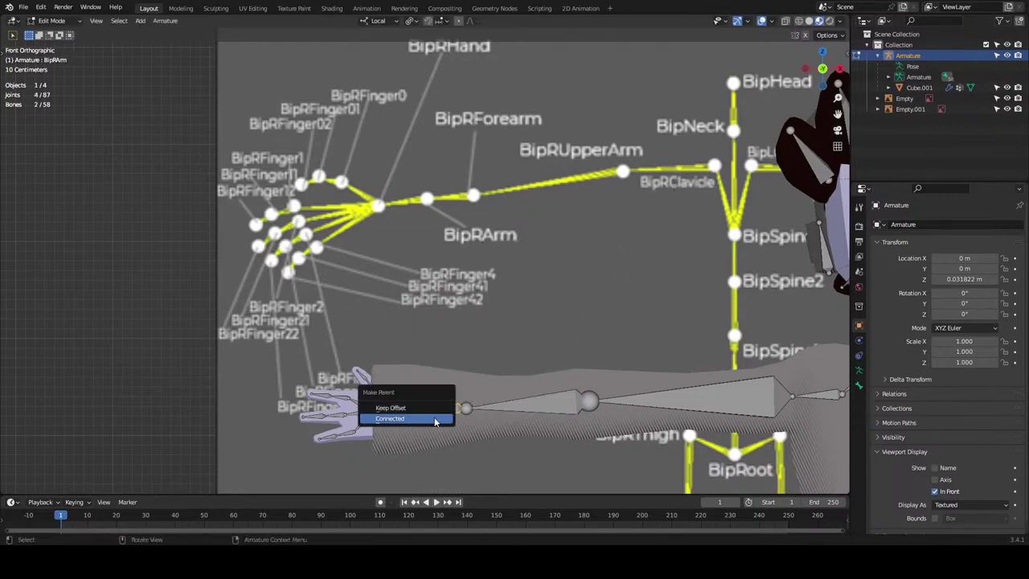
click(437, 420)
Parent BipRArm to BipRForearm with the Connected option.
scroll(400, 434, up, 1)
click(497, 435)
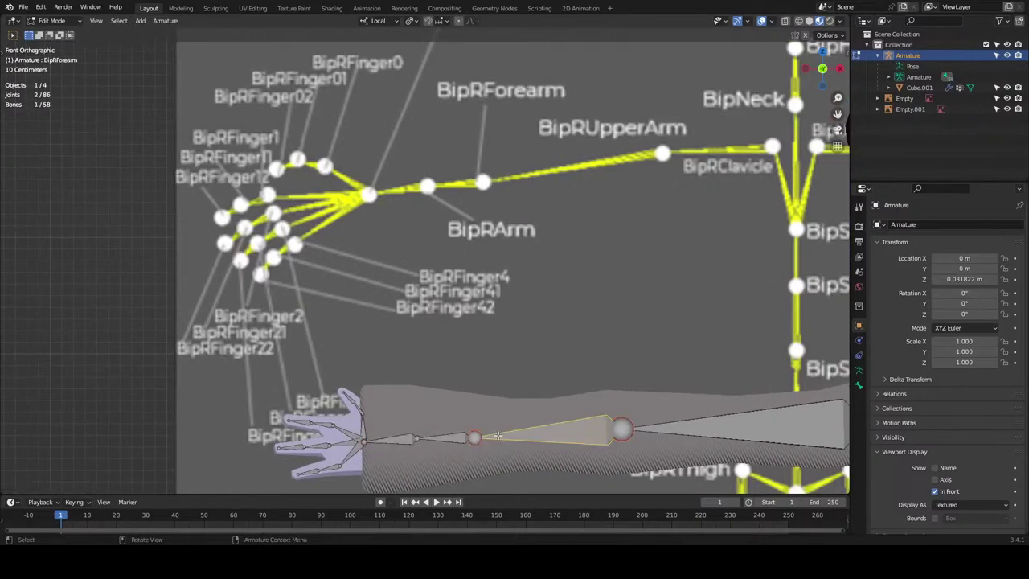
click(459, 438)
shift+click(528, 435)
key(ctrl+p)
click(525, 426)
Test the right arm chain in Pose Mode with a cancelled trial rotation of the forearm.
key(ctrl+Tab)
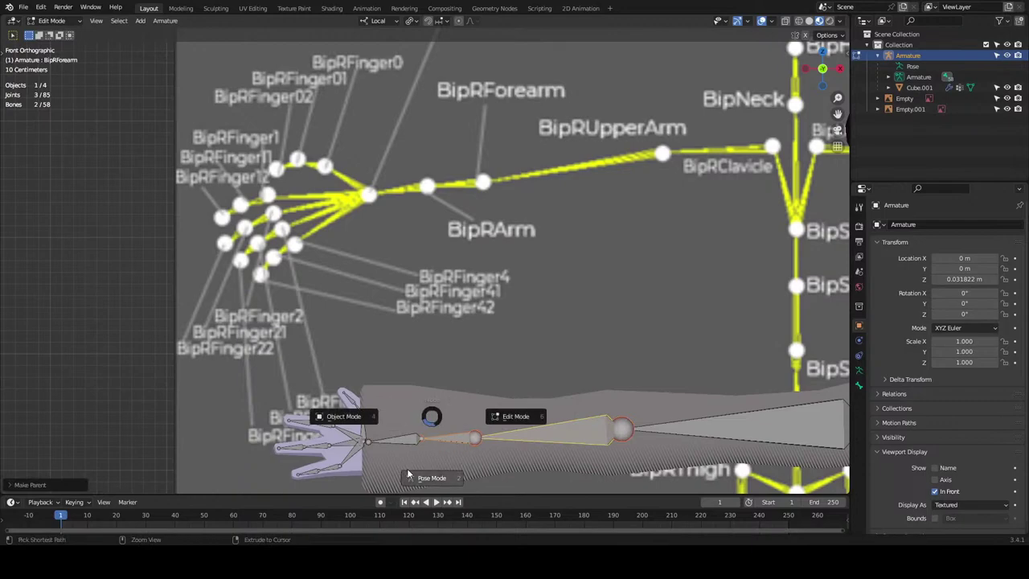
click(410, 472)
click(404, 442)
click(510, 435)
key(r)
right_click(387, 379)
Move BipRHand's finger-side joint in Edit Mode to the point where the four palm bones start.
click(397, 440)
scroll(396, 439, up, 5)
shift+middle_drag(395, 430, 436, 336)
key(Tab)
click(435, 336)
key(g)
click(423, 333)
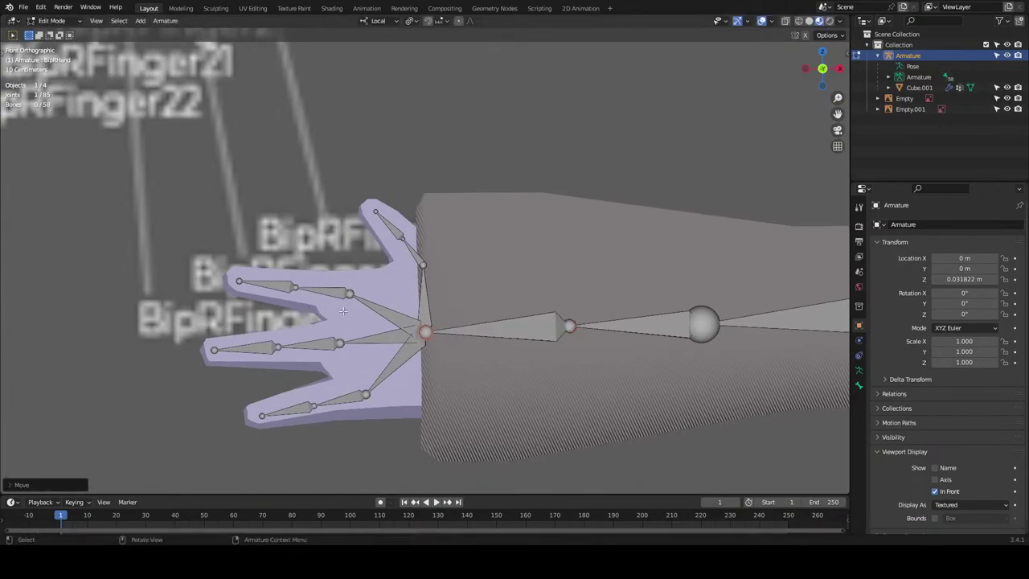
Select the four palm bones of the right hand, with BipRHand as the active bone.
click(422, 308)
shift+click(397, 320)
shift+click(397, 338)
shift+click(409, 356)
shift+click(467, 334)
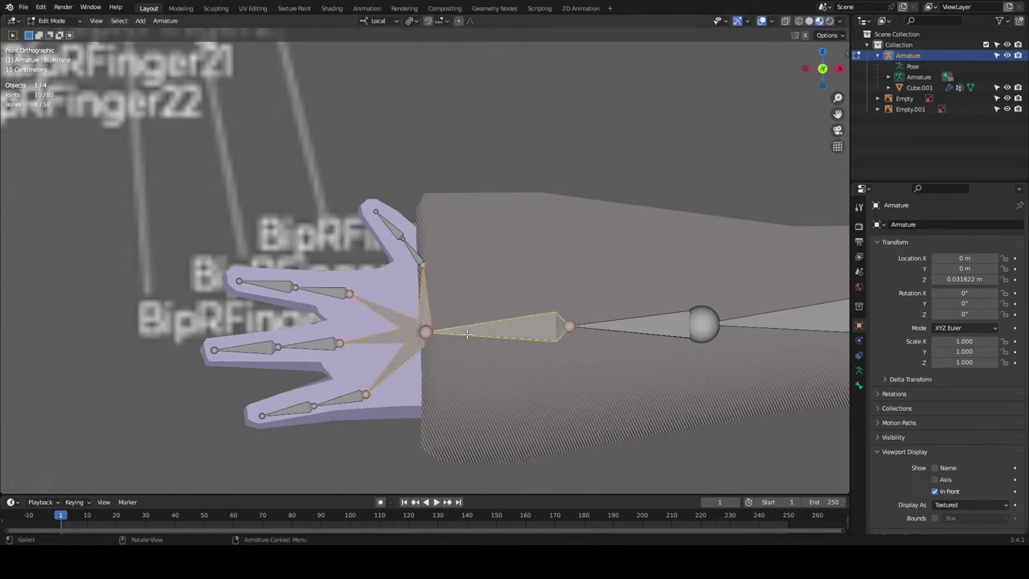
key(ctrl+p)
click(466, 334)
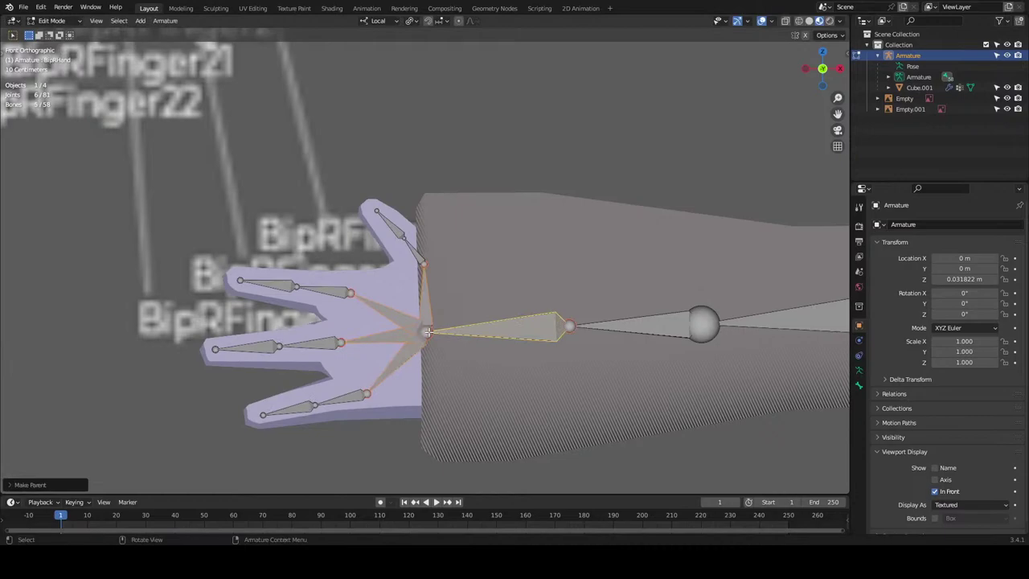
key(ctrl+z)
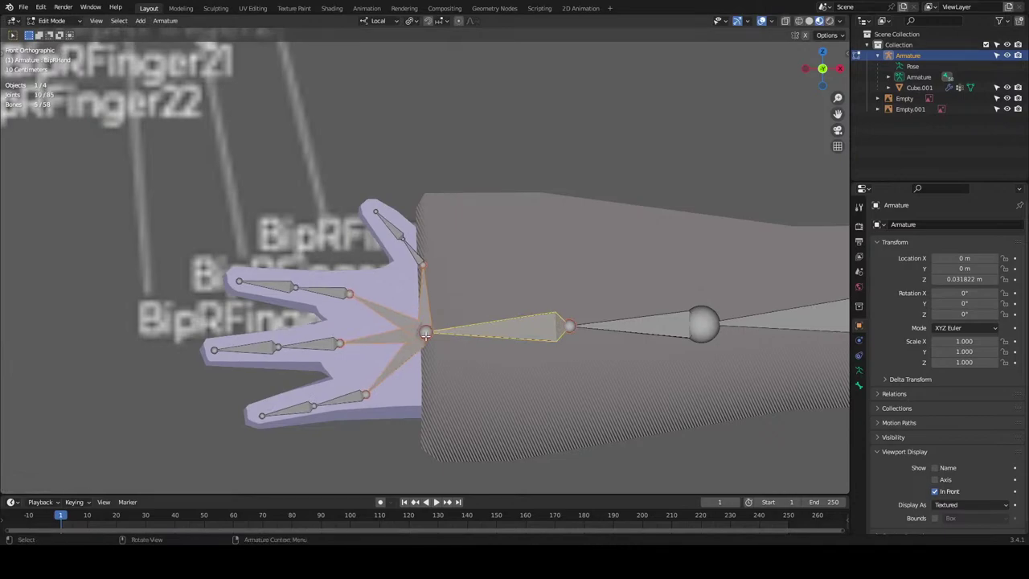
Parent the four selected palm bones to BipRHand with Keep Offset.
middle_drag(425, 335, 560, 298)
key(ctrl+p)
click(500, 339)
Align BipRHand's finger-side joint in depth with the roots of the palm bones and save the file.
click(443, 276)
key(g)
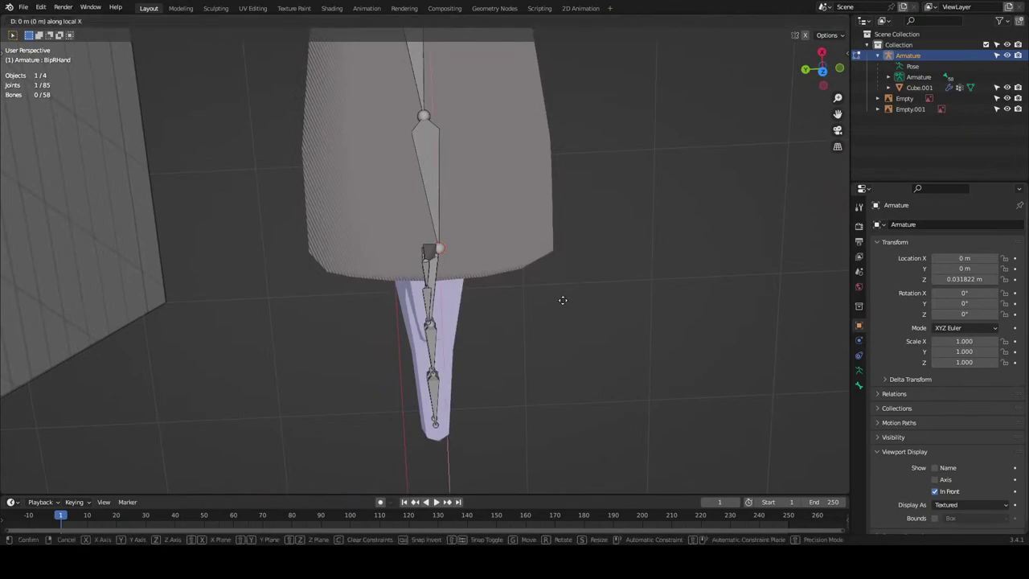
click(466, 301)
middle_drag(466, 300, 476, 352)
key(ctrl+s)
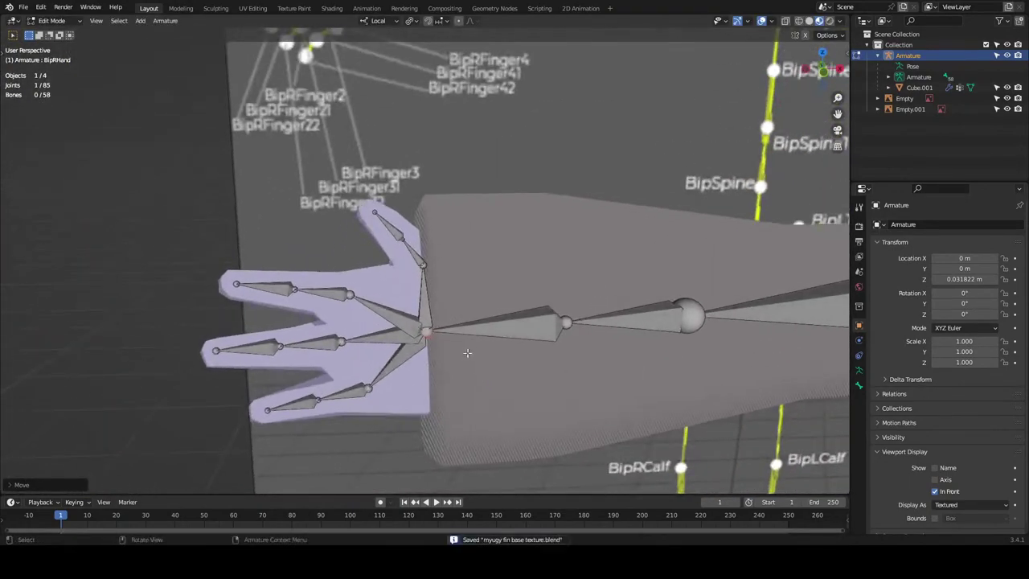
Switch to Pose Mode with BipRHand selected.
click(431, 309)
click(457, 308)
key(ctrl+Tab)
click(462, 322)
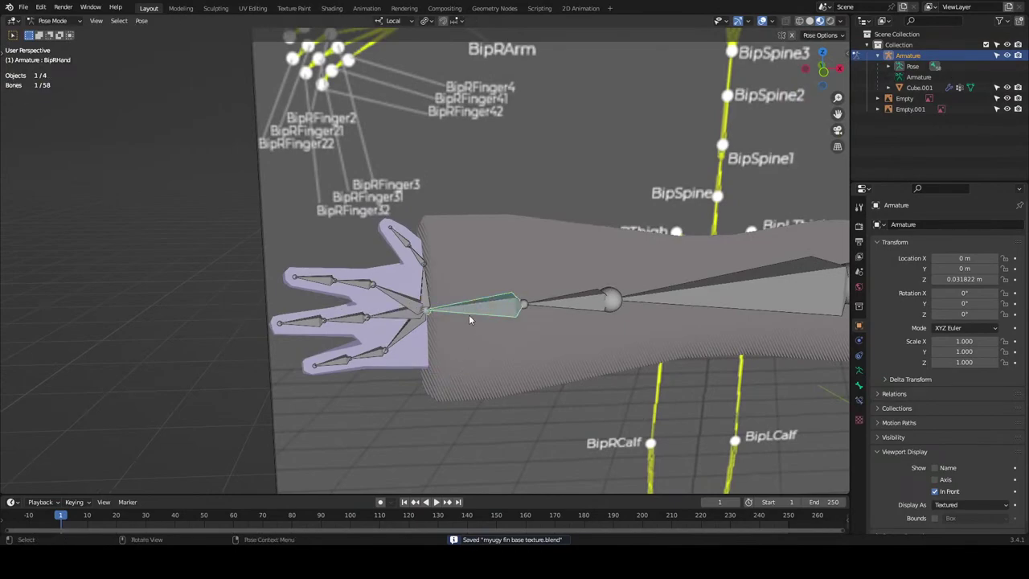
Test-rotate the BipRHand bone to check how the right hand and sleeve deform, restoring the original pose.
key(r)
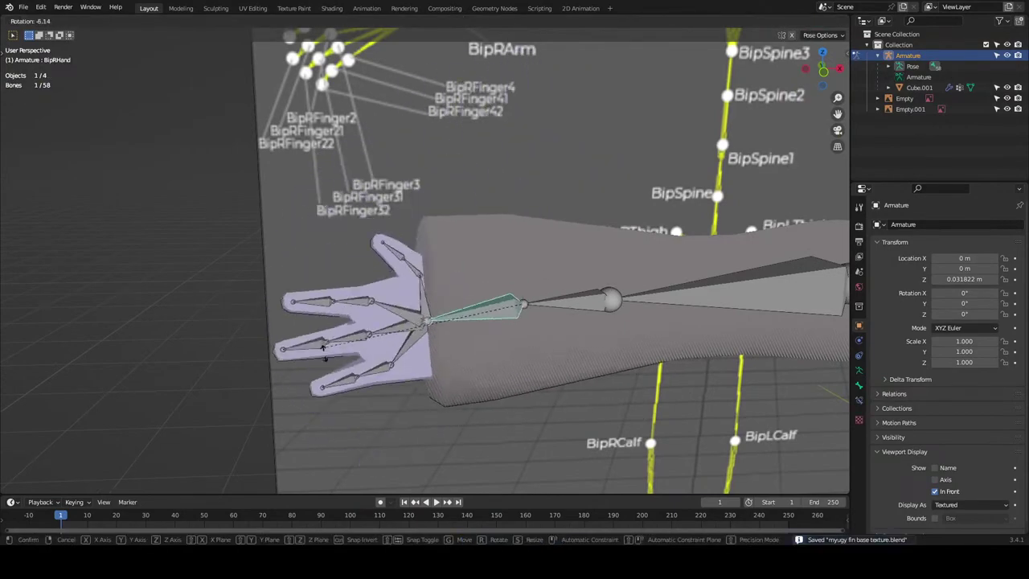
right_click(324, 246)
click(823, 72)
key(r)
right_click(537, 245)
right_click(460, 299)
click(458, 303)
key(r)
click(354, 189)
mouse_move(383, 143)
middle_down()
mouse_move(516, 137)
mouse_move(367, 145)
middle_up()
key(ctrl+z)
key(r)
right_click(501, 135)
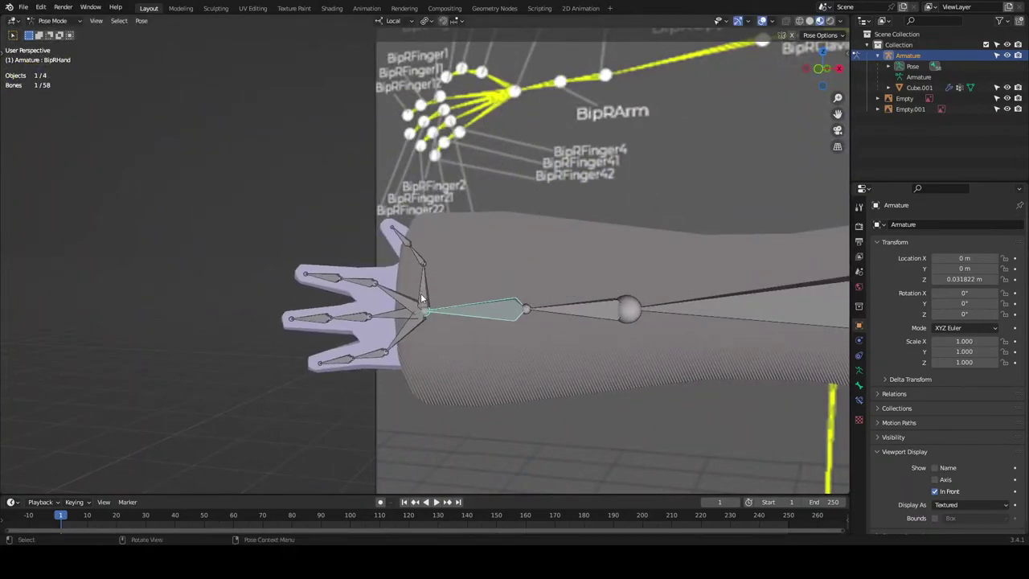
Test-rotate the base bones of the right thumb and upper finger, cancelling each rotation.
click(422, 295)
middle_drag(423, 297, 506, 252)
key(r)
right_click(474, 181)
click(393, 273)
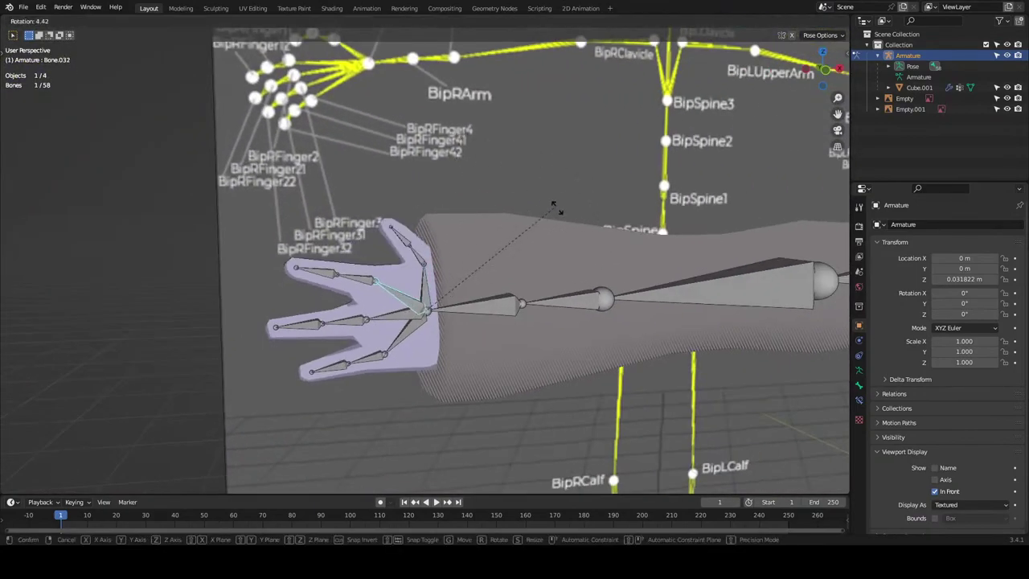
key(r)
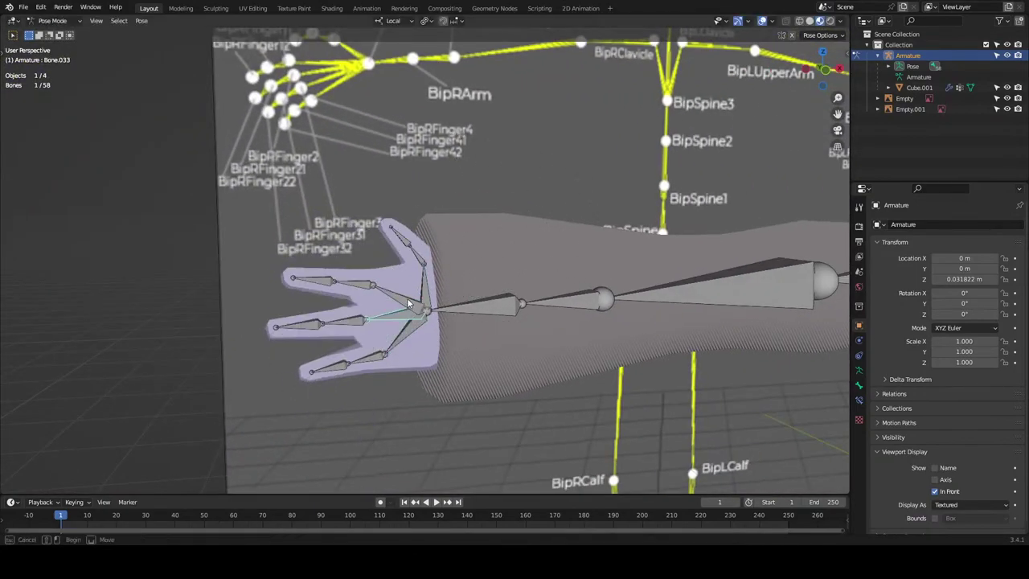
key(Escape)
key(r)
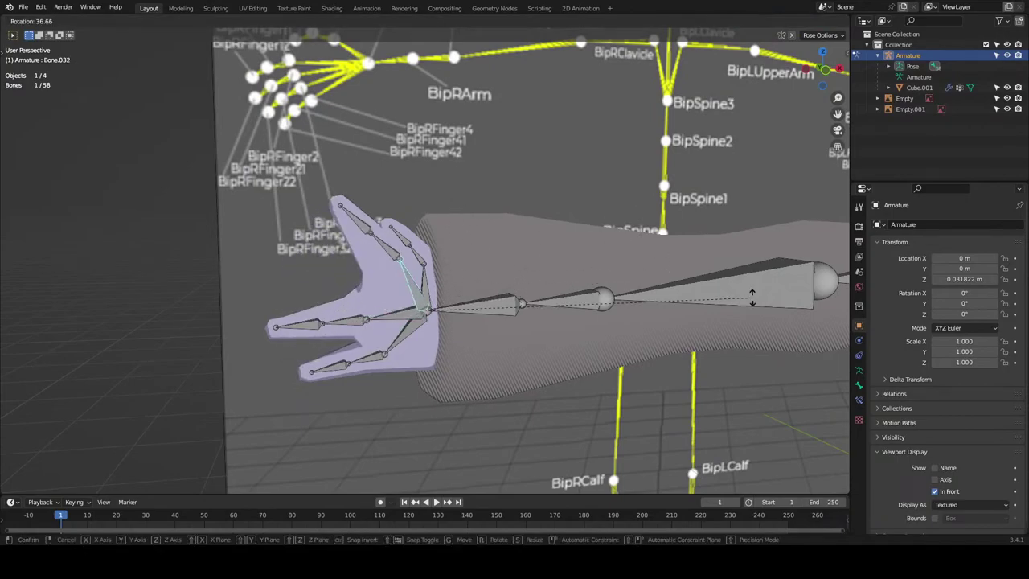
key(Escape)
Display the Bone.032 weights on Cube.001 in weight painting to inspect their influence around the right hand.
shift+click(500, 364)
key(ctrl+Tab)
click(399, 315)
key(Tab)
key(Tab)
mouse_move(478, 351)
middle_down()
mouse_move(682, 319)
mouse_move(544, 322)
mouse_move(553, 328)
middle_up()
Select the linked sleeve and body geometry of Cube.001 and remove it from the Bone.032 vertex group.
key(Tab)
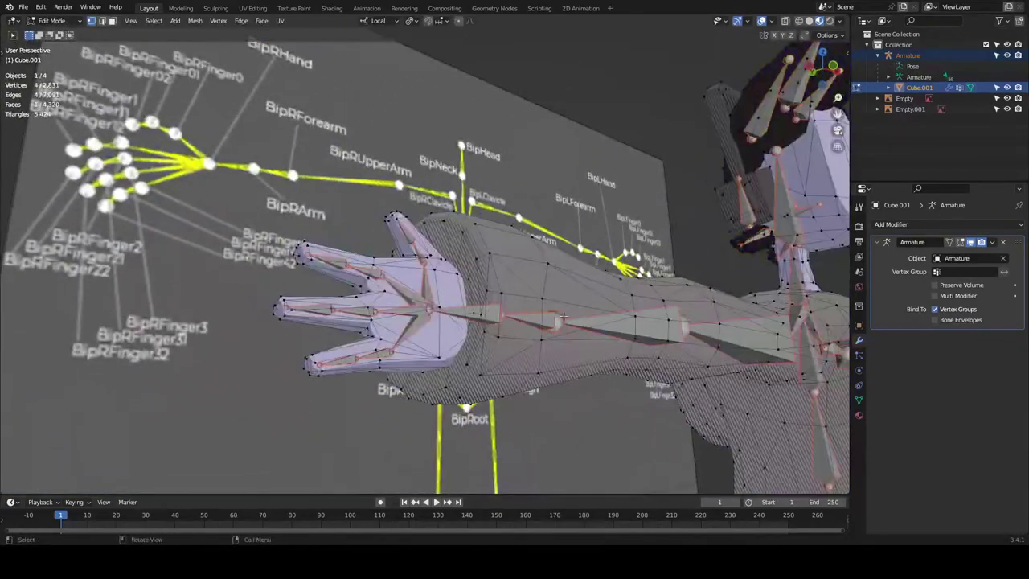
middle_drag(555, 218, 840, 385)
click(859, 400)
mouse_move(498, 218)
middle_down()
mouse_move(479, 234)
mouse_move(503, 234)
middle_up()
key(Tab)
middle_drag(453, 283, 630, 260)
mouse_move(523, 249)
middle_down()
mouse_move(408, 219)
mouse_move(372, 238)
middle_up()
key(Tab)
middle_drag(566, 238, 555, 248)
key(ctrl+l)
click(924, 325)
Return the armature to pose mode and test-rotate the base bones of the right-hand fingers.
key(ctrl+Tab)
click(464, 220)
click(375, 292)
key(ctrl+Tab)
click(406, 308)
key(r)
right_click(377, 386)
click(402, 334)
key(r)
click(495, 260)
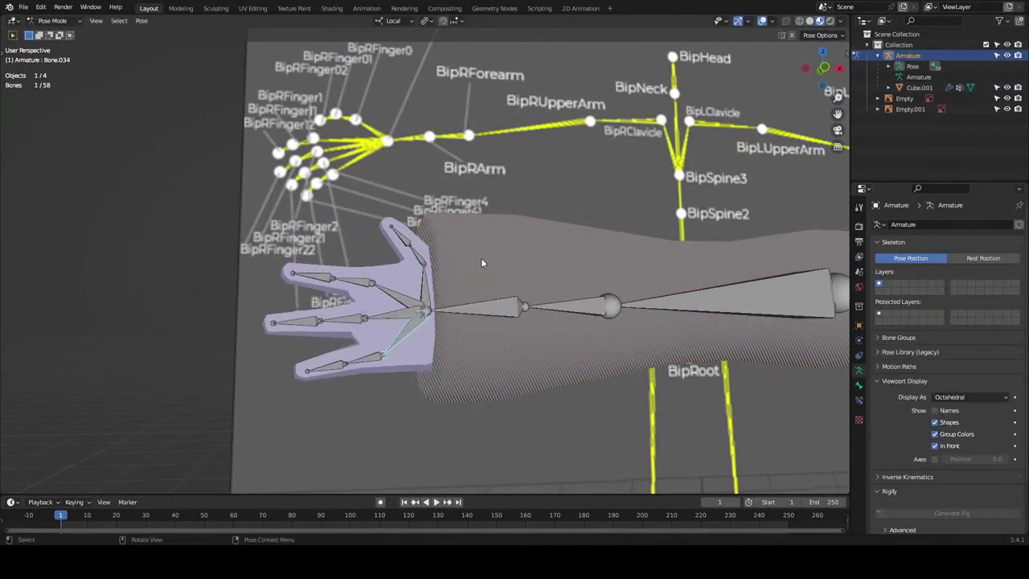
Test-rotate the BipRHand bone in perspective and front views to check the sleeve's deformation, cancelling each rotation.
click(427, 285)
click(482, 306)
key(r)
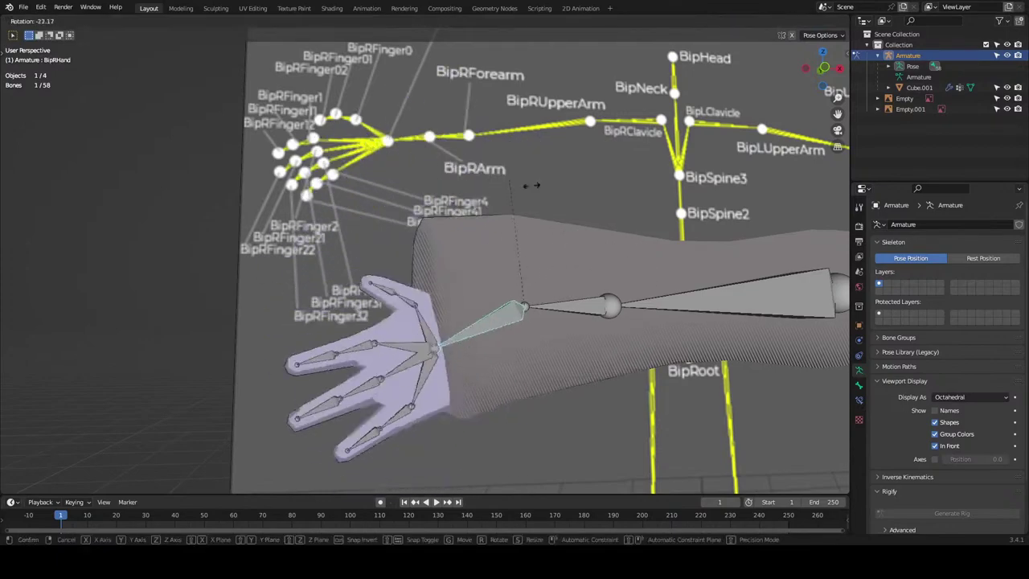
right_click(464, 231)
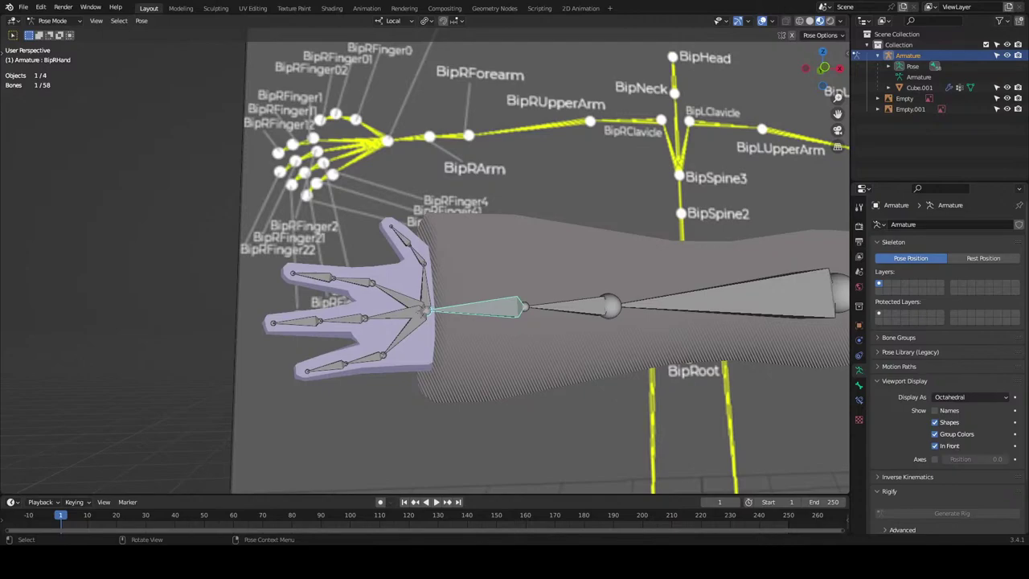
click(823, 67)
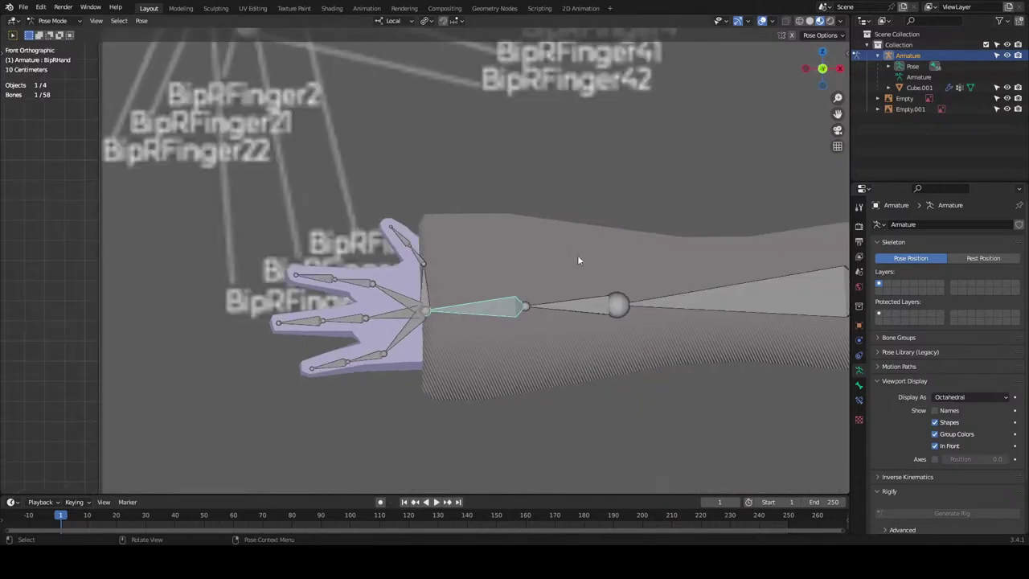
scroll(621, 219, up, 2)
key(r)
scroll(558, 208, down, 5)
scroll(500, 241, up, 3)
key(Escape)
scroll(555, 237, up, 2)
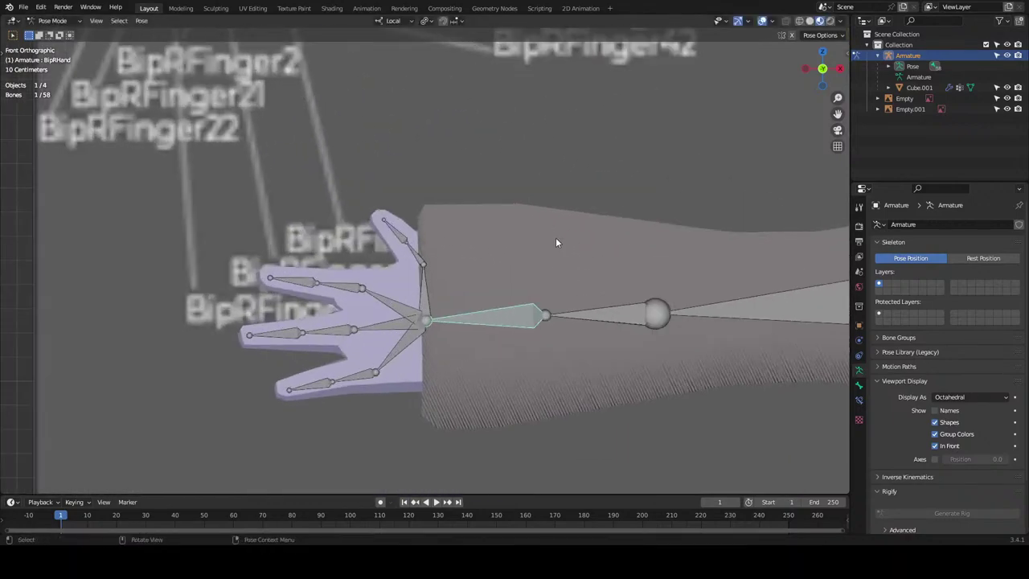
scroll(428, 246, down, 4)
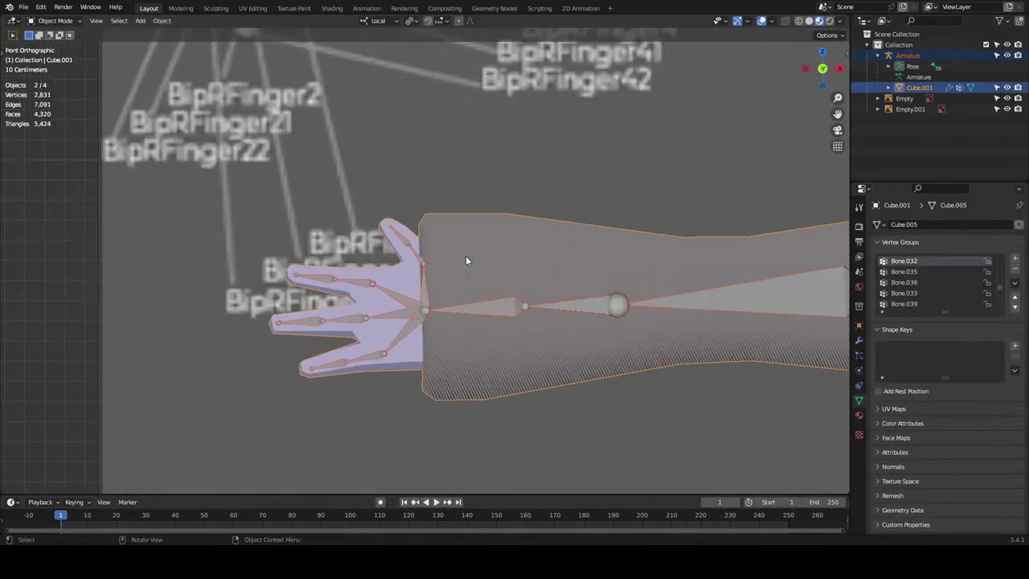
Start weight painting Cube.001 for the BipRHand bone, using the Draw brush at strength 0.537.
middle_drag(466, 256, 477, 309)
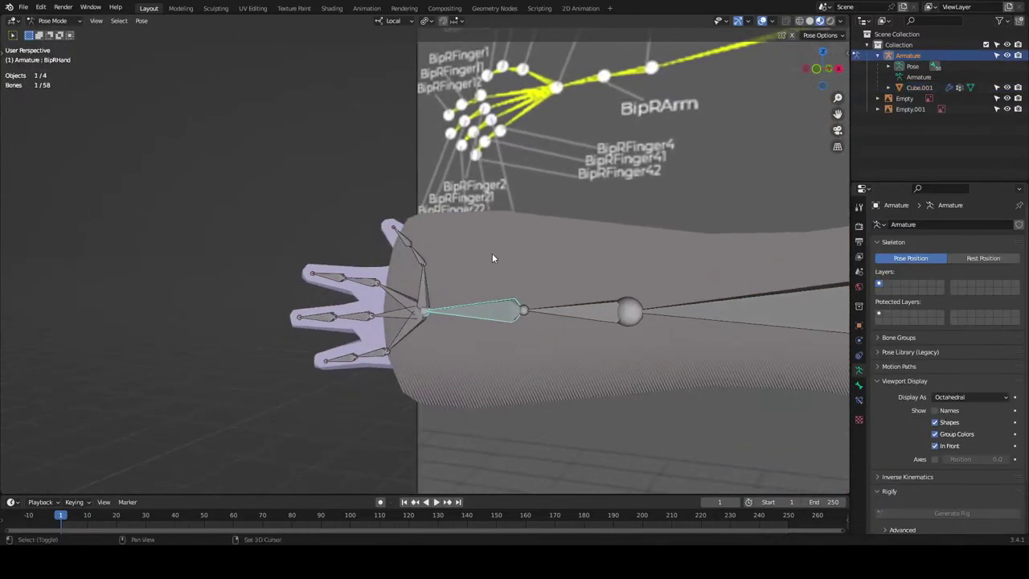
click(492, 253)
key(ctrl+Tab)
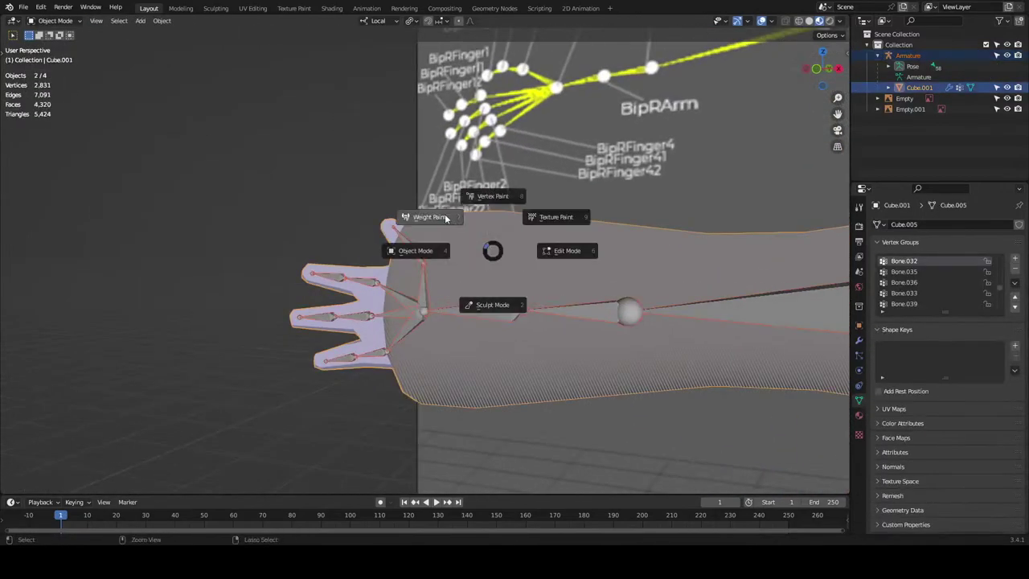
click(448, 222)
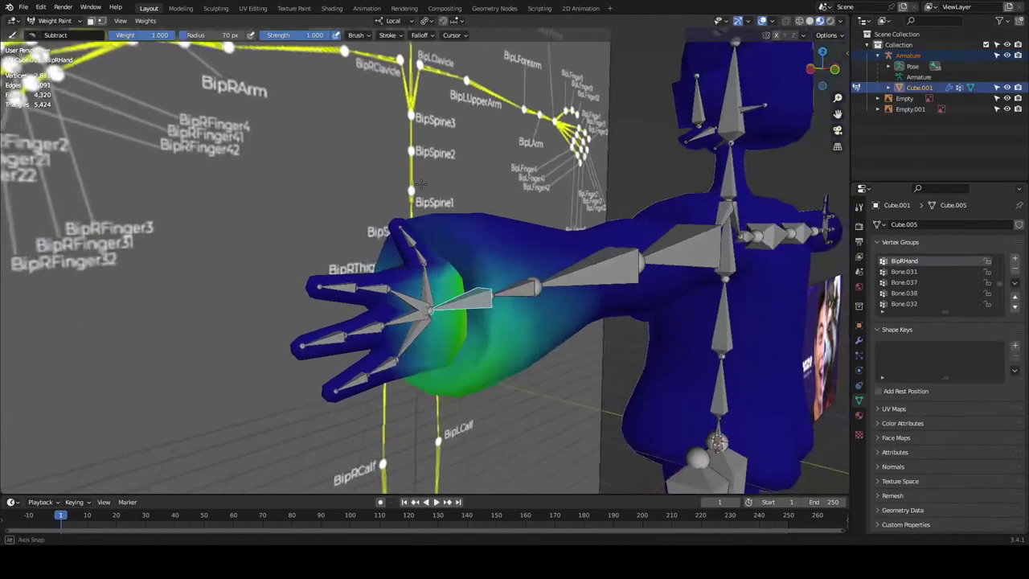
middle_drag(421, 183, 659, 161)
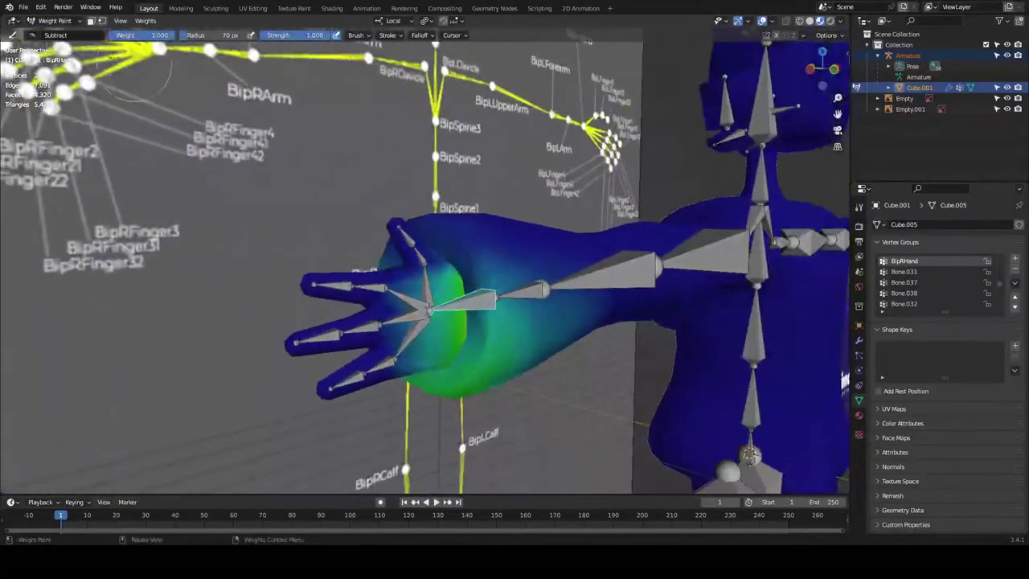
click(31, 36)
click(175, 69)
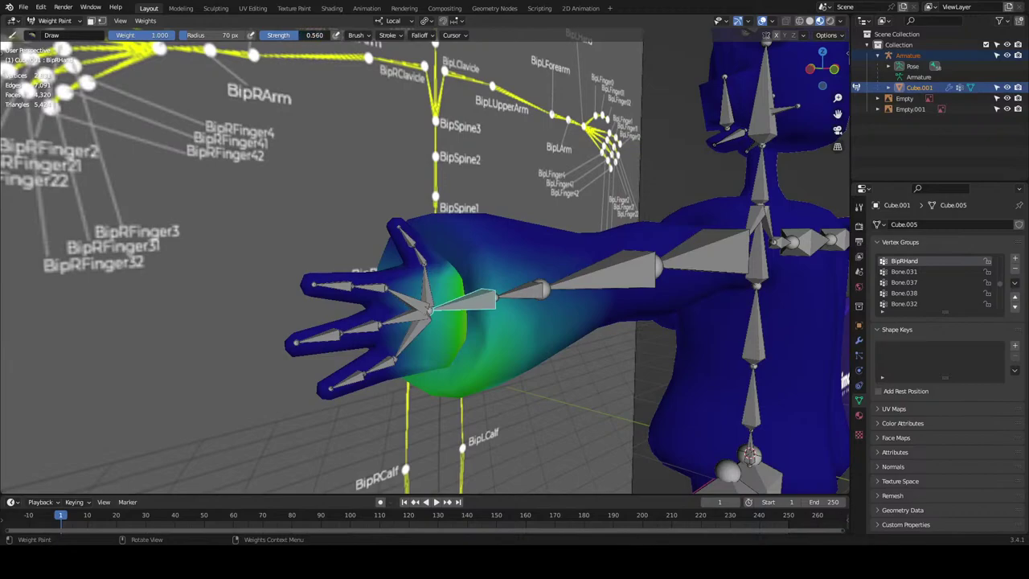
Paint BipRHand weight around the end of the right sleeve from several sides.
drag(466, 238, 374, 204)
middle_drag(375, 205, 442, 168)
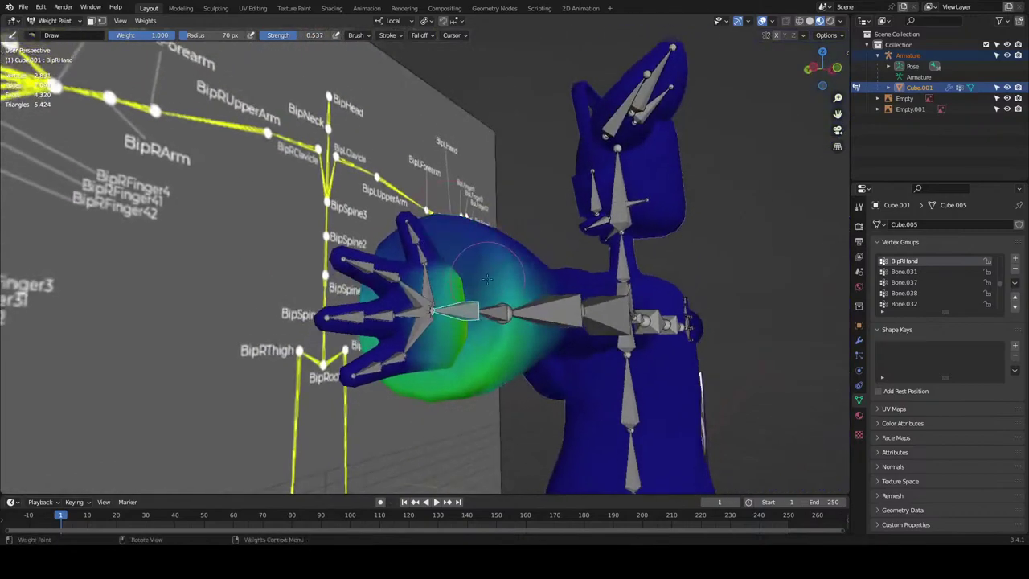
drag(487, 255, 389, 225)
middle_drag(373, 231, 415, 227)
drag(413, 223, 356, 271)
middle_drag(367, 299, 434, 287)
drag(358, 276, 346, 310)
mouse_move(438, 247)
middle_down()
mouse_move(372, 250)
mouse_move(524, 241)
middle_up()
Select only the linked right-hand geometry in edit mode and remove it from the BipRHand vertex group.
key(ctrl+Tab)
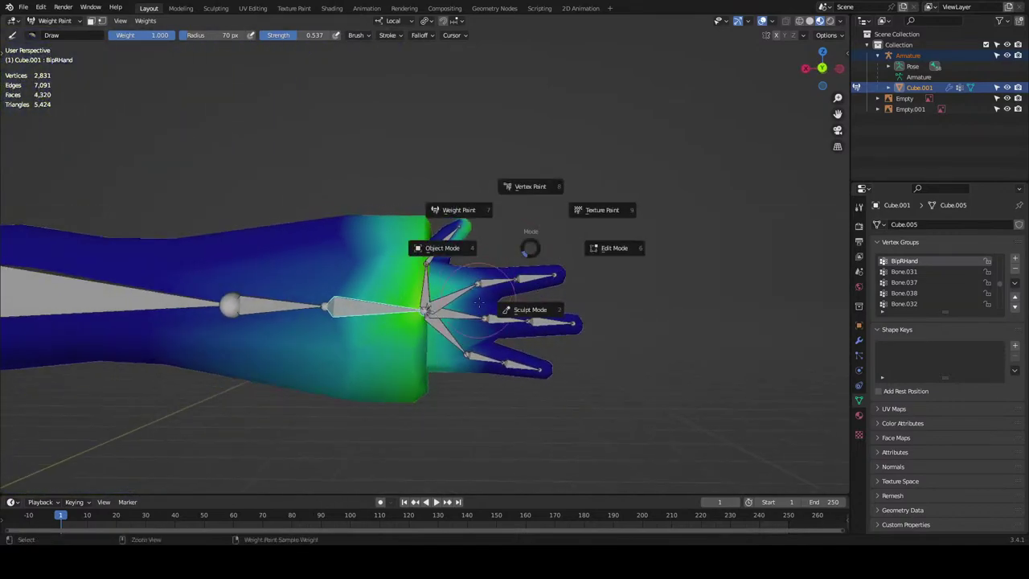
click(378, 239)
mouse_move(466, 274)
middle_down()
mouse_move(505, 271)
mouse_move(257, 262)
middle_up()
key(ctrl+Tab)
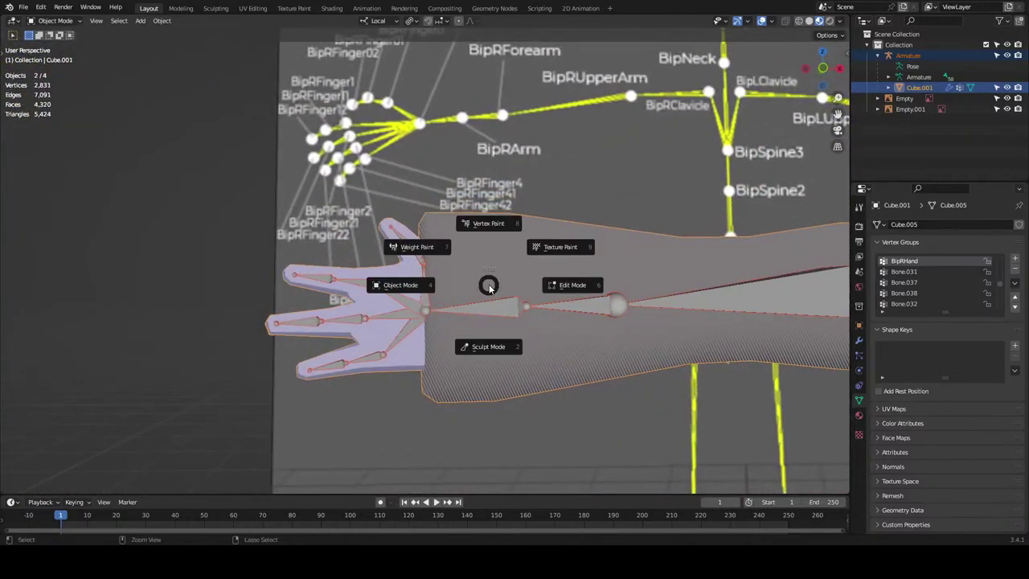
click(414, 245)
key(Tab)
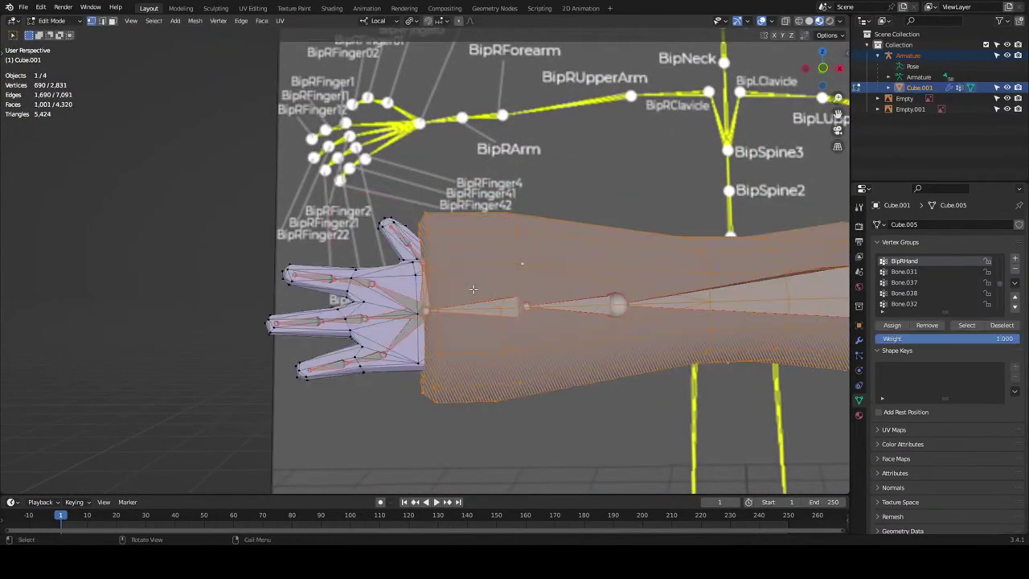
key(alt+a)
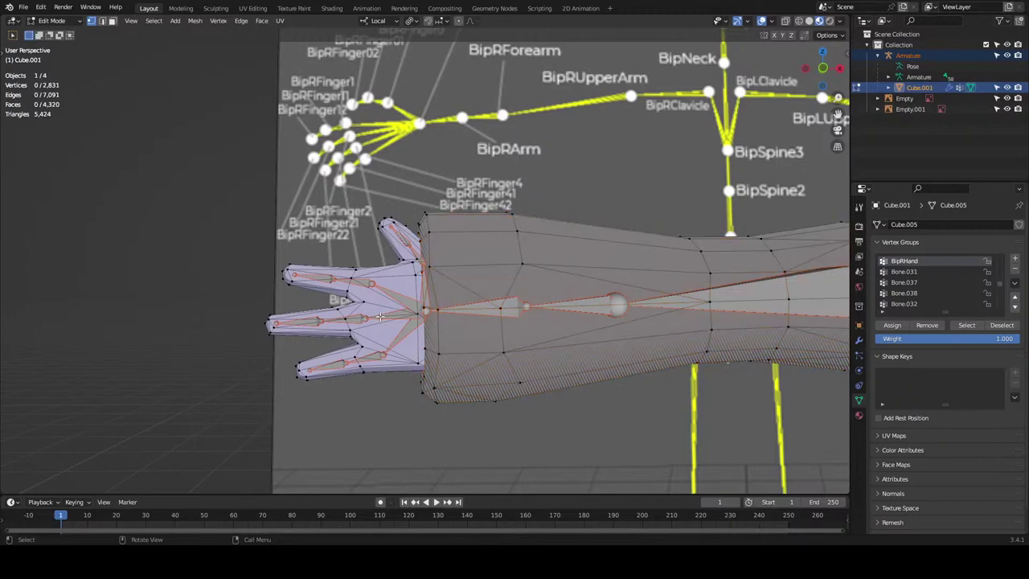
key(l)
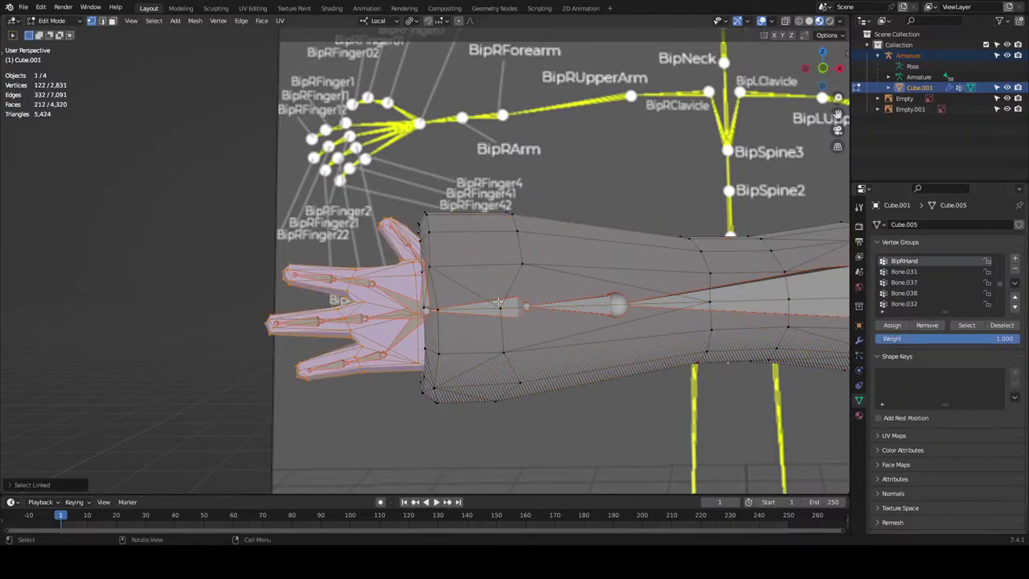
scroll(499, 302, down, 1)
click(927, 325)
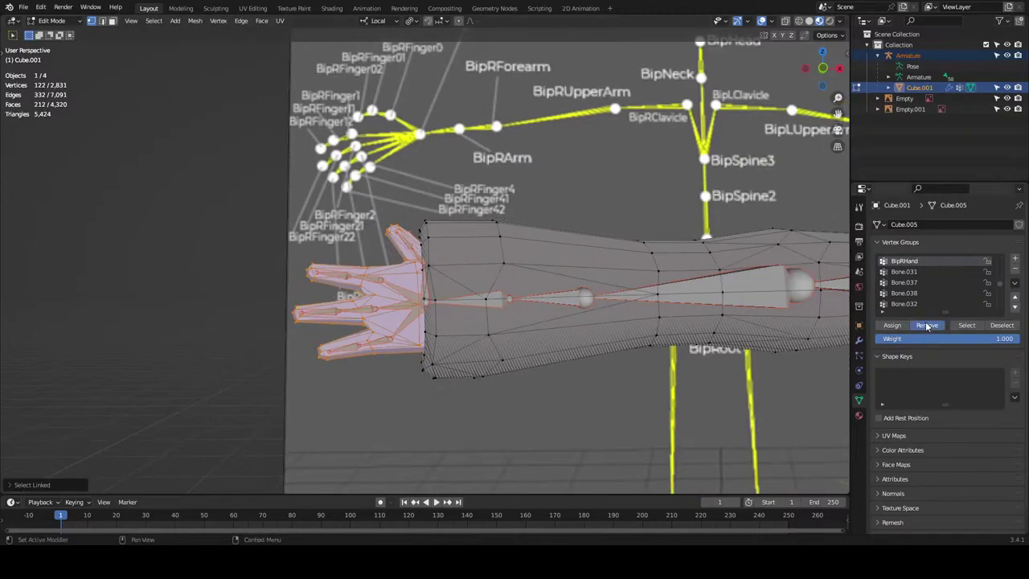
Test-rotate the BipRHand bone in pose mode to check the hand and sleeve cuff, cancelling the rotations.
key(ctrl+Tab)
click(477, 258)
click(475, 298)
key(ctrl+Tab)
key(r)
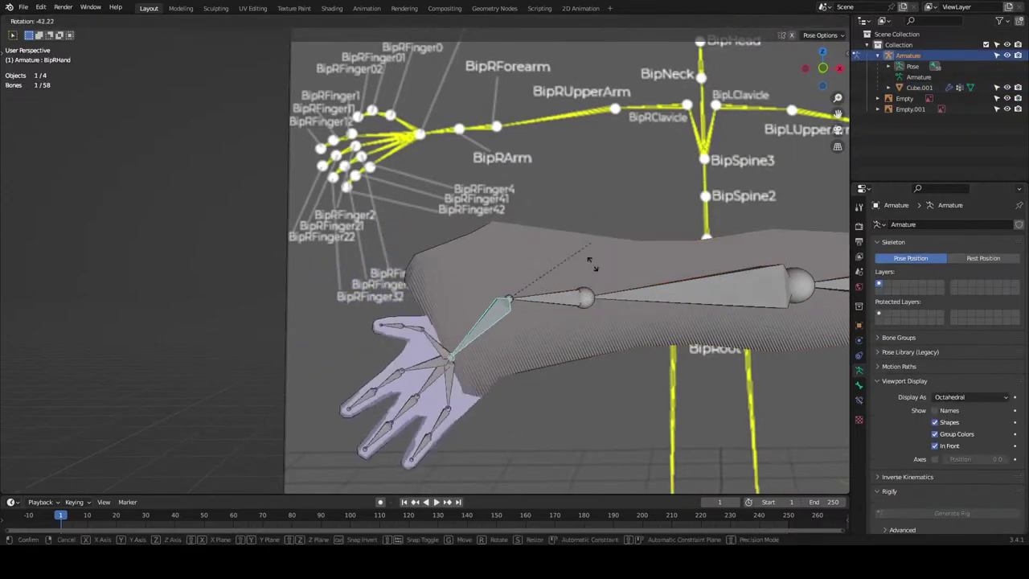
key(r)
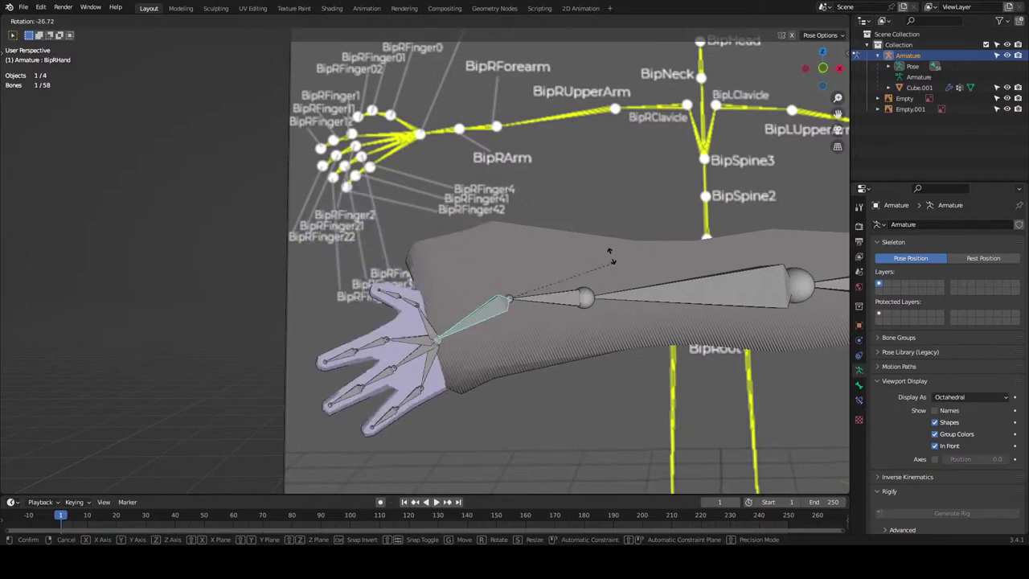
right_click(549, 252)
key(r)
right_click(497, 263)
Return Cube.001 to weight painting and paint more BipRHand weight on the front of the right sleeve cuff.
shift+click(498, 261)
key(ctrl+Tab)
click(456, 214)
key(Tab)
middle_drag(499, 208, 522, 274)
key(Tab)
middle_drag(523, 222, 435, 246)
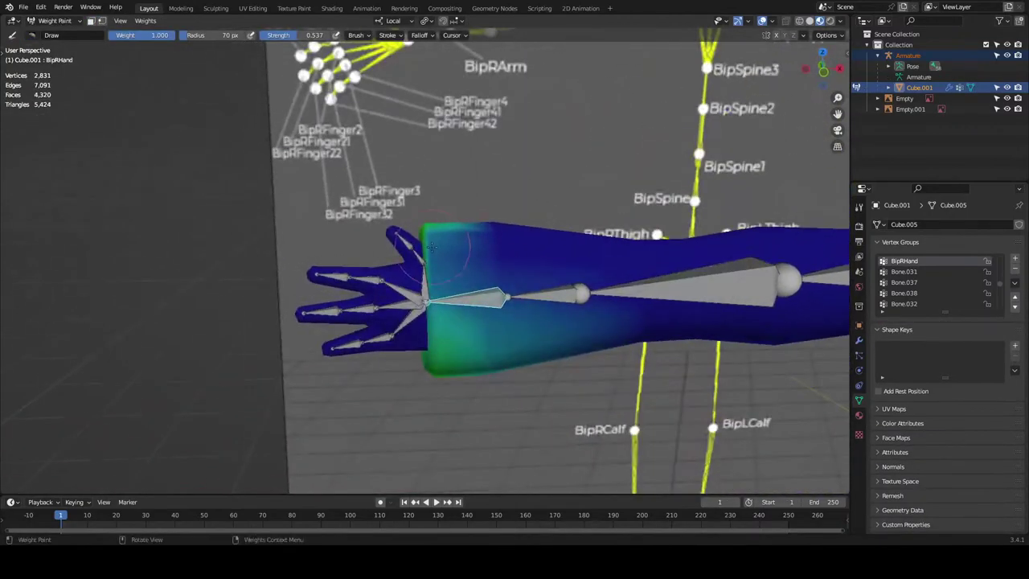
drag(452, 238, 456, 297)
middle_drag(458, 215, 471, 218)
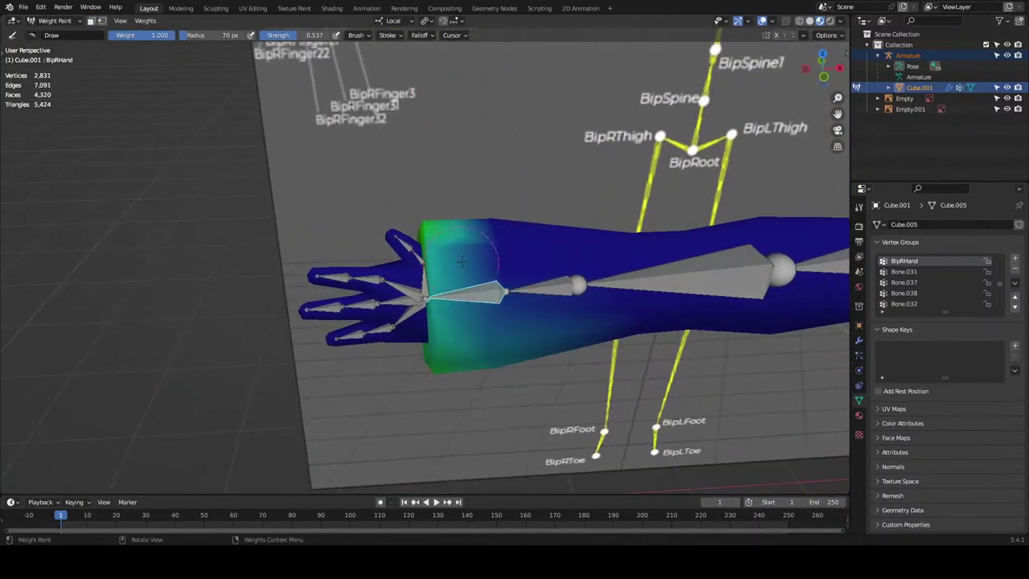
Try painting BipRHand weight along the sleeve's upper side at different brush strengths, undoing the strokes.
drag(471, 218, 603, 234)
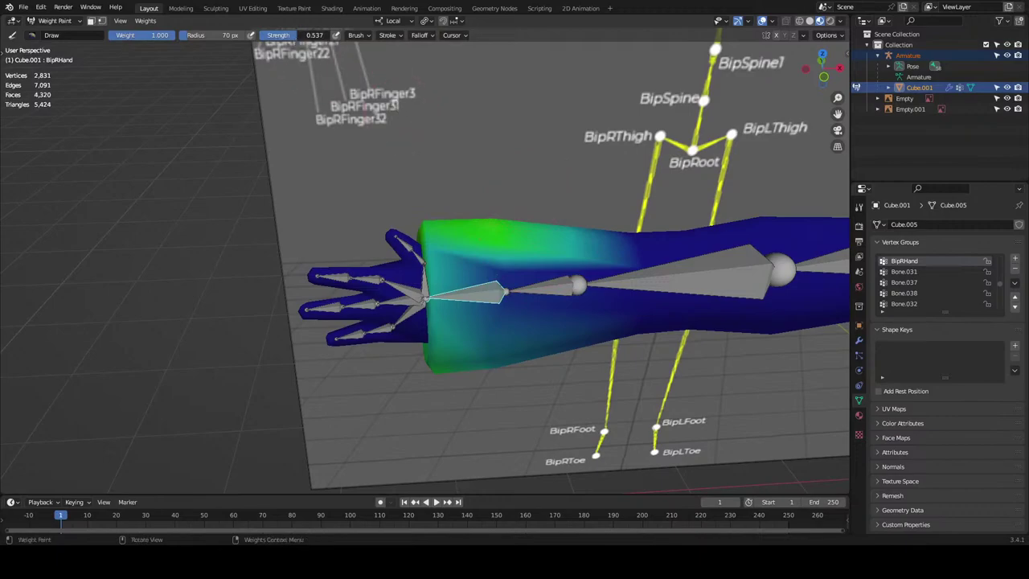
drag(277, 34, 274, 35)
key(ctrl+z)
mouse_move(515, 225)
mouse_down()
mouse_move(484, 201)
mouse_move(496, 236)
mouse_up()
middle_drag(496, 236, 515, 284)
key(ctrl+z)
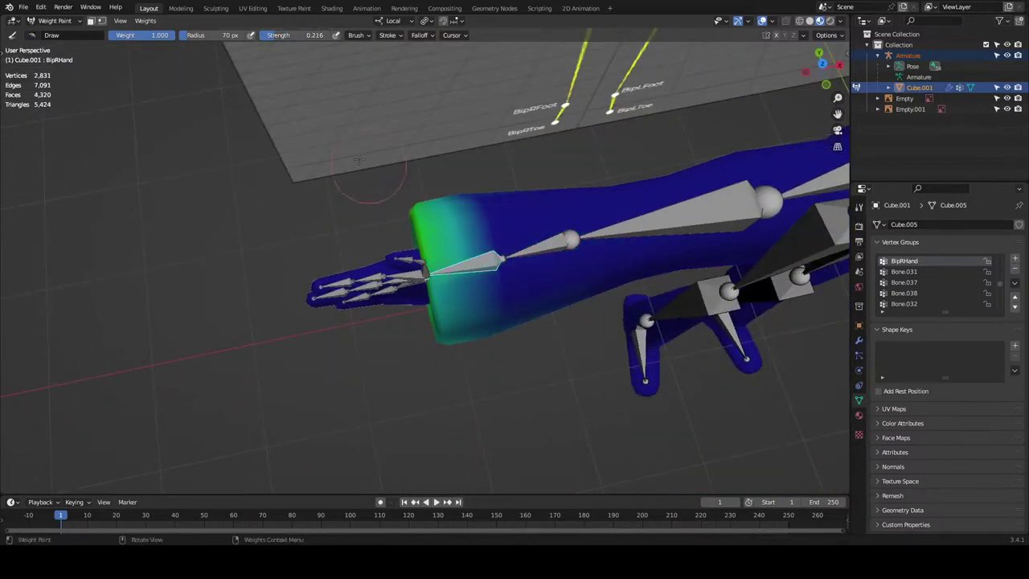
Adjust the brush strength, paint BipRHand weight across the sleeve's end and underside, and save the file.
mouse_move(308, 41)
mouse_down()
mouse_move(245, 40)
mouse_move(265, 35)
mouse_up()
drag(505, 187, 506, 322)
middle_drag(506, 326, 465, 164)
mouse_move(467, 294)
mouse_down()
mouse_move(480, 305)
mouse_move(493, 242)
mouse_move(461, 365)
mouse_up()
mouse_move(462, 366)
middle_down()
mouse_move(486, 150)
mouse_move(482, 356)
mouse_move(493, 207)
middle_up()
key(ctrl+s)
Test-rotate the BipRHand bone in pose mode to check the newly painted sleeve weights.
key(ctrl+Tab)
click(319, 228)
click(471, 300)
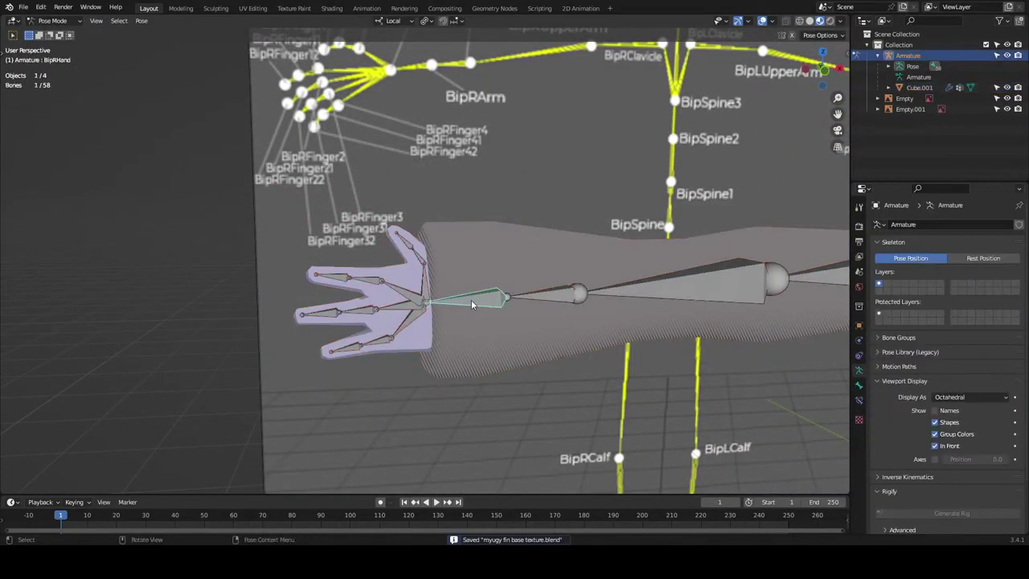
key(r)
right_click(590, 335)
Test the thumb's base bone, Bone.031, with normal and trackball rotations, cancelling each, and inspect the hand from the front.
click(415, 288)
key(r)
right_click(468, 172)
middle_drag(475, 178, 594, 212)
key(r)
right_click(456, 233)
key(r)
key(r)
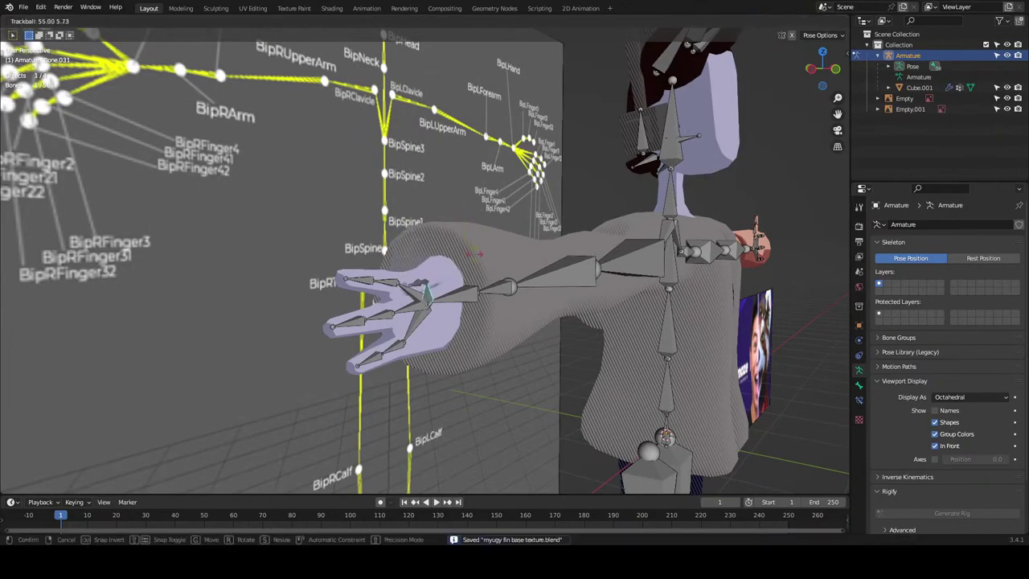
right_click(462, 232)
key(r)
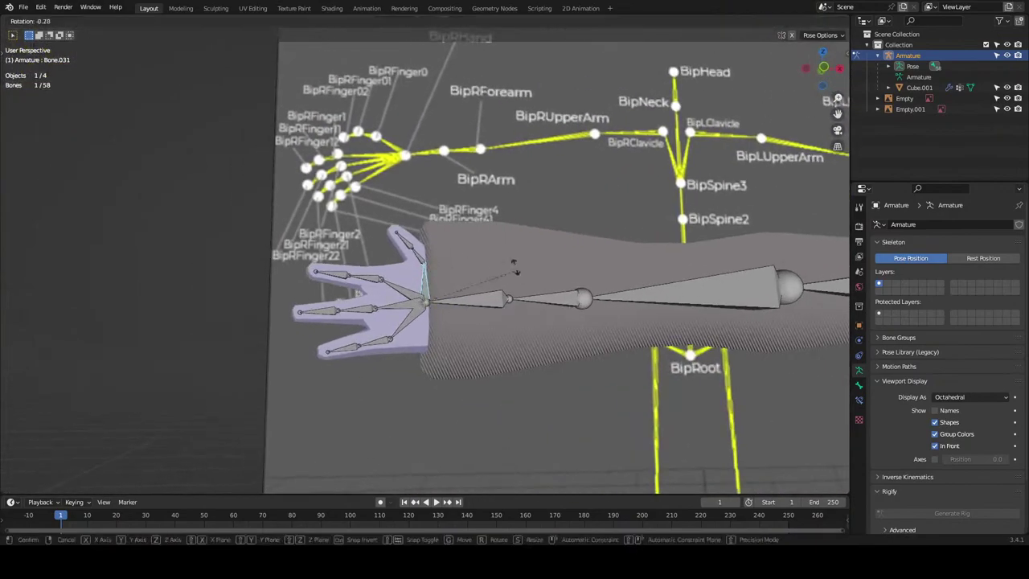
right_click(507, 272)
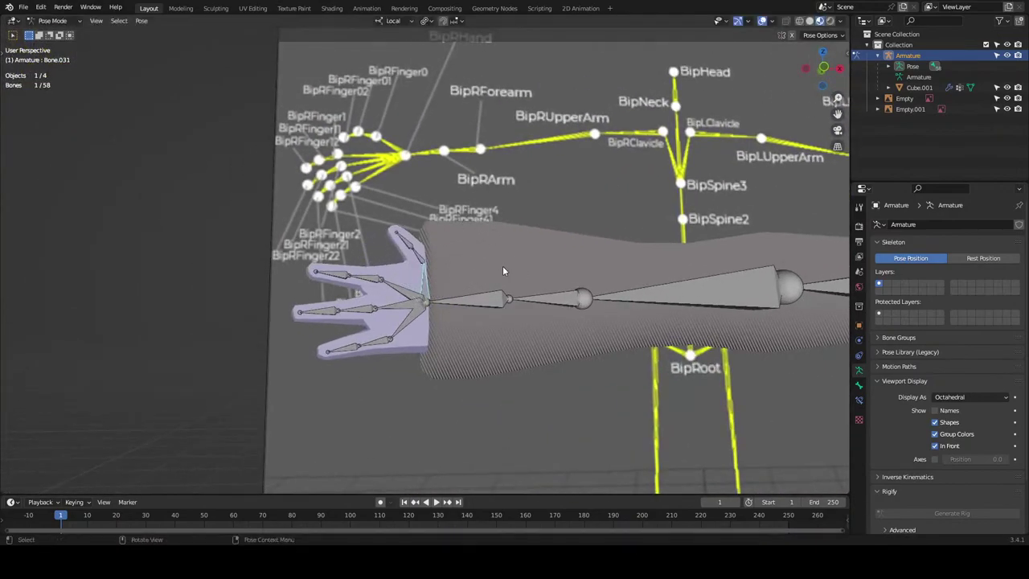
click(823, 68)
click(823, 69)
scroll(465, 280, up, 2)
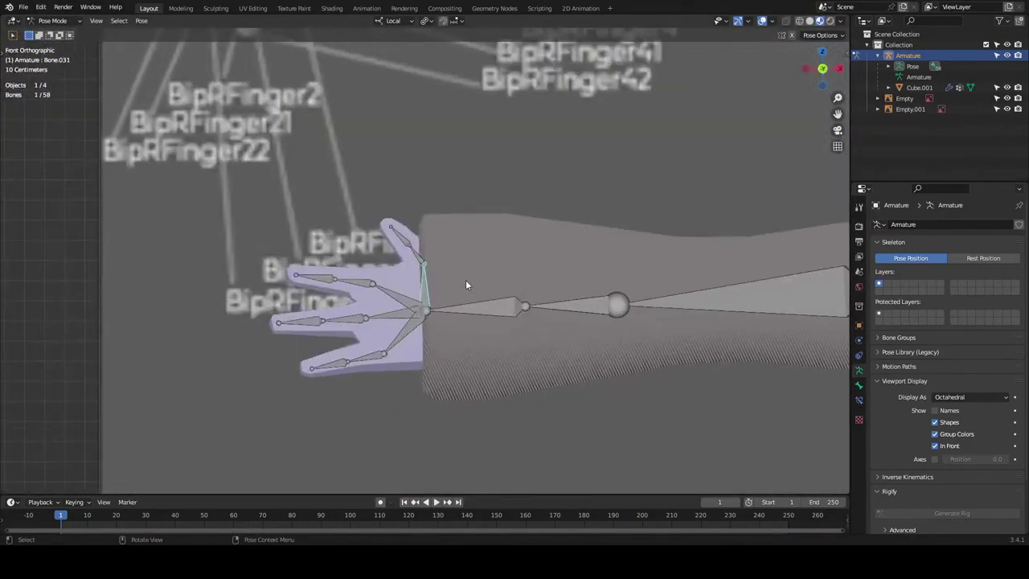
Rename the base bone of the right hand's thumb to BipRFinger0, following the reference image's naming.
shift+middle_drag(399, 278, 427, 268)
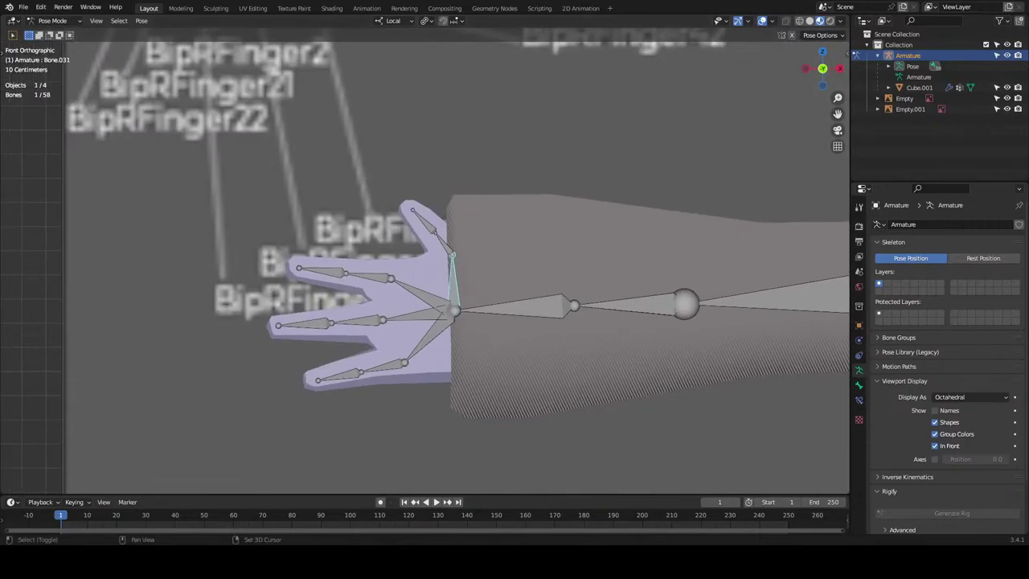
scroll(446, 258, down, 4)
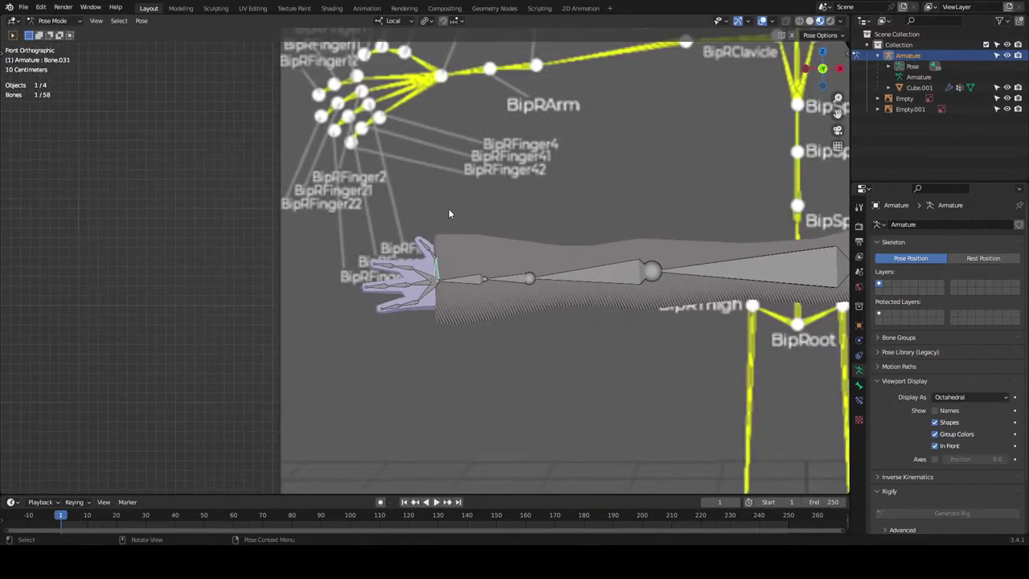
scroll(448, 193, up, 3)
shift+middle_drag(449, 167, 453, 246)
scroll(451, 256, down, 1)
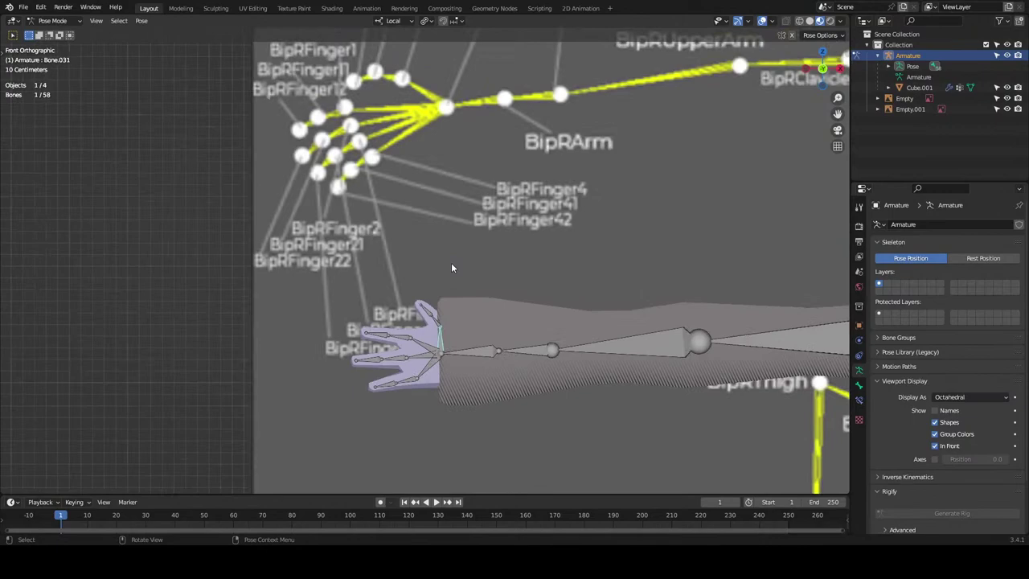
scroll(451, 268, down, 5)
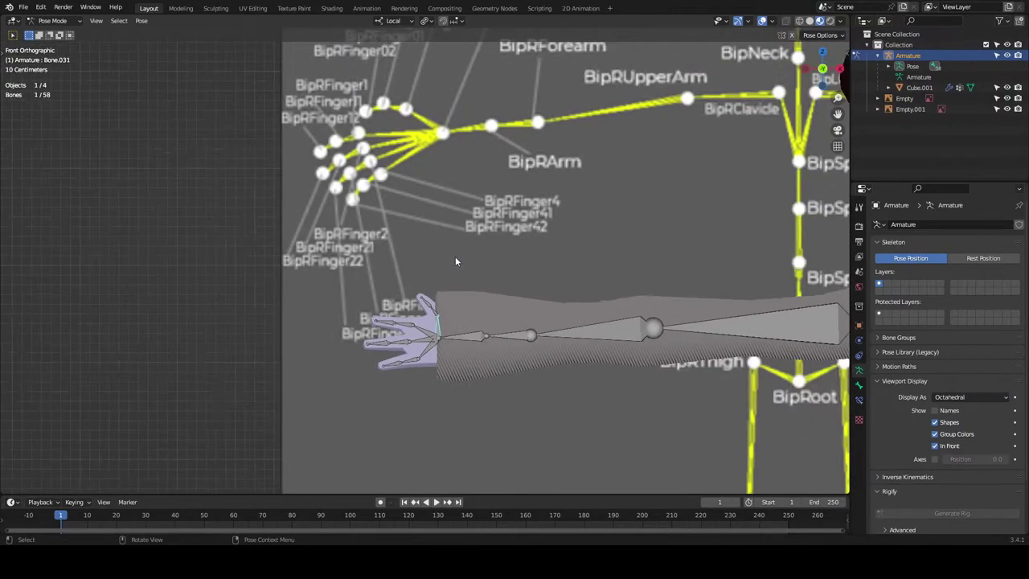
scroll(456, 183, up, 5)
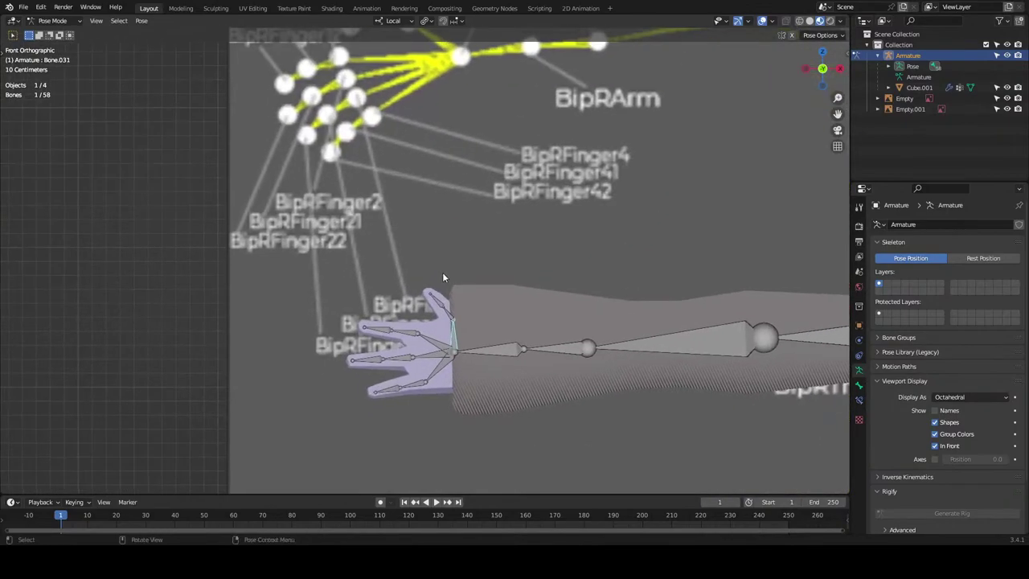
key(F2)
text(BipRFinger)
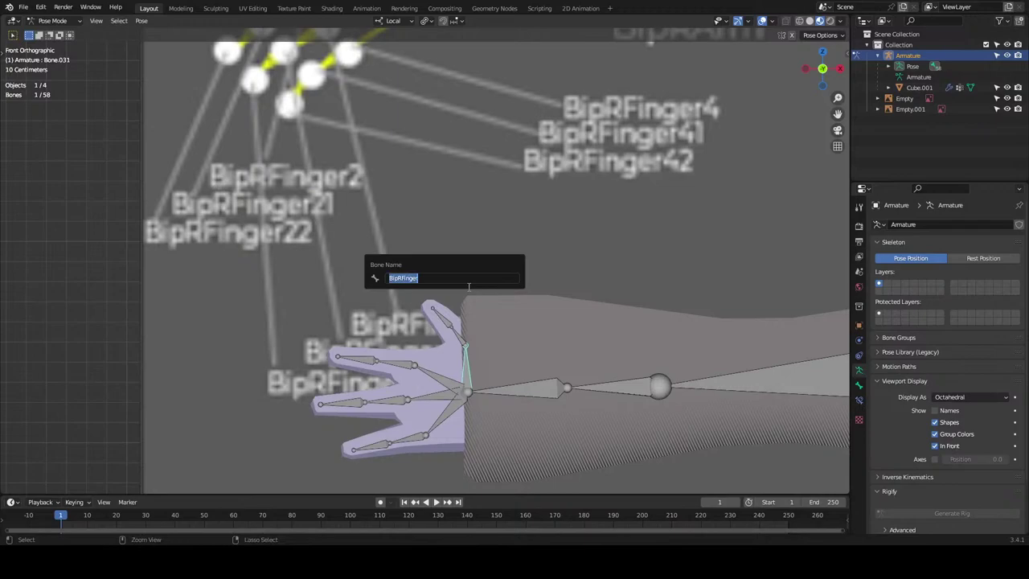
text(0)
key(Return)
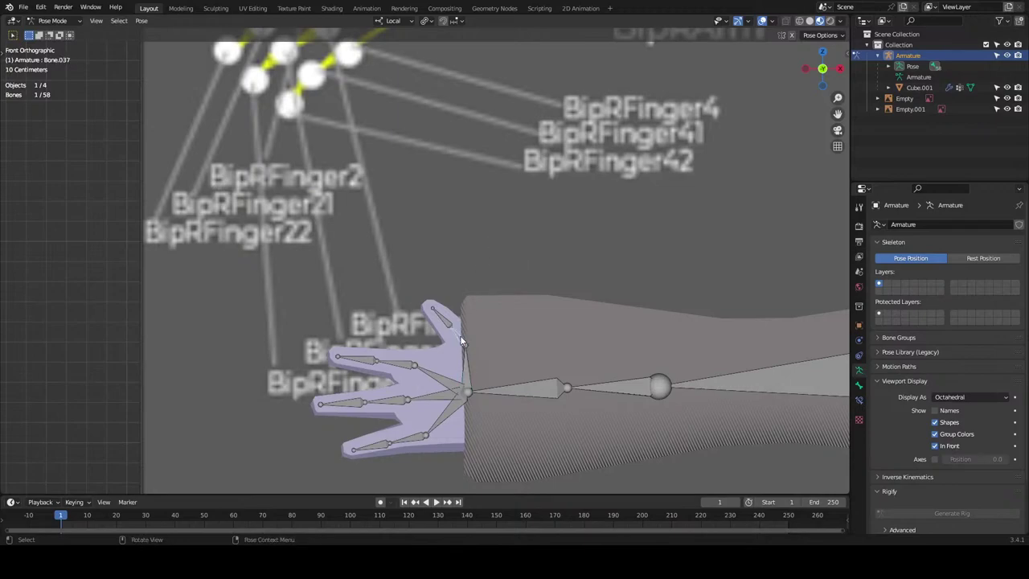
Rename the right thumb's middle and tip bones to BipRFinger01 and BipRFinger02.
key(F2)
text(BipRFinger01)
key(Return)
key(F2)
text(BipRFinger02)
key(Return)
Rename the base bone of the right index finger, next to the thumb, to BipRFinger1.
click(442, 382)
key(F2)
text(BipRFinger)
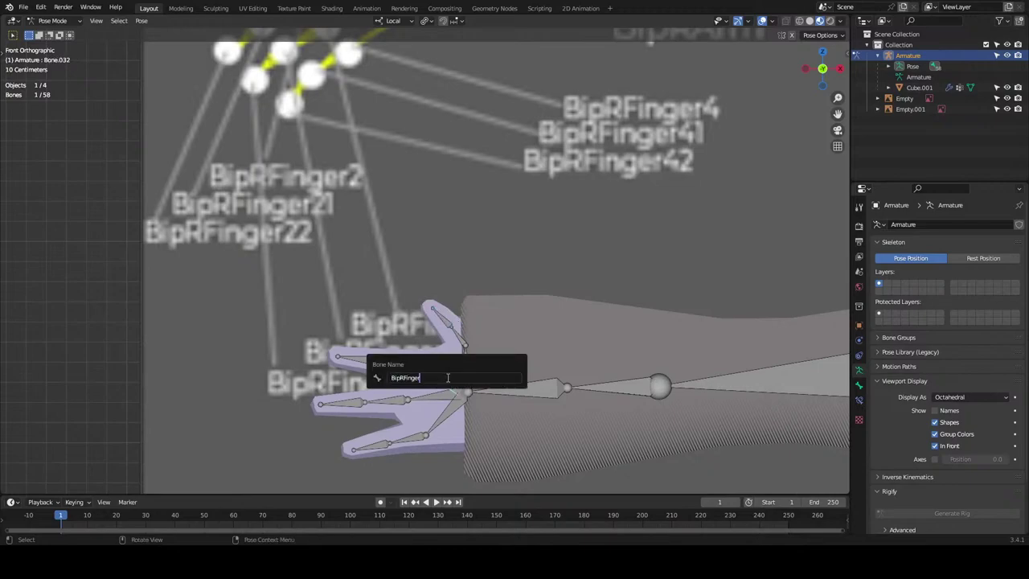
text(1)
key(Return)
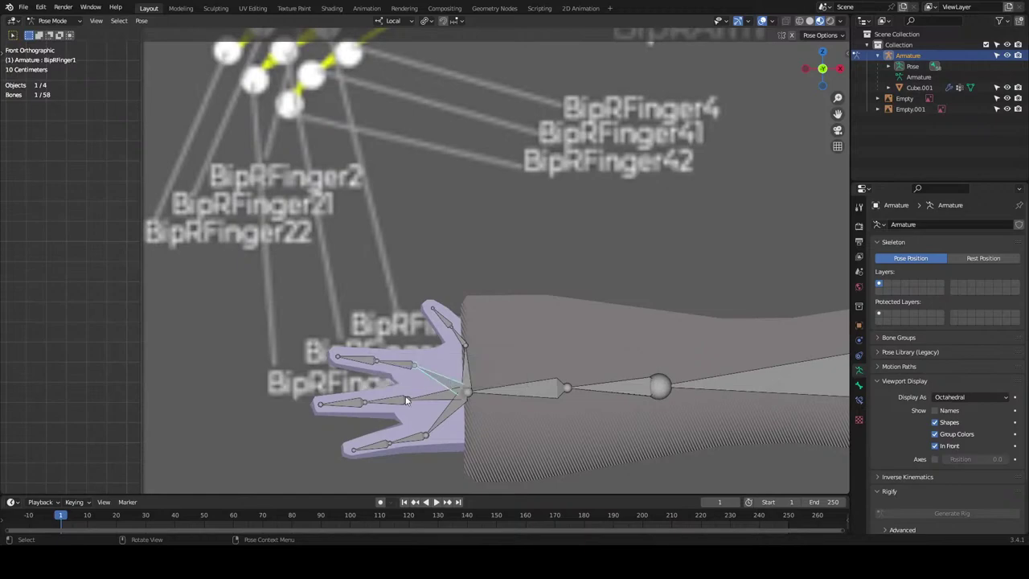
Rename the right index finger's middle and tip bones to BipRFinger11 and BipRFinger12.
key(F2)
text(BipRFinger11)
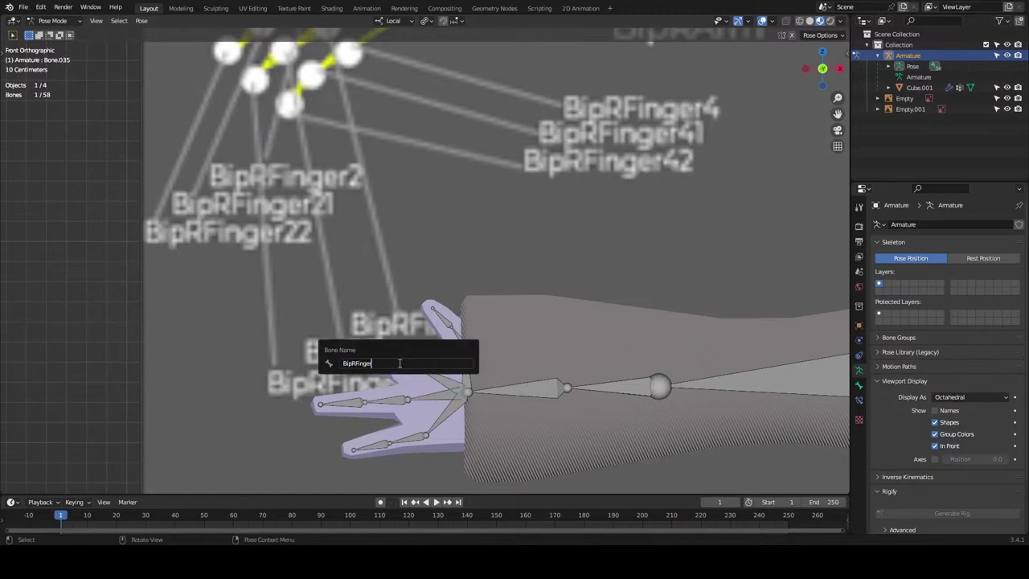
key(Return)
click(355, 357)
key(F2)
text(BipRFinger)
text(12)
key(Return)
Rename the base bone of the right hand's middle finger to BipRFinger2.
click(427, 394)
key(F2)
text(BipRFinger)
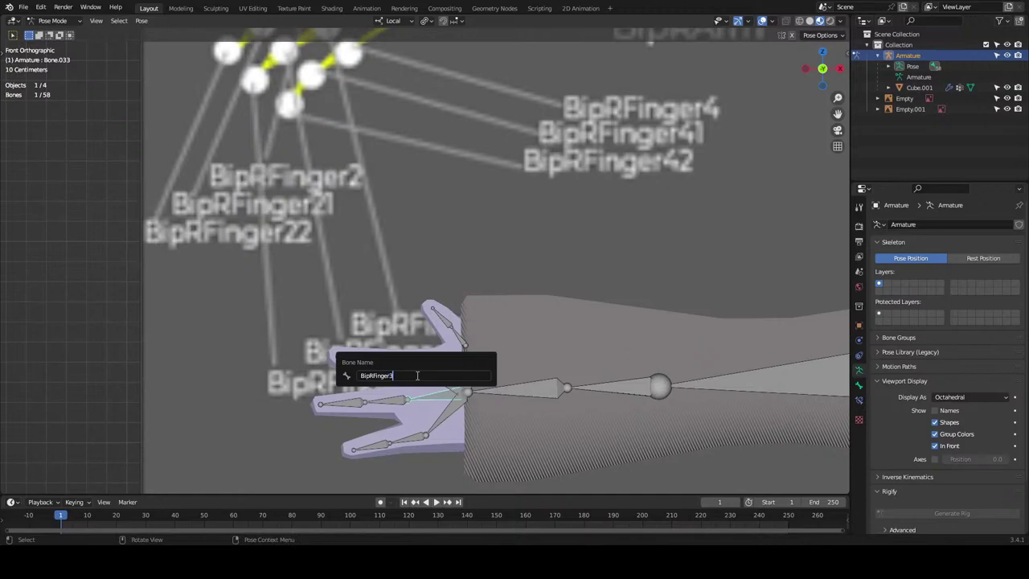
text(2)
key(Return)
Rename the second bone of the right hand's middle finger to BipRFinger21, correcting the mistyped ending.
click(384, 400)
key(F2)
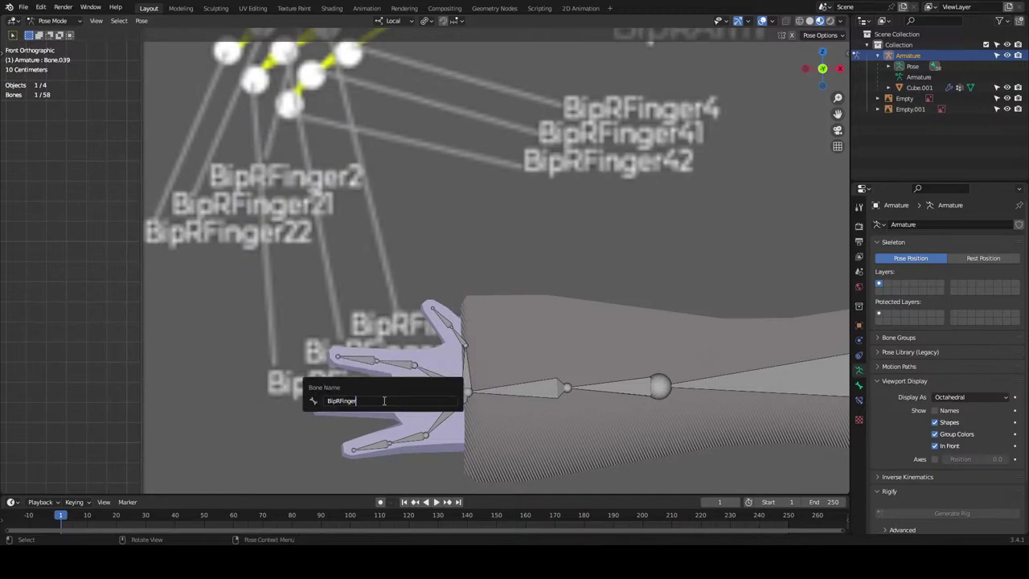
key(Return)
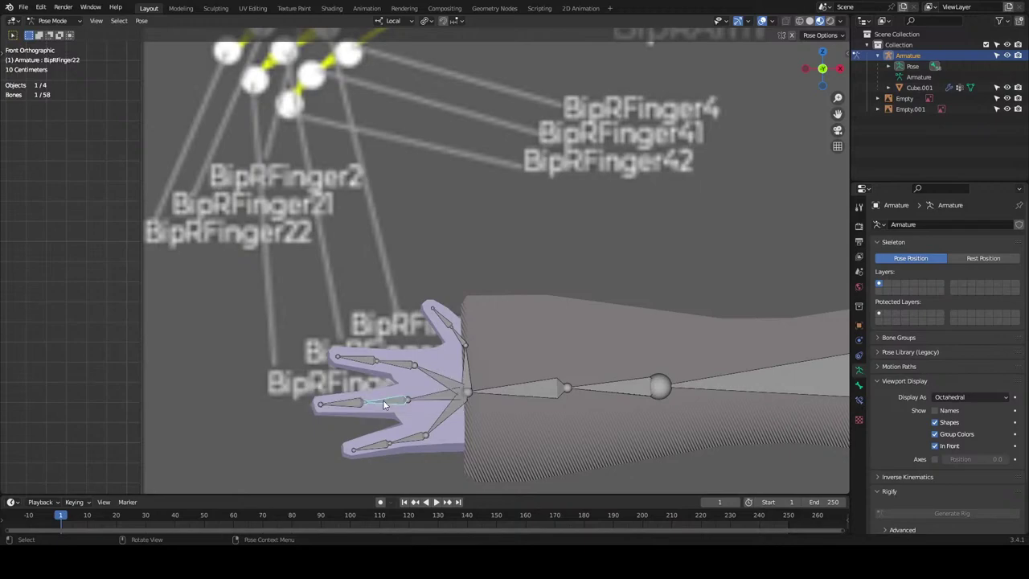
key(F2)
key(End)
key(BackSpace)
text(1)
key(Return)
Rename the tip bone of the right hand's middle finger to BipRFinger22.
click(352, 403)
key(F2)
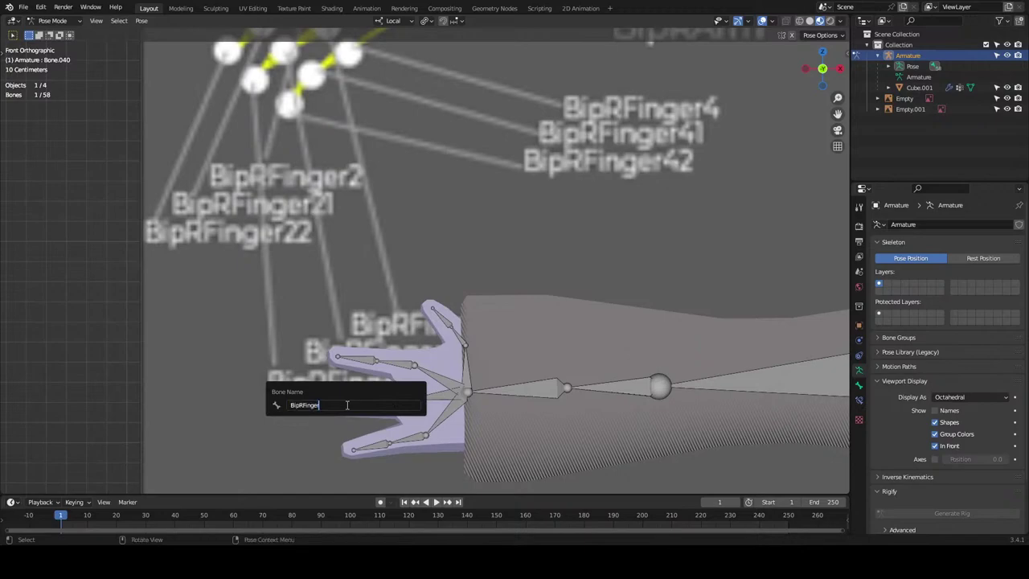
text(BipRFinger22)
key(Return)
Rename the base bone of the right hand's last finger to BipRFinger3.
click(445, 414)
key(F2)
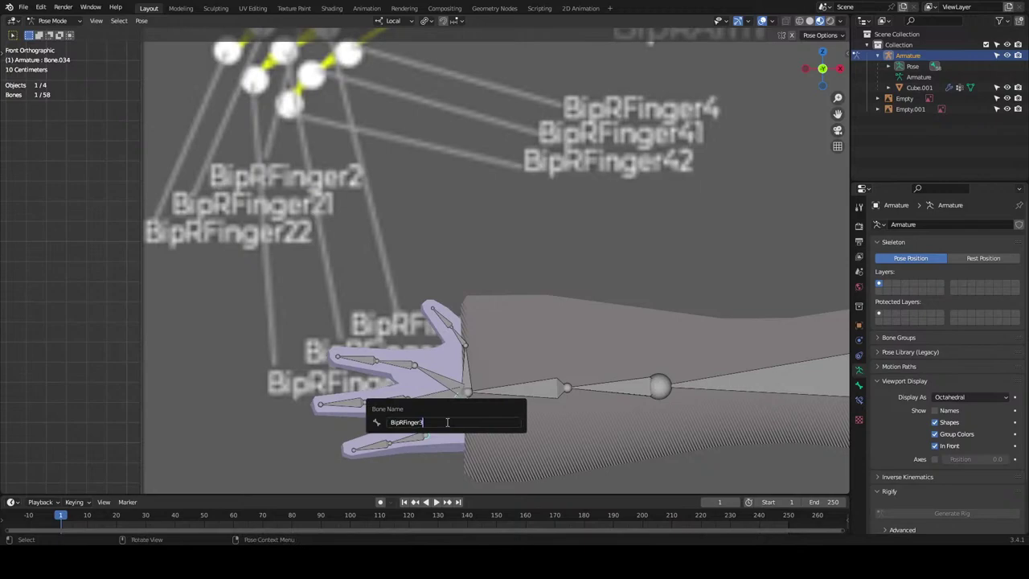
text(BipRFinger3)
key(Return)
Rename the second and tip bones of the right hand's last finger to BipRFinger31 and BipRFinger32.
click(414, 431)
key(F2)
text(BipRFinger)
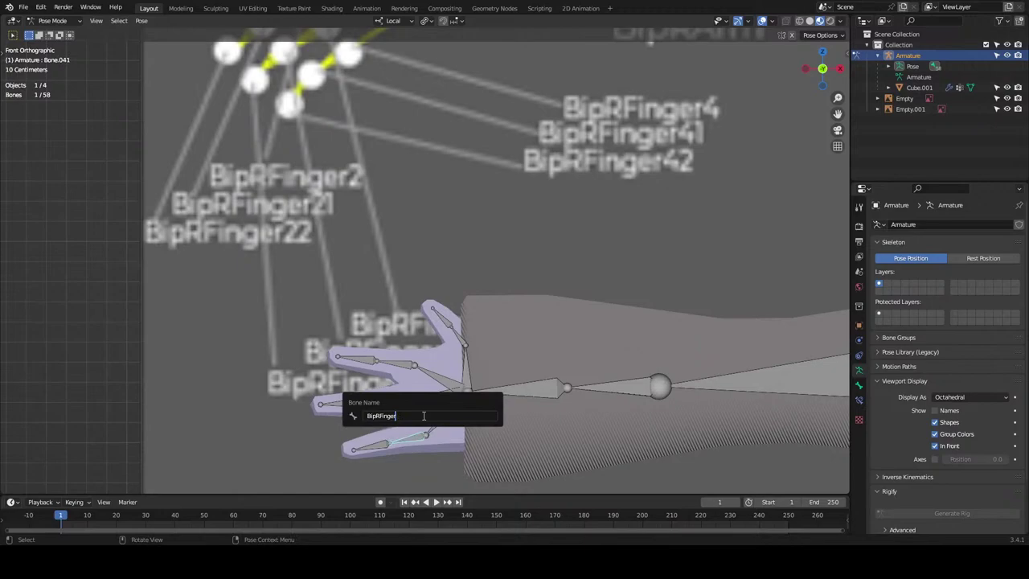
text(31)
key(Return)
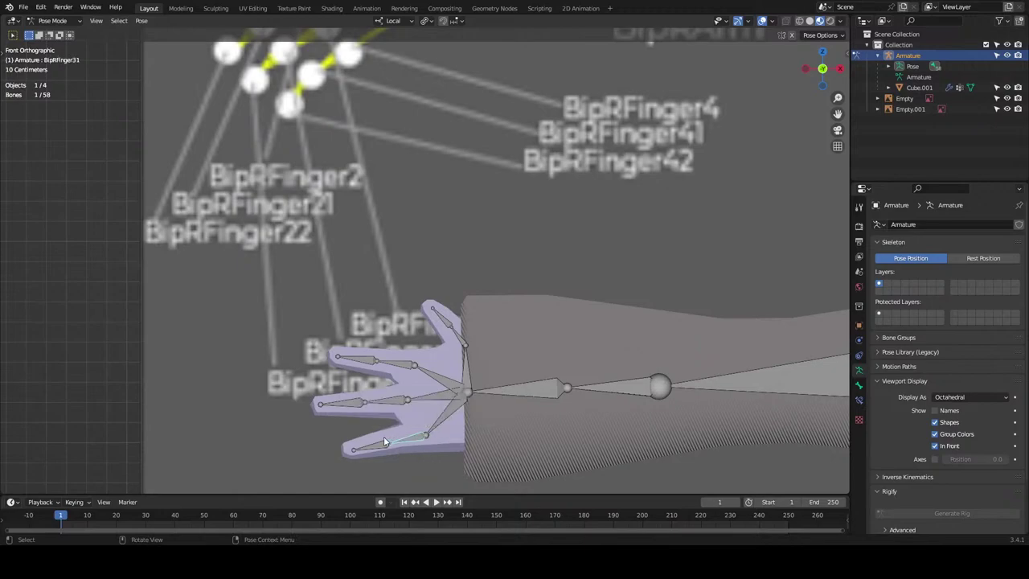
key(F2)
text(BipRFinger)
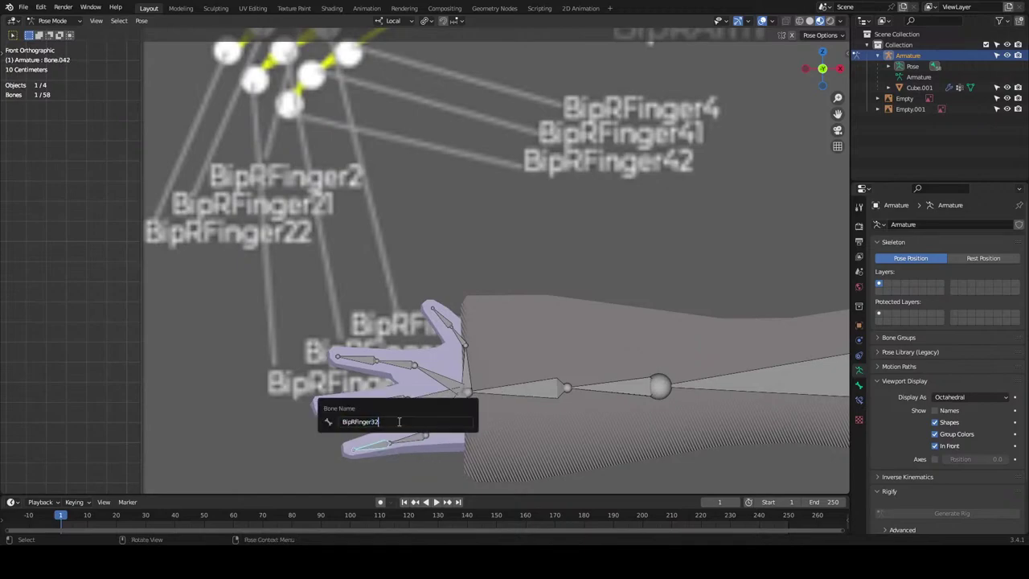
text(32)
key(Return)
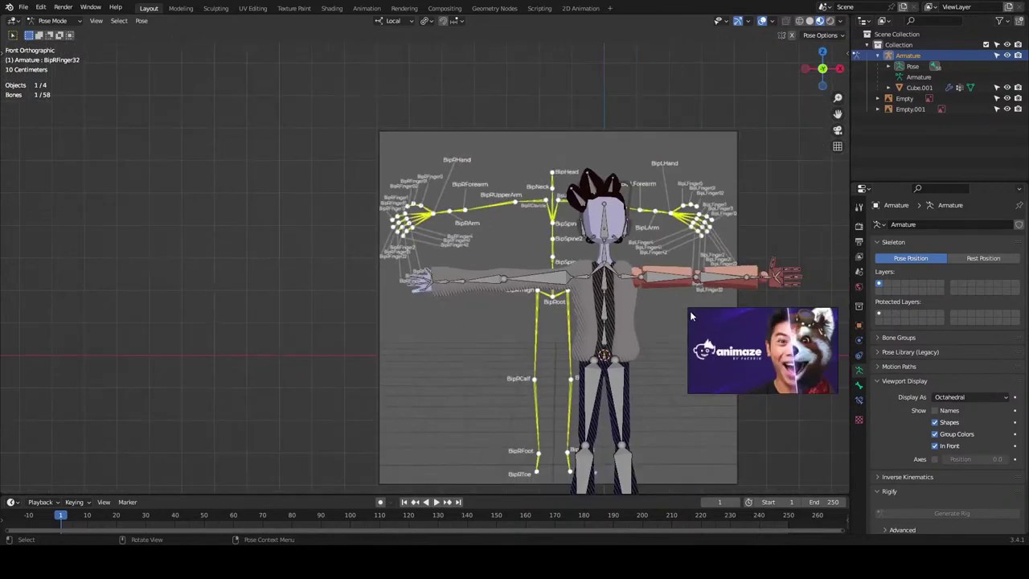
Save the file with the renamed right-hand bones.
shift+middle_drag(584, 294, 411, 259)
scroll(365, 322, down, 5)
middle_drag(365, 322, 411, 353)
scroll(411, 356, up, 3)
key(ctrl+s)
Test-move the headset's central bone and trackball-rotate the back-hair bone on the character's left to identify what they control, cancelling both.
scroll(417, 203, up, 4)
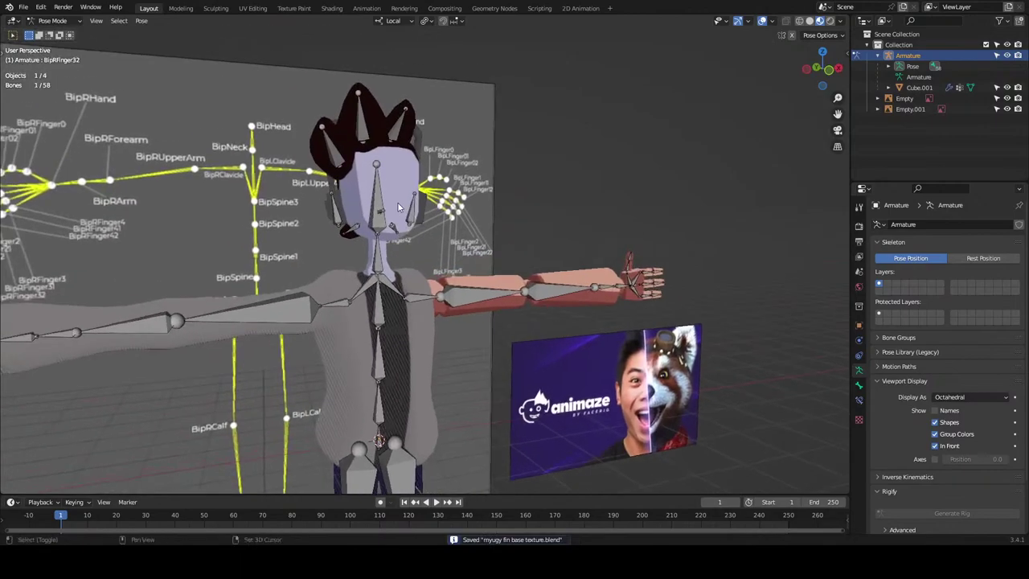
middle_drag(416, 203, 394, 207)
click(360, 209)
click(362, 211)
key(g)
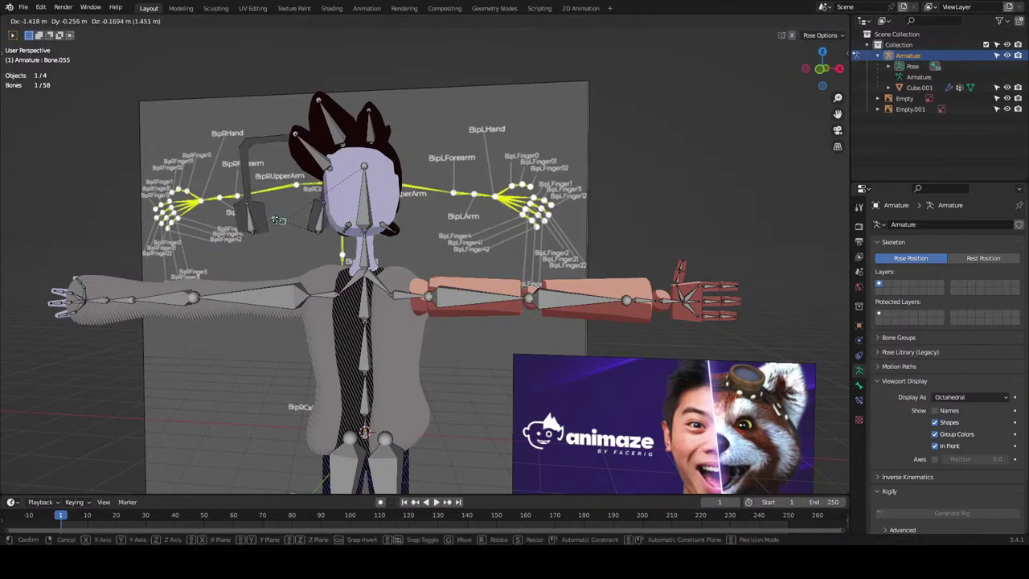
key(r)
key(r)
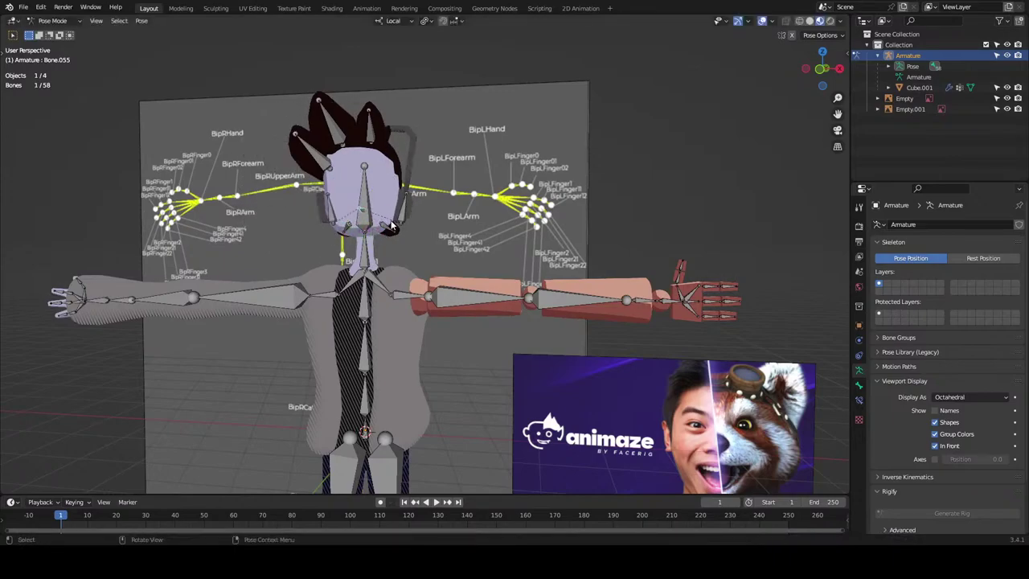
click(411, 249)
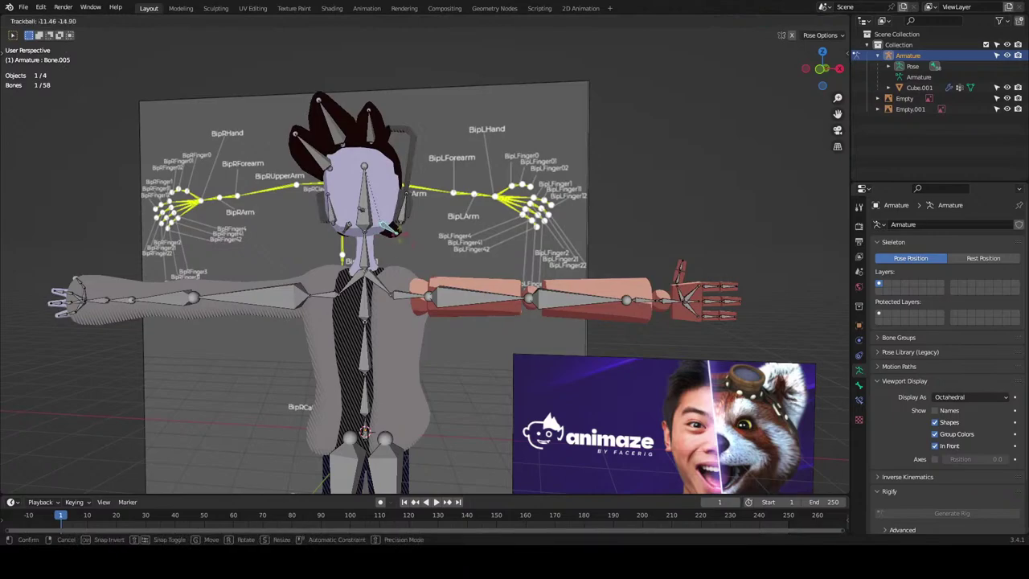
Rename the back-hair bone on the character's left to Lbackhair, from the front view.
key(KP_1)
scroll(363, 235, up, 6)
shift+middle_drag(362, 235, 469, 298)
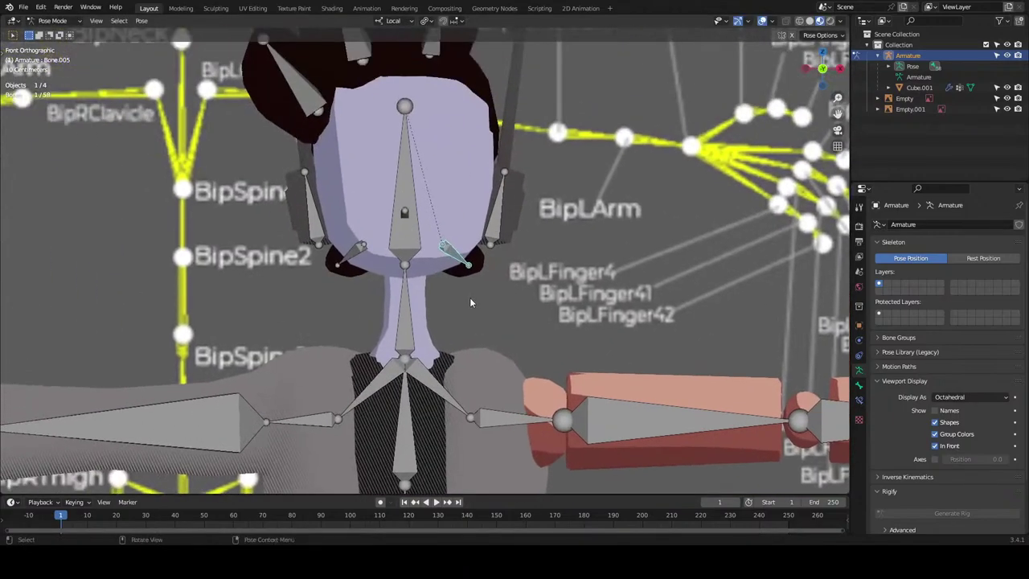
key(F2)
text(BackhairL)
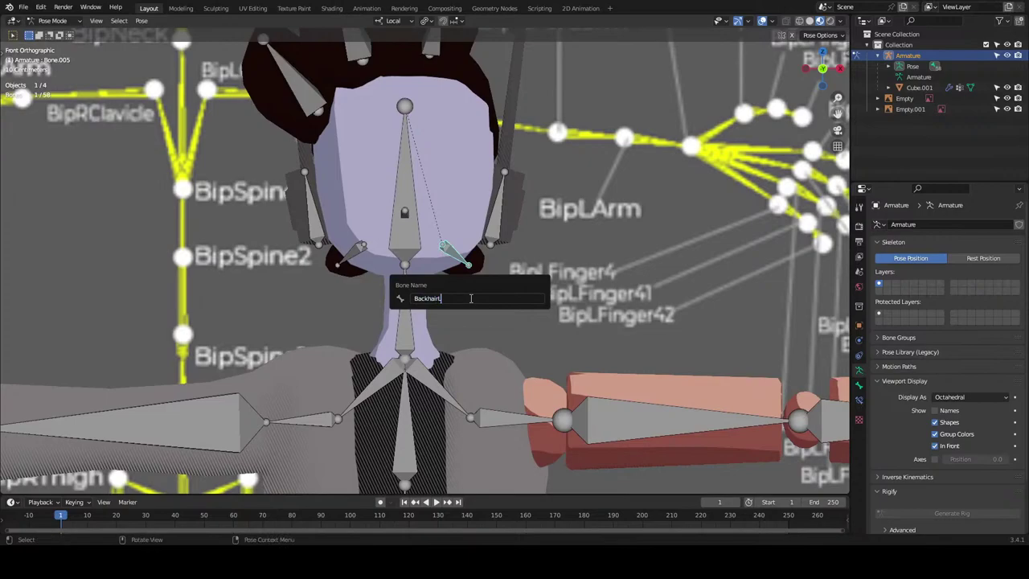
key(BackSpace)
key(BackSpace)
key(BackSpace)
key(BackSpace)
key(BackSpace)
key(BackSpace)
text(LBack)
key(BackSpace)
key(BackSpace)
key(BackSpace)
text(backha)
key(Return)
Rename the back-hair bone on the character's right to RBackhair.
click(359, 254)
key(F2)
text(RB)
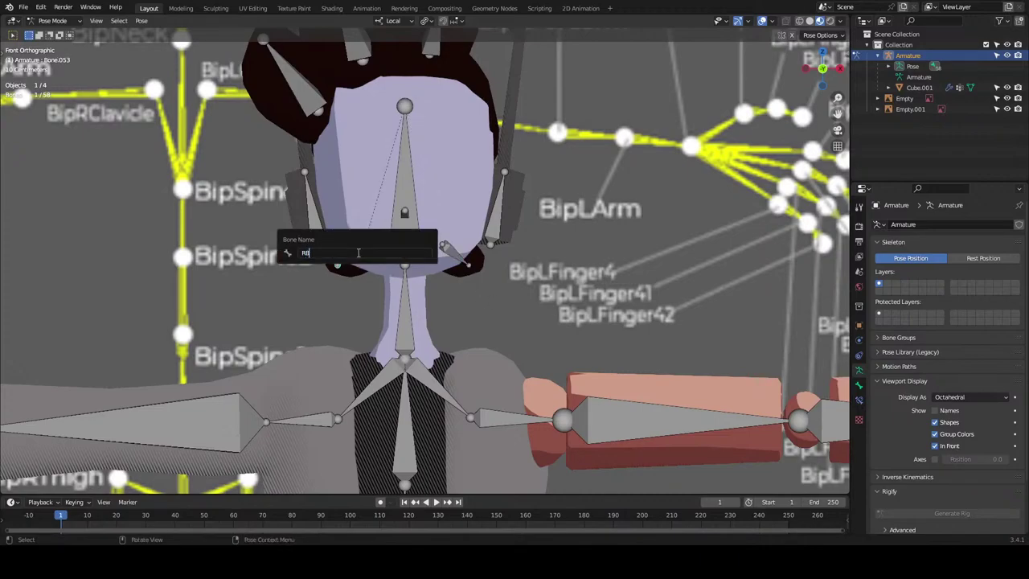
text(ackhair)
key(Return)
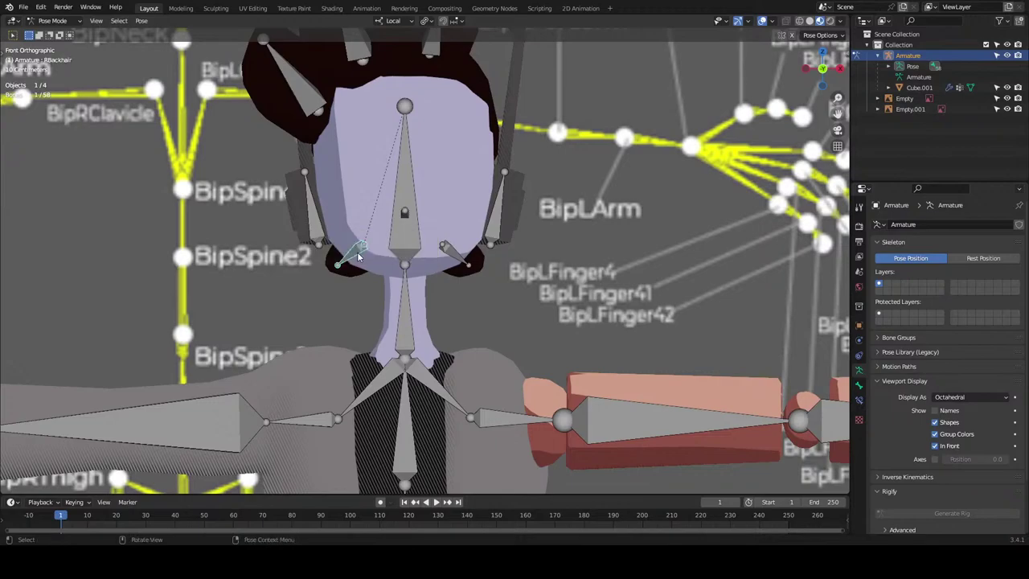
Correct the left back-hair bone's name to LBackhair so its capitalization matches the right one.
click(459, 253)
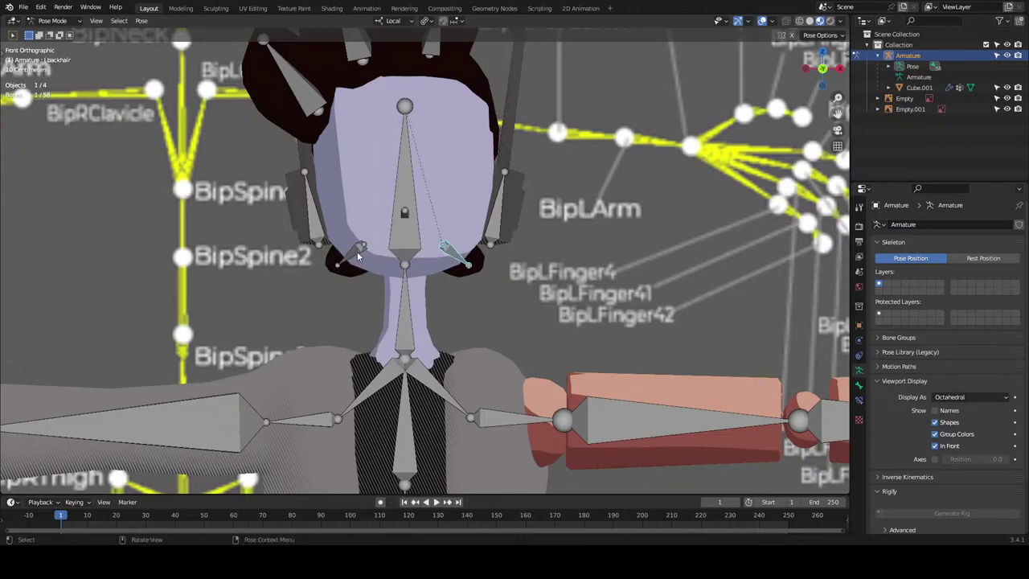
click(357, 252)
click(450, 251)
key(F2)
click(407, 264)
key(F2)
click(392, 257)
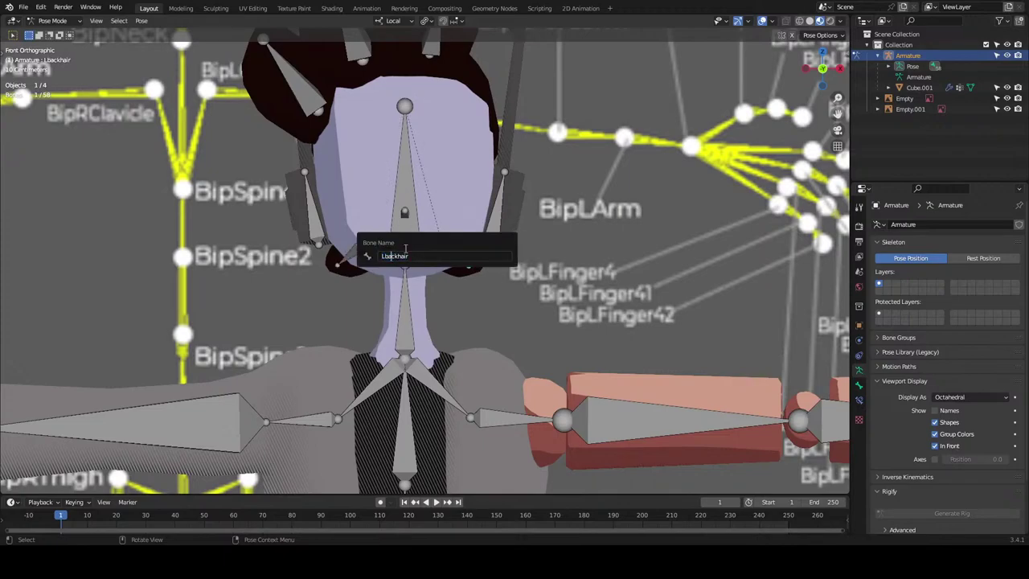
key(BackSpace)
text(R)
key(Return)
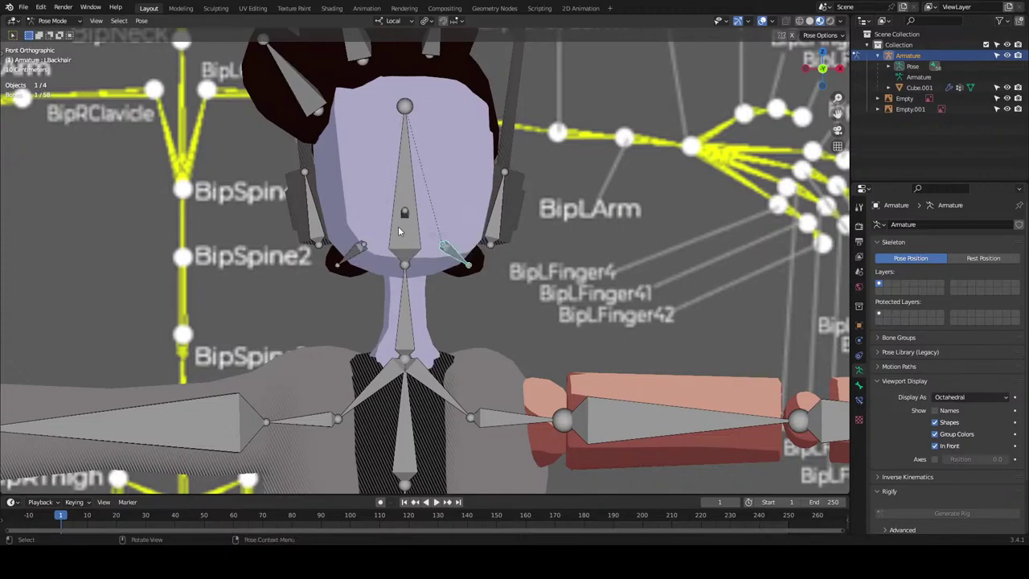
Rename the headset's small central bone inside the head to headsetroot.
click(404, 213)
scroll(426, 155, up, 2)
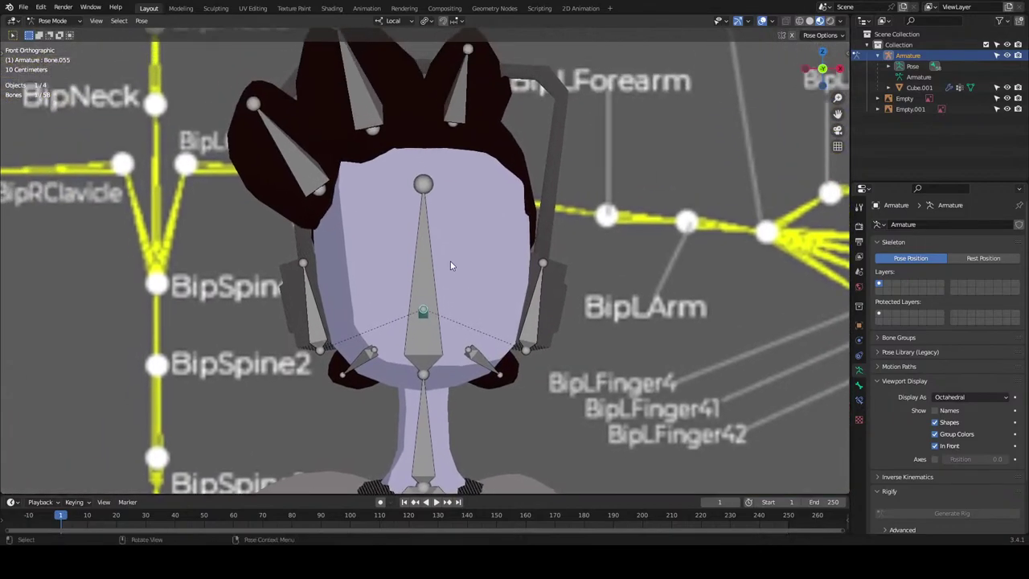
key(F2)
text(headsetroo)
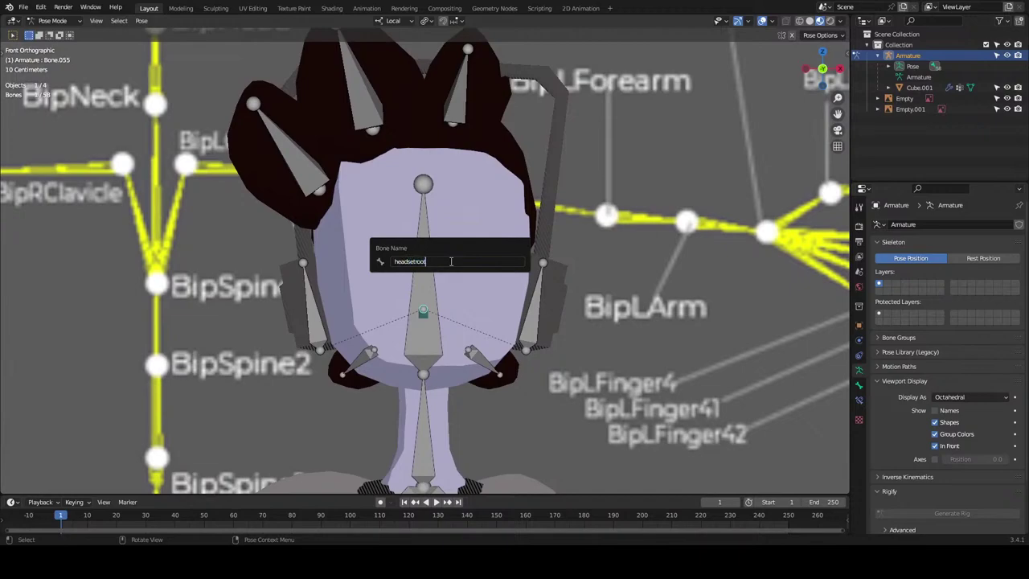
text(t)
key(Return)
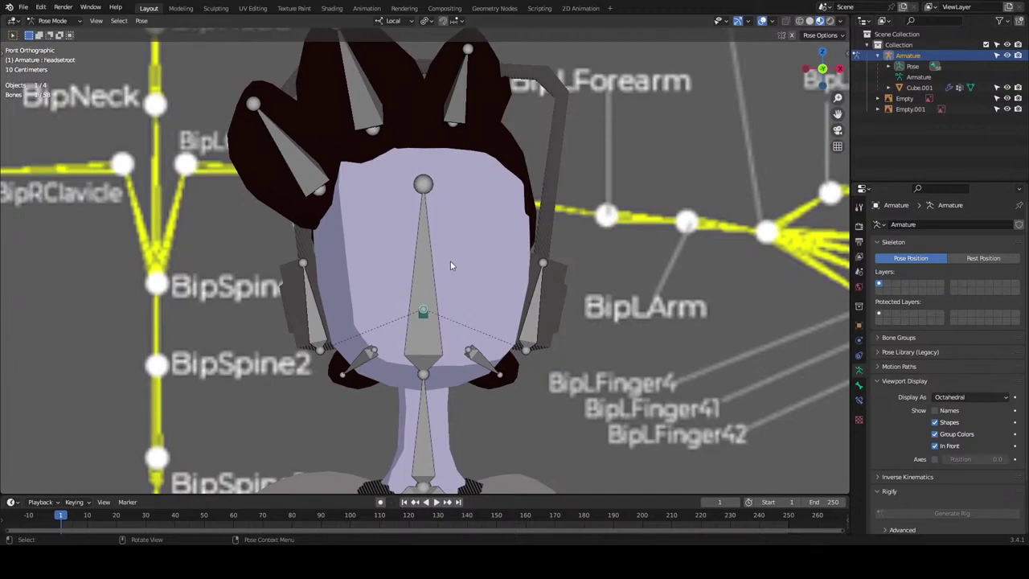
Rename the headset bone on the character's left ear to LHeadphone.
click(531, 322)
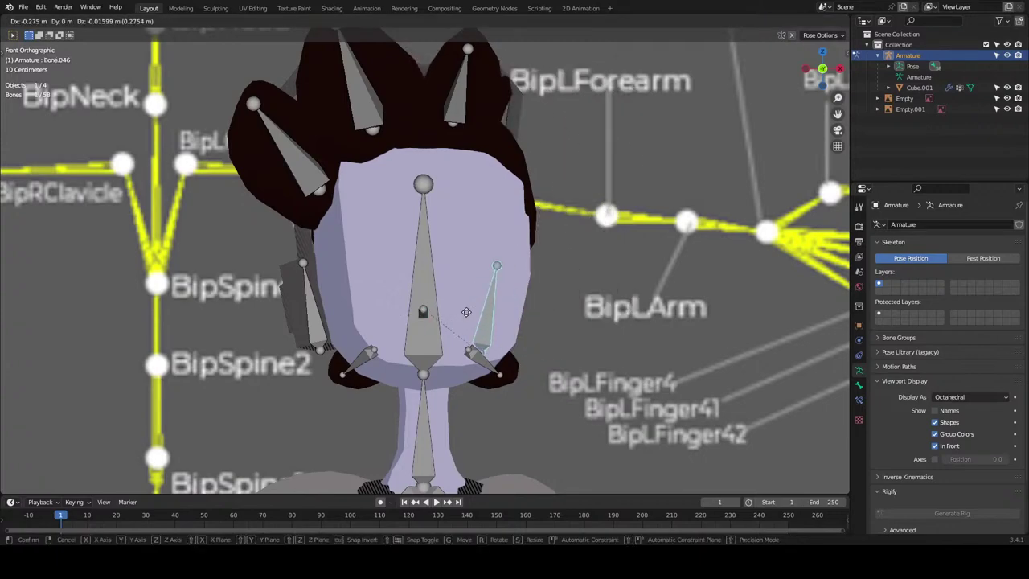
key(F2)
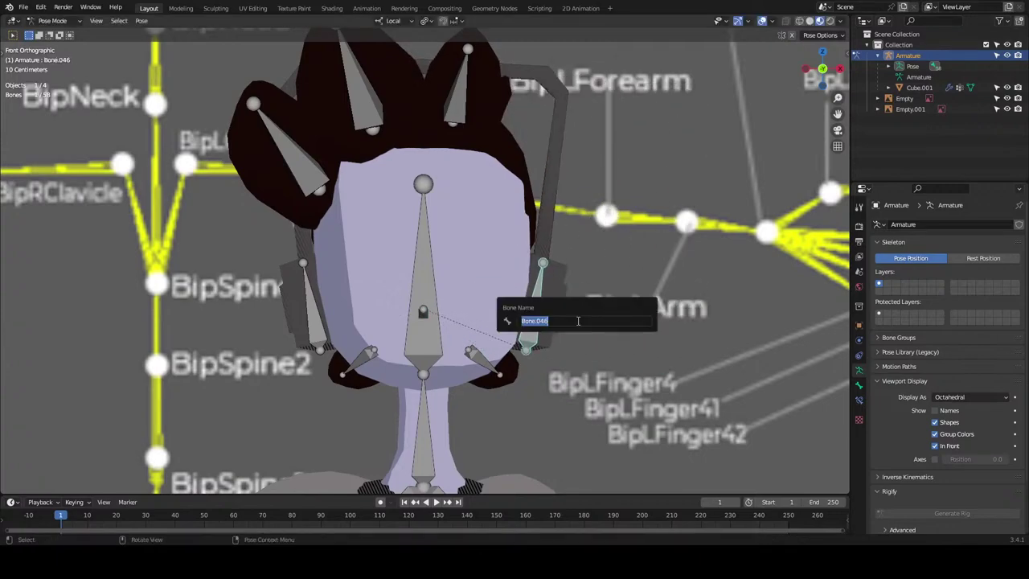
text(h)
text(LHea)
text(dphone)
key(Return)
Rename the headset bone on the character's right ear to RHeadphone.
click(323, 339)
key(F2)
text(RHe)
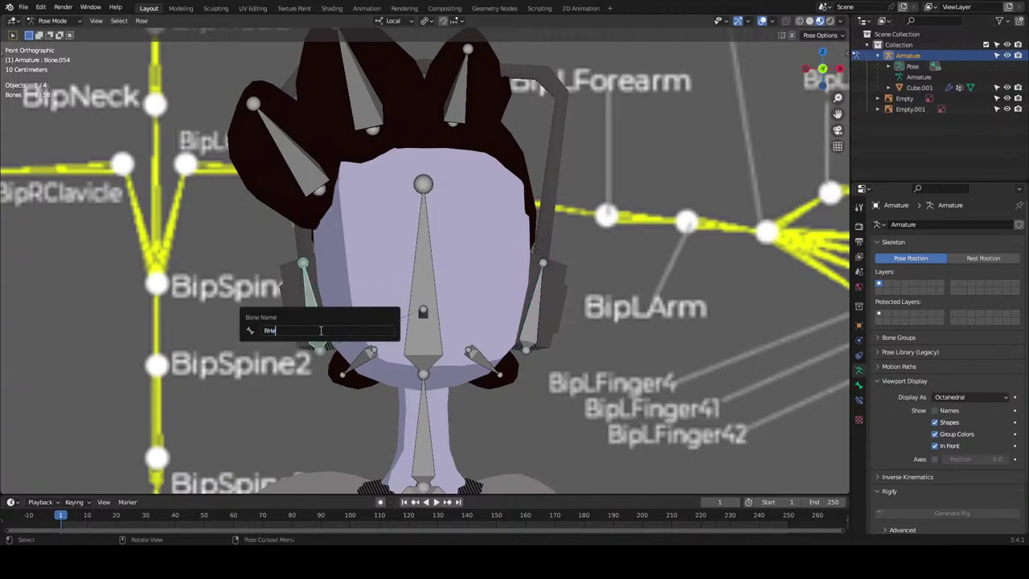
text(adphone)
key(Return)
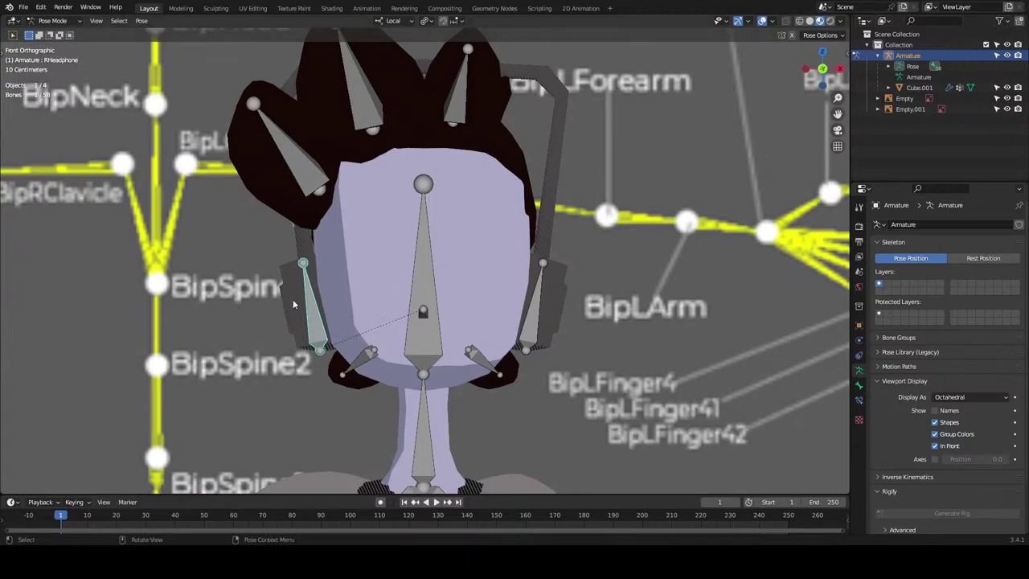
Test-rotate the head bone freely to check how the hair and headset follow, leaving the pose as it was.
click(424, 305)
key(r)
key(r)
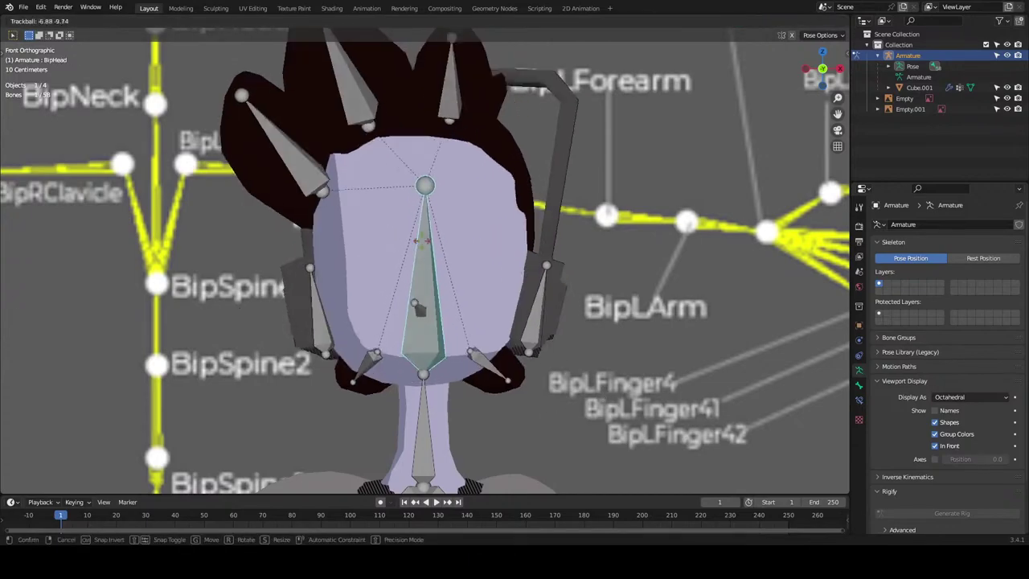
right_click(447, 147)
Rename the top hair bone on the character's left to LHairtop.
click(452, 103)
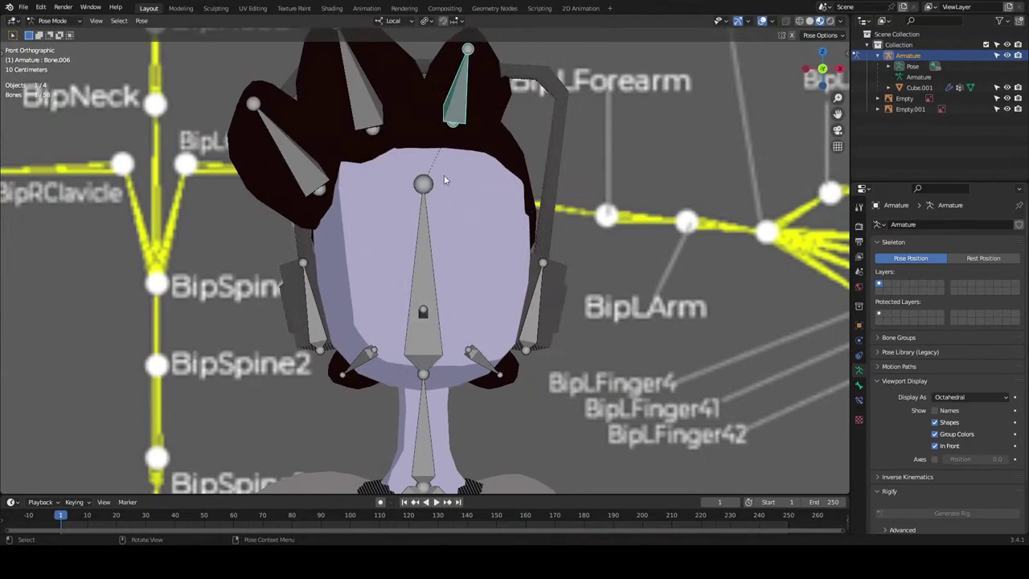
key(F2)
text(L)
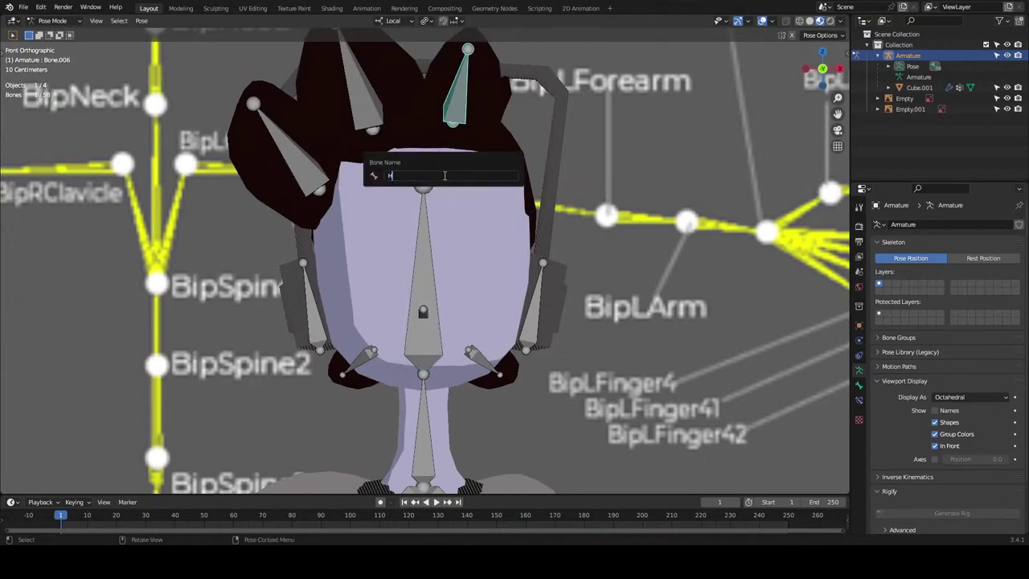
text(Hairtop)
key(Return)
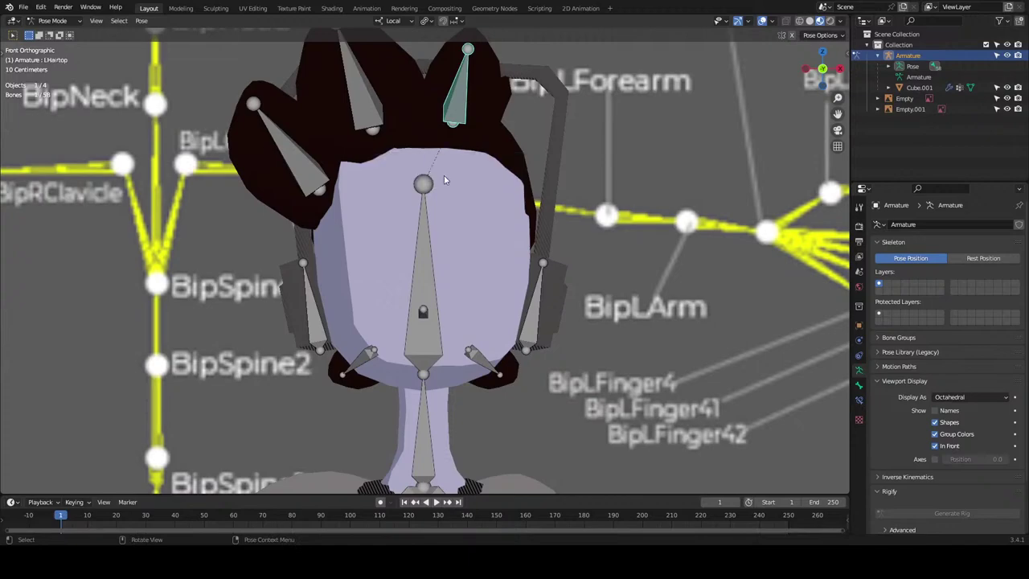
Rename the middle top hair bone with the MHair name.
click(364, 108)
key(F2)
text(MHai)
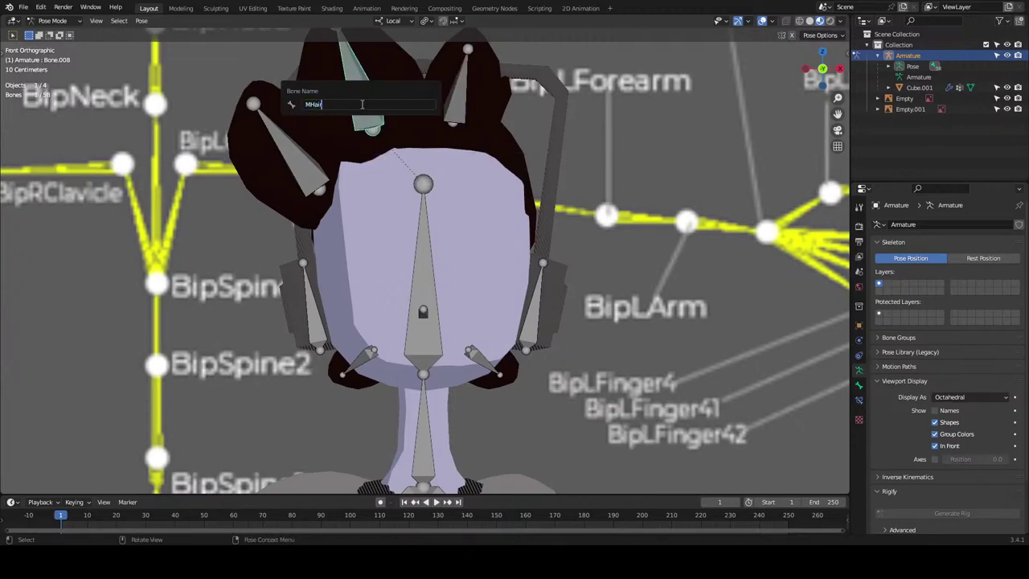
key(Return)
Rename the hair bone on the character's right side to RHairtop and save the file.
click(297, 164)
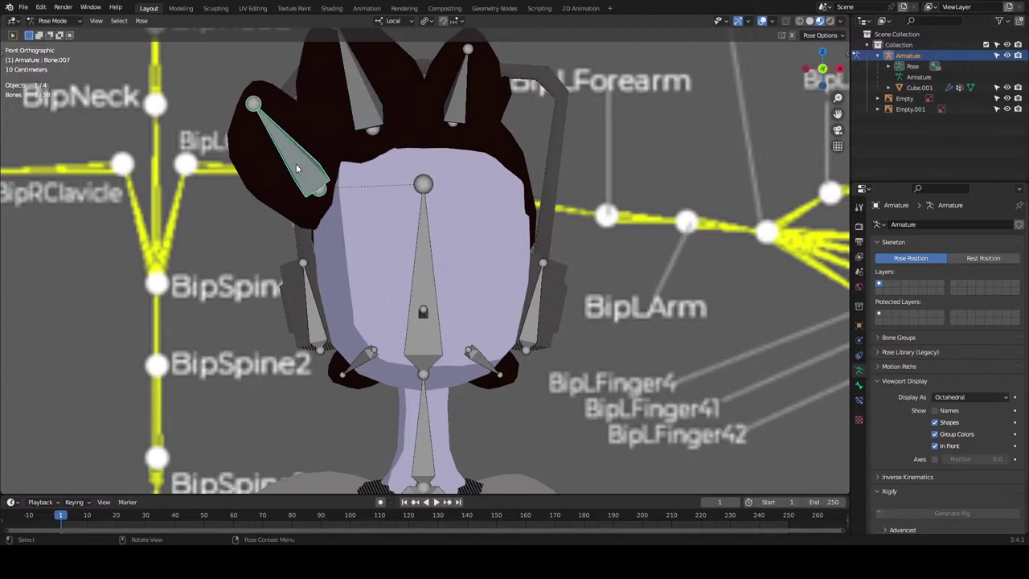
key(F2)
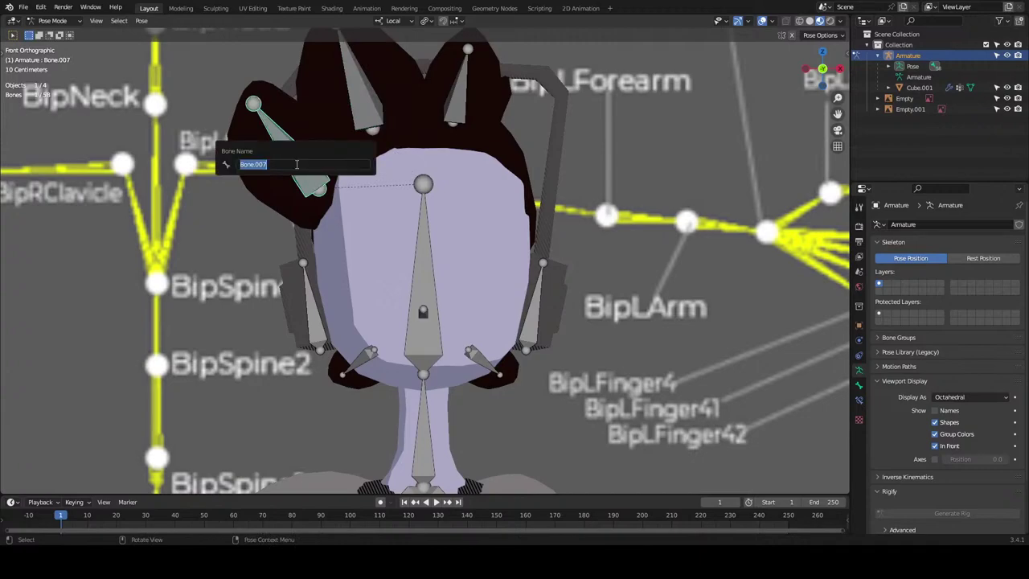
text(RHairtop)
key(Return)
scroll(474, 308, down, 4)
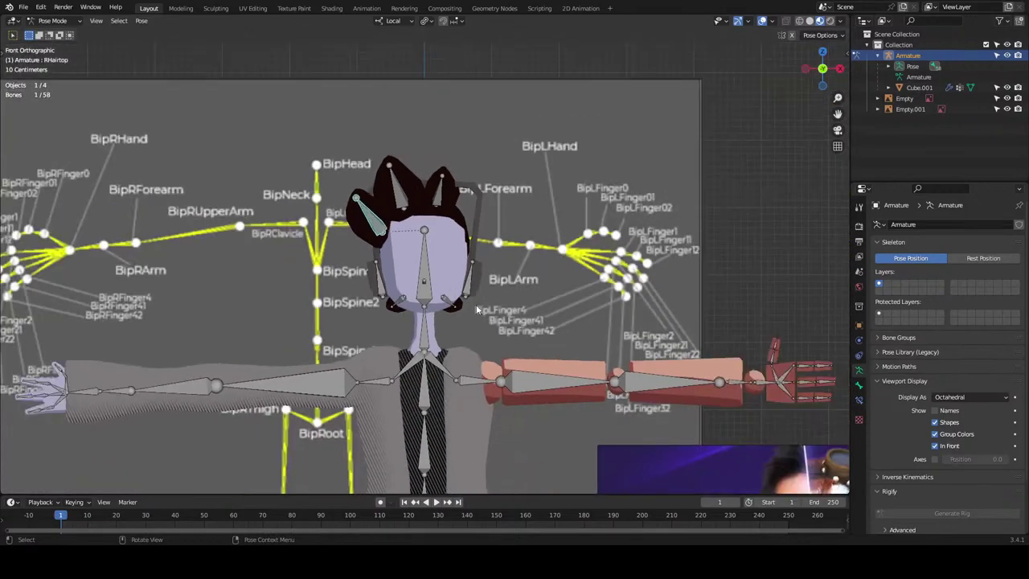
key(ctrl+s)
Test-rotate the BipSpine1 bone to check the torso's deformation, leaving the pose as it was.
scroll(422, 333, down, 3)
scroll(594, 375, up, 1)
shift+middle_drag(603, 384, 544, 306)
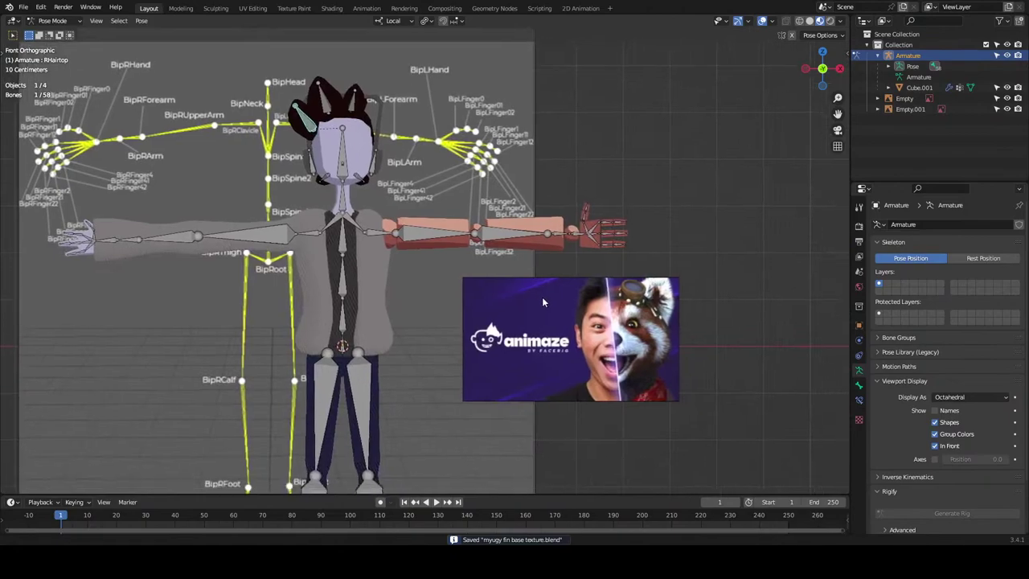
scroll(544, 305, down, 5)
scroll(361, 285, up, 5)
scroll(362, 285, down, 3)
middle_drag(386, 361, 455, 245)
click(420, 199)
key(r)
key(Escape)
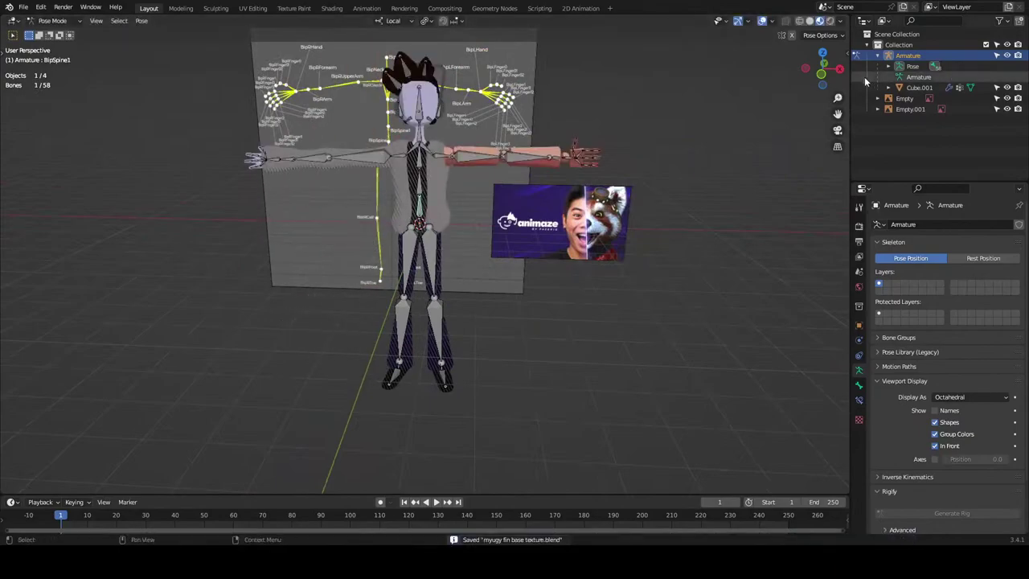
Test-rotate the left upper arm bone from the front view to check which parts of the mesh it moves.
click(823, 74)
scroll(573, 346, up, 5)
shift+middle_drag(543, 37, 453, 256)
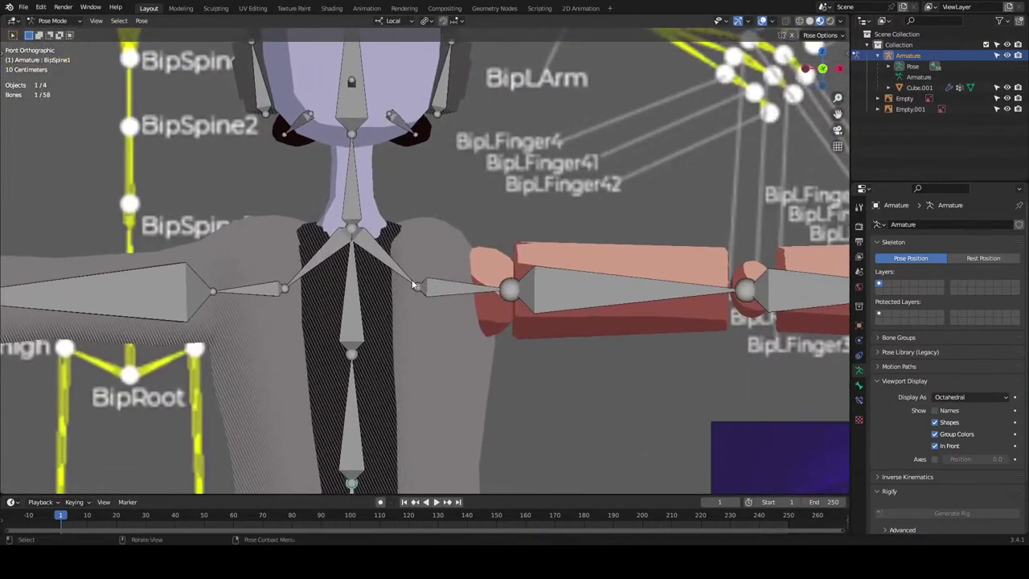
click(557, 290)
key(r)
right_click(580, 305)
scroll(580, 306, down, 4)
key(r)
key(Escape)
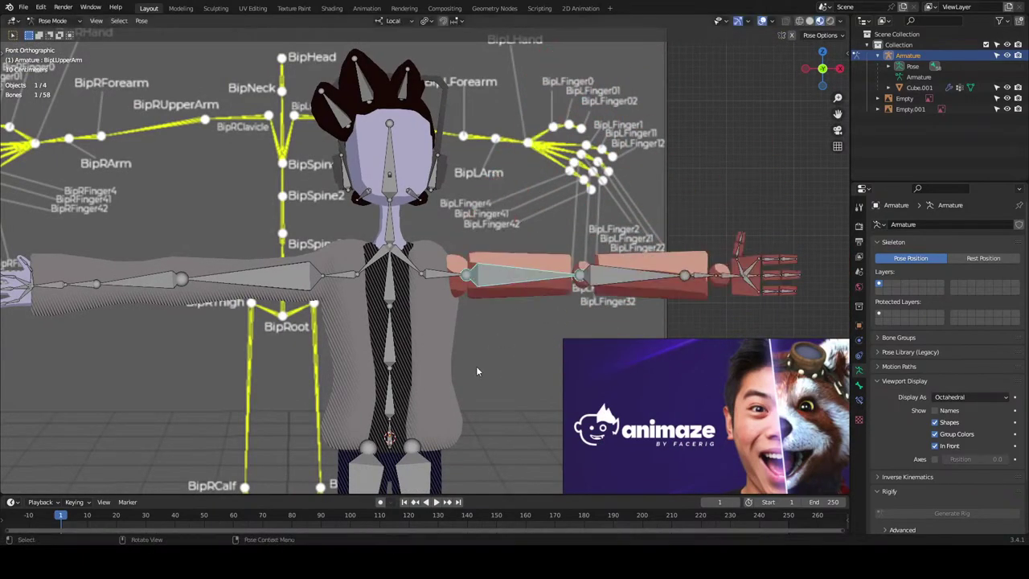
Remove all of the jacket's linked vertices from the BipLUpperArm vertex group of the body mesh.
key(ctrl+Tab)
shift+click(455, 358)
key(ctrl+Tab)
click(501, 363)
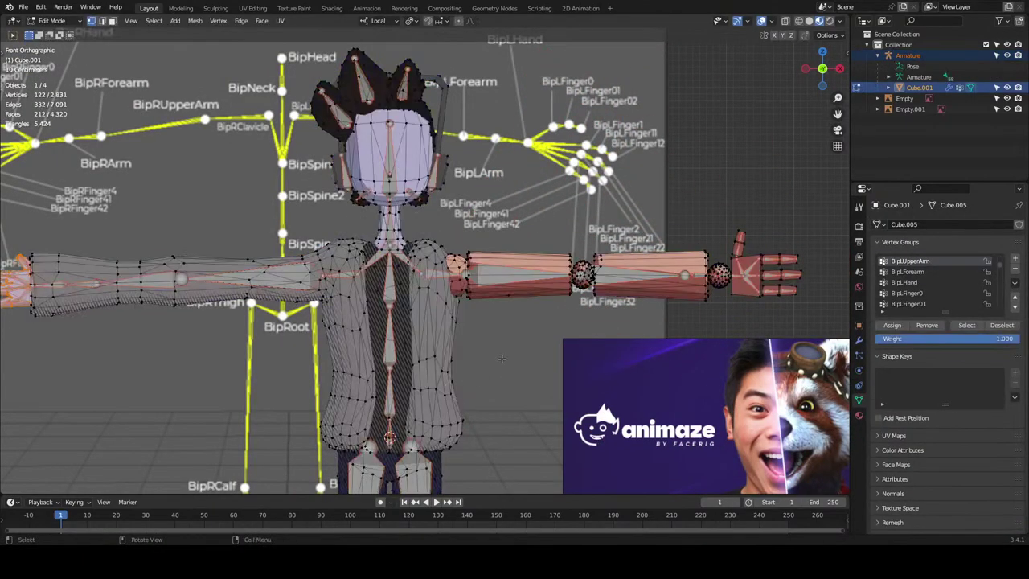
key(alt+a)
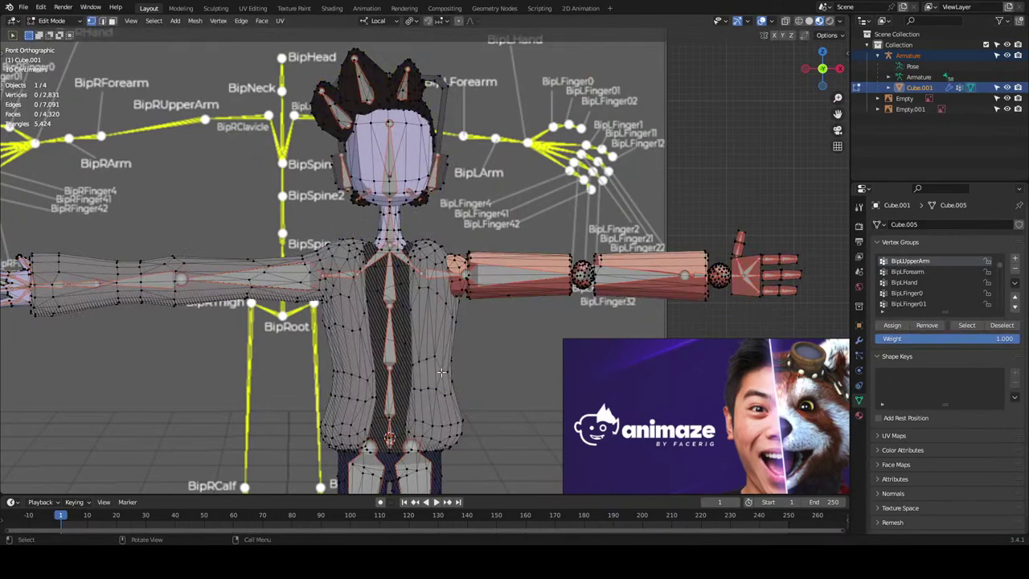
key(l)
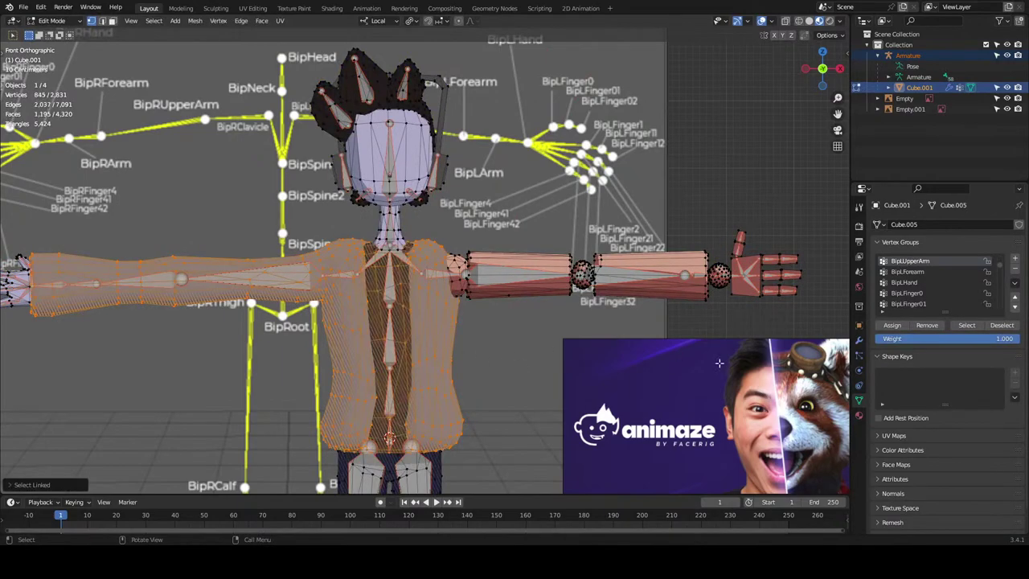
click(924, 326)
Return the armature to Pose Mode and test-rotate the left upper arm bone to check the corrected jacket weights.
key(ctrl+Tab)
click(643, 320)
click(514, 272)
key(ctrl+Tab)
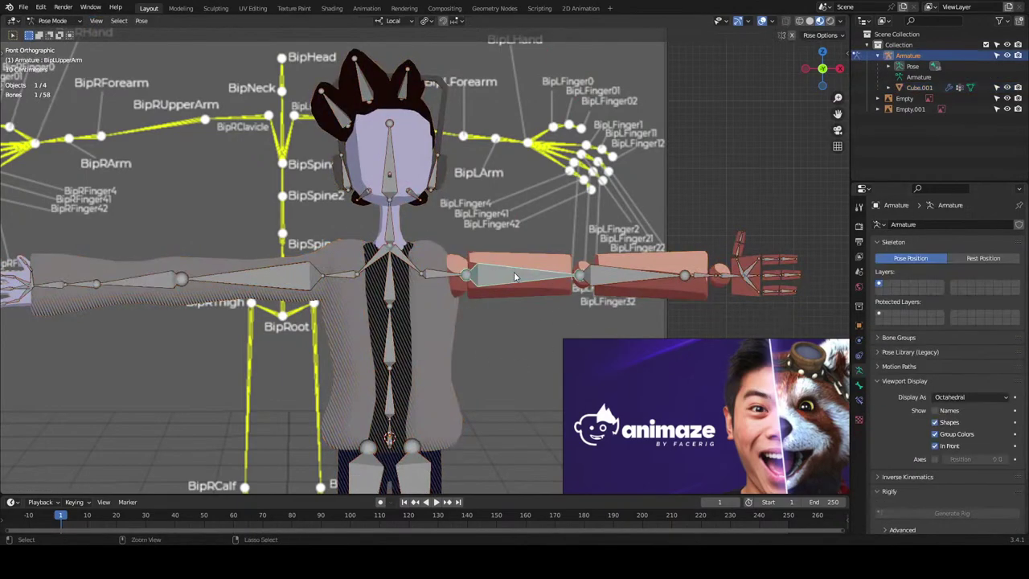
key(r)
right_click(500, 329)
Test-rotate the left clavicle bone to check how the jacket shoulder and arm follow, leaving the pose as it was.
click(444, 275)
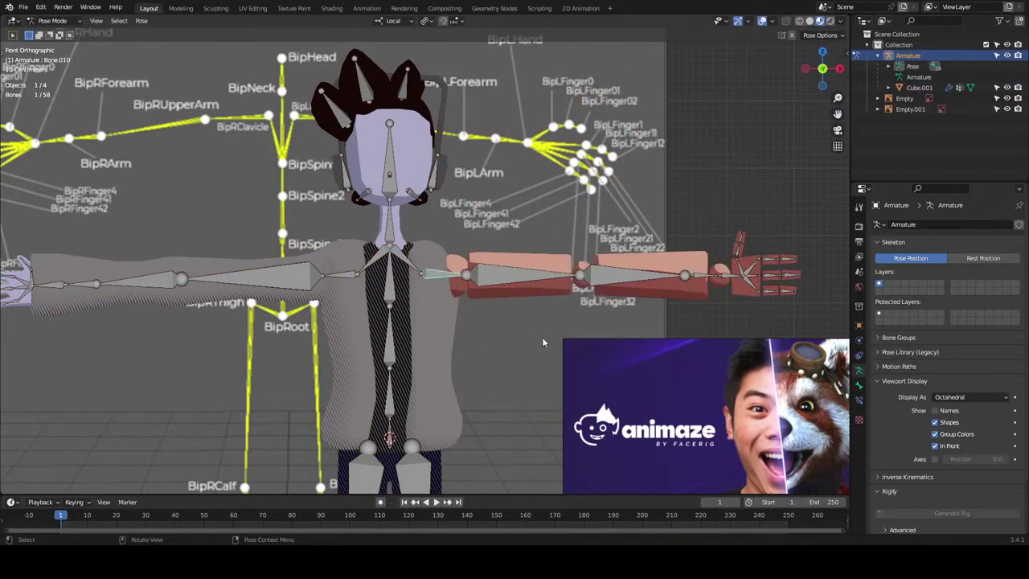
click(414, 263)
key(r)
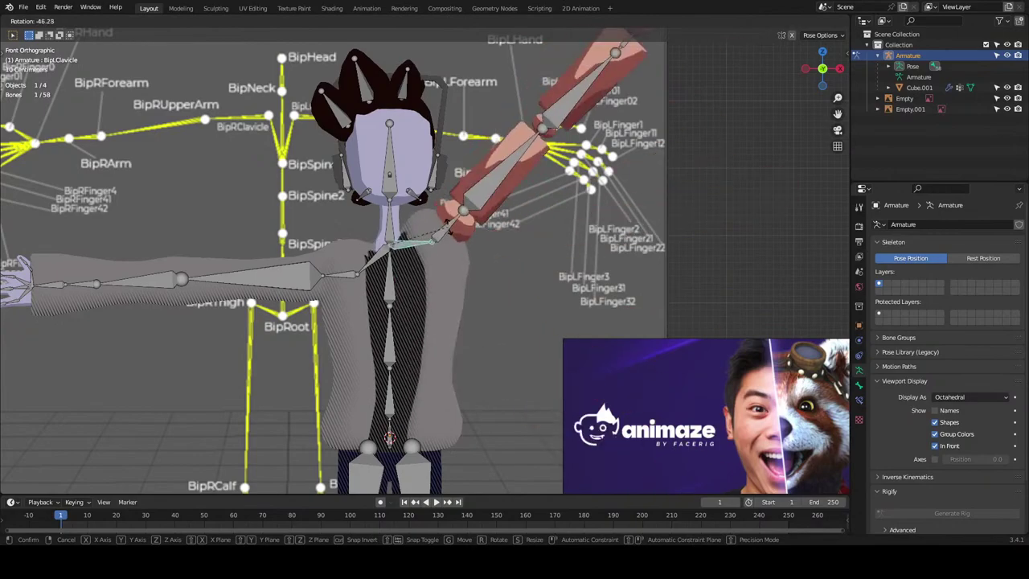
right_click(434, 211)
Test-rotate the right shoulder bone and the right clavicle to check the sleeve's deformation, cancelling each rotation.
click(344, 274)
key(r)
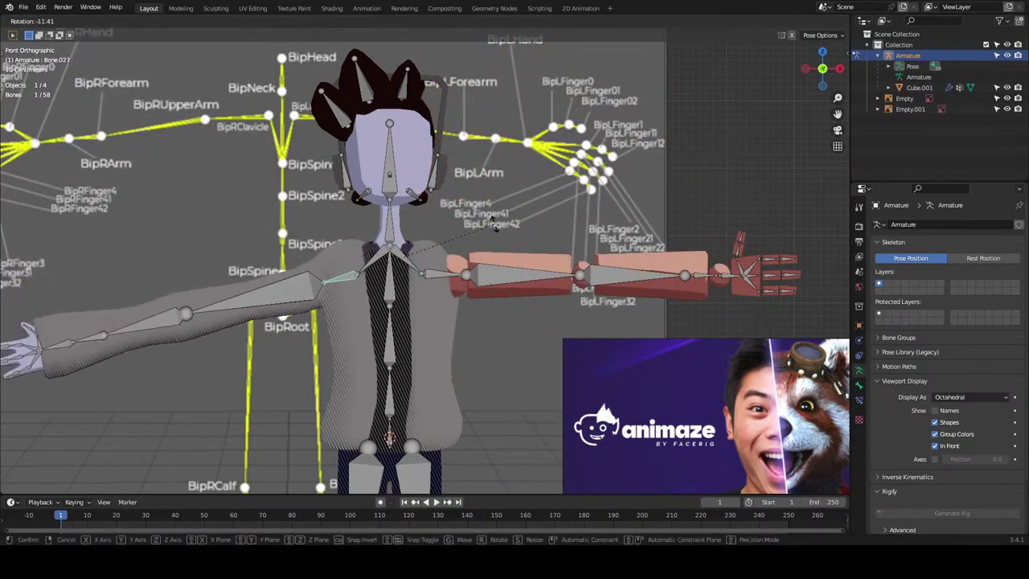
right_click(424, 243)
click(377, 262)
key(r)
right_click(472, 303)
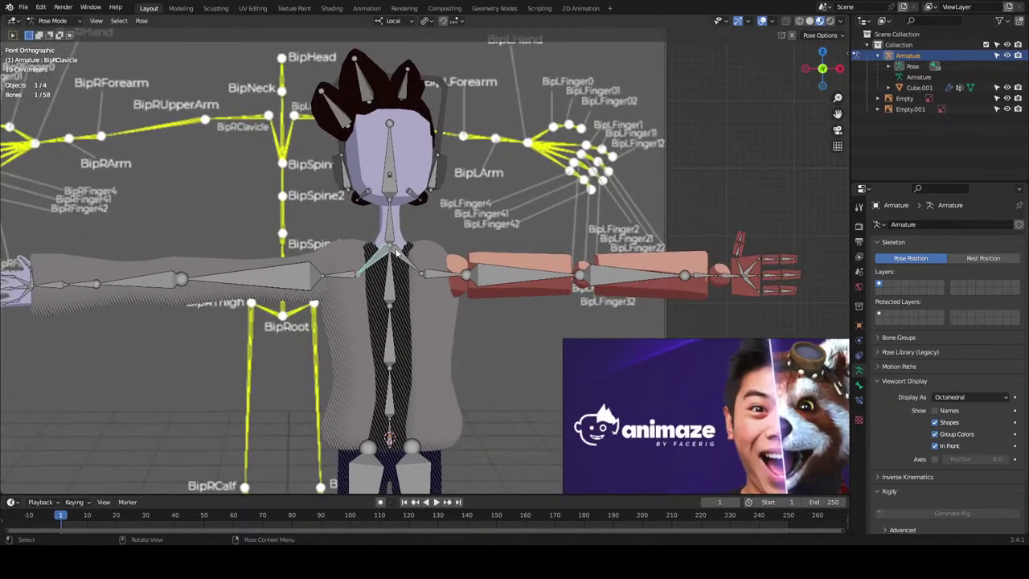
key(r)
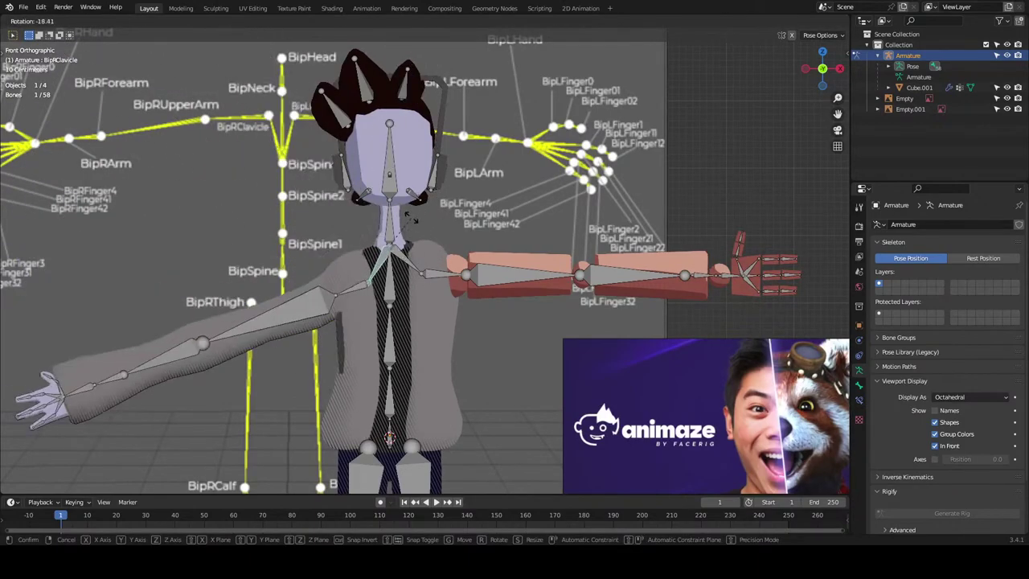
right_click(446, 228)
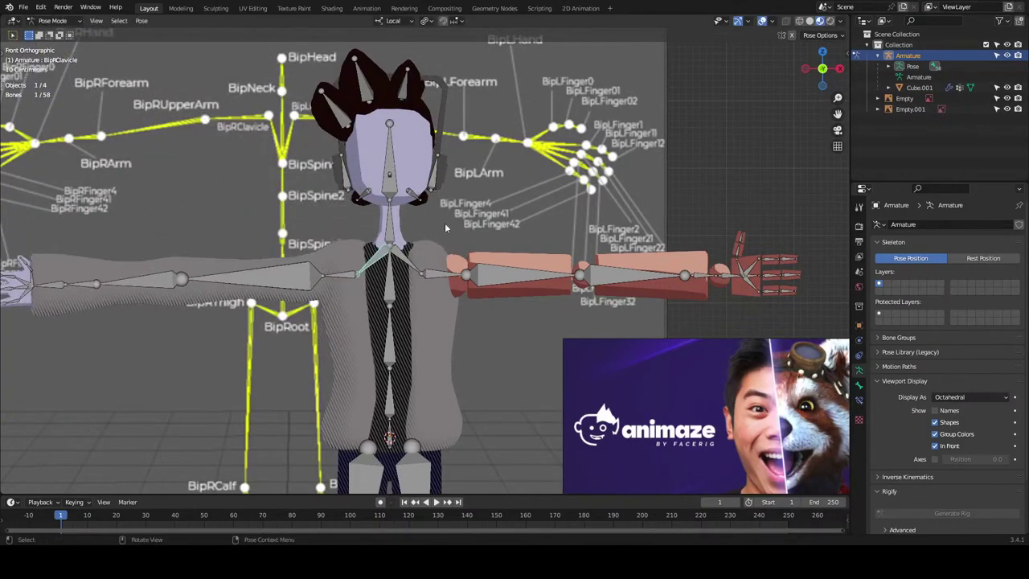
Recheck the jacket's right shoulder by rotating the right clavicle and the bone beyond it up and down, keeping the rest pose.
click(823, 69)
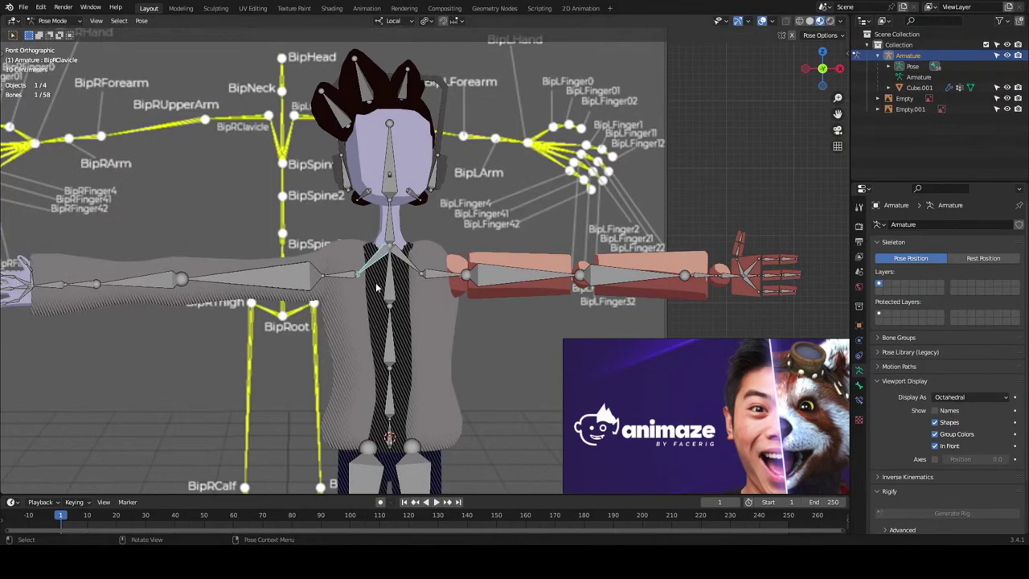
scroll(353, 259, up, 2)
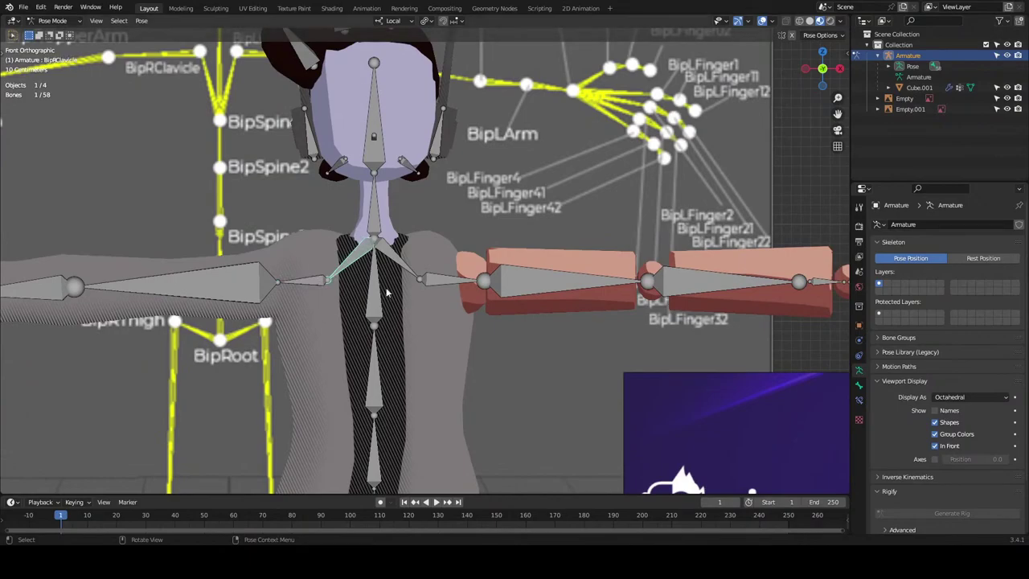
key(r)
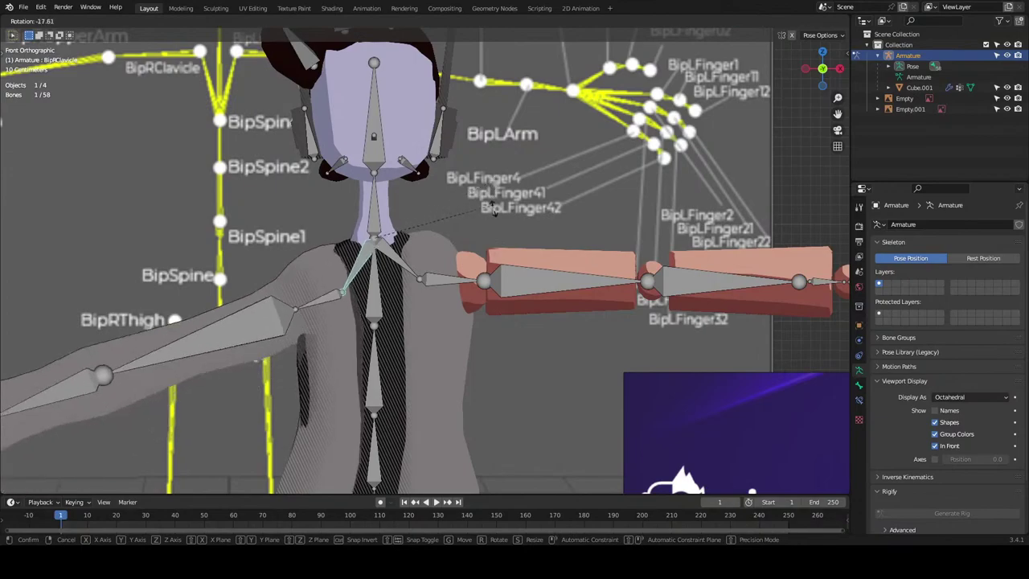
click(297, 292)
click(299, 286)
key(r)
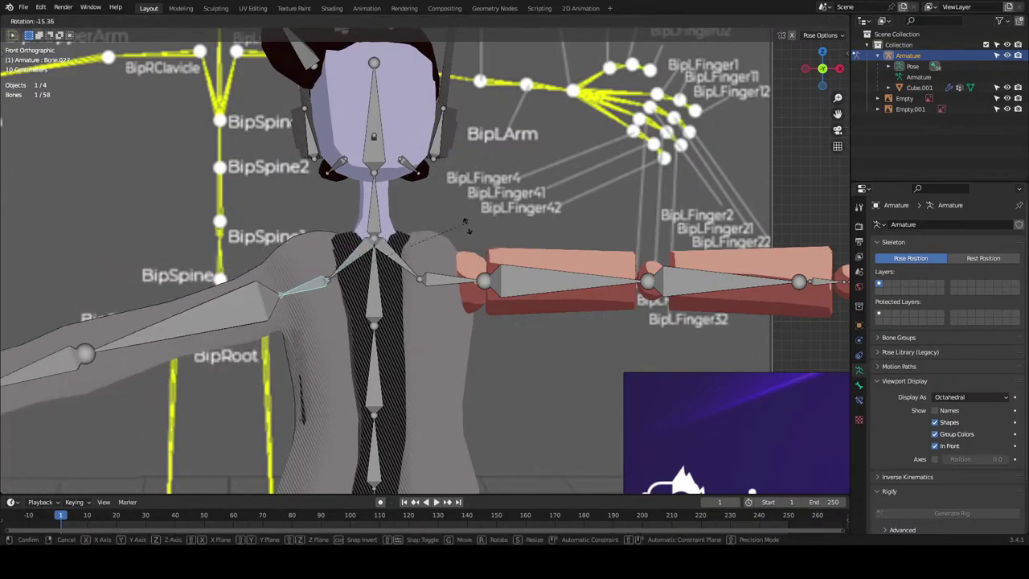
right_click(479, 221)
key(r)
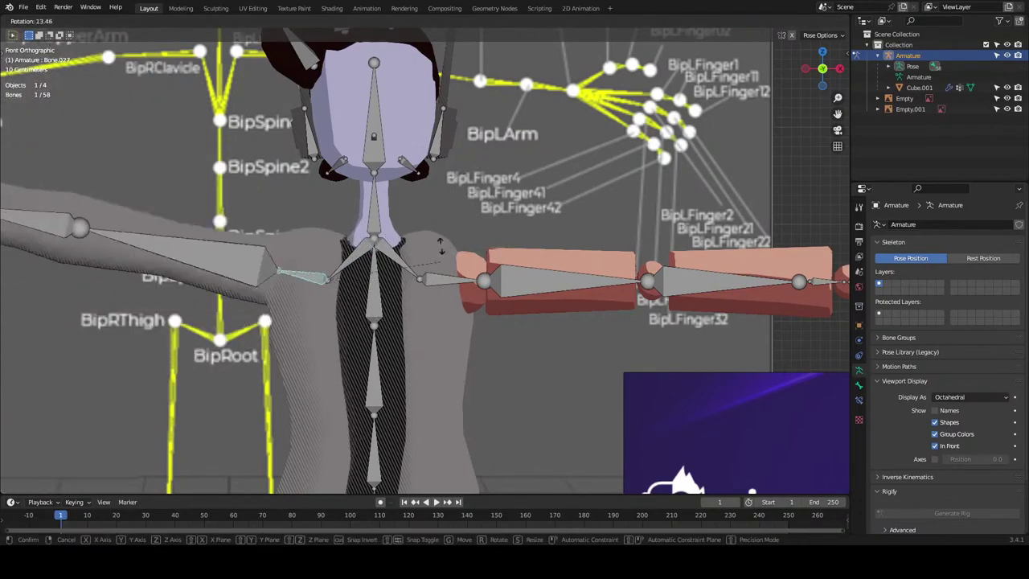
right_click(385, 308)
click(347, 261)
key(r)
right_click(441, 191)
Test-rotate the left clavicle and the BipSpine3 bone to check the chest's deformation, cancelling both rotations.
click(402, 264)
key(r)
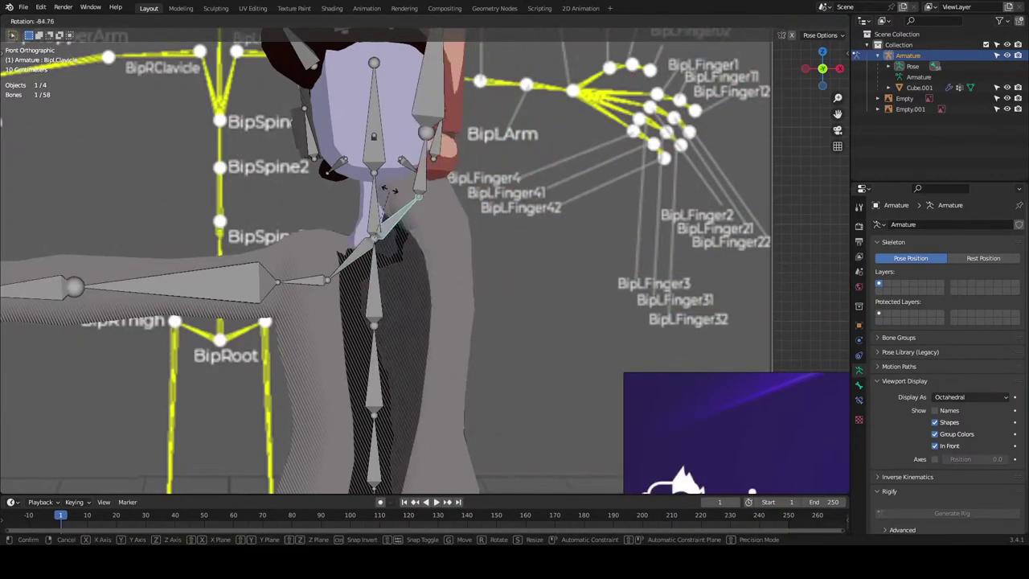
click(378, 293)
key(r)
key(r)
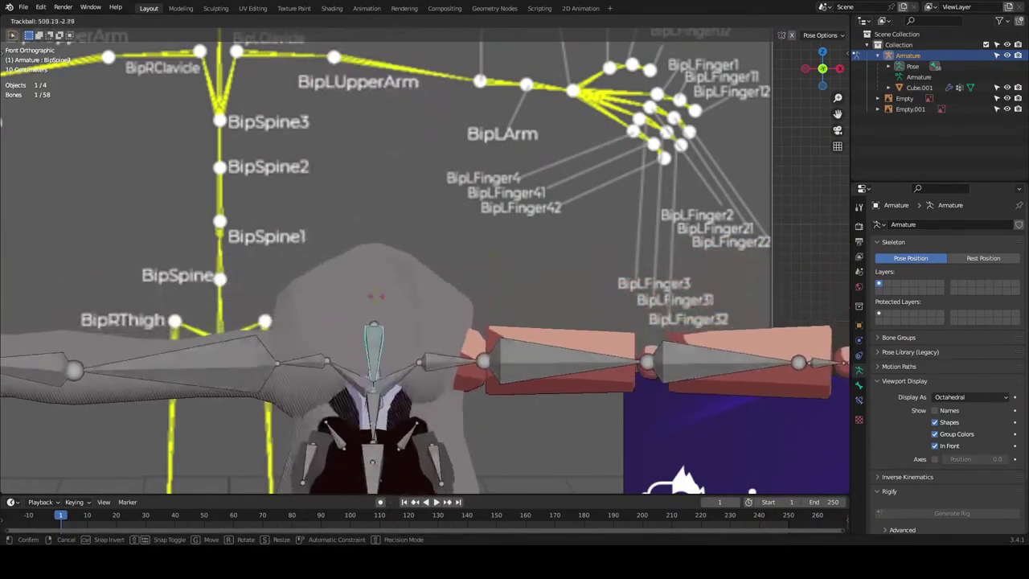
right_click(382, 97)
Deselect all bones and save the file.
scroll(533, 278, down, 2)
middle_drag(532, 279, 500, 289)
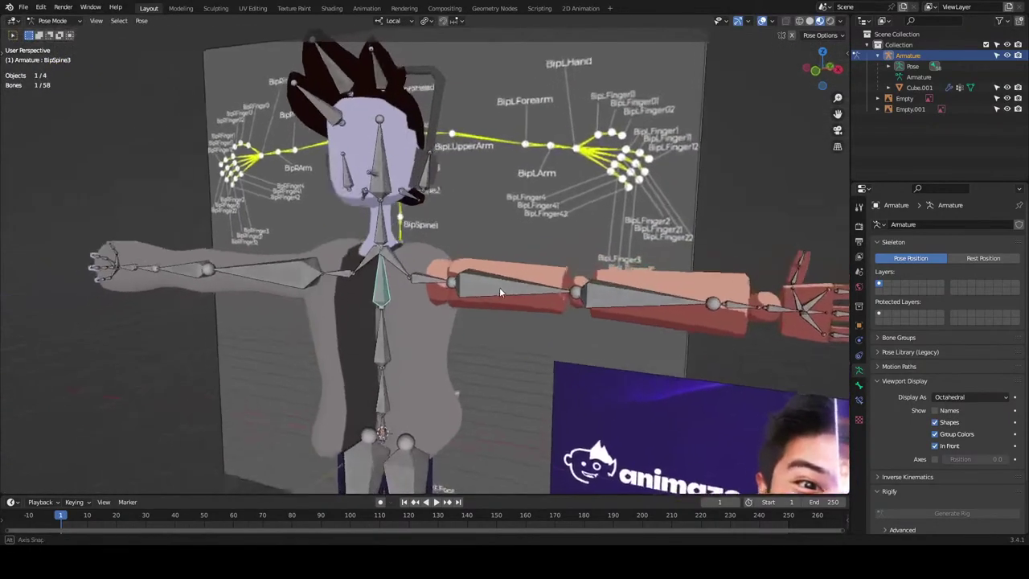
scroll(501, 290, down, 3)
click(692, 225)
scroll(463, 190, up, 4)
middle_drag(413, 202, 105, 235)
key(ctrl+s)
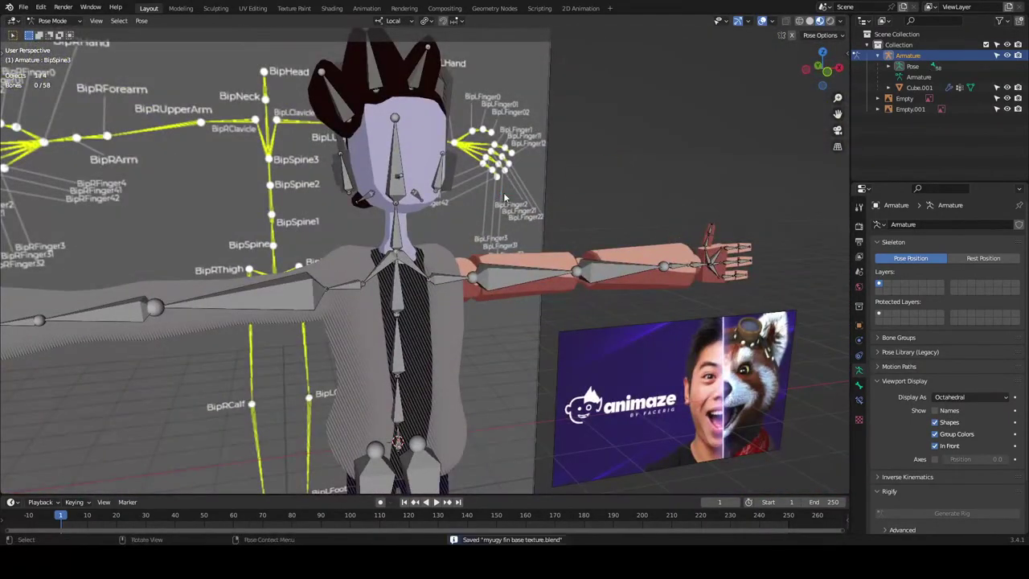
Try to import a glTF 2.0 file, select the armature reference image, and look at the export formats.
mouse_move(84, 153)
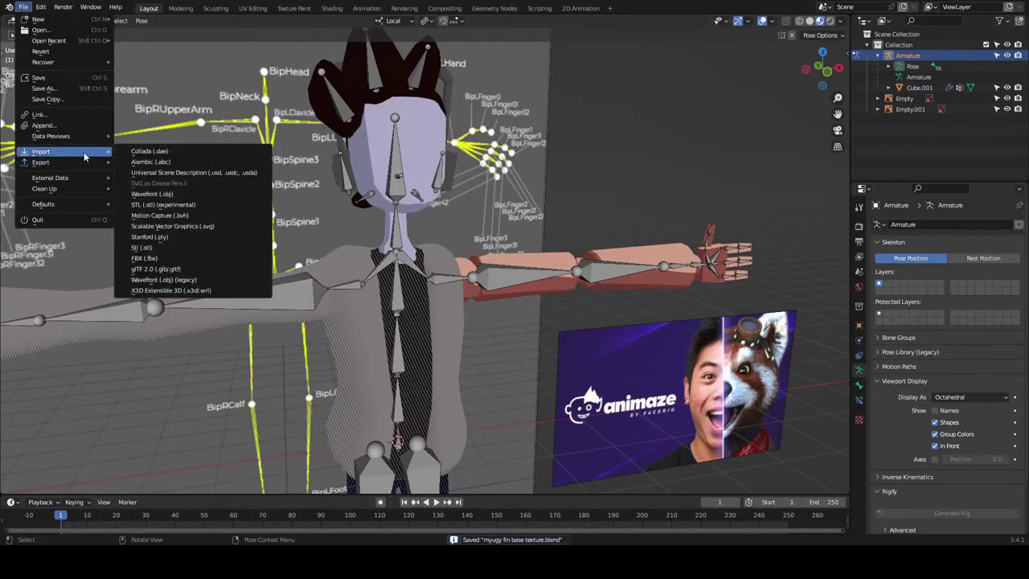
click(165, 269)
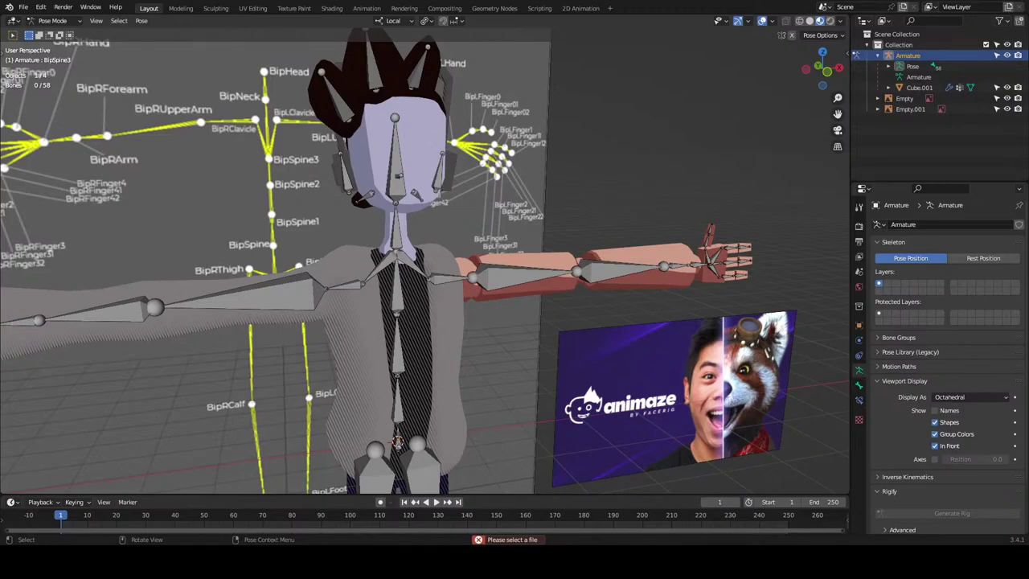
click(172, 457)
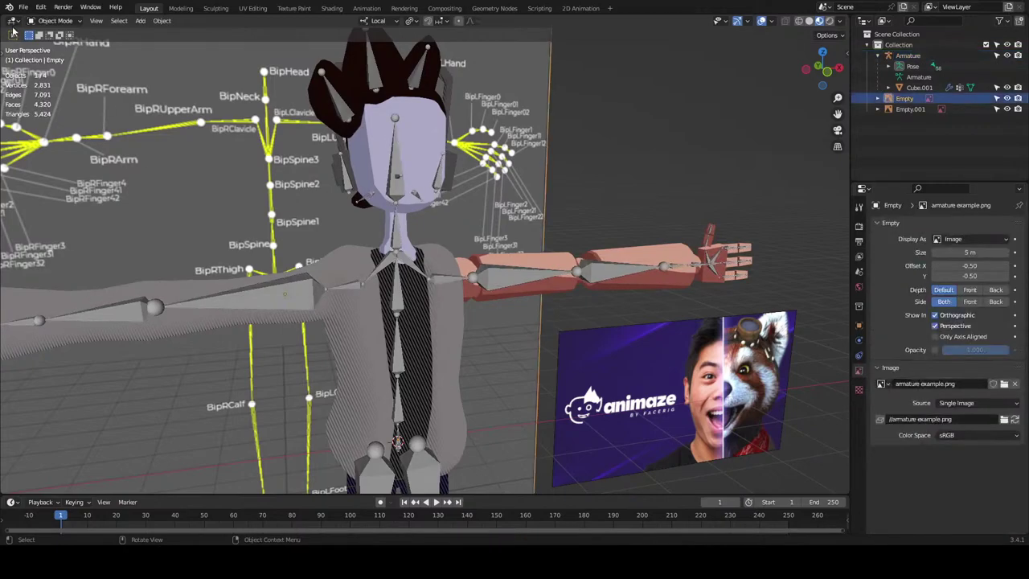
click(23, 6)
mouse_move(51, 161)
Put the armature in Pose Mode with the BipHead bone selected and return it to Object Mode.
scroll(435, 260, down, 2)
middle_drag(496, 211, 418, 216)
click(391, 173)
key(ctrl+Tab)
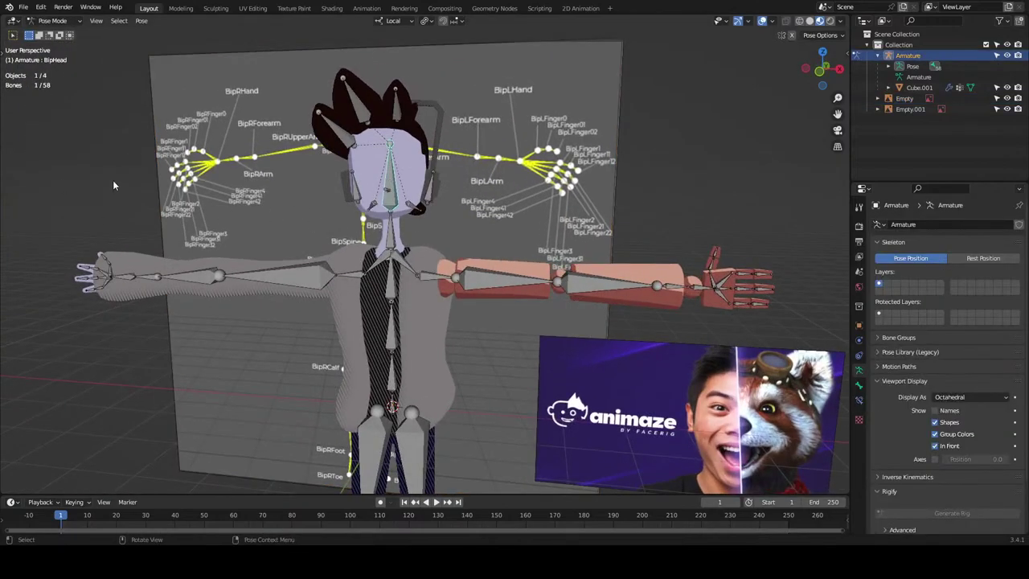
click(52, 20)
click(58, 34)
Select the armature example image and the Animaze capsule image, and clear the selection.
middle_drag(333, 249, 422, 239)
click(285, 148)
shift+click(531, 339)
shift+click(552, 353)
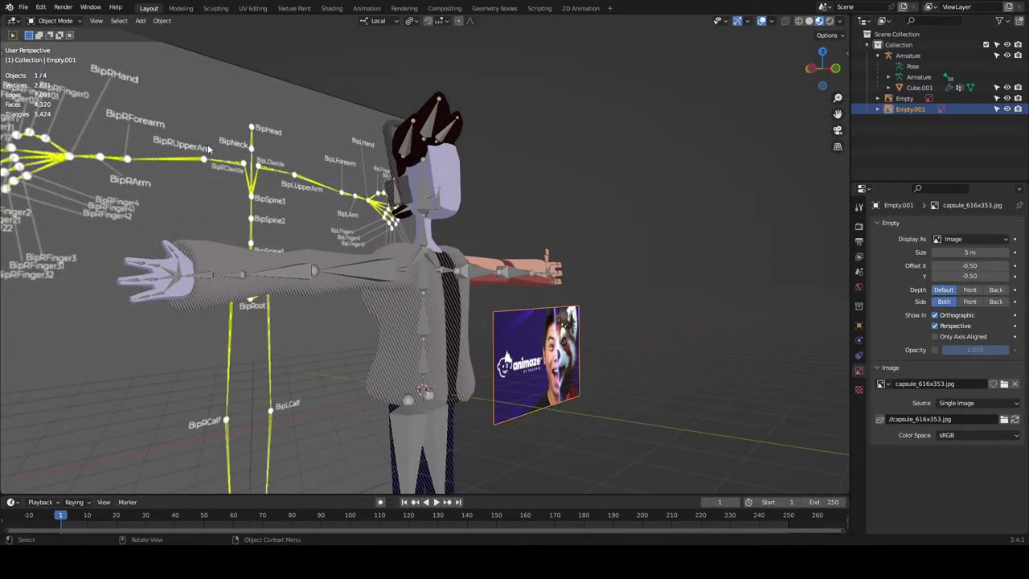
middle_drag(563, 165, 573, 161)
click(574, 161)
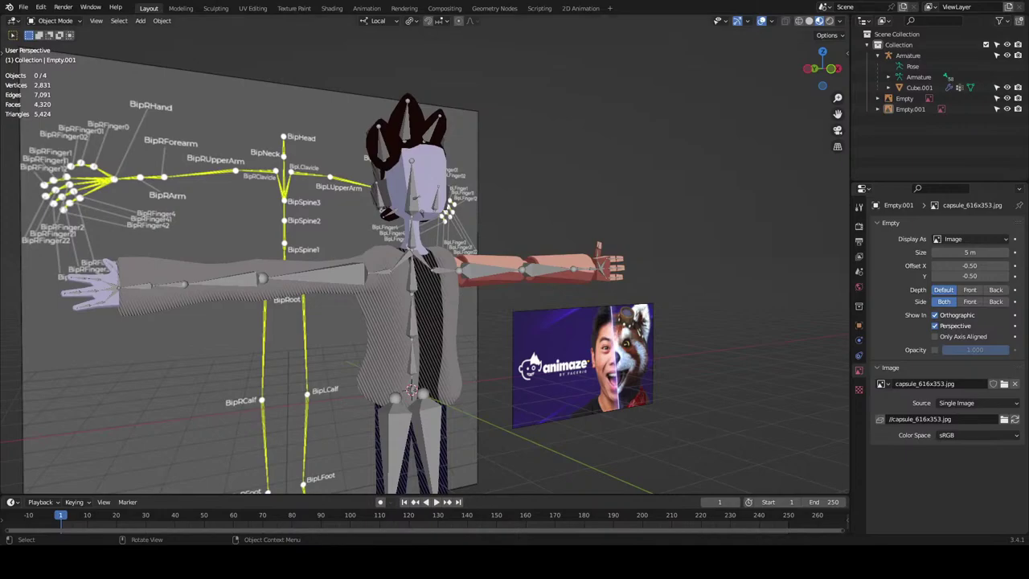
Select the armature in Object Mode and show the whole character in the front orthographic view.
click(307, 272)
middle_drag(600, 284, 547, 285)
click(820, 70)
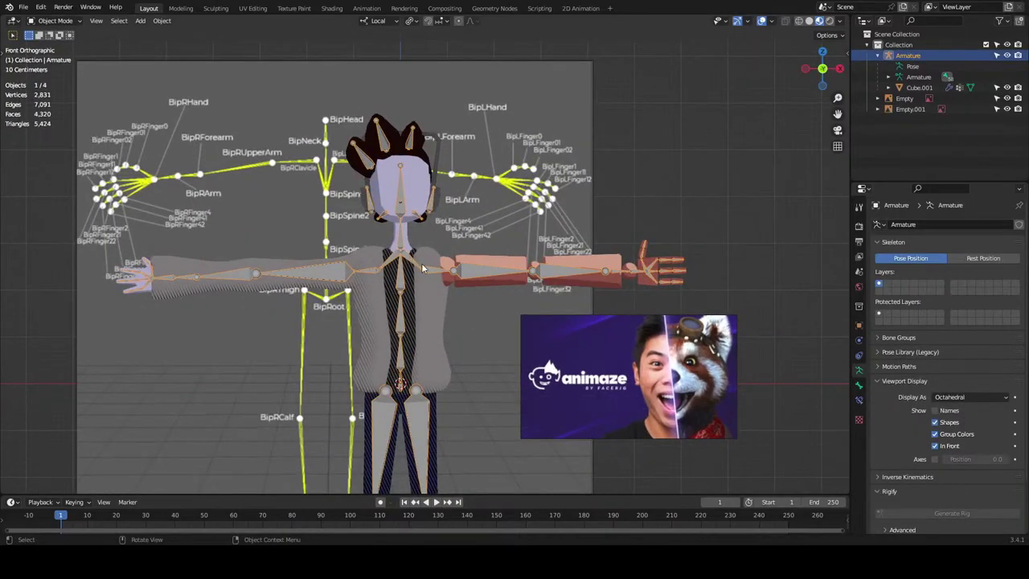
scroll(421, 263, down, 2)
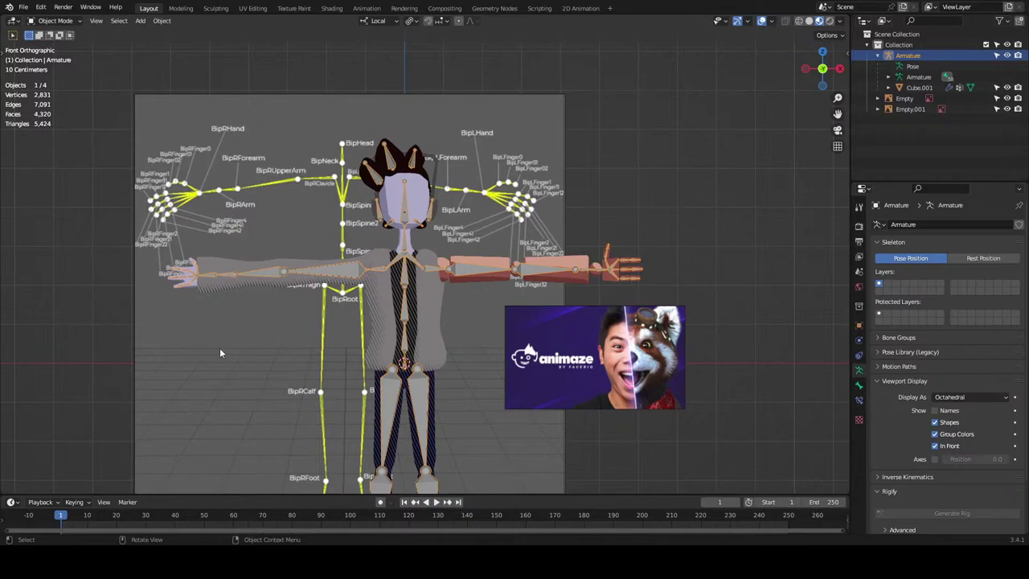
Test-move the left upper arm and forearm bones in Pose Mode, cancelling both moves, and select the BipLArm bone.
key(ctrl+Tab)
click(489, 271)
key(g)
right_click(538, 269)
click(549, 266)
key(g)
right_click(595, 262)
click(589, 273)
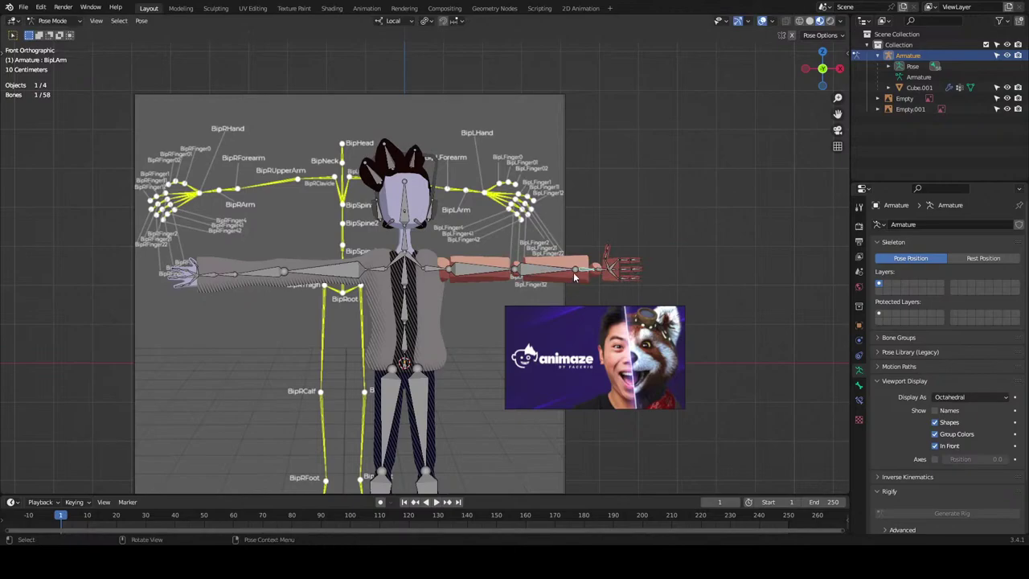
scroll(440, 313, up, 2)
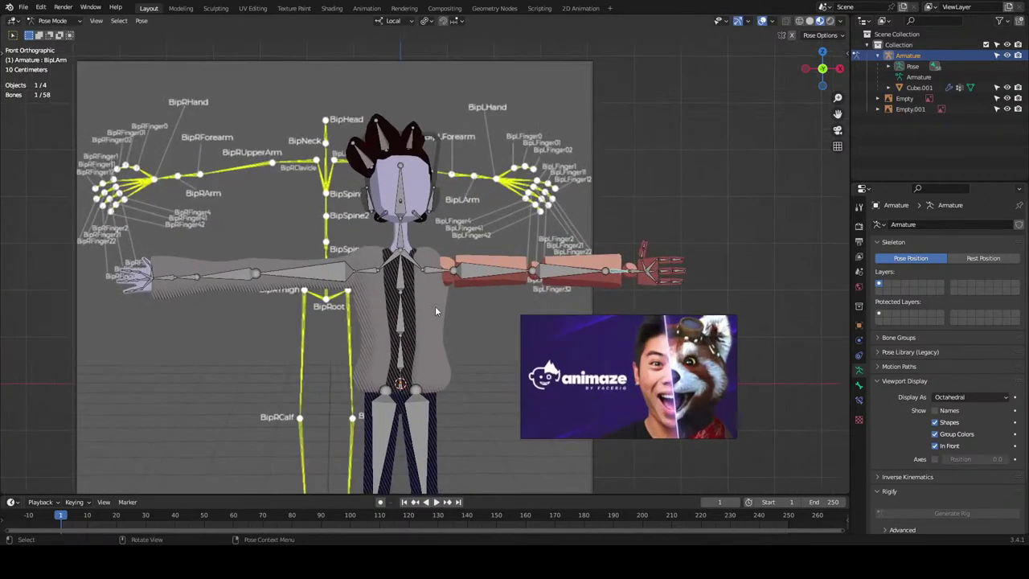
Test-rotate the right upper arm bone twice to check the sleeve's deformation, cancelling each rotation.
click(336, 278)
key(r)
right_click(283, 303)
key(r)
right_click(406, 245)
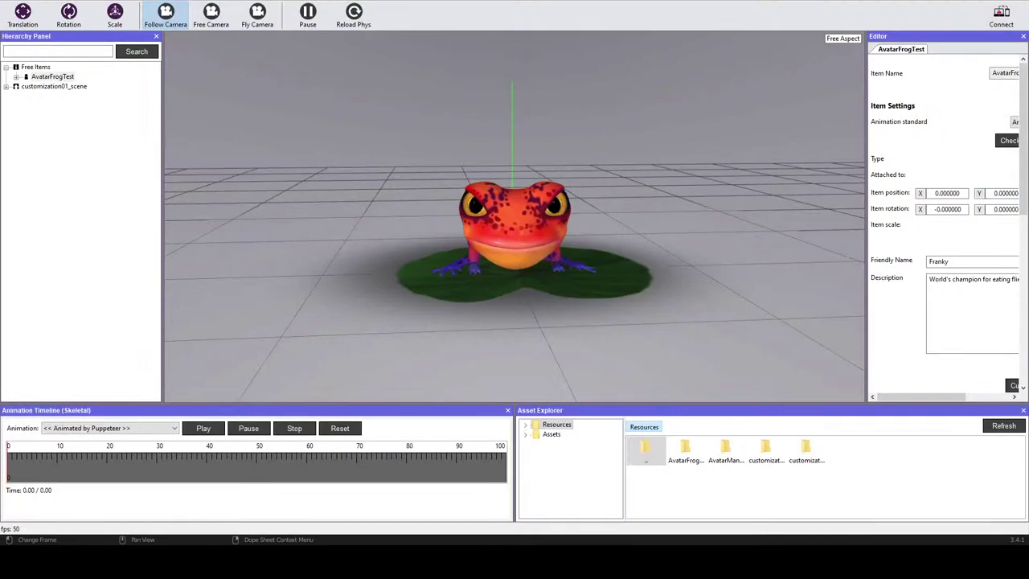
Switch to the Animaze Editor, examine the frog avatar, and select the AvatarFrogTest item.
drag(364, 213, 177, 110)
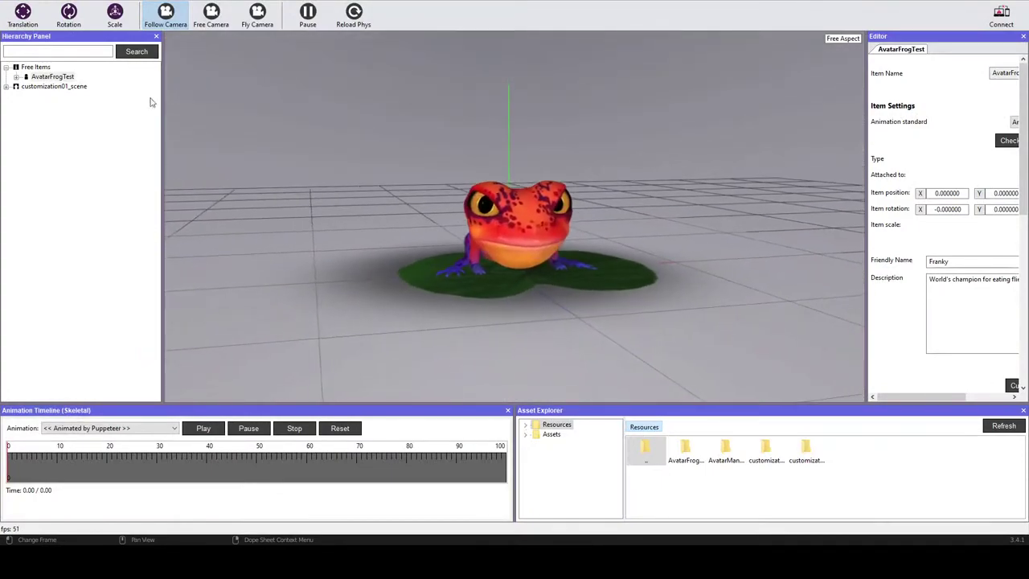
click(52, 76)
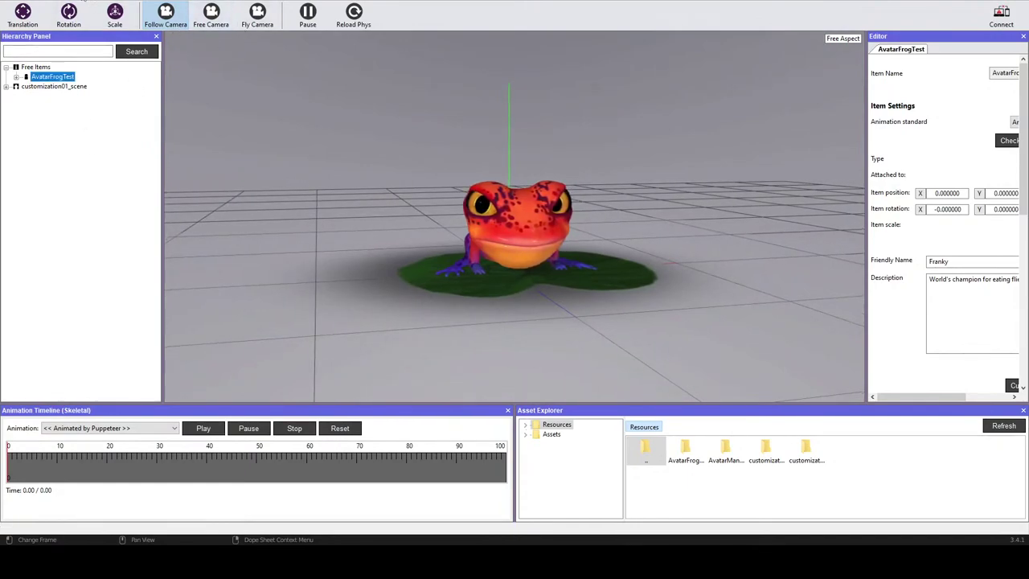
click(711, 218)
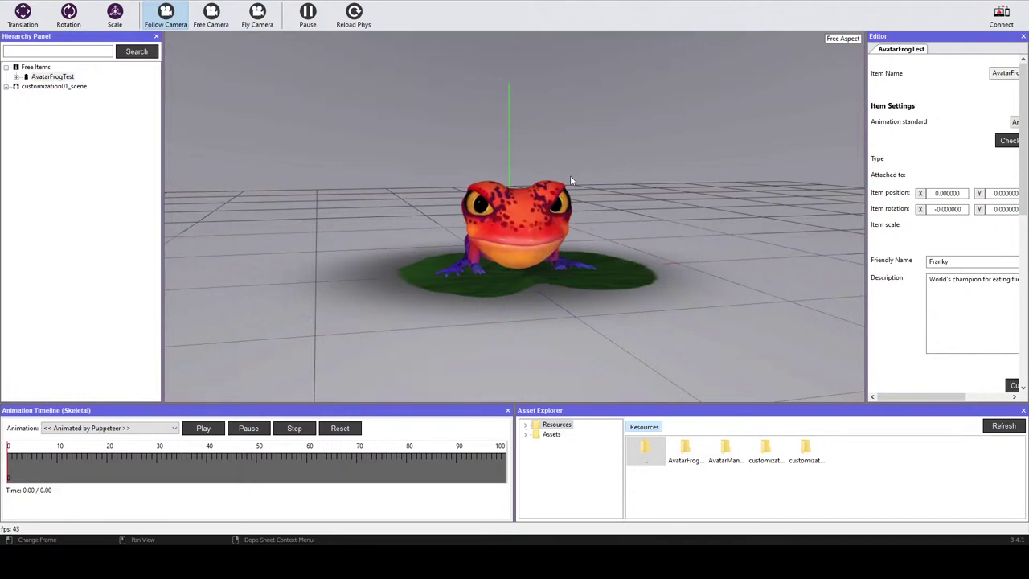
click(514, 225)
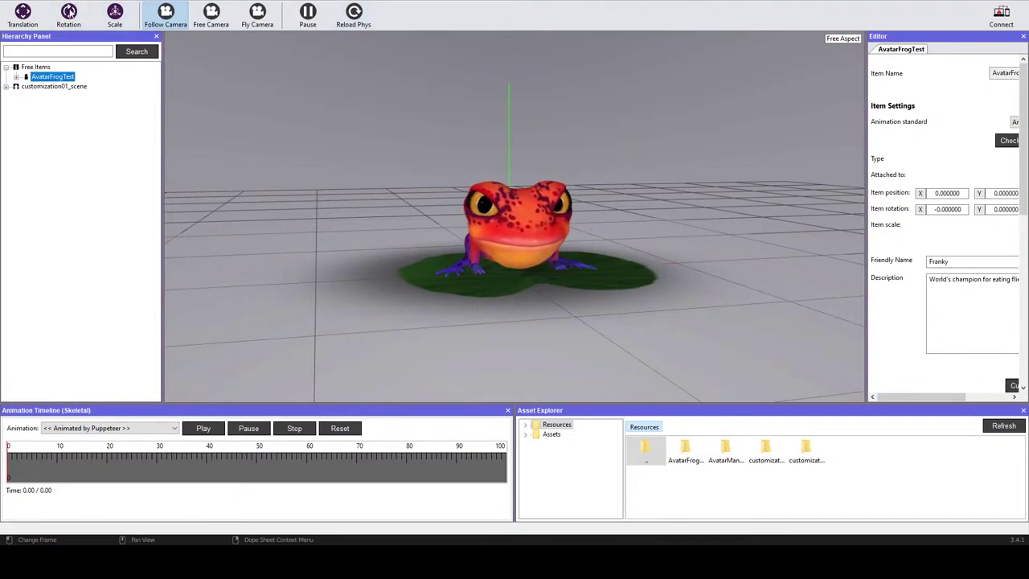
click(86, 8)
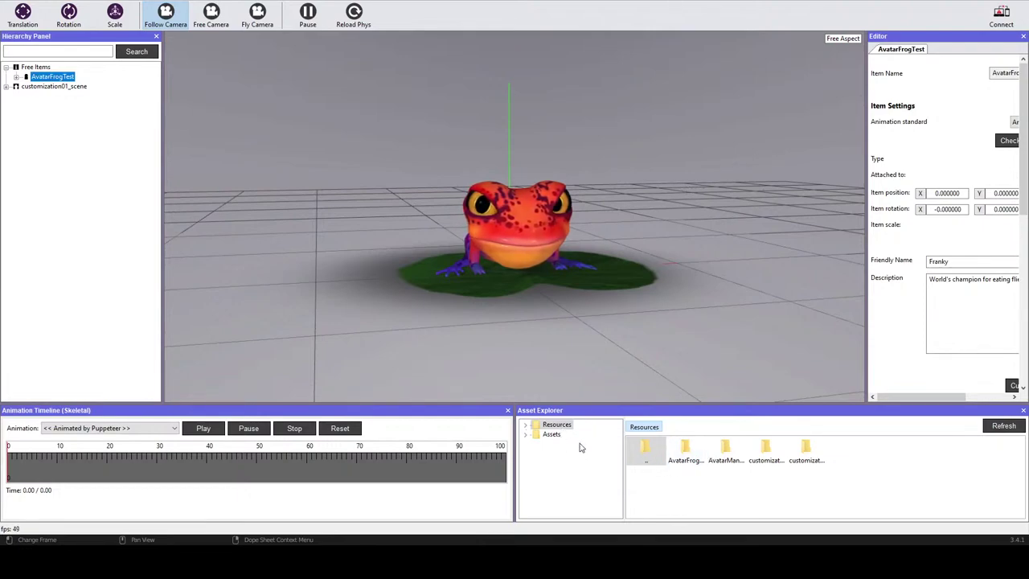
Expand the Resources folder in the asset explorer and show its contents as a detailed list.
click(552, 434)
click(557, 425)
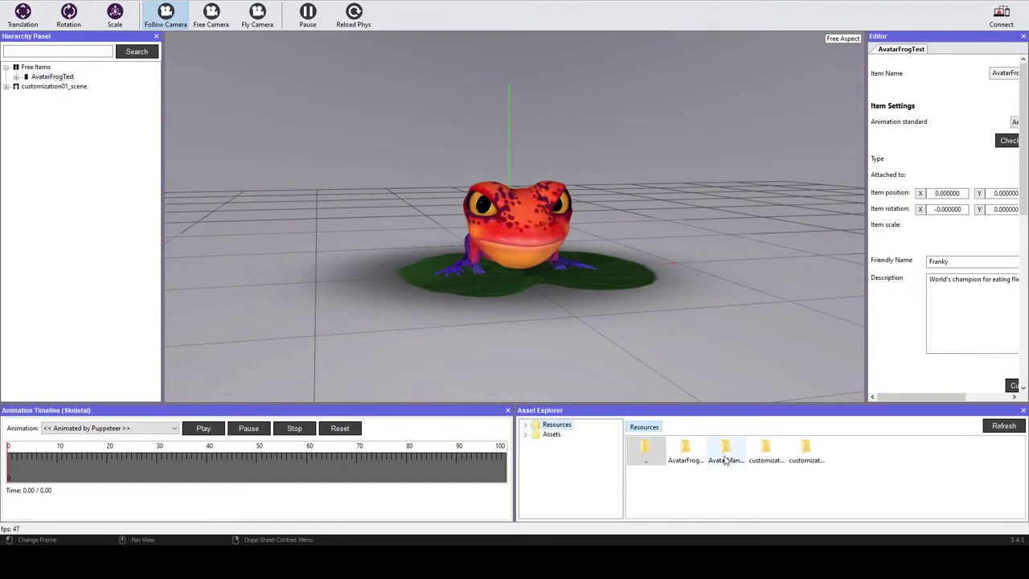
double_click(557, 425)
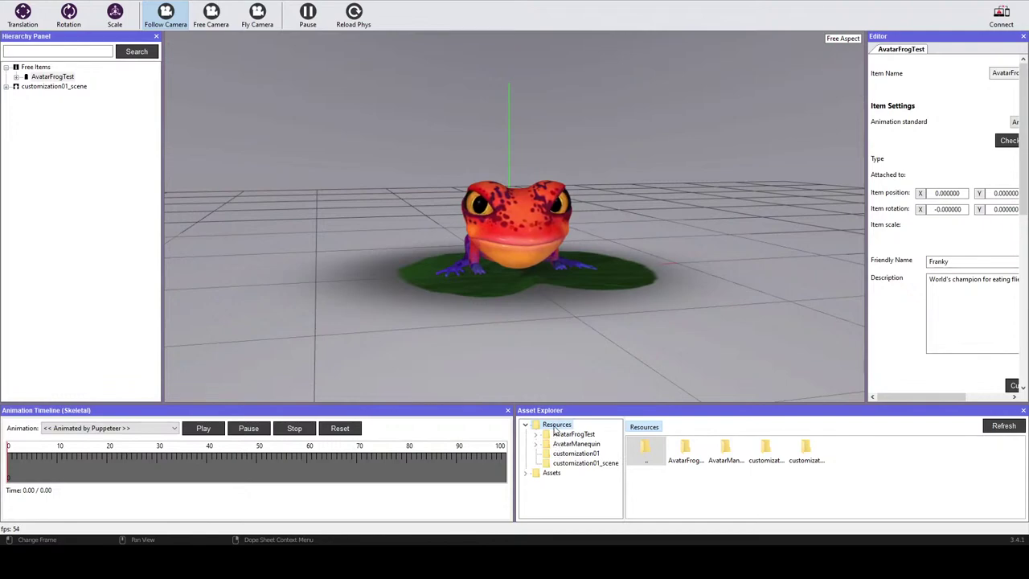
double_click(554, 426)
double_click(554, 426)
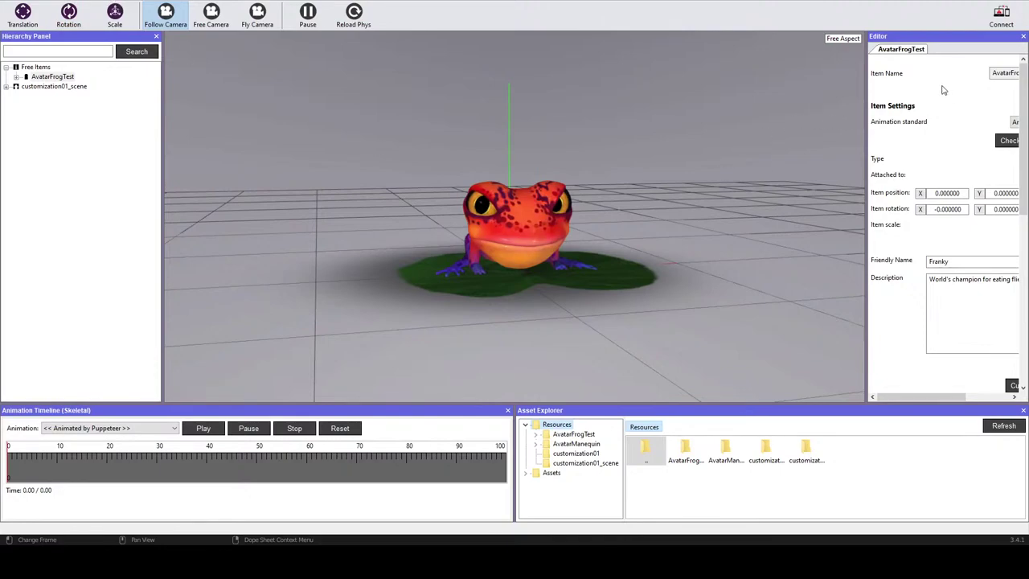
click(716, 475)
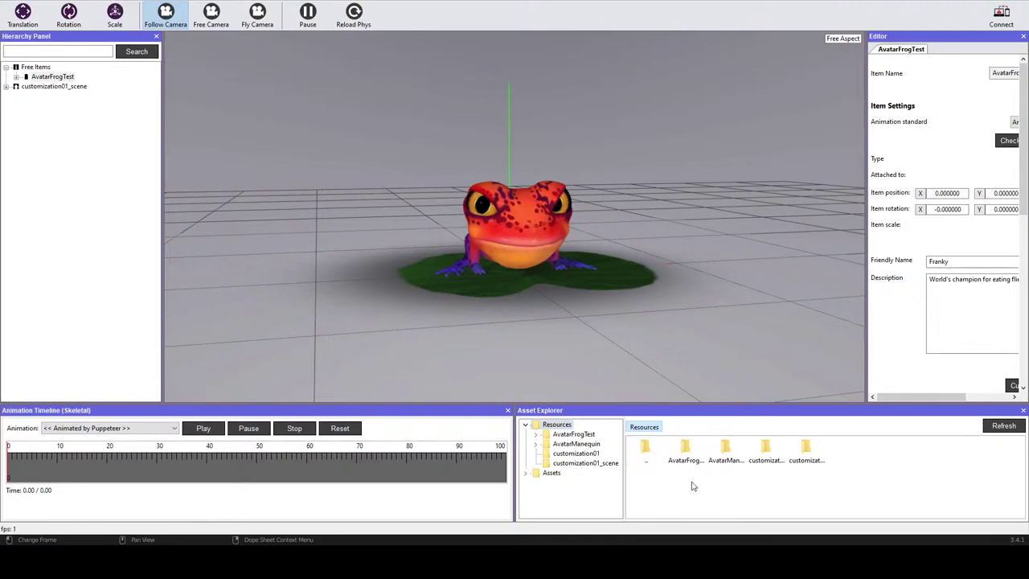
double_click(738, 491)
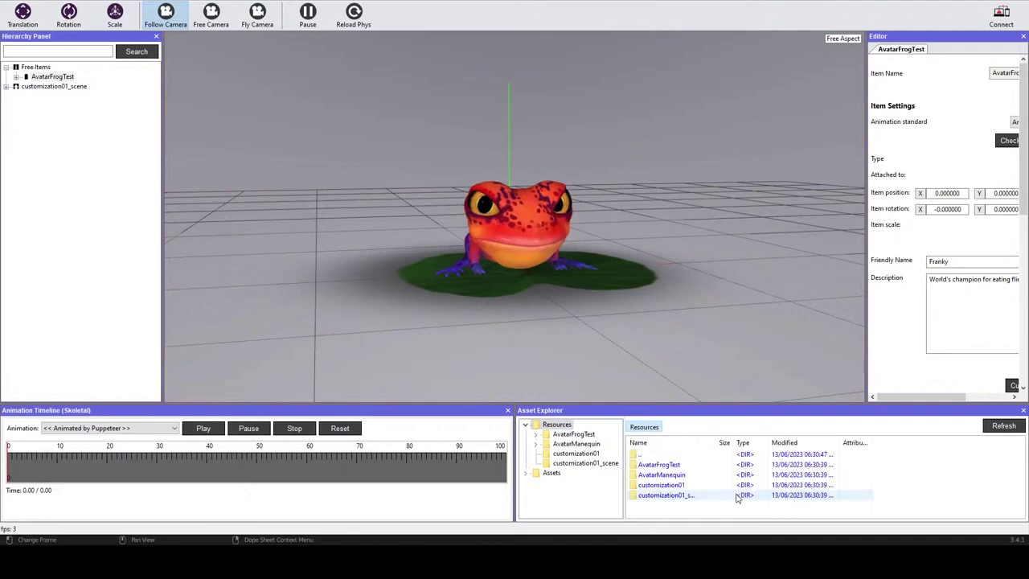
Browse the AvatarFrogTest resource folder's item and model files and return to the Resources folder.
double_click(672, 464)
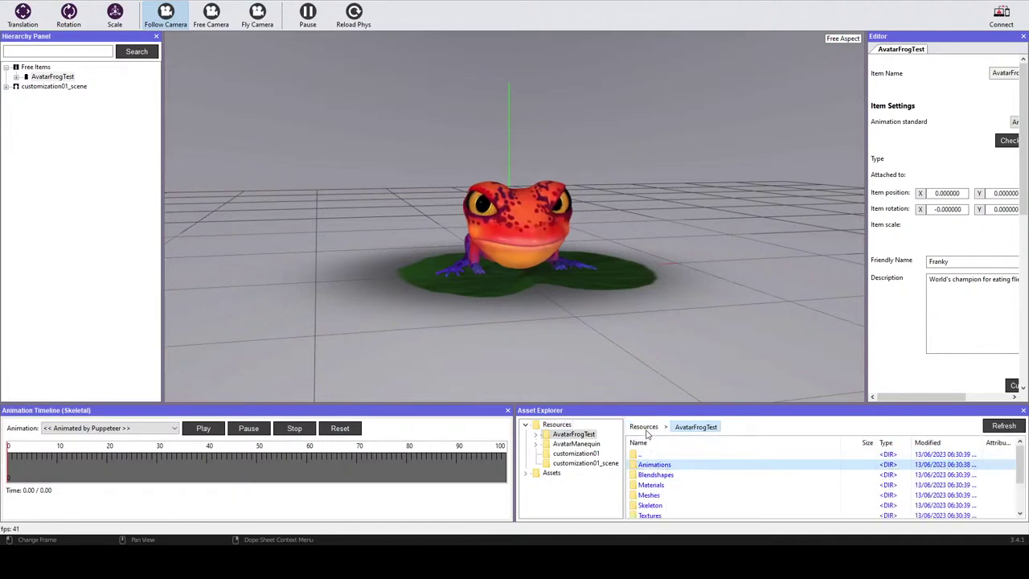
double_click(650, 454)
double_click(696, 466)
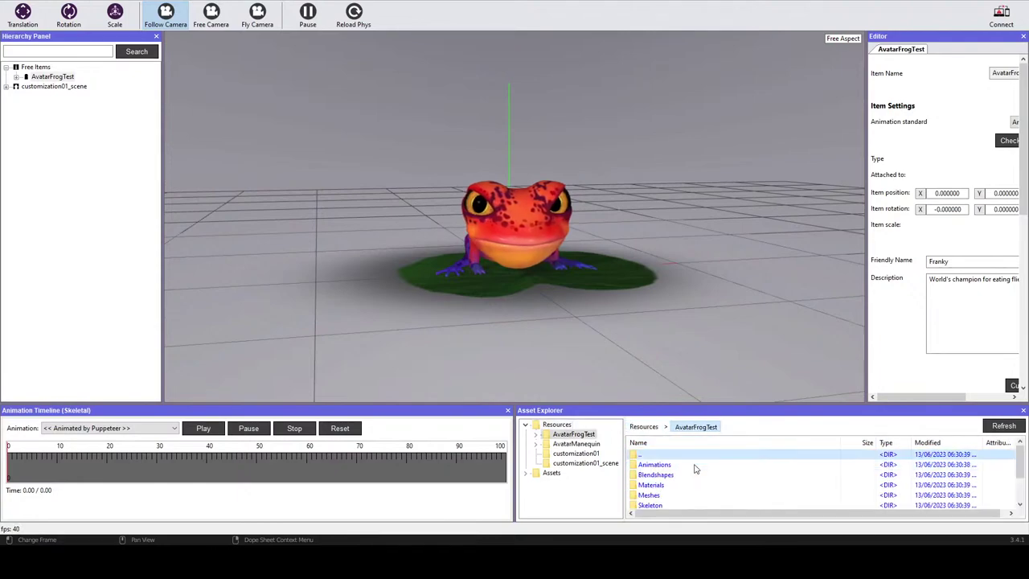
scroll(701, 482, down, 2)
click(700, 486)
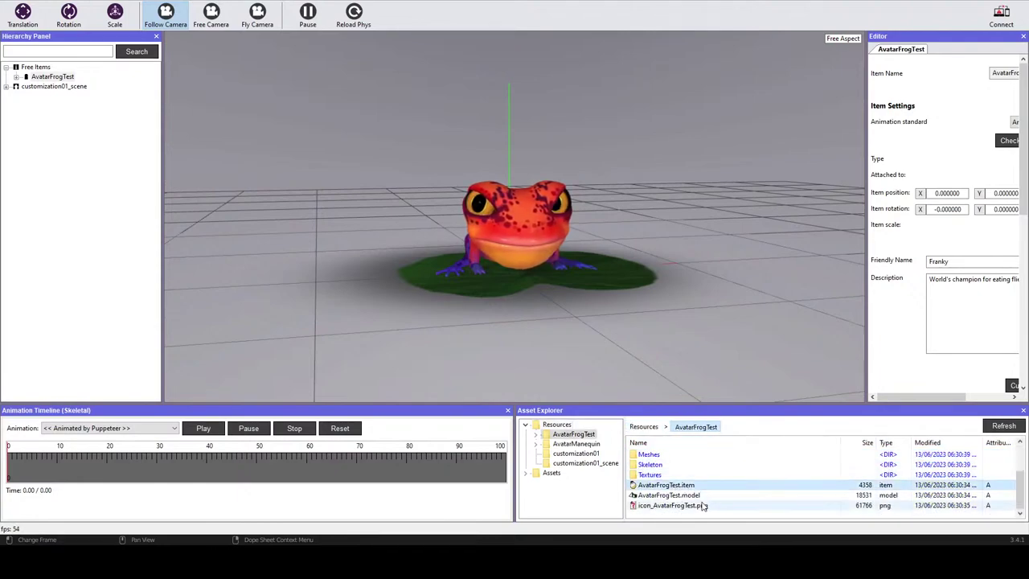
click(693, 495)
click(643, 426)
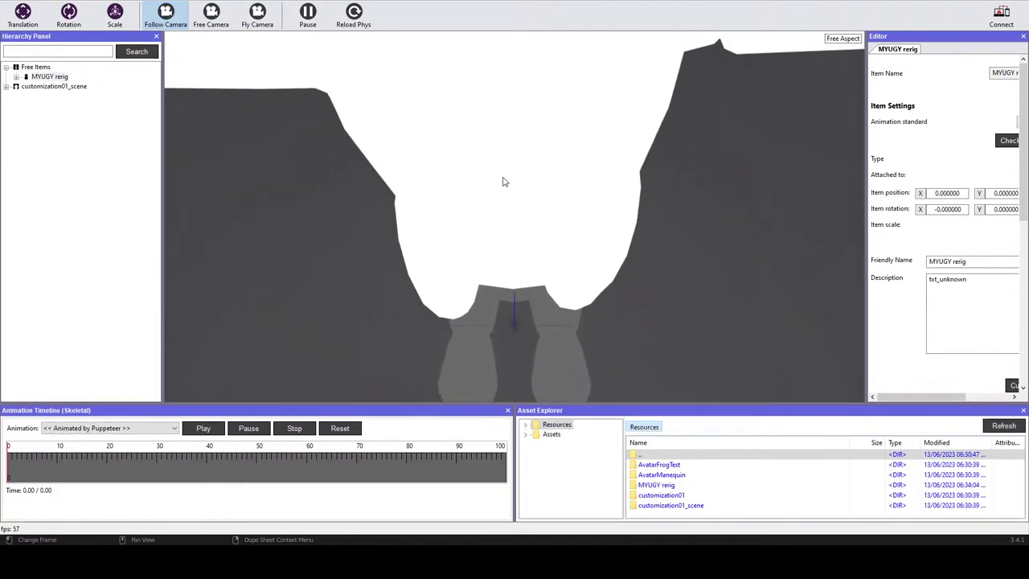
Scale the MYUGY rerig avatar down until the whole figure fits in the viewport.
scroll(505, 182, down, 3)
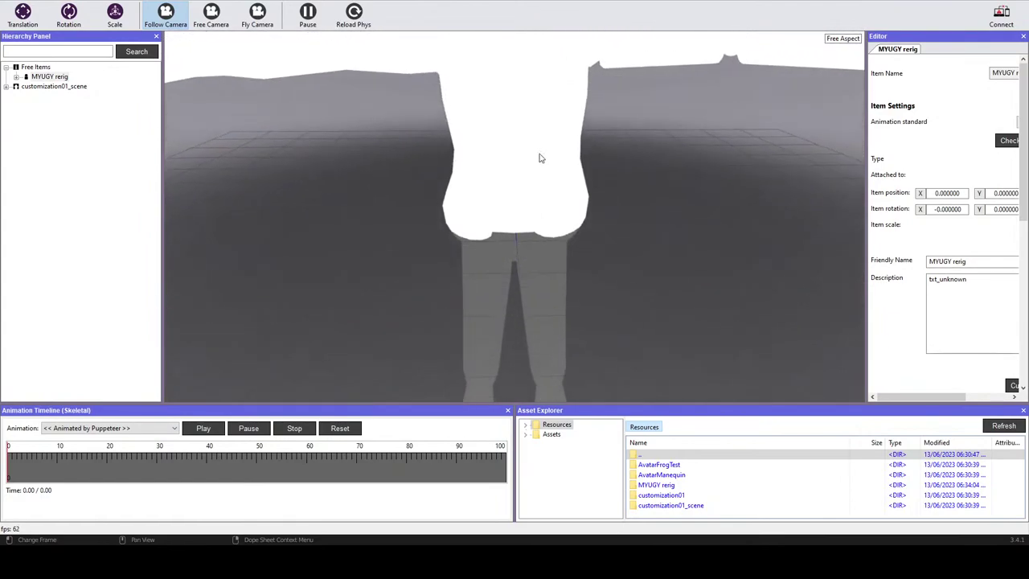
middle_drag(541, 161, 533, 150)
key(w)
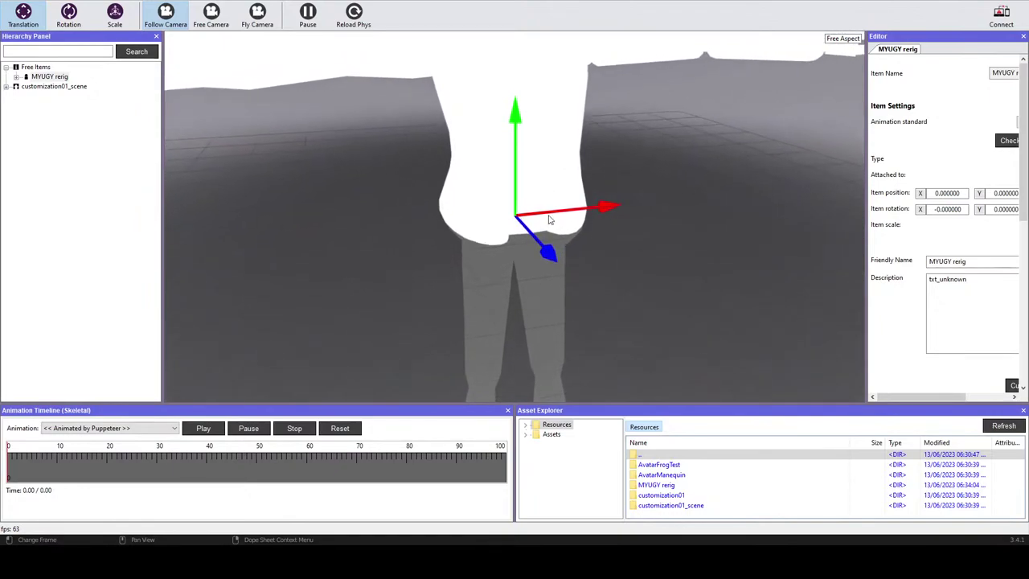
click(117, 13)
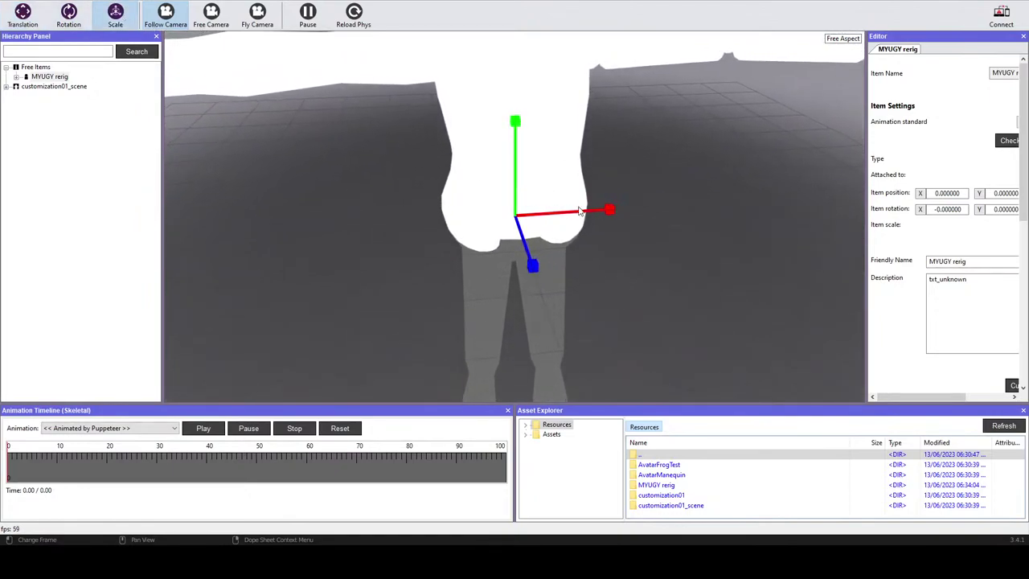
drag(619, 209, 542, 241)
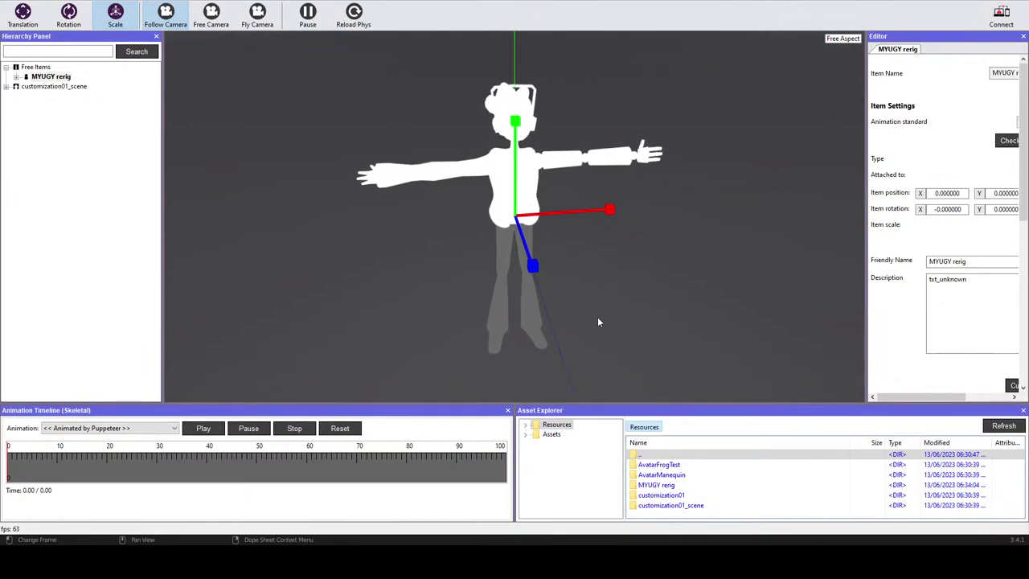
Select the avatar's jacket mesh, Cube.005_4, and examine its material properties.
click(451, 167)
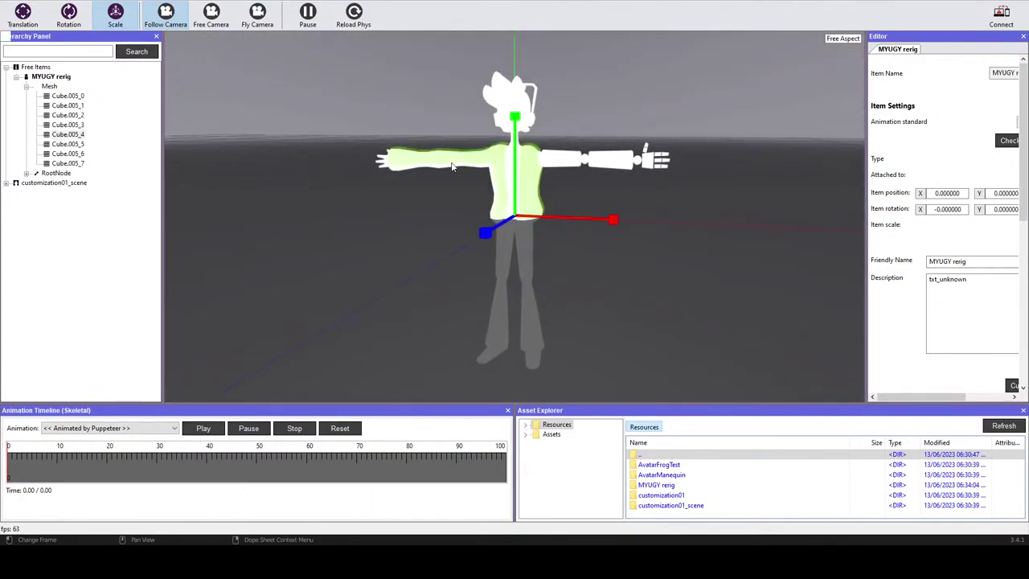
click(450, 166)
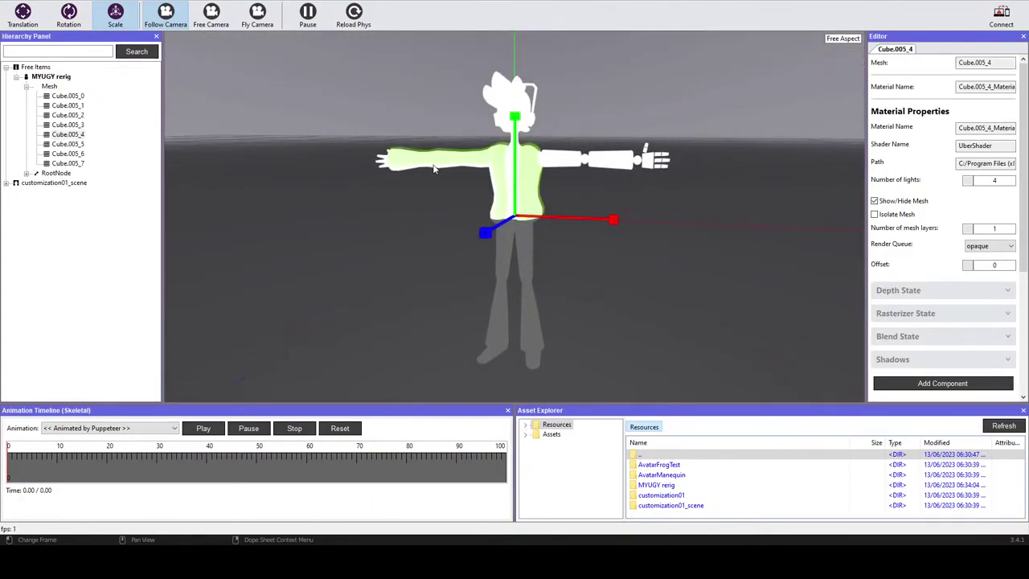
click(494, 185)
click(495, 185)
click(527, 168)
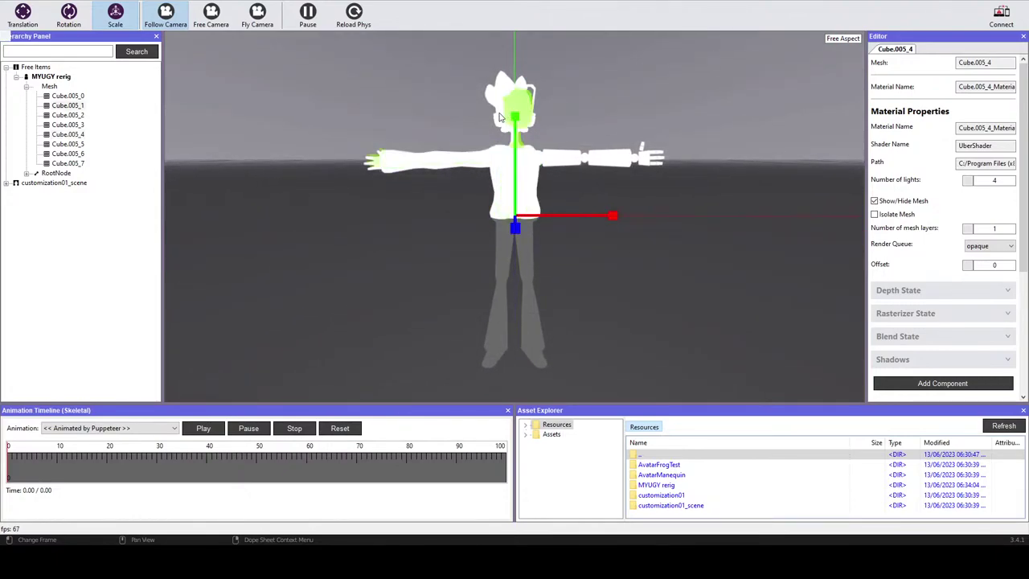
Select the hair mesh, the mechanical hand mesh and the Cube.005_1 mesh in turn to view their material properties.
click(521, 91)
click(522, 91)
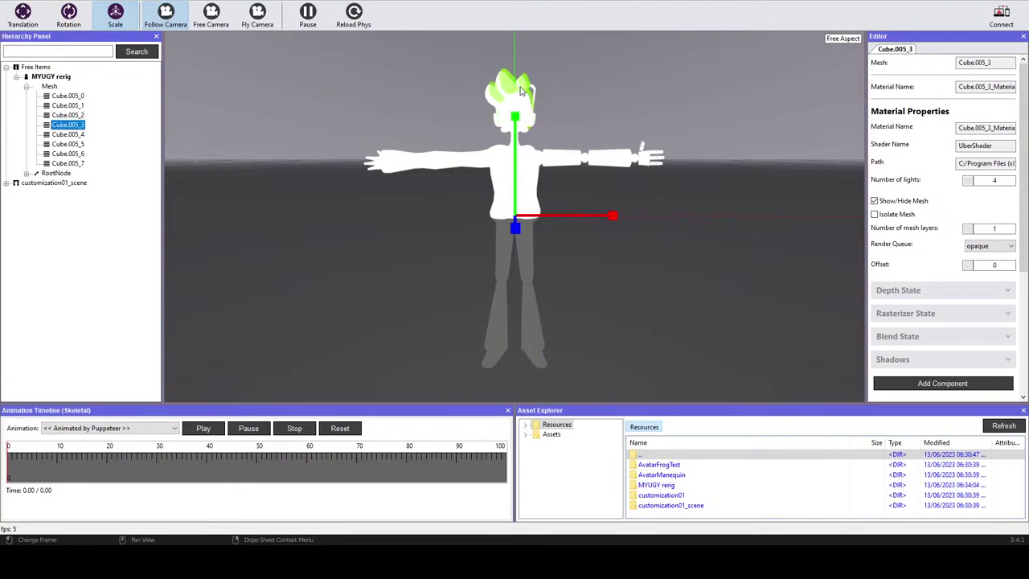
click(661, 157)
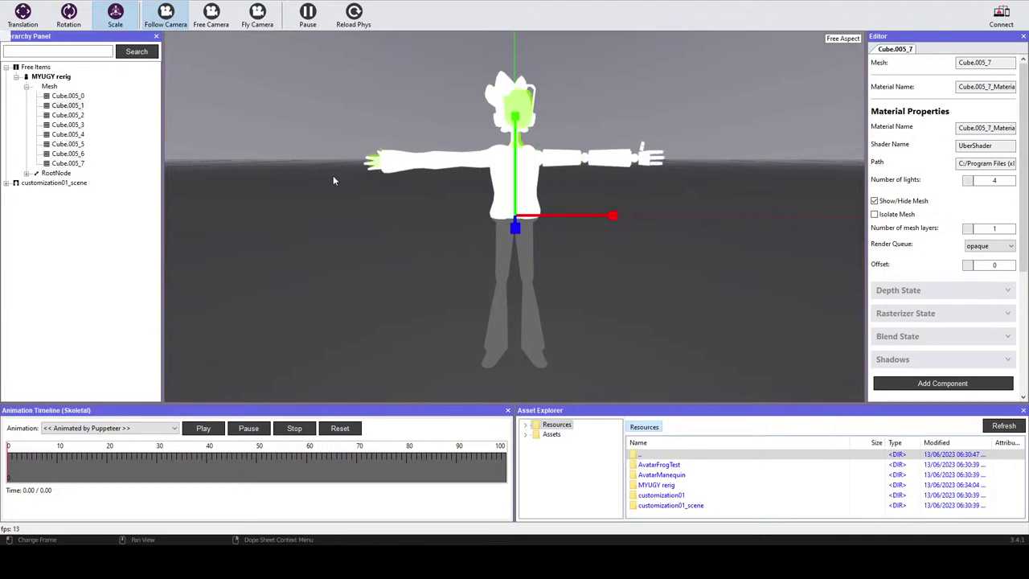
click(67, 105)
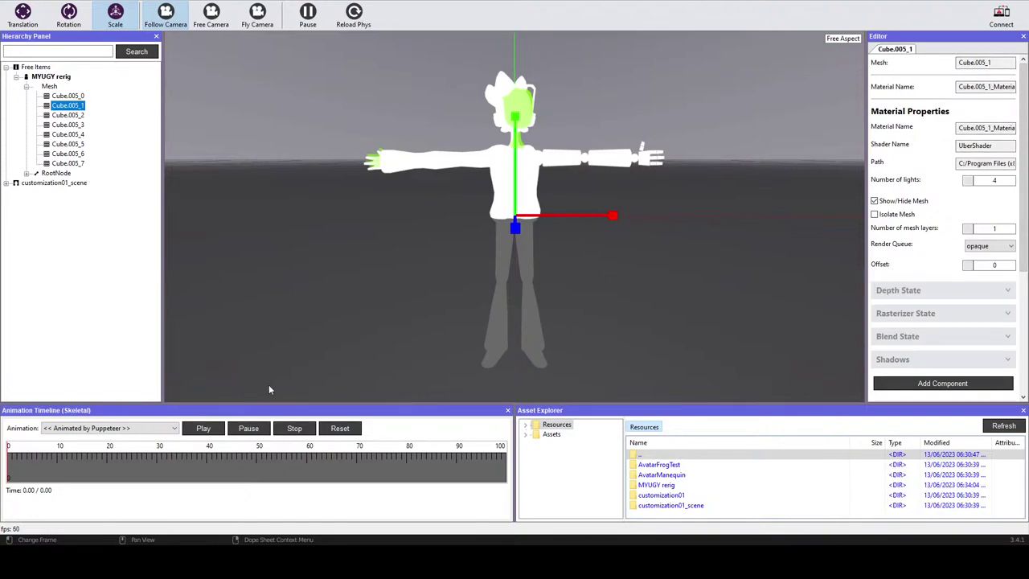
Select the avatar's headset mesh, Cube.005_2, and examine the figure with the free and fly cameras.
click(498, 273)
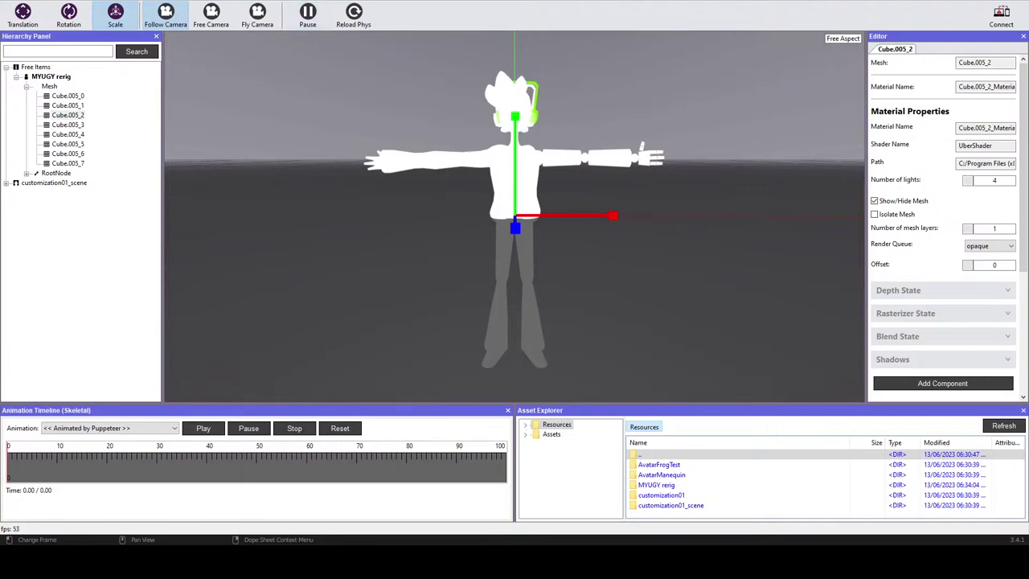
click(210, 13)
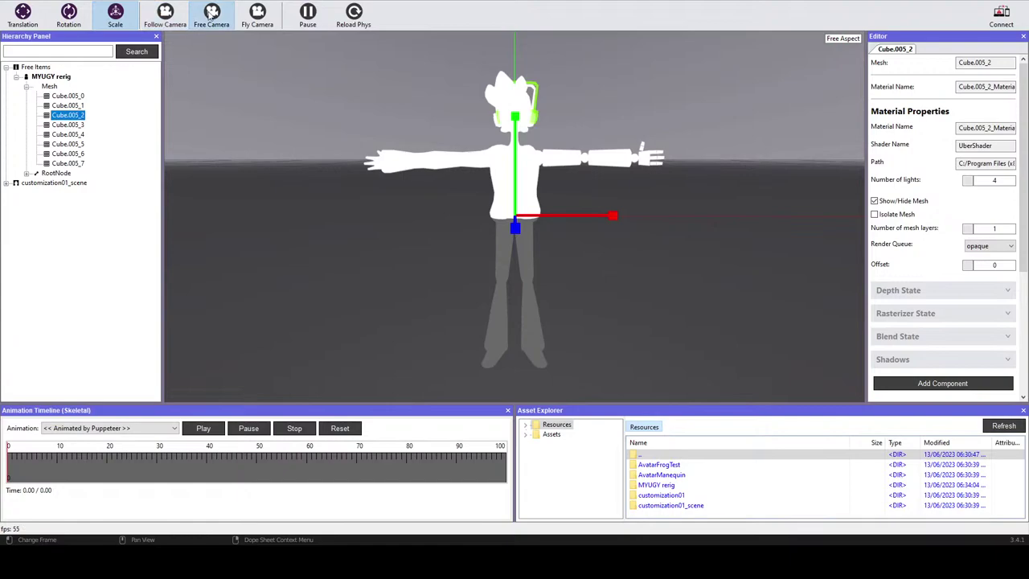
middle_drag(384, 107, 407, 97)
key(w)
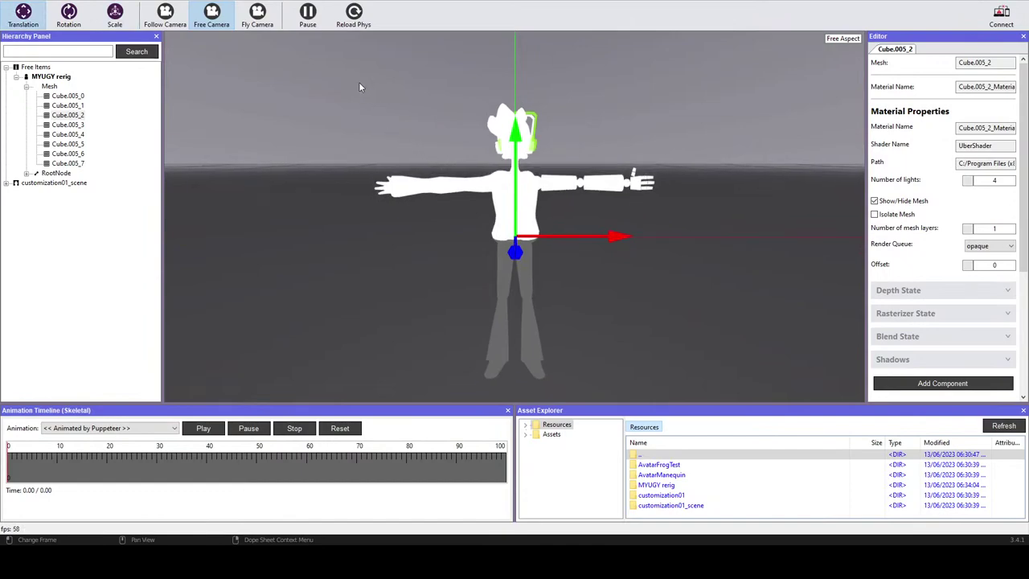
click(258, 13)
right_drag(402, 123, 434, 120)
click(219, 14)
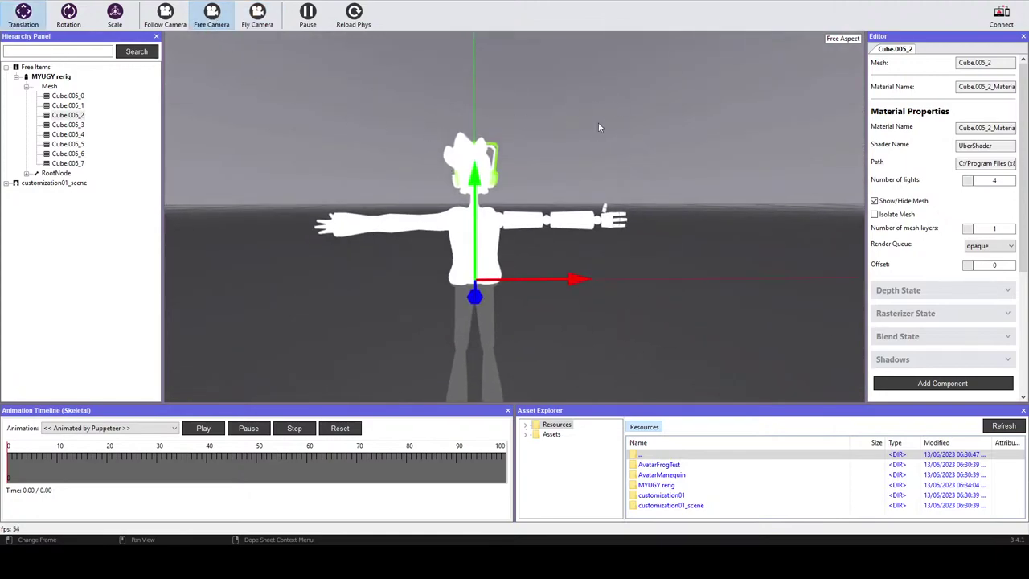
scroll(593, 133, down, 3)
middle_drag(544, 137, 592, 142)
scroll(591, 142, up, 3)
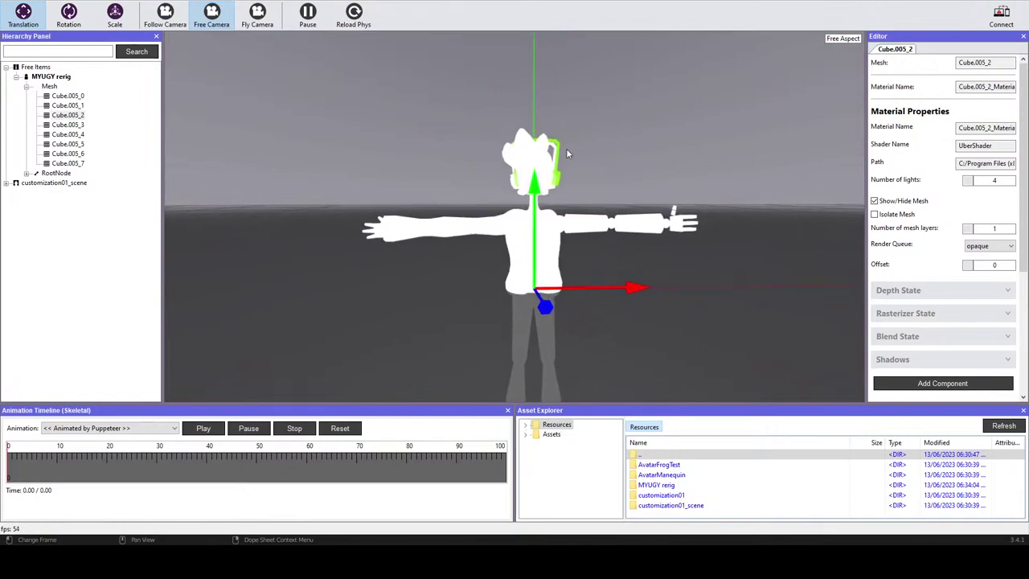
right_drag(604, 132, 557, 149)
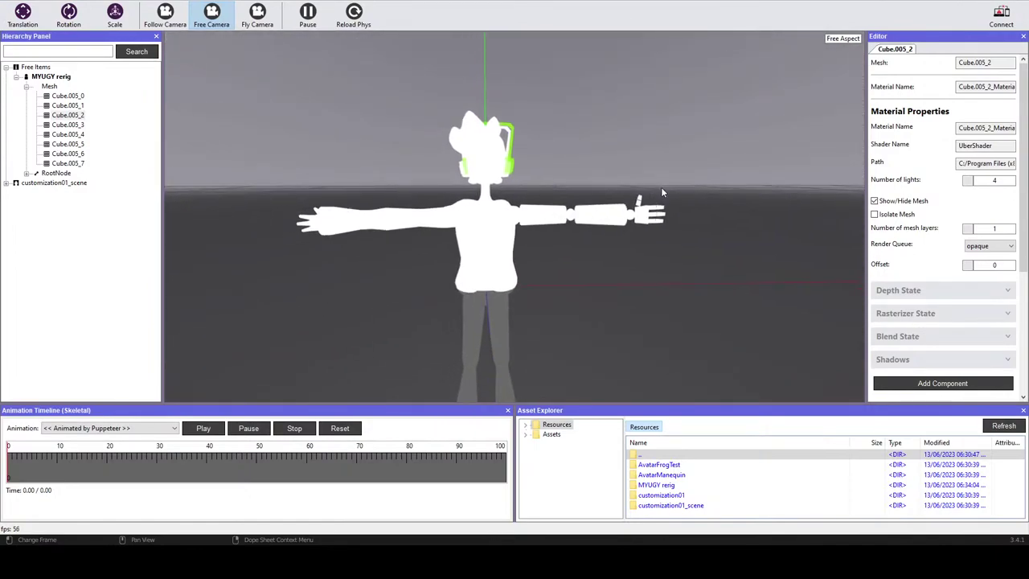
Select the jacket mesh, Cube.005_4, and find MYUGY rerig.skel in the MYUGY rerig resource's Skeleton folder.
click(464, 226)
click(460, 269)
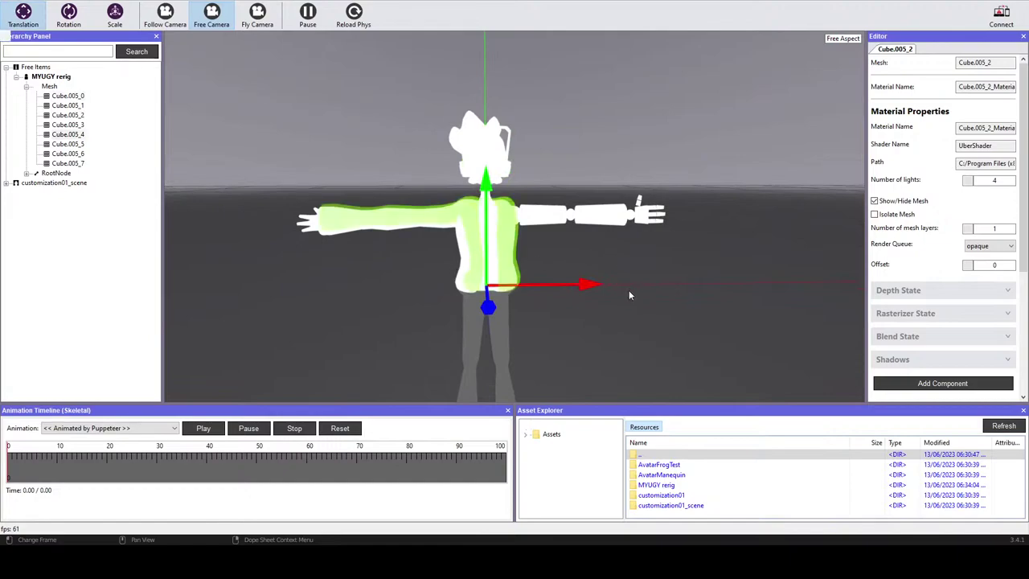
double_click(675, 486)
scroll(696, 490, down, 3)
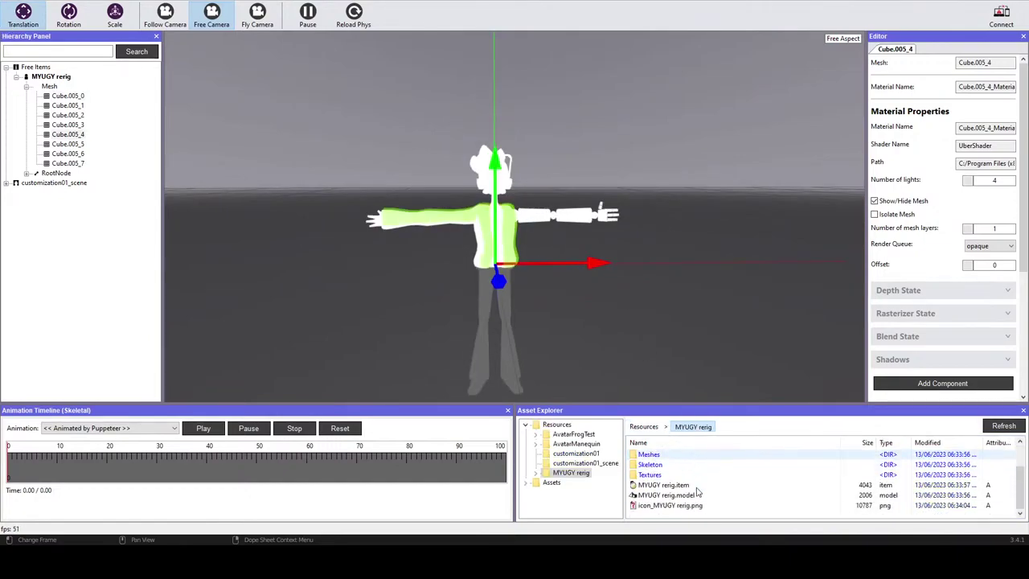
double_click(706, 466)
click(703, 468)
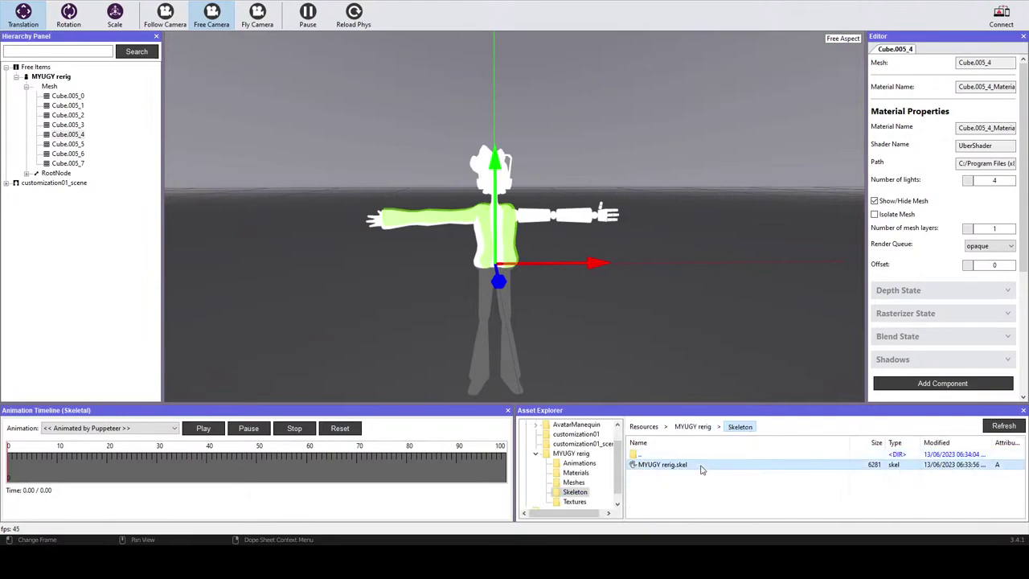
Expand the avatar's RootNode in the hierarchy and view the Armature bone's properties.
click(455, 246)
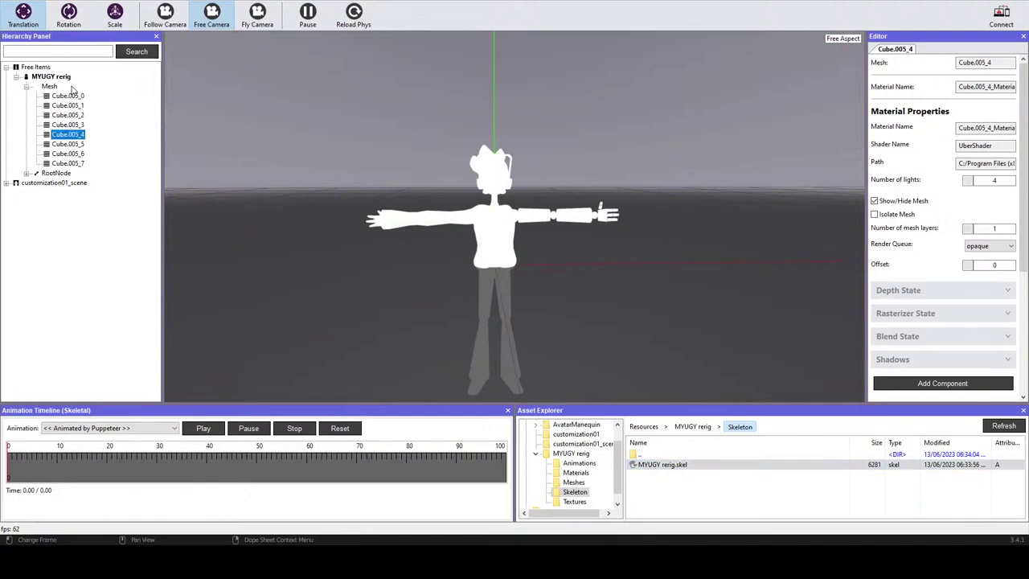
click(52, 174)
click(26, 173)
click(51, 156)
click(66, 176)
click(64, 183)
key(Escape)
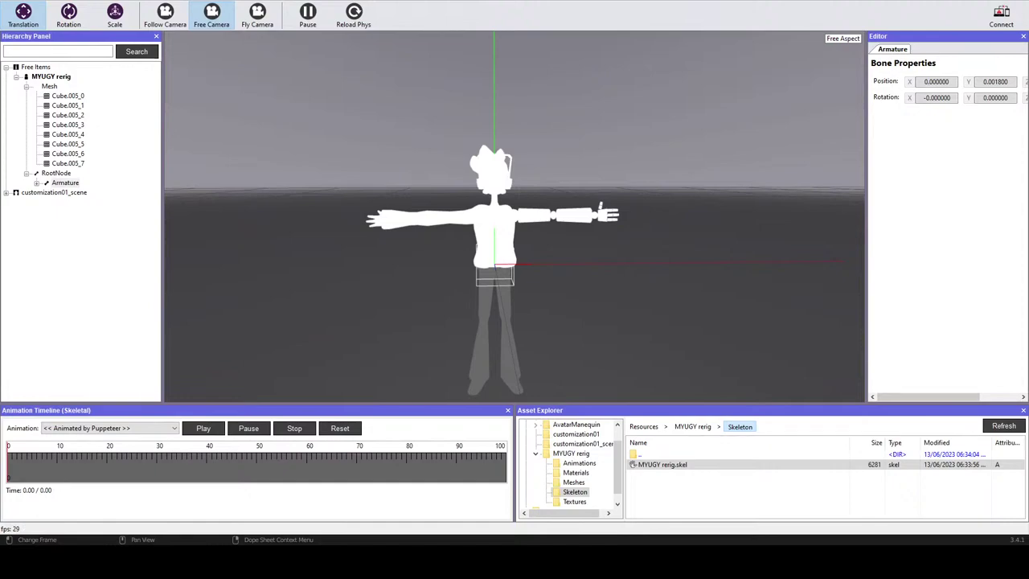
Delete the MYUGY rerig avatar and remove customization01_scene from the hierarchy.
click(64, 78)
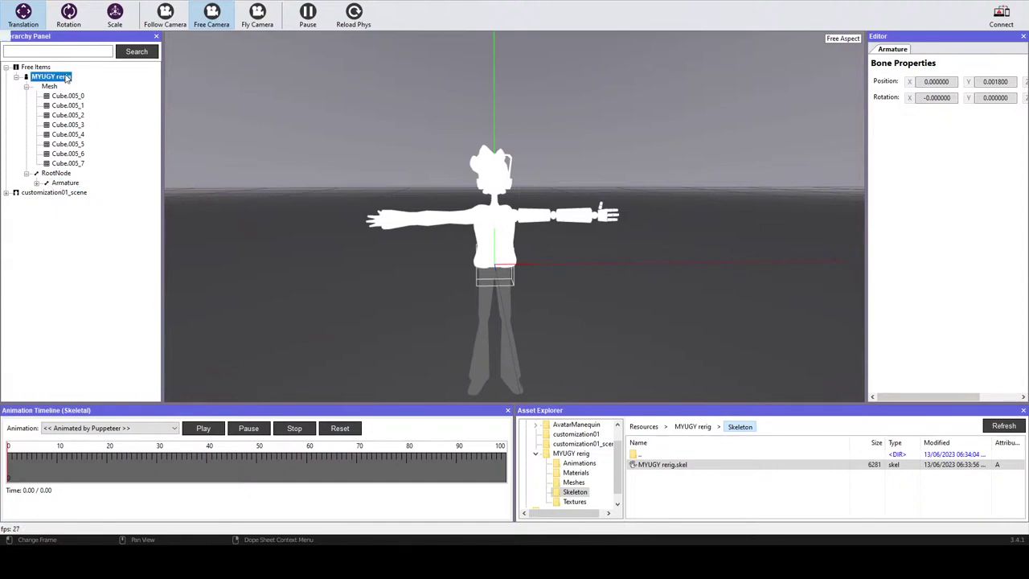
key(Delete)
click(53, 76)
click(45, 69)
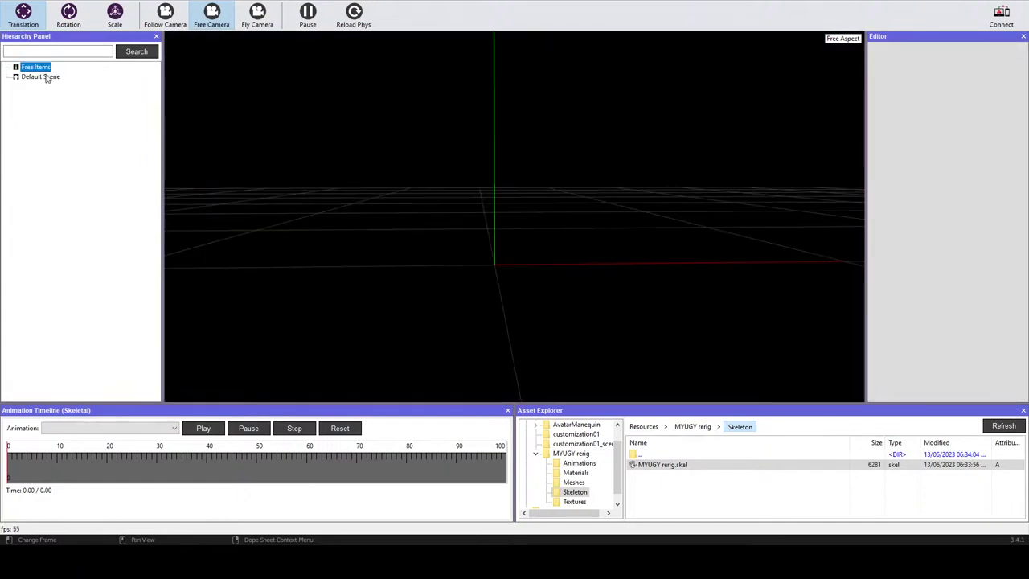
click(45, 76)
click(44, 67)
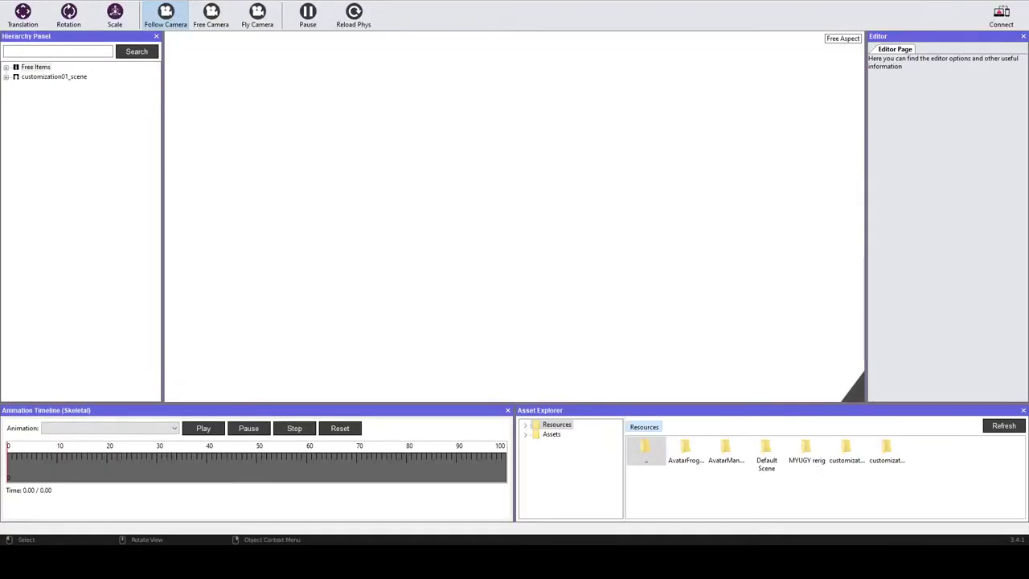
key(Delete)
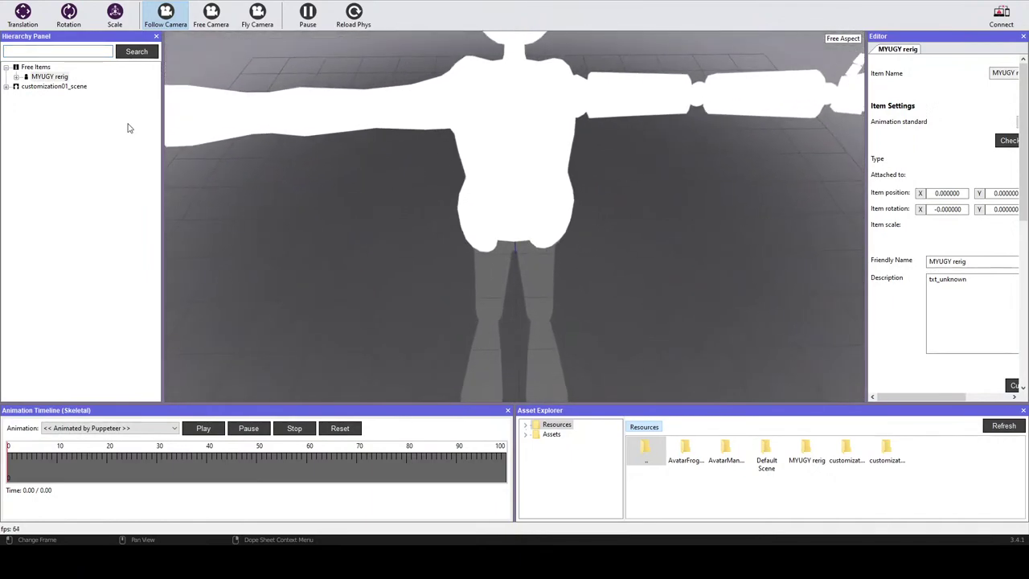
Delete the reloaded MYUGY rerig avatar from the free items.
click(49, 76)
key(Delete)
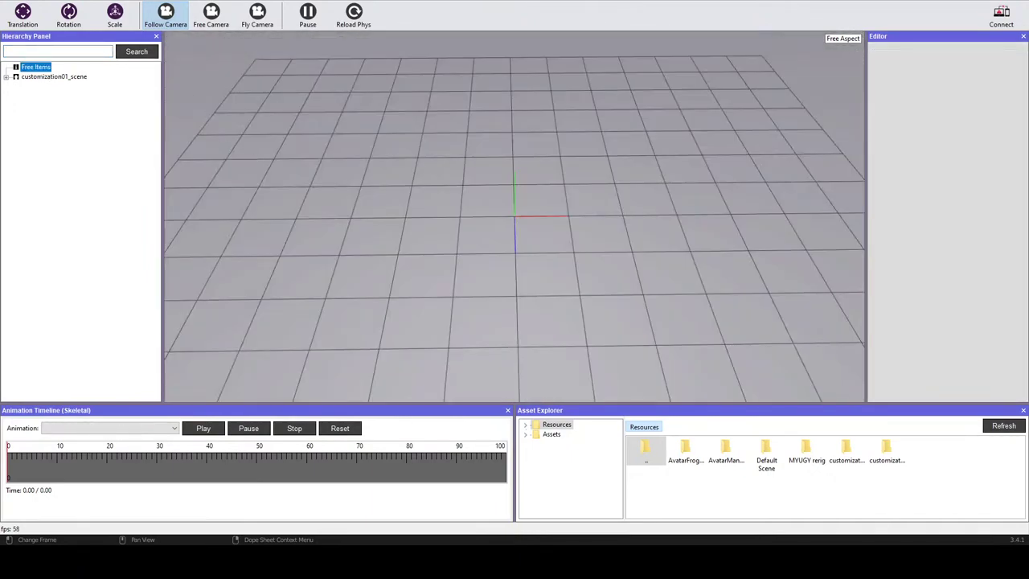
click(96, 51)
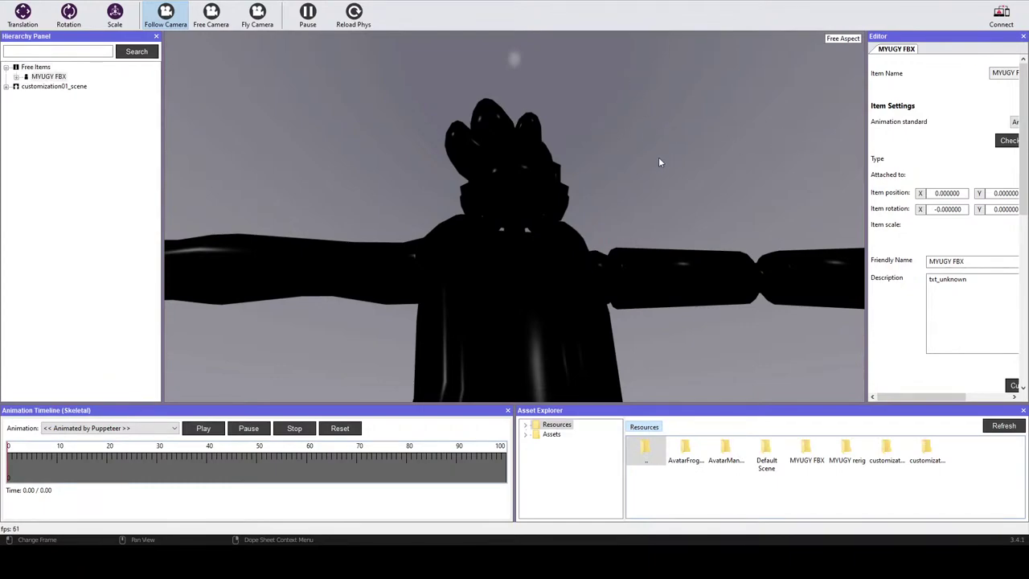
Examine the imported MYUGY FBX avatar from the front and select it in the hierarchy.
drag(639, 207, 648, 455)
drag(514, 124, 827, 218)
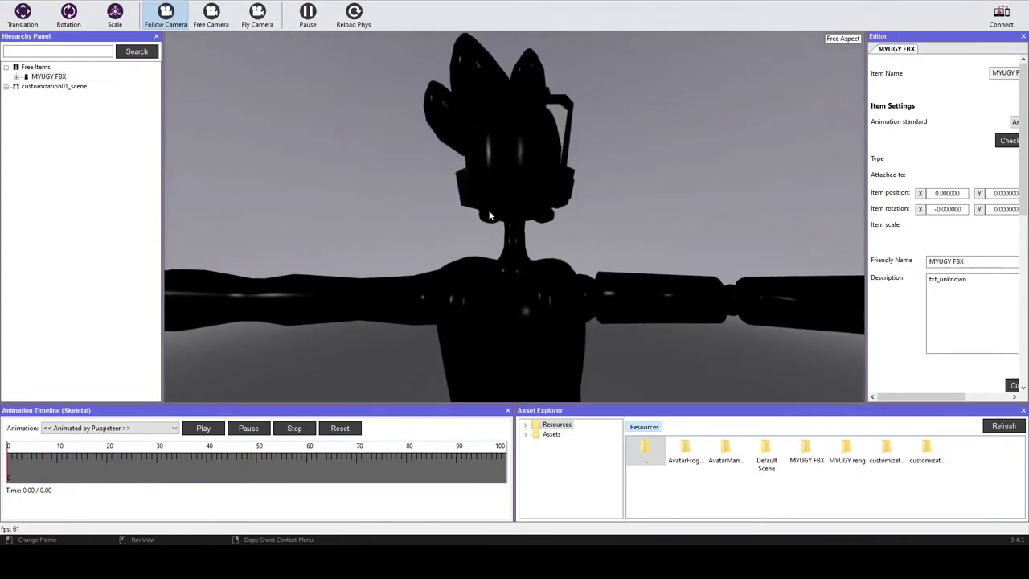
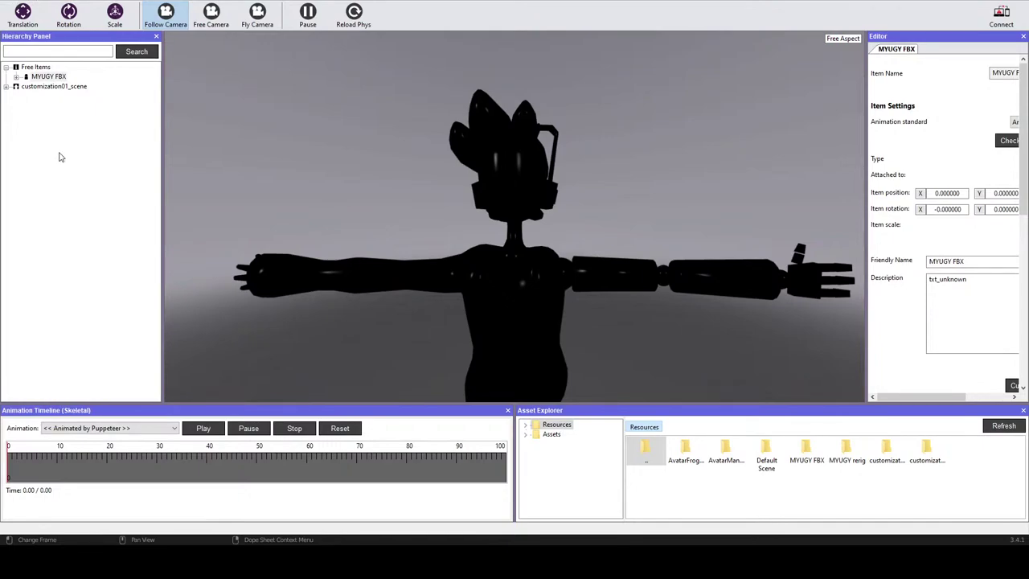
click(46, 78)
click(70, 164)
click(460, 256)
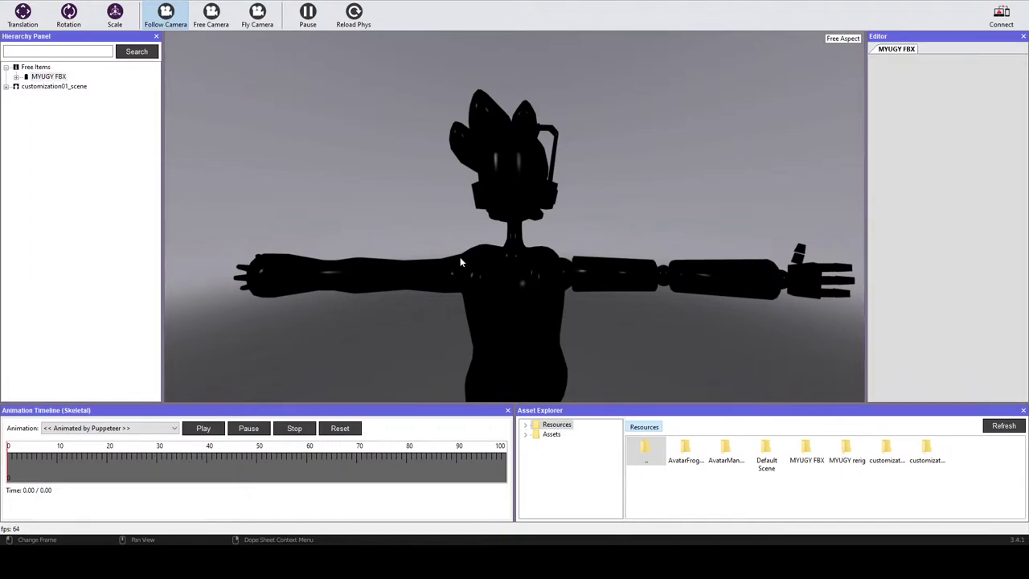
click(606, 259)
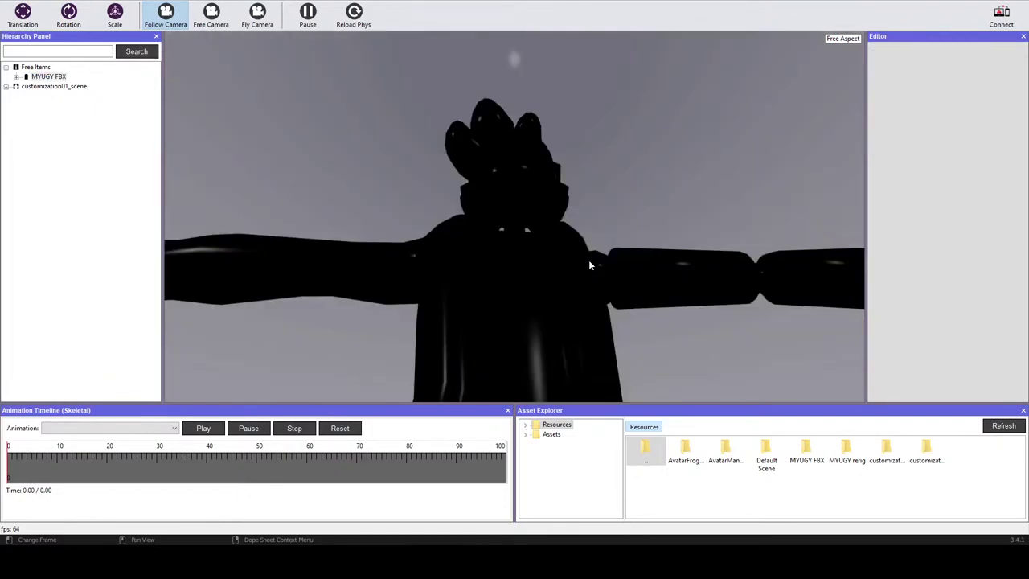
Inspect the Myugy avatar's headset mesh material, the Cube.001_7 mesh and the RootNode bone properties.
click(556, 362)
click(475, 189)
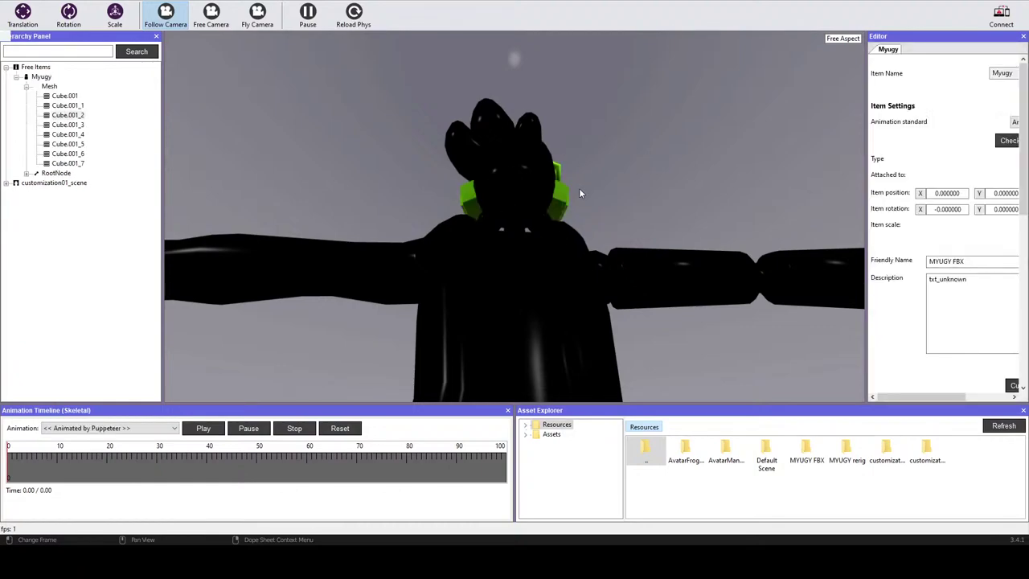
drag(625, 167, 765, 225)
click(68, 163)
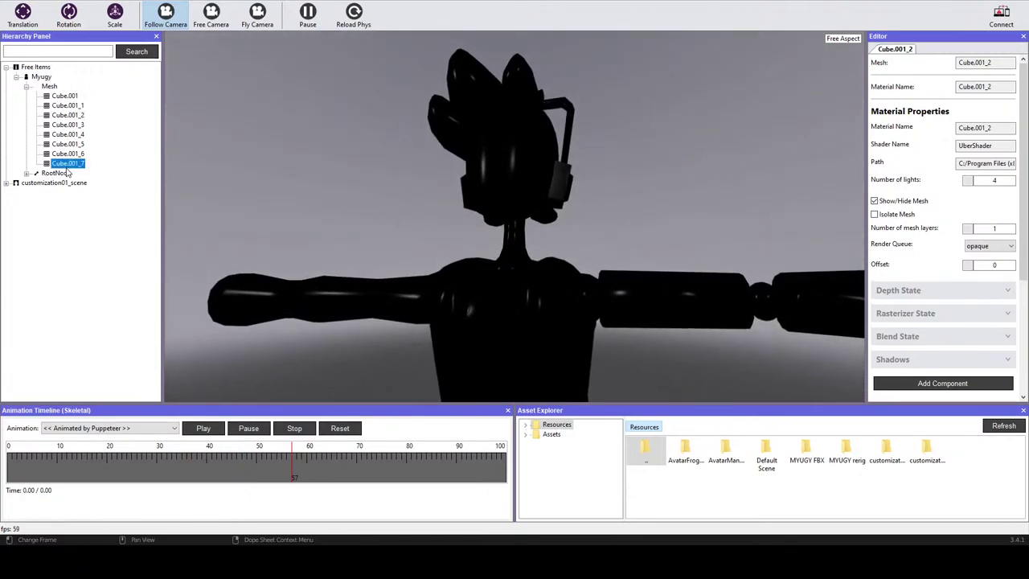
click(55, 174)
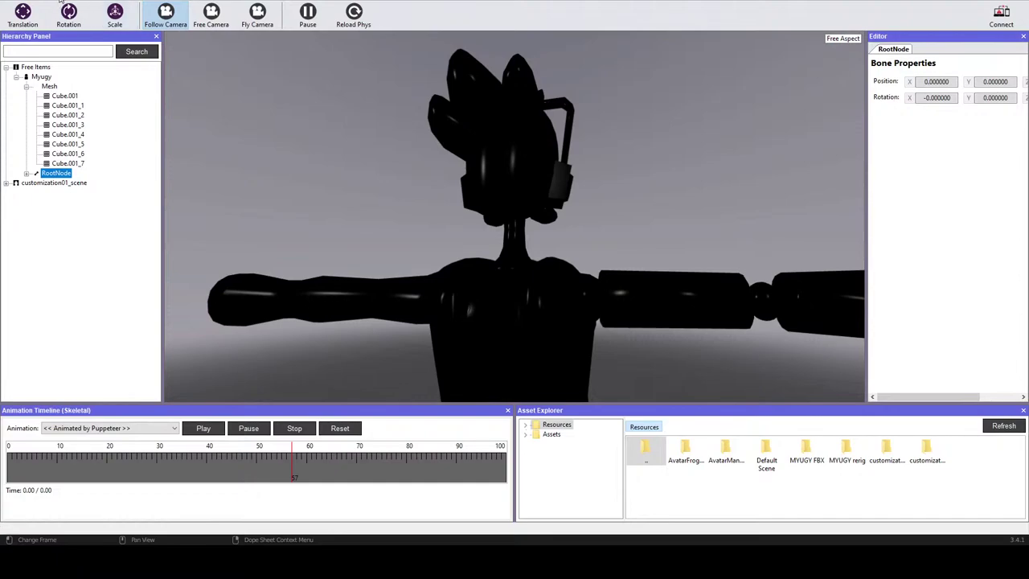
click(373, 167)
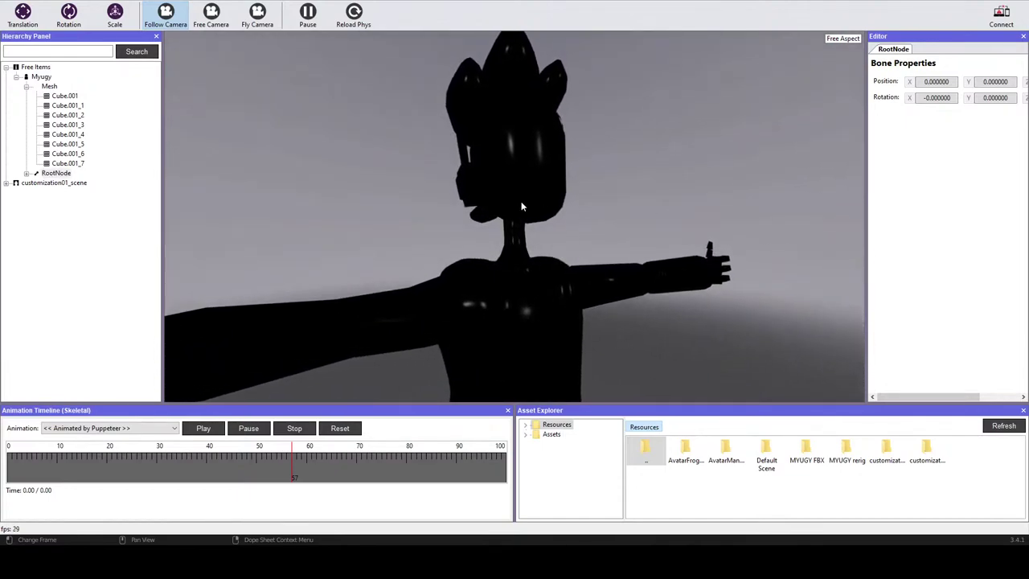
Delete the Myugy avatar from the free items.
click(41, 77)
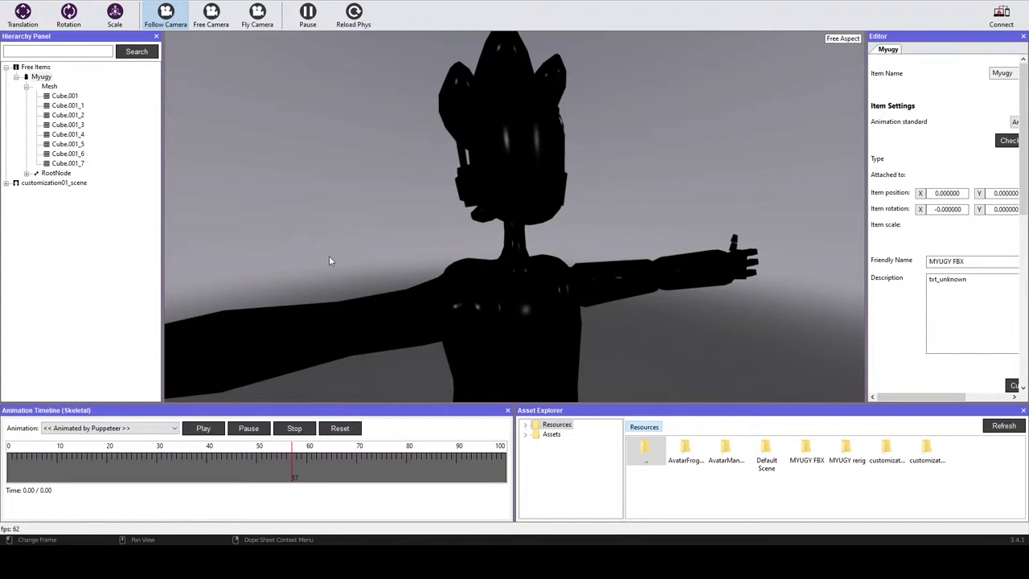
key(Delete)
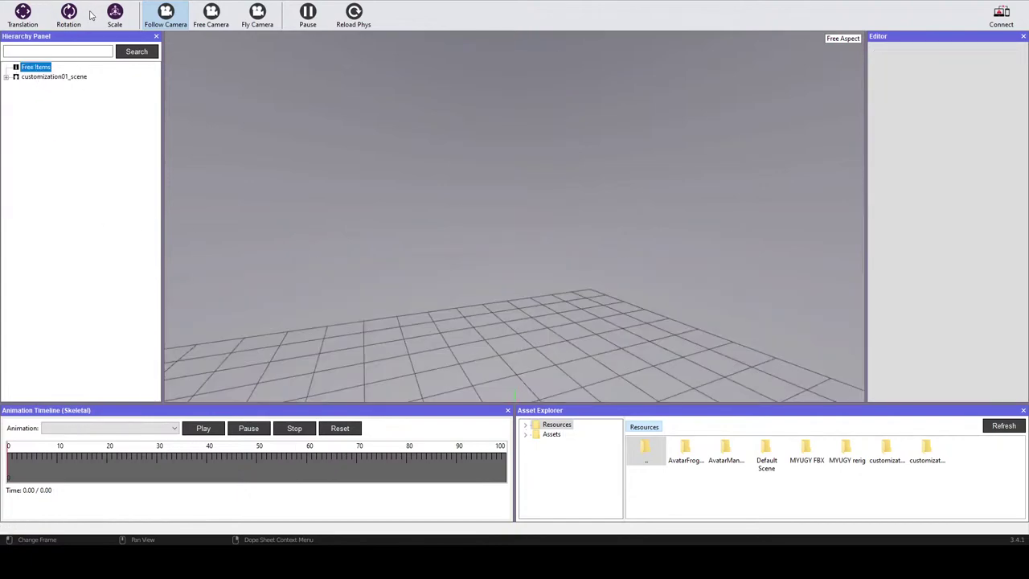
drag(473, 240, 315, 386)
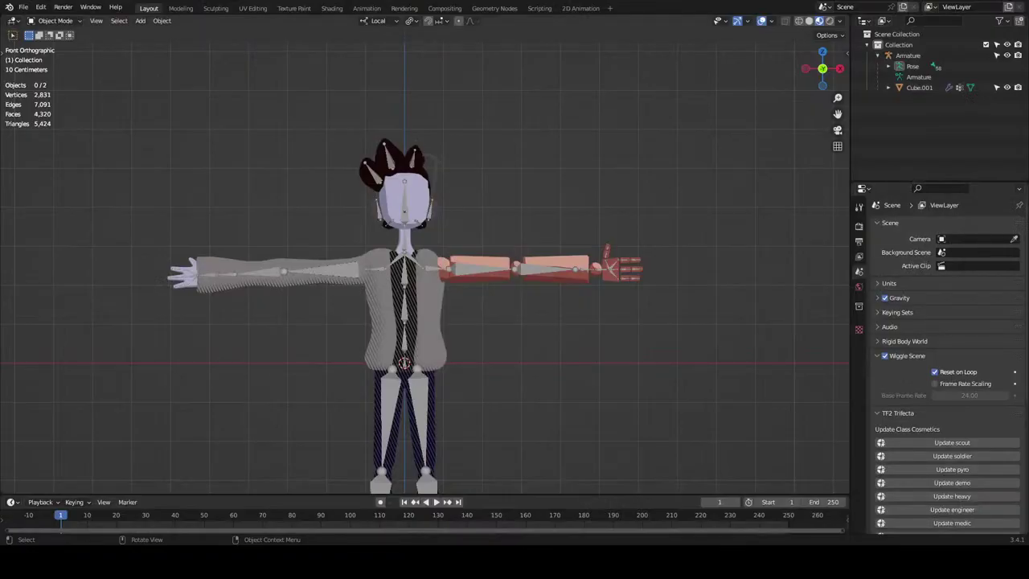
Switch to Blender and try rotating and scaling the armature's BipHead bone in Pose Mode.
middle_drag(496, 209, 418, 215)
scroll(474, 257, up, 3)
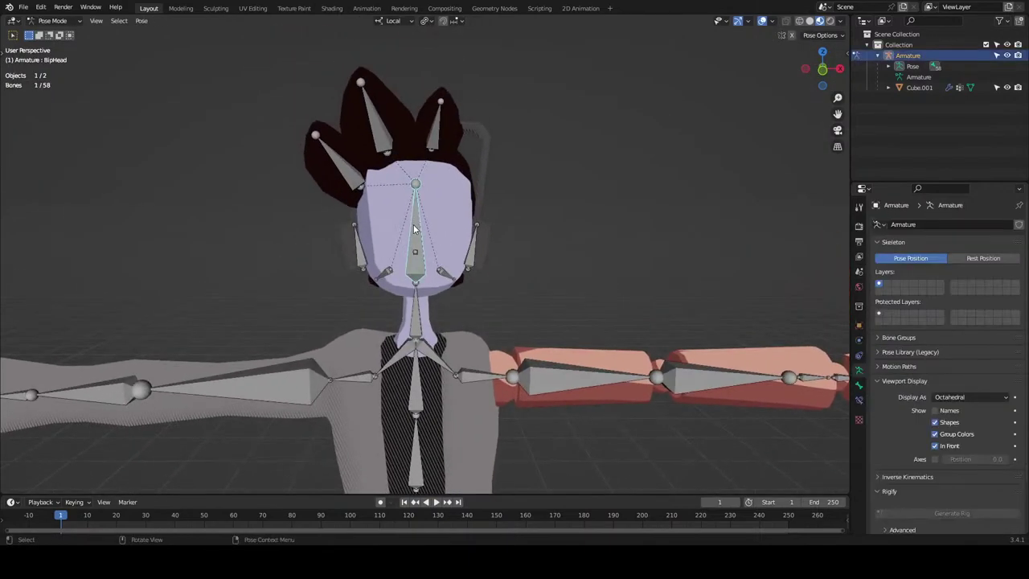
middle_drag(418, 215, 482, 209)
key(r)
key(r)
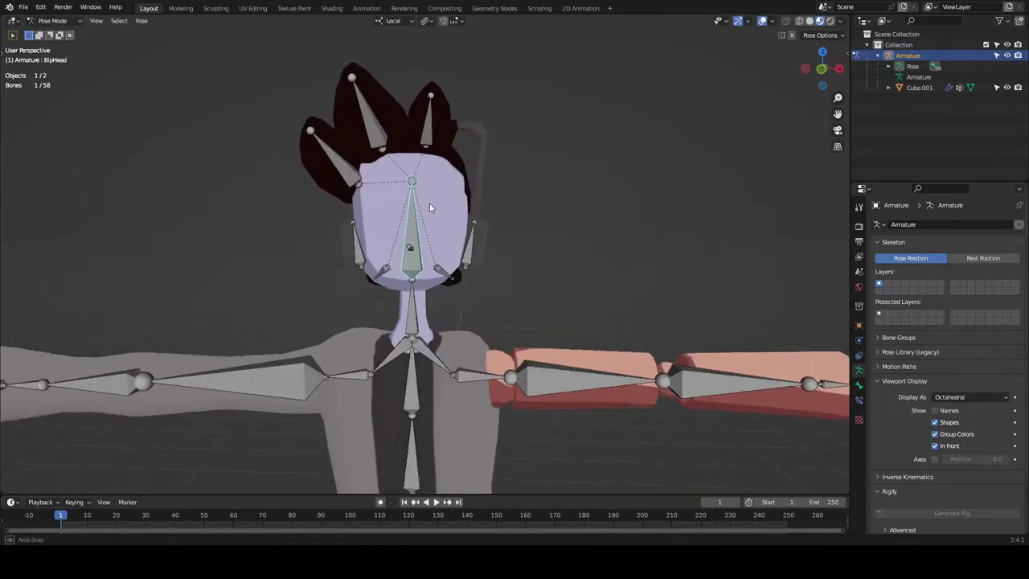
right_click(430, 209)
key(s)
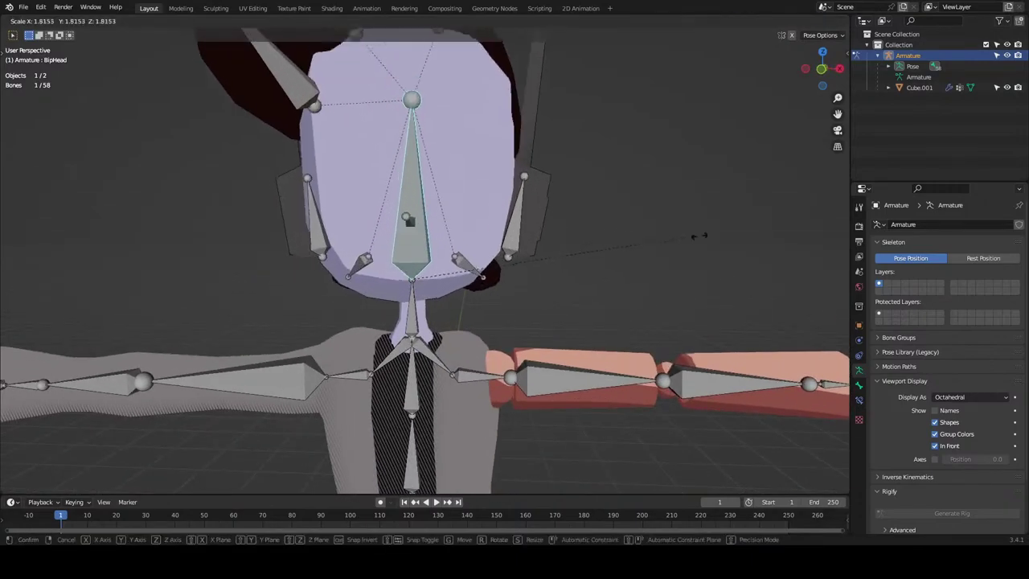
right_click(668, 244)
Try a trackball rotation of the BipHead bone to test how the head mesh follows.
mouse_move(493, 286)
middle_down()
mouse_move(625, 277)
mouse_move(490, 284)
middle_up()
key(ctrl+Tab)
click(389, 211)
scroll(389, 211, up, 2)
click(389, 211)
key(ctrl+Tab)
middle_drag(395, 236, 412, 233)
key(r)
key(r)
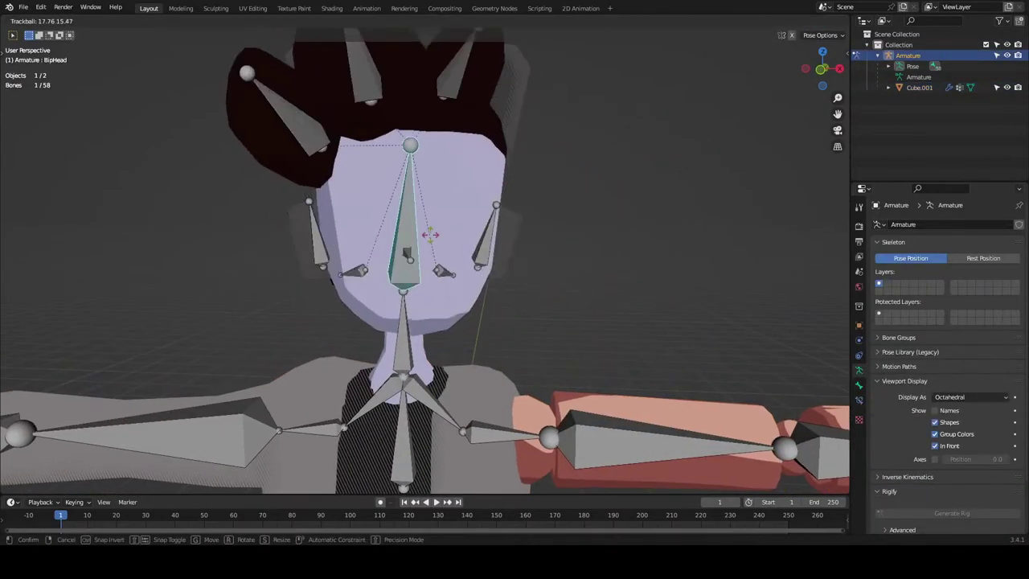
click(312, 243)
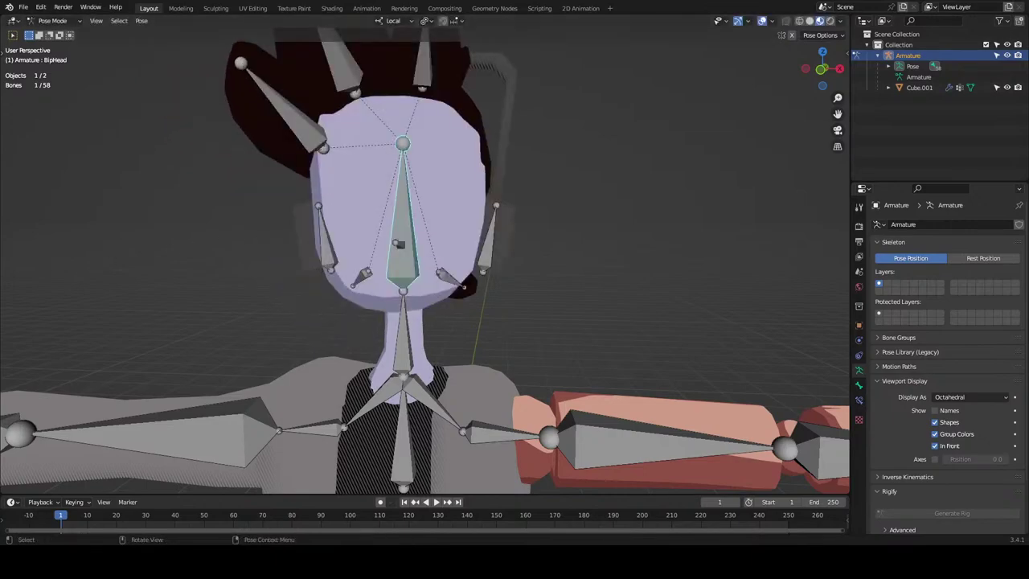
scroll(365, 241, down, 2)
Select the character mesh Cube.001 in Object Mode and view its Armature modifier and material settings from the front.
key(ctrl+Tab)
click(376, 207)
middle_drag(389, 210, 447, 214)
click(858, 341)
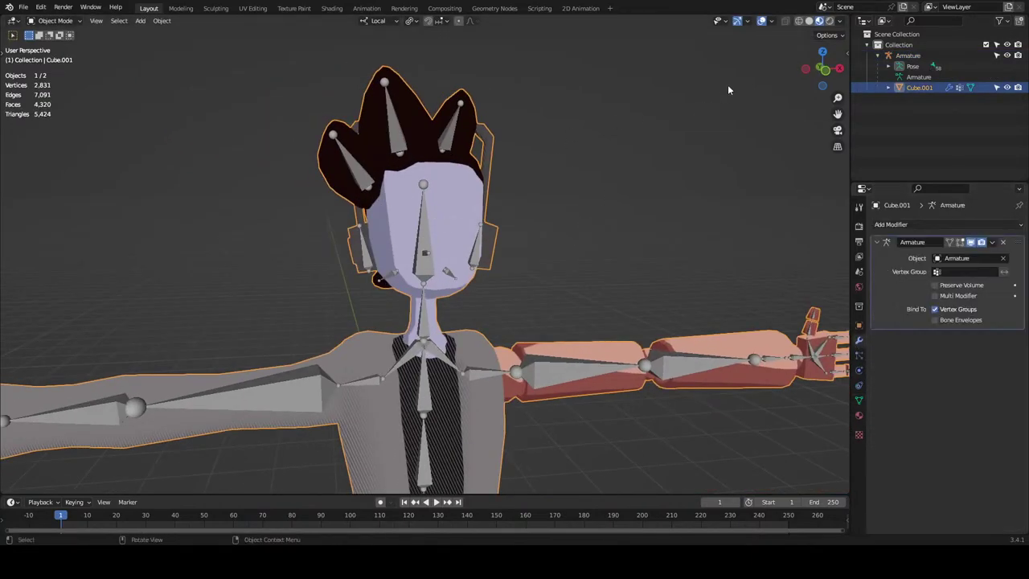
click(827, 73)
click(858, 415)
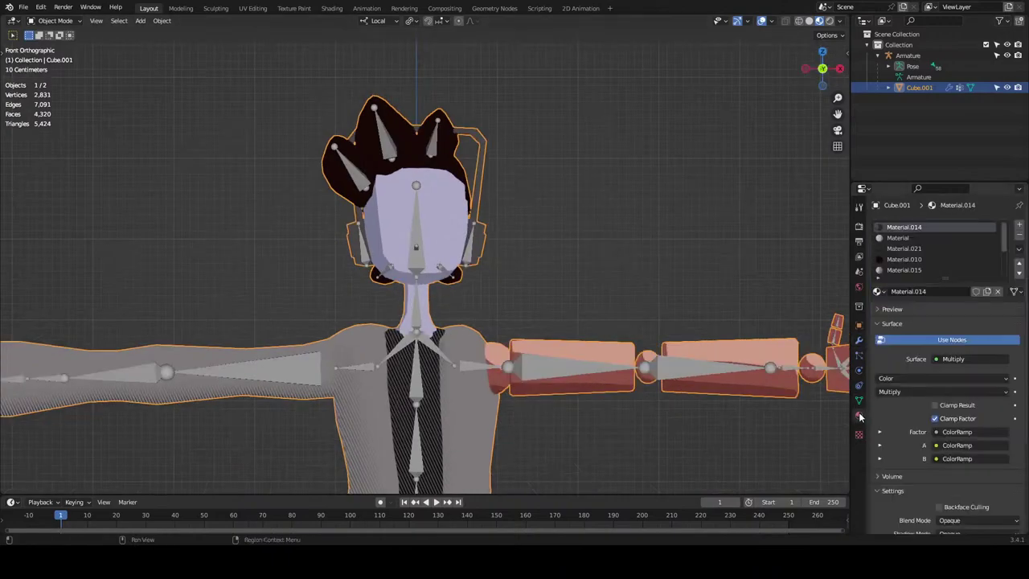
Look through the material slots of Cube.001, select the black emission material Material.003, and save the file.
scroll(912, 245, up, 2)
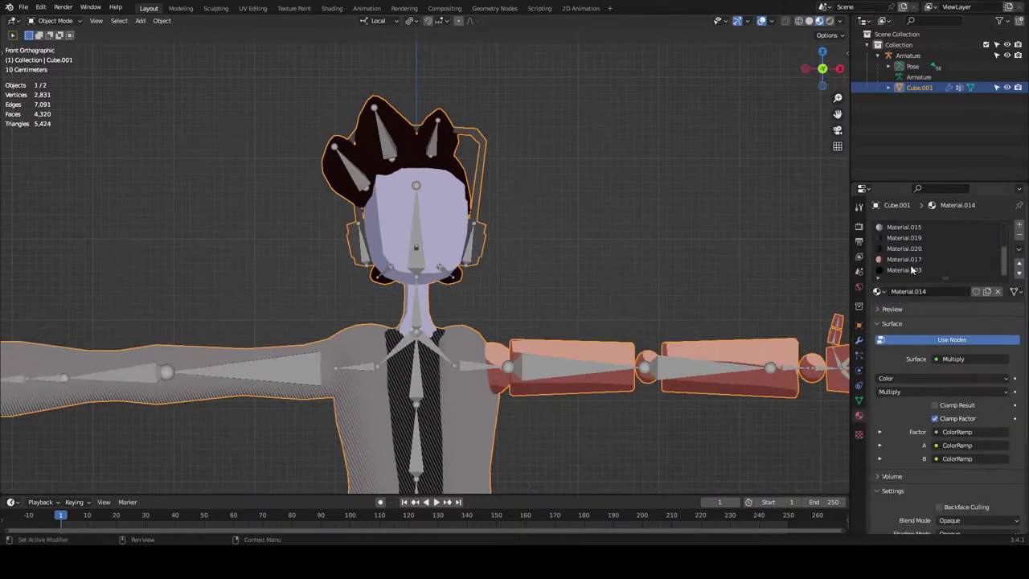
scroll(913, 265, up, 4)
scroll(914, 241, down, 5)
click(903, 270)
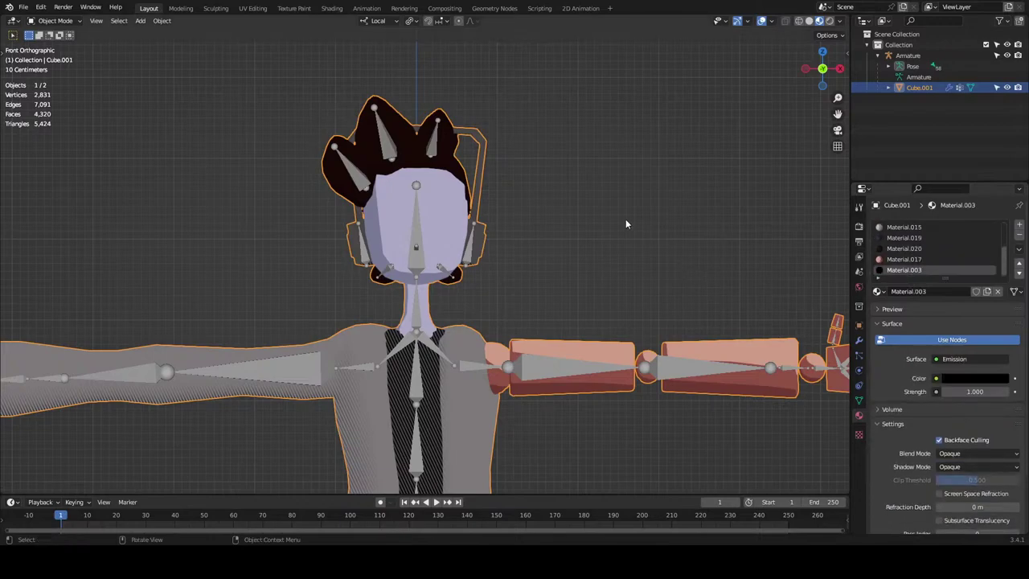
click(858, 339)
click(678, 244)
key(ctrl+s)
Add a Solidify modifier to Cube.001 with the rim fill turned off and the Material Offset set to 8.
click(912, 226)
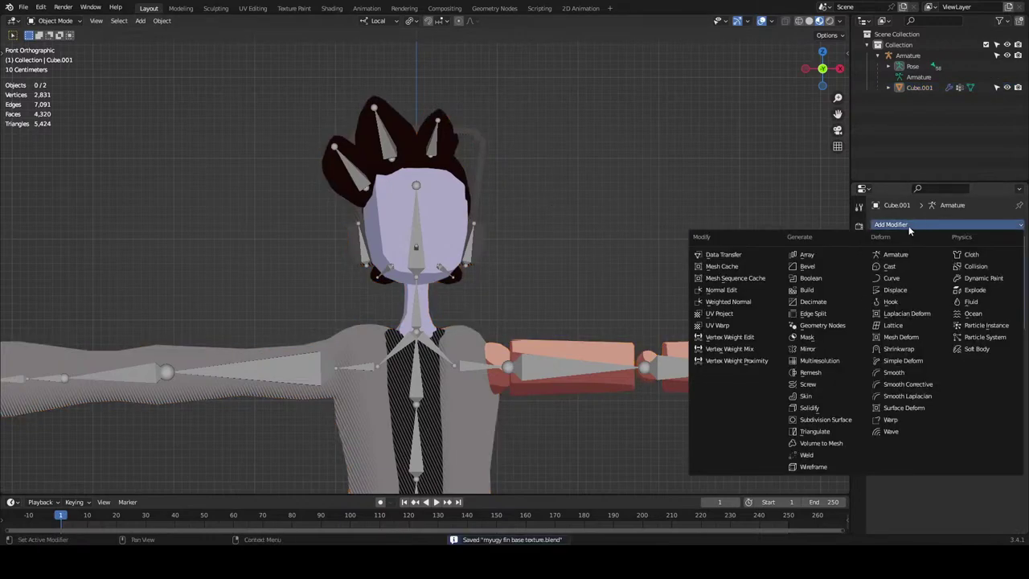
click(812, 408)
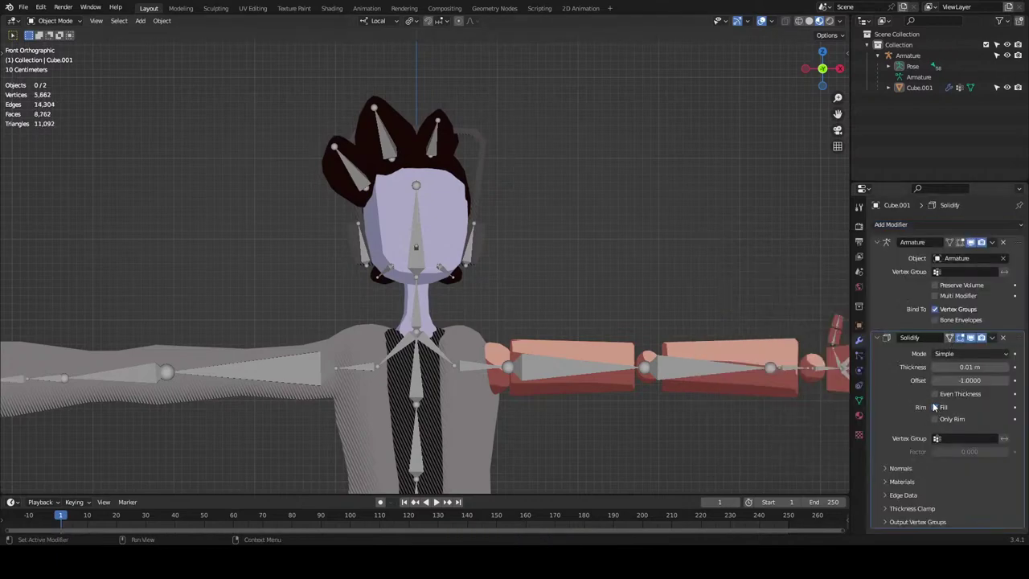
click(895, 482)
click(964, 497)
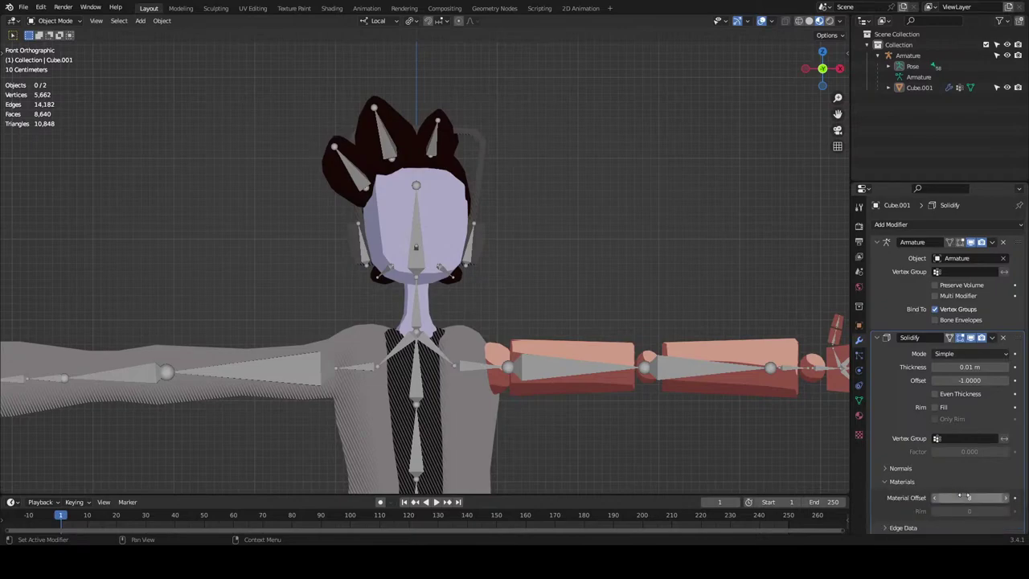
key(Return)
scroll(911, 460, down, 1)
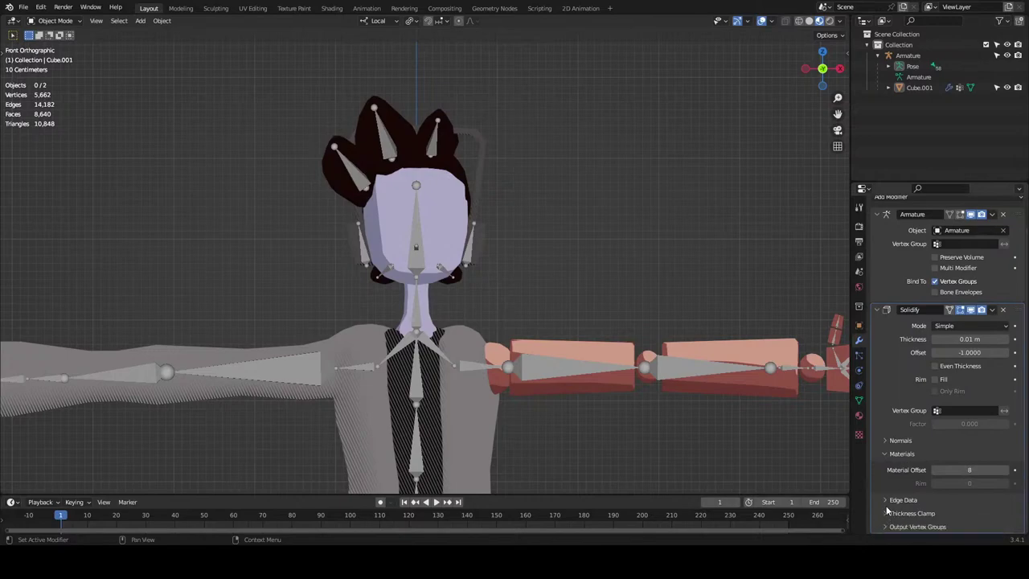
Flip the Solidify modifier's normals and set its thickness to -0.04 m to form a black outline.
drag(967, 340, 934, 338)
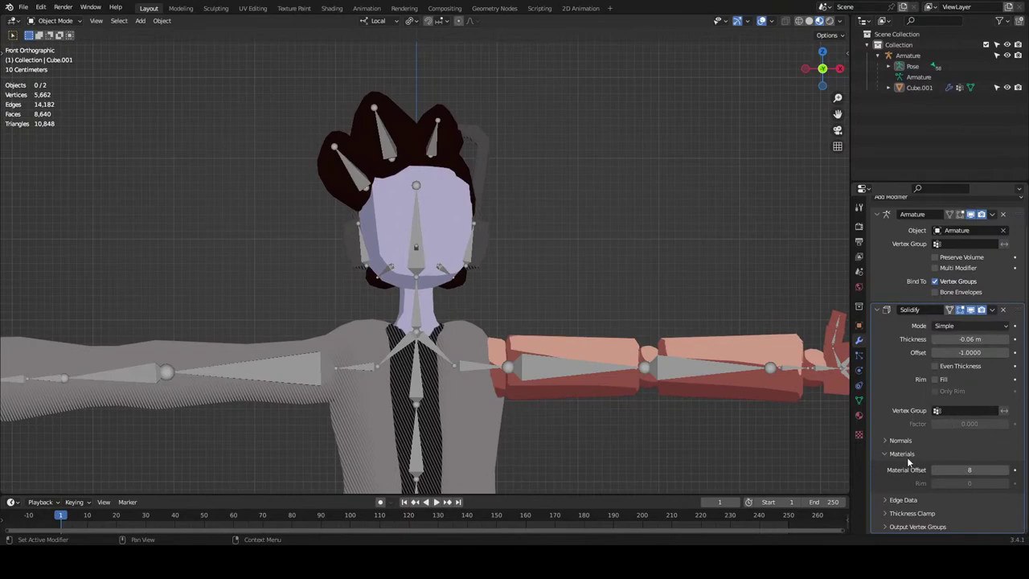
click(884, 440)
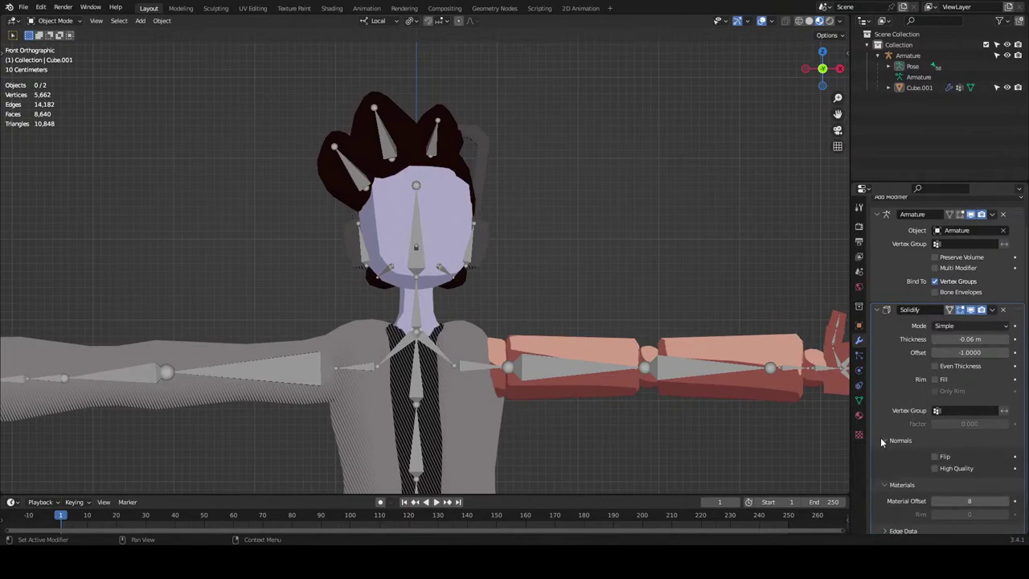
click(935, 457)
mouse_move(963, 345)
mouse_down()
mouse_move(954, 344)
mouse_move(965, 344)
mouse_up()
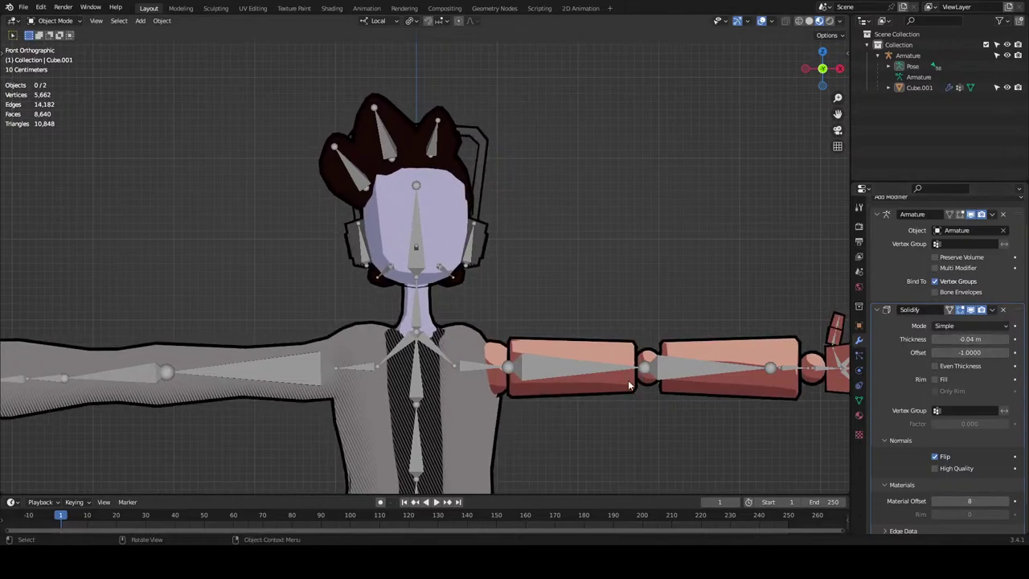
Try rotating and moving the armature's BipLUpperArm bone to test the outlined arm.
click(547, 367)
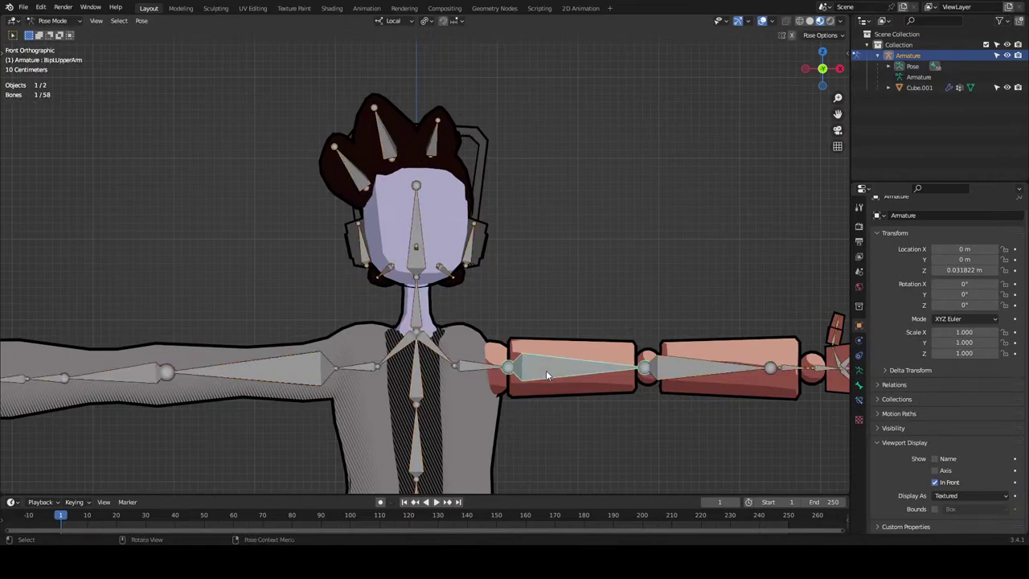
key(r)
right_click(588, 354)
key(g)
right_click(542, 341)
Try a trackball rotation of the BipNeck bone to test how the head and neck deform.
scroll(443, 316, down, 5)
click(416, 297)
scroll(417, 298, up, 5)
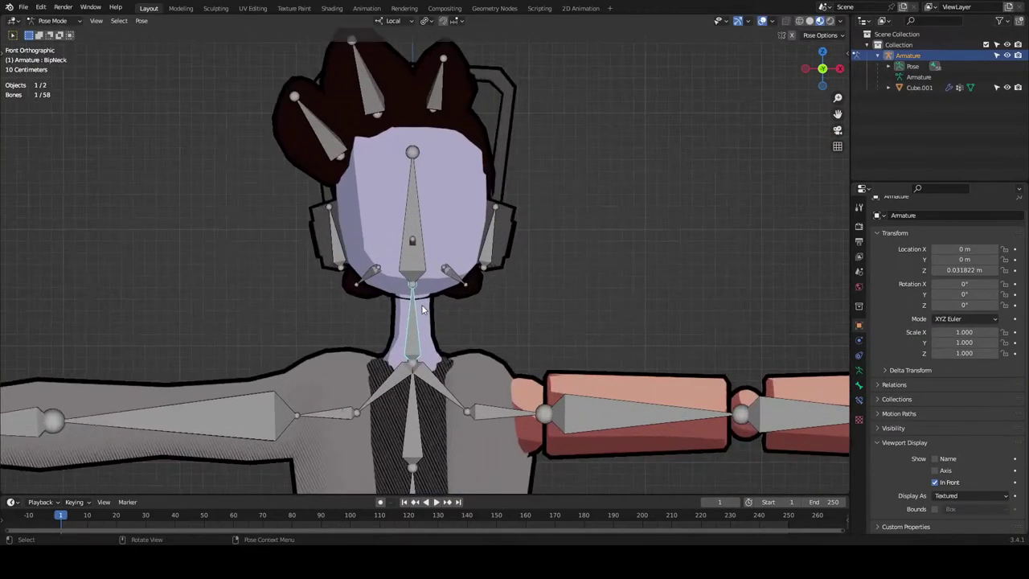
key(r)
key(r)
right_click(573, 294)
click(573, 293)
Try rotating the BipLClavicle bone to test the left shoulder.
middle_drag(572, 293, 532, 333)
scroll(425, 288, down, 6)
scroll(532, 334, up, 4)
click(441, 342)
middle_drag(441, 342, 477, 346)
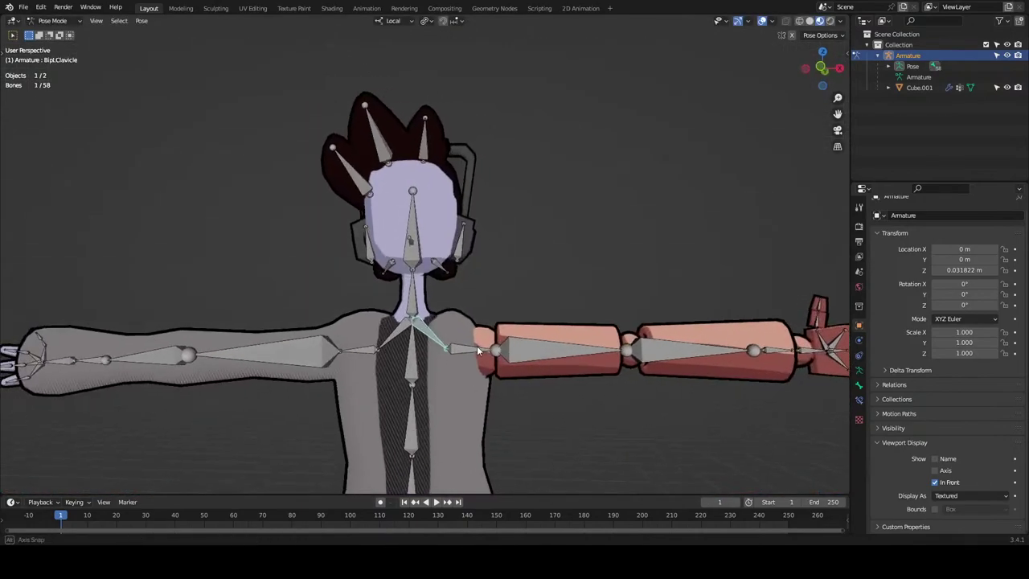
key(r)
right_click(565, 346)
Try a trackball rotation of the left upper arm bone and a rotation of the left forearm bone.
click(565, 346)
key(r)
key(r)
right_click(627, 349)
click(658, 358)
key(r)
right_click(599, 342)
Try trackball rotations of the left shoulder bone Bone.010, checking the deformation from the front and the back.
click(487, 351)
key(r)
key(r)
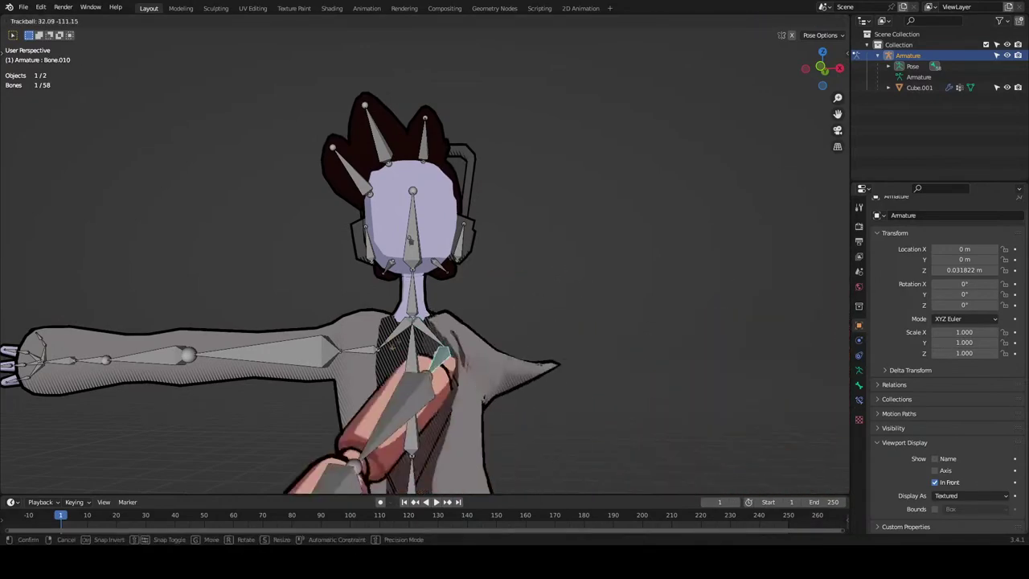
right_click(540, 313)
middle_drag(540, 313, 360, 216)
key(r)
key(r)
right_click(358, 272)
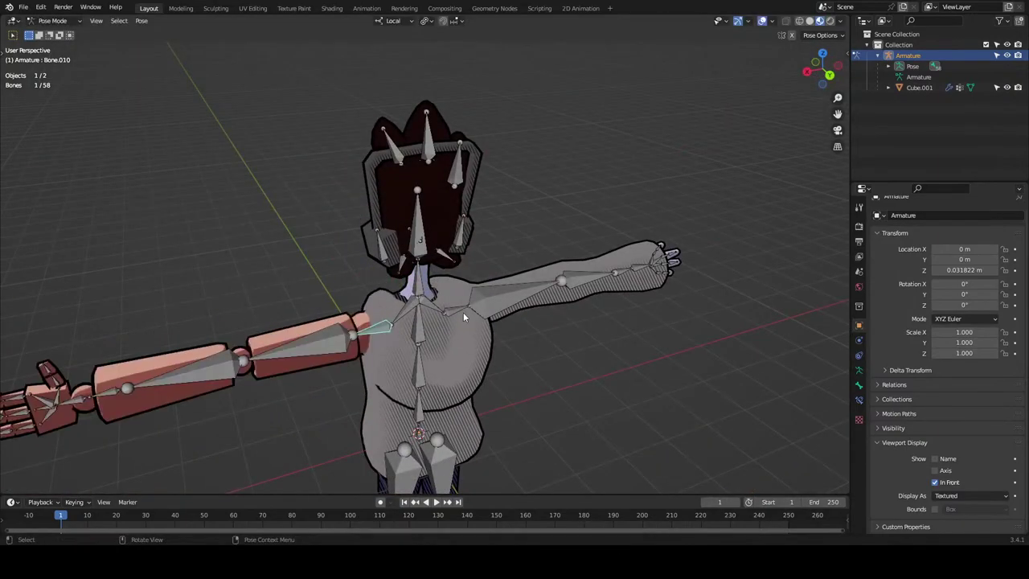
Try a trackball rotation of the right shoulder bone Bone.027 to test the right arm.
key(ctrl+Tab)
click(463, 311)
key(r)
right_click(456, 314)
click(456, 313)
key(r)
key(r)
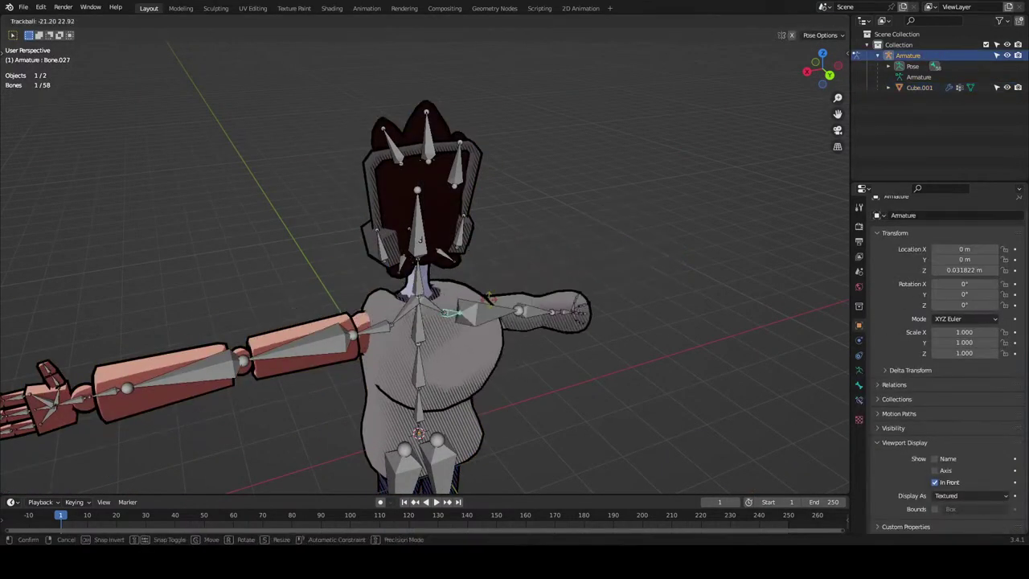
right_click(427, 316)
Try plain and trackball rotations of the BipSpine2 bone to test how the upper body bends.
click(421, 320)
middle_drag(420, 320, 449, 445)
key(r)
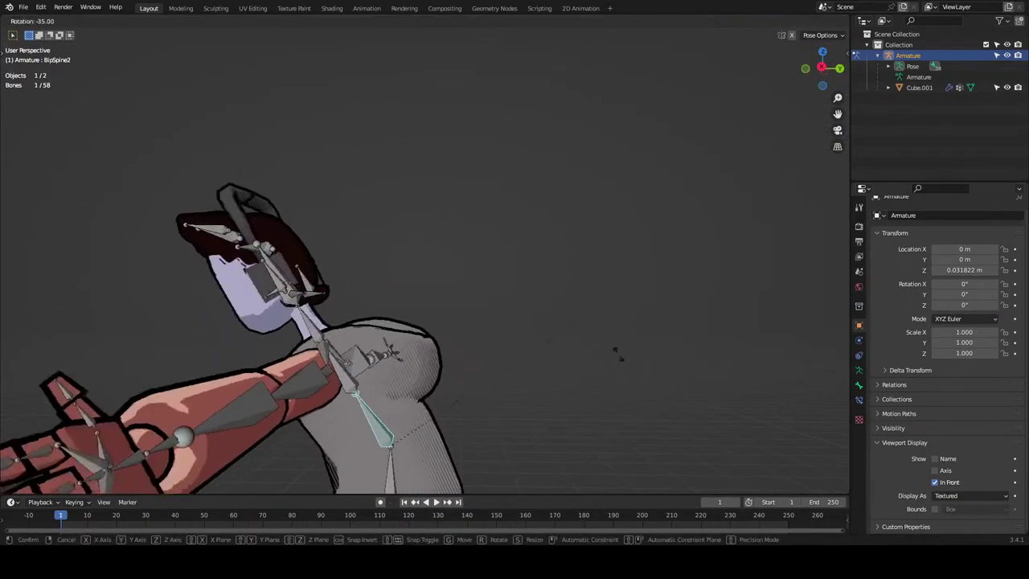
right_click(498, 441)
middle_drag(426, 208, 547, 209)
key(r)
key(r)
right_click(580, 181)
Deselect the bones, save the file, select the mesh Cube.001 in Object Mode, and save again.
click(572, 201)
key(ctrl+s)
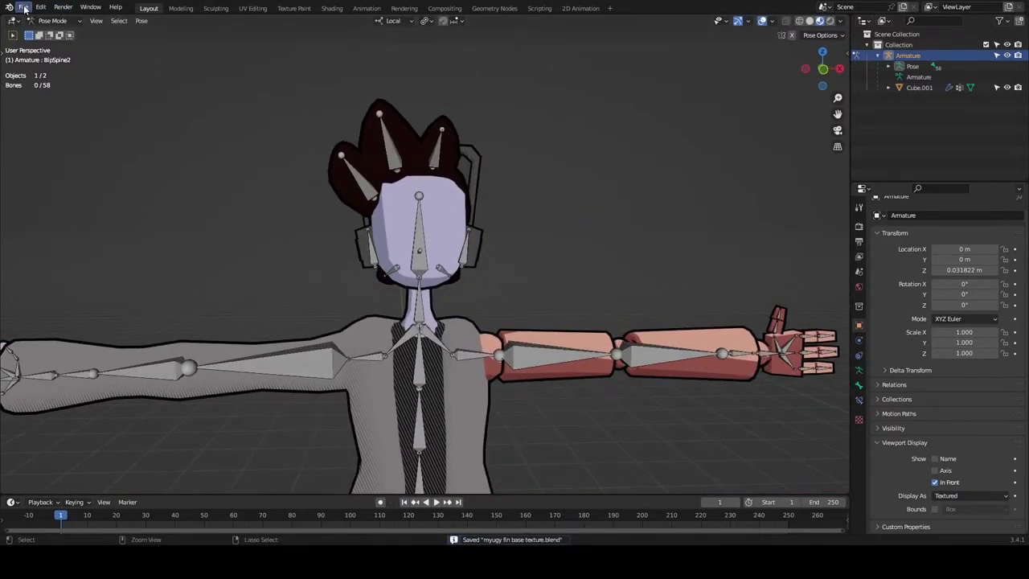
key(ctrl+Tab)
click(397, 210)
scroll(400, 229, up, 3)
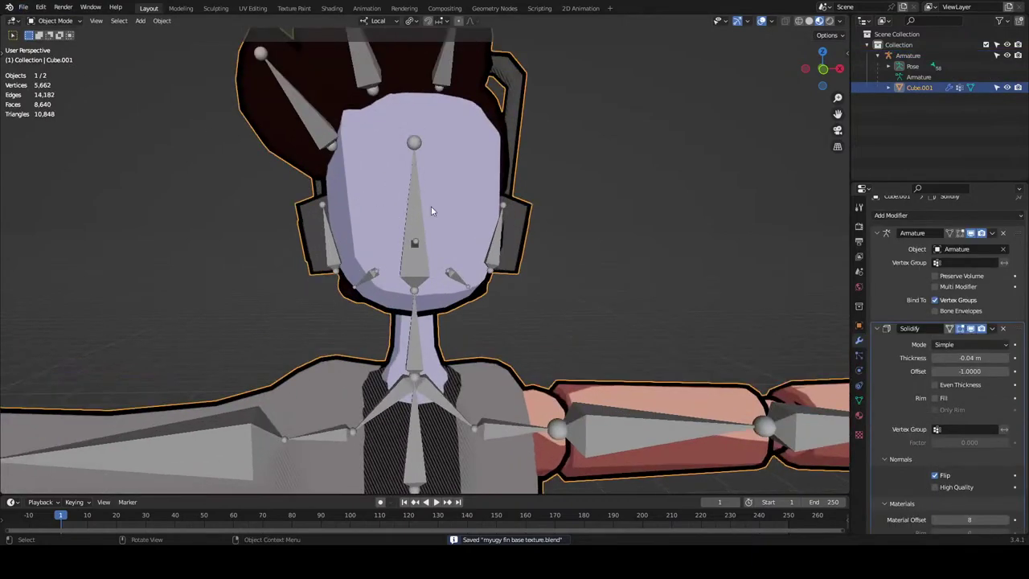
click(498, 220)
key(ctrl+Tab)
shift+middle_drag(480, 144, 473, 180)
key(ctrl+Tab)
click(474, 181)
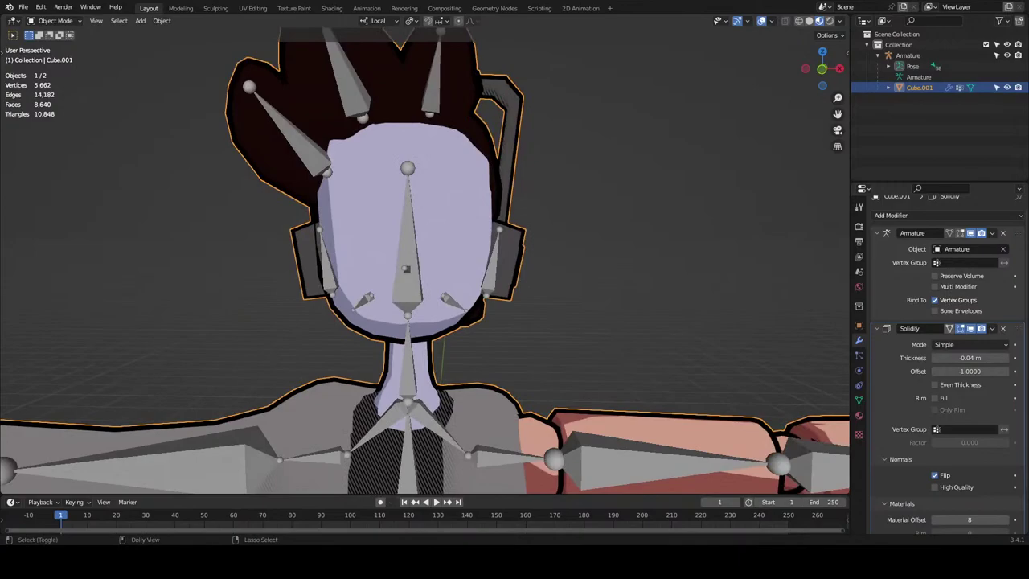
key(ctrl+s)
Examine the material settings of Material.014, Material.021 and Material on Cube.001.
scroll(444, 225, down, 2)
scroll(449, 210, up, 2)
shift+middle_drag(417, 115, 441, 219)
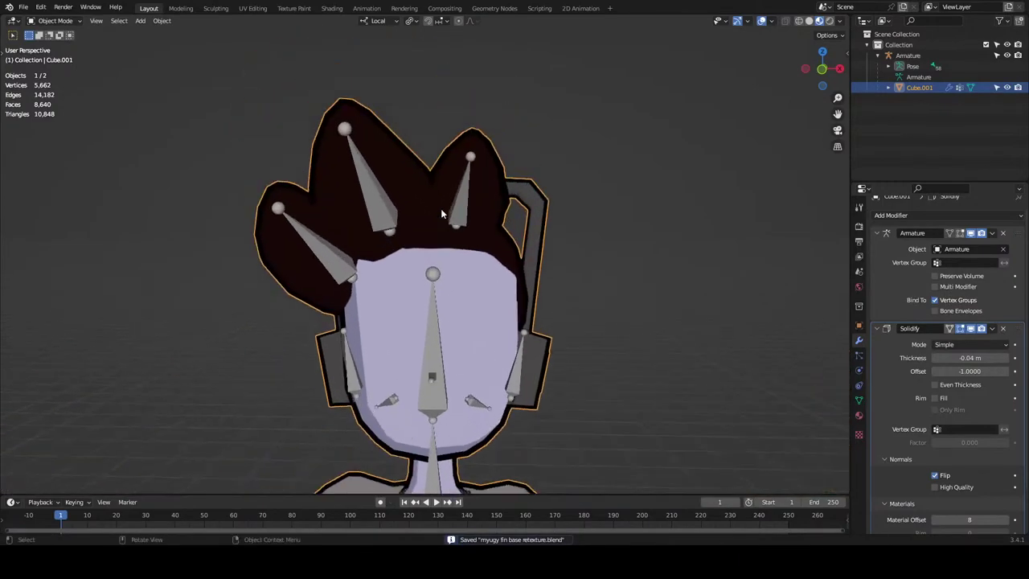
click(859, 415)
scroll(924, 233, up, 5)
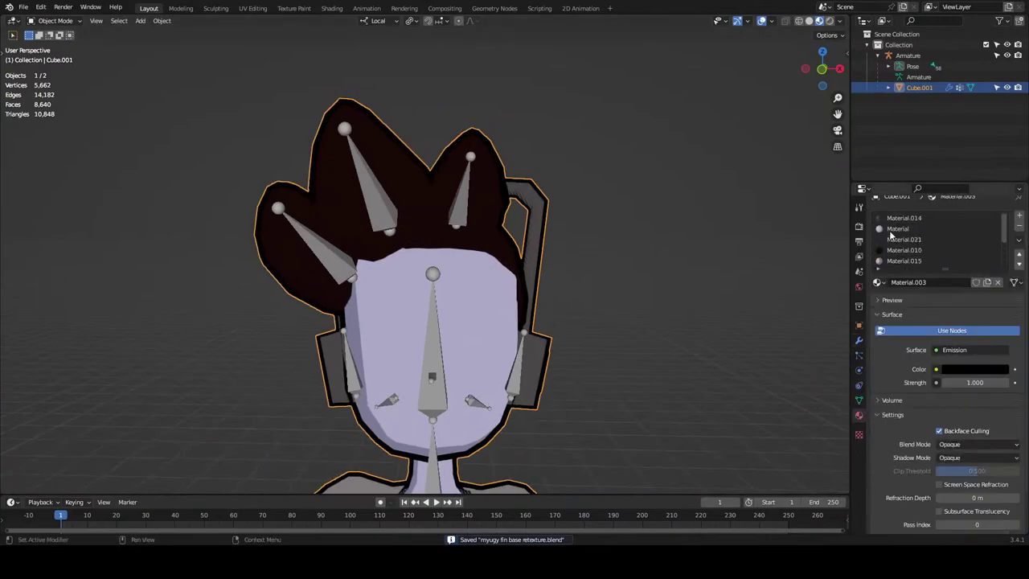
click(901, 220)
click(900, 239)
click(897, 229)
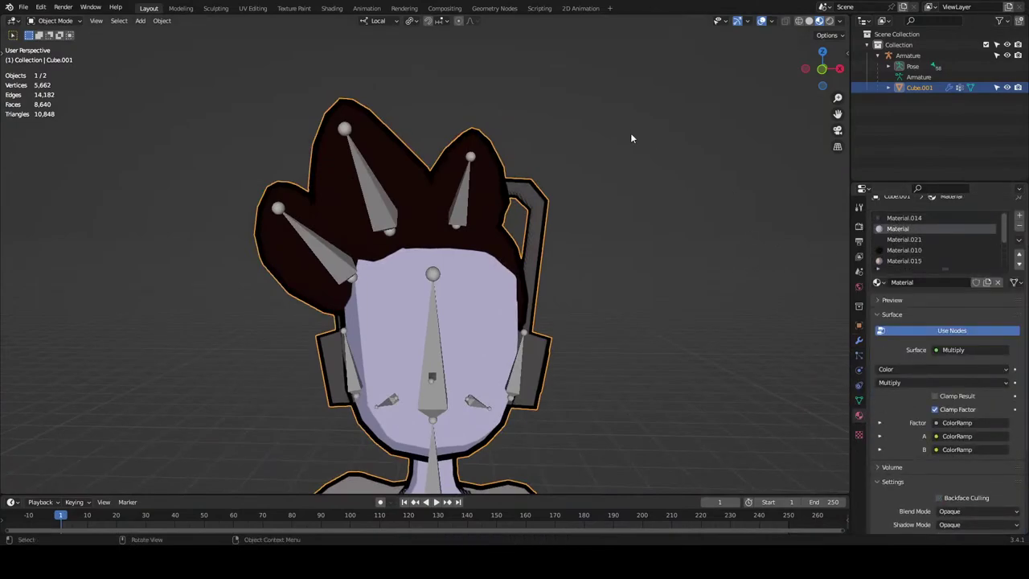
scroll(540, 238, down, 3)
mouse_move(536, 238)
middle_down()
mouse_move(535, 200)
mouse_move(545, 230)
middle_up()
scroll(531, 191, down, 3)
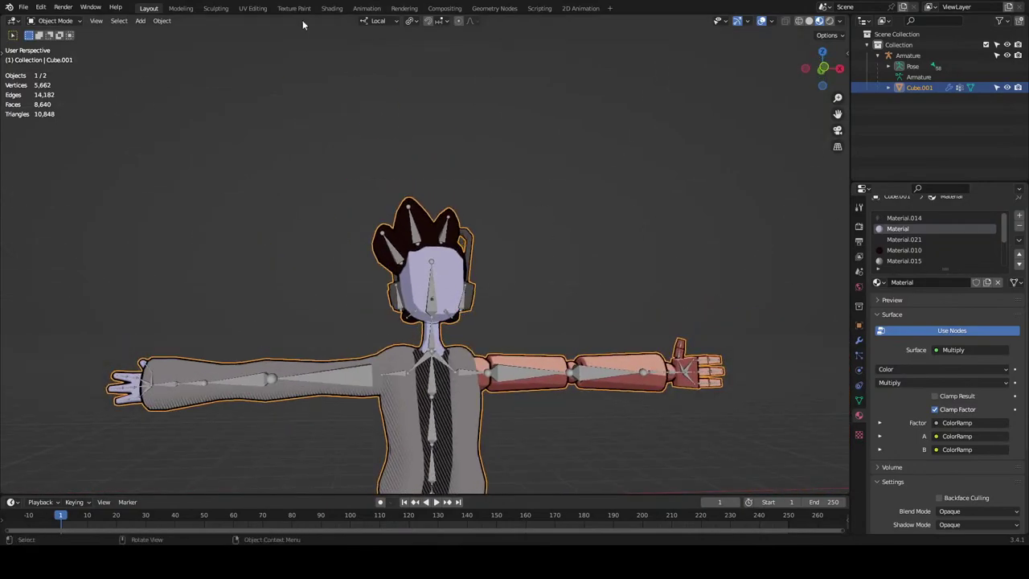
Examine the mesh and the Material shader nodes in the Shading workspace, and return to the Layout workspace.
click(331, 8)
scroll(633, 248, down, 5)
scroll(602, 255, up, 6)
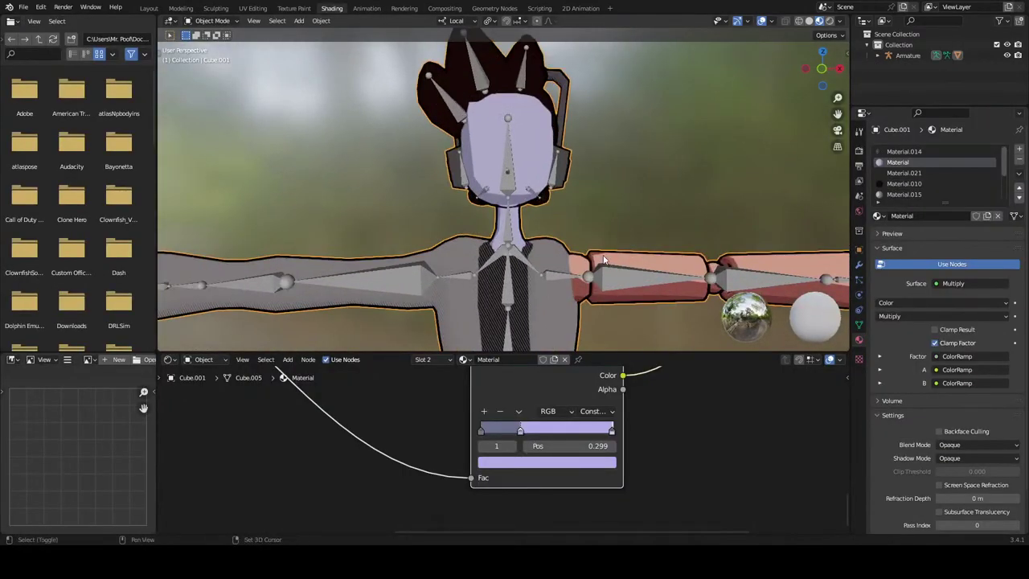
shift+middle_drag(602, 260, 580, 210)
scroll(524, 442, down, 6)
scroll(524, 443, up, 3)
click(149, 8)
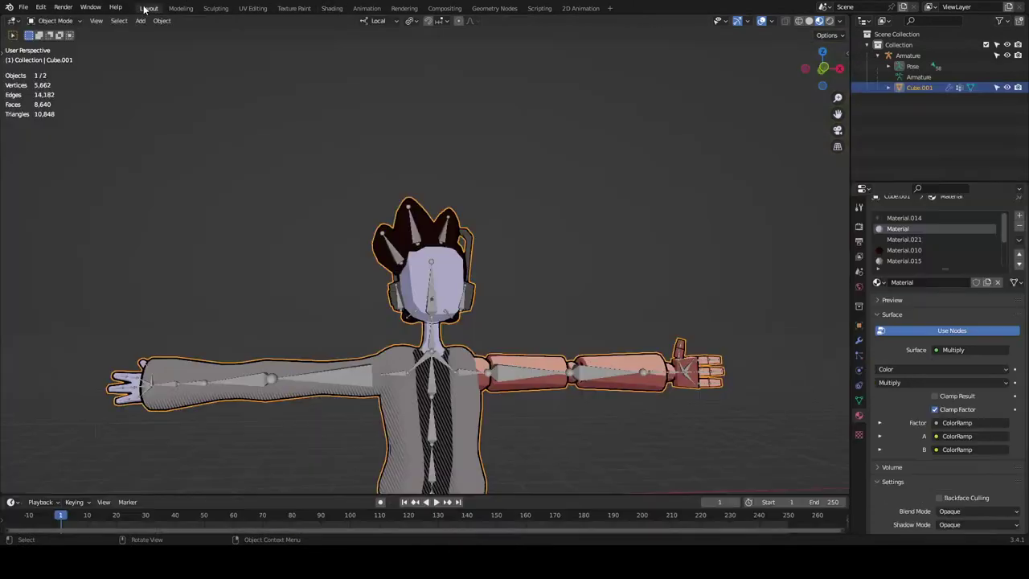
Examine the outlined character's torso and arms from the front view.
click(824, 71)
scroll(636, 320, down, 4)
shift+middle_drag(636, 320, 610, 227)
scroll(573, 210, up, 6)
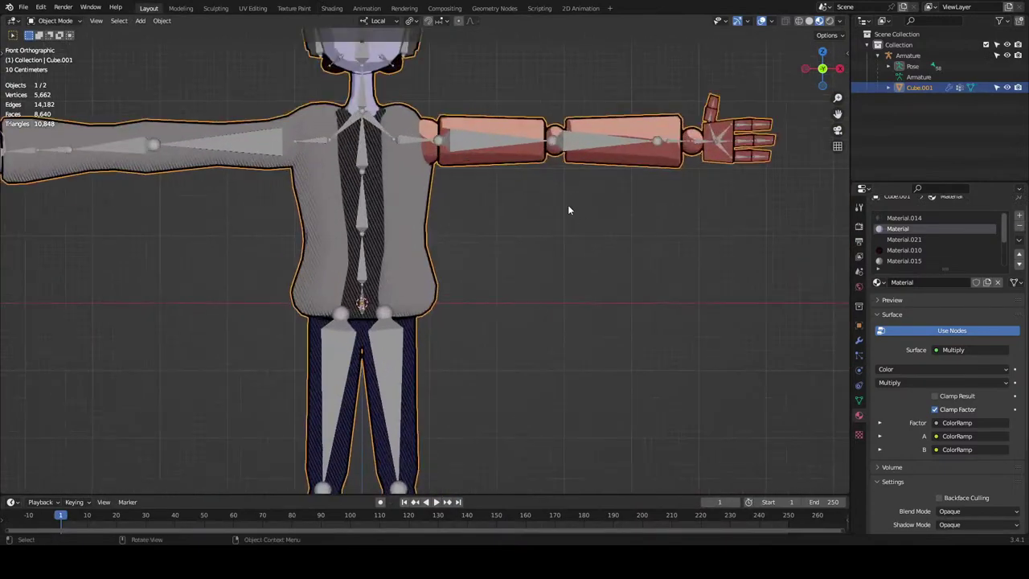
shift+middle_drag(485, 56, 533, 189)
click(533, 190)
scroll(533, 190, up, 2)
middle_drag(484, 93, 423, 156)
Inspect the character mesh in Edit Mode, and return to Object Mode in the front view with nothing selected.
click(377, 164)
key(Tab)
scroll(471, 118, up, 3)
middle_drag(472, 118, 471, 200)
key(Tab)
click(816, 67)
click(603, 314)
Add a new material slot with a new default material below Material.003 on Cube.001.
scroll(603, 313, down, 2)
shift+middle_drag(523, 376, 537, 293)
scroll(537, 293, down, 1)
scroll(934, 257, down, 6)
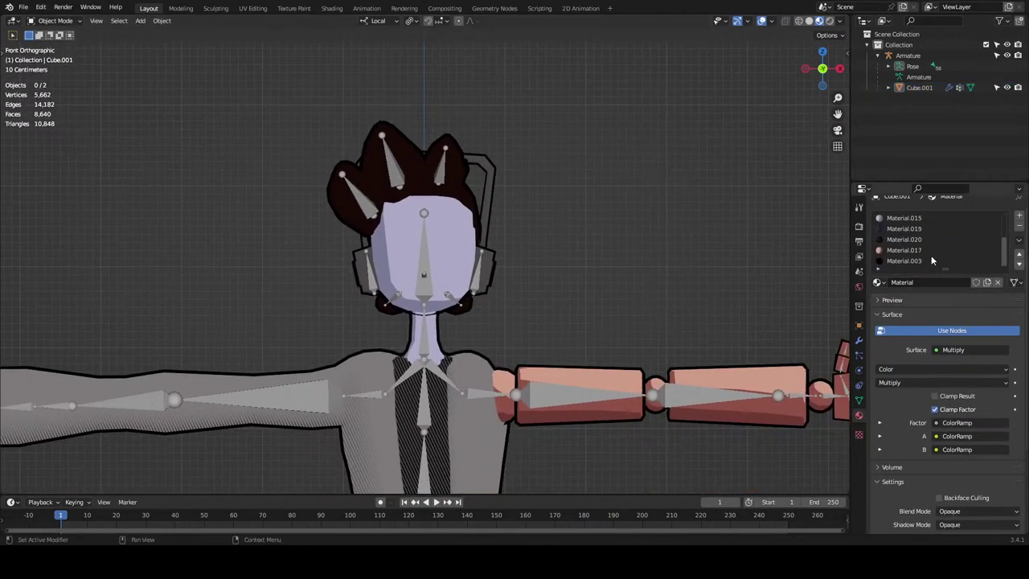
click(932, 260)
click(1018, 216)
click(913, 294)
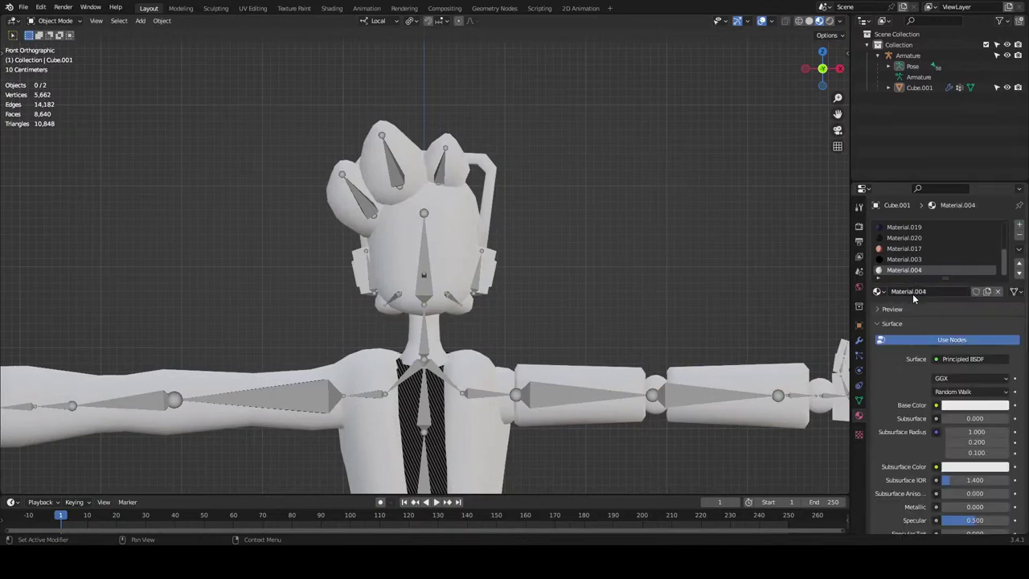
Check the Material.003 slot and the Solidify modifier, and reselect Cube.001 in material preview shading.
click(905, 259)
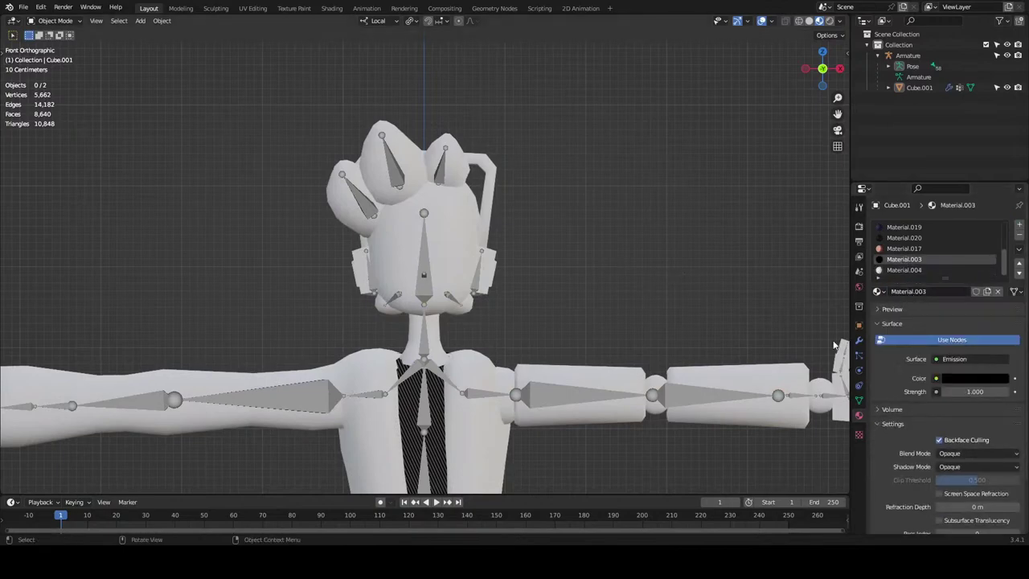
click(859, 341)
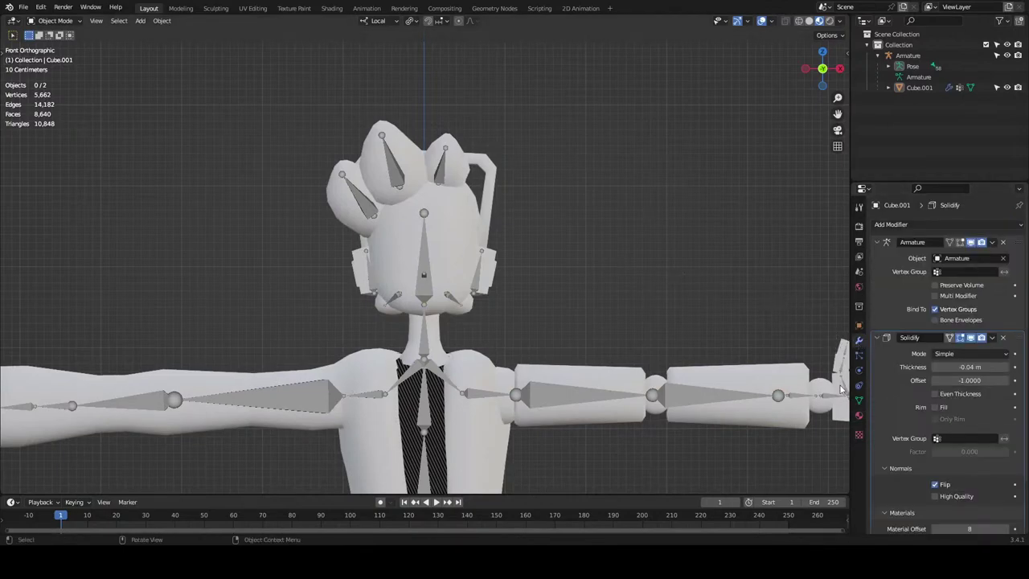
click(809, 21)
click(819, 21)
click(438, 262)
click(858, 415)
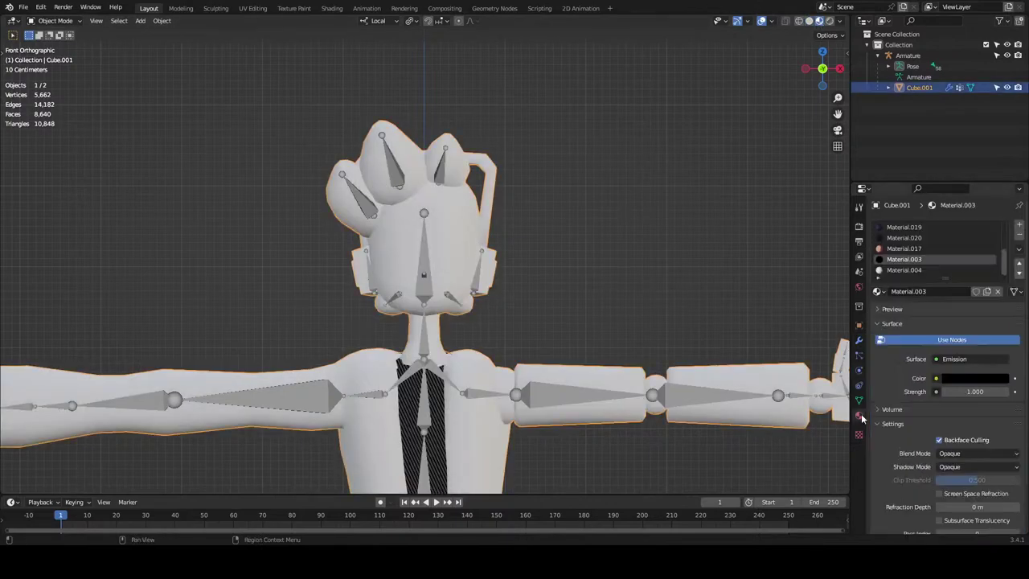
scroll(905, 399, down, 2)
Set the Solidify modifier's Material Offset to 7.
click(858, 340)
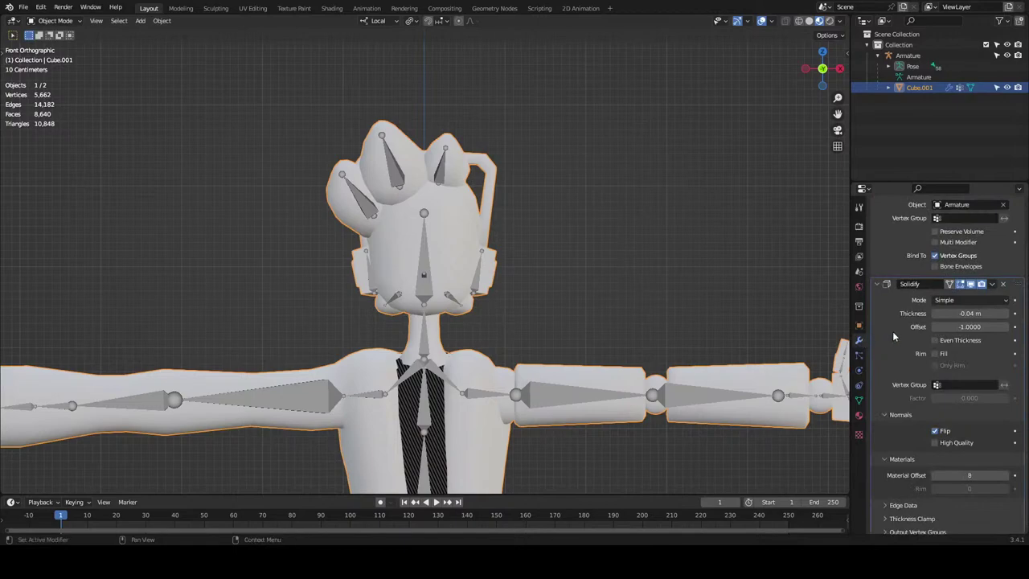
scroll(893, 336, down, 1)
click(935, 471)
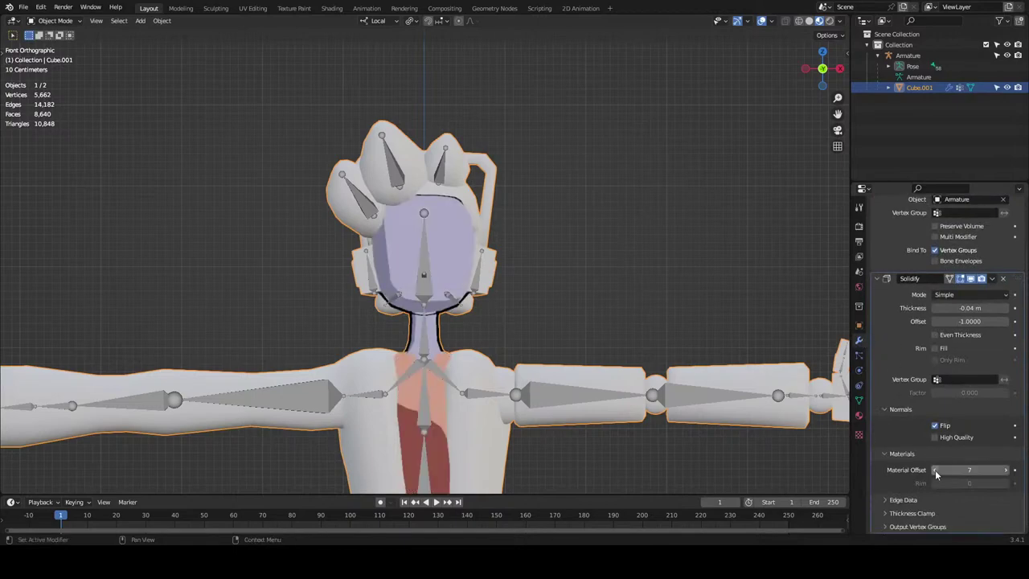
click(935, 471)
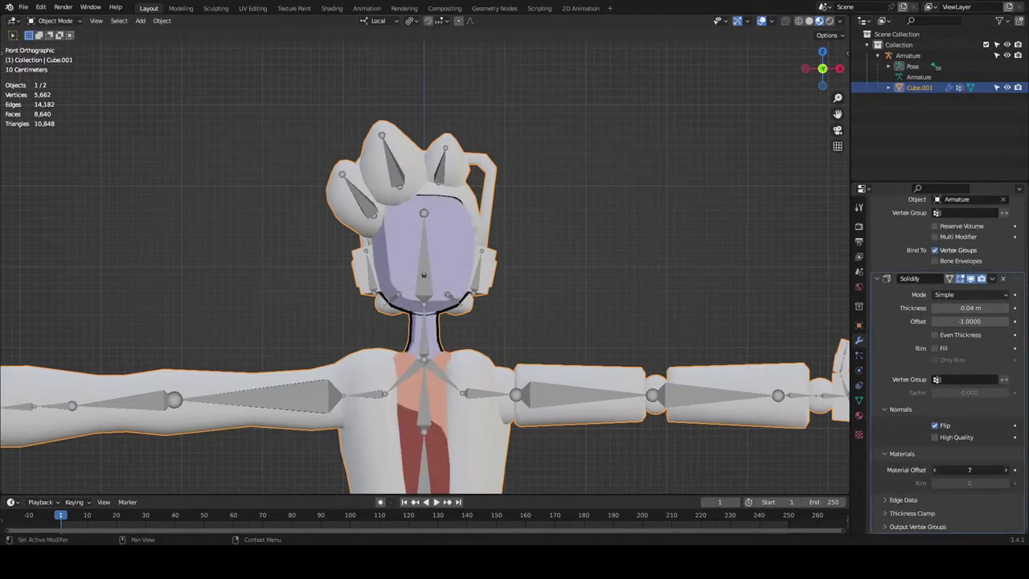
click(1006, 471)
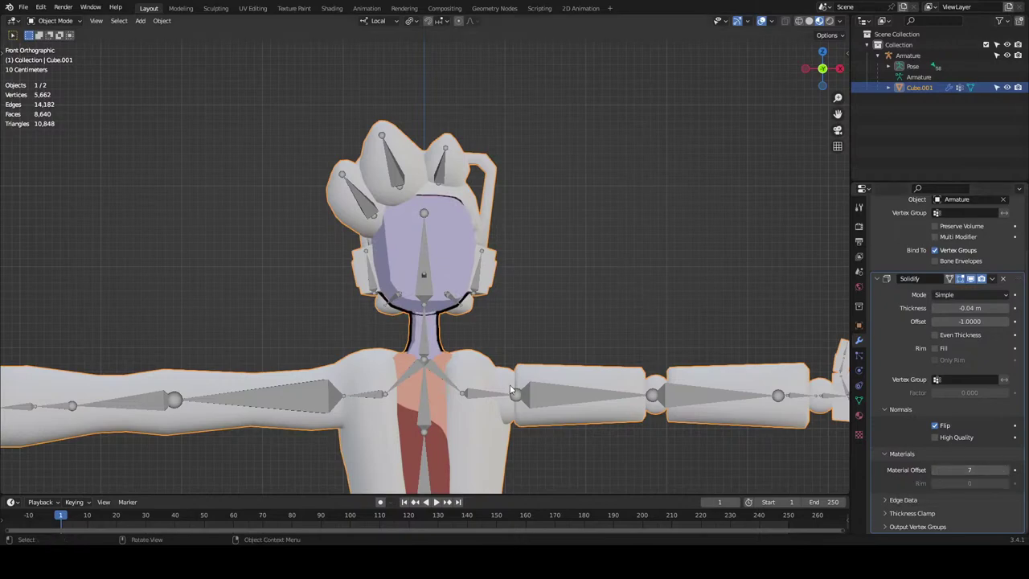
Remove the Solidify modifier from Cube.001.
click(972, 295)
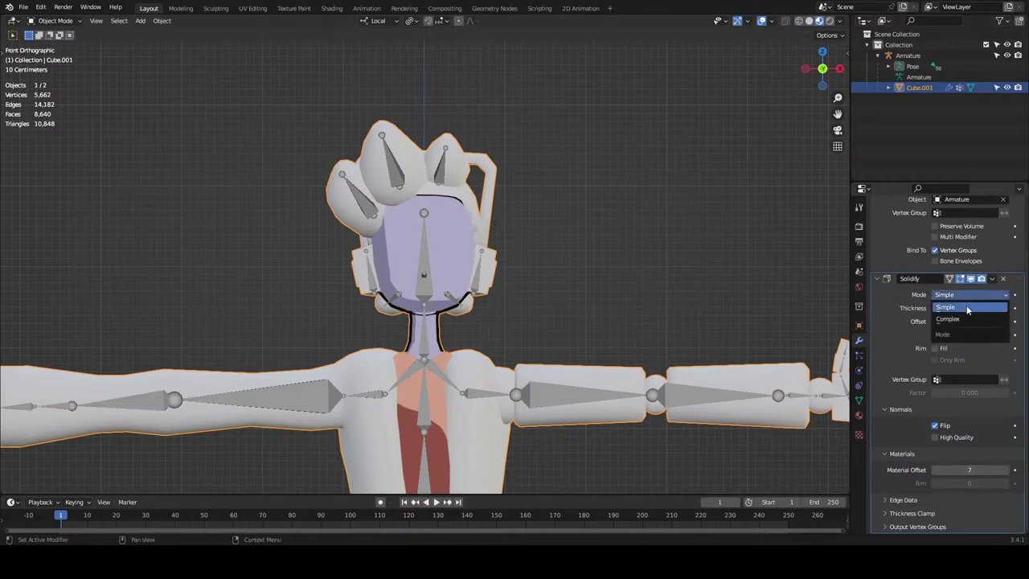
click(992, 278)
click(1003, 278)
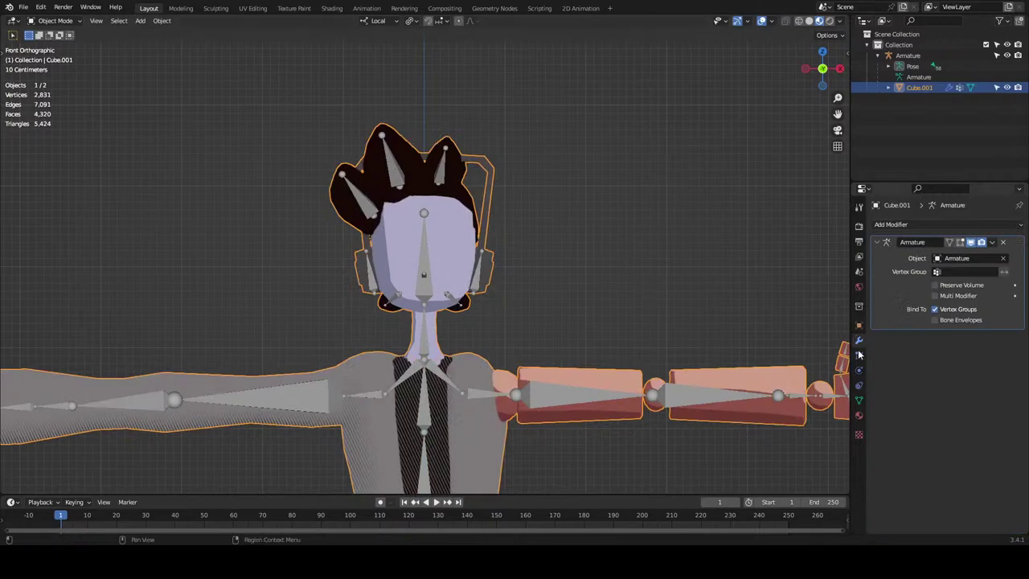
Look up the Material slot on Cube.001 and select all faces that use it in Edit Mode.
click(858, 416)
click(908, 271)
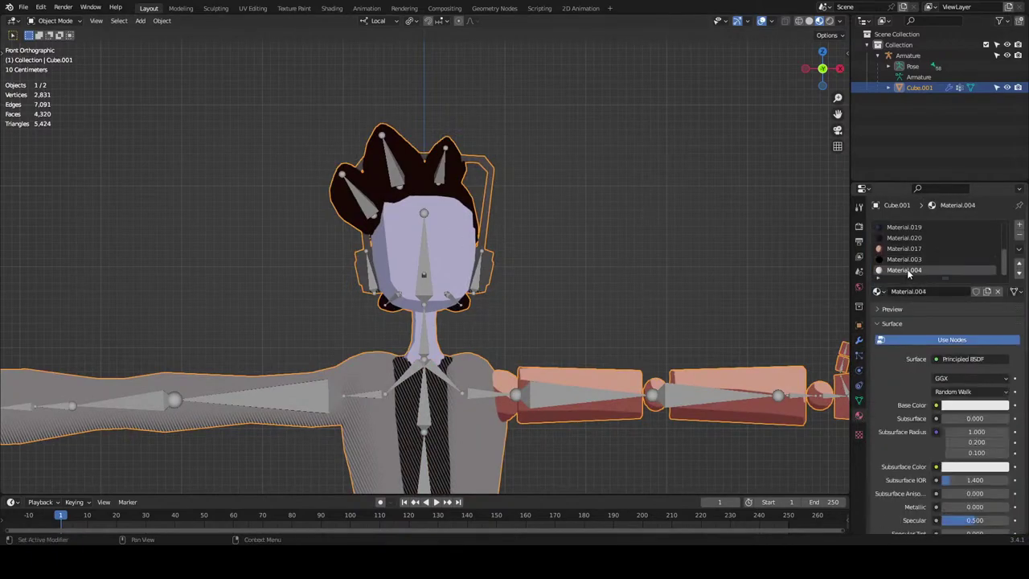
scroll(576, 245, up, 1)
scroll(949, 242, up, 5)
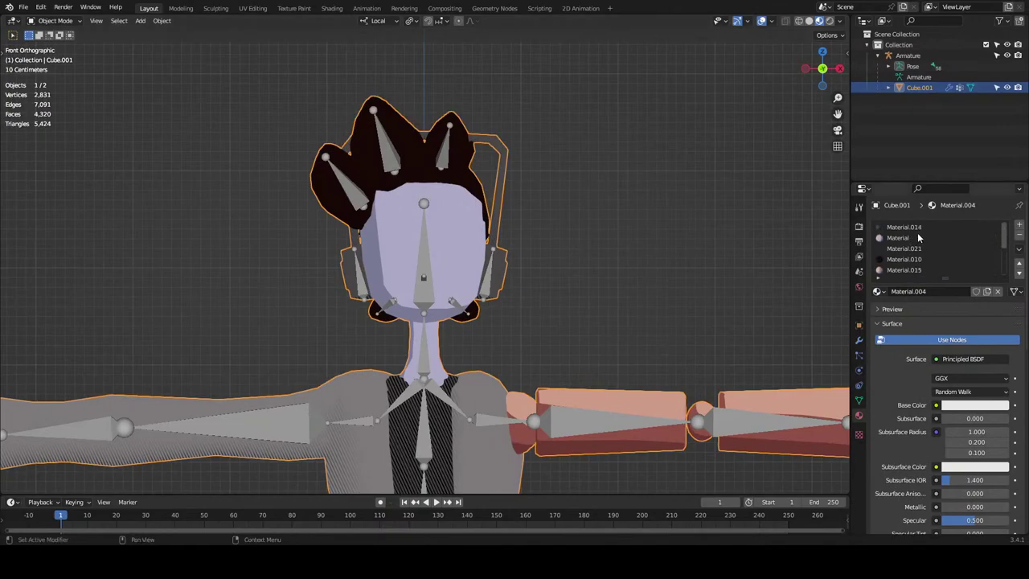
click(913, 239)
click(614, 264)
key(Tab)
click(547, 275)
click(951, 306)
Try assigning Material.004 to the selected skin faces, and undo the assignment and the selection.
scroll(589, 245, down, 1)
scroll(968, 254, down, 3)
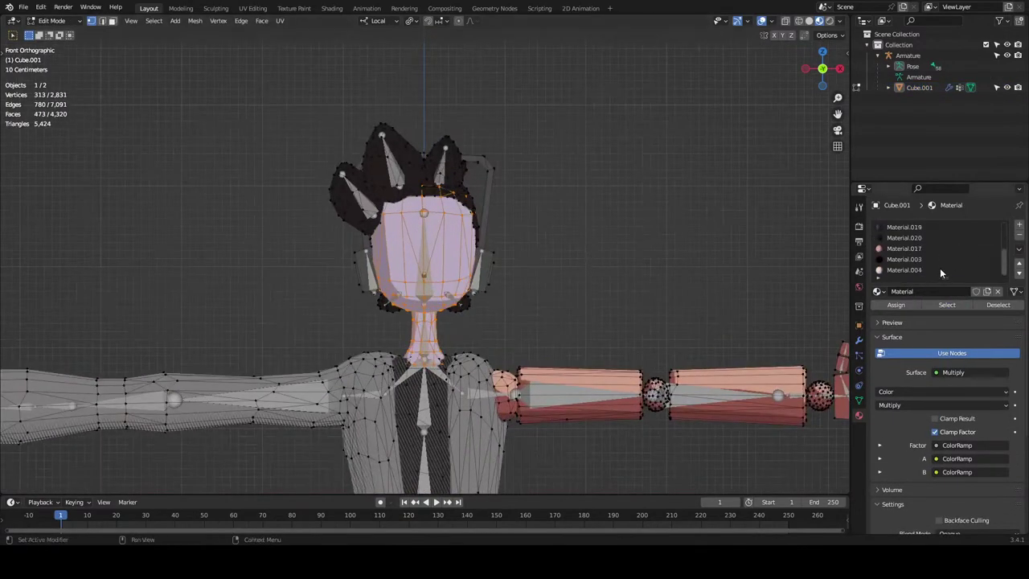
click(940, 270)
click(884, 304)
click(993, 419)
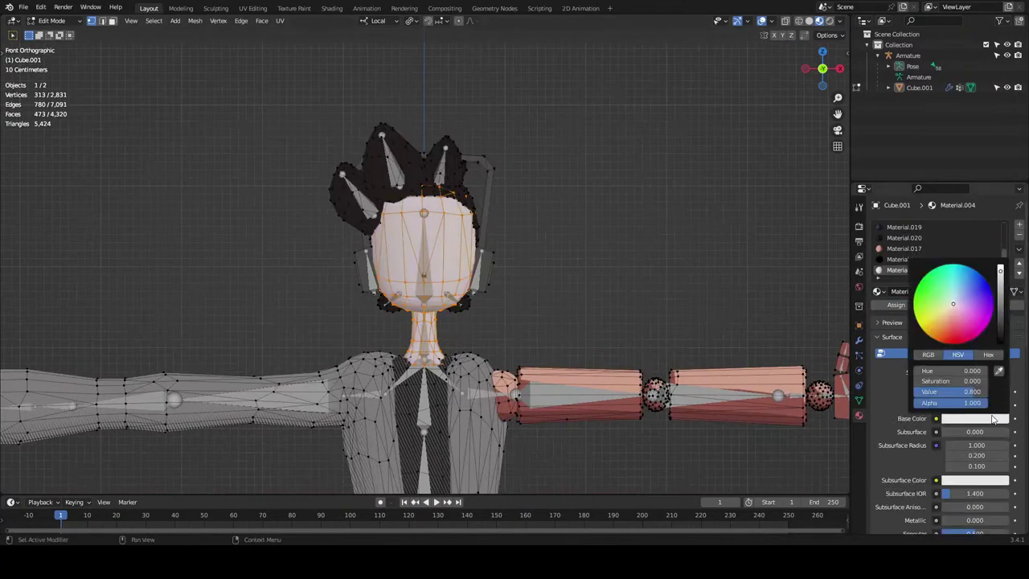
click(678, 250)
key(ctrl+z)
key(ctrl+z)
key(ctrl+z)
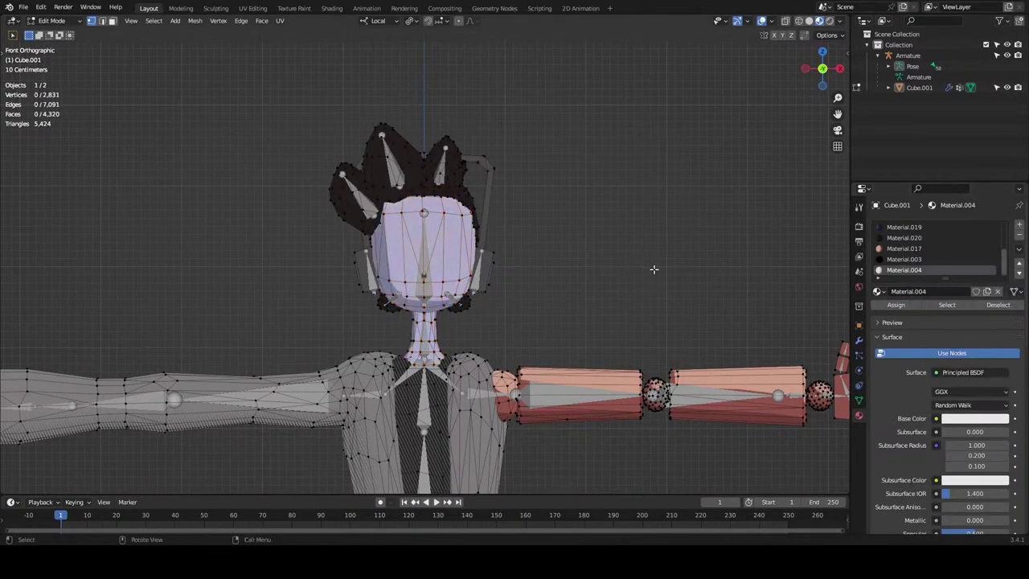
Set Material.004's base color to the lavender sampled from the face and adjust its brightness.
click(979, 424)
click(998, 372)
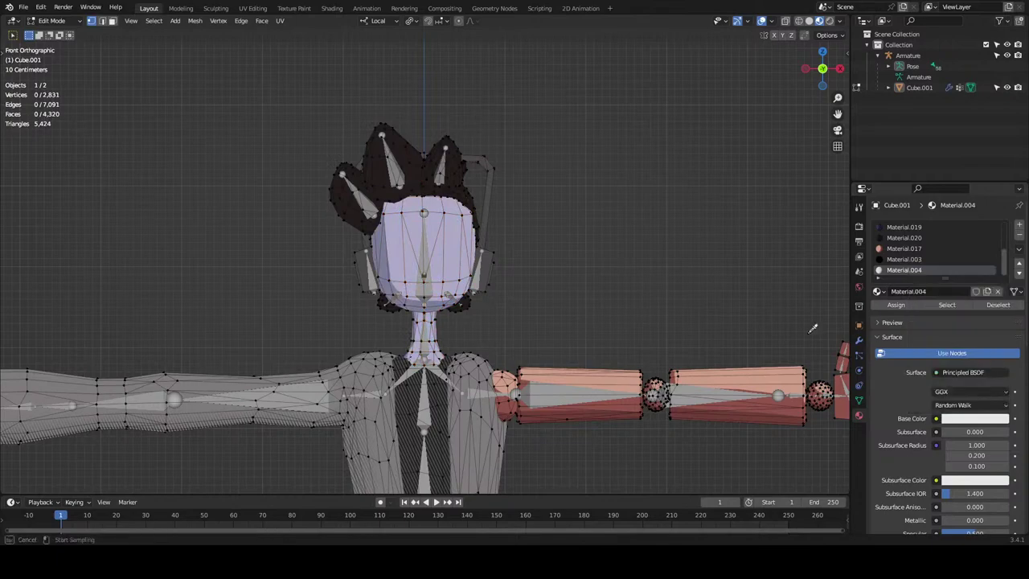
click(383, 254)
click(973, 419)
drag(1004, 299, 1001, 269)
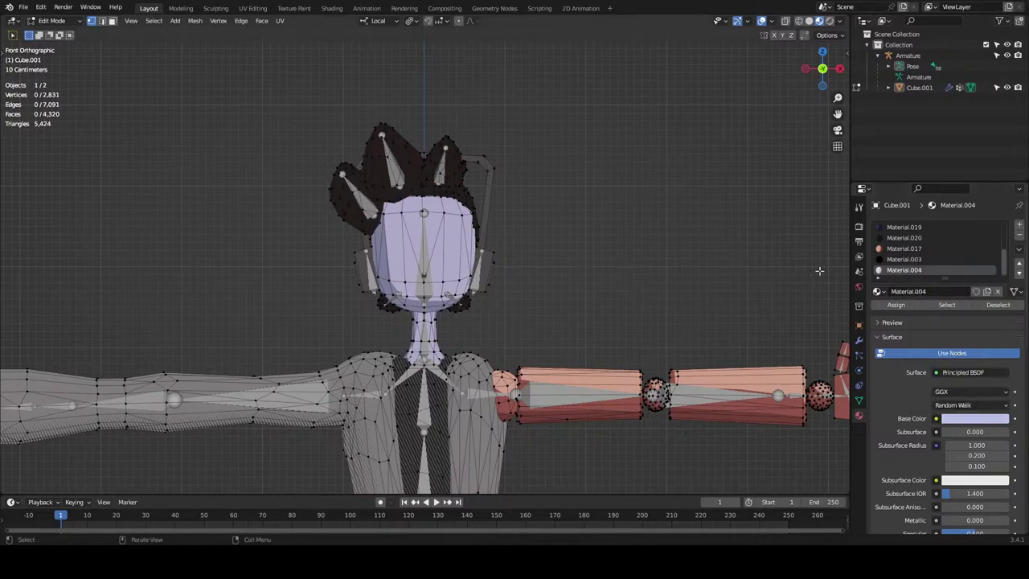
Select all faces that use the Material slot, assign Material.004 to them, and return to Object Mode.
scroll(908, 249, up, 3)
click(898, 238)
click(947, 305)
scroll(762, 289, down, 7)
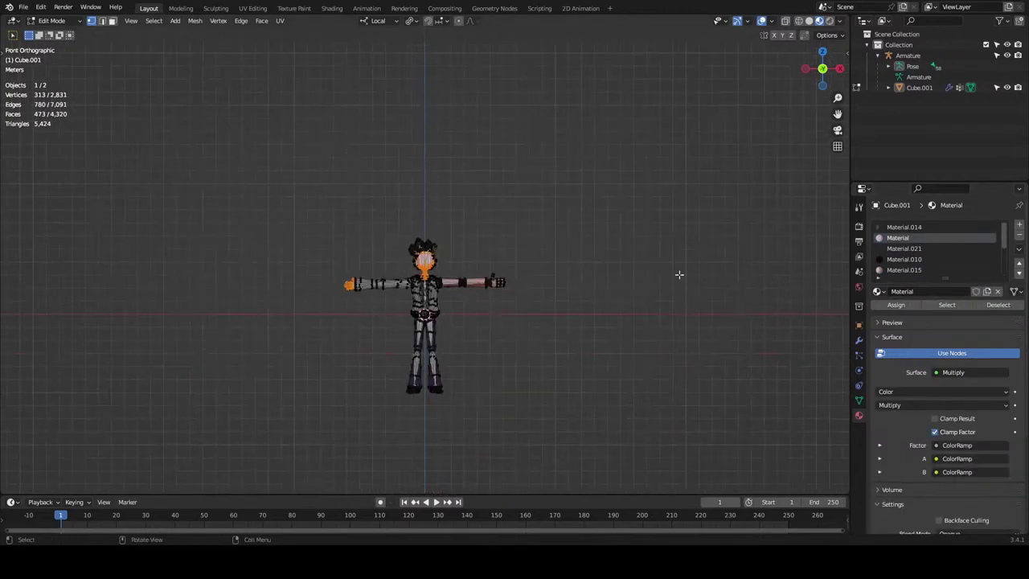
scroll(704, 274, up, 10)
scroll(955, 253, down, 2)
click(904, 269)
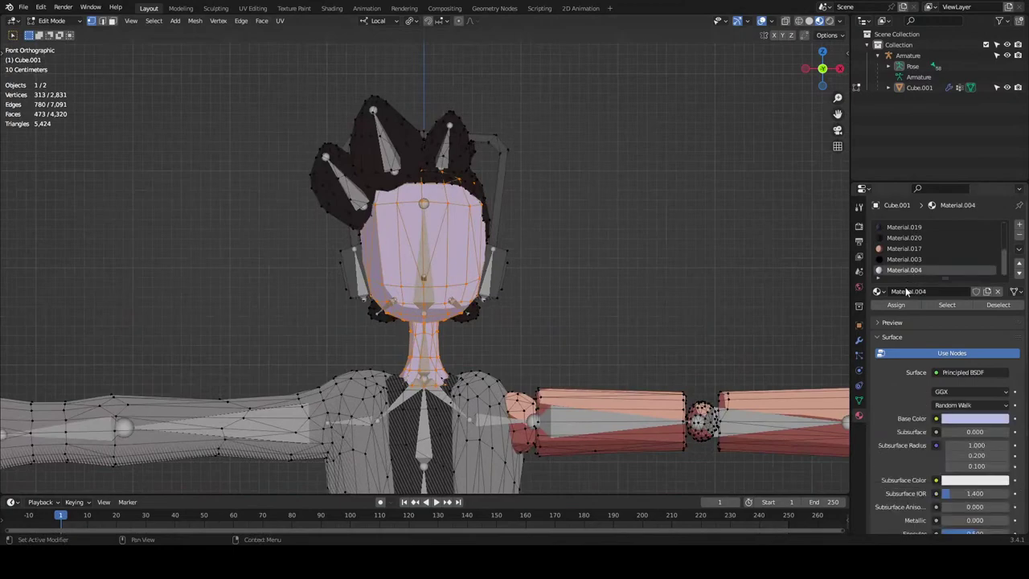
click(896, 305)
key(Tab)
click(436, 249)
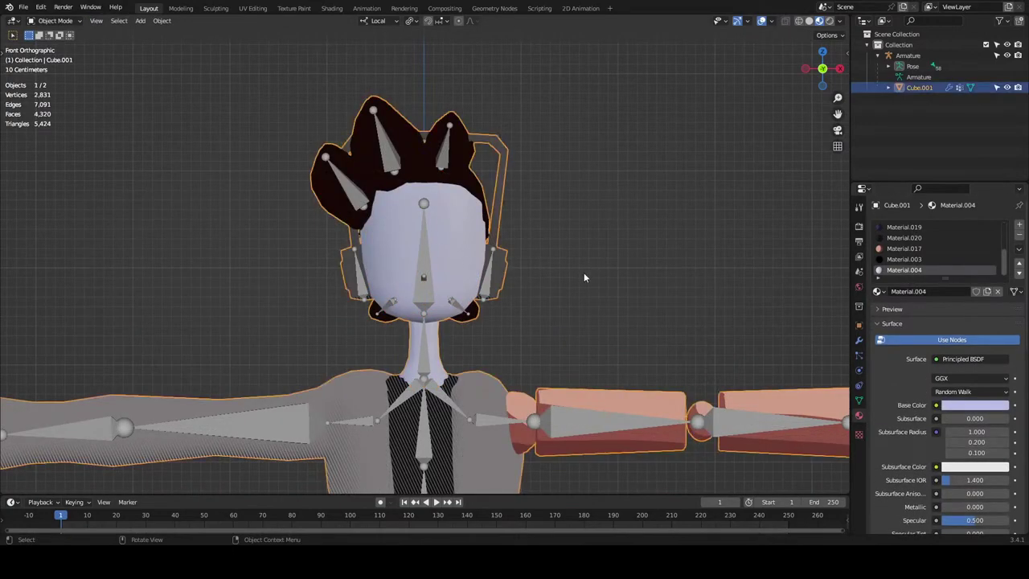
Make Material.004's base color slightly darker, set its specular to 0, and check the face shading.
scroll(472, 248, up, 2)
click(1001, 409)
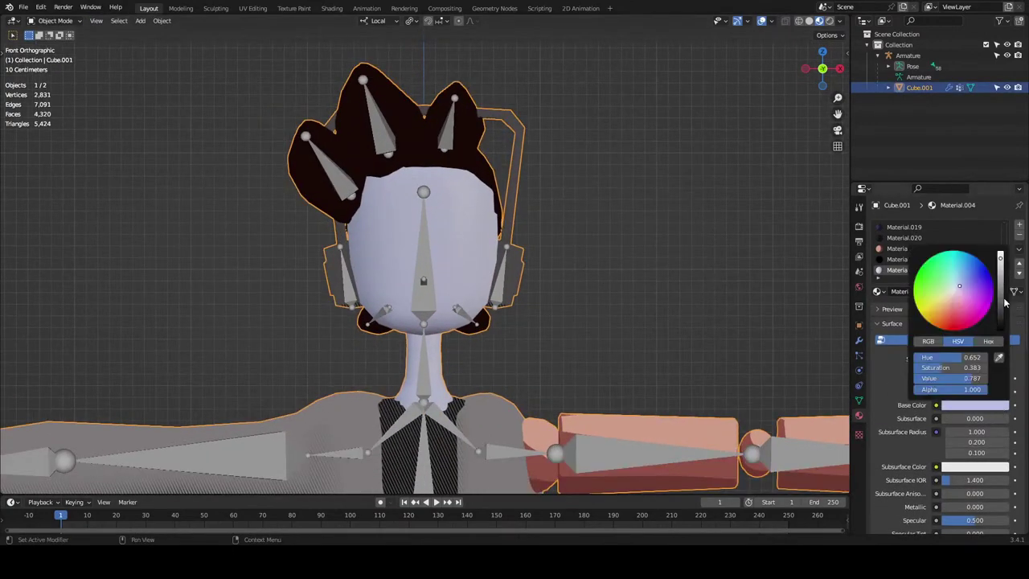
drag(1001, 259, 1000, 260)
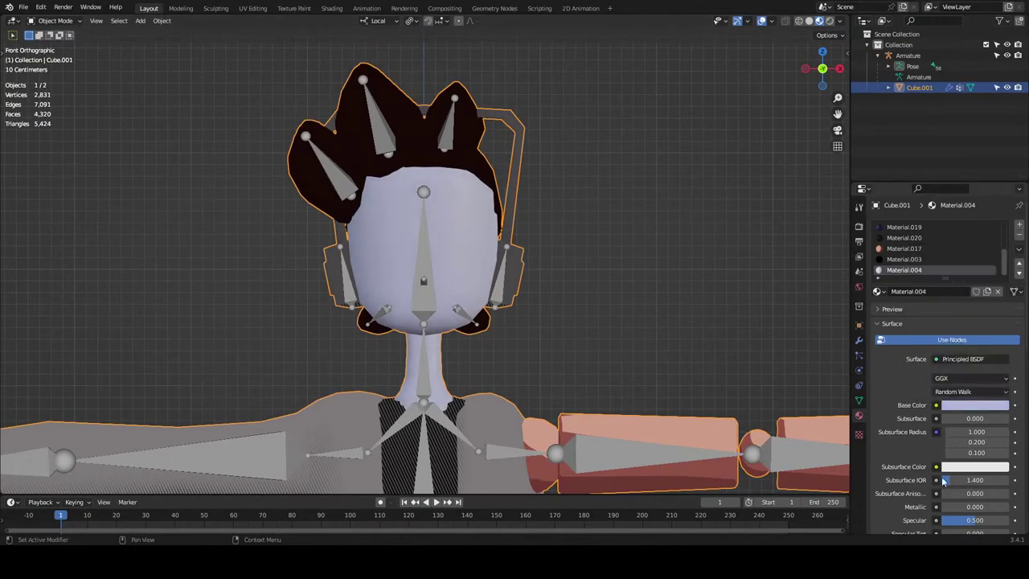
drag(974, 520, 932, 514)
click(673, 332)
middle_drag(673, 332, 455, 257)
click(458, 241)
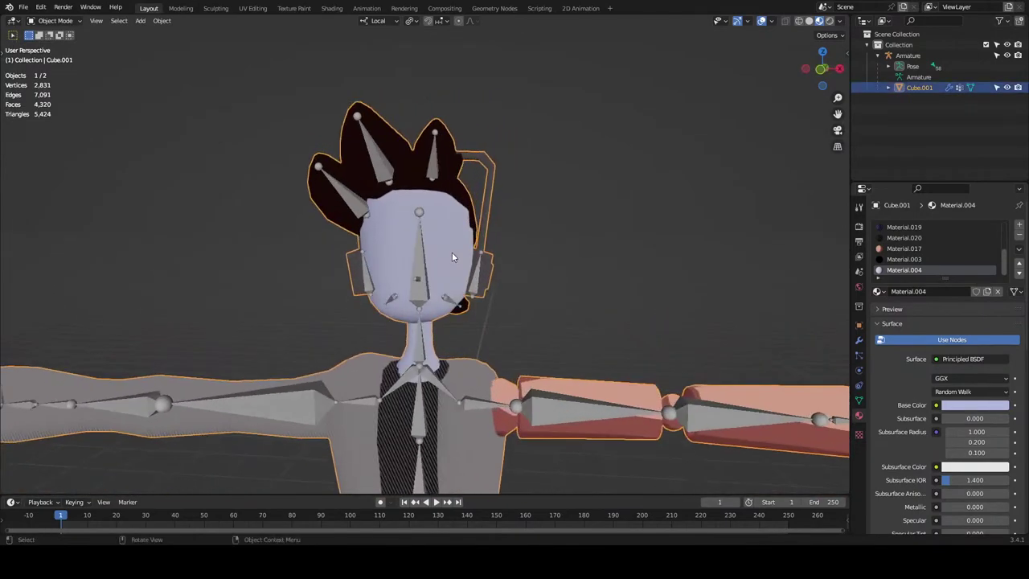
click(821, 69)
Shift Material.004's base color slightly toward purple and save the file.
click(976, 404)
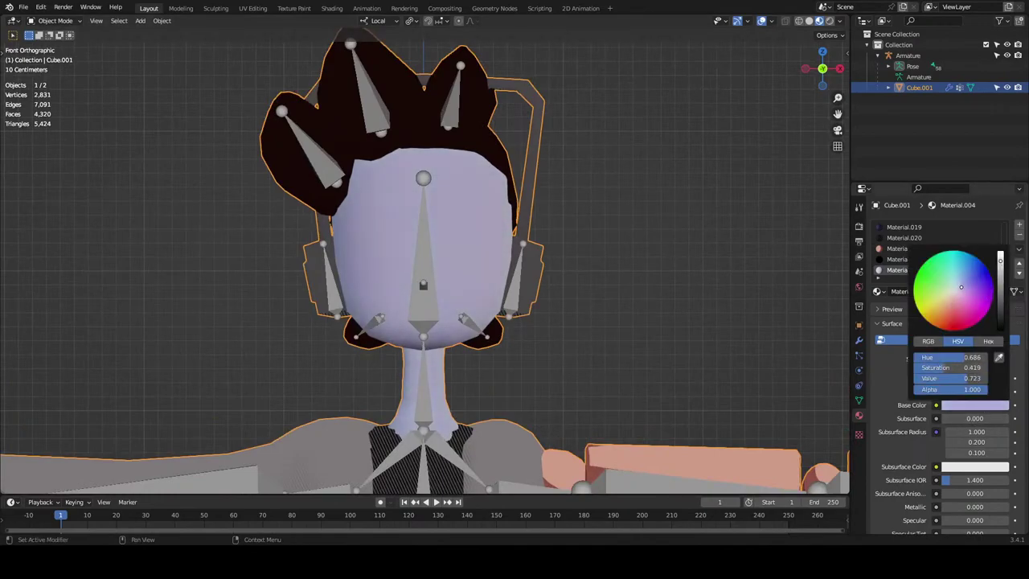
drag(961, 285, 960, 289)
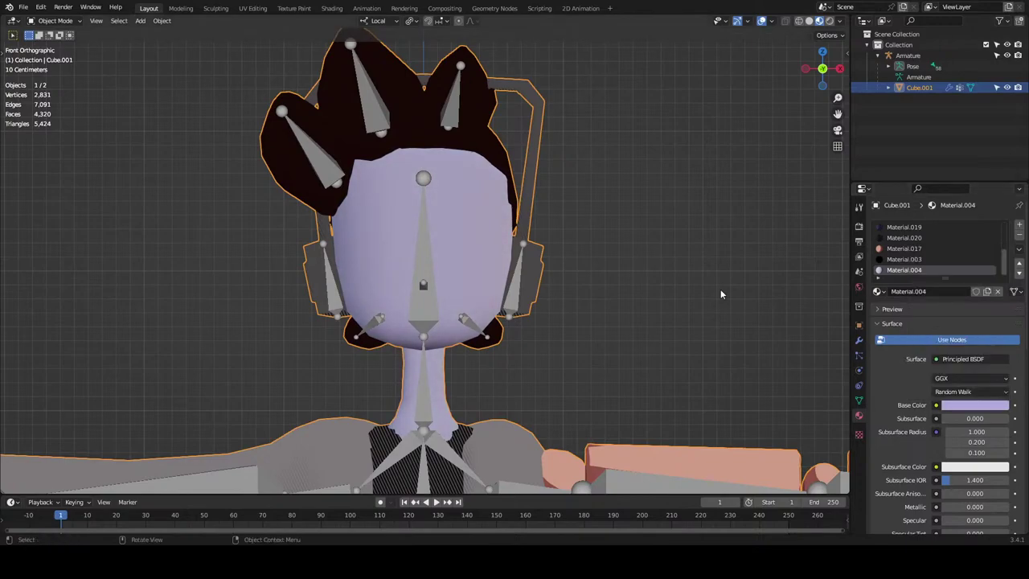
click(720, 289)
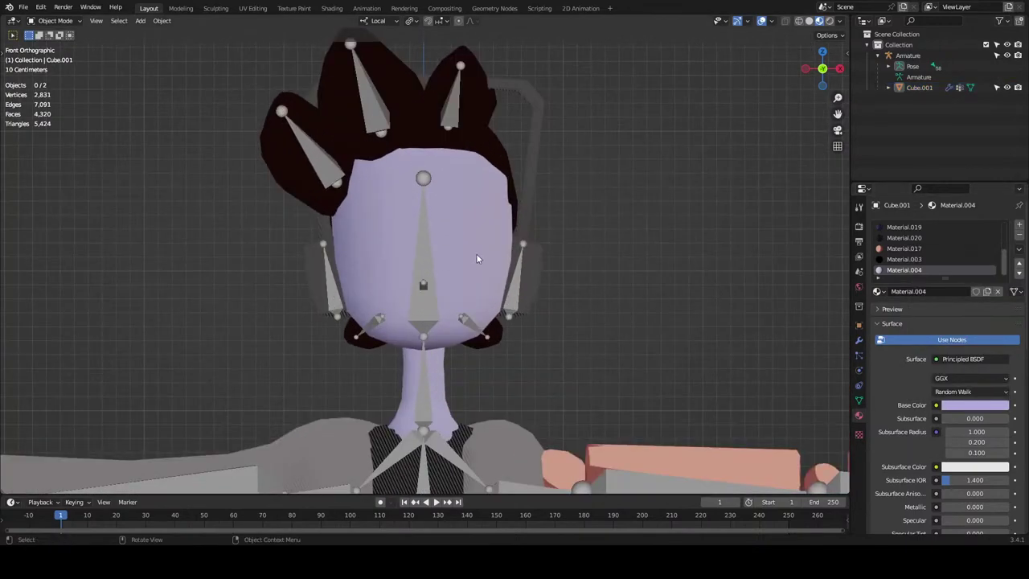
click(473, 260)
click(452, 230)
key(ctrl+s)
Examine the material slots of Cube.001, including Material.014, and compare them with the recolored face.
scroll(902, 263, up, 5)
click(907, 230)
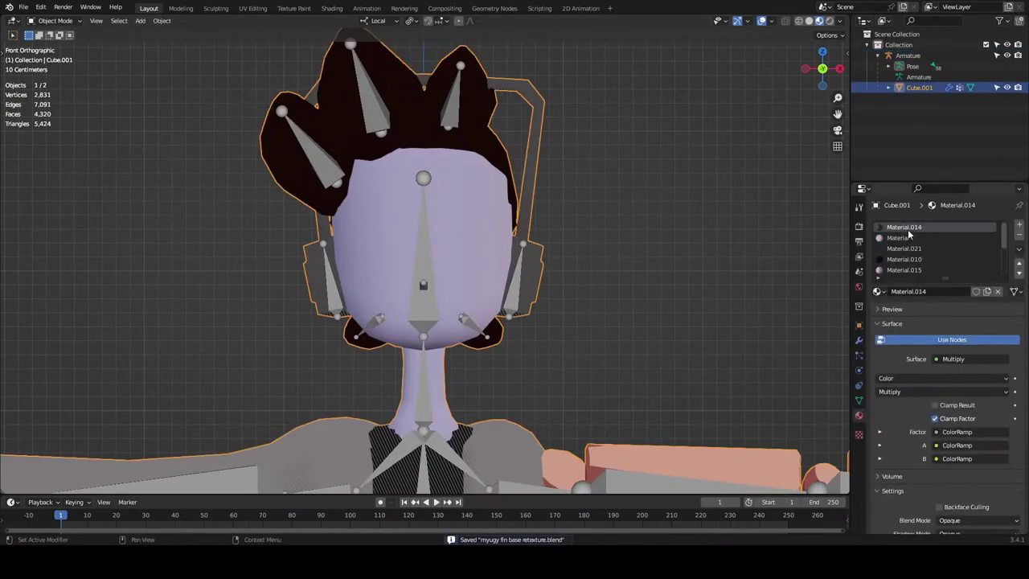
scroll(906, 244, down, 5)
click(904, 270)
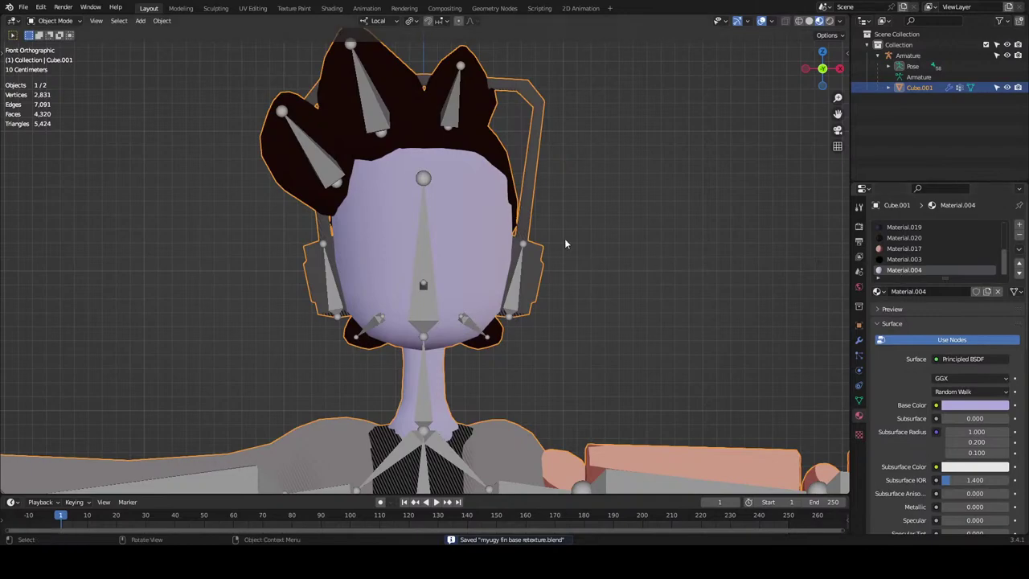
scroll(531, 211, up, 1)
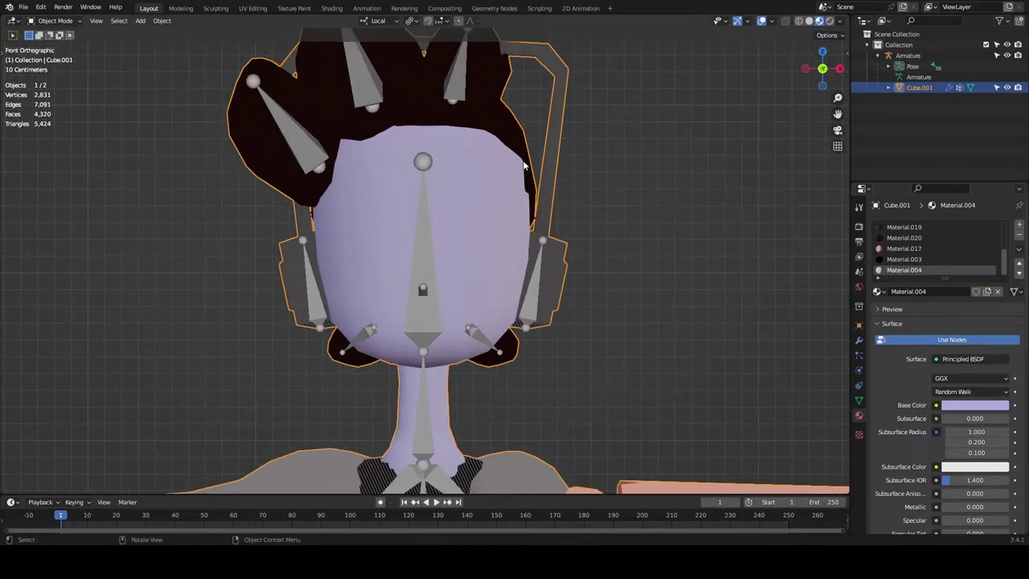
scroll(519, 181, down, 2)
scroll(582, 215, up, 1)
scroll(582, 215, up, 1)
scroll(903, 258, up, 3)
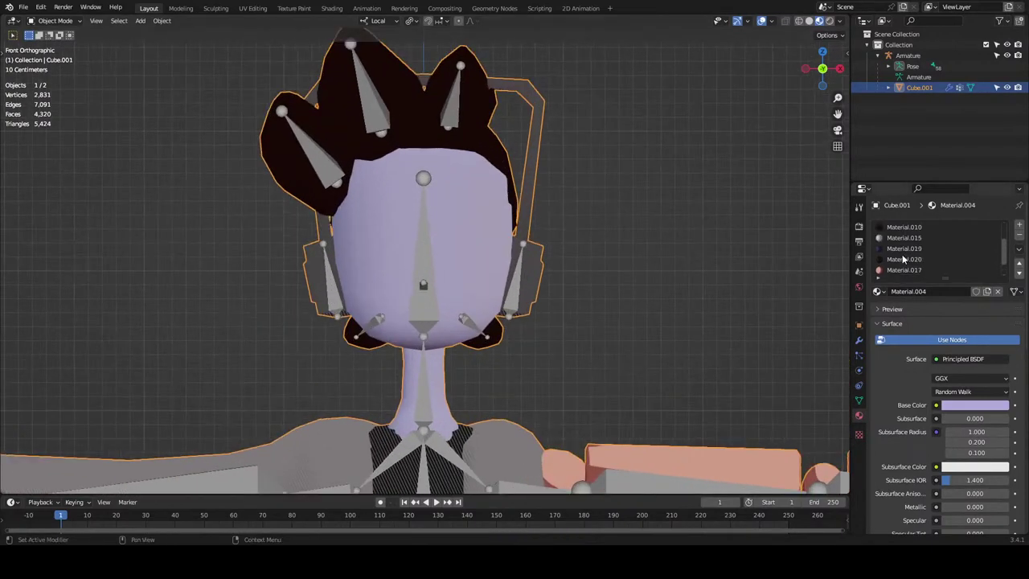
click(905, 238)
click(905, 227)
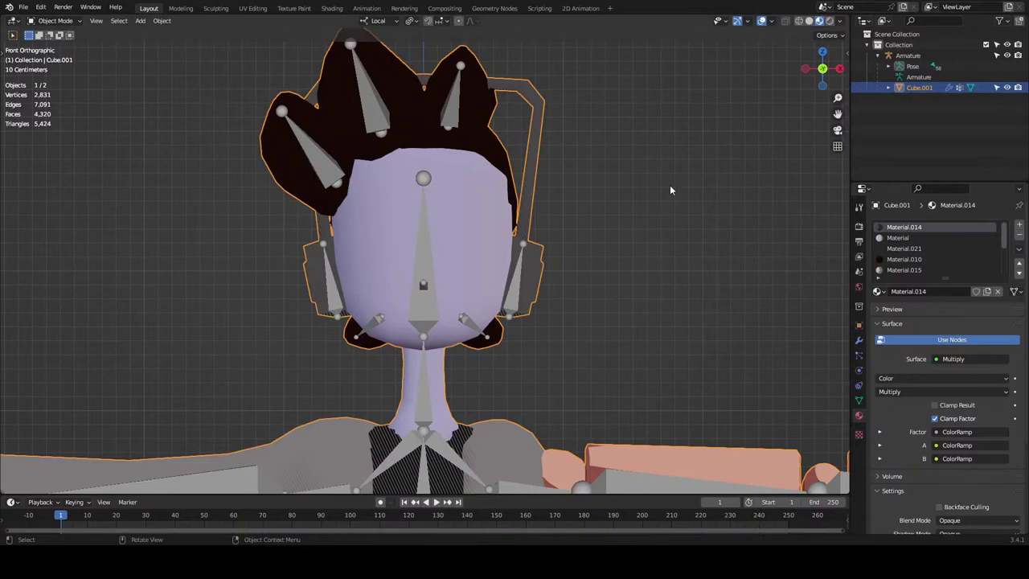
key(Tab)
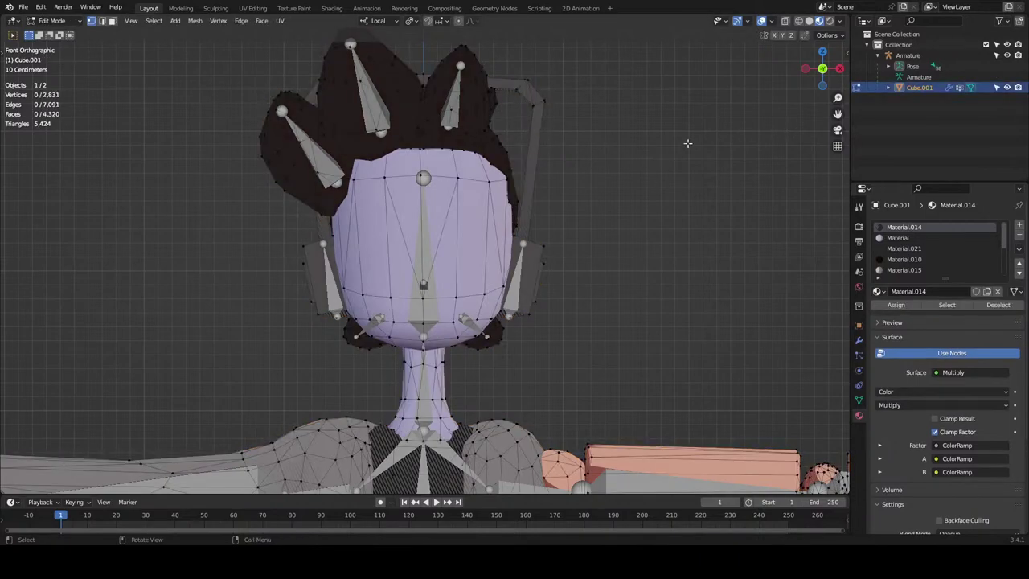
key(Tab)
Rename Material.004 as skin.
scroll(908, 263, down, 5)
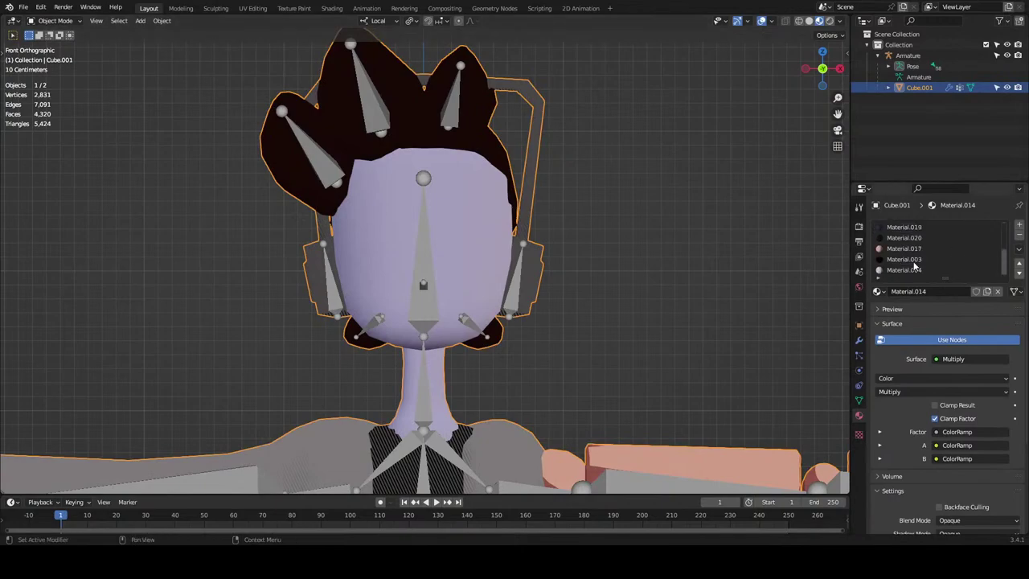
double_click(911, 270)
text(skin)
key(Return)
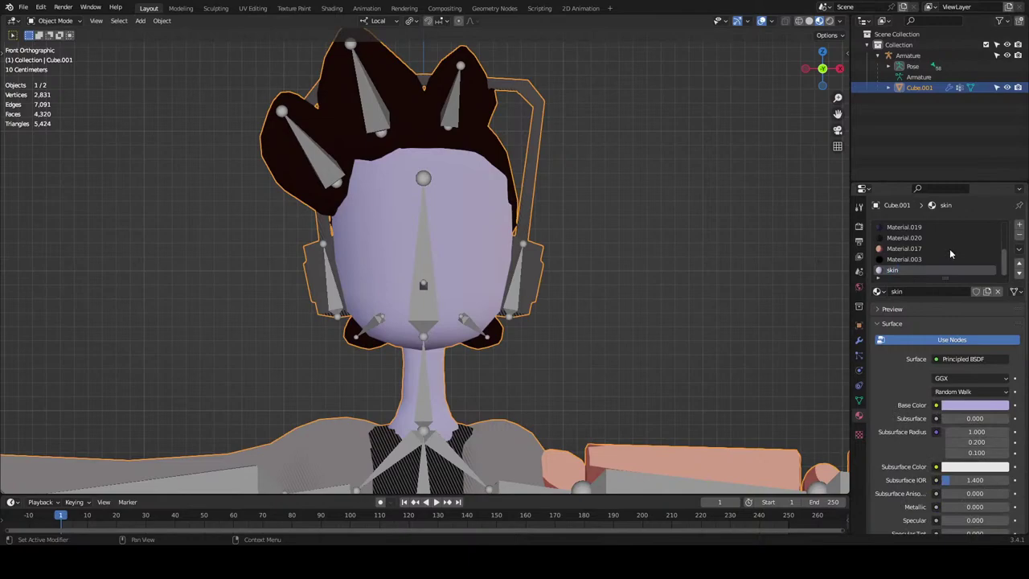
Add a new material slot on Cube.001 with a new material named hair.
click(1019, 225)
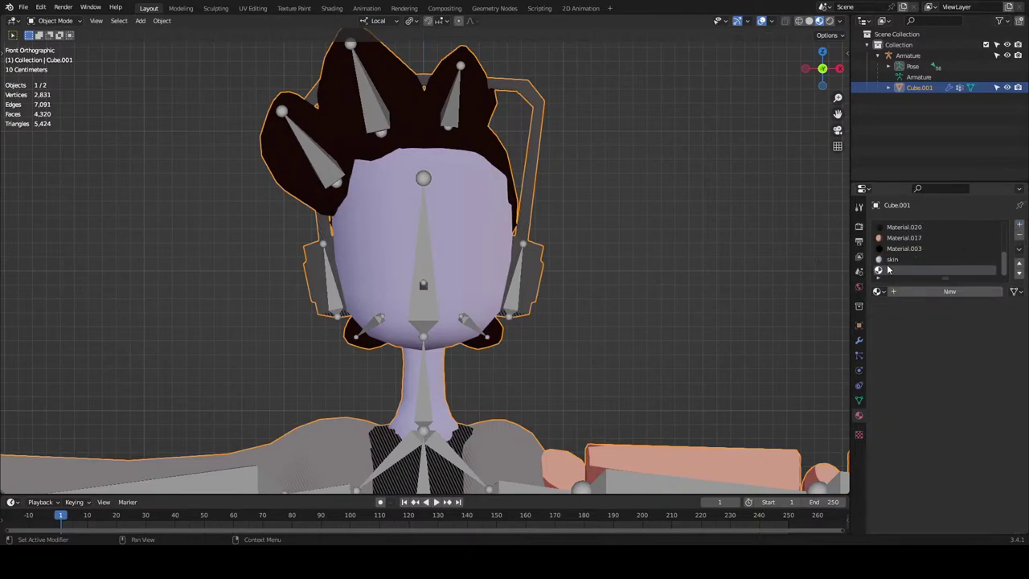
click(910, 290)
double_click(911, 272)
text(Hair)
key(Return)
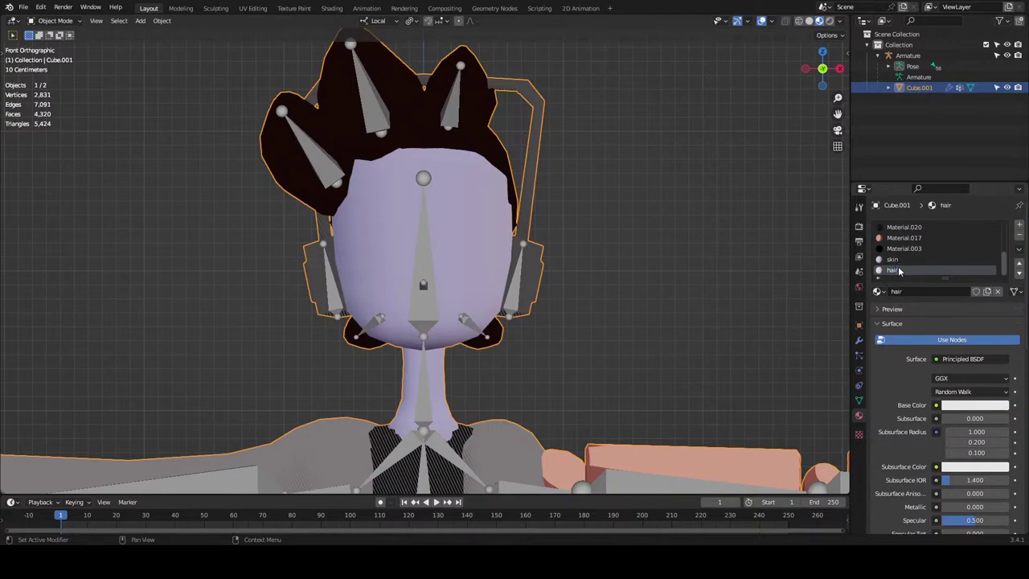
key(BackSpace)
Set the hair material's base color to the dark brown sampled from the character's hair.
click(976, 405)
click(998, 357)
click(499, 322)
Select all hair faces that use Material.010 in Edit Mode.
scroll(940, 378, down, 3)
scroll(924, 258, up, 3)
scroll(909, 237, up, 3)
scroll(905, 235, down, 3)
click(900, 230)
key(Tab)
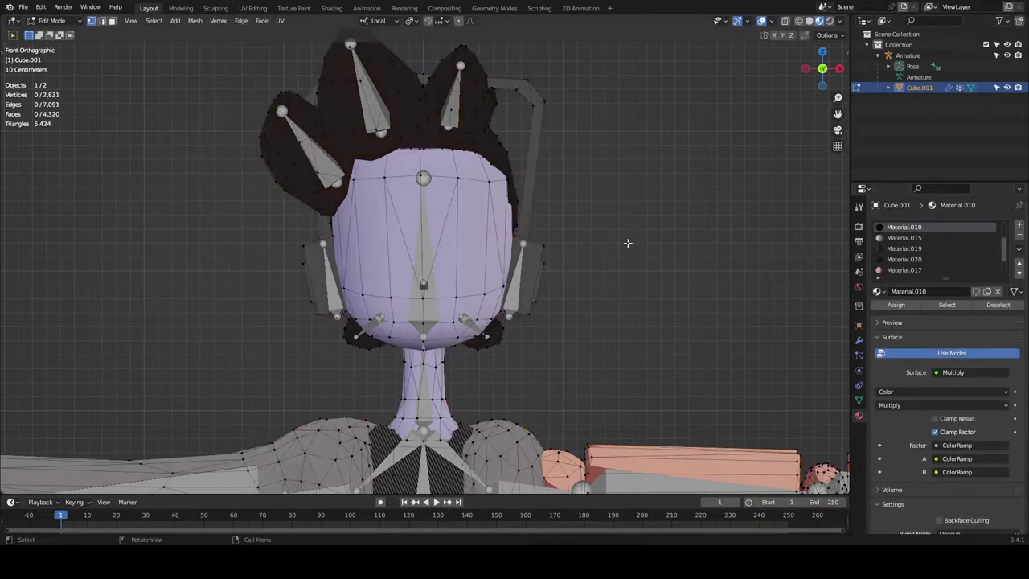
click(947, 305)
scroll(614, 280, down, 4)
scroll(614, 280, up, 6)
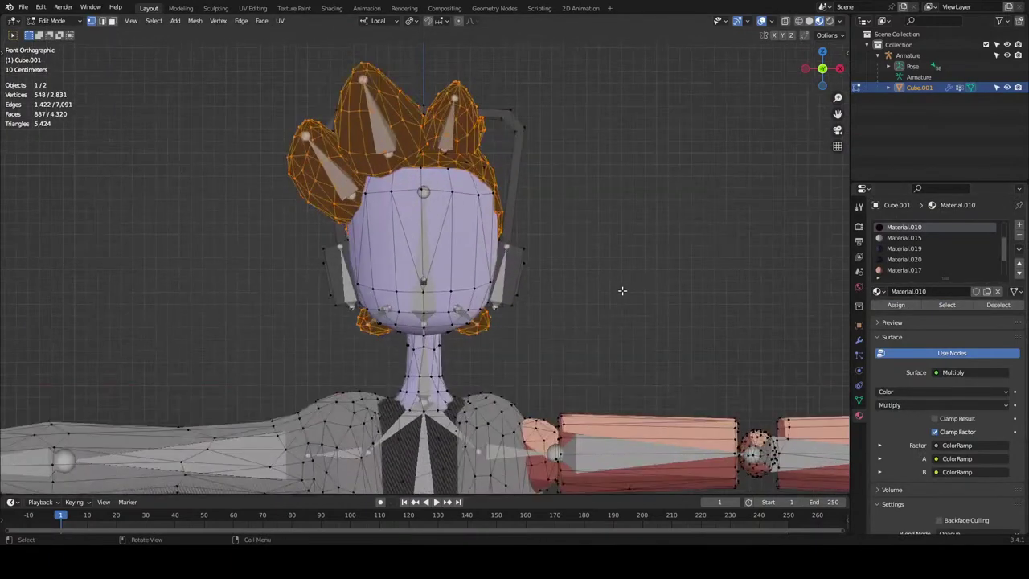
Assign the hair material to the selected faces and return to Object Mode.
scroll(924, 257, down, 3)
click(894, 270)
click(896, 305)
key(Tab)
scroll(629, 270, down, 1)
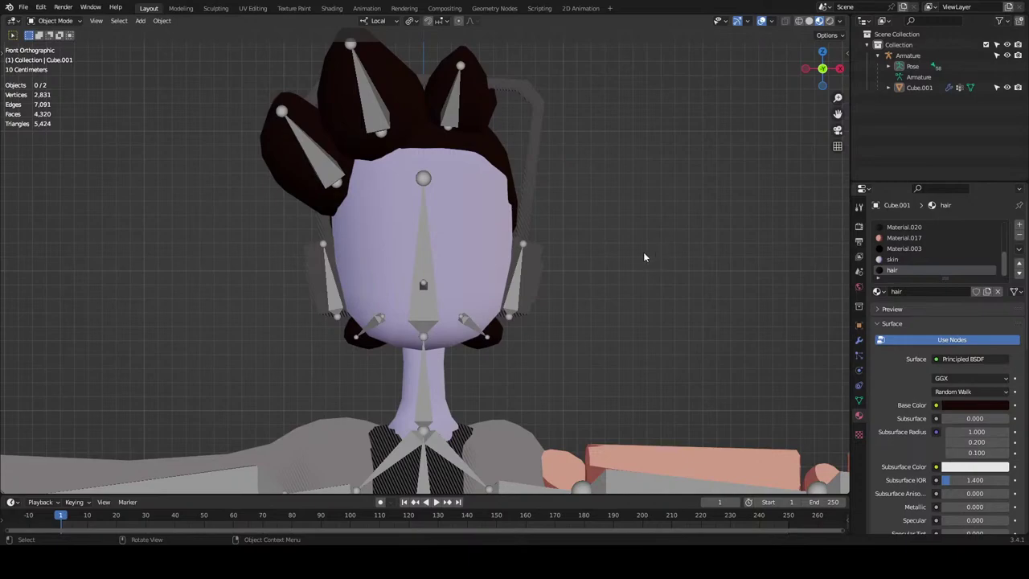
Put the armature in Pose Mode, test moving the bone of the headphone beside the face, and cancel the move.
click(468, 322)
key(ctrl+Tab)
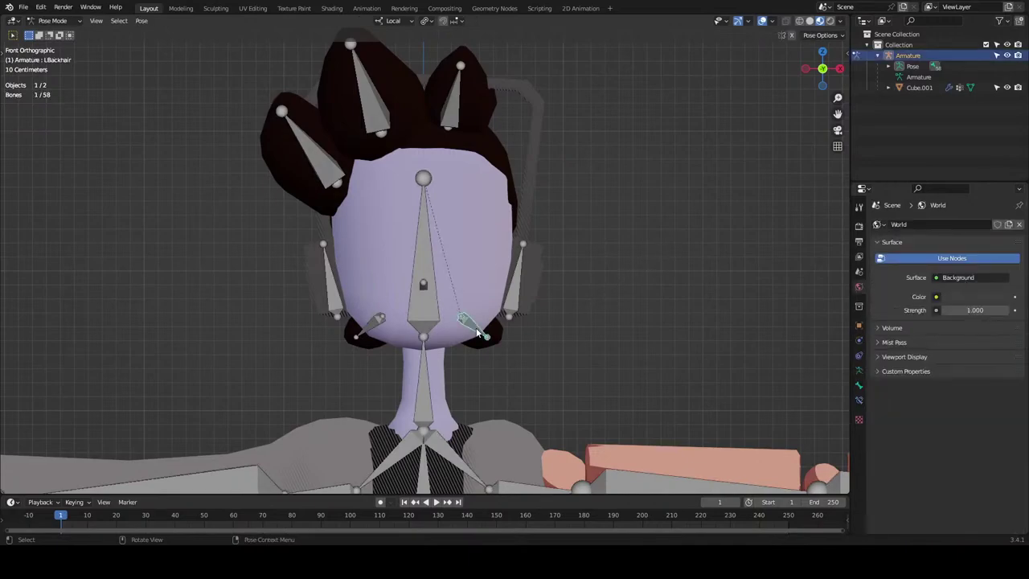
click(519, 291)
key(g)
right_click(523, 278)
Test free rotation of the LHairtop bone and the side hair bone from an angled view, without keeping the pose.
middle_drag(511, 256, 422, 207)
click(402, 95)
key(r)
key(r)
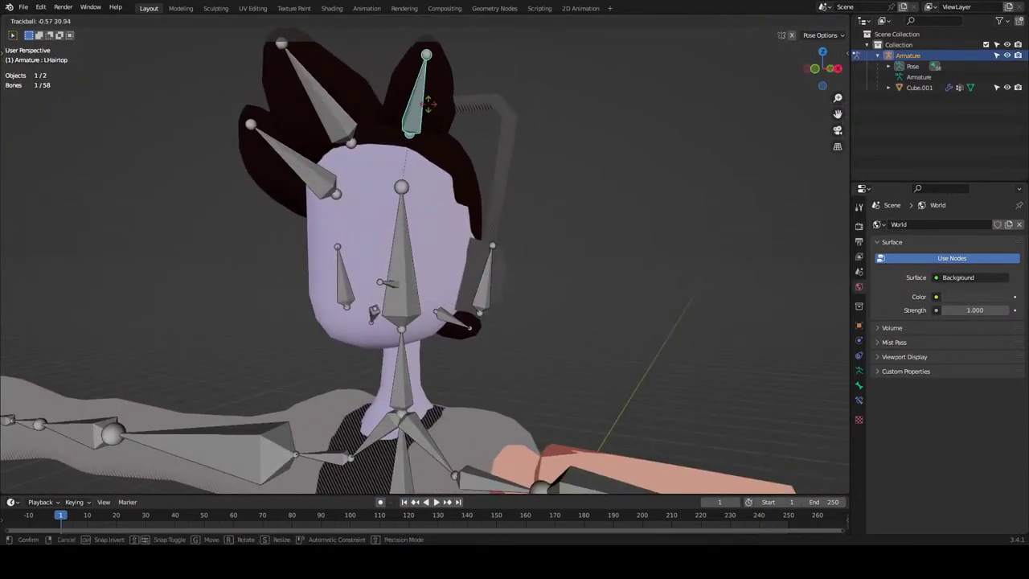
click(313, 178)
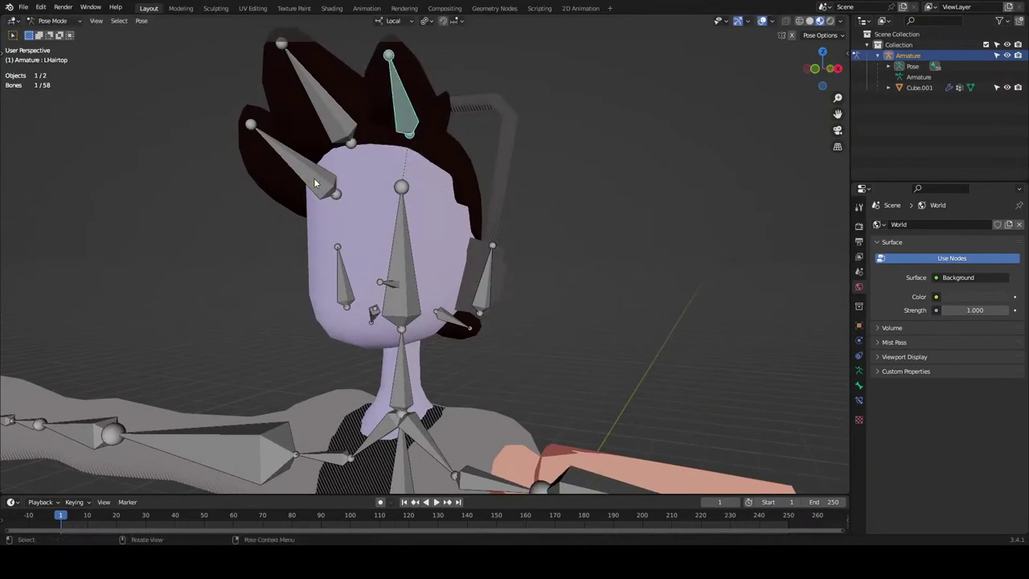
key(r)
key(r)
right_click(389, 190)
Return to the front view, test rotating the head bone and moving the MHairtop bone, and cancel both transforms.
click(815, 69)
click(420, 258)
key(r)
key(Escape)
click(423, 142)
click(373, 134)
key(g)
key(Escape)
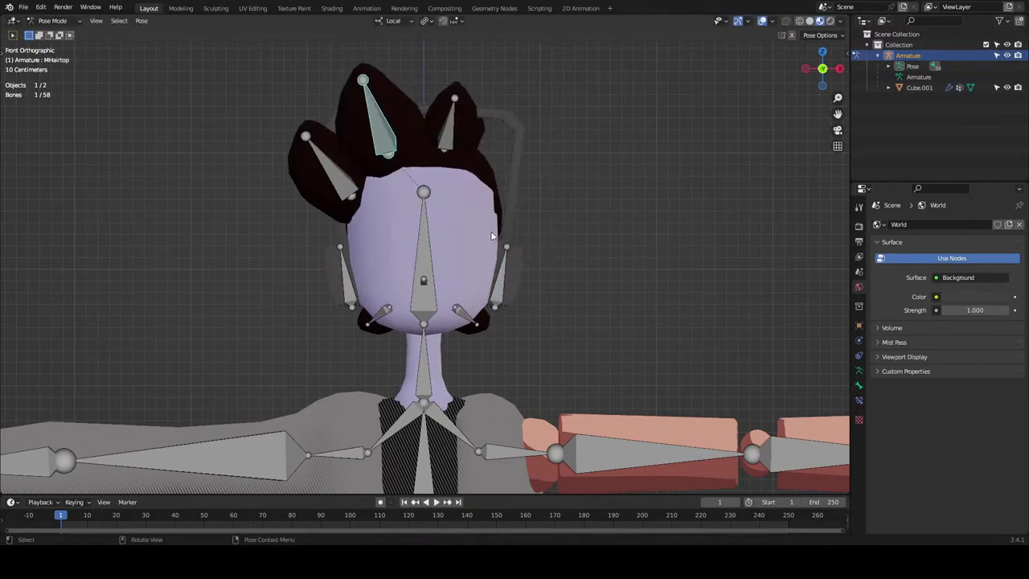
Test moving the MHairtop bone away from the head, undo the move and deselect all bones.
key(g)
click(768, 369)
middle_drag(423, 175, 445, 312)
scroll(464, 192, up, 3)
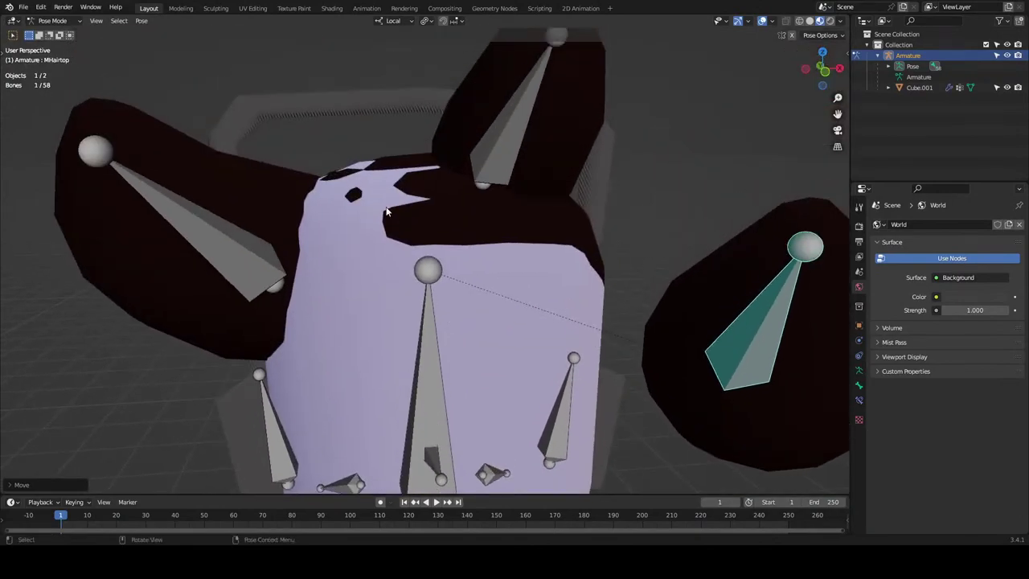
key(ctrl+z)
key(ctrl+z)
click(120, 379)
middle_drag(120, 379, 186, 369)
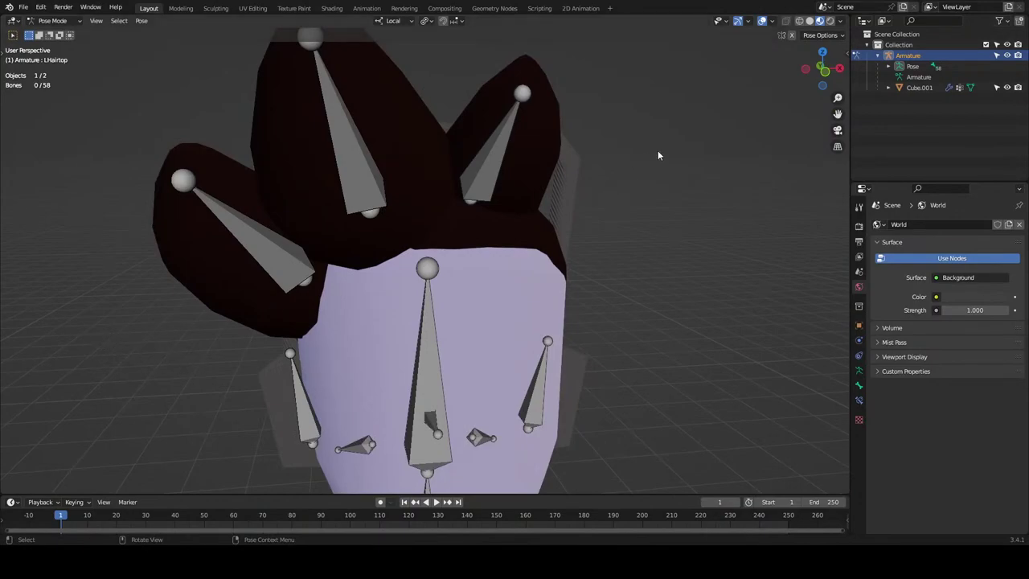
Return to the front view and test rotating the MHairtop bone and the side hair bone, cancelling both rotations.
click(824, 77)
click(359, 173)
key(r)
right_click(483, 121)
click(270, 240)
click(283, 222)
key(r)
right_click(498, 169)
Test plain and trackball rotation of the LHairtop bone and cancel each rotation.
click(458, 160)
key(r)
key(Escape)
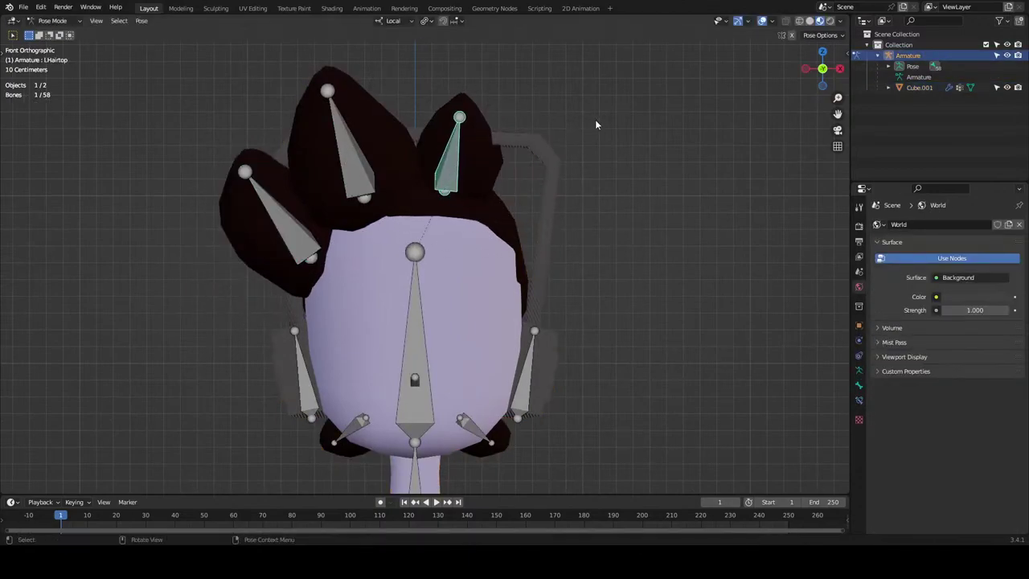
key(r)
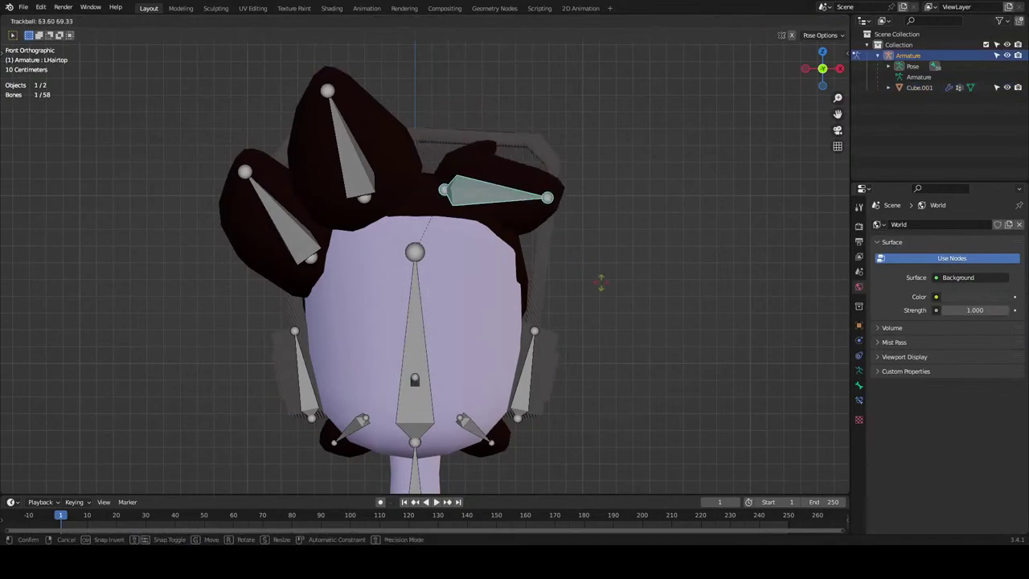
right_click(555, 202)
Leave Pose Mode, make Material.014 the active material of the Cube.001 mesh, and enter Edit Mode with nothing selected.
middle_drag(555, 202, 537, 165)
click(466, 201)
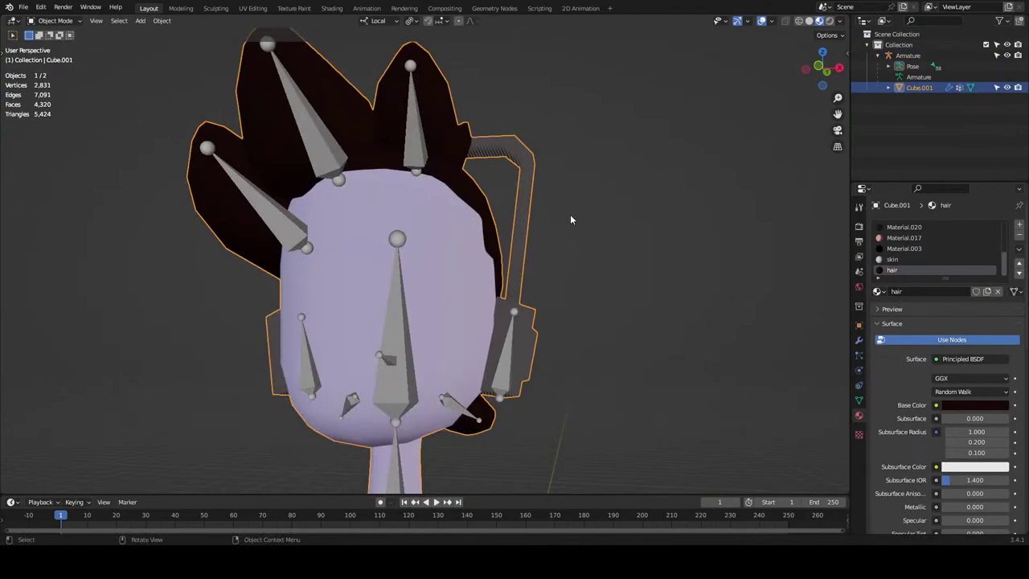
click(819, 67)
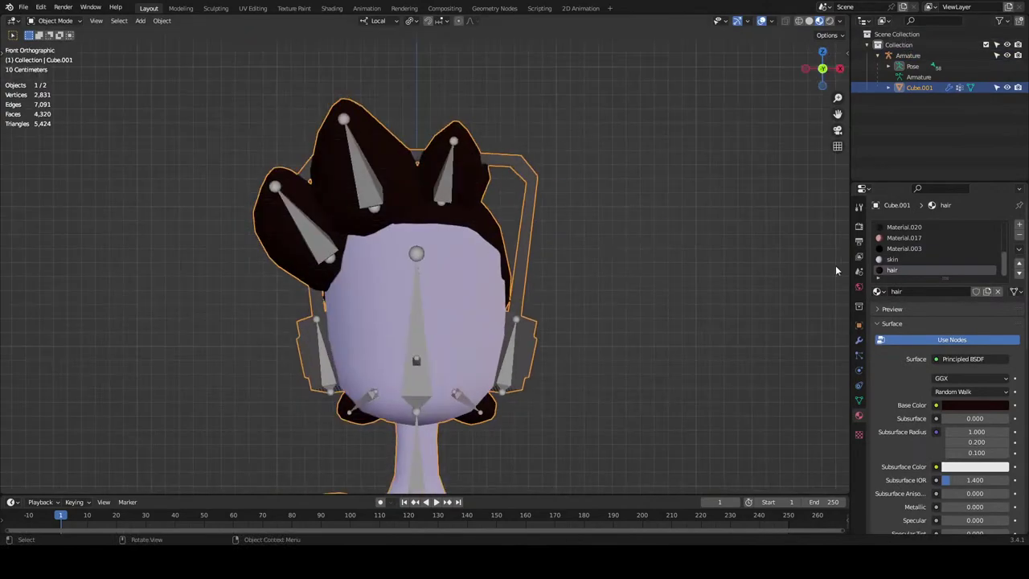
click(677, 252)
middle_drag(609, 254, 591, 267)
scroll(878, 233, up, 5)
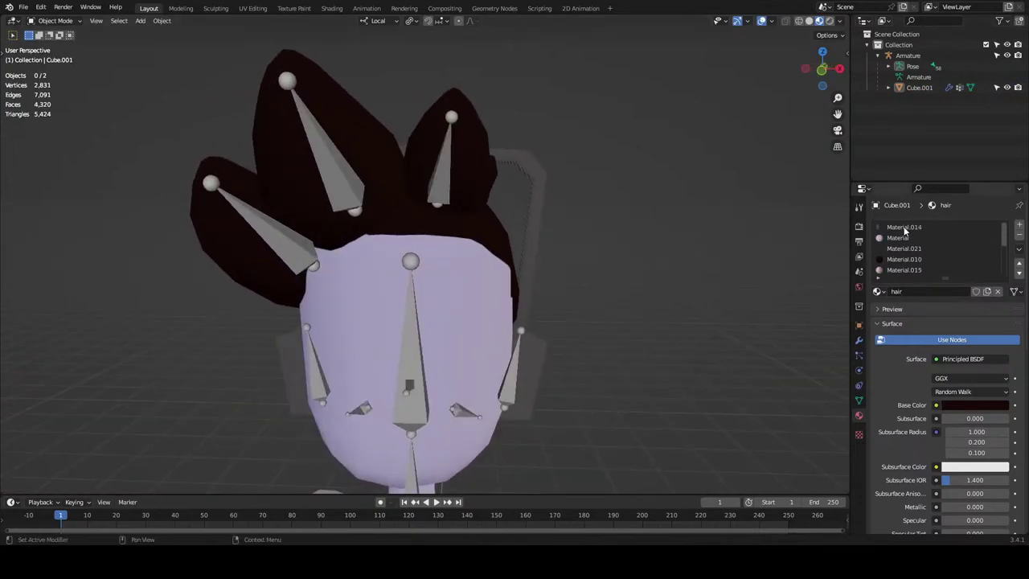
click(904, 228)
click(538, 183)
key(Tab)
key(alt+a)
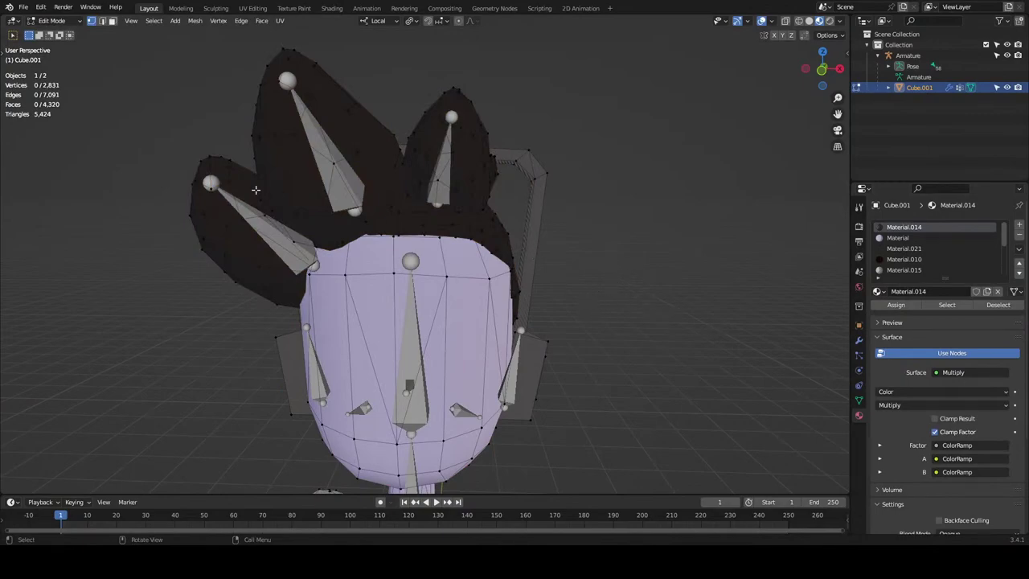
Select the linked scalp hair geometry from a side view in Edit Mode and hide it.
key(Tab)
middle_drag(466, 222, 489, 243)
key(Tab)
key(l)
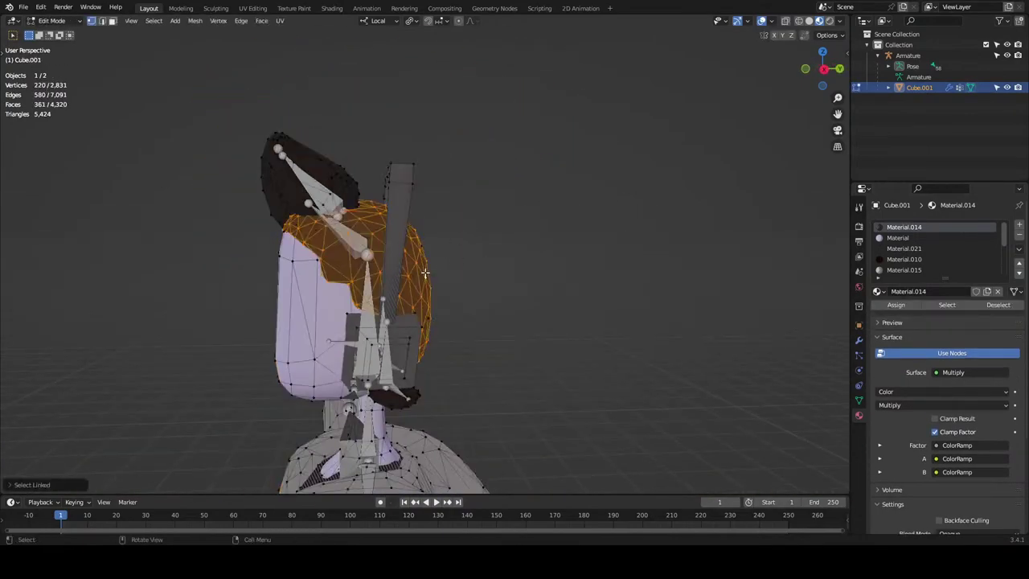
key(h)
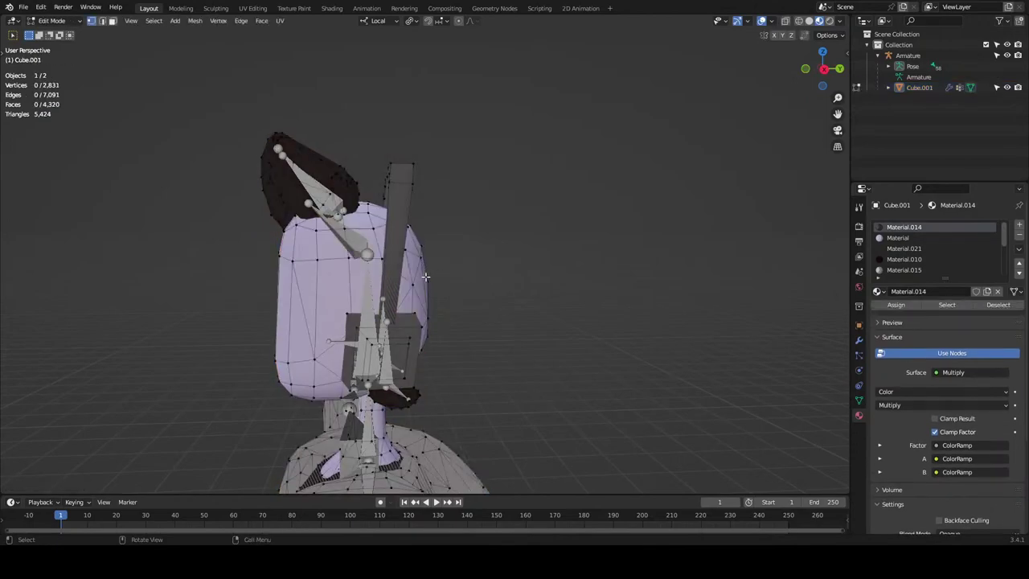
Examine the head with the viewport overlays turned off, restore the overlays and return to Object Mode with nothing selected.
key(Tab)
middle_drag(447, 268, 511, 277)
key(Tab)
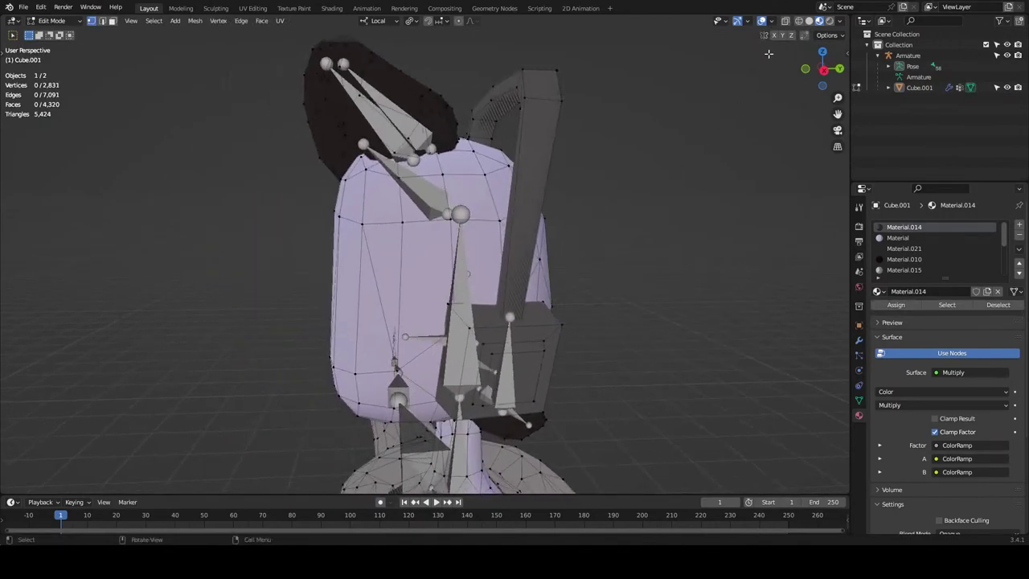
click(762, 22)
middle_drag(490, 216, 604, 248)
scroll(519, 241, down, 4)
scroll(624, 237, up, 2)
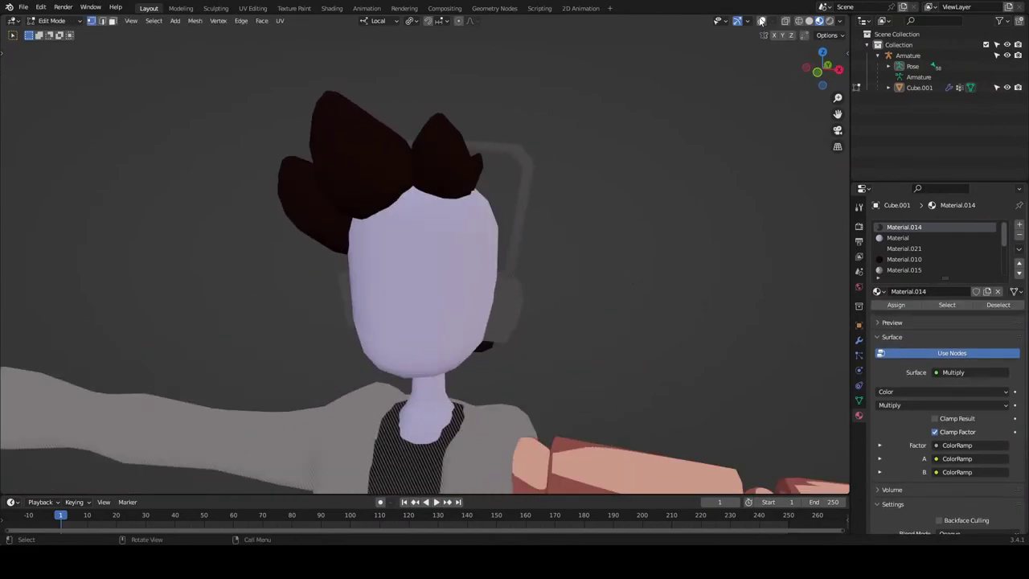
click(762, 21)
middle_drag(659, 204, 657, 248)
key(Tab)
click(657, 248)
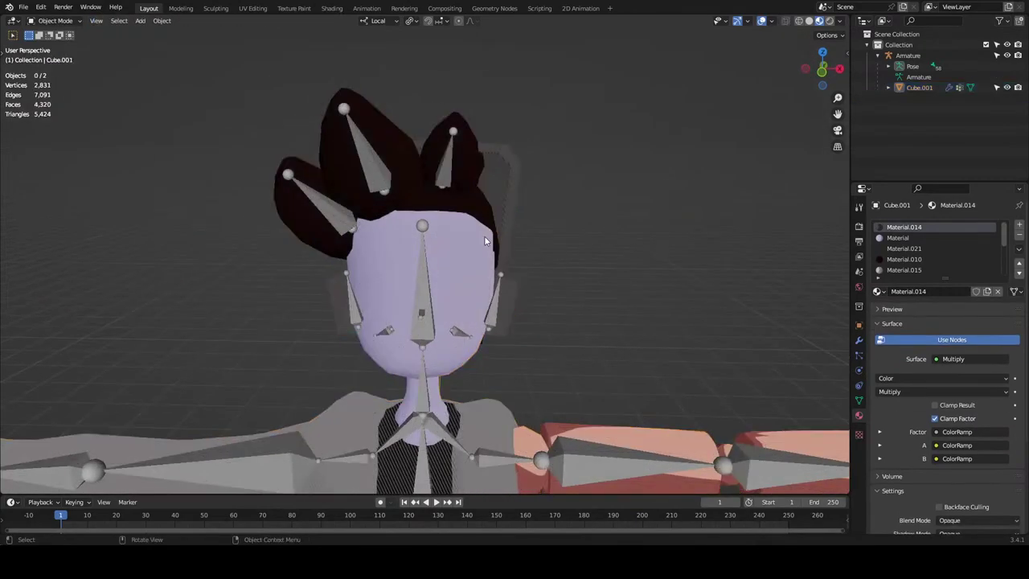
Check which faces of the character mesh use Material.014 by selecting them in Edit Mode, and clear the selection.
click(514, 173)
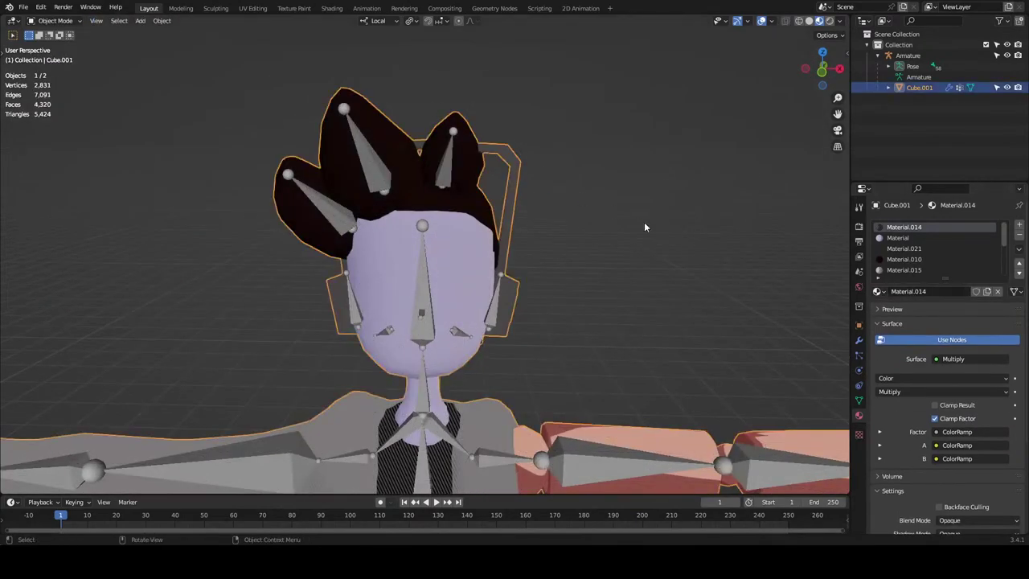
key(Tab)
scroll(570, 241, up, 3)
click(947, 305)
scroll(579, 323, down, 6)
scroll(574, 305, up, 7)
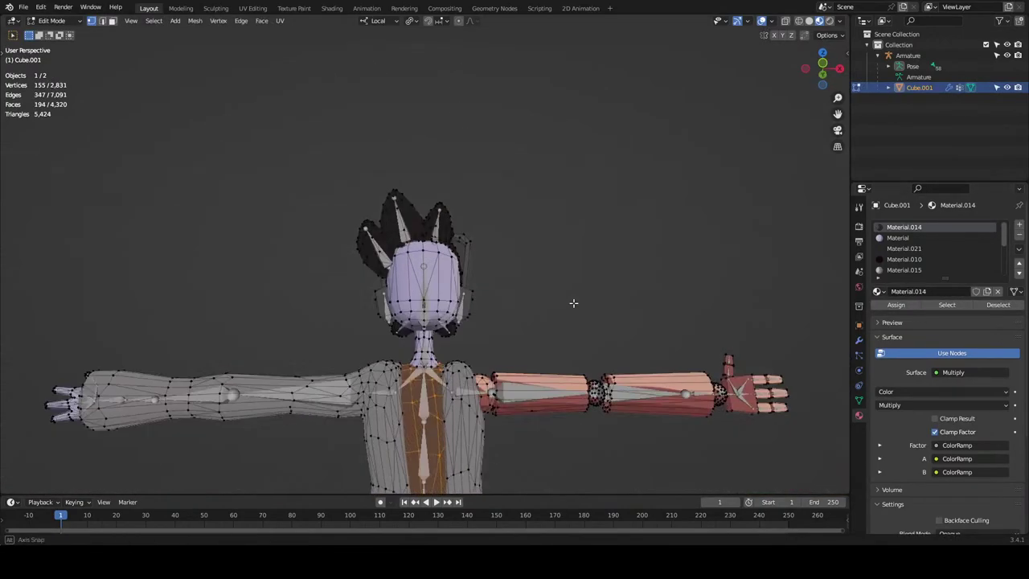
click(691, 167)
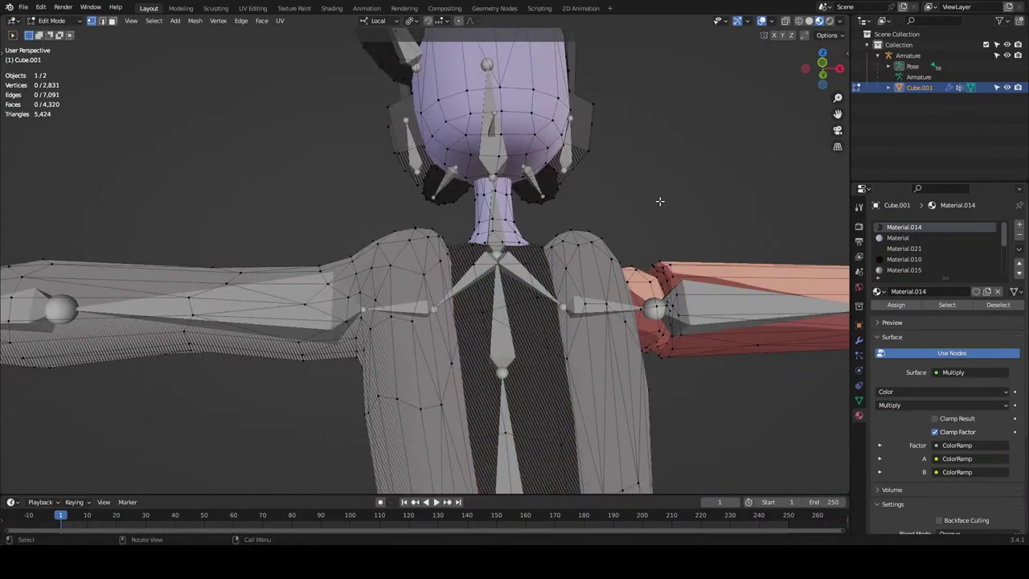
Select the faces using Material.014 and add a new material in a new slot at the end of the list.
middle_drag(659, 201, 611, 216)
shift+middle_drag(608, 179, 581, 292)
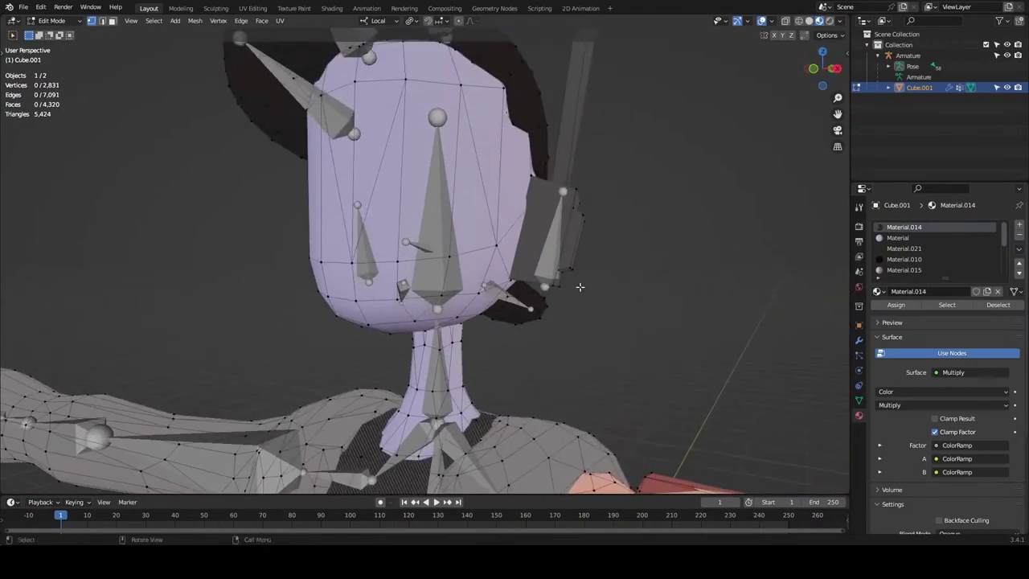
scroll(581, 292, down, 2)
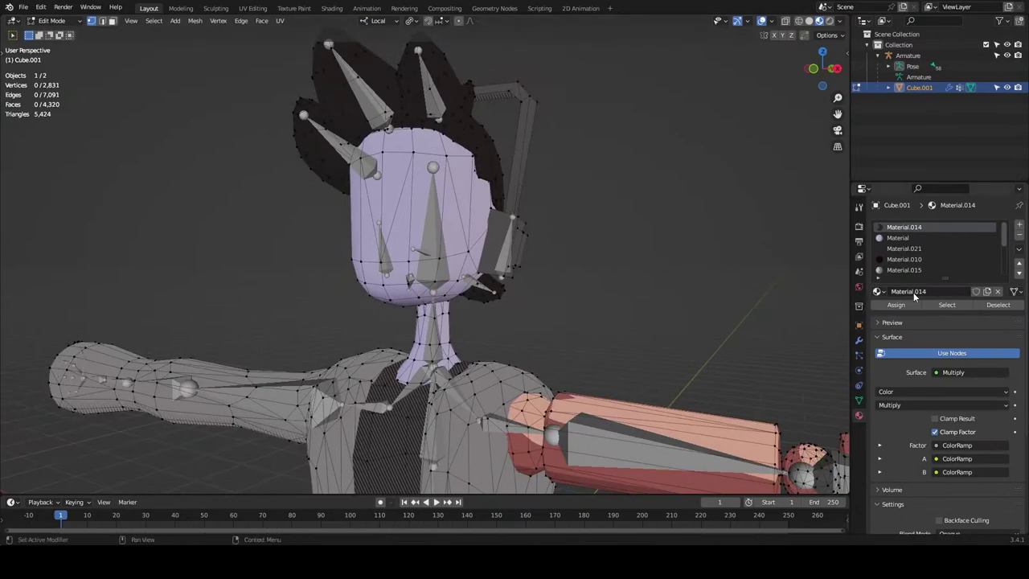
click(947, 304)
scroll(926, 233, down, 5)
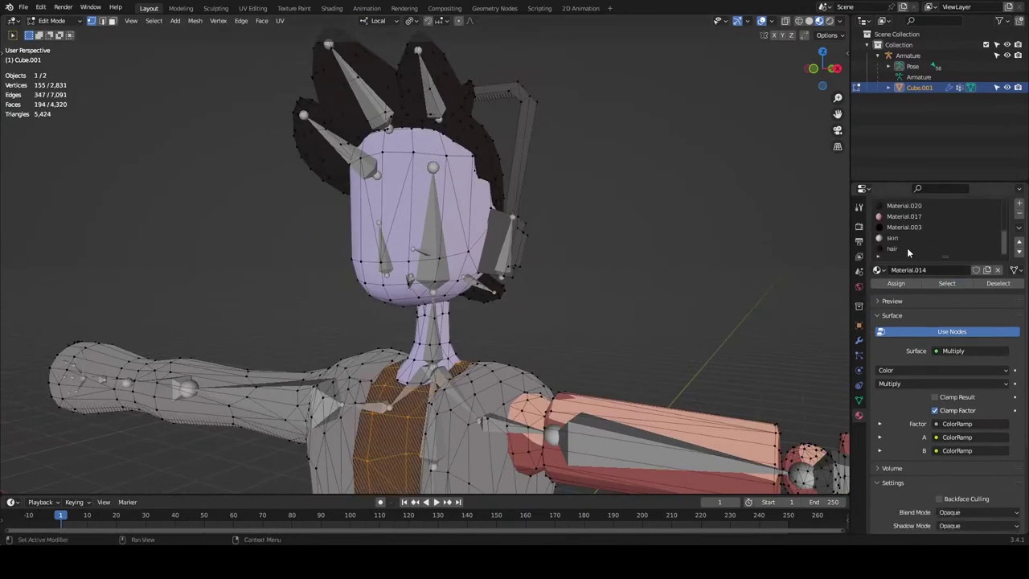
click(1019, 204)
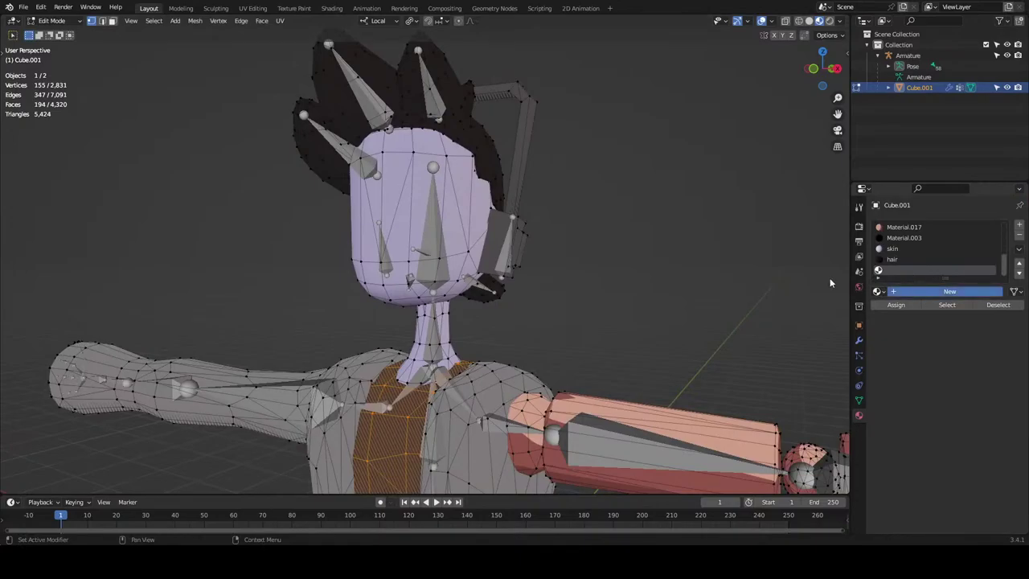
click(949, 291)
Clear the face selection and set the new material's base color by sampling the dark shirt front with the eyedropper.
click(618, 277)
middle_drag(617, 277, 619, 287)
scroll(662, 310, up, 4)
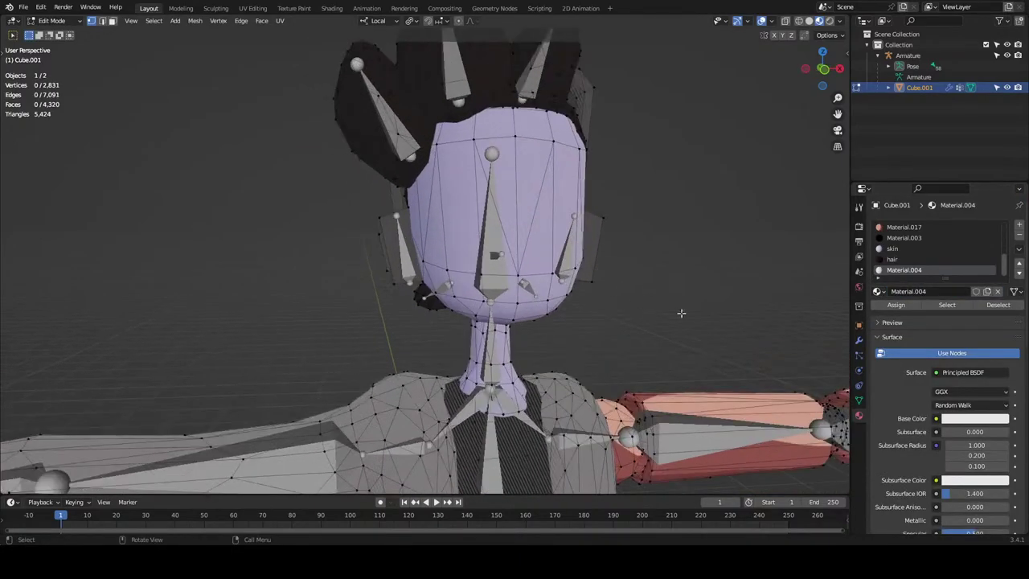
scroll(696, 287, down, 3)
click(959, 423)
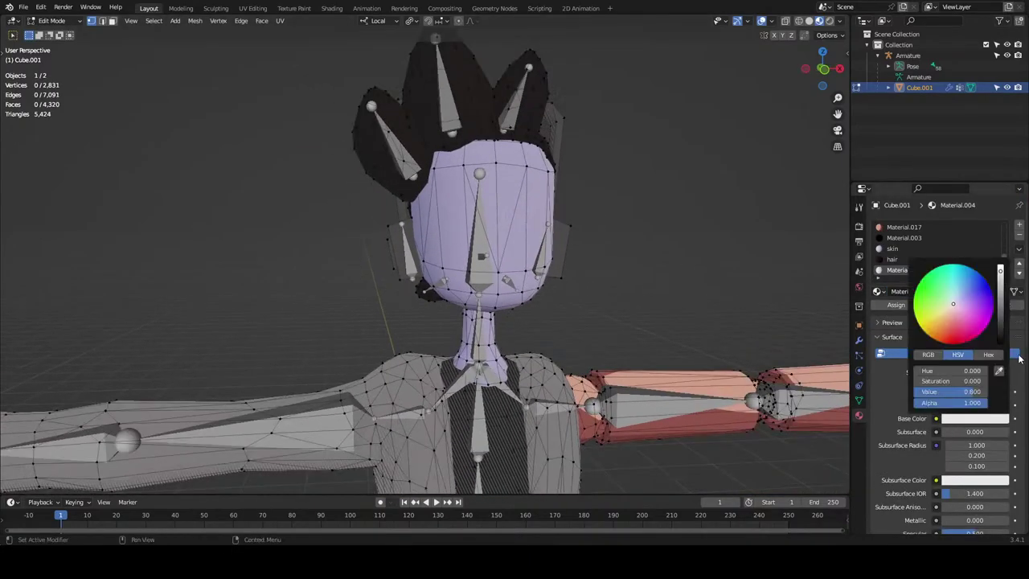
click(1022, 361)
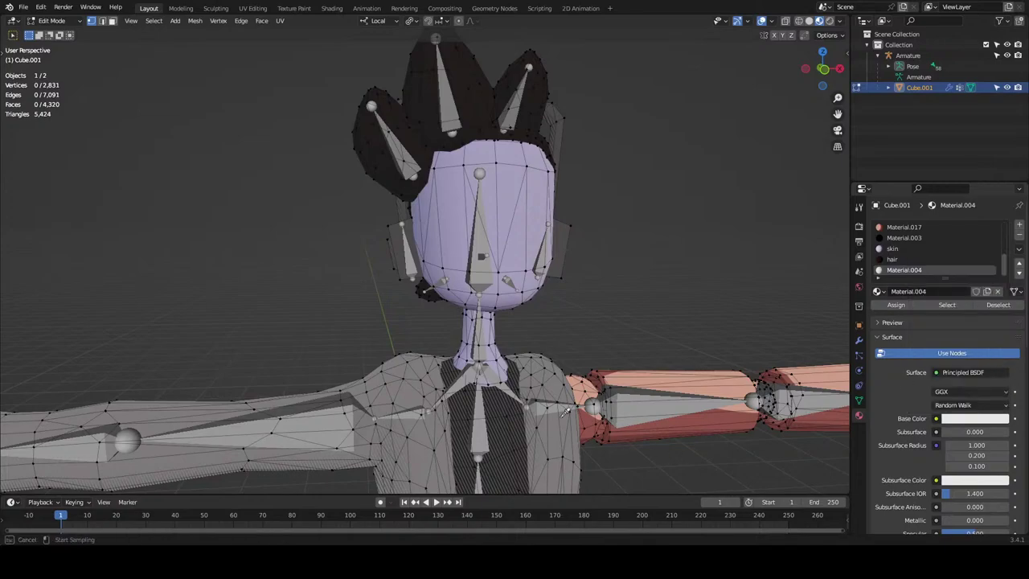
click(496, 399)
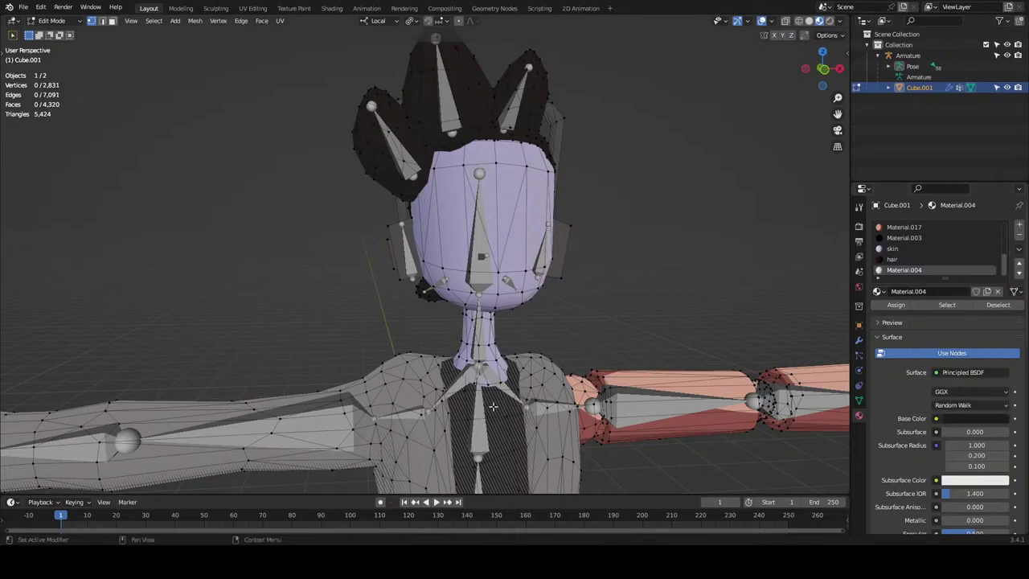
Inspect the striped shirt up close and examine the ColorRamp stop colors of Material.014 in the Shading workspace.
scroll(413, 257, up, 10)
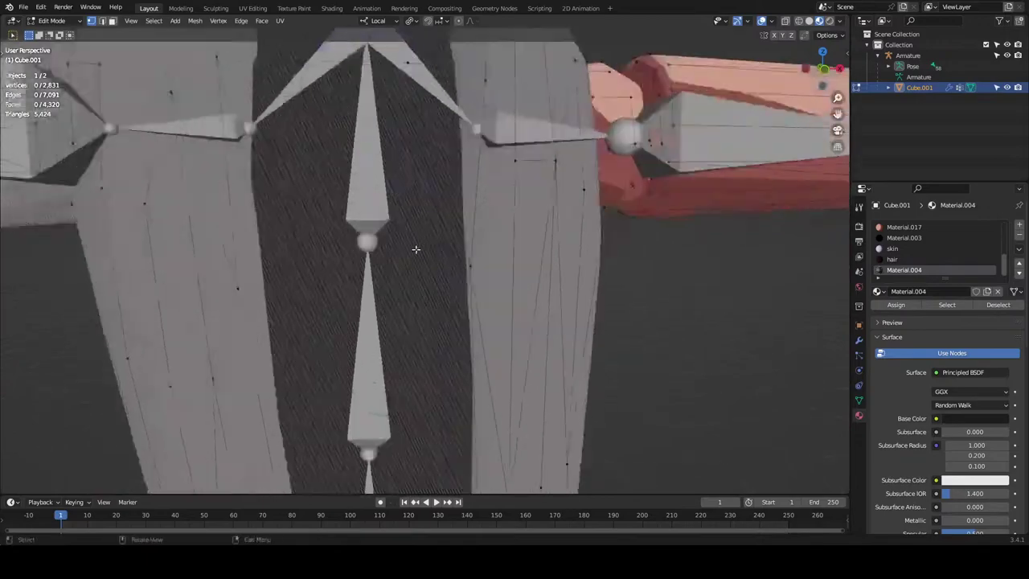
scroll(405, 273, down, 6)
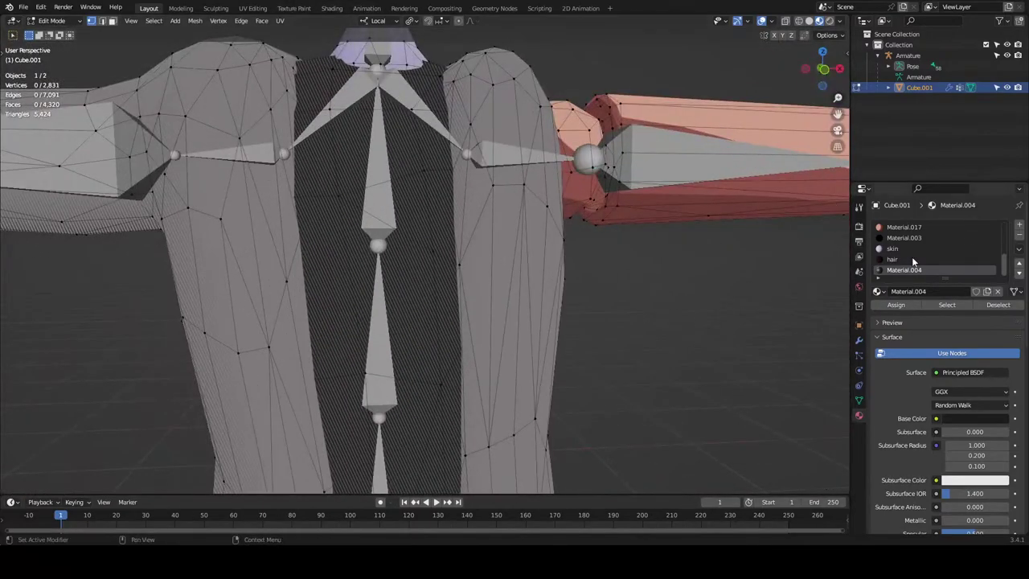
key(Tab)
scroll(944, 237, up, 7)
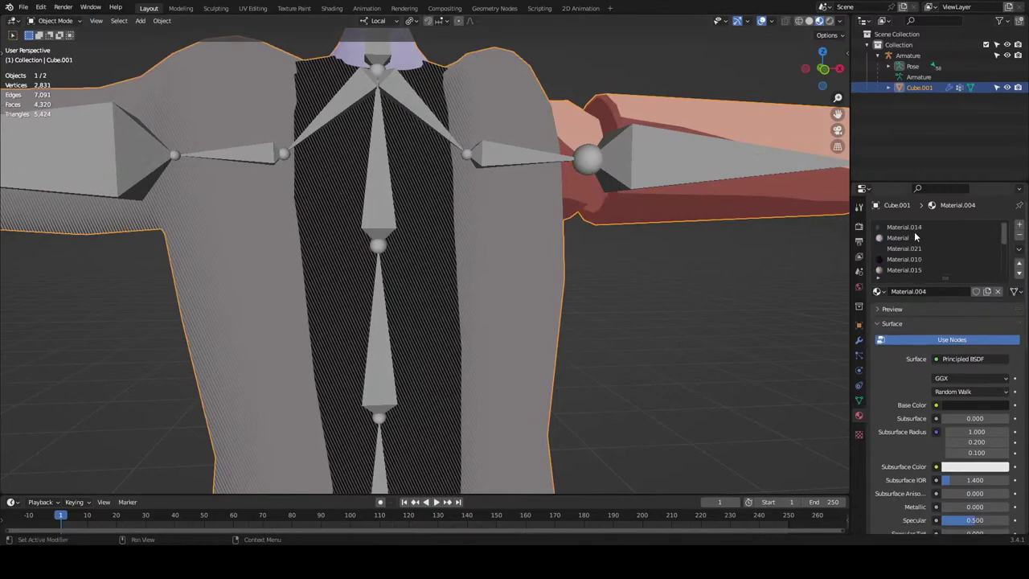
click(914, 229)
scroll(925, 402, down, 3)
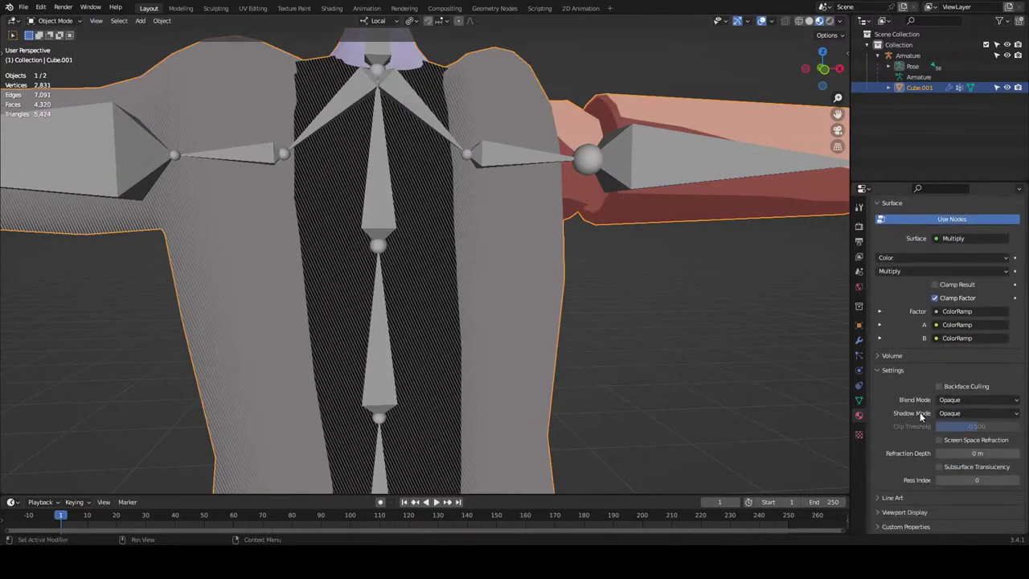
click(331, 8)
middle_drag(533, 508, 544, 456)
scroll(527, 434, up, 15)
click(437, 430)
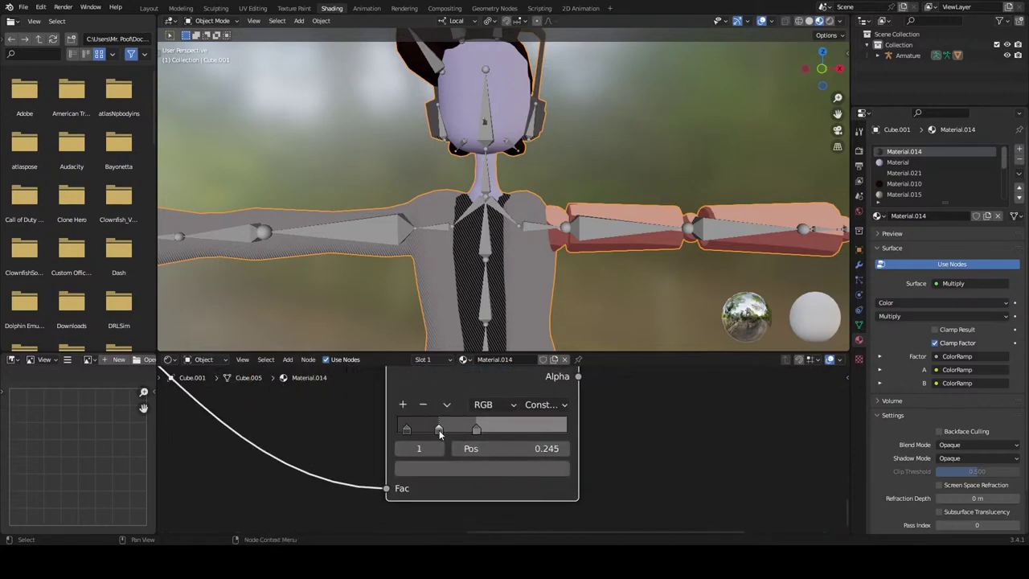
click(406, 430)
click(422, 469)
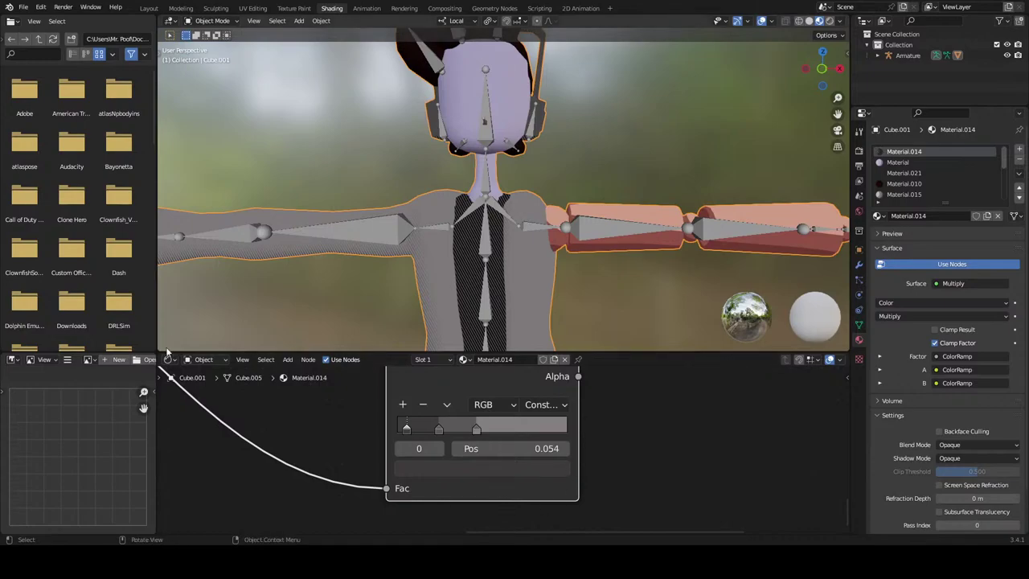
Return to the Layout workspace, examine the head from several angles, and check the linked scalp hair geometry in Edit Mode.
click(149, 9)
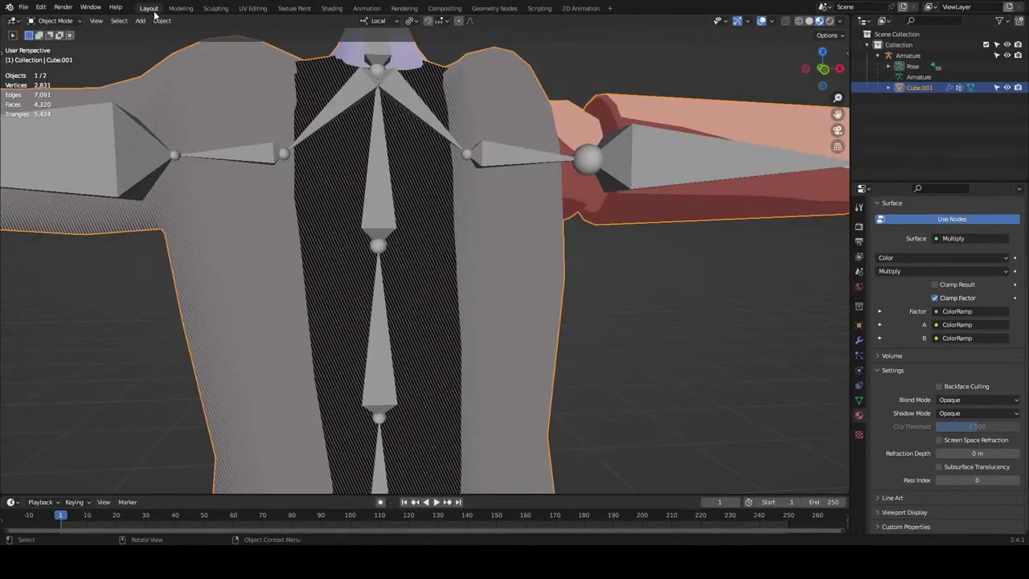
scroll(501, 165, down, 4)
middle_drag(501, 164, 566, 303)
scroll(442, 207, up, 6)
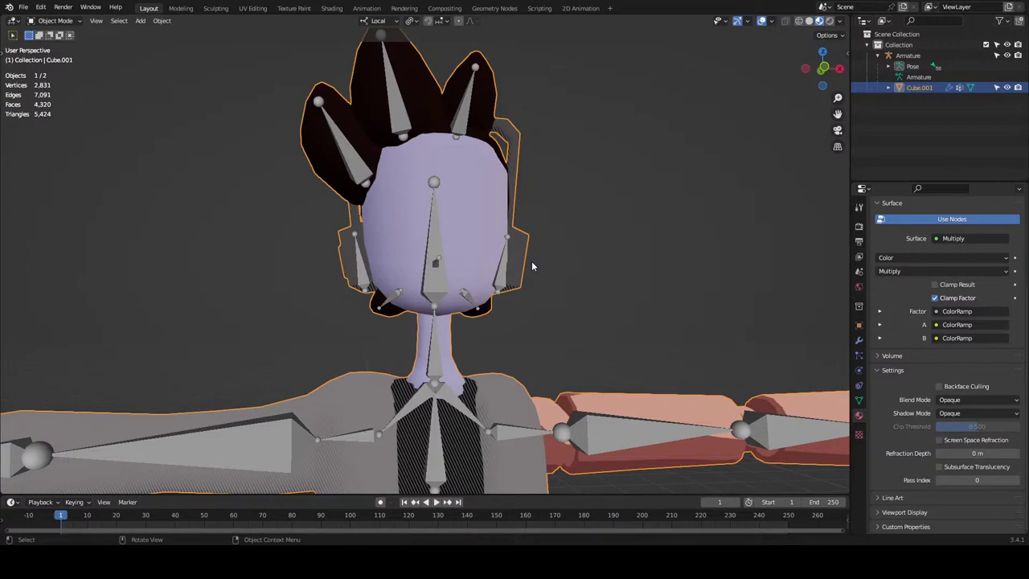
scroll(532, 261, up, 3)
middle_drag(514, 262, 595, 292)
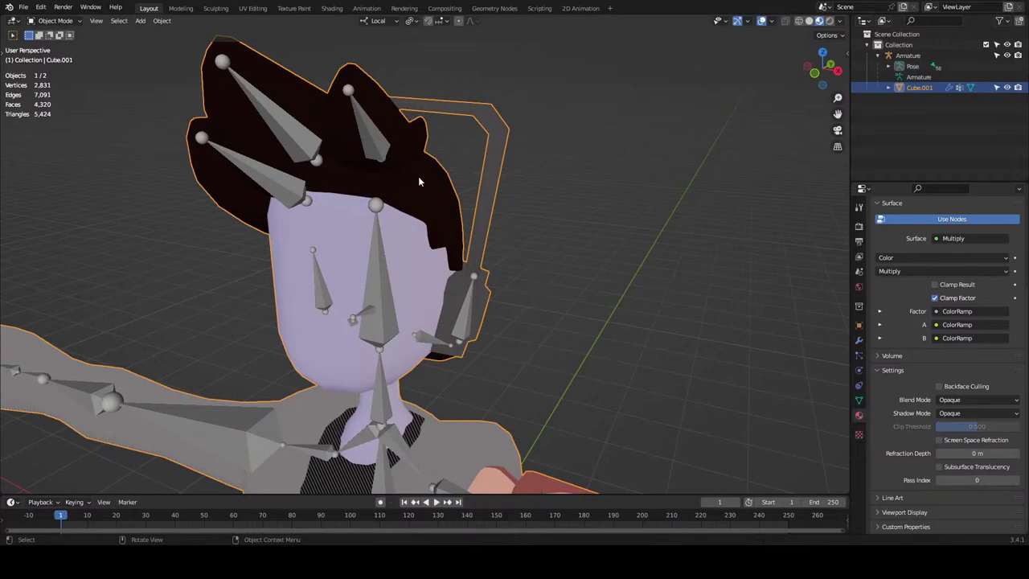
key(Tab)
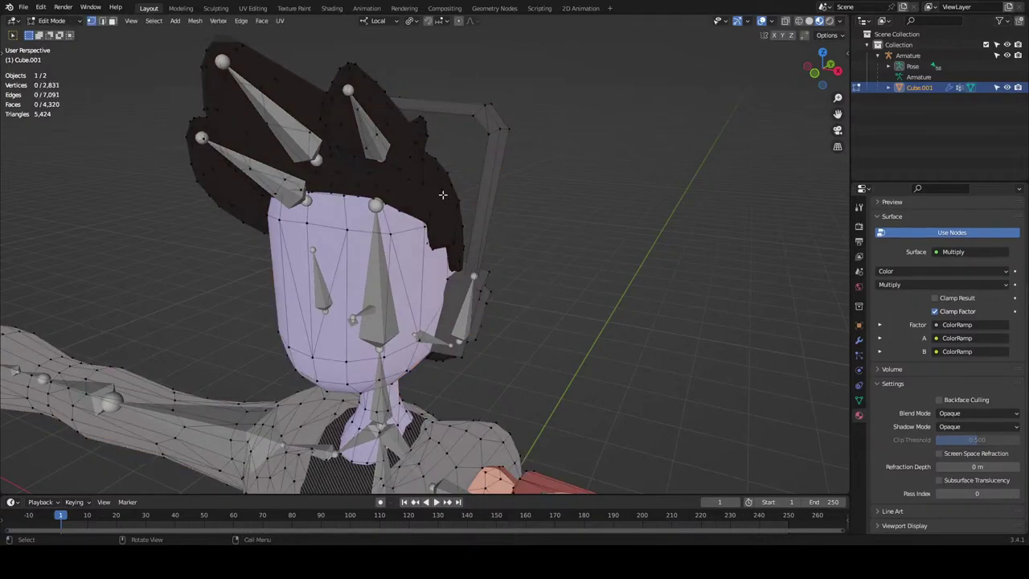
key(l)
middle_drag(442, 194, 524, 192)
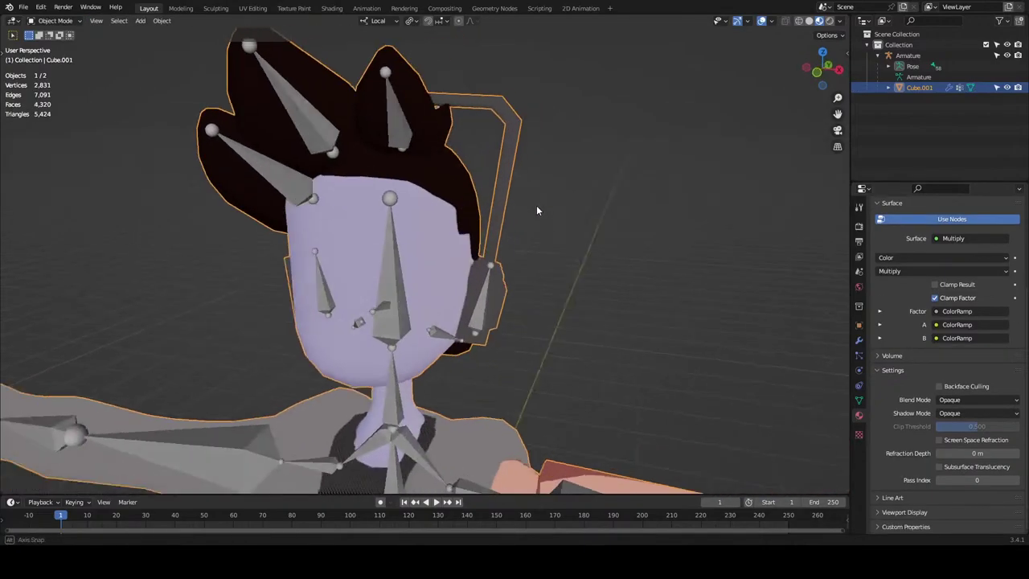
Face the character from the front and set the specular value of Material.004 to 0.
middle_drag(537, 210, 468, 198)
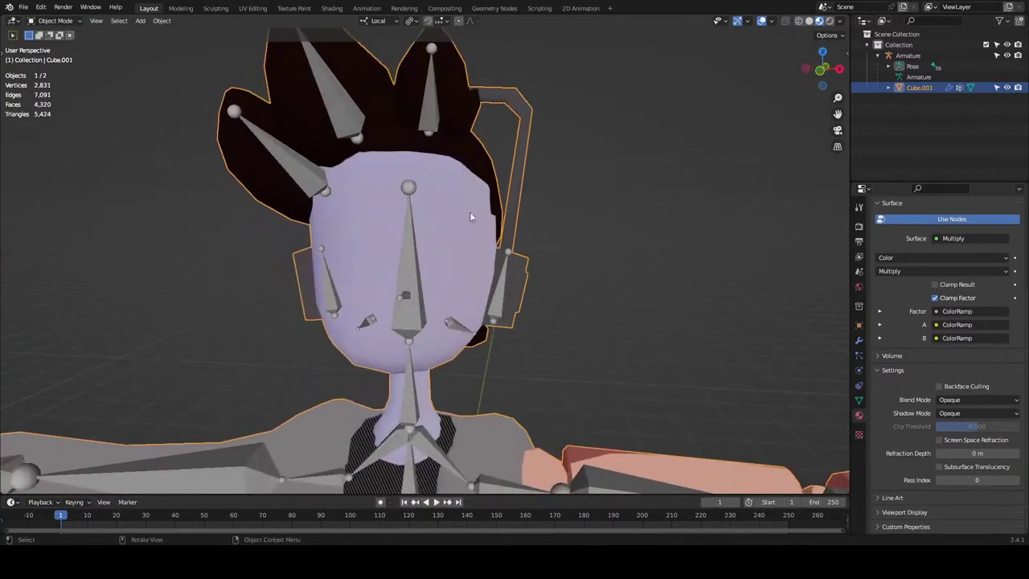
click(821, 71)
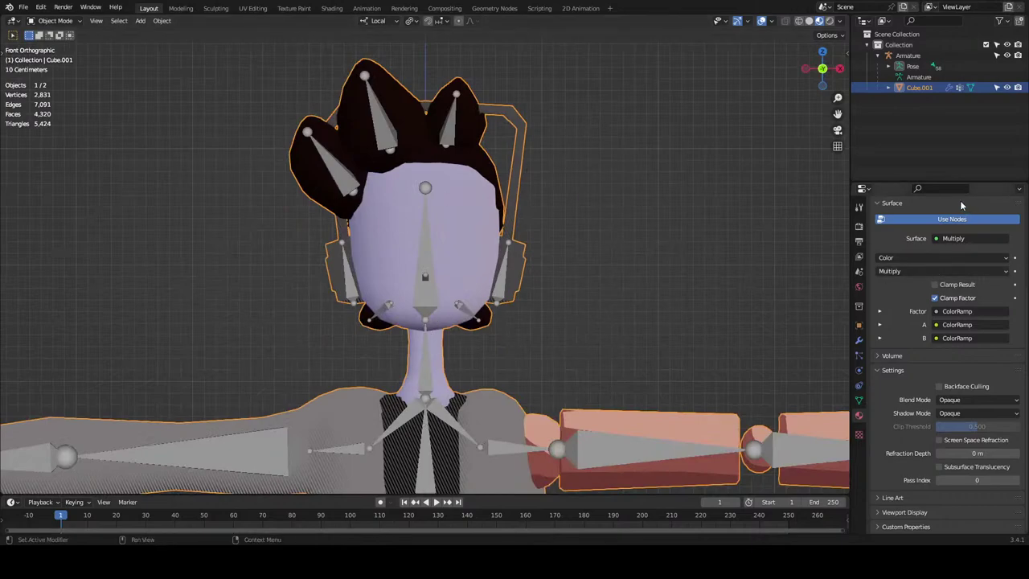
scroll(949, 323, up, 3)
scroll(900, 259, down, 5)
click(905, 270)
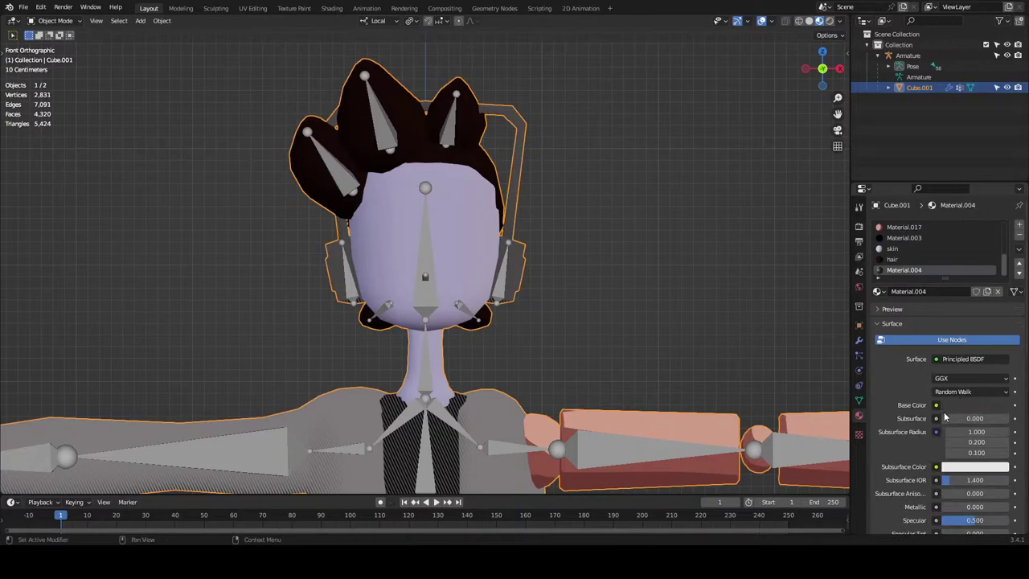
scroll(954, 459, down, 4)
scroll(604, 356, up, 1)
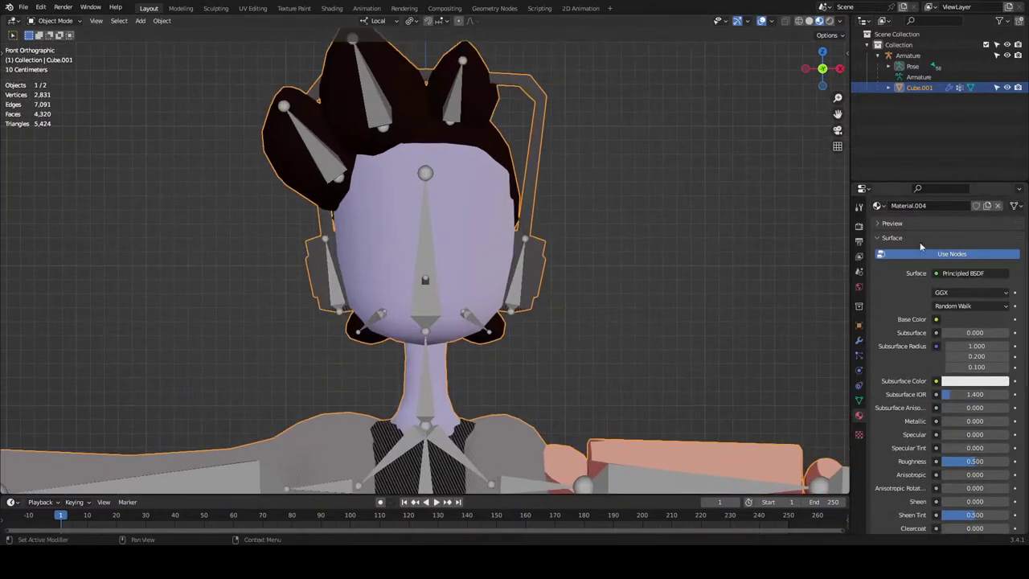
Select all faces using Material.014, assign Material.004 to them, and return to Object Mode.
scroll(930, 232, up, 2)
scroll(639, 294, up, 5)
scroll(639, 294, down, 4)
scroll(888, 217, up, 2)
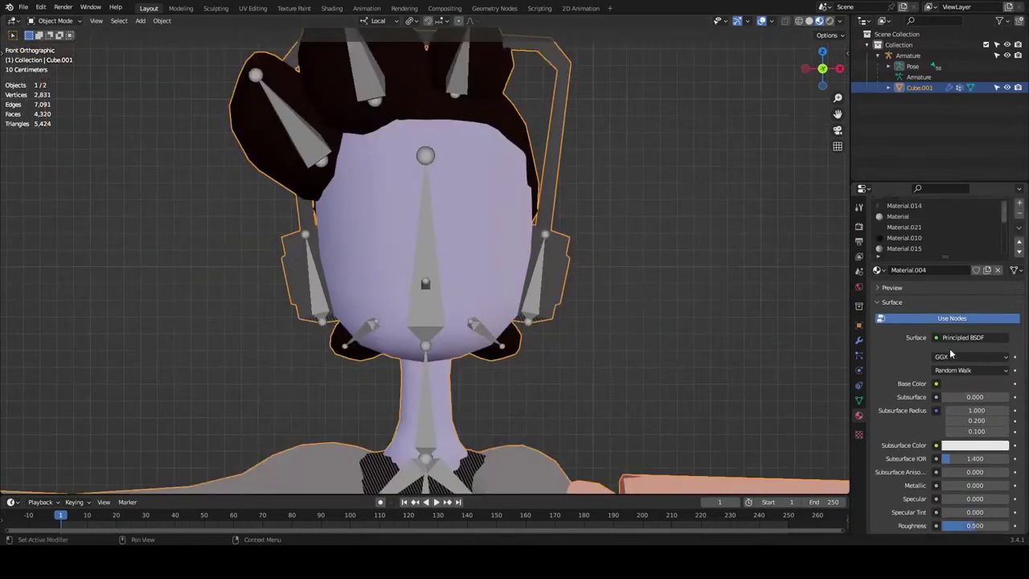
click(900, 227)
key(Tab)
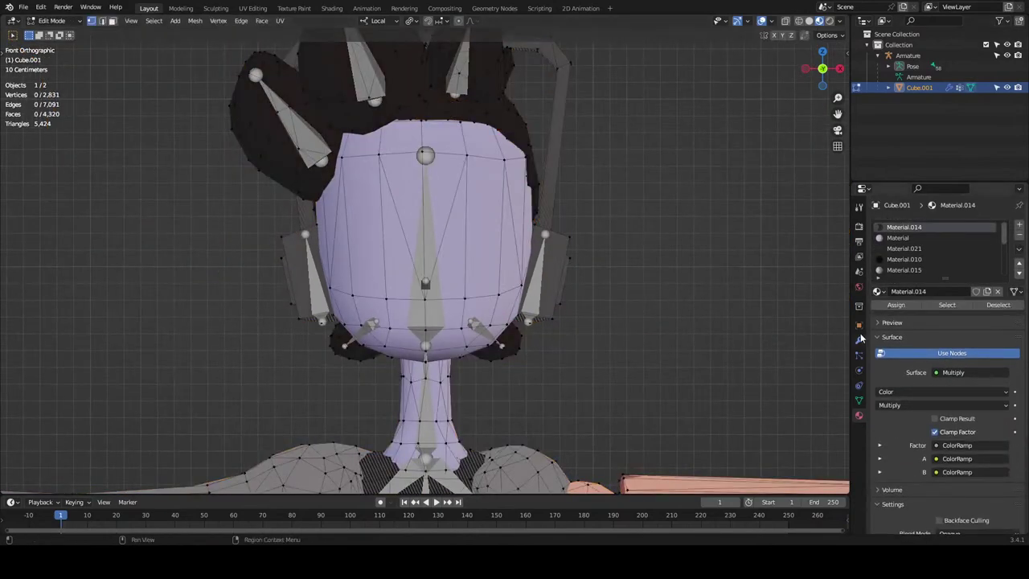
click(947, 305)
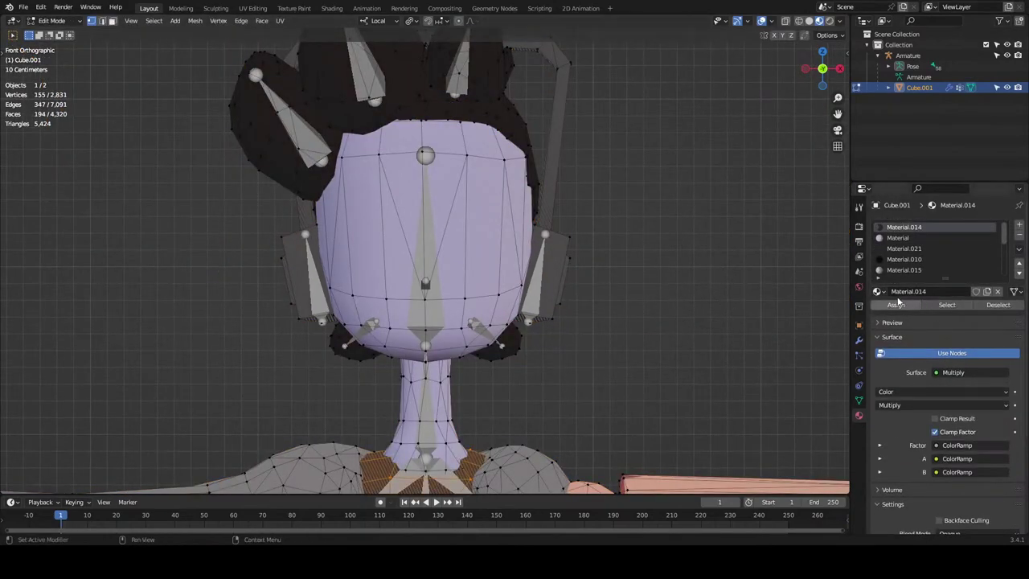
scroll(907, 261, down, 8)
click(907, 270)
click(895, 306)
click(655, 327)
scroll(654, 327, down, 4)
key(Tab)
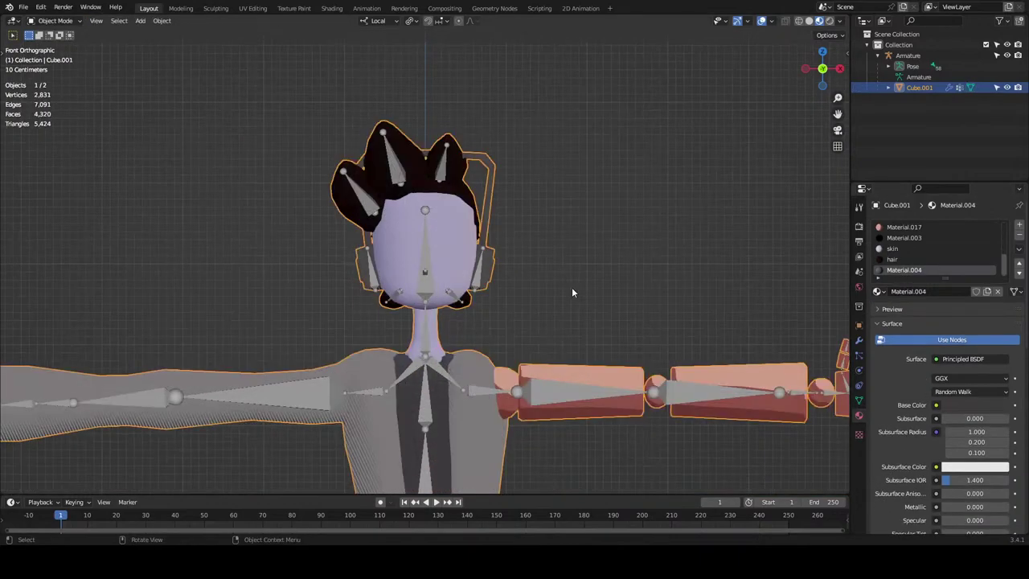
Reselect the character mesh and remove the unused Material.014 and Material slots.
click(572, 292)
scroll(542, 322, up, 2)
shift+middle_drag(470, 368, 471, 283)
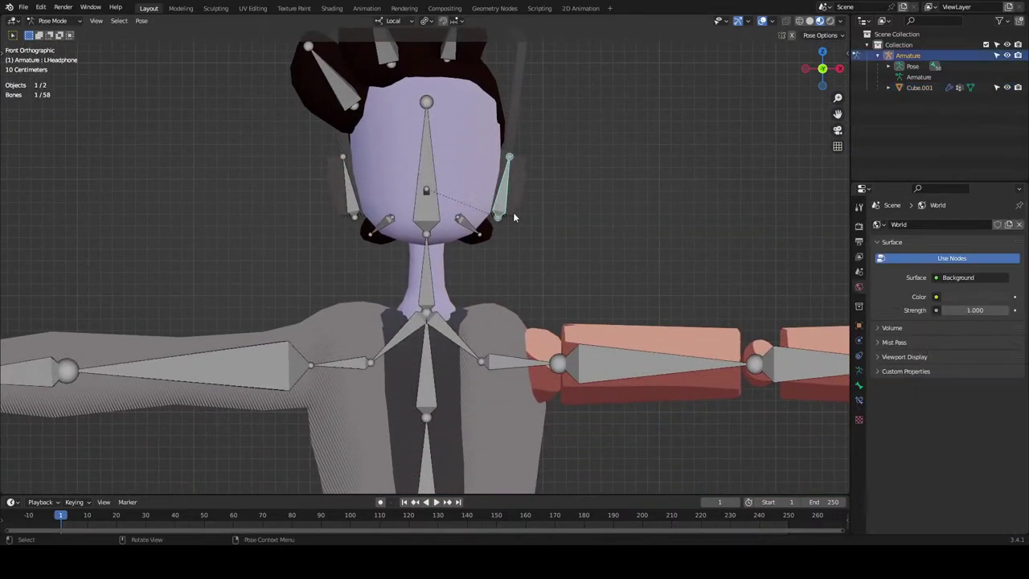
click(513, 212)
scroll(513, 213, up, 3)
scroll(916, 239, up, 5)
click(907, 249)
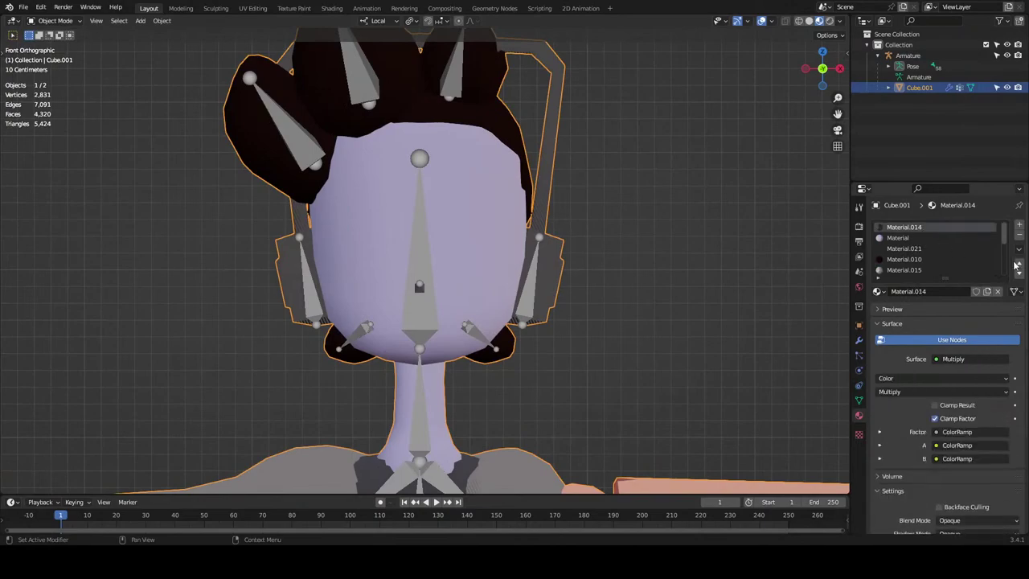
Rename Material.004 as shirt.
scroll(913, 245, down, 2)
scroll(906, 253, down, 3)
click(907, 270)
double_click(907, 270)
text(shirt)
key(Return)
scroll(939, 266, up, 5)
Select the faces using Material.021 in Edit Mode to identify which part of the character it covers.
click(908, 227)
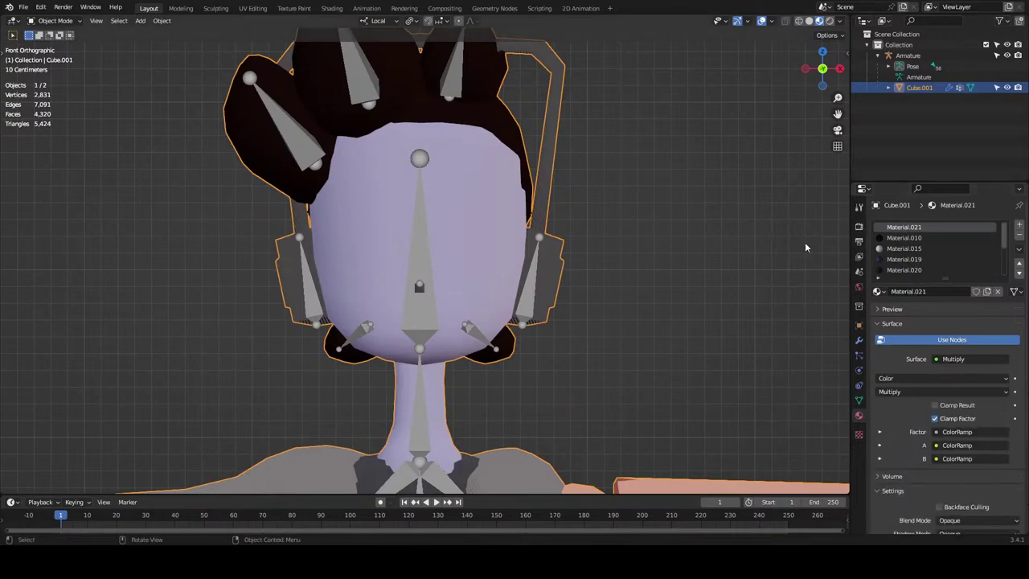
key(Tab)
click(951, 304)
scroll(611, 258, down, 3)
click(616, 264)
scroll(616, 263, up, 5)
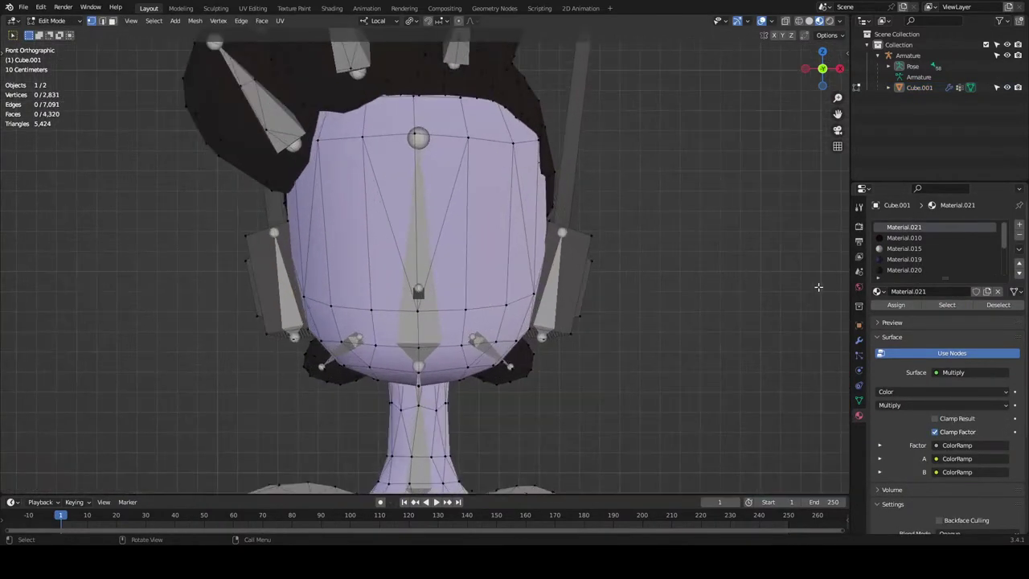
click(943, 305)
key(Tab)
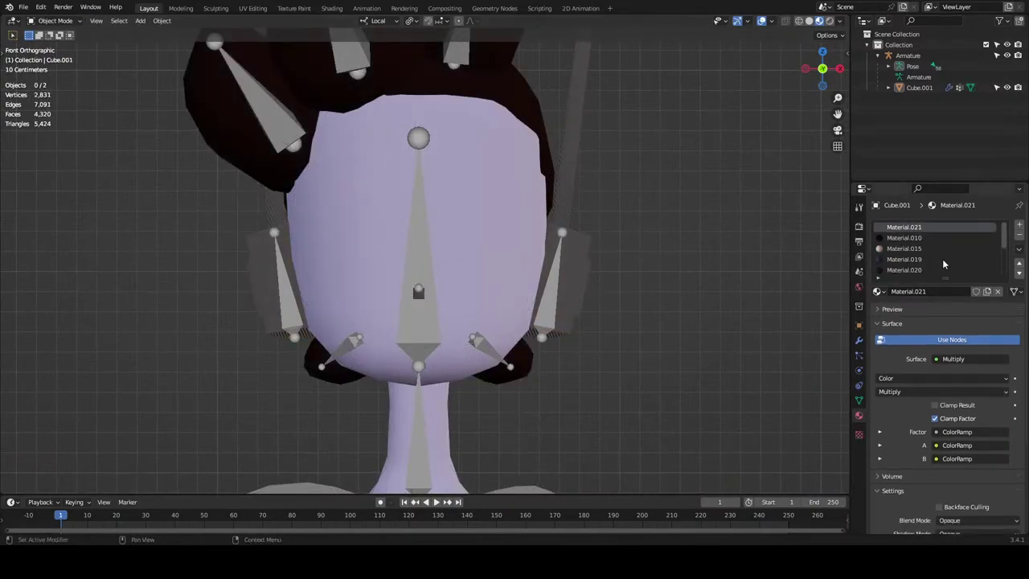
Add a new material in a new slot at the end of the list and name it headphones.
scroll(892, 269, down, 5)
click(902, 271)
click(908, 291)
double_click(909, 272)
text(headphones)
key(Return)
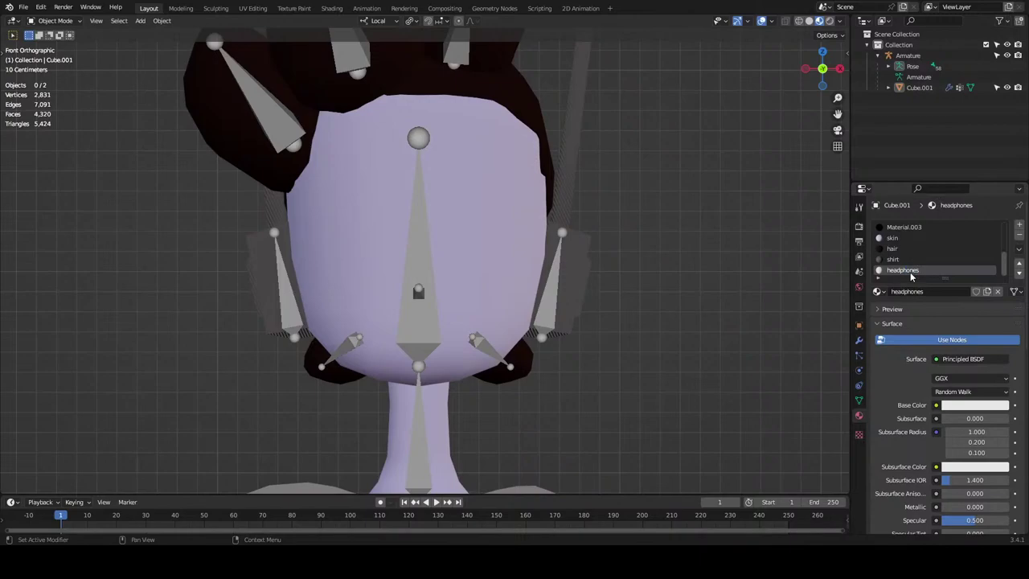
Examine the ColorRamp stop colors of Material.021 in the Shading workspace, ending on the first stop, and return to the Layout workspace.
scroll(884, 255, up, 5)
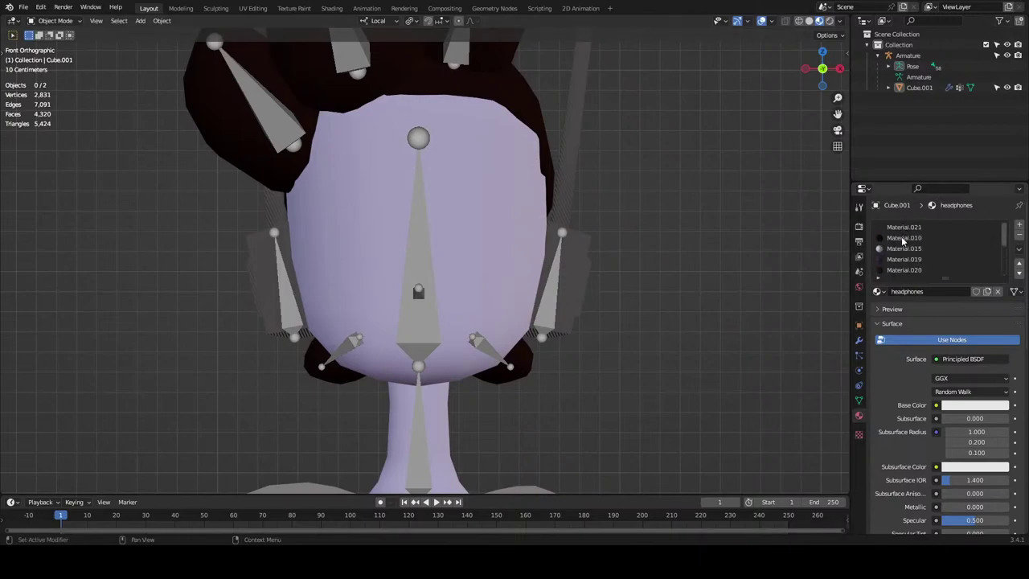
click(904, 227)
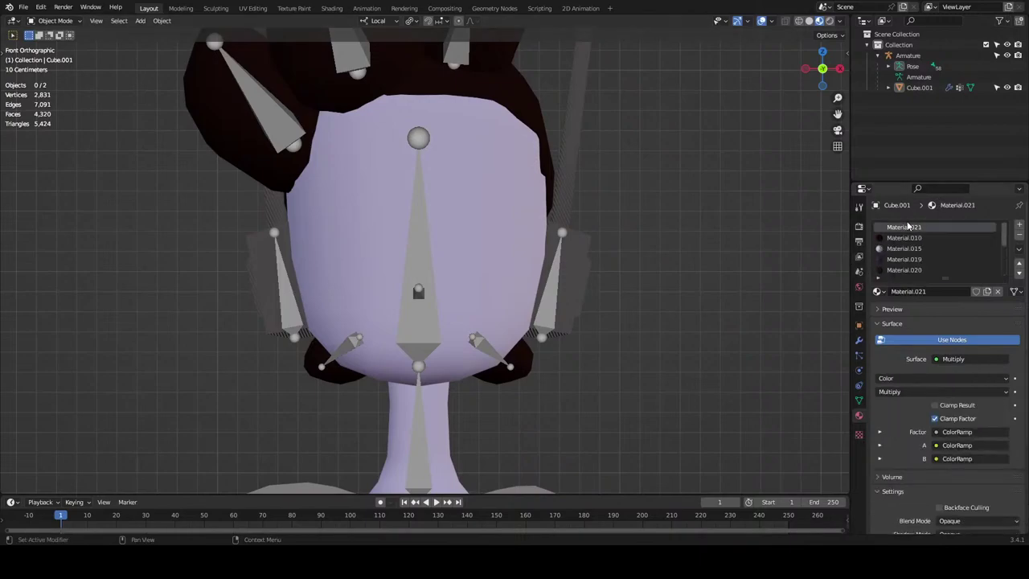
click(327, 11)
scroll(580, 154, up, 2)
mouse_move(567, 65)
shift+middle_down()
mouse_move(537, 233)
mouse_move(454, 213)
mouse_move(489, 187)
mouse_move(555, 173)
shift+middle_up()
click(454, 213)
scroll(454, 214, up, 2)
key(Tab)
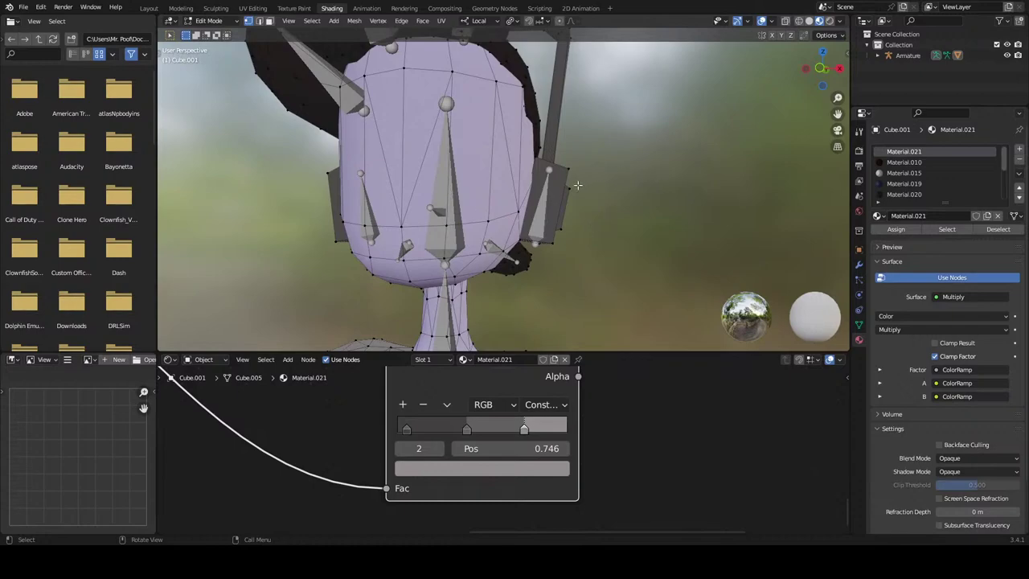
scroll(627, 172, up, 1)
scroll(631, 291, down, 1)
click(487, 431)
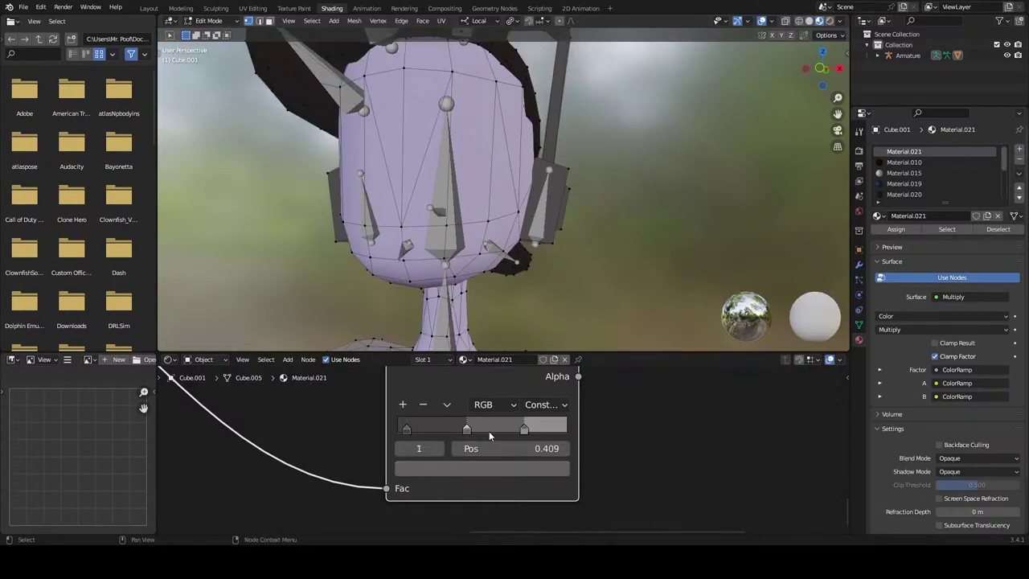
click(406, 428)
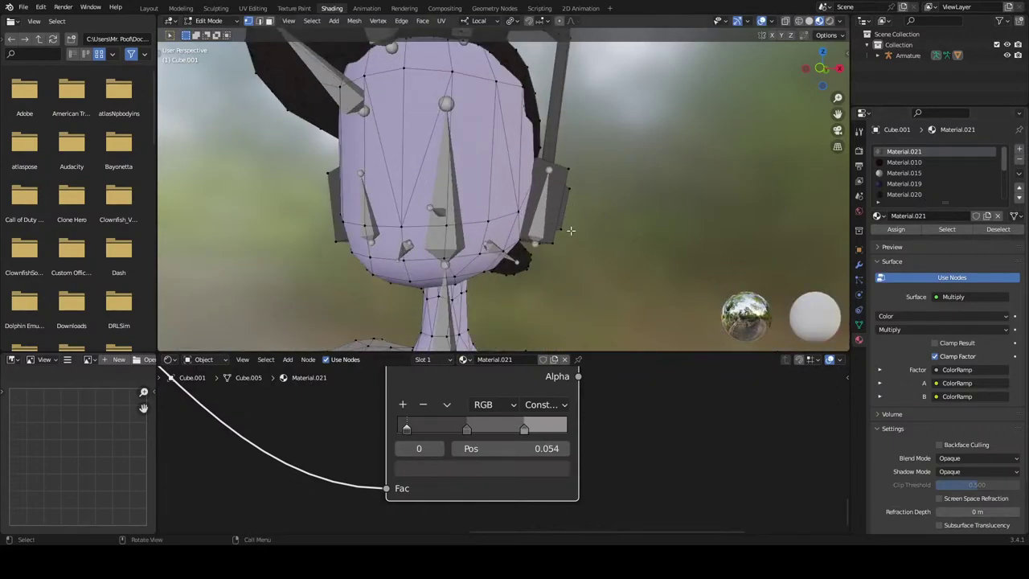
scroll(942, 183, down, 6)
scroll(942, 182, up, 6)
click(147, 8)
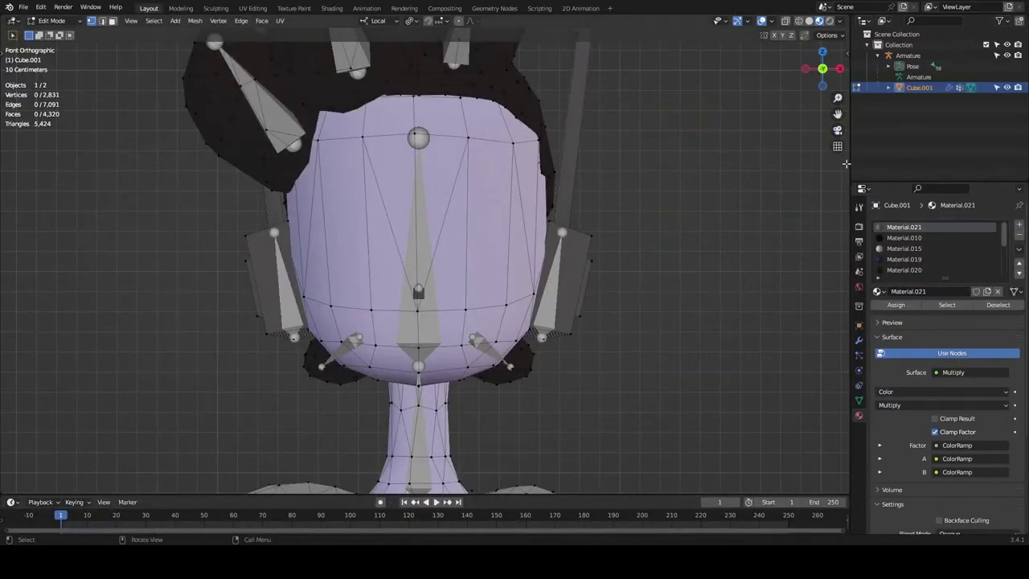
Give the headphones material a dark grey base color, a specular value of 0 and a roughness of 1.
scroll(925, 264, down, 5)
click(911, 275)
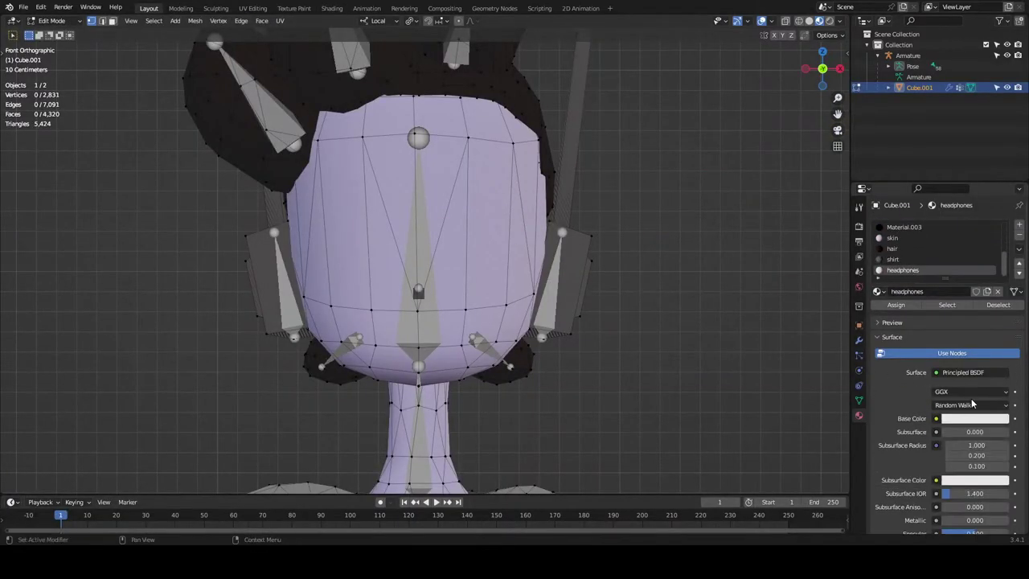
scroll(961, 537, down, 2)
drag(967, 494, 1009, 518)
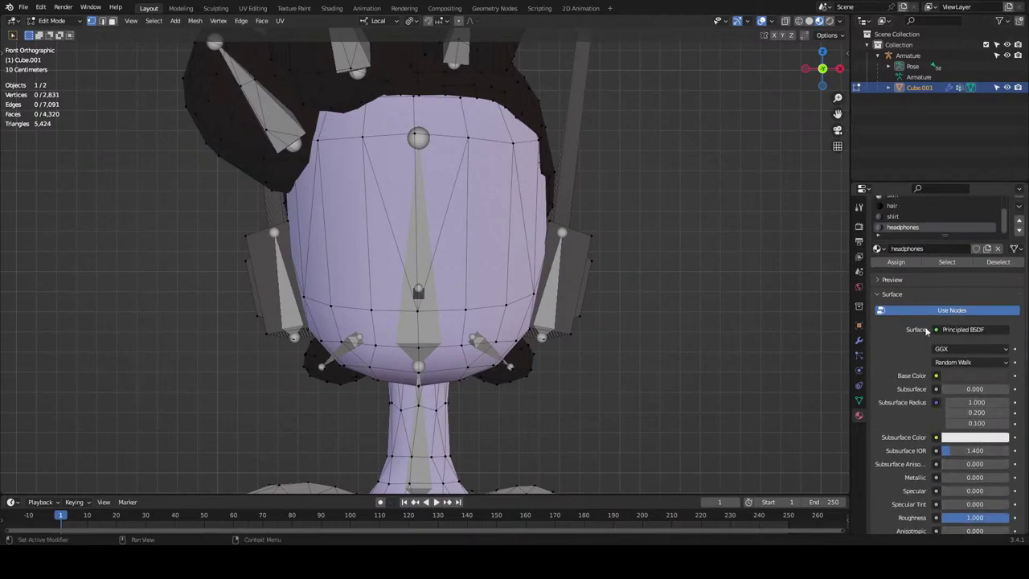
Set the roughness of the shirt, hair and skin materials to 1.
click(902, 217)
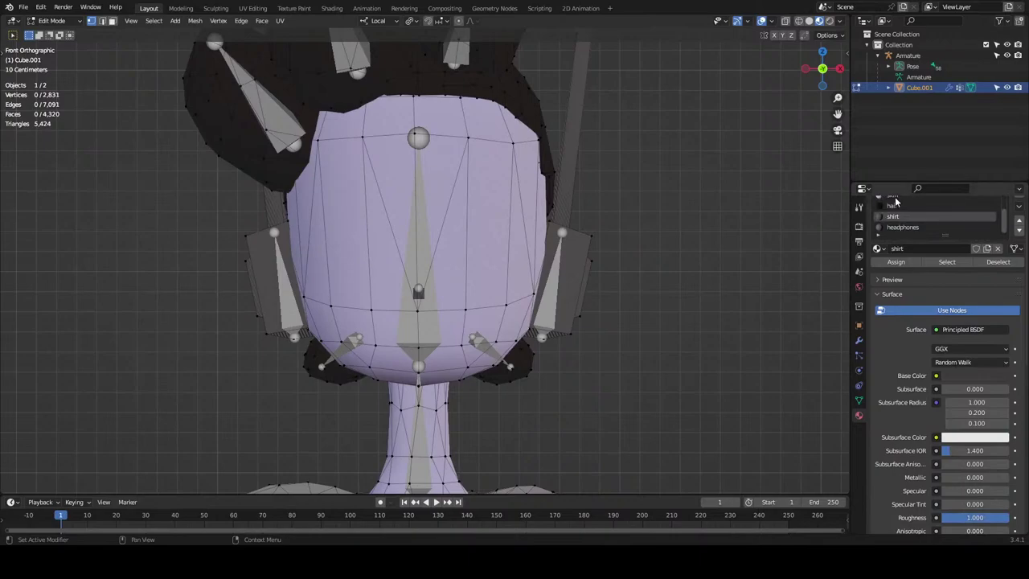
click(894, 206)
scroll(906, 209, up, 1)
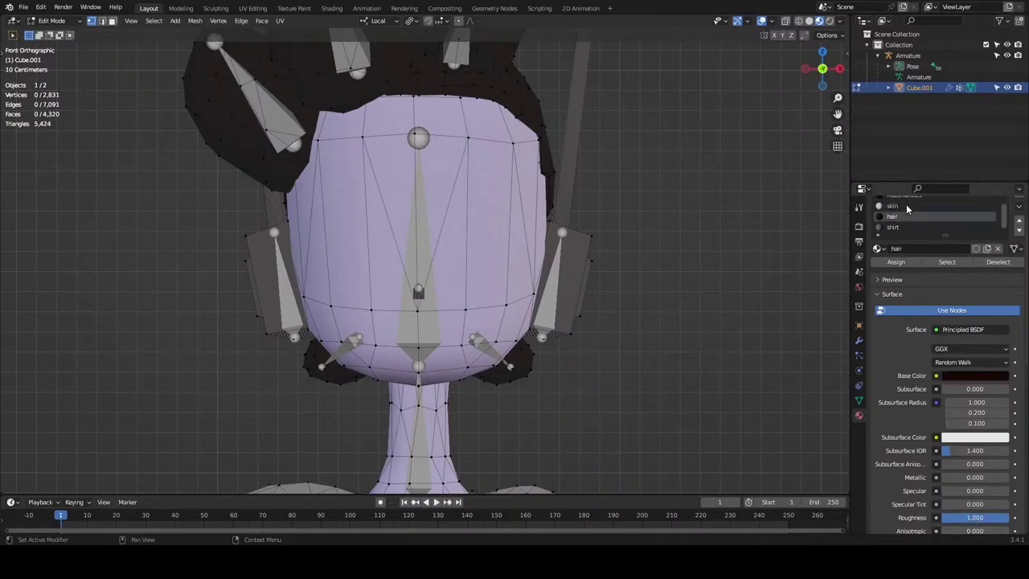
click(905, 206)
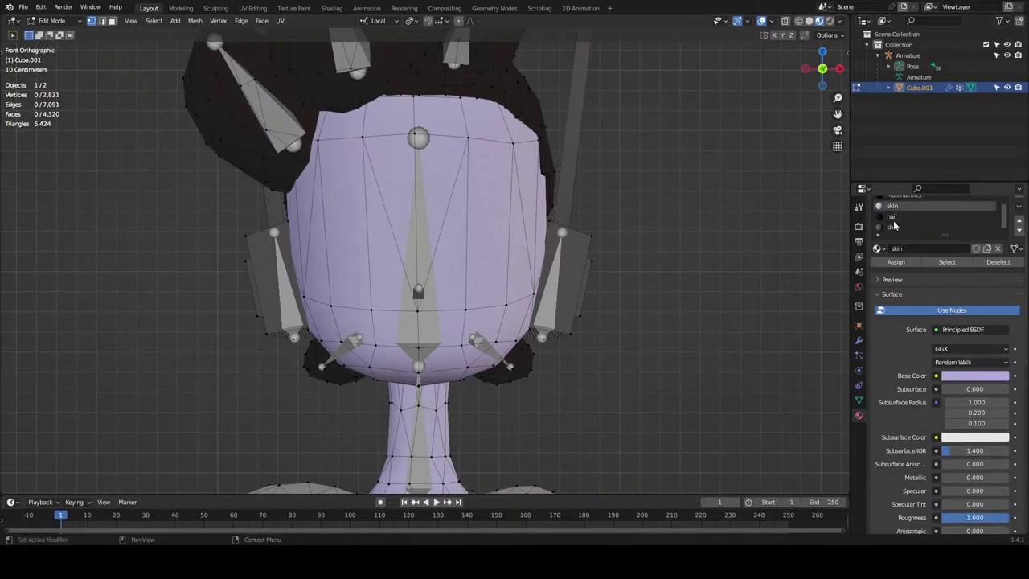
Make the headphones material slot active and save the file.
scroll(887, 221, down, 1)
click(895, 219)
click(898, 227)
key(ctrl+s)
scroll(643, 234, down, 2)
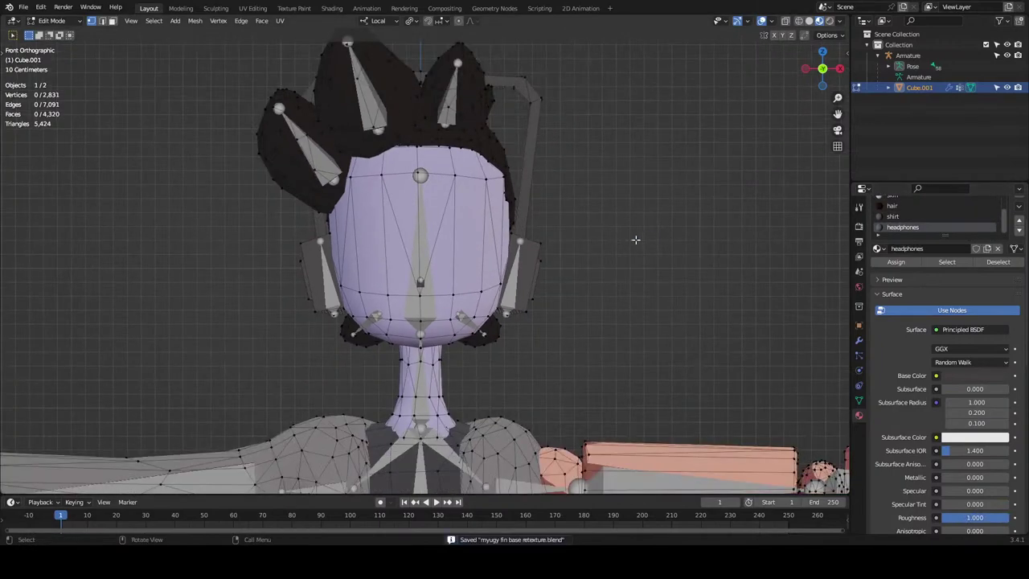
Check whether any faces use Material.021, reactivate the headphones material and return to object mode.
scroll(901, 217, down, 3)
scroll(684, 371, up, 2)
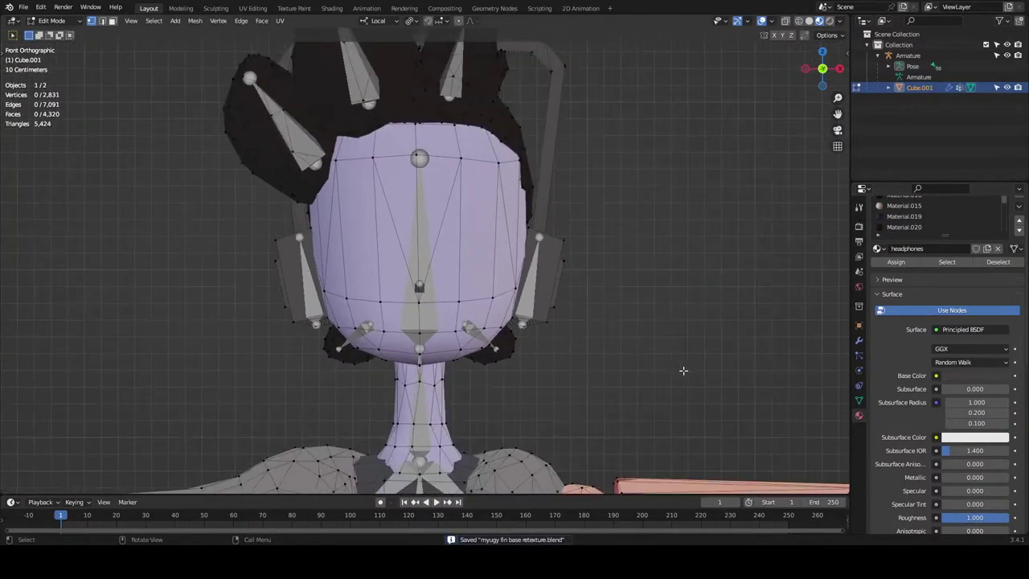
scroll(683, 370, down, 2)
scroll(932, 321, up, 2)
click(932, 226)
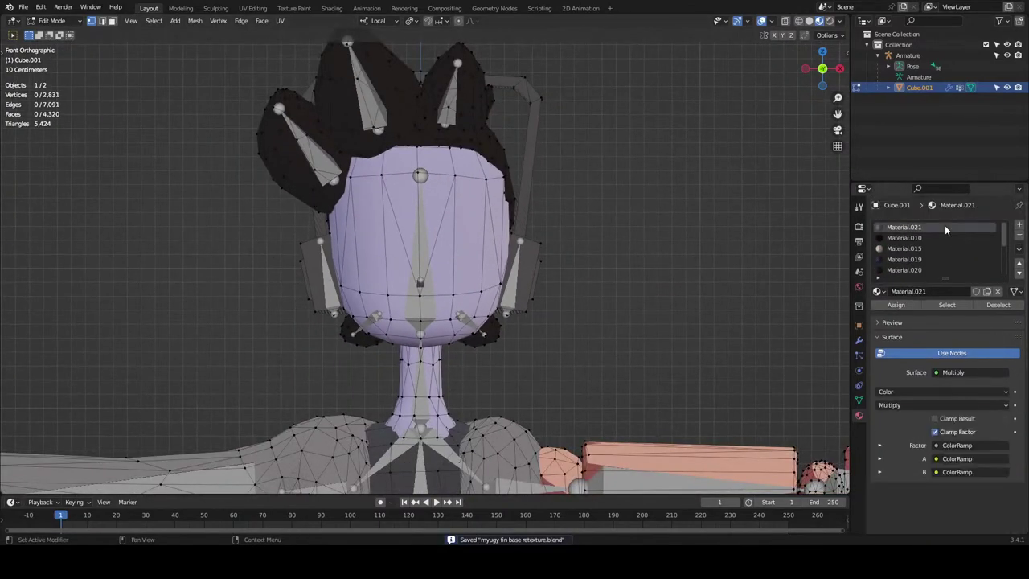
click(950, 306)
scroll(917, 256, up, 5)
click(902, 270)
key(Tab)
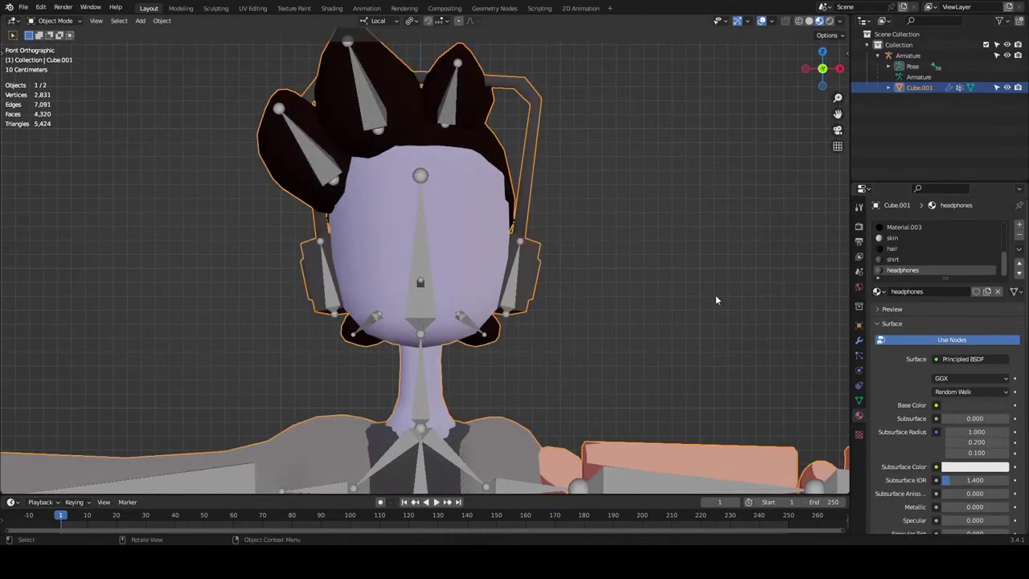
Try shading options on the character mesh while viewing the headphones from the side, and save the file.
click(716, 300)
scroll(677, 287, down, 2)
middle_drag(677, 288, 602, 298)
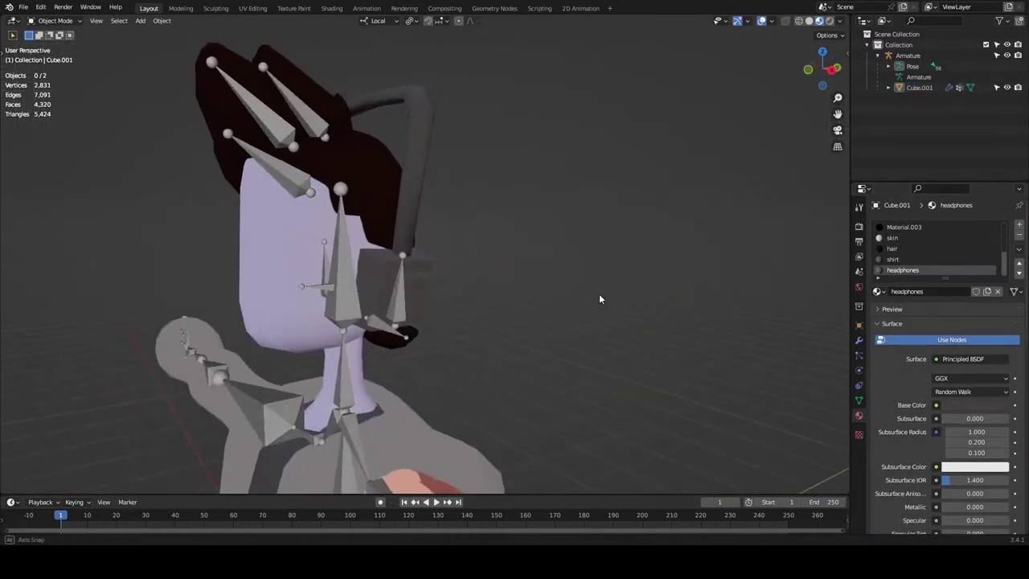
click(412, 110)
right_click(419, 113)
click(420, 113)
right_click(428, 137)
click(426, 135)
click(463, 127)
middle_drag(463, 127, 508, 127)
key(ctrl+s)
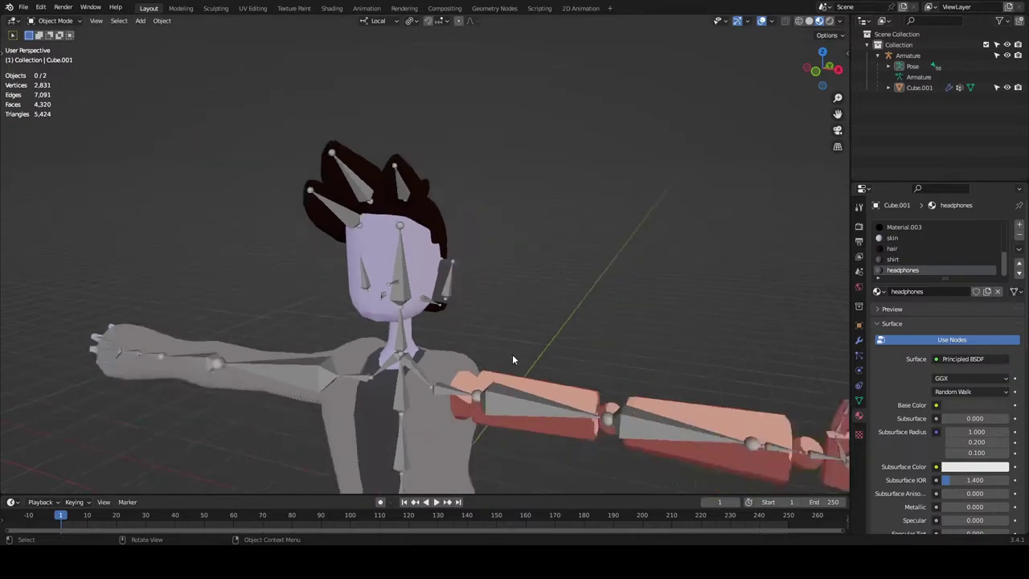
Try rotating the LBackhair bone freely in pose mode, cancel the rotation and leave pose mode.
middle_drag(512, 354, 418, 259)
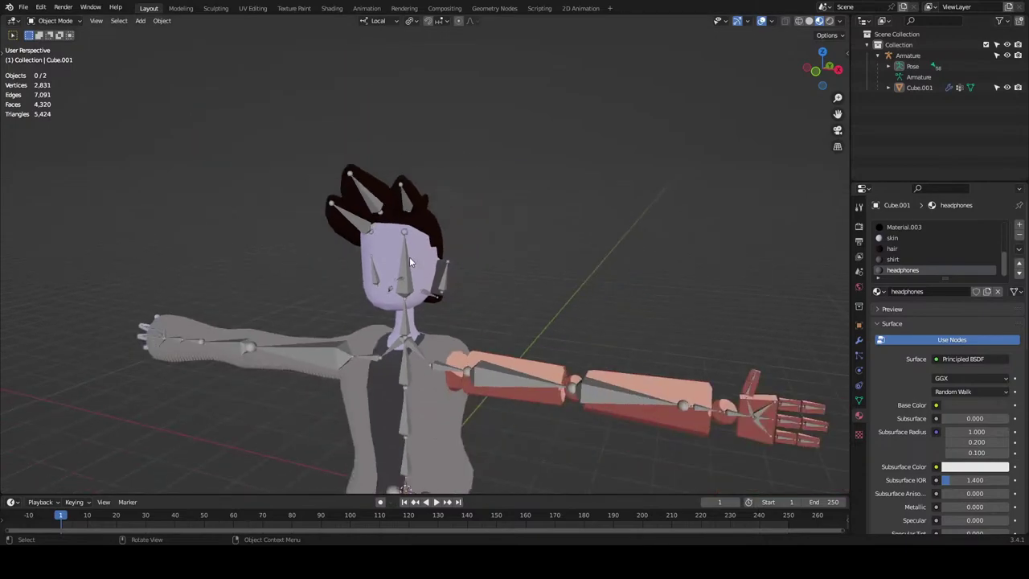
click(418, 260)
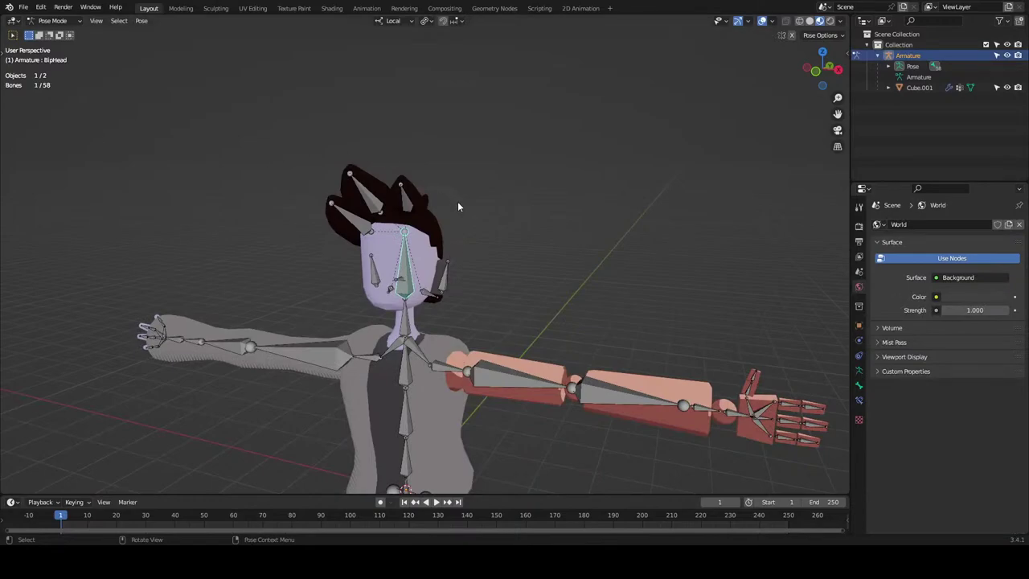
scroll(394, 195, up, 2)
middle_drag(428, 260, 455, 237)
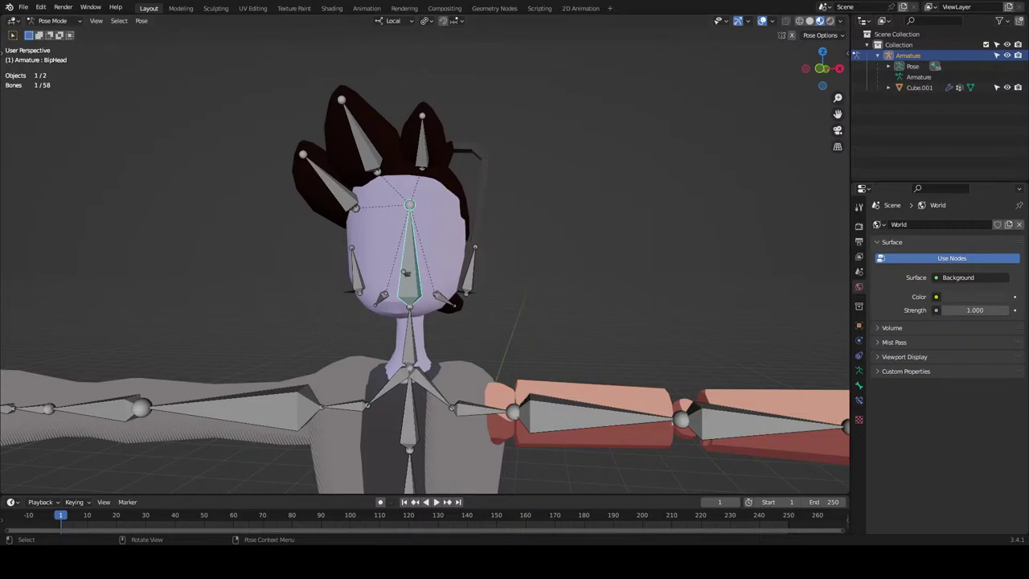
scroll(498, 327, up, 2)
shift+middle_drag(475, 318, 492, 299)
click(442, 295)
key(r)
key(r)
right_click(388, 311)
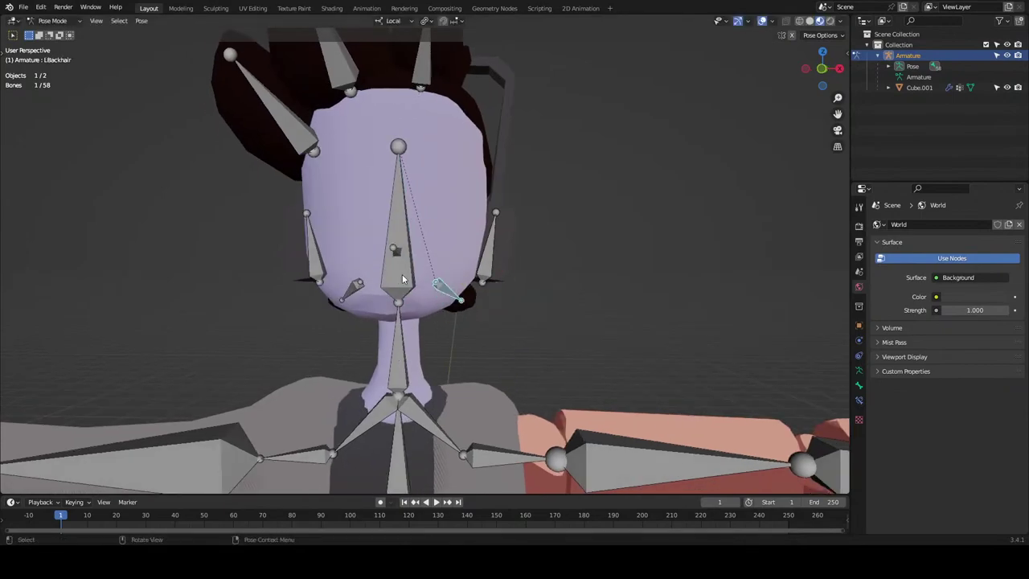
click(398, 279)
middle_drag(400, 277, 411, 245)
scroll(406, 243, up, 2)
key(ctrl+Tab)
Compare the shading options on the character mesh and finish with Shade Smooth.
click(341, 142)
right_click(342, 142)
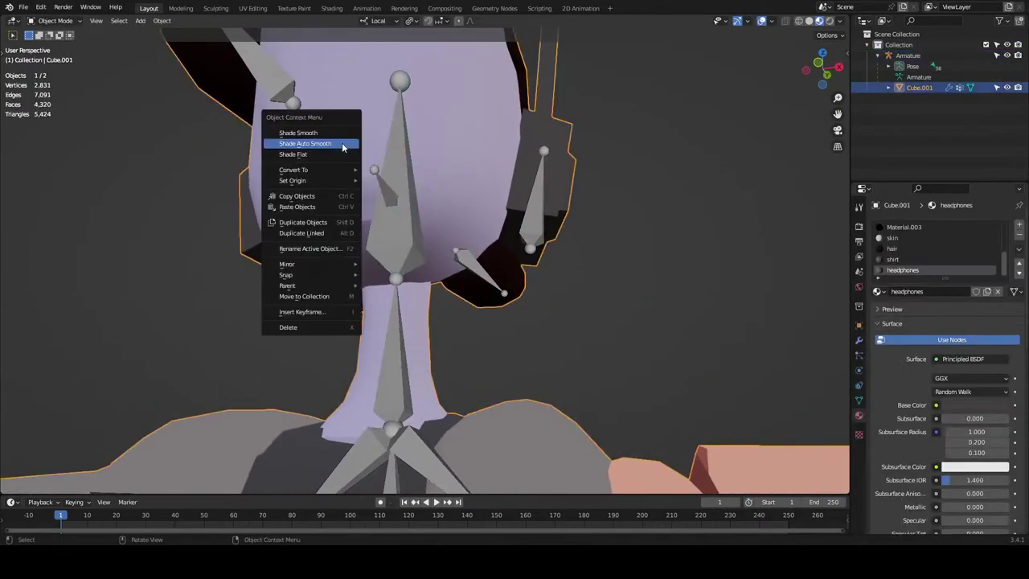
click(339, 138)
scroll(533, 236, down, 3)
right_click(376, 188)
click(377, 186)
middle_drag(370, 192, 504, 234)
right_click(357, 187)
click(352, 184)
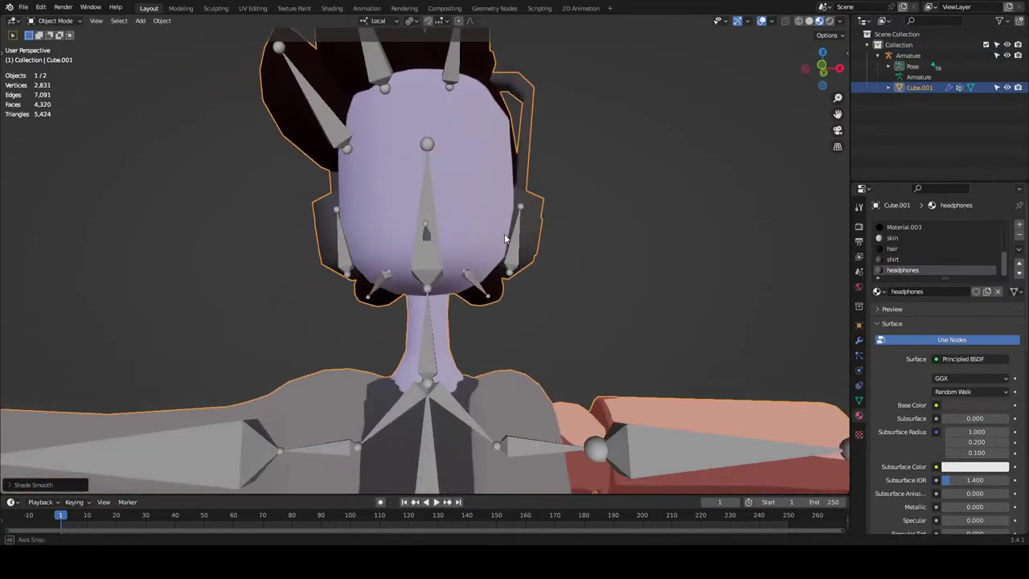
Examine the smooth shading on the character's head, torso and arms from different angles and distances.
scroll(504, 234, down, 3)
scroll(536, 298, up, 3)
middle_drag(537, 298, 536, 263)
scroll(536, 263, down, 2)
scroll(549, 379, up, 1)
shift+middle_drag(573, 384, 498, 261)
scroll(471, 256, up, 4)
scroll(497, 266, down, 5)
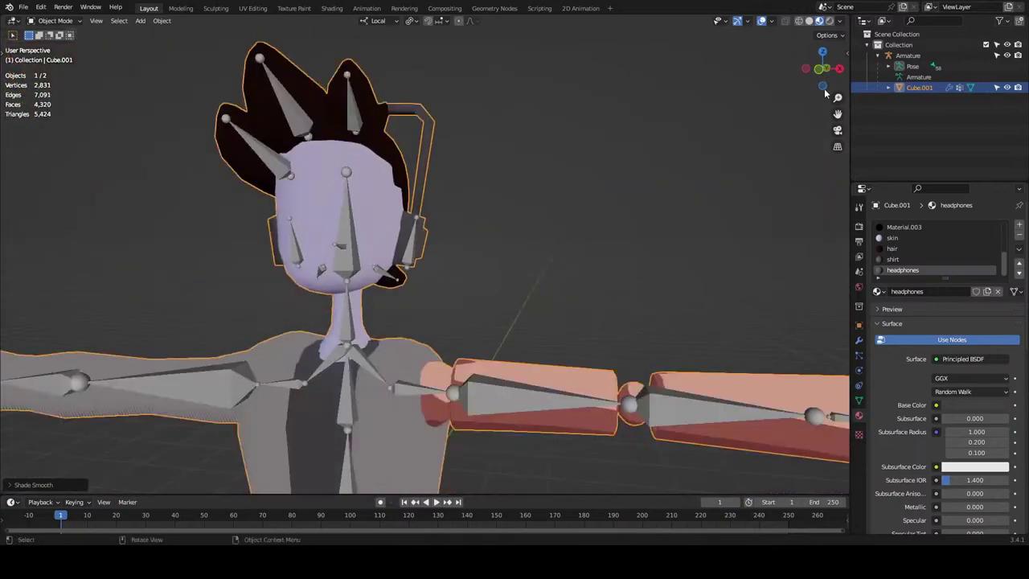
Switch to the front view and remove the Material.021 slot from the character mesh.
click(824, 88)
scroll(616, 275, up, 4)
scroll(906, 245, up, 2)
scroll(906, 245, up, 4)
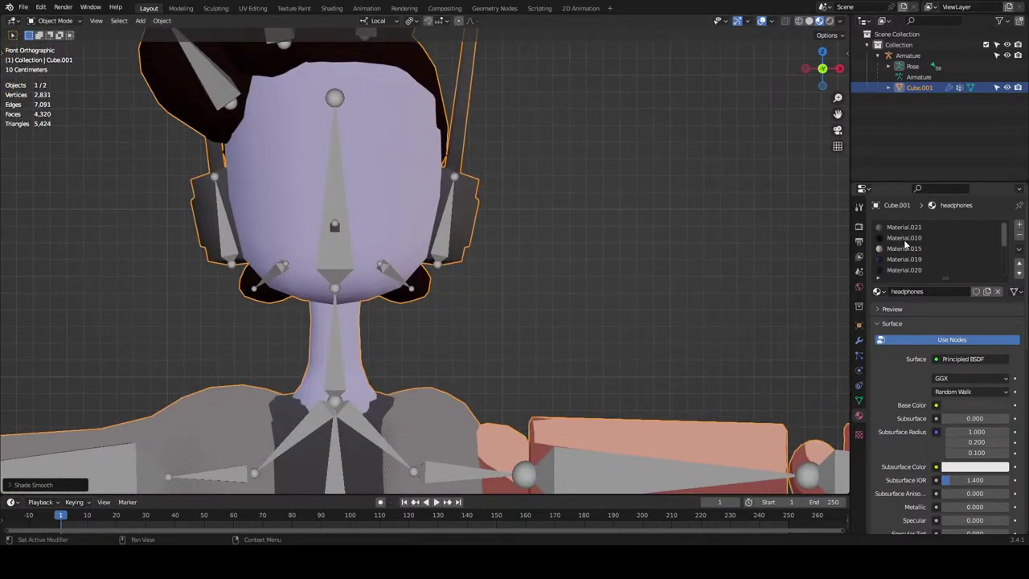
click(954, 235)
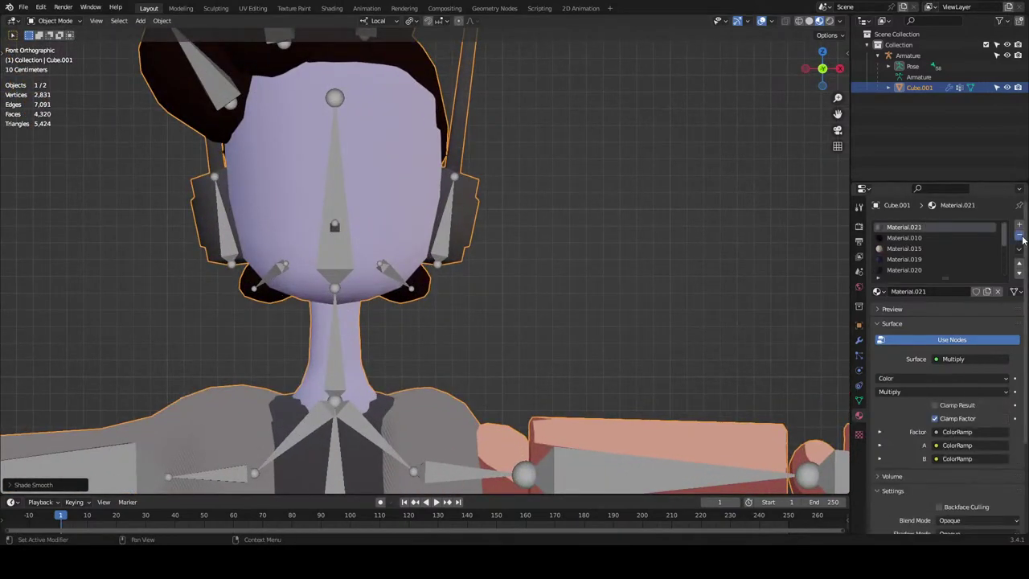
scroll(603, 246, down, 2)
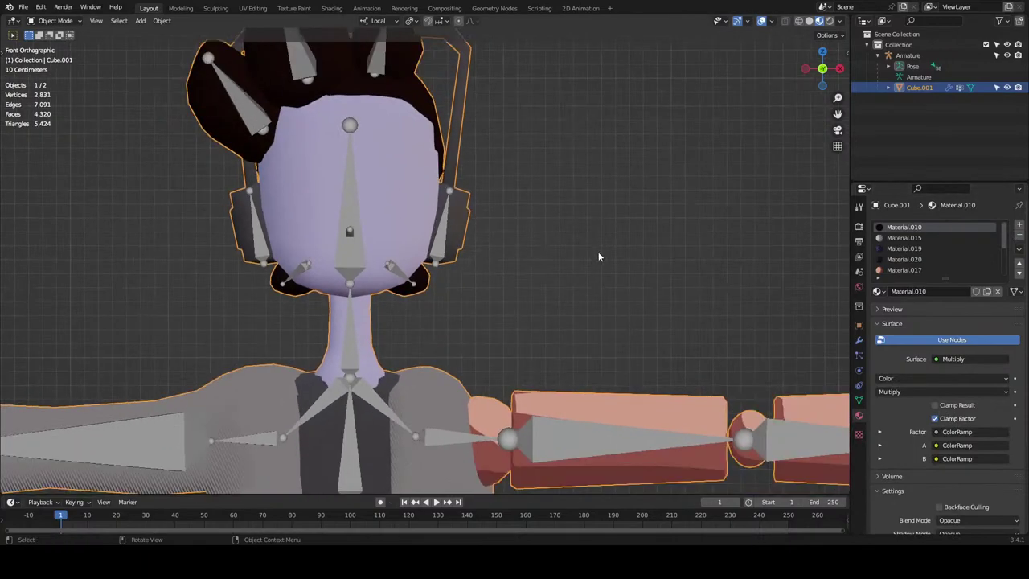
Check in edit mode whether any faces use Material.010 and remove its slot in object mode.
key(Tab)
scroll(544, 251, down, 2)
click(544, 252)
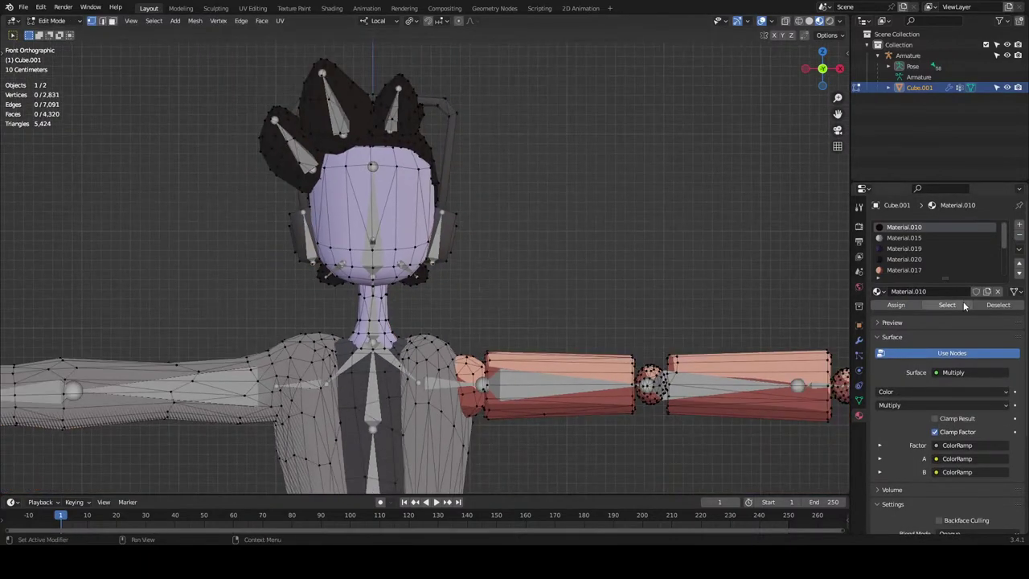
scroll(634, 285, down, 10)
shift+middle_drag(527, 363, 572, 481)
scroll(524, 261, up, 6)
click(951, 305)
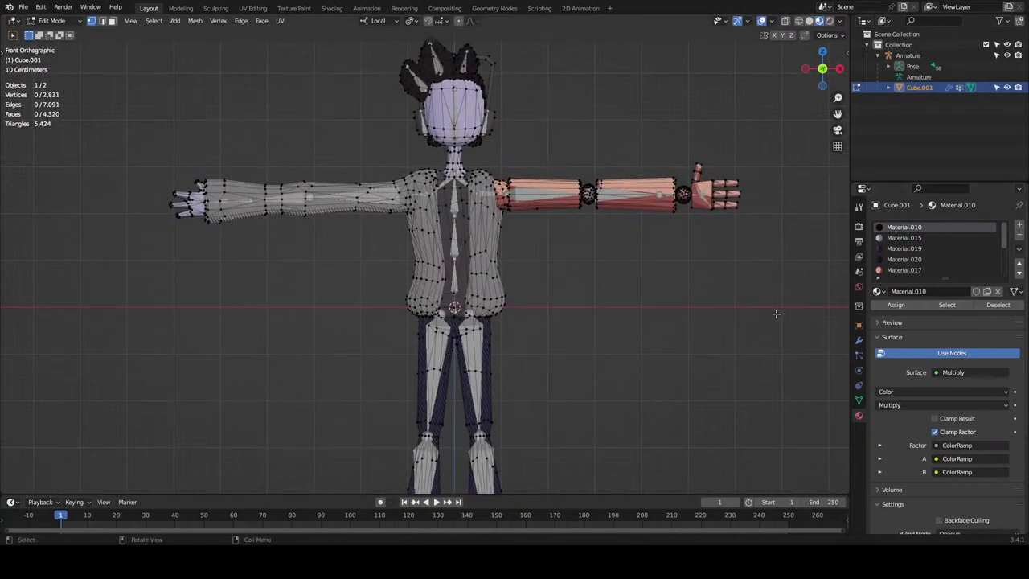
scroll(912, 262, down, 5)
scroll(913, 260, up, 5)
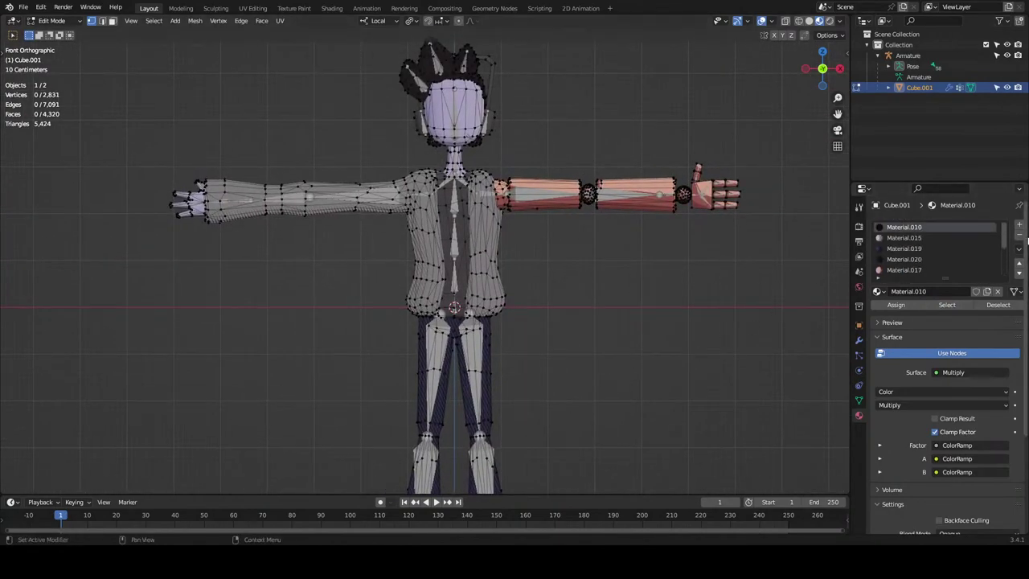
key(Tab)
click(1018, 236)
Select the faces assigned to Material.015 in edit mode to see which part of the character uses it.
key(Tab)
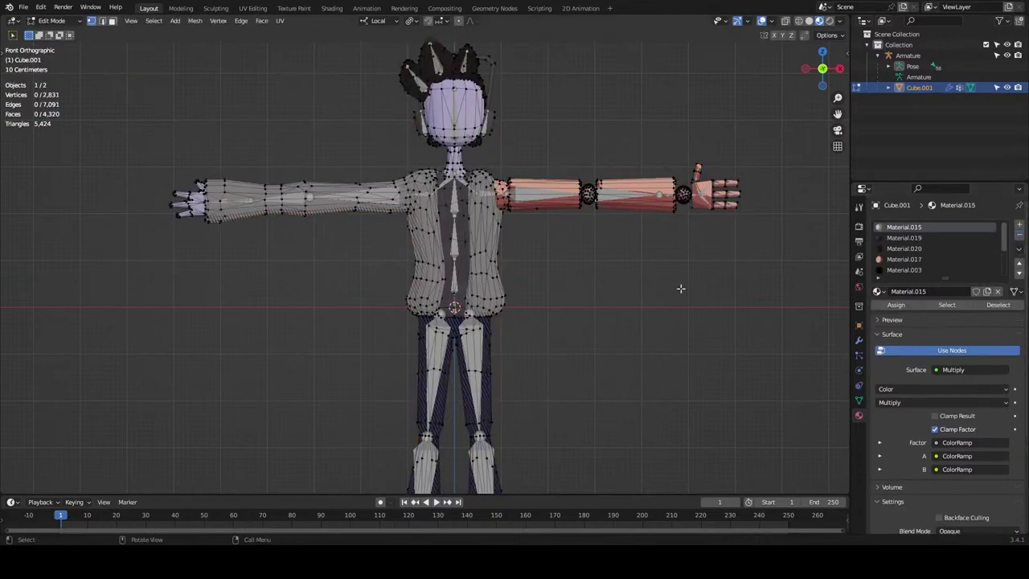
click(945, 305)
key(alt+a)
click(949, 309)
scroll(624, 313, up, 3)
scroll(624, 312, down, 3)
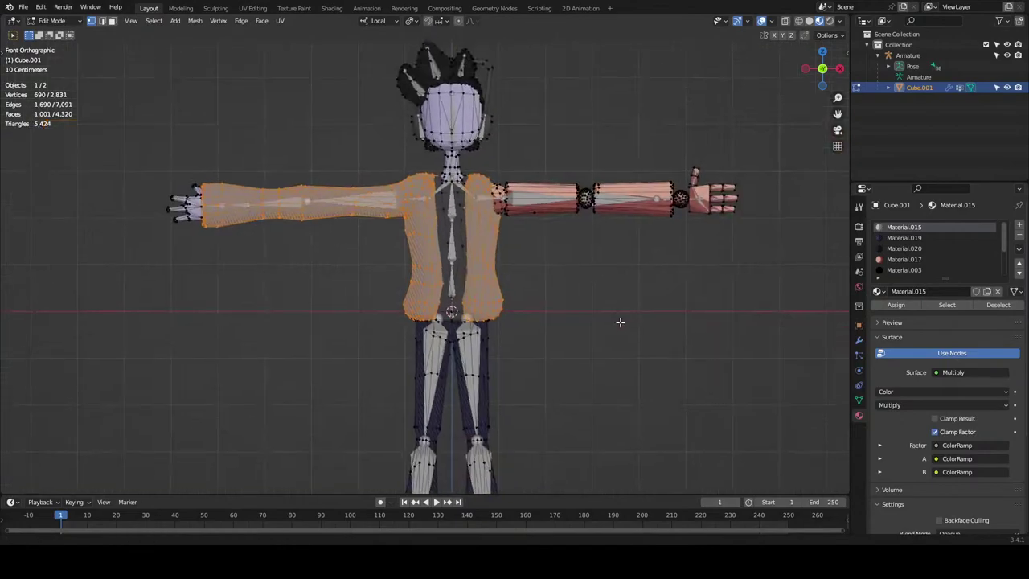
scroll(595, 359, up, 3)
key(Tab)
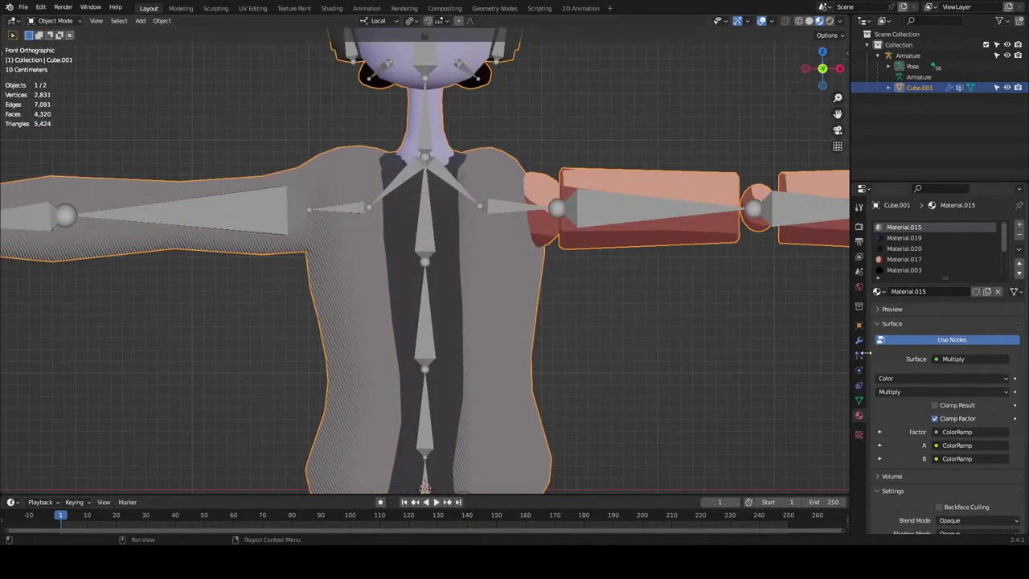
Add a new material slot after headphones, create a material in it and name it jacket.
scroll(942, 247, down, 4)
click(908, 270)
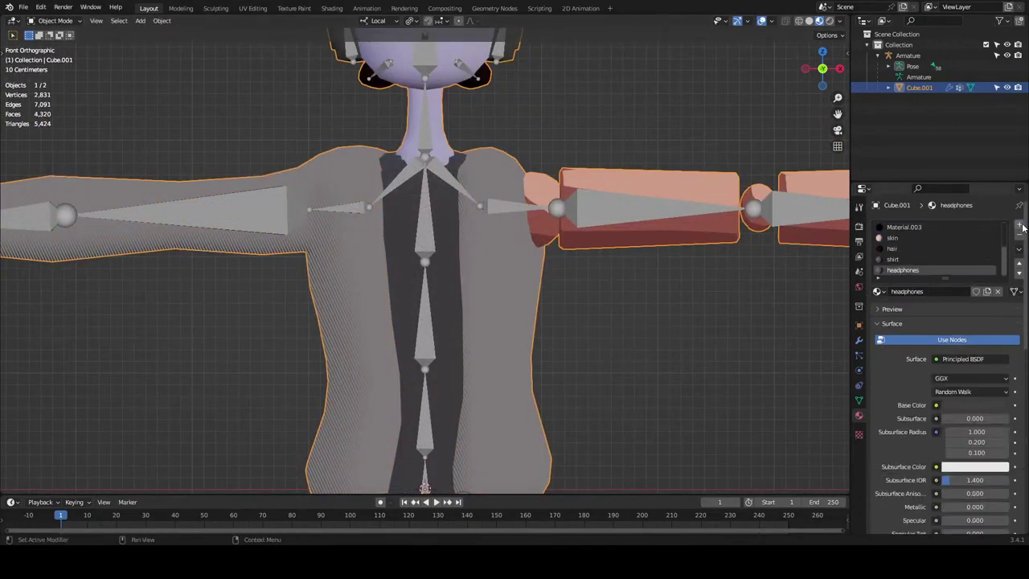
click(1019, 226)
click(917, 290)
double_click(904, 270)
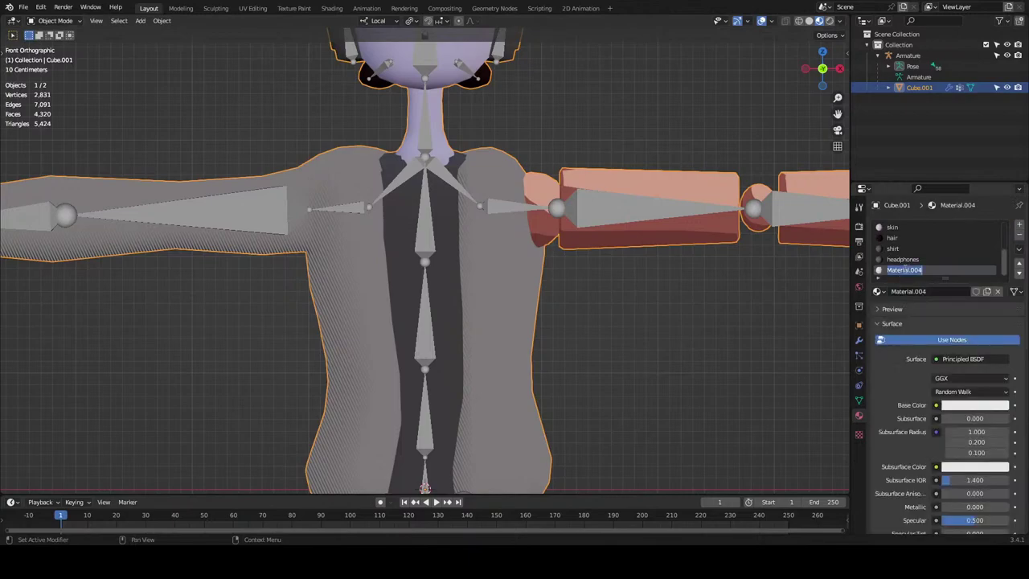
text(jacket)
key(Return)
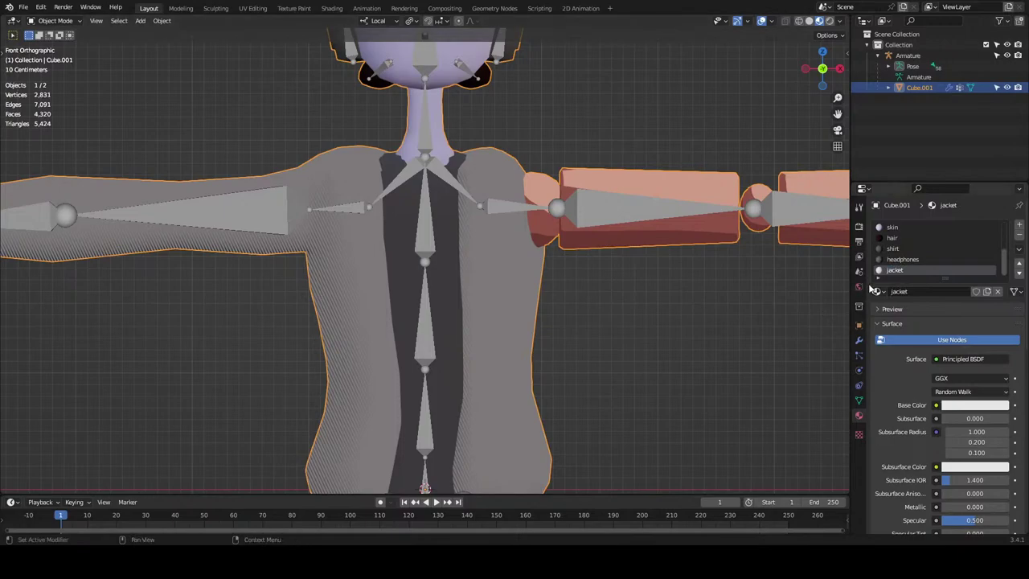
Sample the character's grey jacket as the jacket material's base color, with specular 0 and roughness 1.
click(975, 406)
click(997, 358)
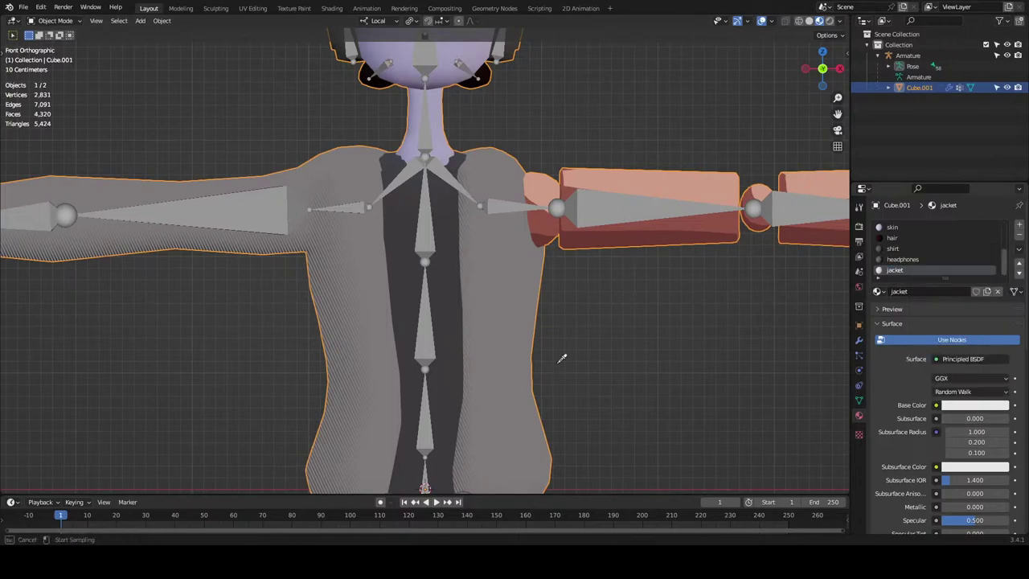
click(509, 299)
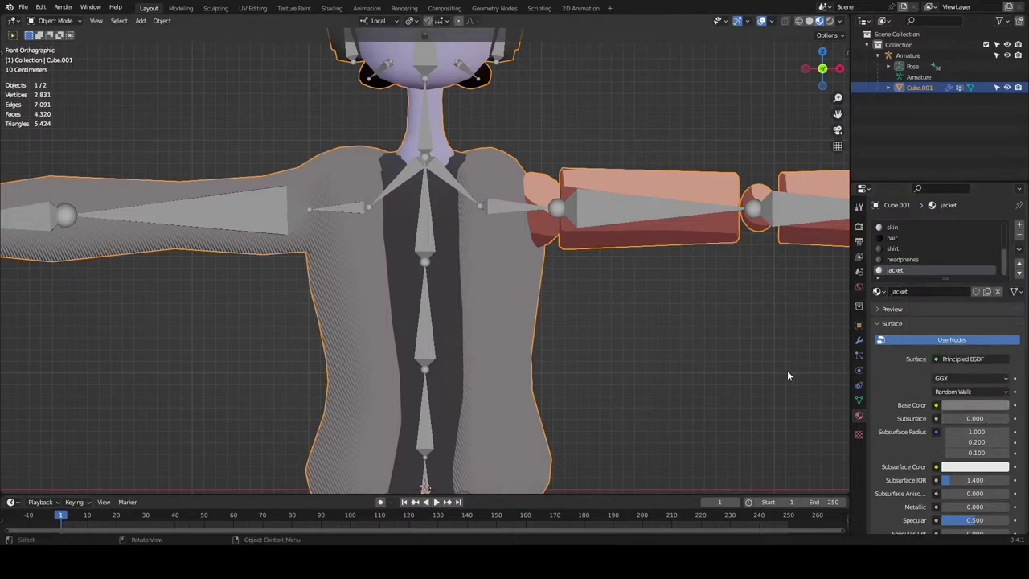
scroll(980, 378, down, 4)
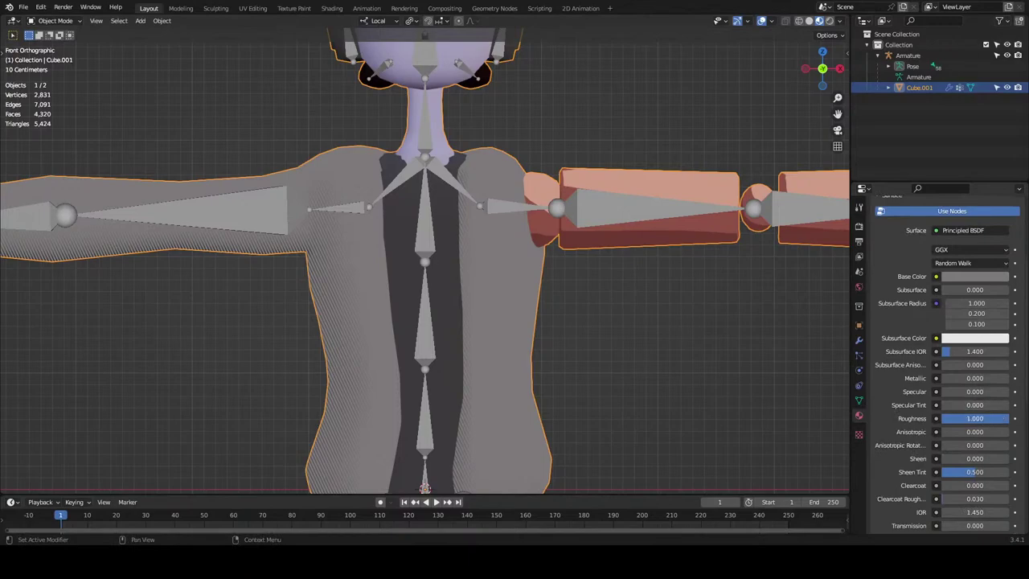
scroll(933, 321, up, 4)
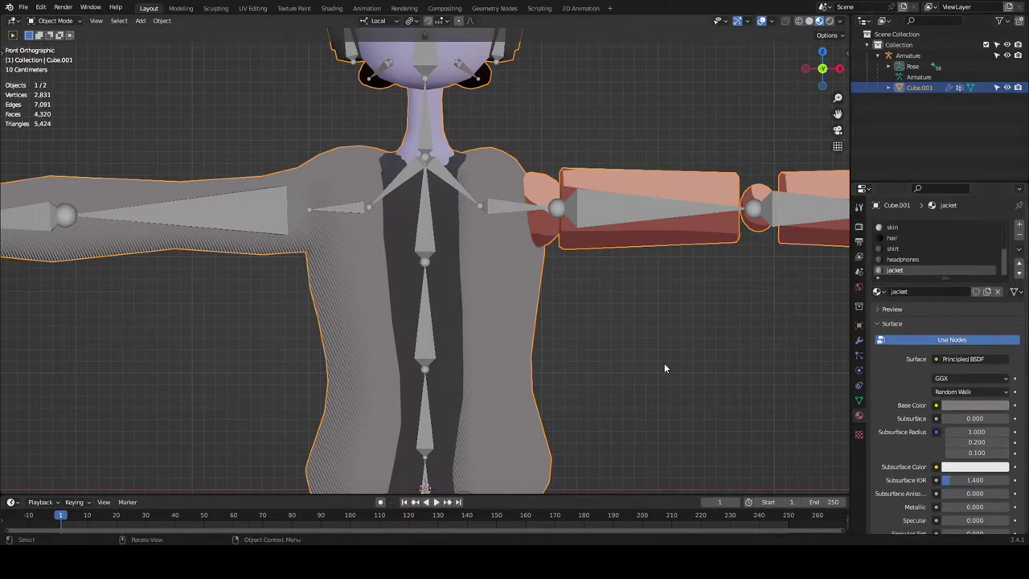
Select all faces using Material.015, assign the jacket material to them and return to object mode.
scroll(910, 263, up, 3)
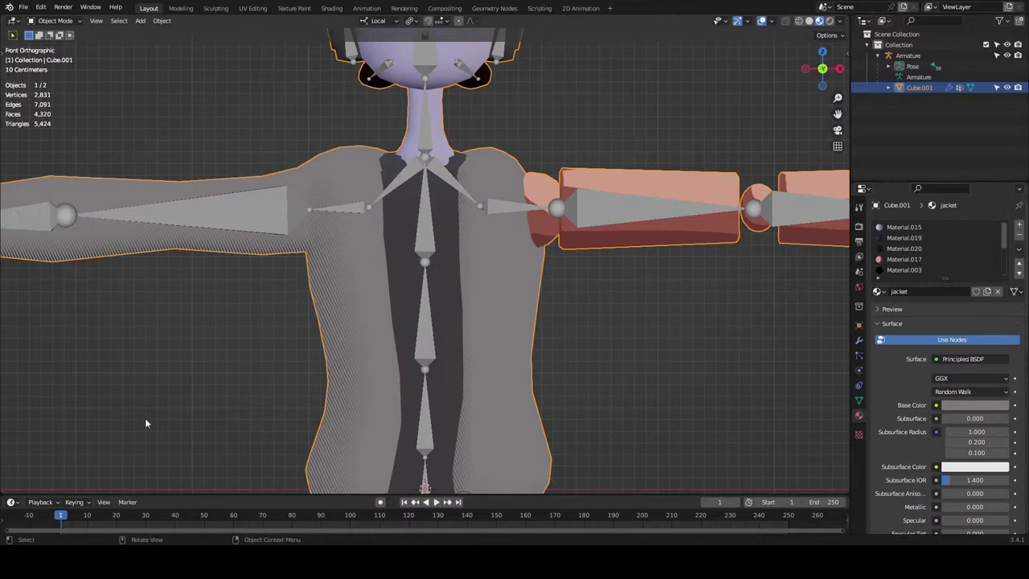
click(907, 228)
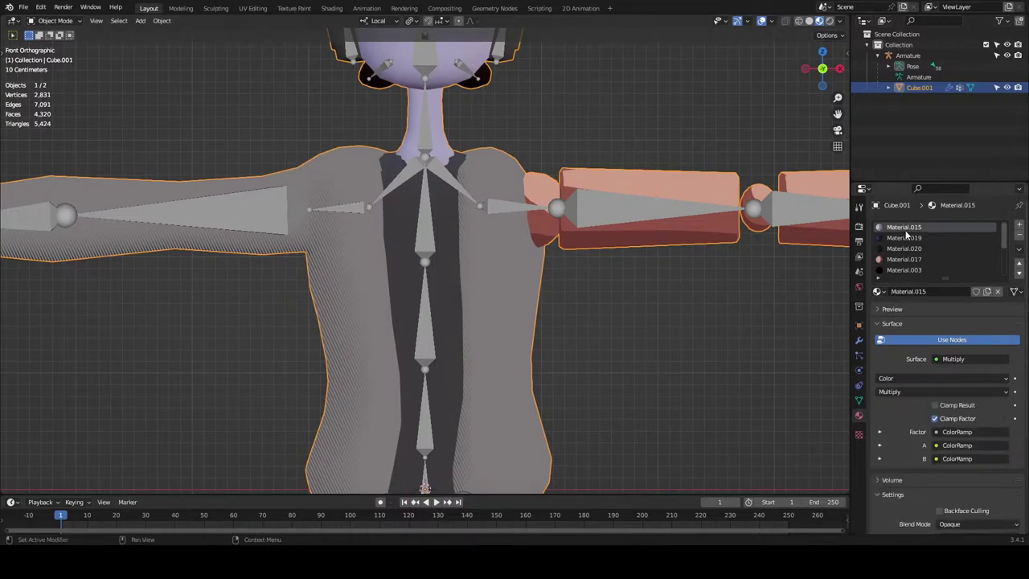
click(598, 381)
key(Tab)
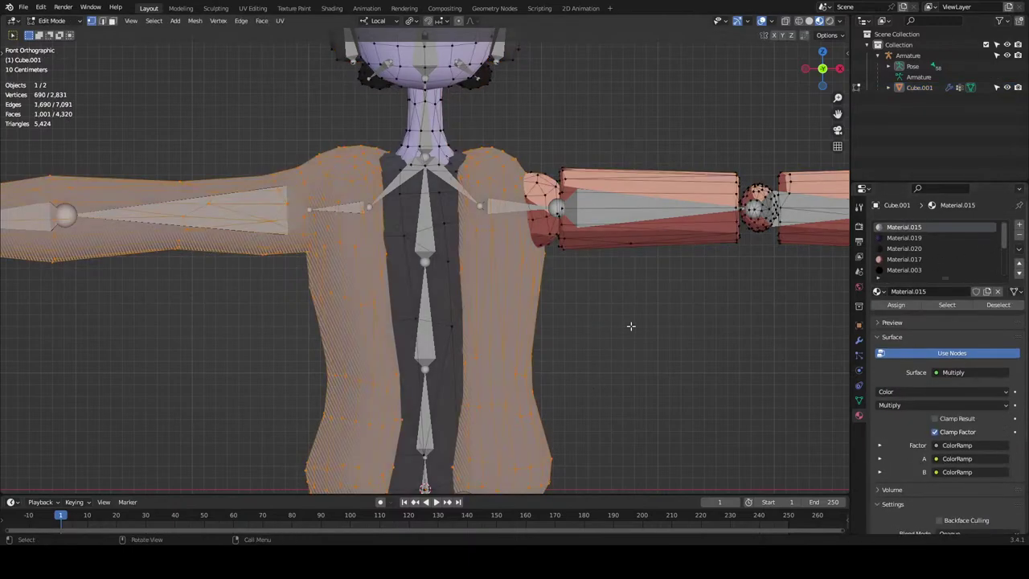
key(alt+a)
click(947, 305)
scroll(940, 256, down, 5)
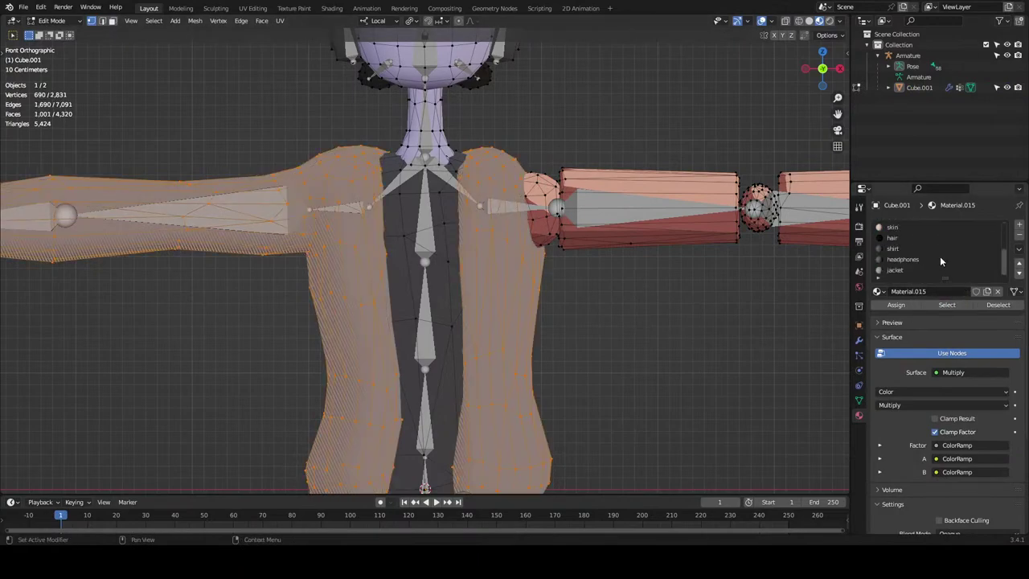
click(904, 270)
click(894, 306)
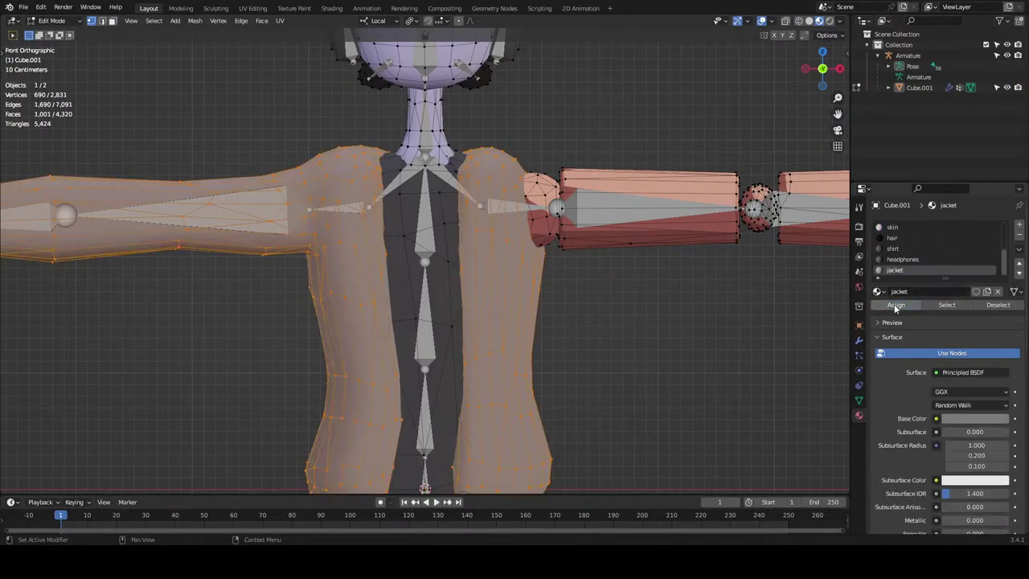
key(Tab)
click(515, 329)
scroll(962, 436, down, 3)
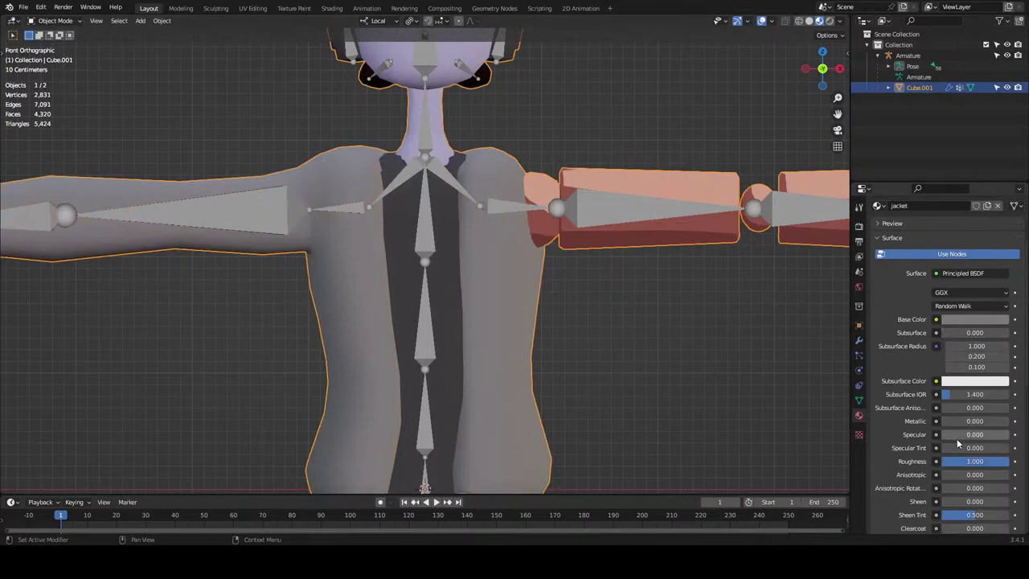
Examine the character's jacket from the front and at an angle, ending at the head.
scroll(928, 271, up, 5)
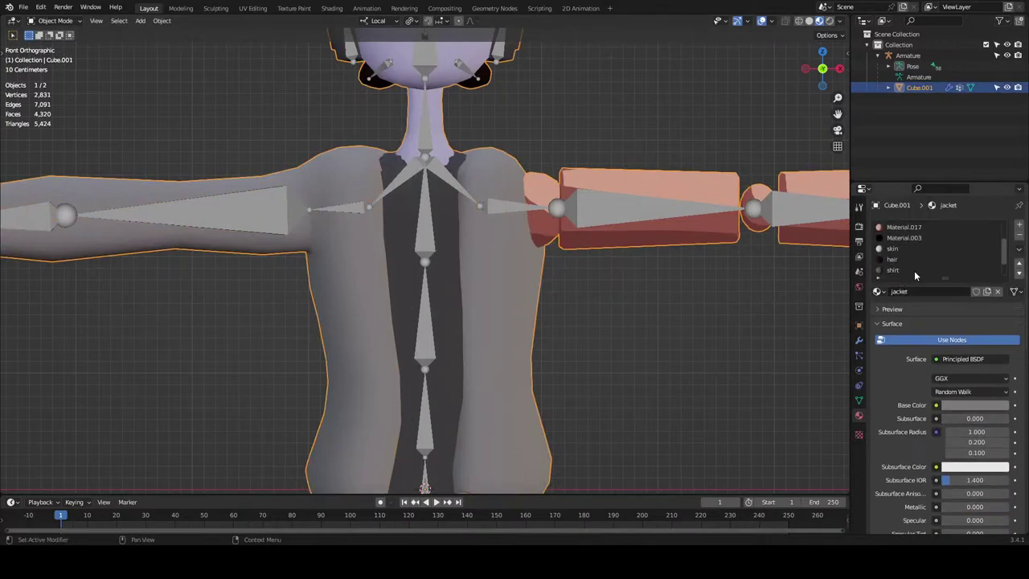
scroll(914, 275, down, 2)
click(643, 375)
scroll(591, 367, down, 3)
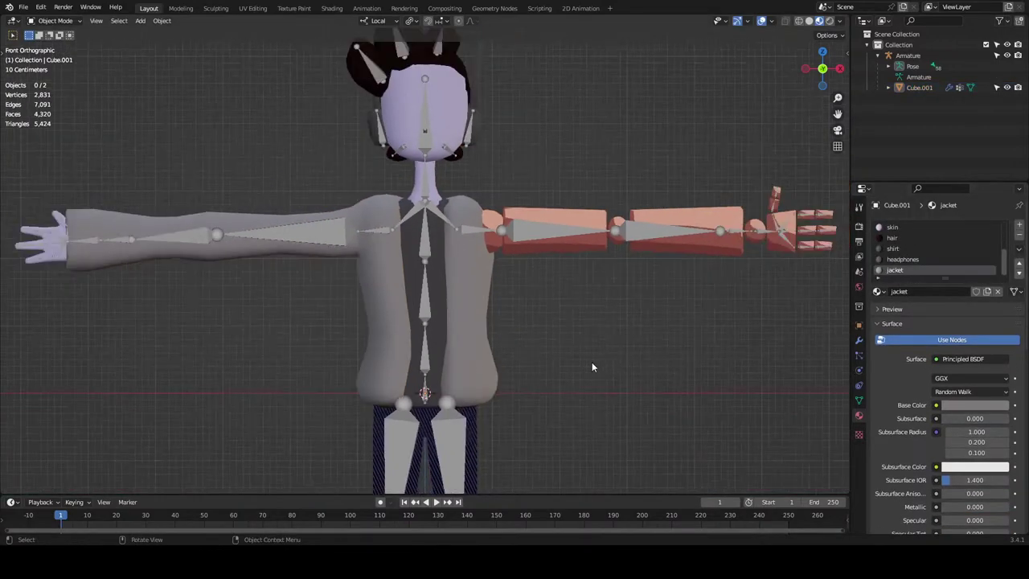
scroll(591, 366, up, 1)
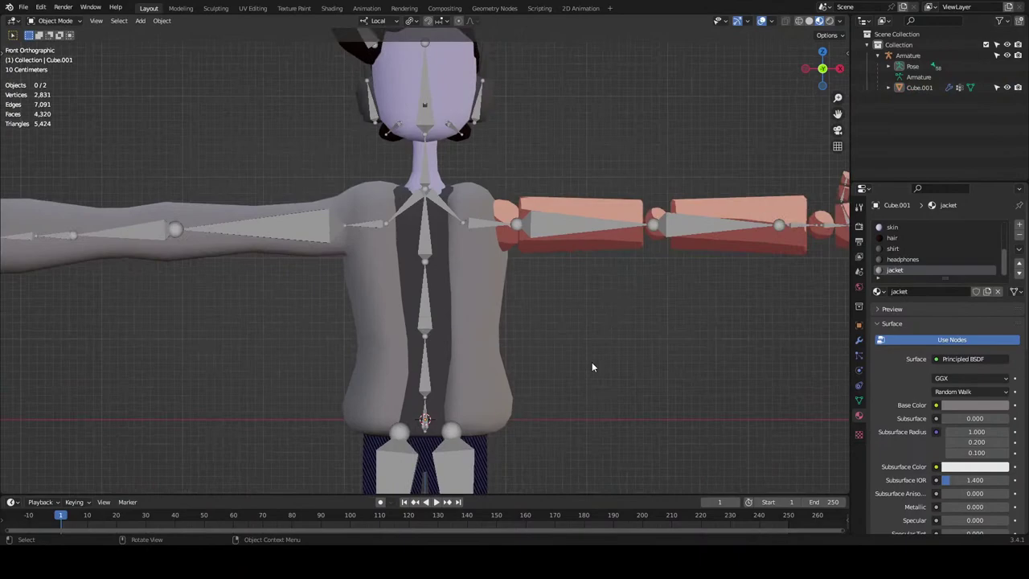
scroll(592, 367, down, 1)
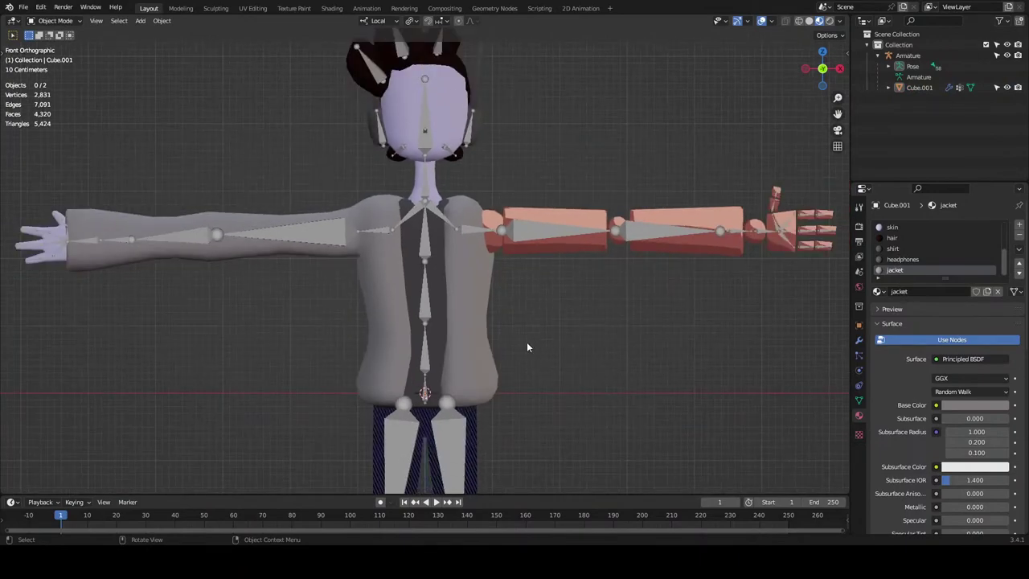
mouse_move(474, 388)
middle_down()
mouse_move(521, 356)
mouse_move(592, 372)
mouse_move(694, 361)
mouse_move(553, 339)
mouse_move(465, 376)
middle_up()
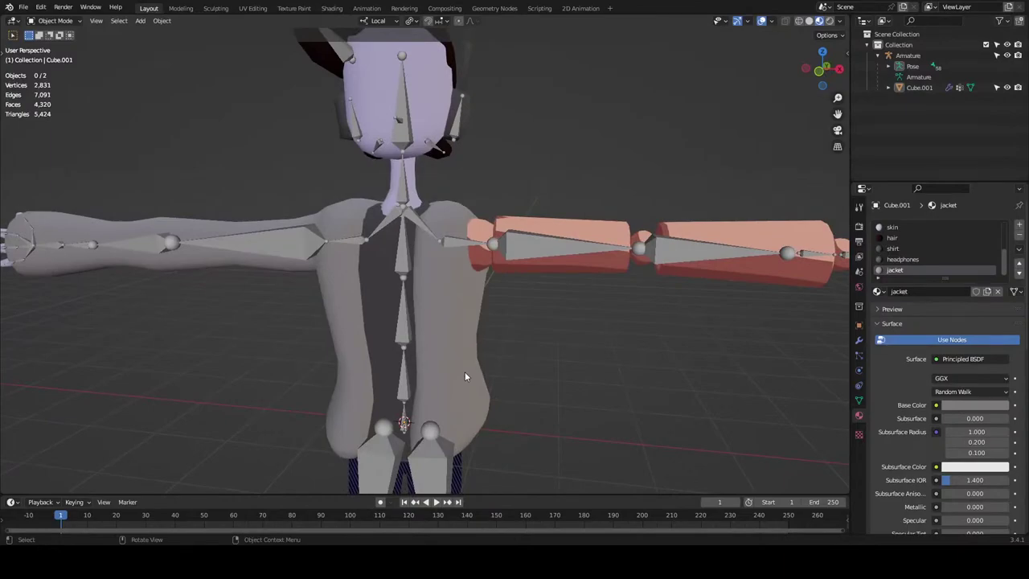
scroll(465, 371, down, 4)
middle_drag(508, 265, 465, 250)
shift+middle_drag(376, 153, 496, 271)
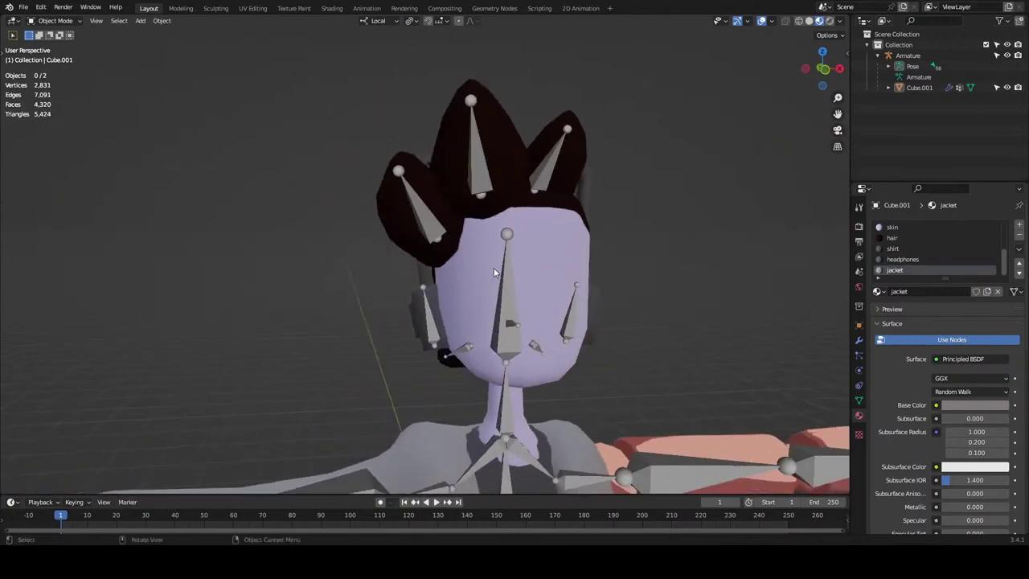
Remove the Material.015 slot from the character's material list.
scroll(900, 235, up, 5)
click(903, 228)
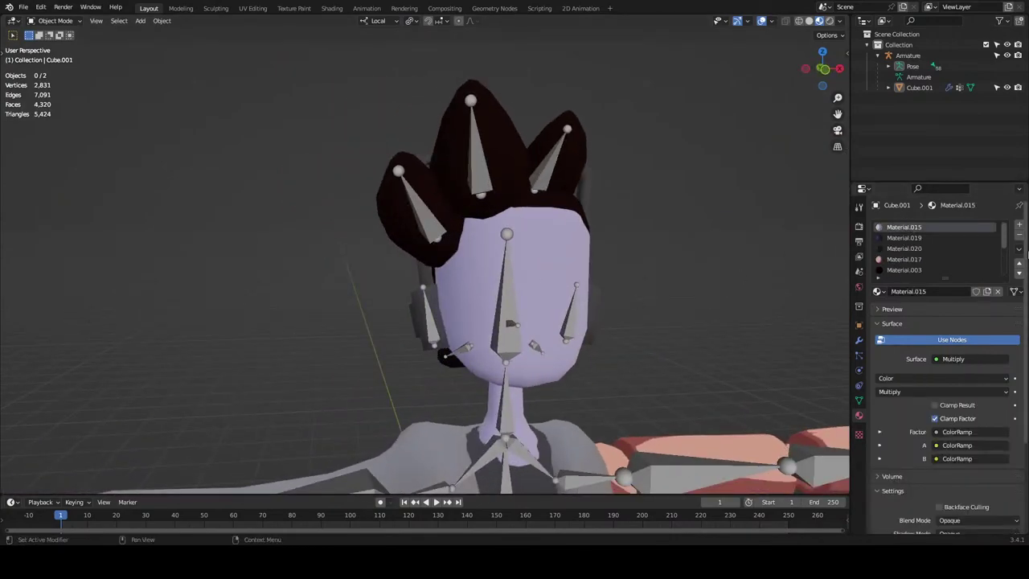
click(1019, 236)
Select the character mesh and view the whole figure from behind and from the front.
scroll(732, 352, down, 4)
middle_drag(732, 352, 592, 252)
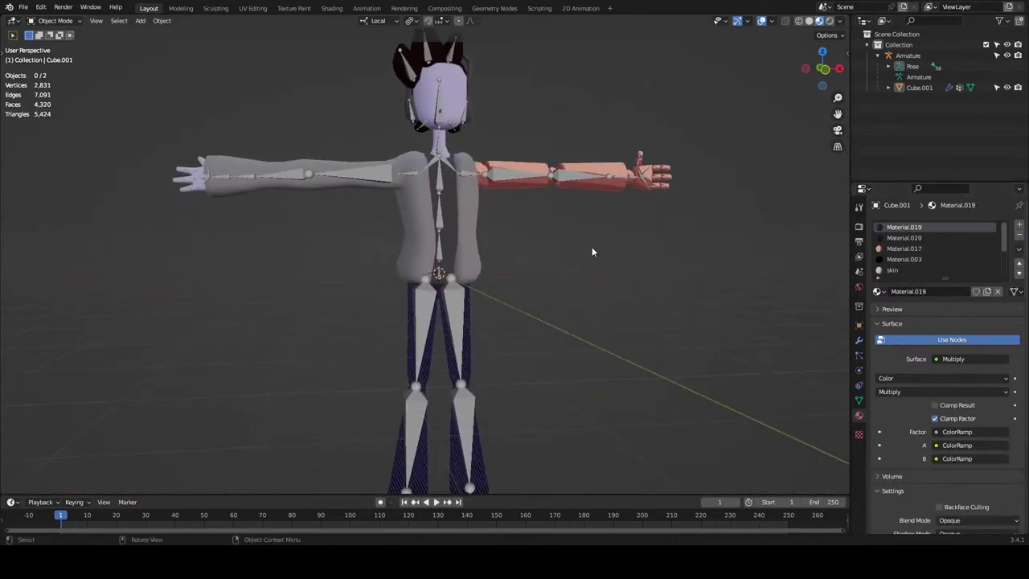
scroll(592, 252, up, 3)
click(448, 345)
middle_drag(479, 325, 466, 303)
scroll(478, 257, down, 4)
scroll(466, 303, up, 3)
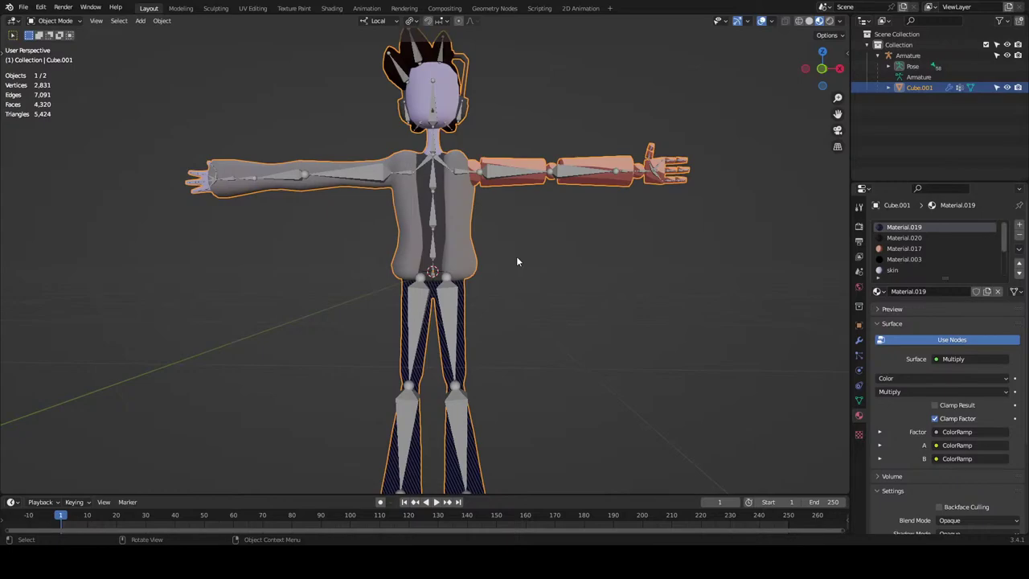
click(824, 71)
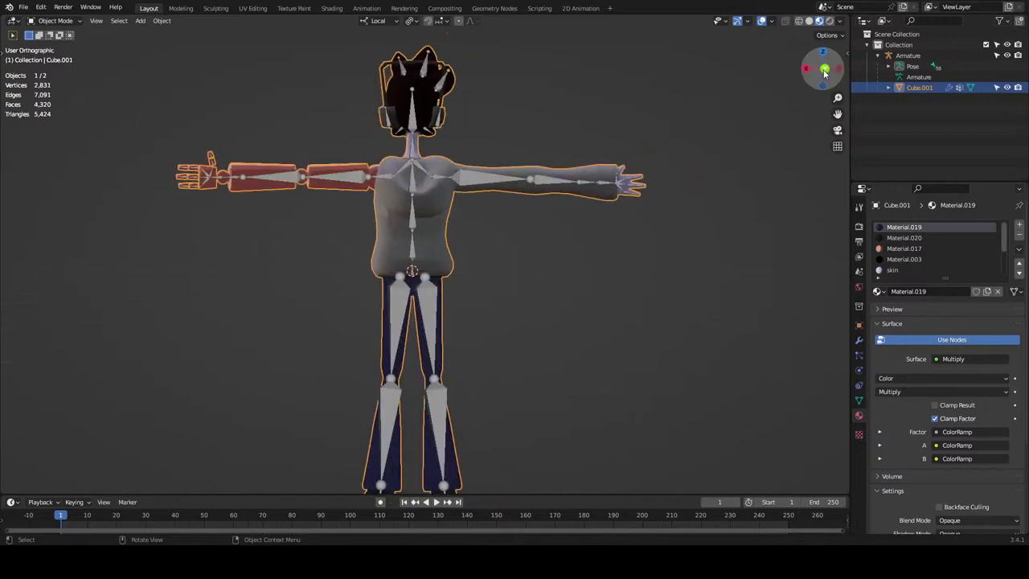
click(824, 70)
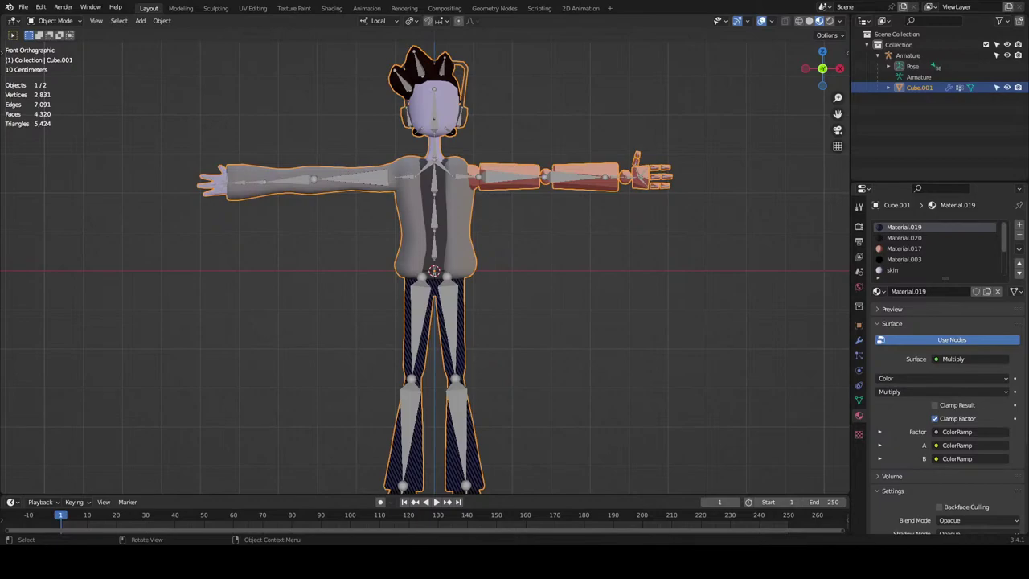
Examine the character's head, neck and shoulders up close from several angles.
scroll(434, 241, up, 7)
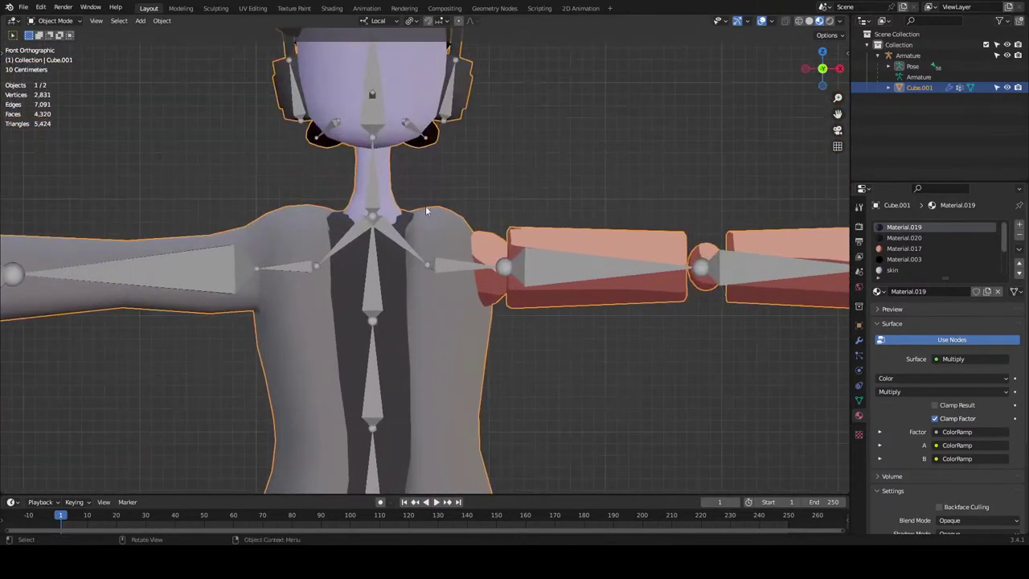
right_click(476, 203)
shift+middle_drag(448, 100, 430, 236)
key(Escape)
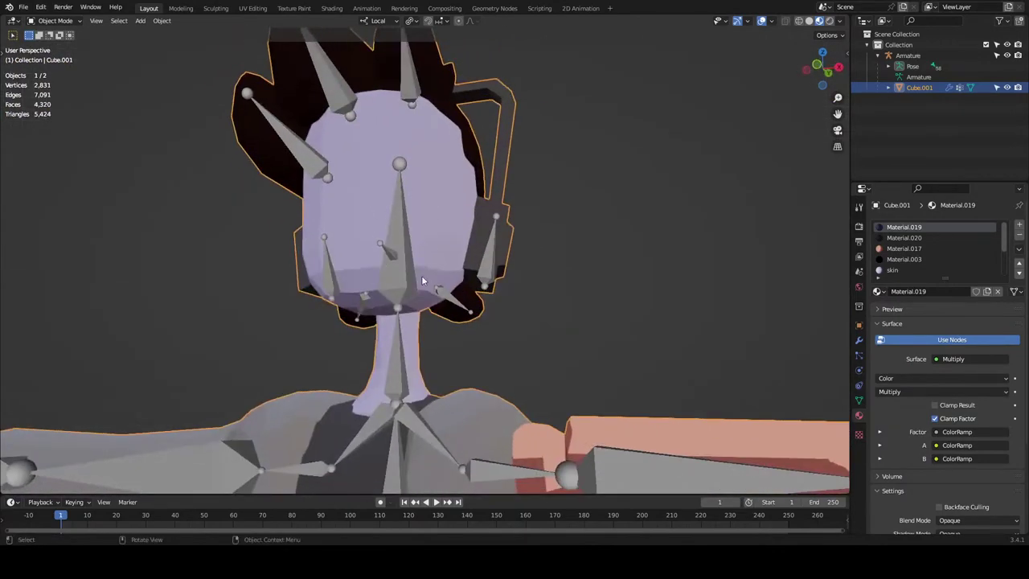
right_click(332, 201)
click(314, 168)
middle_drag(314, 168, 561, 161)
scroll(586, 211, down, 2)
click(585, 211)
scroll(618, 296, up, 3)
middle_drag(618, 296, 556, 358)
click(459, 339)
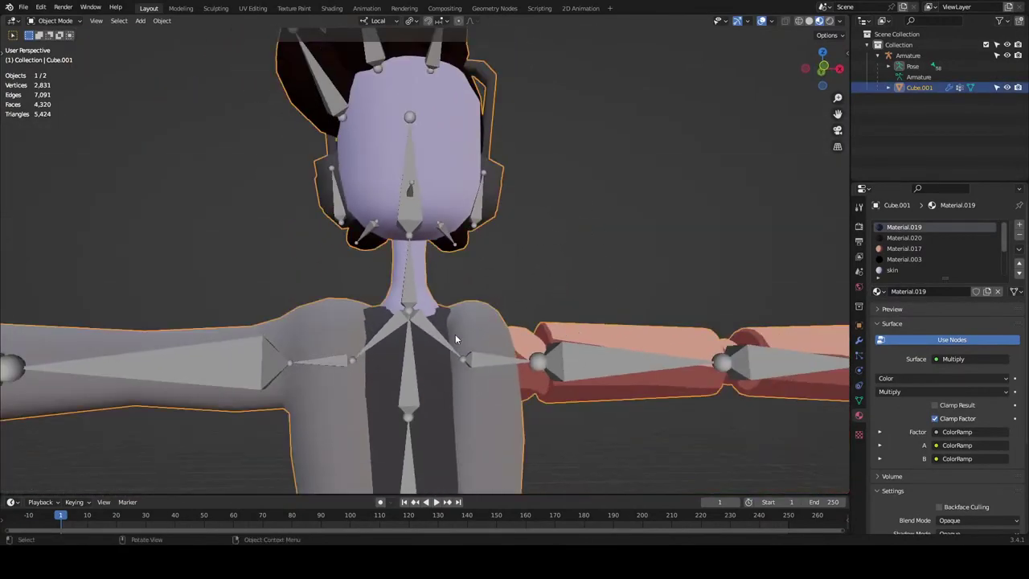
click(436, 335)
scroll(527, 251, up, 2)
key(ctrl+Tab)
shift+middle_drag(524, 325, 512, 224)
key(r)
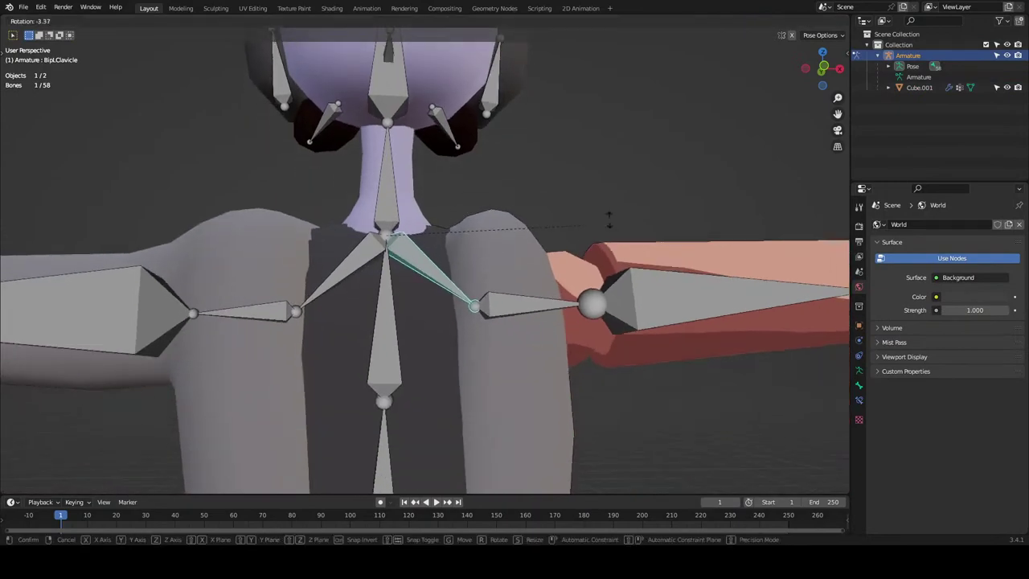
right_click(488, 303)
key(alt+a)
key(ctrl+Tab)
Reselect the character mesh and examine its red segmented arm up close.
click(476, 243)
middle_drag(526, 170, 482, 205)
scroll(481, 184, down, 2)
click(463, 202)
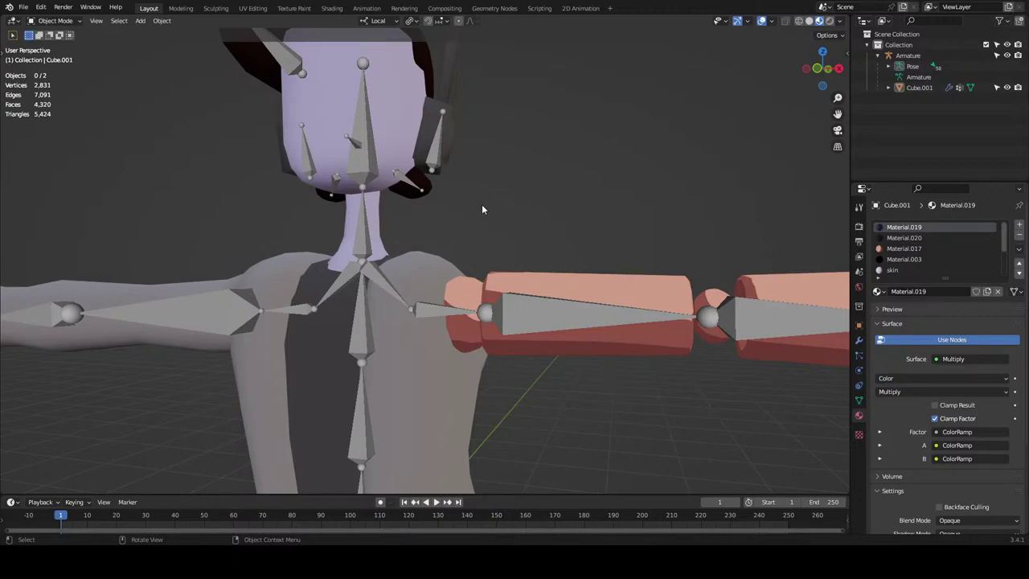
click(583, 280)
scroll(595, 241, up, 2)
middle_drag(601, 226, 411, 145)
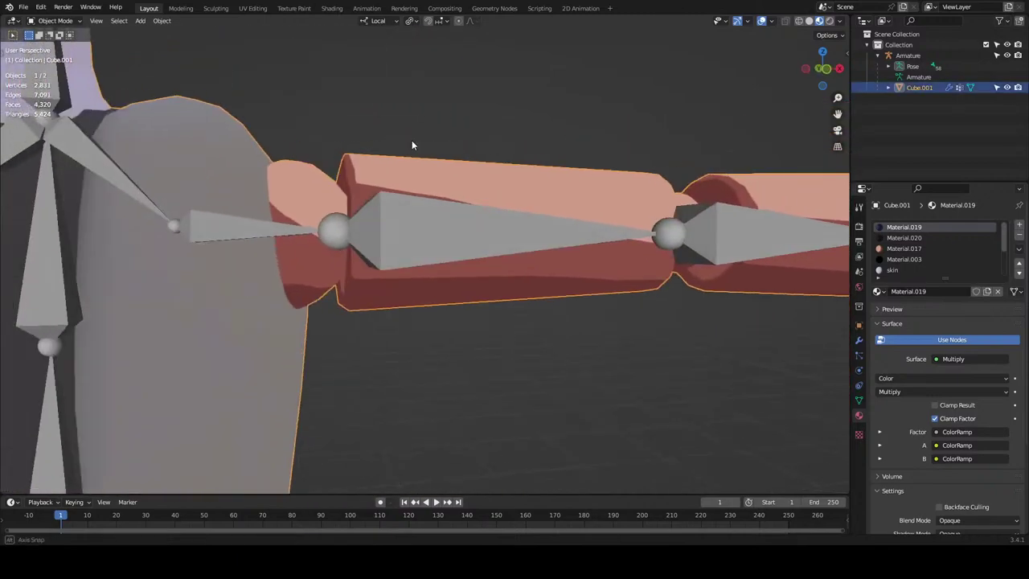
scroll(434, 99, down, 3)
click(434, 99)
click(471, 206)
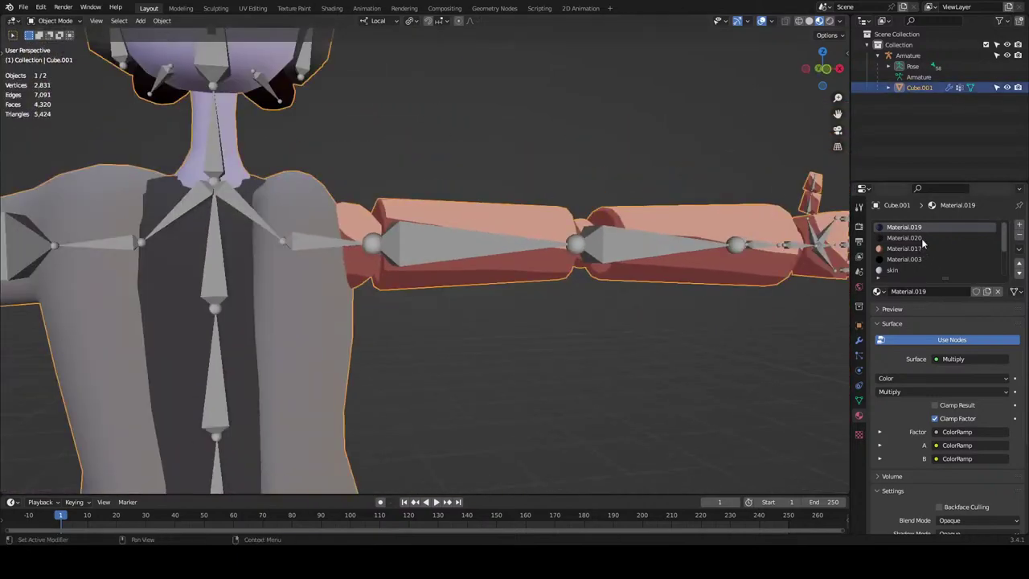
Copy the dark navy color of Material.019's first color ramp stop in the Shading workspace and return to the Layout workspace.
scroll(697, 270, down, 5)
scroll(549, 341, up, 2)
shift+middle_drag(506, 384, 585, 256)
scroll(585, 257, up, 2)
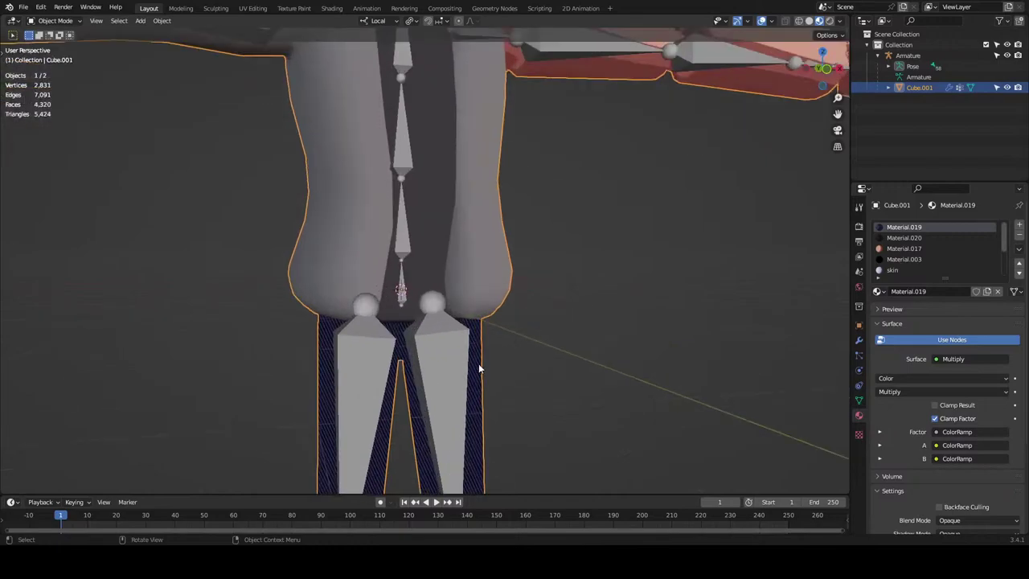
click(331, 8)
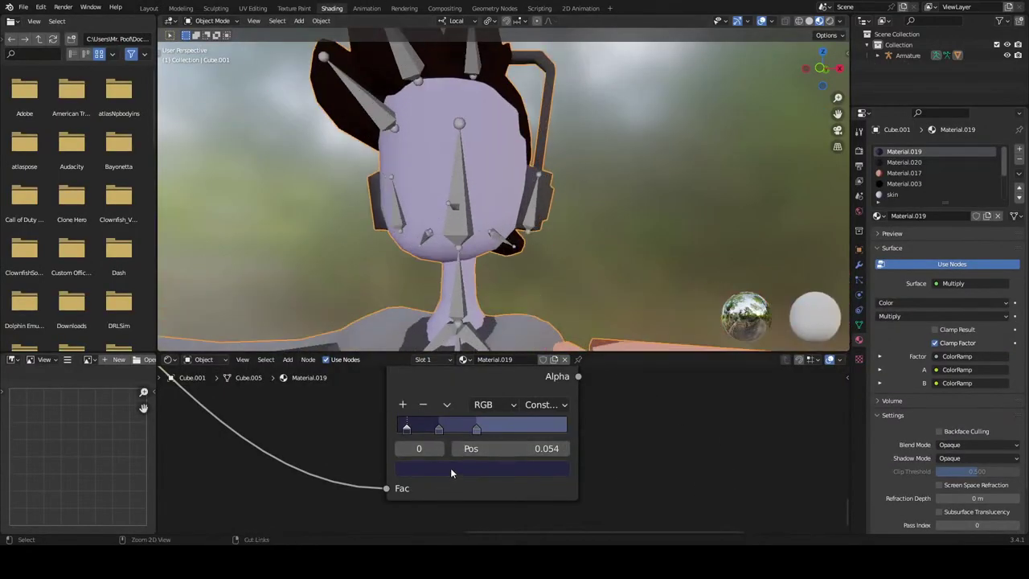
click(148, 8)
Add a new material slot after jacket, create a material in it and name it jeans.
scroll(595, 265, down, 3)
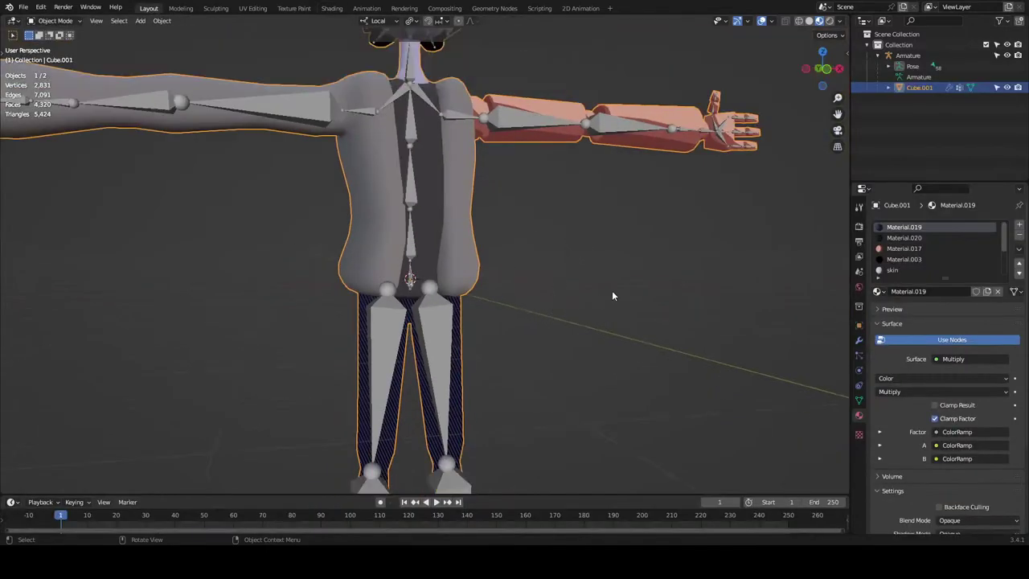
middle_drag(610, 297, 570, 297)
scroll(924, 266, down, 4)
click(909, 270)
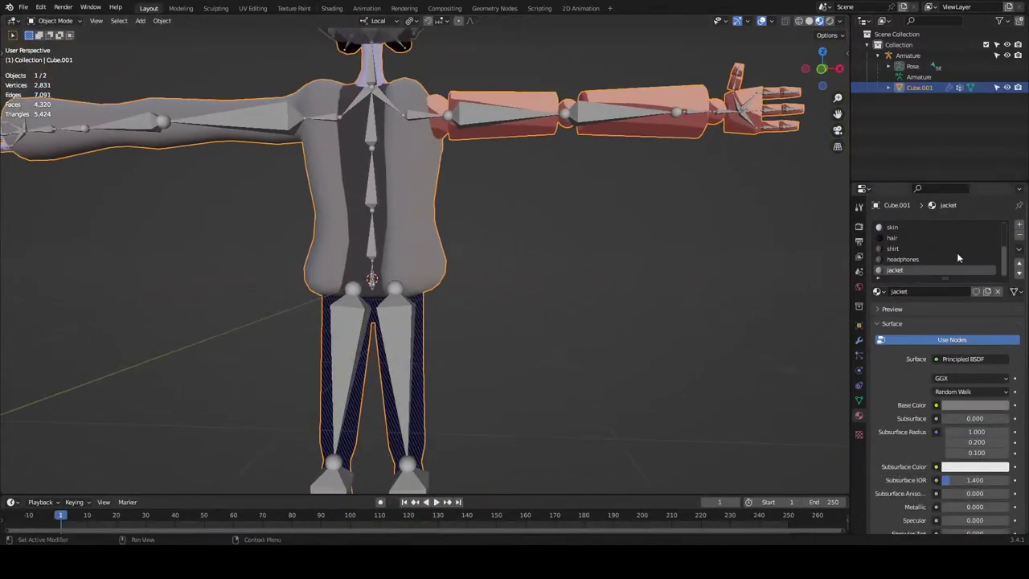
click(1019, 226)
click(912, 291)
double_click(915, 290)
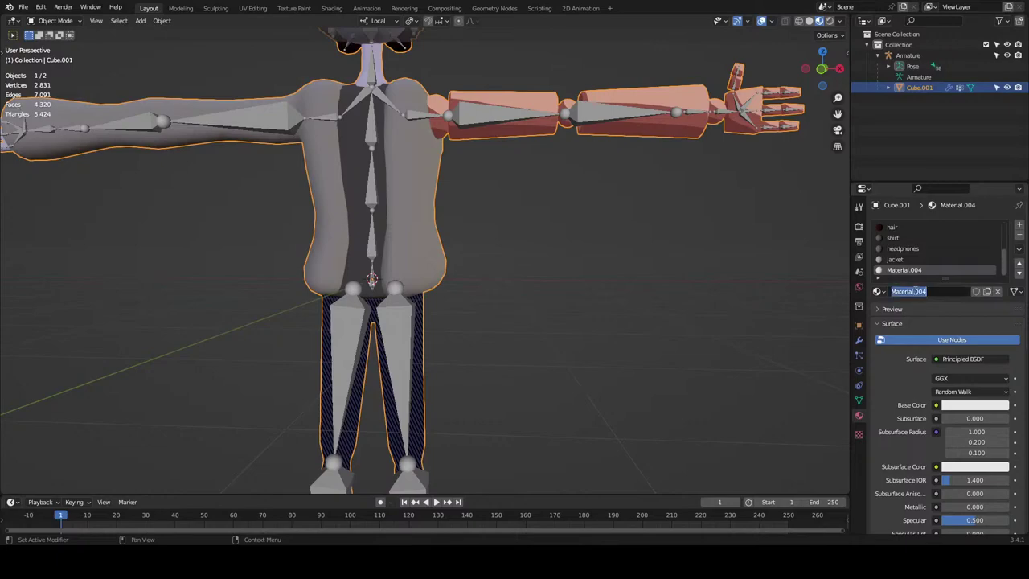
text(jeans)
key(Return)
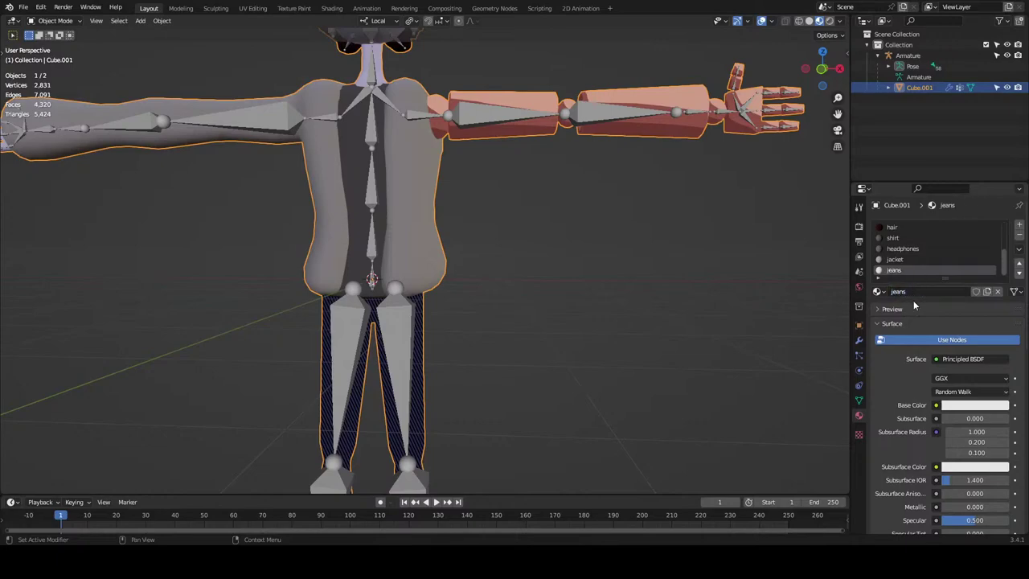
Paste the copied navy as the jeans material's base color, with specular 0 and roughness 1.
key(ctrl+v)
scroll(971, 410, down, 3)
drag(974, 456, 1008, 482)
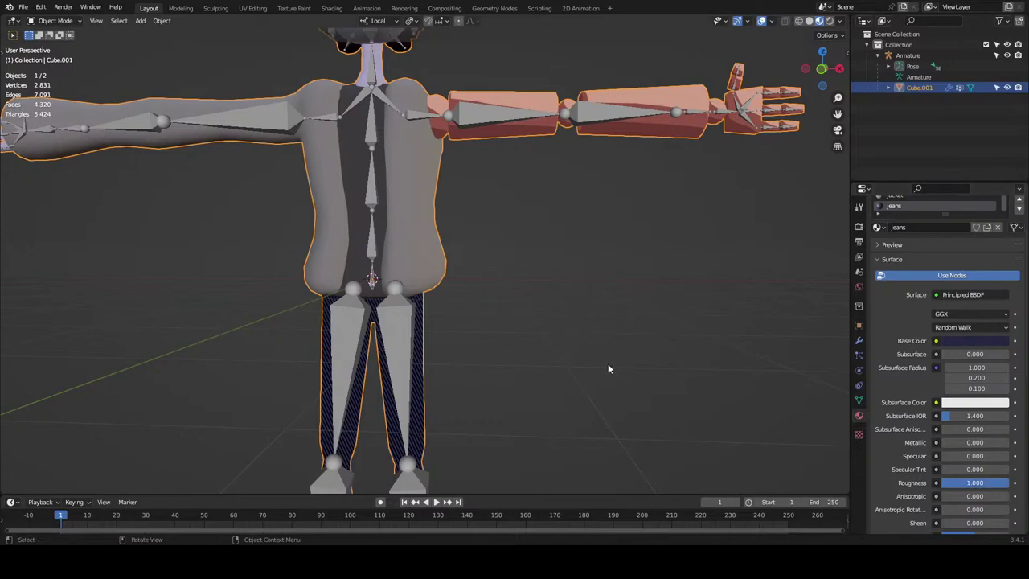
scroll(531, 322, up, 1)
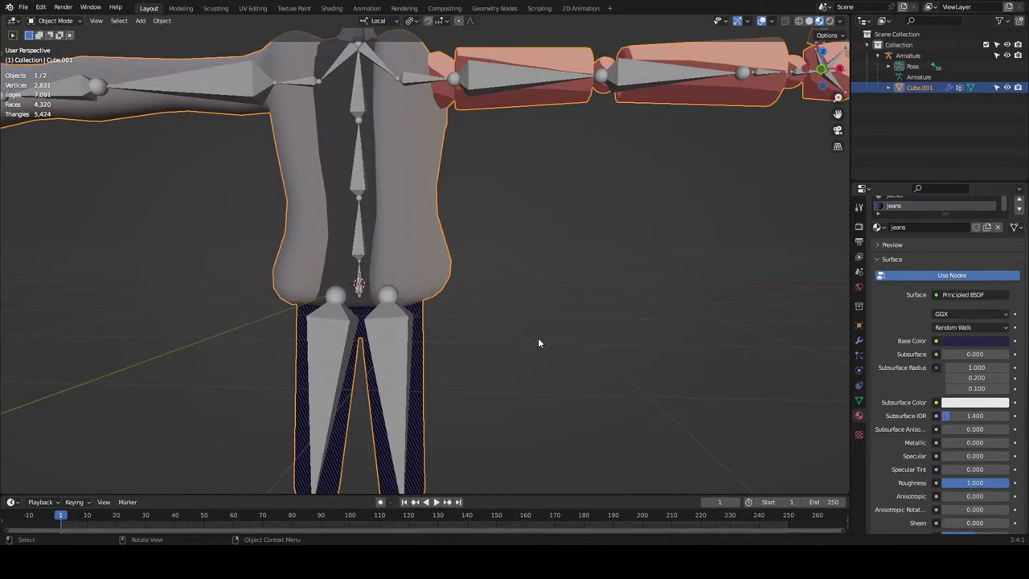
scroll(538, 342, down, 3)
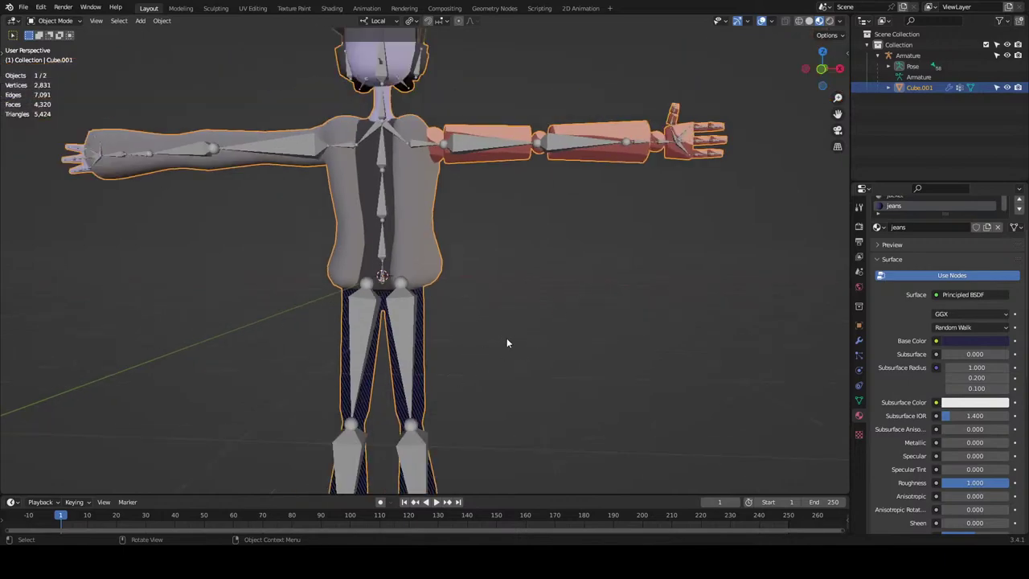
scroll(899, 323, up, 3)
scroll(882, 410, down, 3)
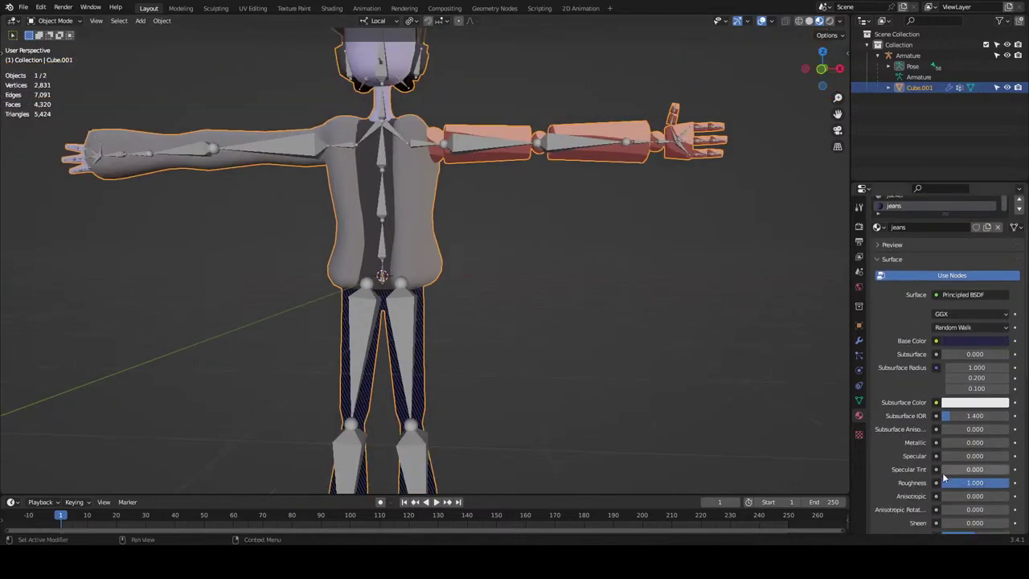
scroll(923, 445, down, 1)
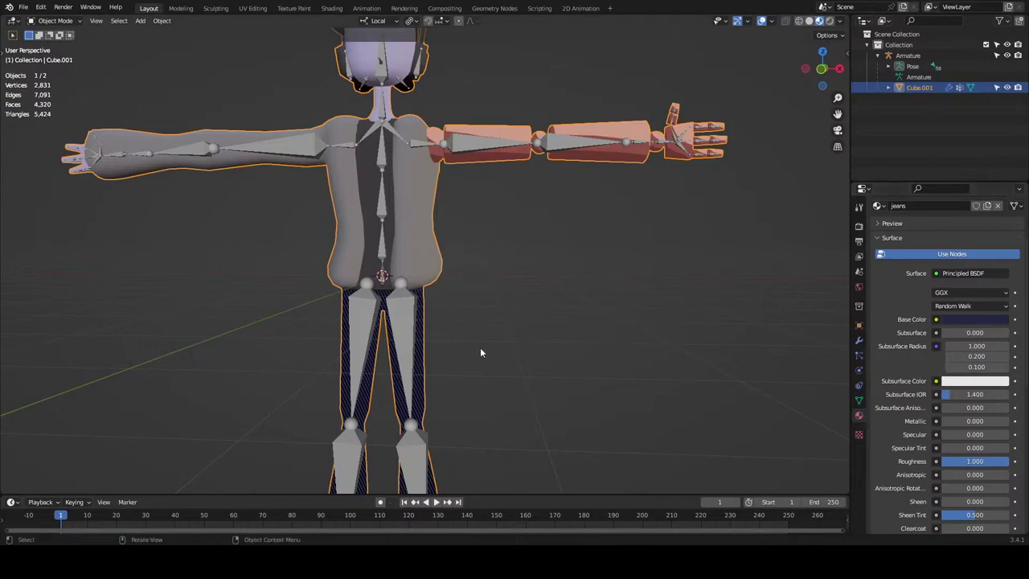
scroll(480, 352, down, 2)
scroll(924, 241, up, 3)
Select all faces using Material.019 in edit mode, assign the jeans material to them and return to object mode.
scroll(730, 261, up, 5)
scroll(730, 261, down, 4)
scroll(867, 358, up, 1)
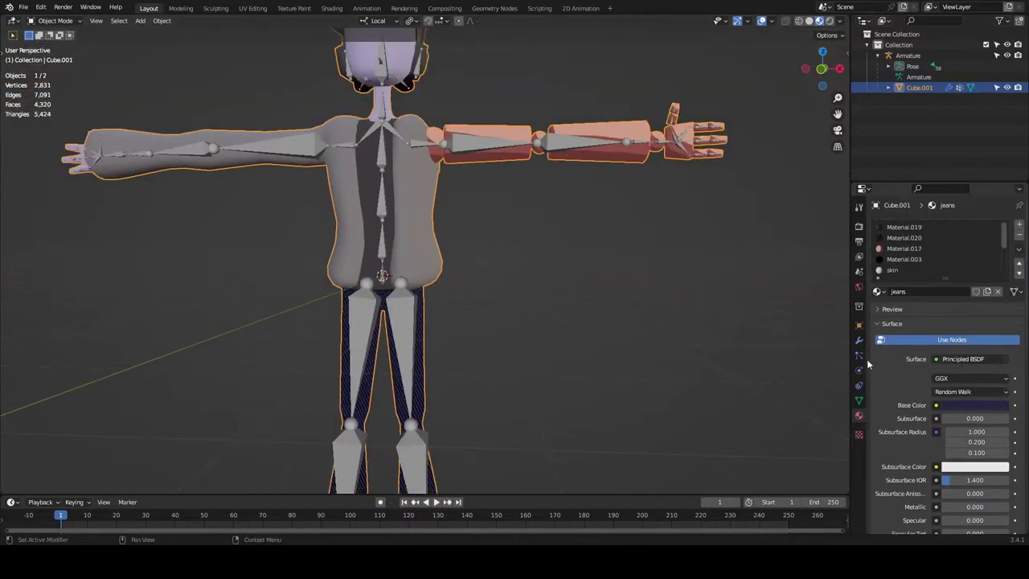
click(924, 229)
key(Tab)
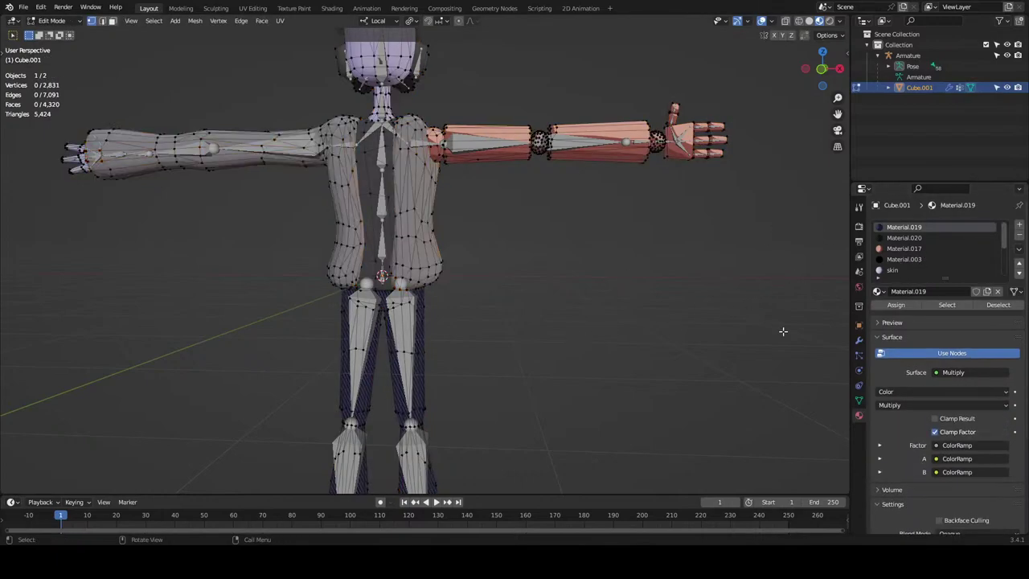
click(944, 305)
scroll(908, 258, down, 3)
click(898, 270)
click(896, 305)
key(alt+a)
key(Tab)
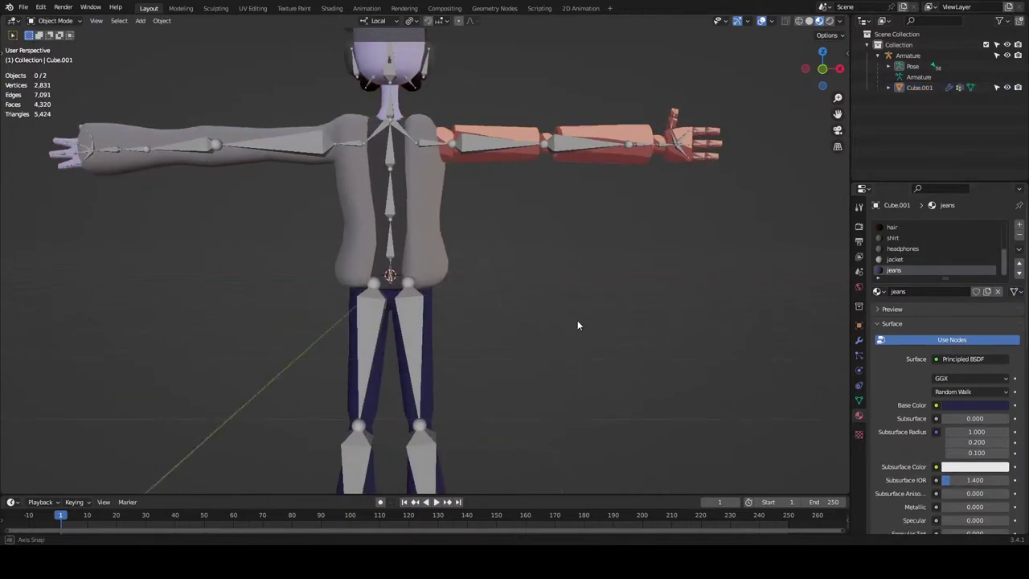
Remove the Material.019 slot from the character's material list.
middle_drag(576, 320, 575, 345)
scroll(546, 321, down, 1)
shift+middle_drag(515, 293, 524, 378)
middle_drag(524, 378, 507, 333)
scroll(480, 281, up, 4)
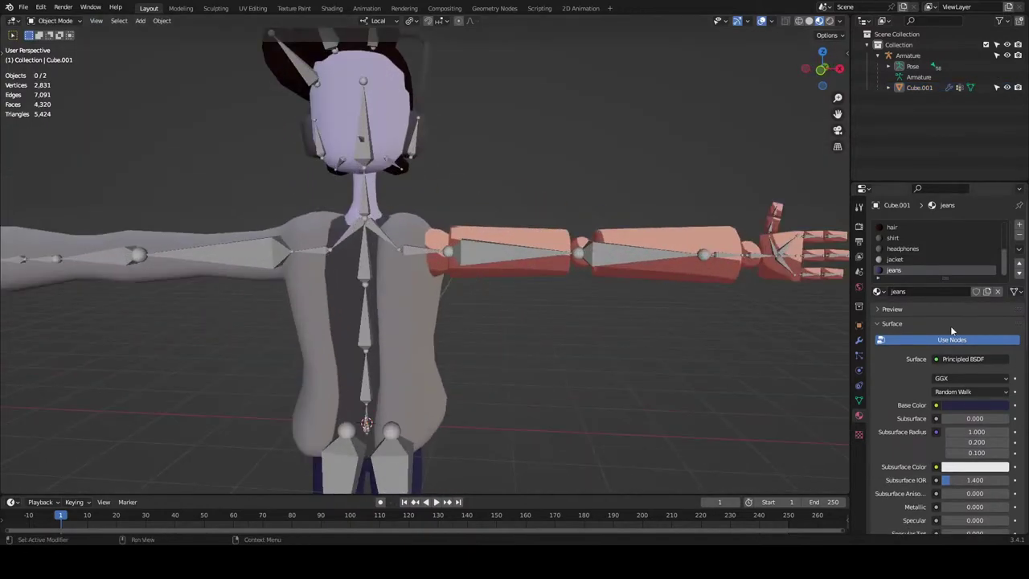
scroll(940, 249, up, 5)
click(957, 228)
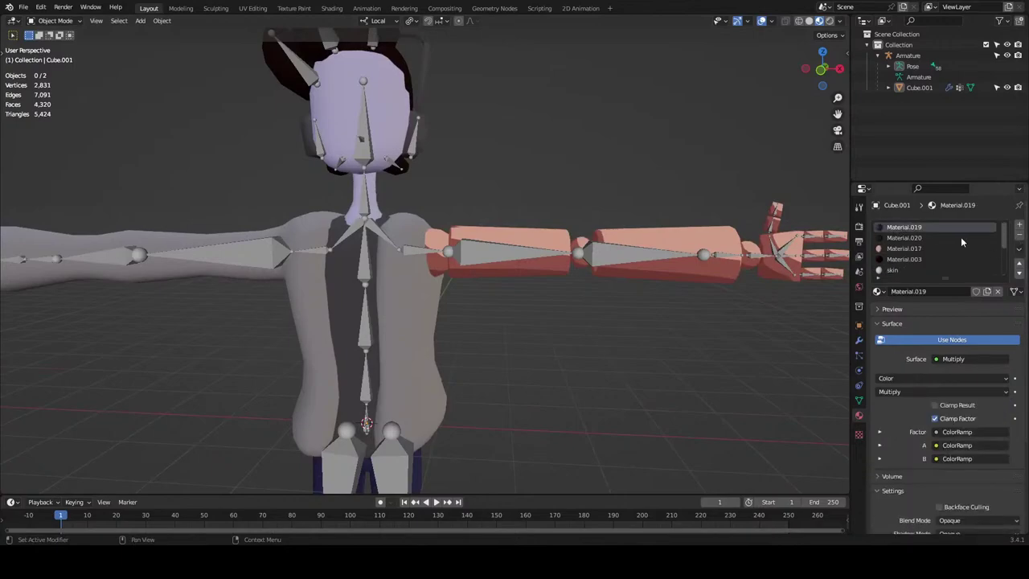
click(1018, 237)
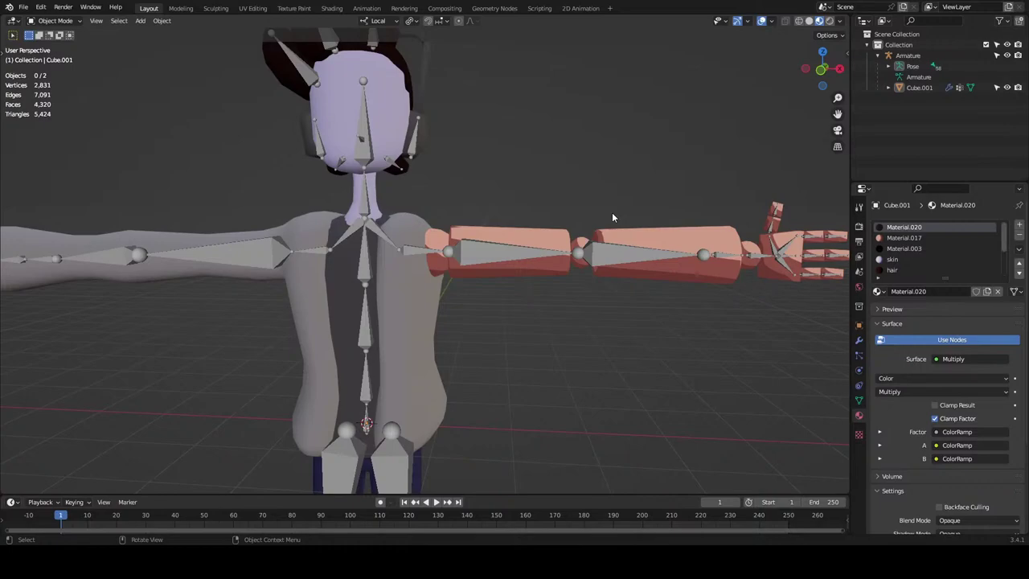
Add a new material slot after jeans on the character and create a new material in it.
scroll(557, 293, down, 4)
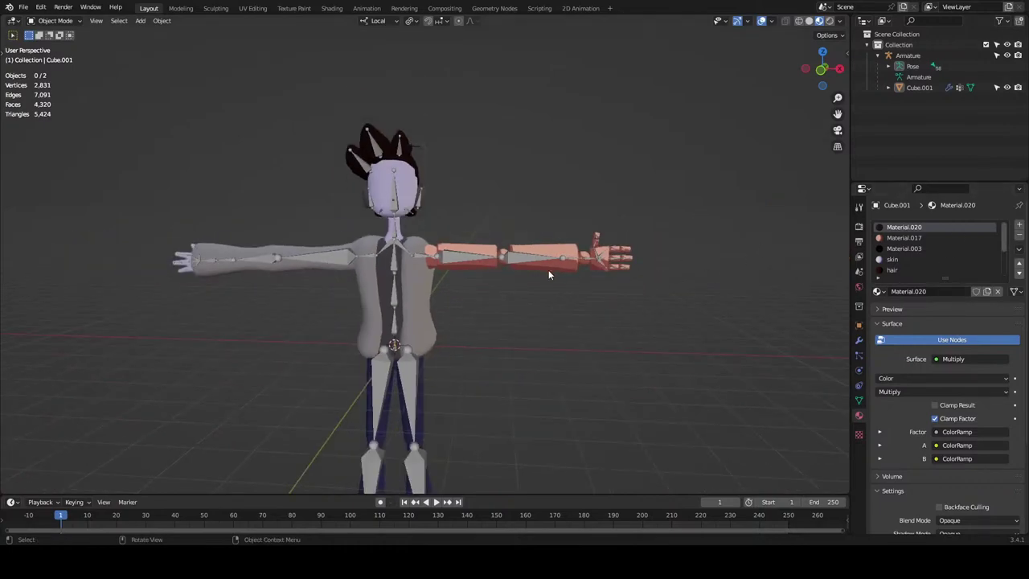
scroll(550, 270, down, 5)
scroll(538, 338, up, 6)
scroll(710, 362, down, 1)
shift+middle_drag(600, 371, 649, 241)
scroll(992, 248, down, 2)
scroll(991, 248, down, 2)
click(926, 268)
click(1018, 226)
click(936, 292)
click(489, 438)
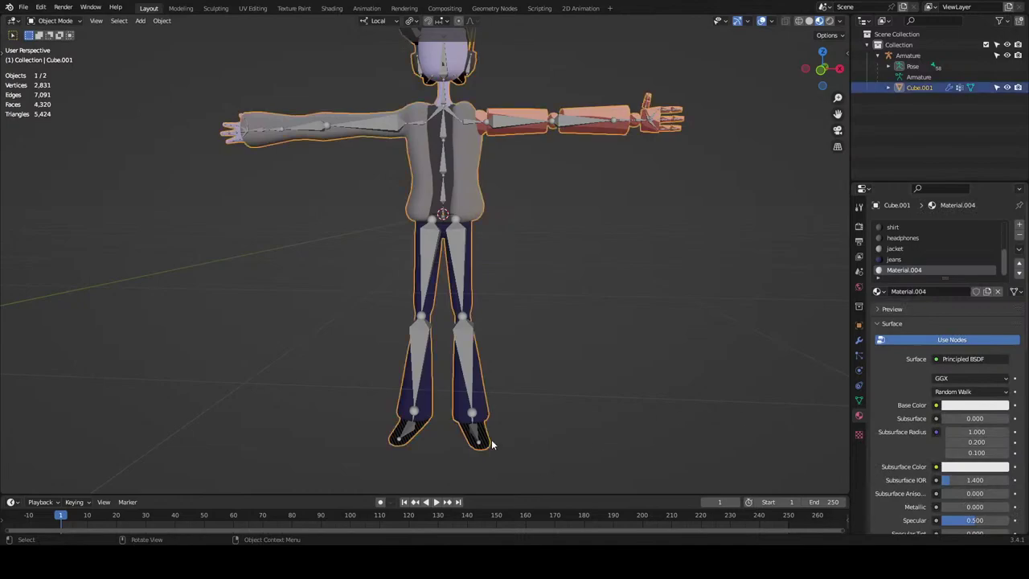
Copy the dark color of the first color ramp stop in Material.020 from the Shading workspace.
click(332, 8)
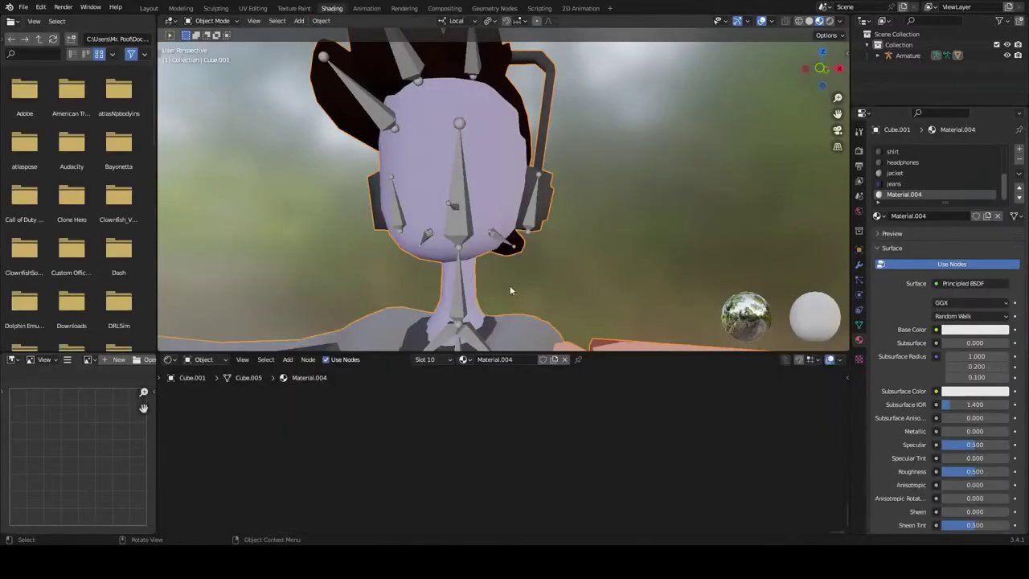
scroll(494, 275, down, 9)
scroll(557, 245, up, 4)
scroll(913, 185, up, 5)
click(911, 154)
scroll(629, 450, down, 1)
click(437, 423)
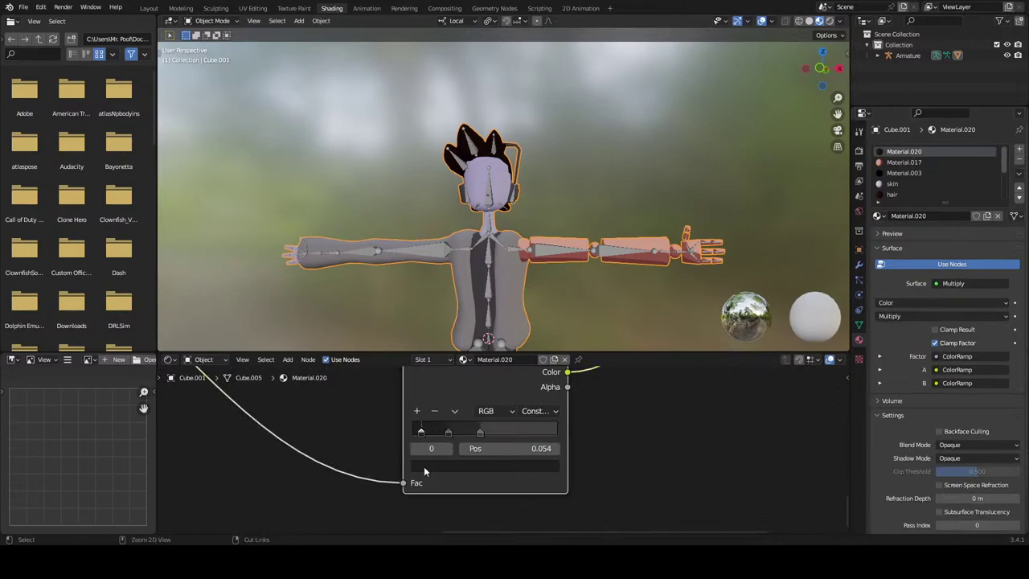
Paste the copied dark color as Material.004's base color, with specular 0 and a raised roughness.
click(149, 9)
scroll(921, 253, down, 2)
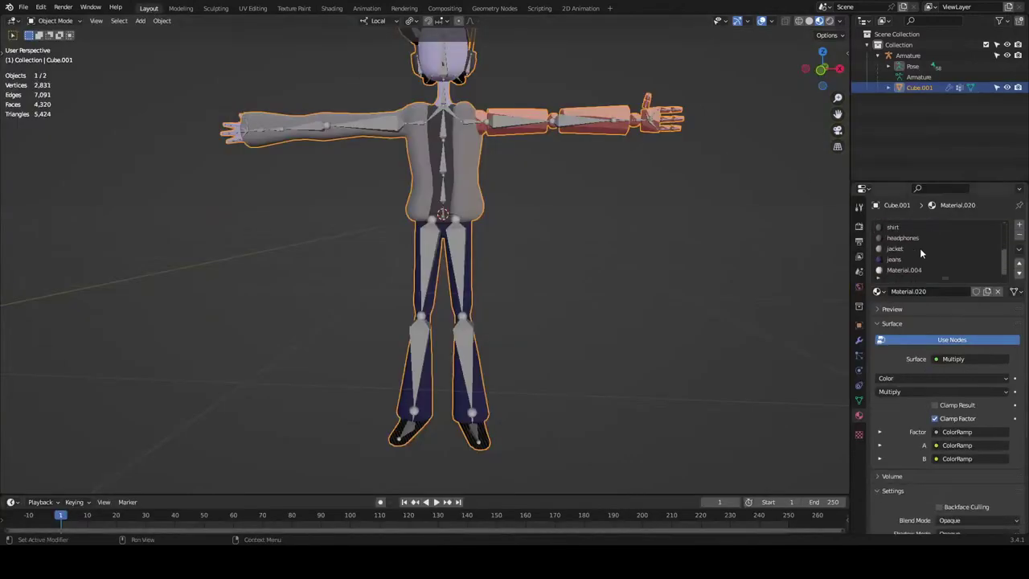
click(910, 266)
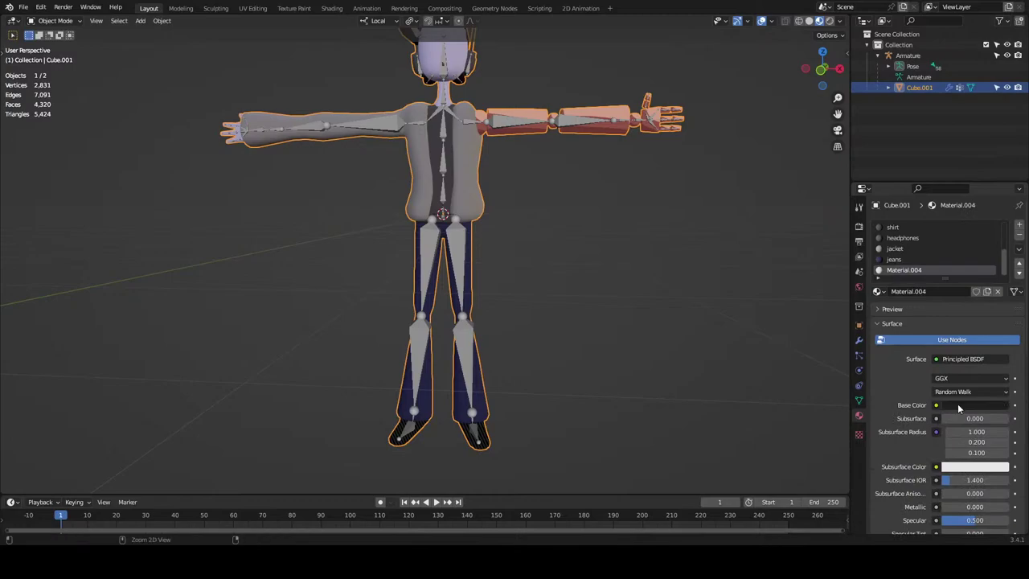
scroll(954, 426, down, 5)
scroll(954, 426, down, 1)
drag(976, 306, 1009, 332)
scroll(877, 319, up, 7)
scroll(908, 241, up, 3)
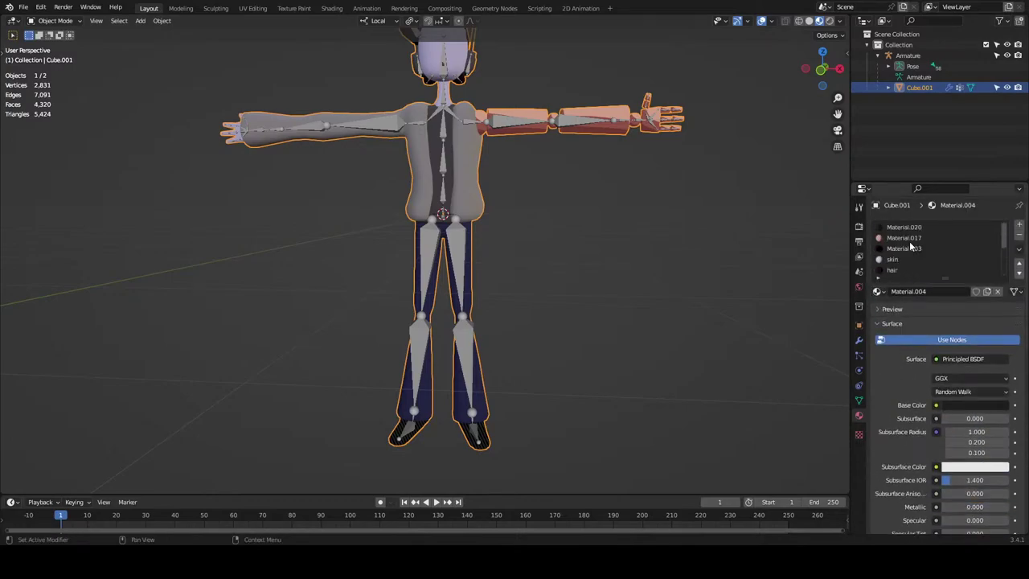
Select all faces using Material.020 in edit mode, assign Material.004 to them and return to object mode.
click(908, 231)
key(Tab)
key(a)
key(alt+a)
click(946, 304)
scroll(901, 258, down, 3)
click(902, 270)
click(896, 306)
key(Tab)
scroll(902, 241, up, 3)
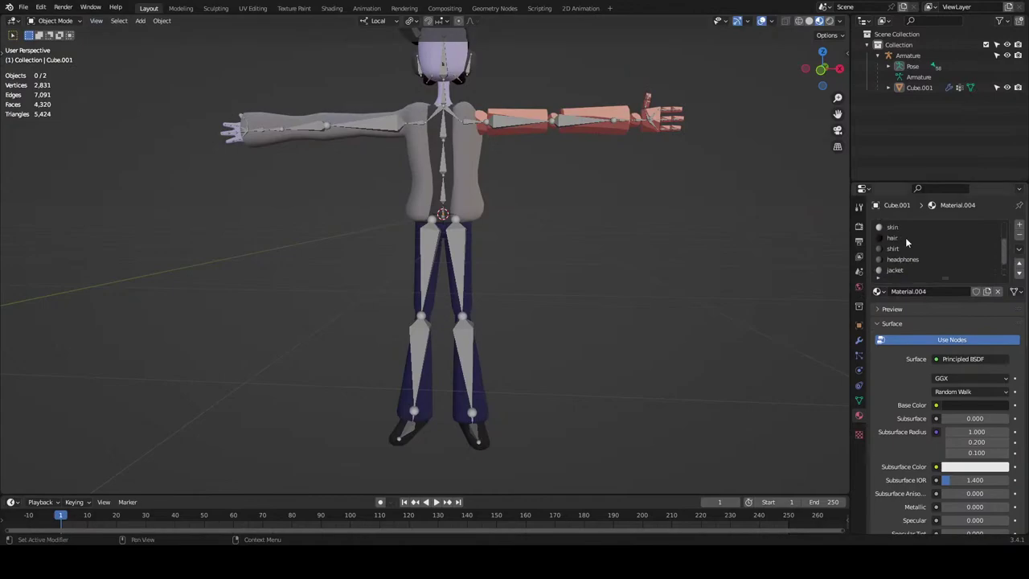
Remove the Material.020 slot from the character's material list.
click(905, 228)
click(1019, 237)
scroll(671, 269, up, 1)
scroll(671, 269, down, 3)
scroll(588, 256, up, 2)
middle_drag(565, 193, 550, 248)
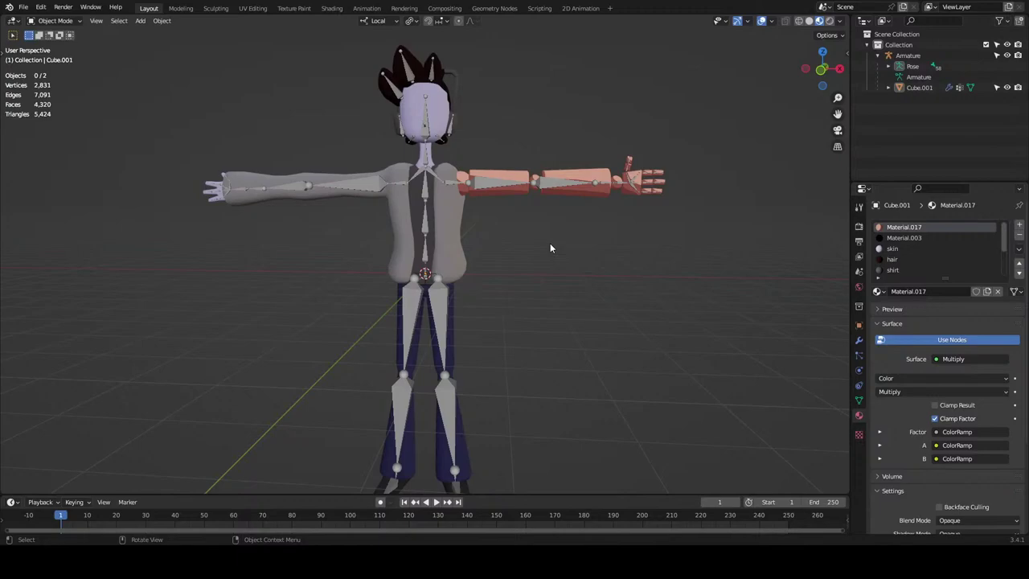
Select the character mesh and rename its Material.004 to shoes.
scroll(551, 246, up, 8)
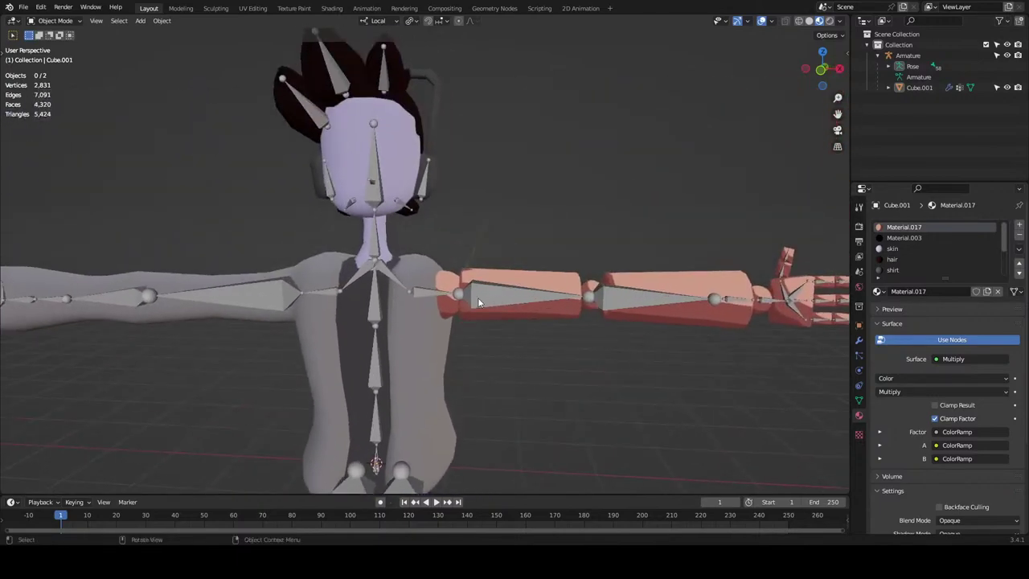
click(478, 302)
mouse_move(493, 317)
middle_down()
mouse_move(511, 297)
mouse_move(498, 334)
middle_up()
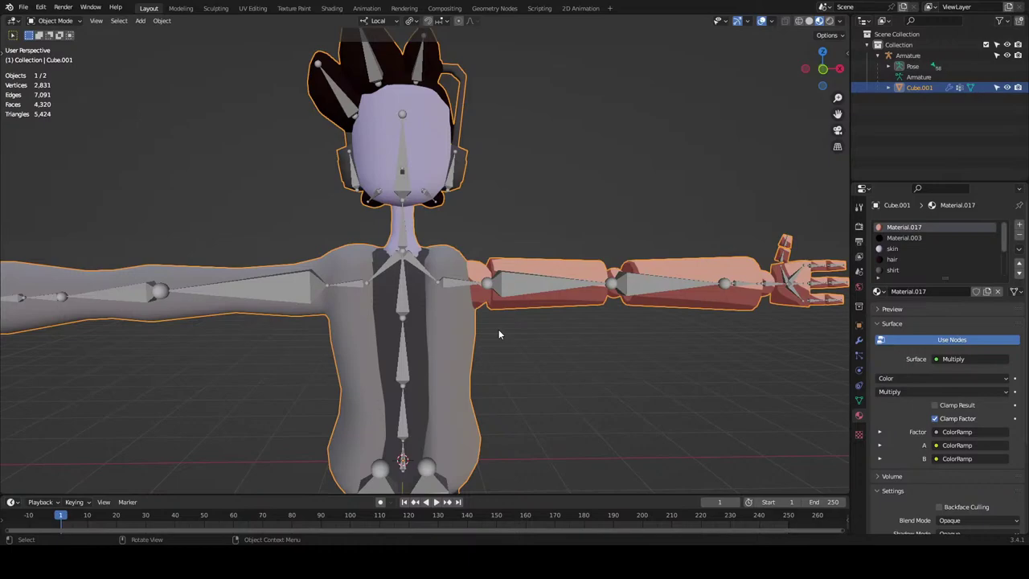
scroll(511, 331, up, 2)
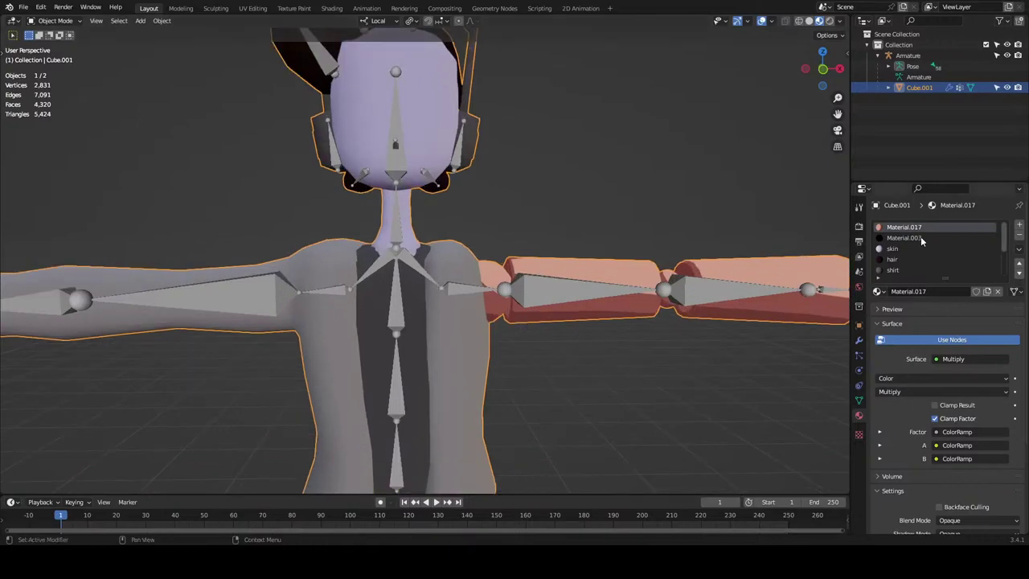
scroll(920, 245, down, 4)
double_click(921, 272)
text(sh)
key(Return)
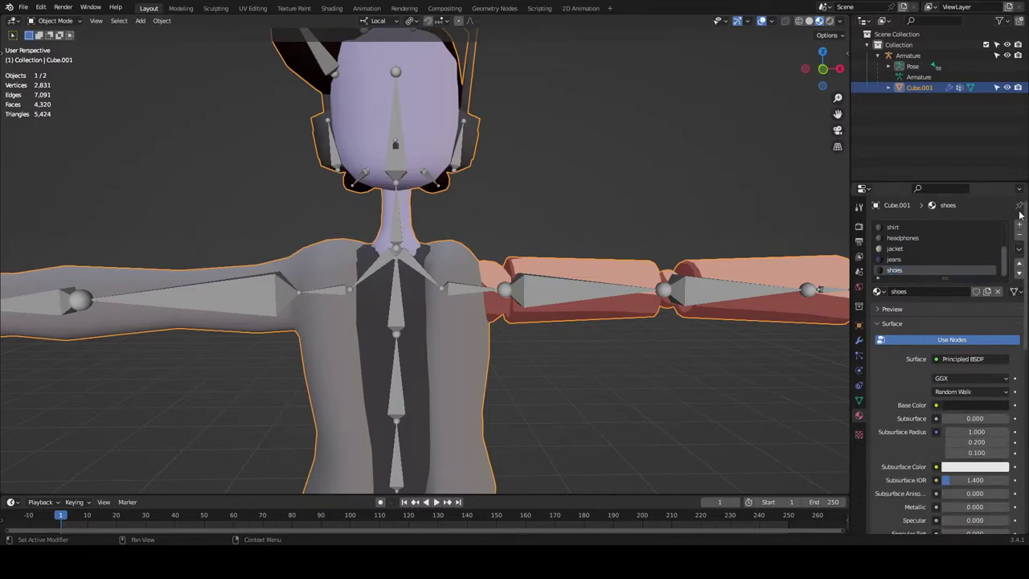
Add a new material slot after shoes, create a material in it and name it robot.
click(1019, 225)
click(925, 292)
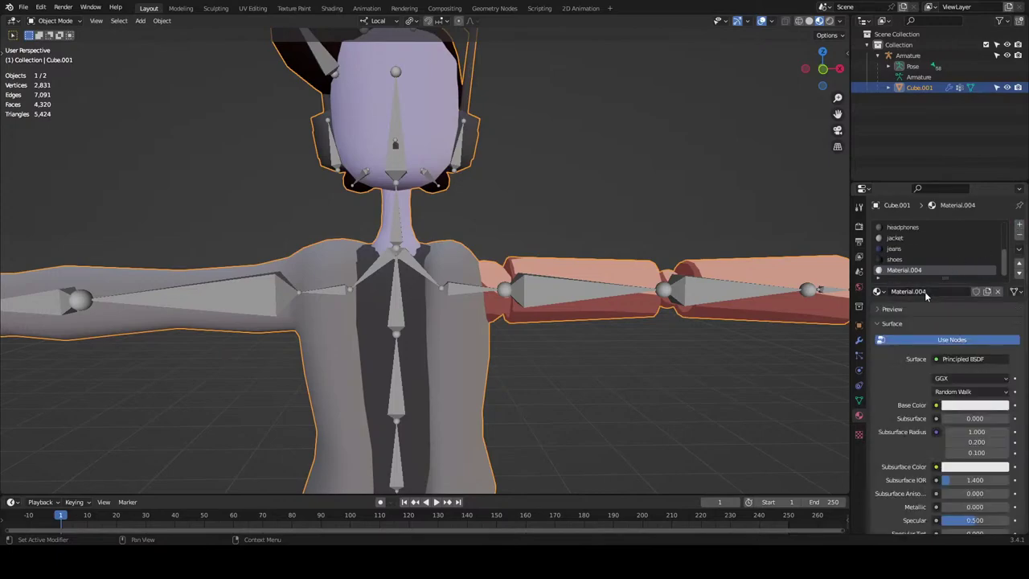
double_click(926, 291)
text(arm)
key(Return)
text(Robot)
key(Return)
scroll(915, 241, up, 5)
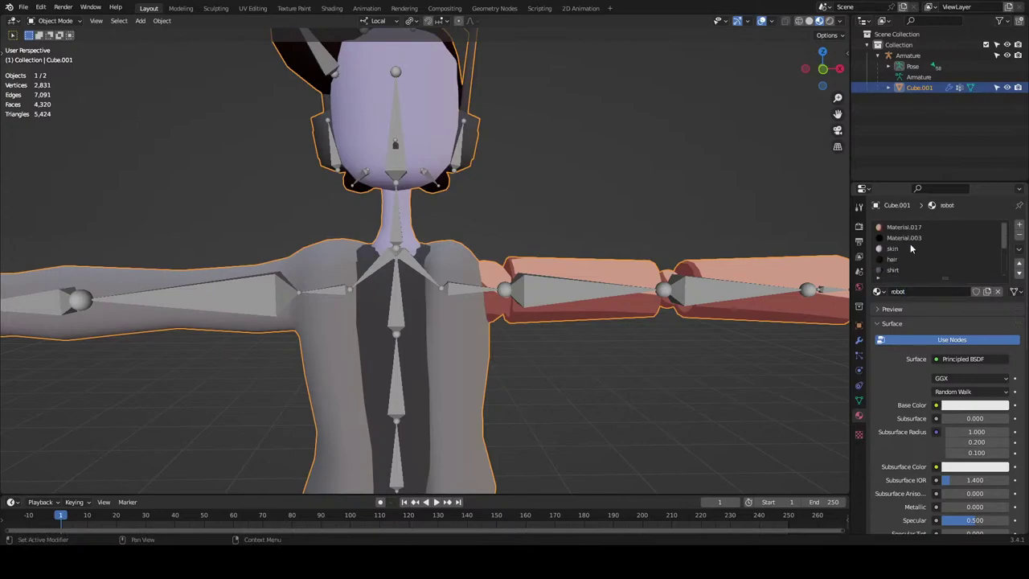
click(908, 227)
key(Tab)
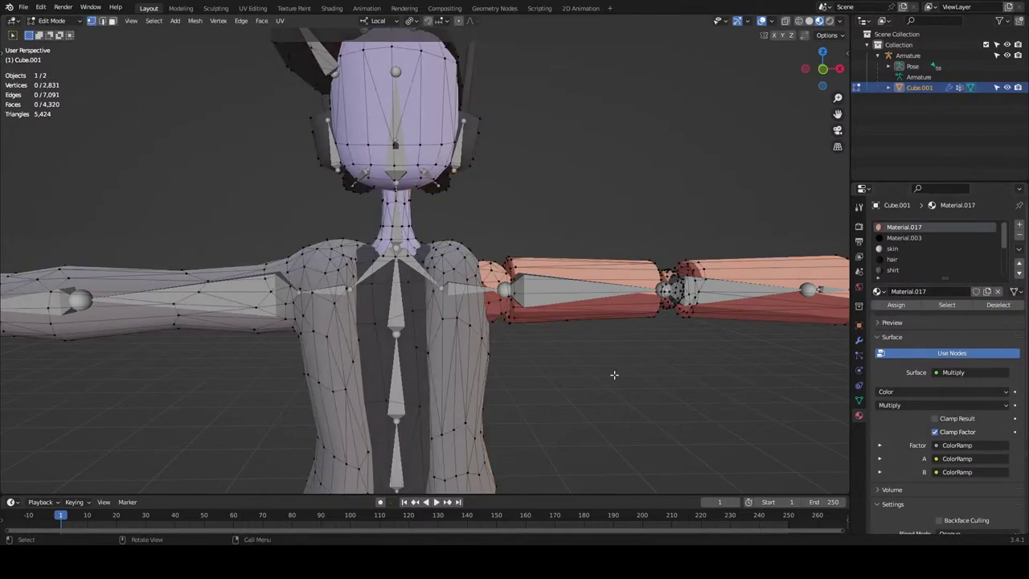
shift+middle_drag(745, 414, 633, 403)
click(936, 307)
key(Tab)
scroll(889, 248, down, 5)
click(887, 270)
Copy the light salmon color of the last color ramp stop in Material.017 from the Shading workspace.
click(468, 130)
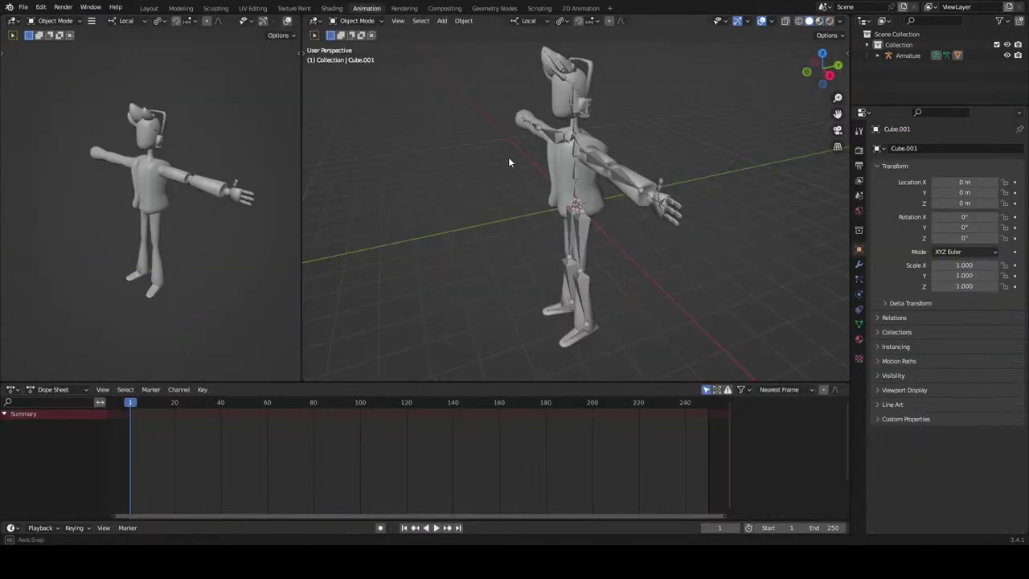
click(329, 8)
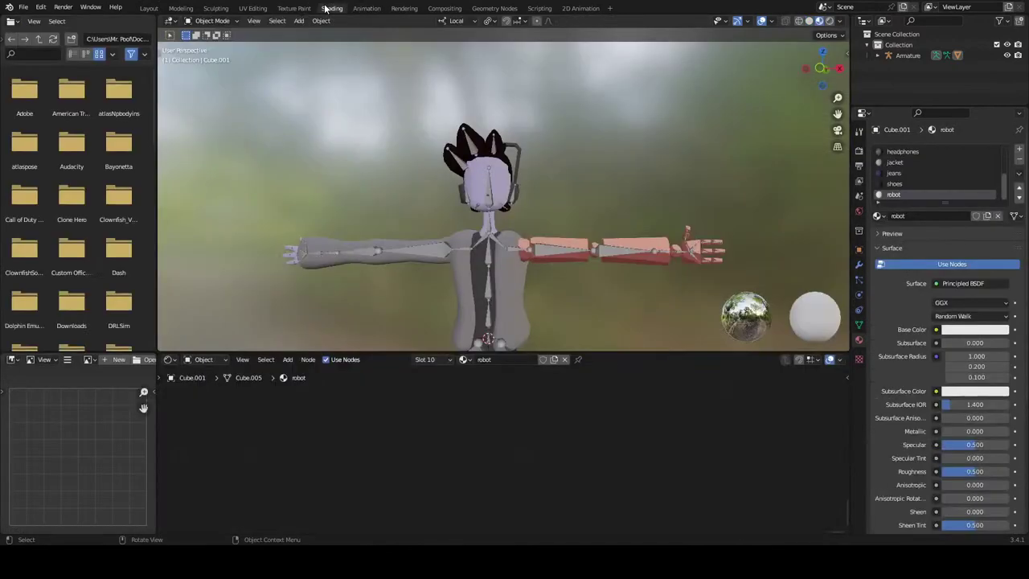
click(568, 253)
click(573, 261)
scroll(925, 173, up, 5)
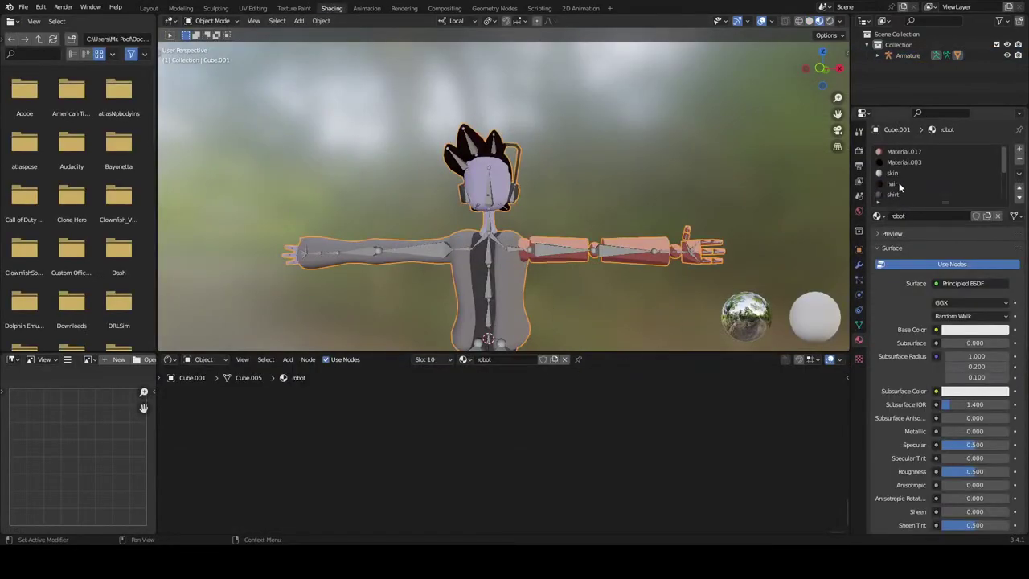
click(904, 151)
scroll(603, 282, up, 5)
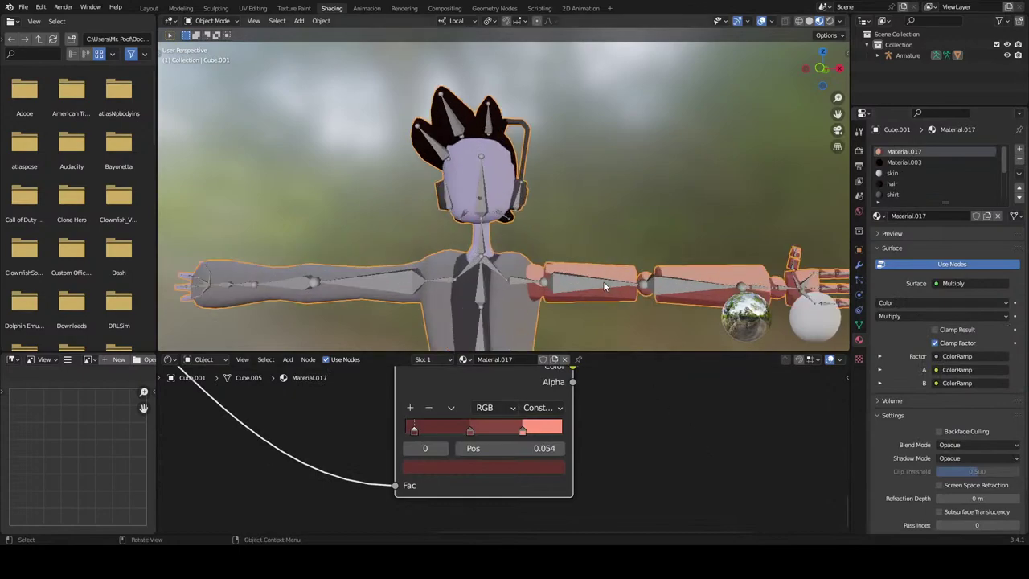
click(539, 429)
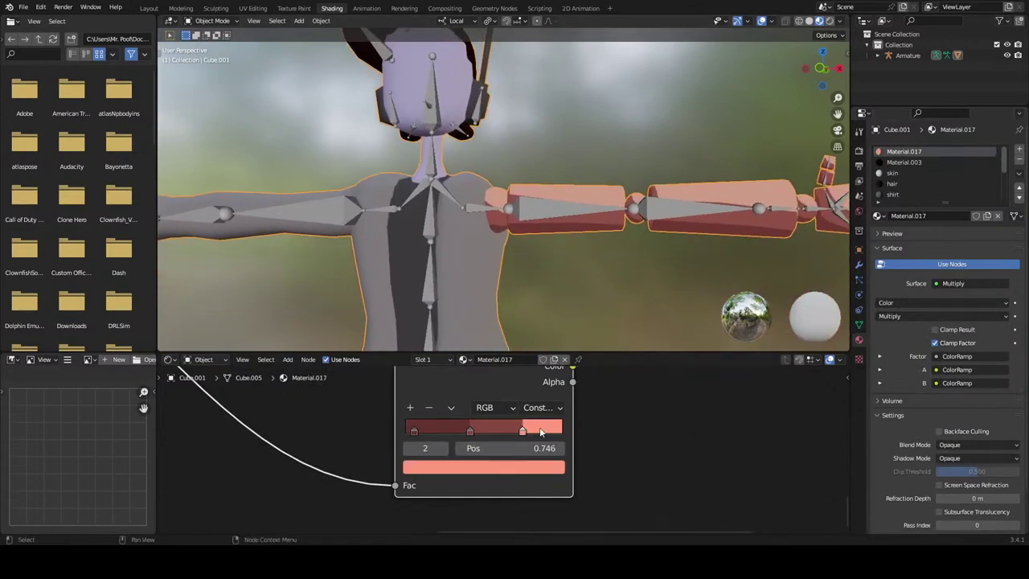
click(490, 427)
click(540, 428)
scroll(615, 292, up, 6)
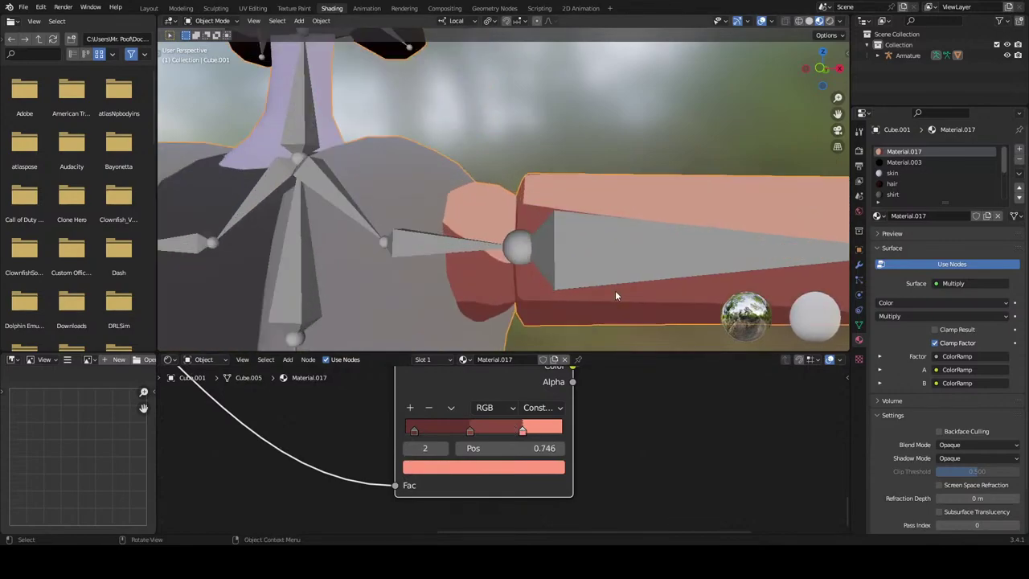
scroll(511, 216, down, 5)
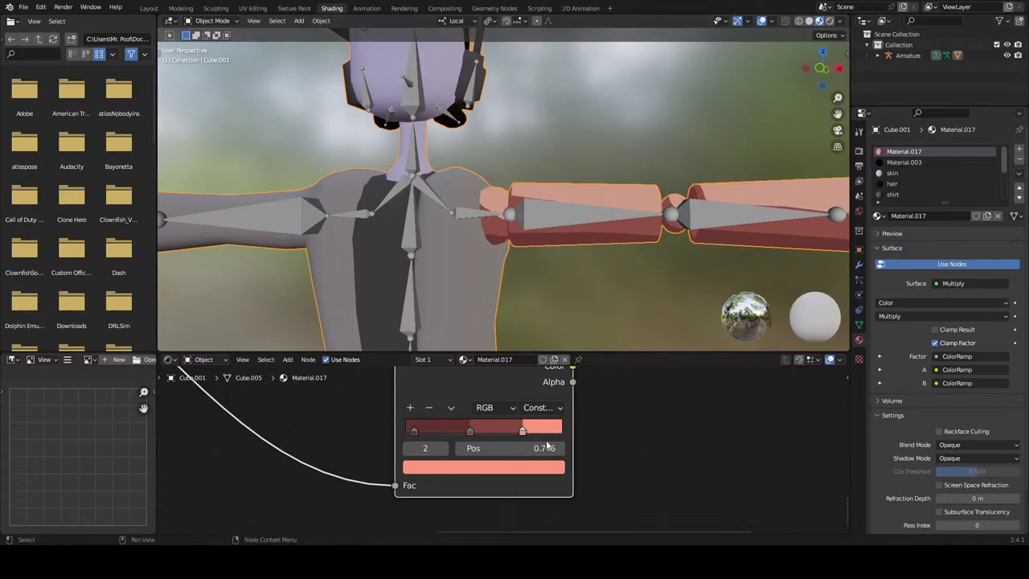
Paste the copied salmon as the robot material's base color, with specular 0 and roughness 1.
click(151, 9)
scroll(926, 258, down, 5)
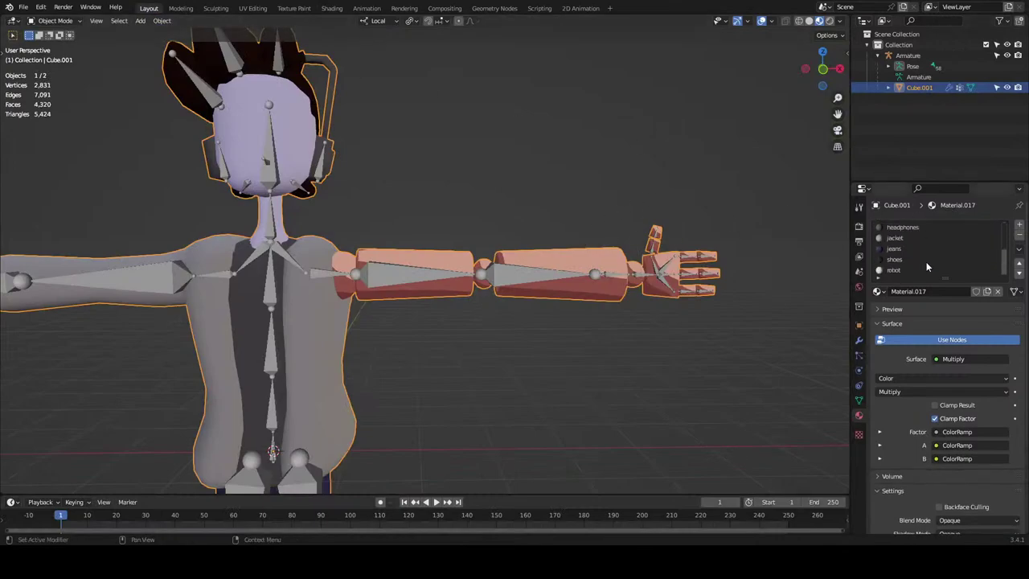
click(904, 270)
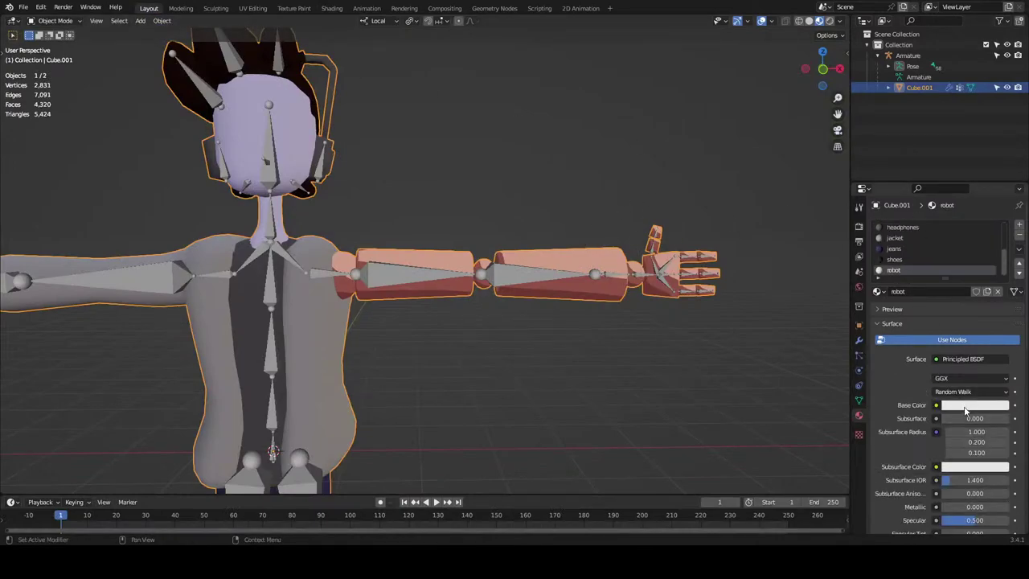
key(ctrl+v)
scroll(917, 434, down, 3)
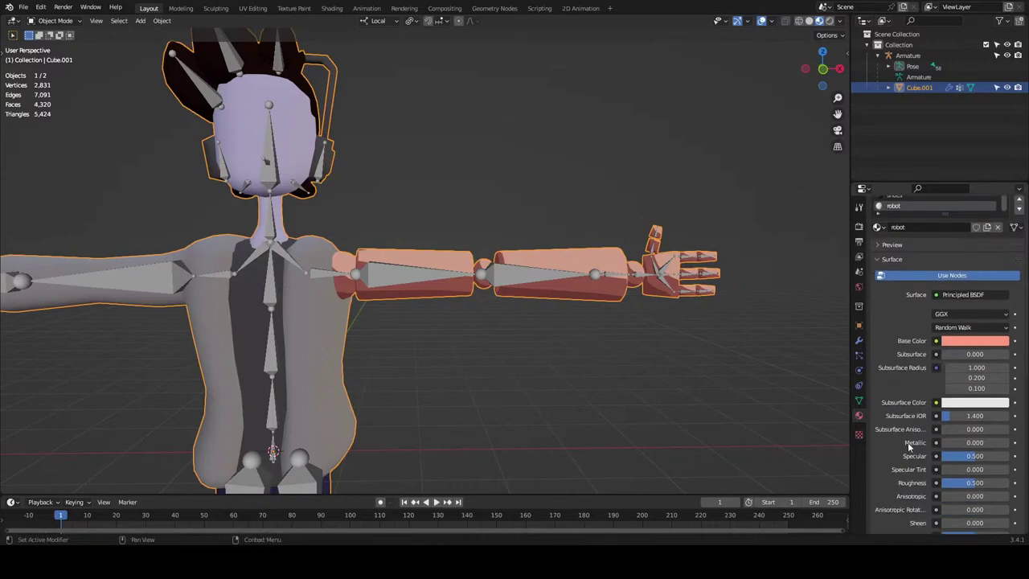
drag(982, 456, 925, 456)
drag(974, 483, 1006, 483)
drag(922, 213, 922, 232)
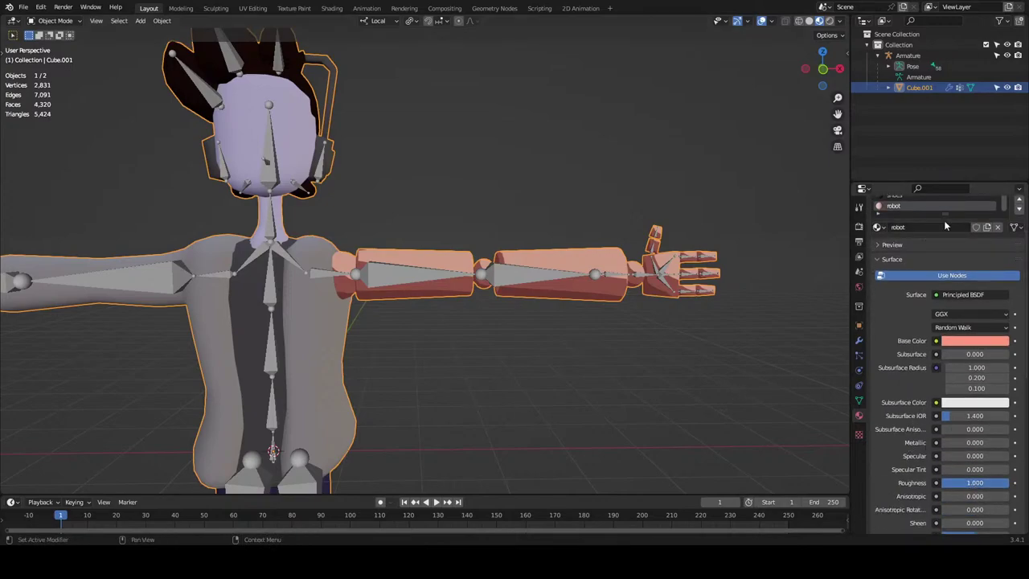
Select all faces using Material.017 in edit mode, assign the robot material to them and return to object mode.
key(Tab)
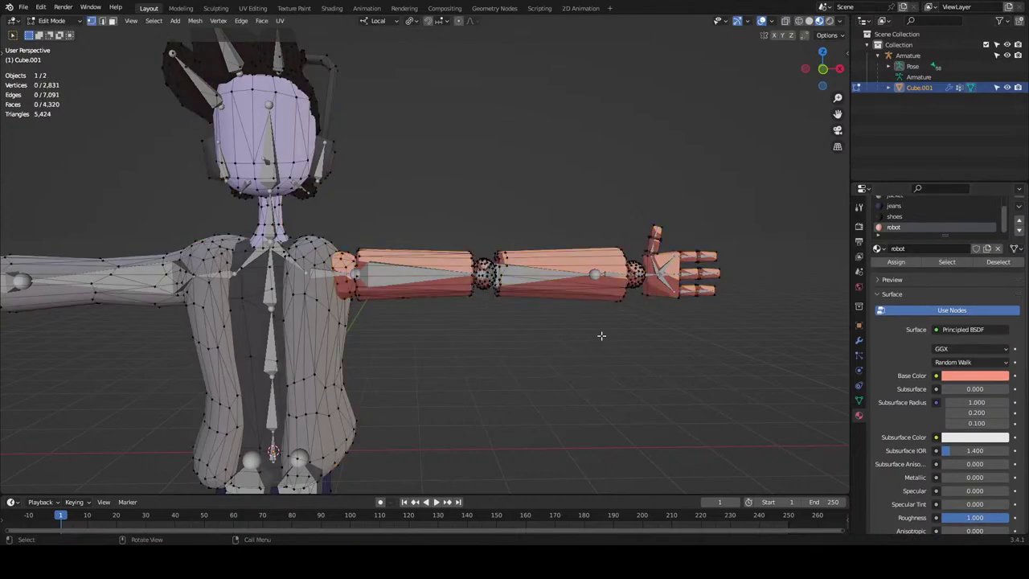
scroll(921, 215, up, 4)
scroll(756, 349, up, 3)
scroll(791, 346, down, 3)
scroll(945, 277, up, 2)
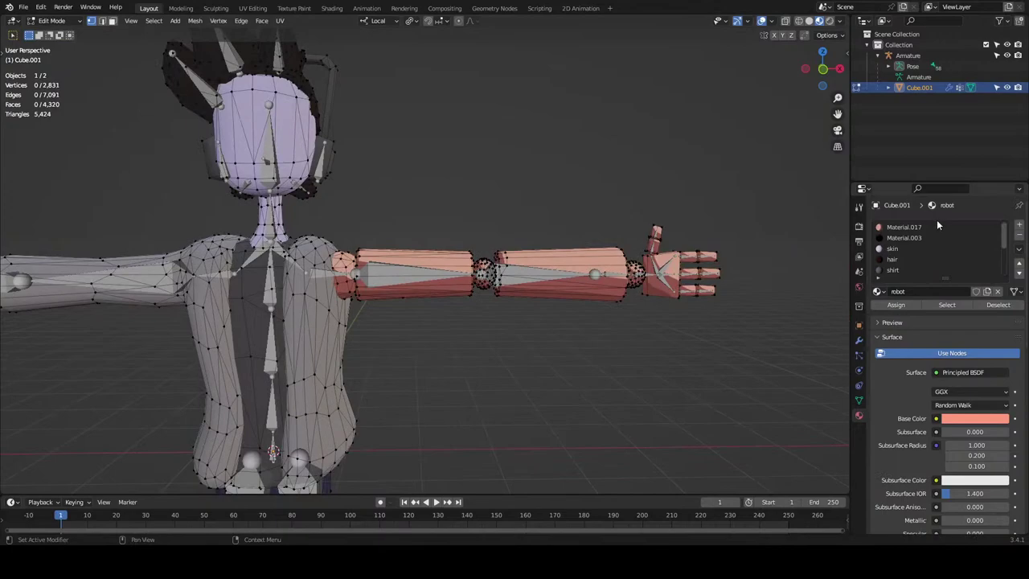
click(934, 226)
click(949, 305)
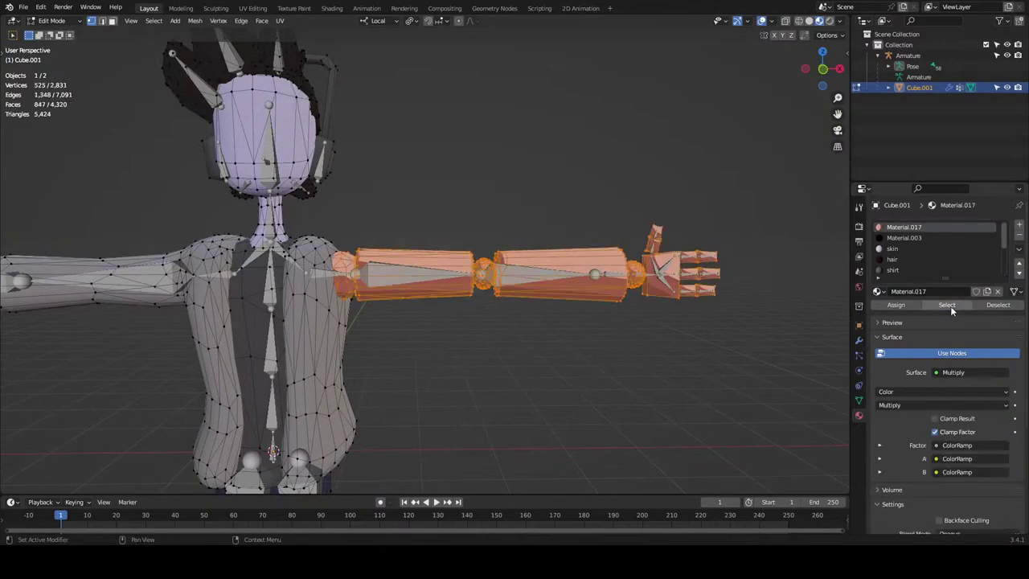
scroll(909, 261, down, 5)
click(907, 270)
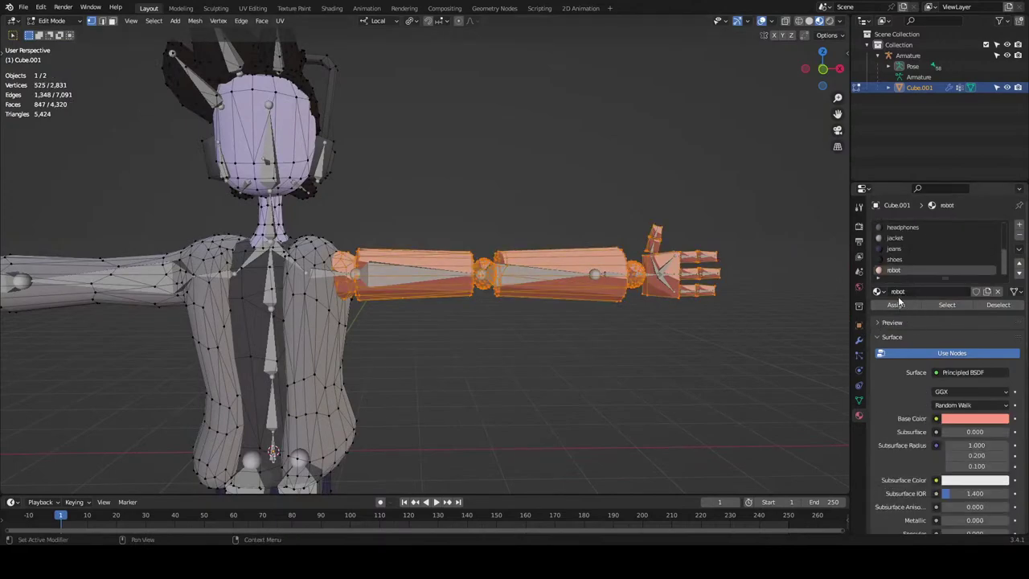
click(895, 304)
key(Tab)
click(741, 362)
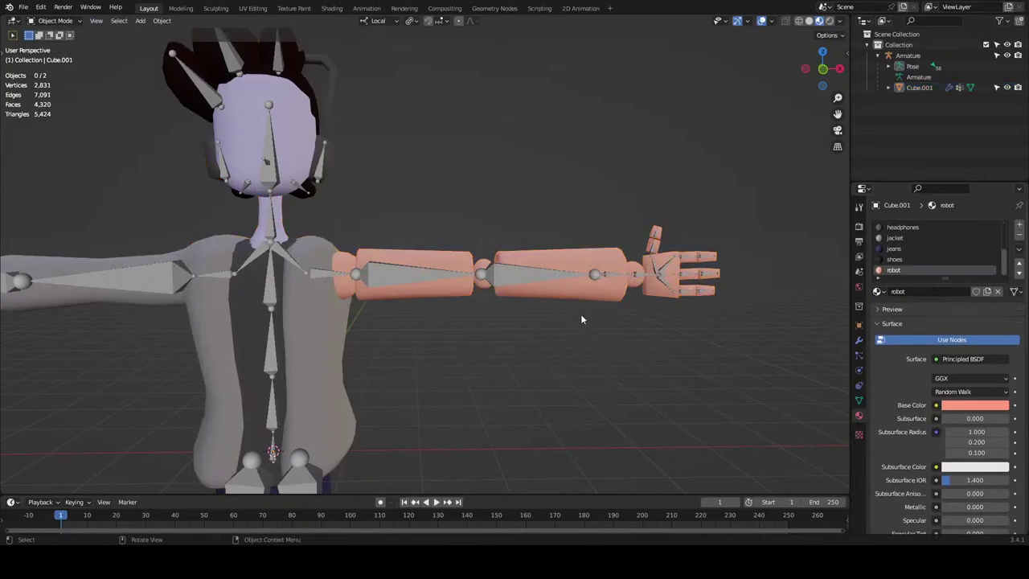
Darken the robot material's base color to a muted red and check it on the robotic arm.
click(593, 262)
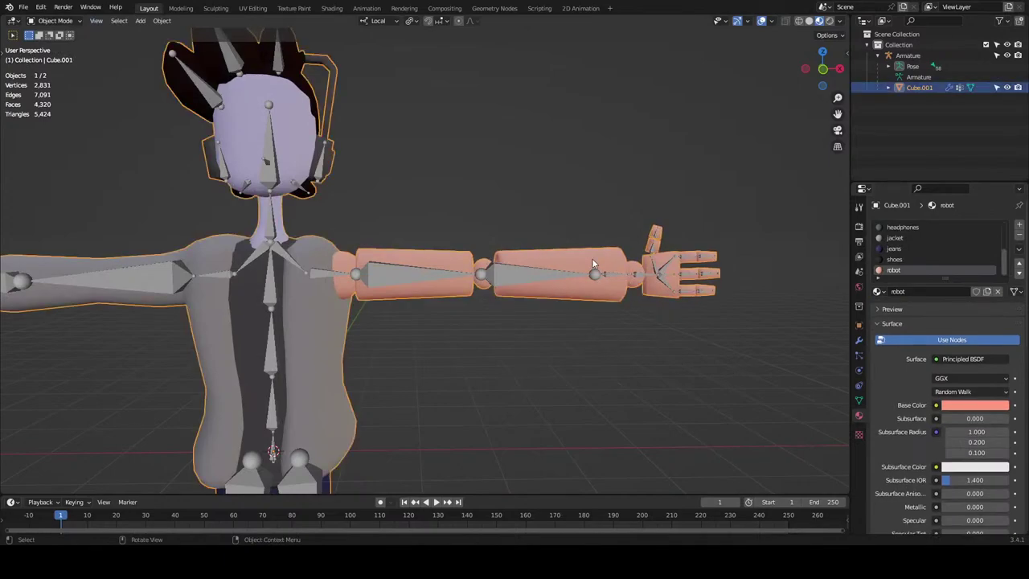
click(964, 405)
drag(1003, 259, 1001, 271)
scroll(964, 402, down, 3)
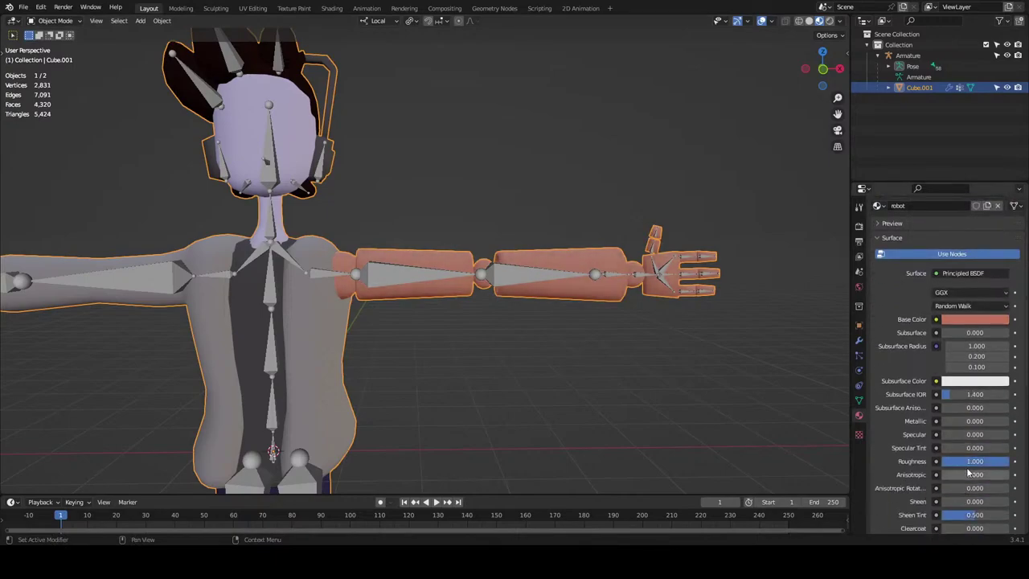
scroll(737, 393, up, 2)
click(734, 399)
scroll(626, 167, down, 3)
middle_drag(626, 167, 649, 167)
scroll(615, 242, up, 3)
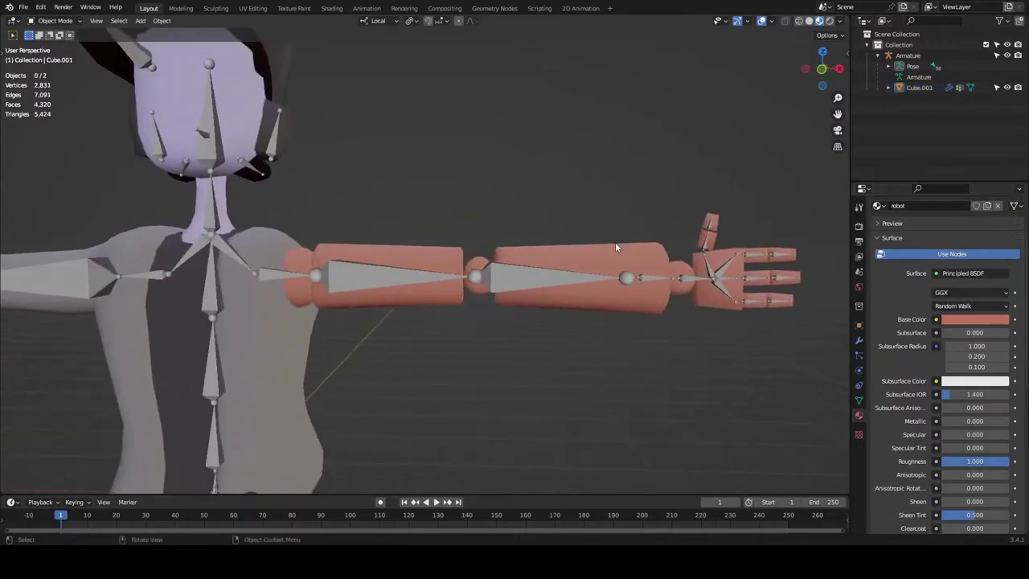
Shift the robot material's base color to a light peach salmon and check the arm in rendered shading before returning to material preview.
click(615, 247)
click(975, 320)
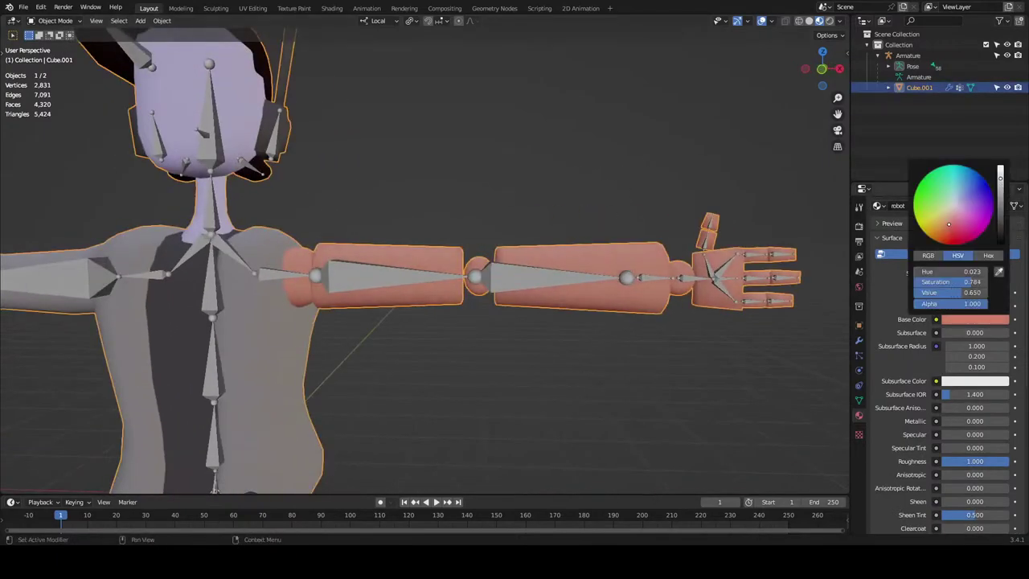
drag(945, 231, 947, 219)
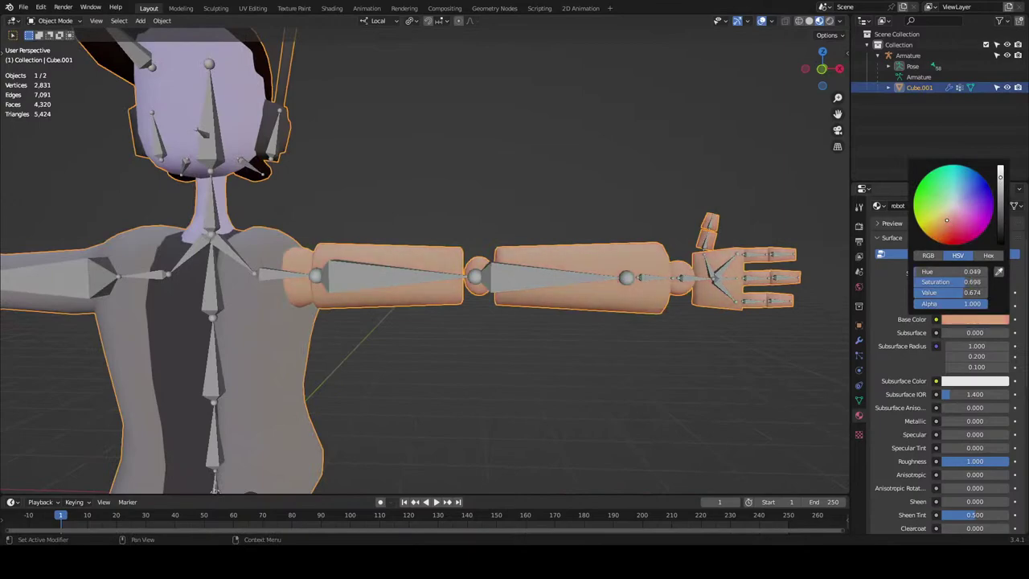
click(975, 319)
drag(948, 225, 948, 221)
click(783, 165)
click(829, 20)
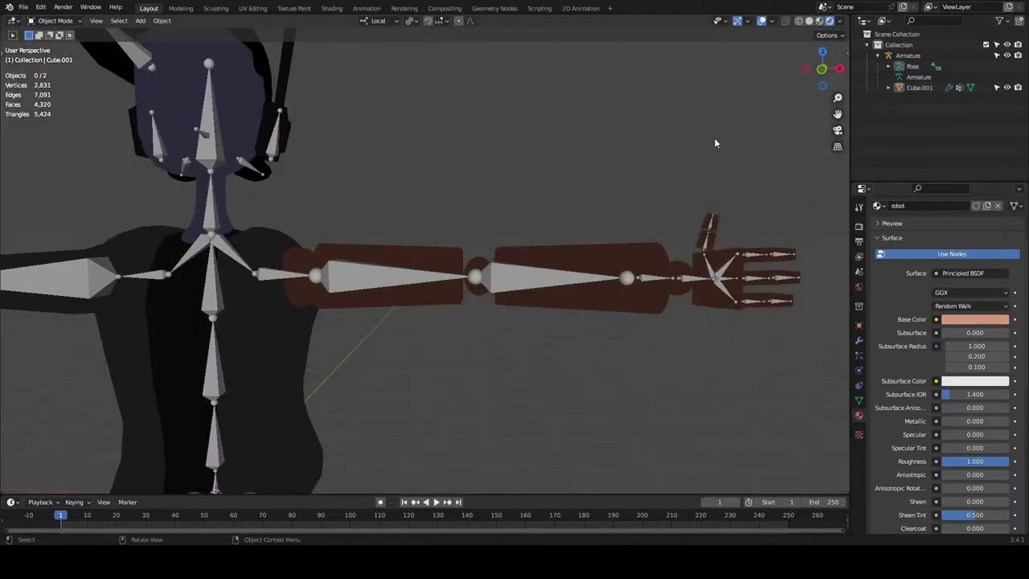
scroll(699, 164, down, 4)
click(819, 21)
Change the robot material's base color to a saturated pinkish red with hue 0.000 and saturation 0.853.
middle_drag(628, 173, 580, 207)
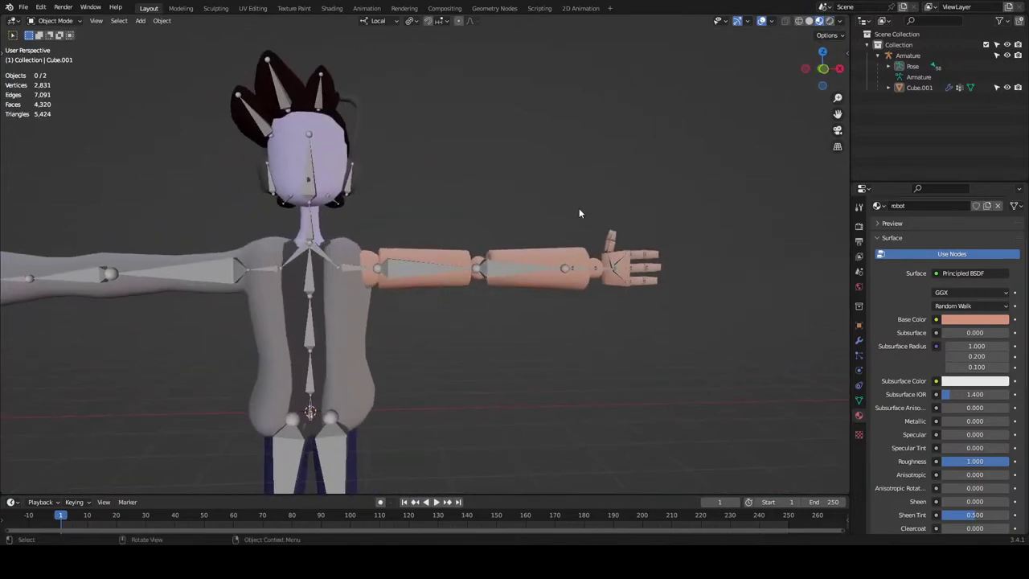
click(557, 253)
scroll(556, 254, up, 3)
click(974, 319)
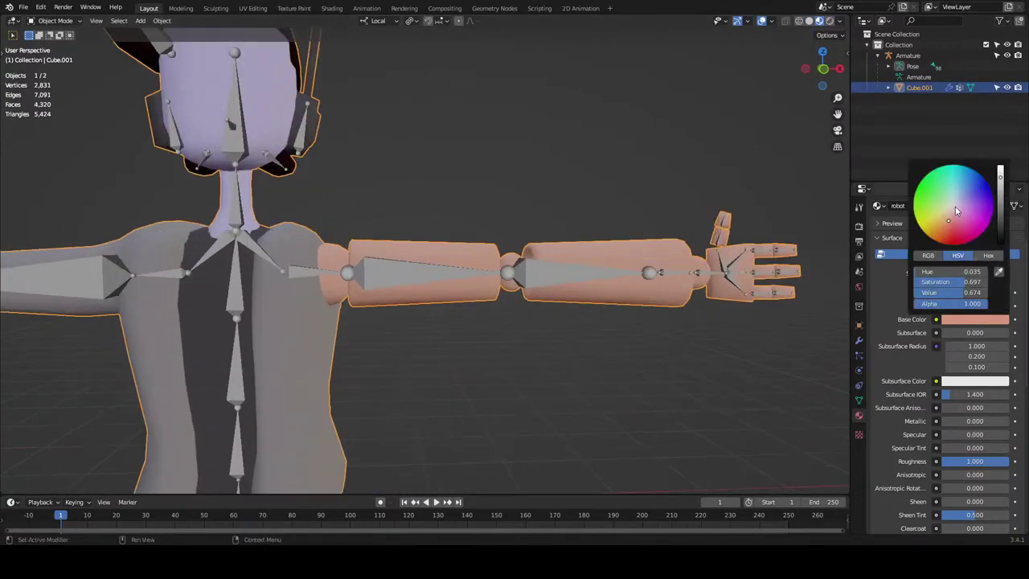
mouse_move(947, 223)
mouse_down()
mouse_move(954, 216)
mouse_move(949, 235)
mouse_move(954, 223)
mouse_move(959, 230)
mouse_up()
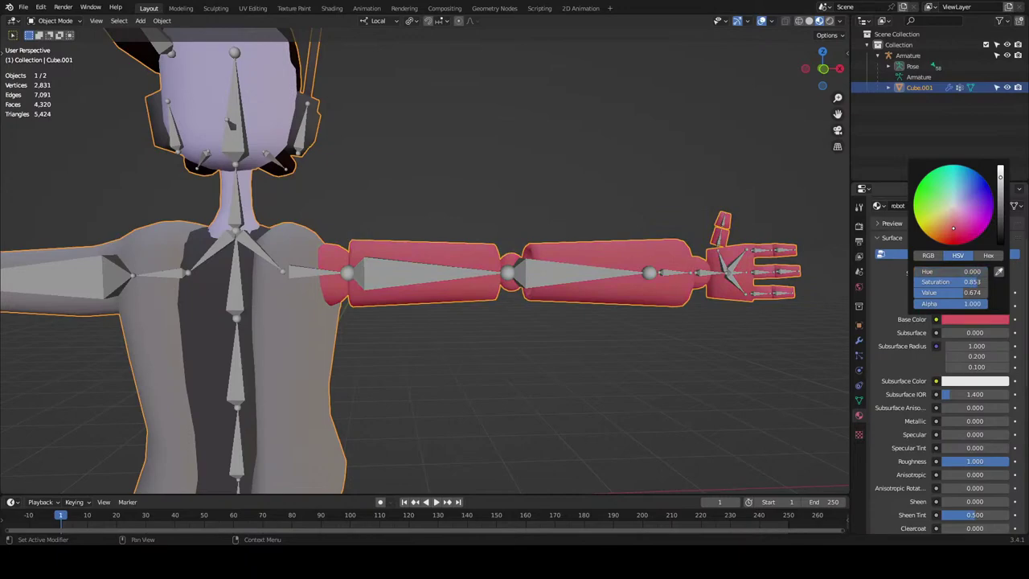
click(601, 142)
scroll(571, 188, down, 5)
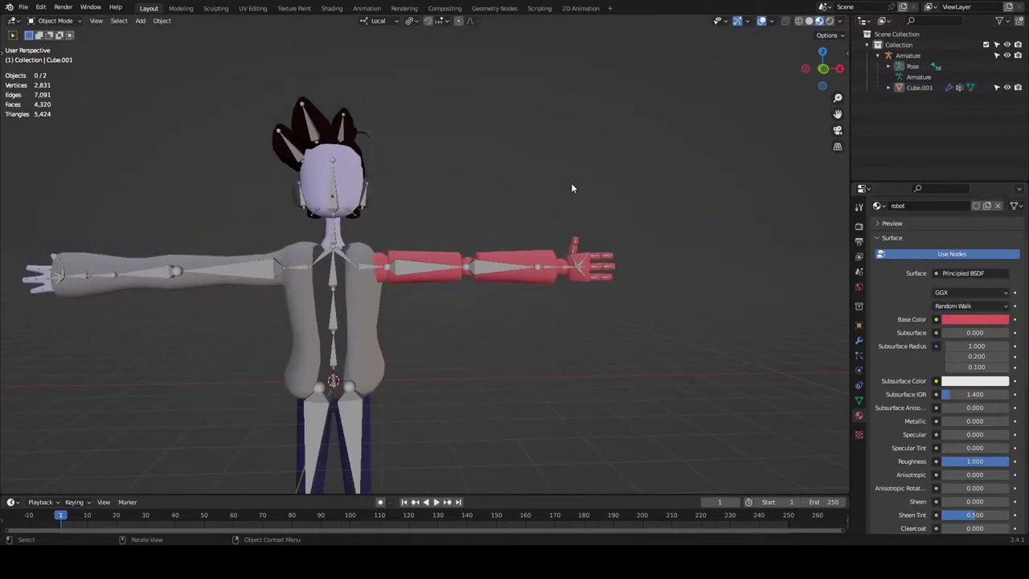
Set the robot material's base color to a coral red with hue 0.016, saturation 0.838 and value 0.627, and save the file.
click(960, 321)
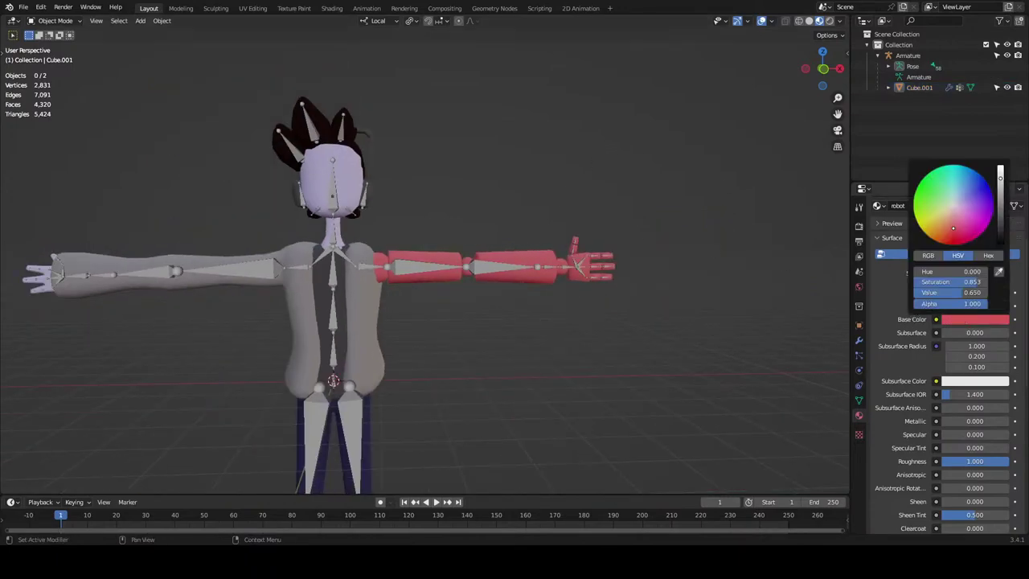
drag(1000, 167, 1000, 180)
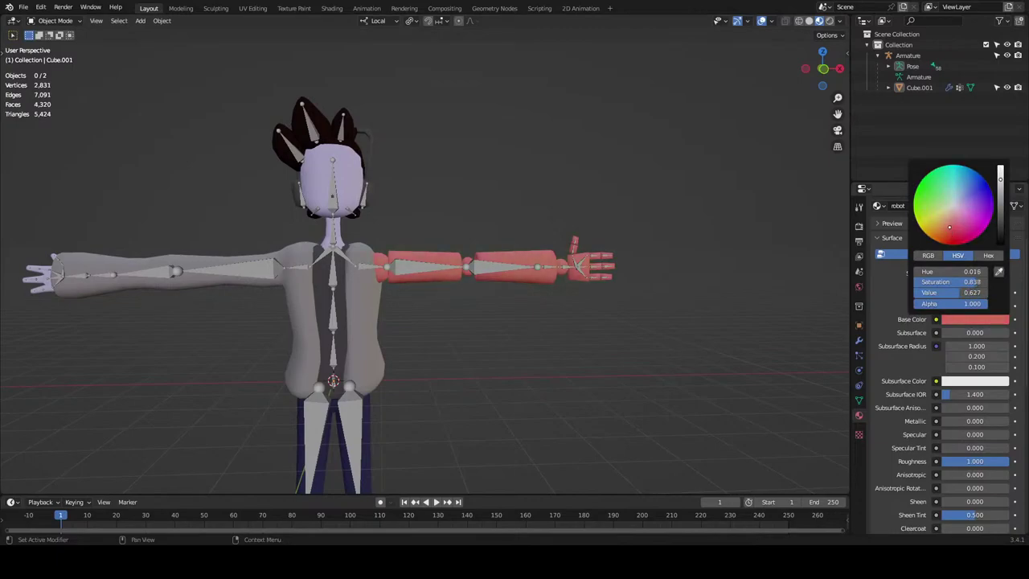
middle_drag(624, 220, 574, 223)
scroll(515, 232, up, 3)
key(ctrl+s)
scroll(461, 218, down, 3)
middle_drag(461, 218, 490, 199)
scroll(960, 264, up, 3)
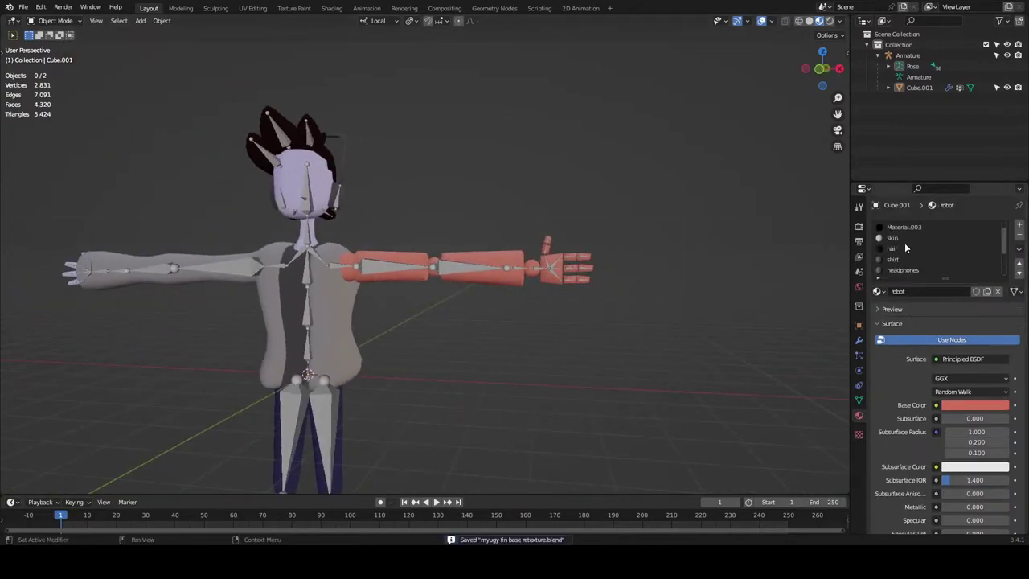
Check in edit mode whether any faces use Material.003, and remove that material slot from the character in object mode.
click(918, 229)
click(1019, 234)
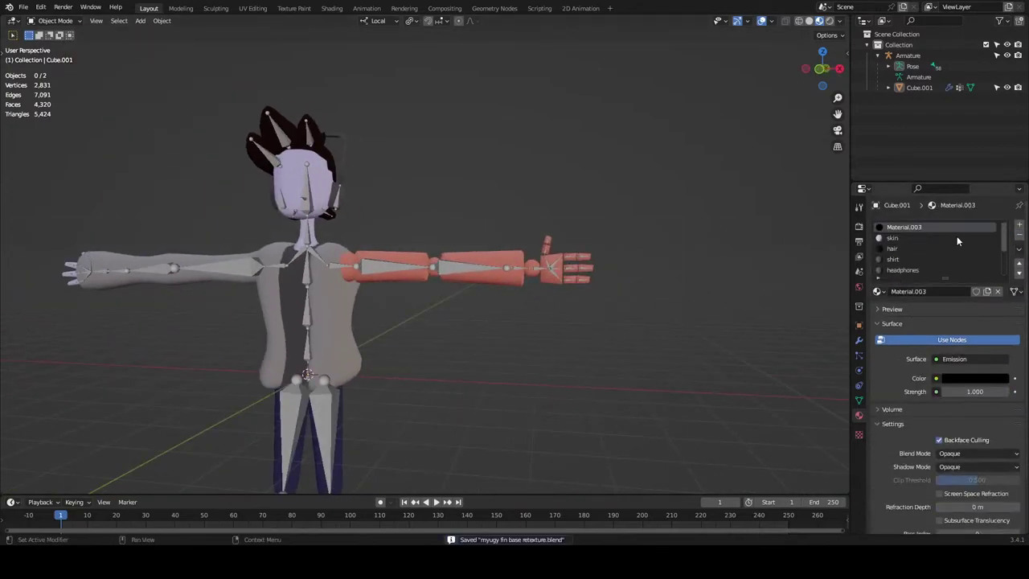
middle_drag(681, 240, 705, 205)
scroll(704, 205, down, 2)
key(Tab)
key(alt+a)
scroll(619, 278, down, 10)
scroll(595, 296, up, 7)
scroll(588, 304, down, 4)
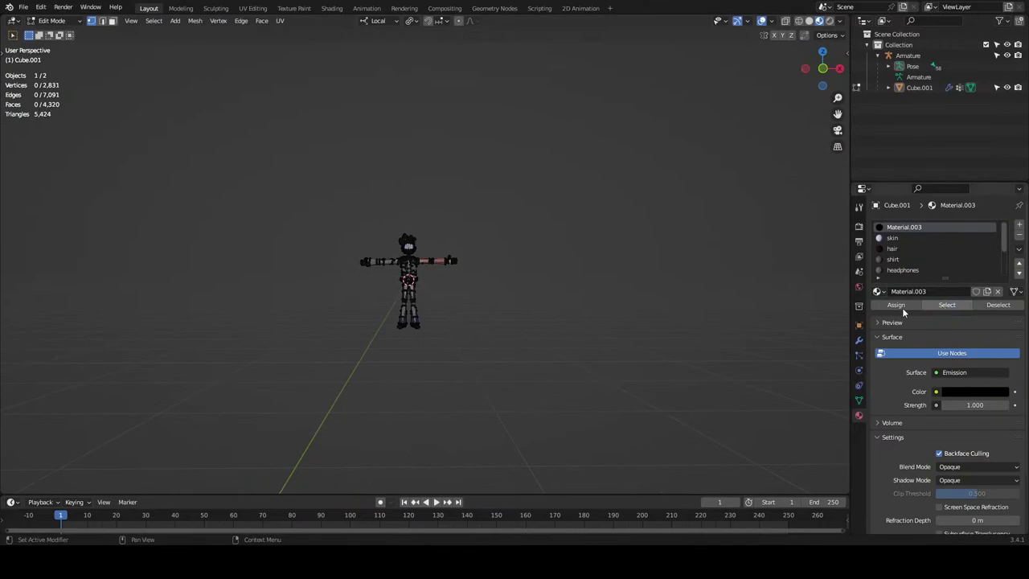
scroll(348, 176, up, 8)
middle_drag(348, 175, 409, 251)
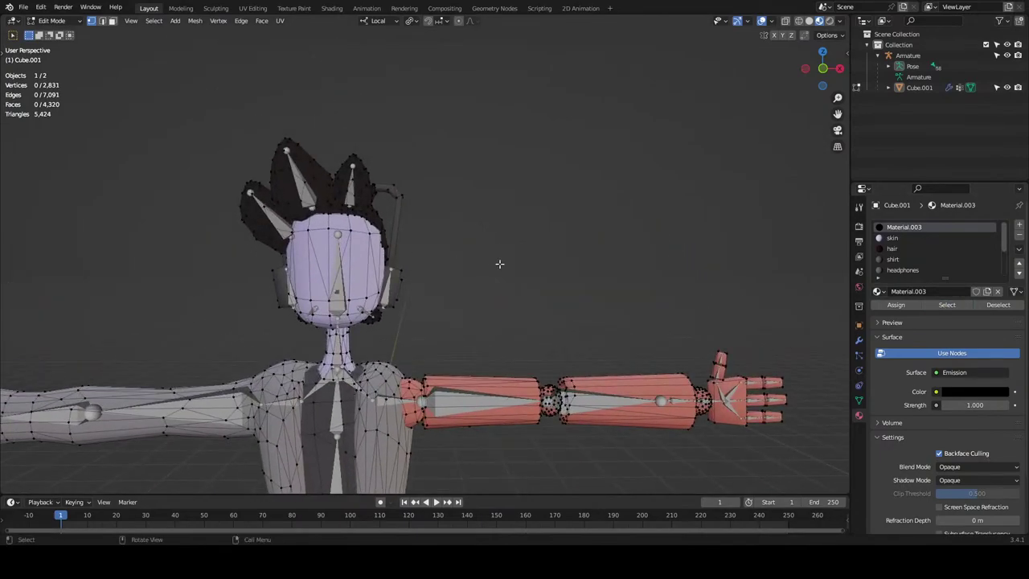
key(Tab)
click(1019, 235)
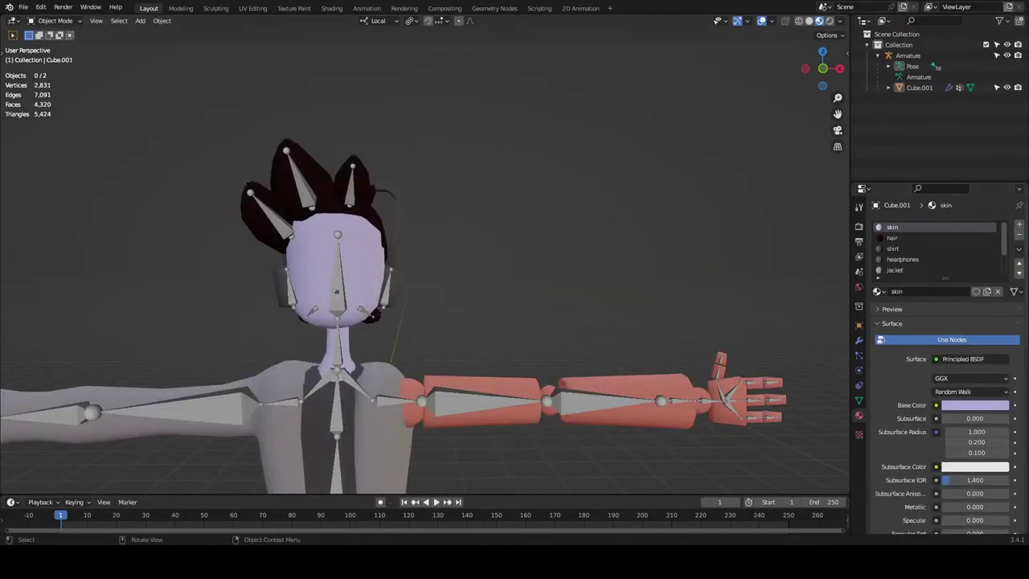
middle_drag(564, 273, 591, 280)
scroll(624, 284, up, 3)
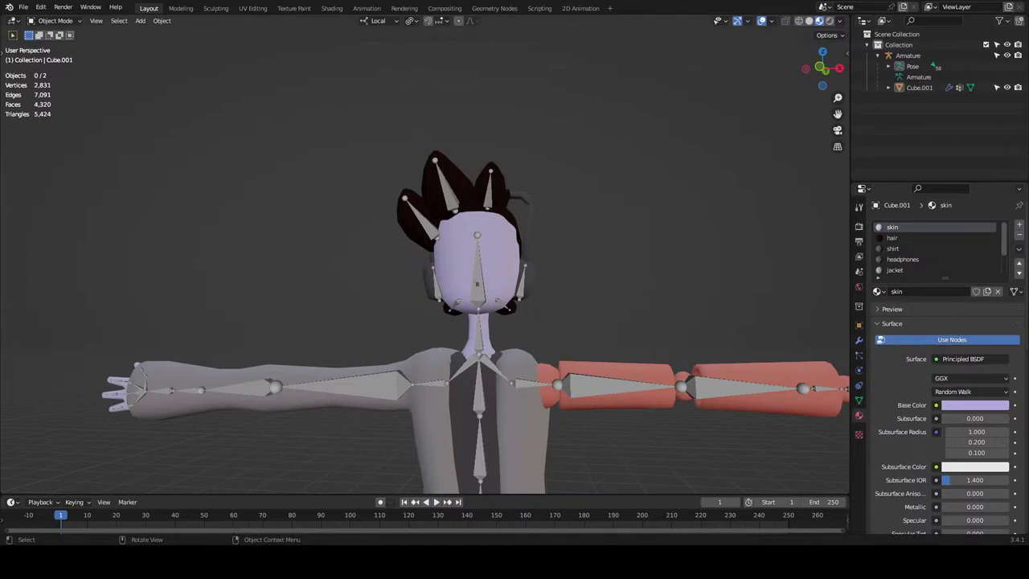
click(821, 67)
scroll(746, 236, up, 4)
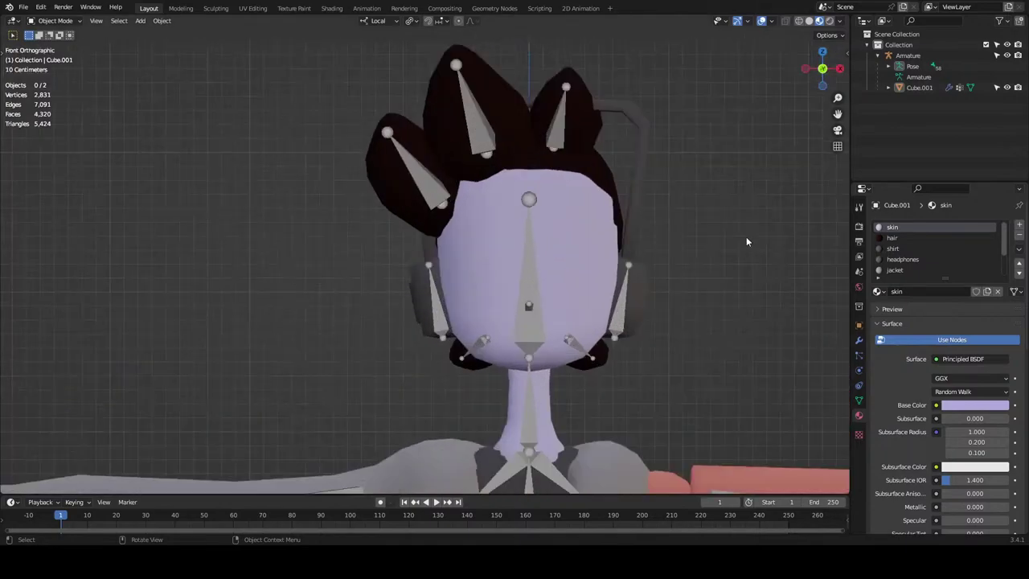
shift+middle_drag(746, 240, 644, 215)
click(426, 276)
key(ctrl+Tab)
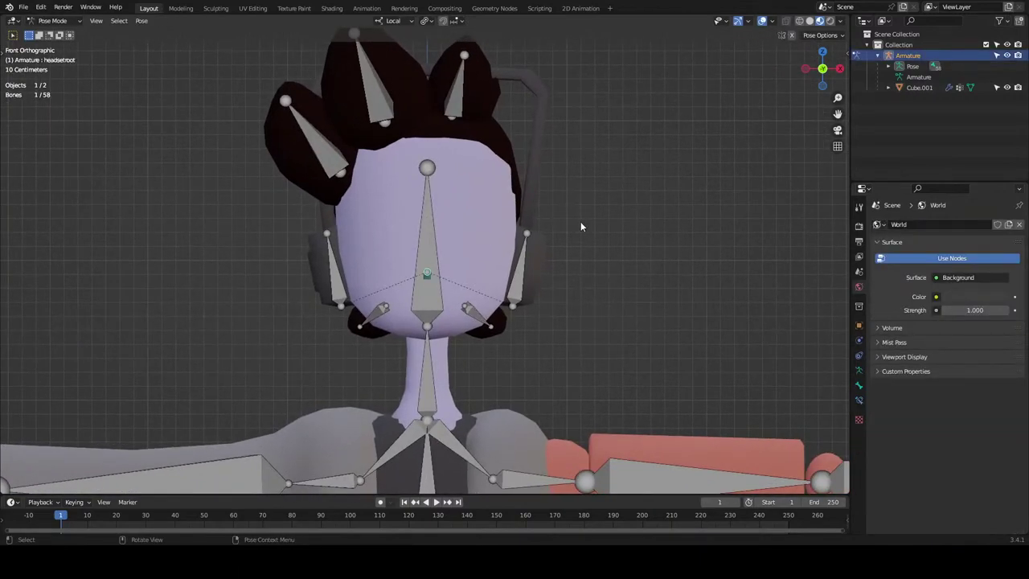
click(52, 20)
click(54, 32)
Add a cube mesh to the scene and scale it down to roughly the size of the character's head.
click(141, 20)
mouse_move(152, 37)
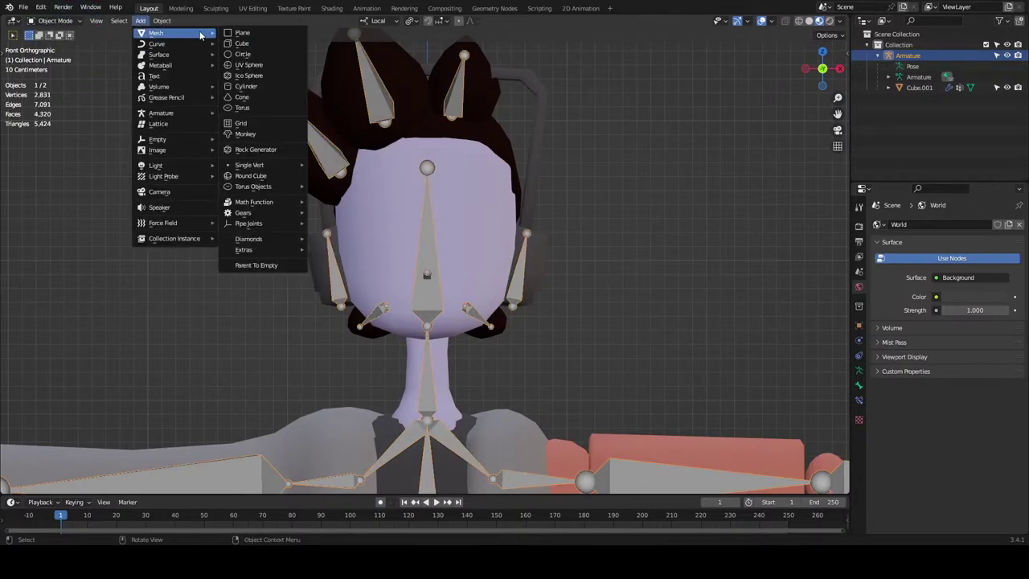
click(241, 50)
scroll(521, 279, down, 4)
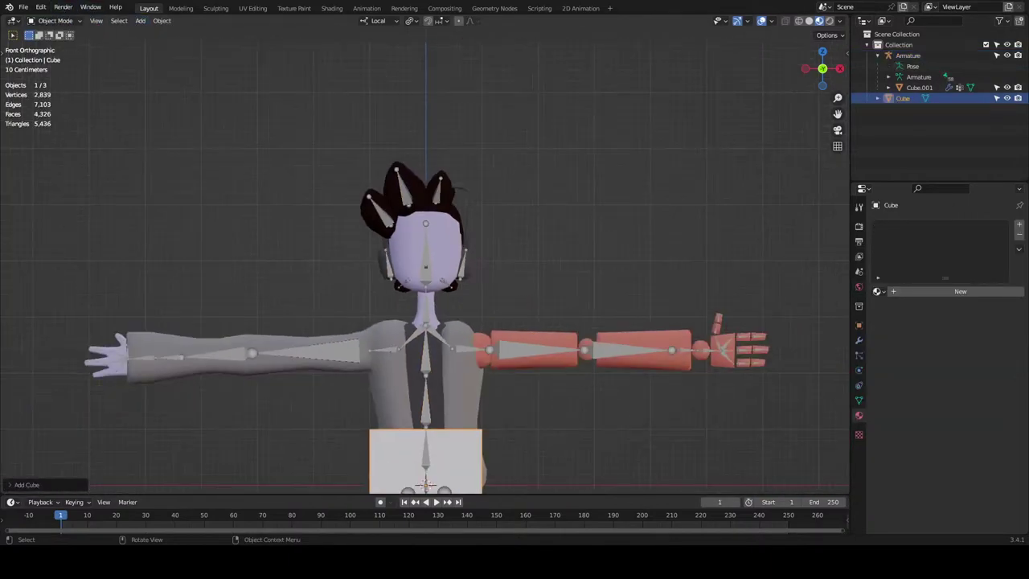
key(s)
scroll(517, 411, down, 4)
click(517, 411)
Raise the cube to head height and move it forward along its local Y axis, in front of the face.
key(g)
key(z)
click(488, 296)
middle_drag(488, 296, 546, 280)
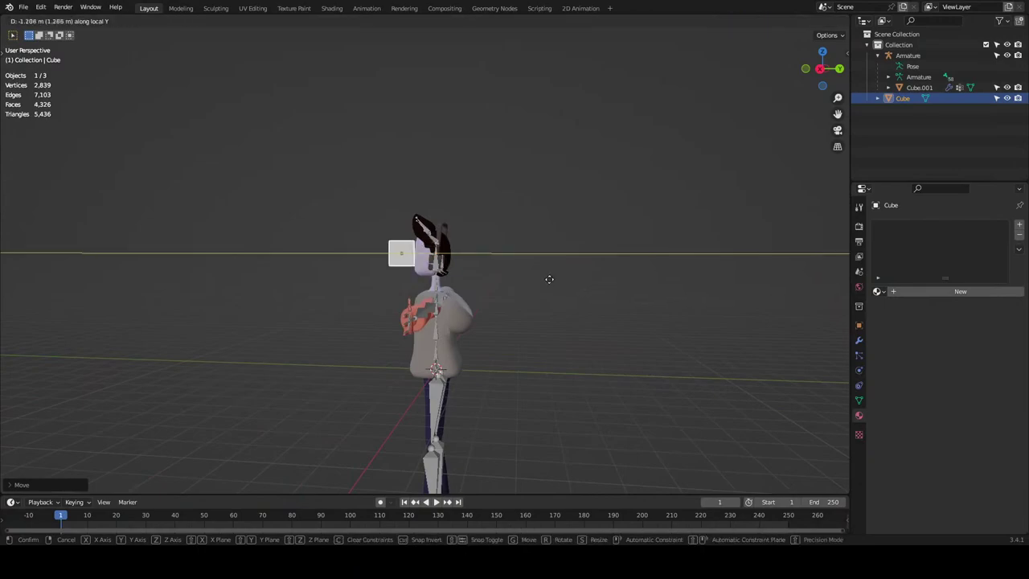
Narrow the cube along X and move it sideways to the eye position on the robotic arm's side of the face.
click(817, 68)
key(KP_Decimal)
key(s)
key(x)
key(x)
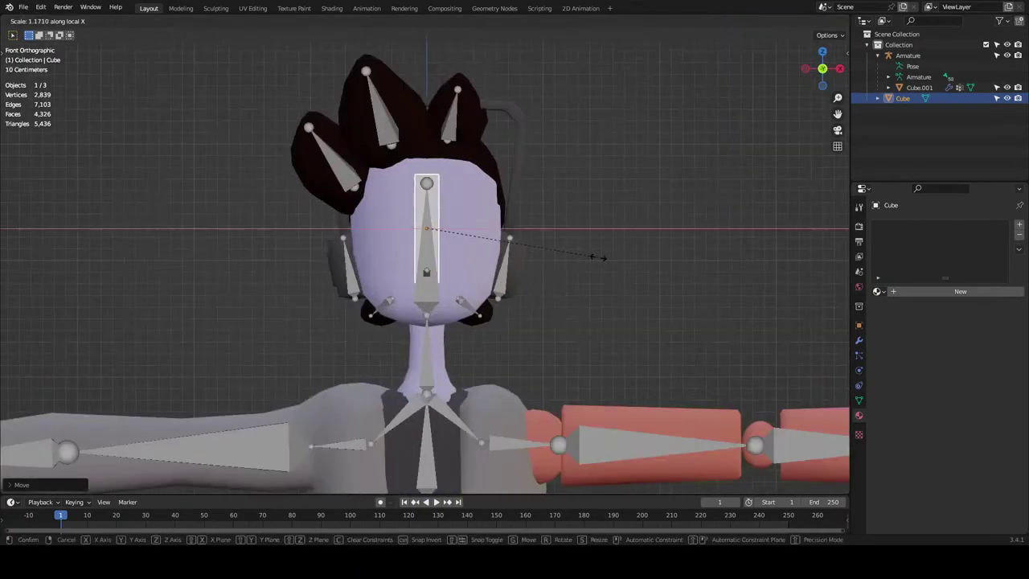
key(Escape)
key(g)
key(x)
key(x)
click(596, 260)
Shorten the cube along Z and round it into a slim vertical oval eye with a level 2 Subdivision Surface.
key(s)
key(z)
click(545, 254)
key(ctrl+1)
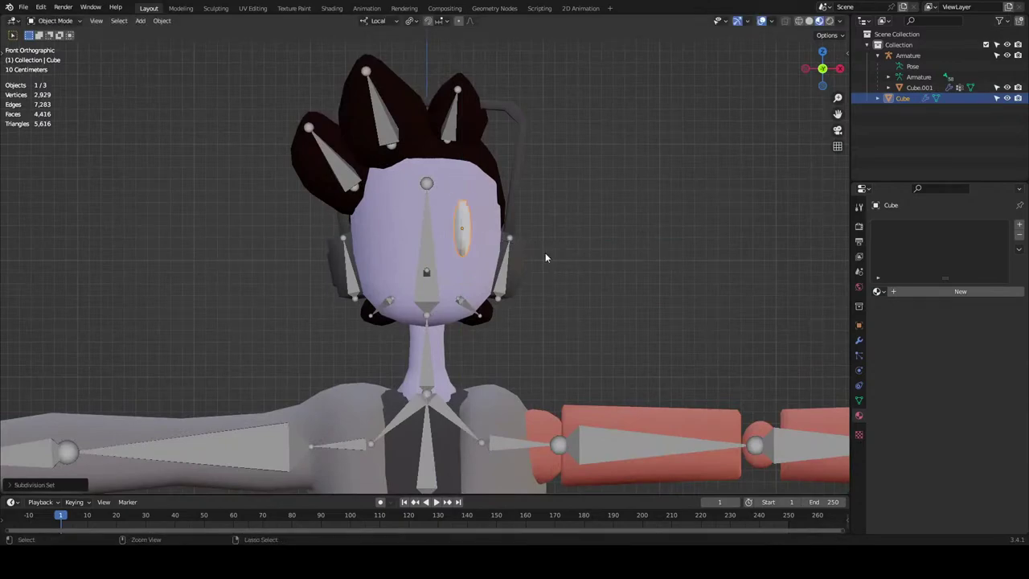
scroll(545, 254, up, 3)
key(s)
key(x)
click(595, 270)
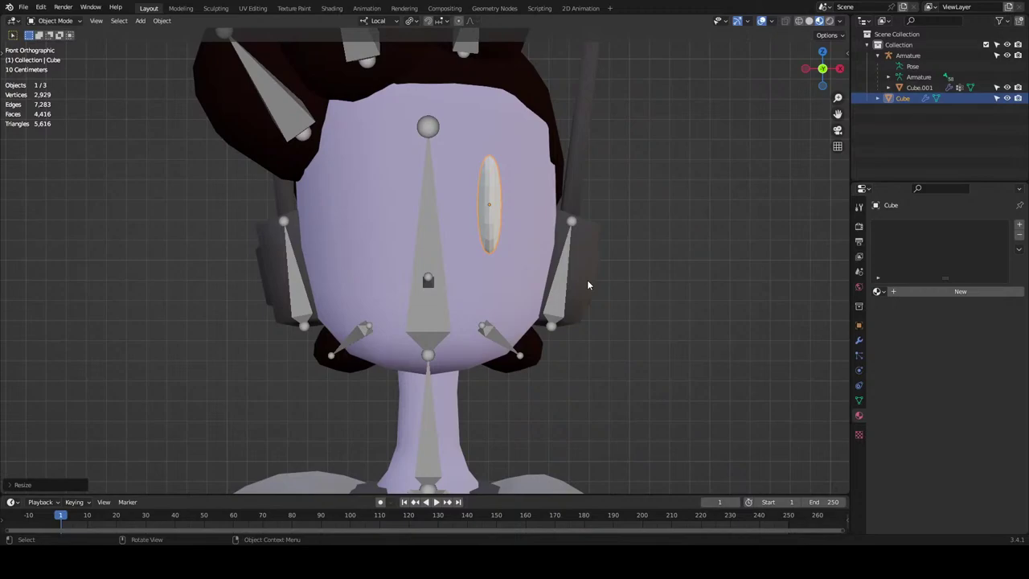
Flatten the eye oval along its local Y axis and move it back against the face.
middle_drag(587, 285, 636, 292)
key(s)
key(y)
key(y)
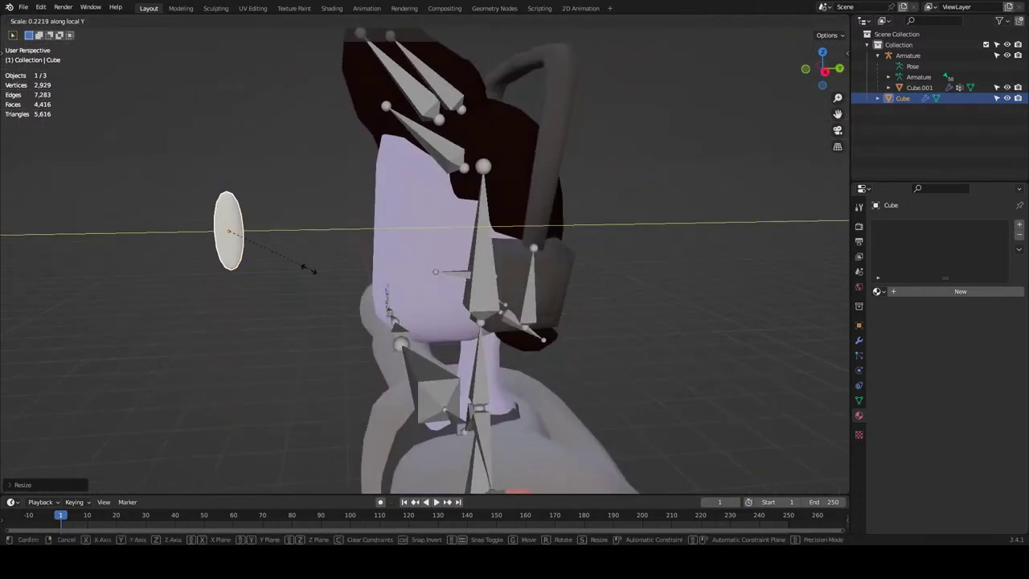
click(277, 267)
key(g)
key(y)
key(y)
click(439, 286)
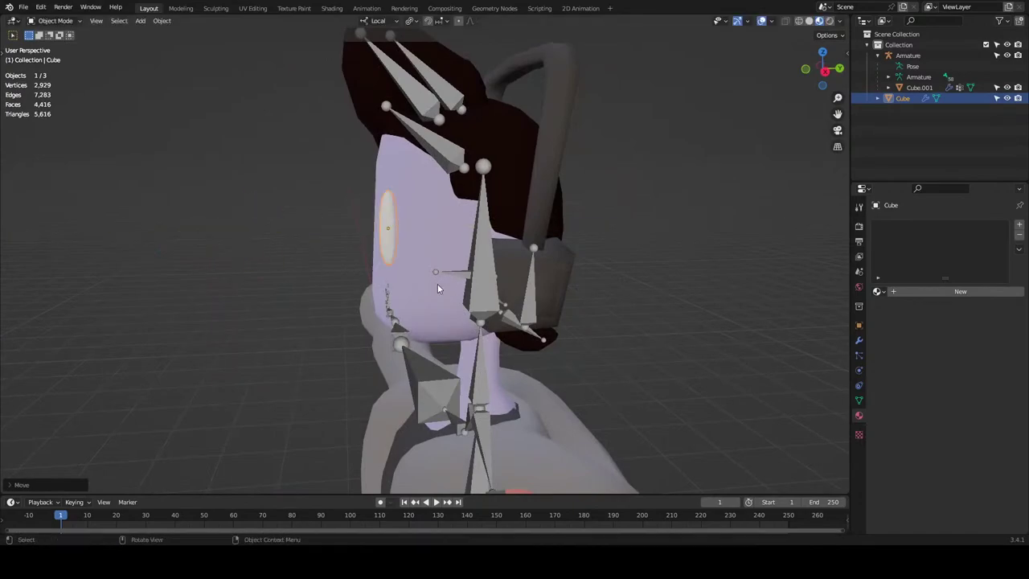
Shift the eye oval closer to the middle of the face along X and nudge it forward out of the surface.
click(805, 69)
scroll(710, 274, up, 2)
key(g)
key(x)
key(x)
click(650, 204)
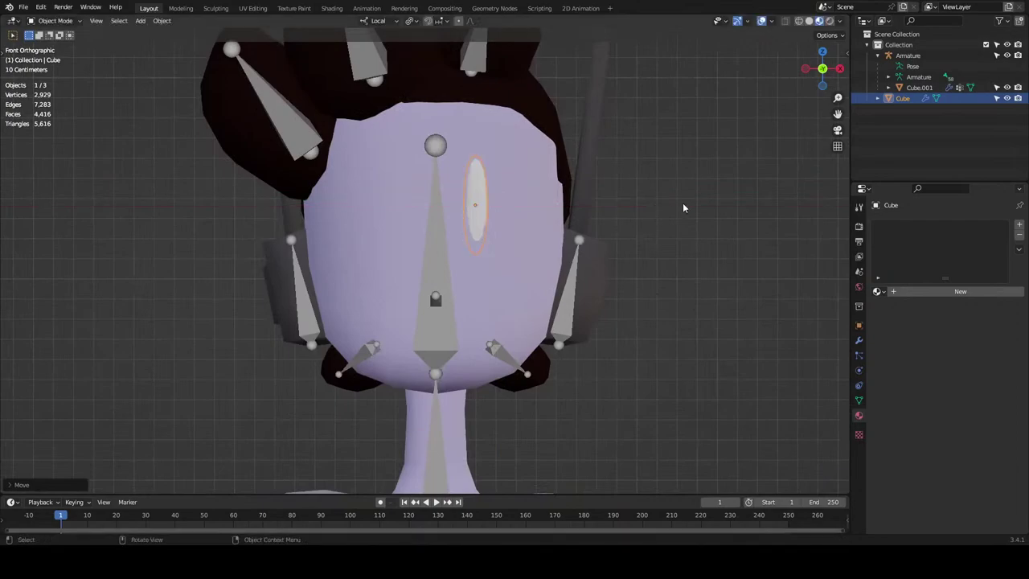
middle_drag(684, 206, 558, 212)
key(g)
key(y)
key(y)
click(554, 209)
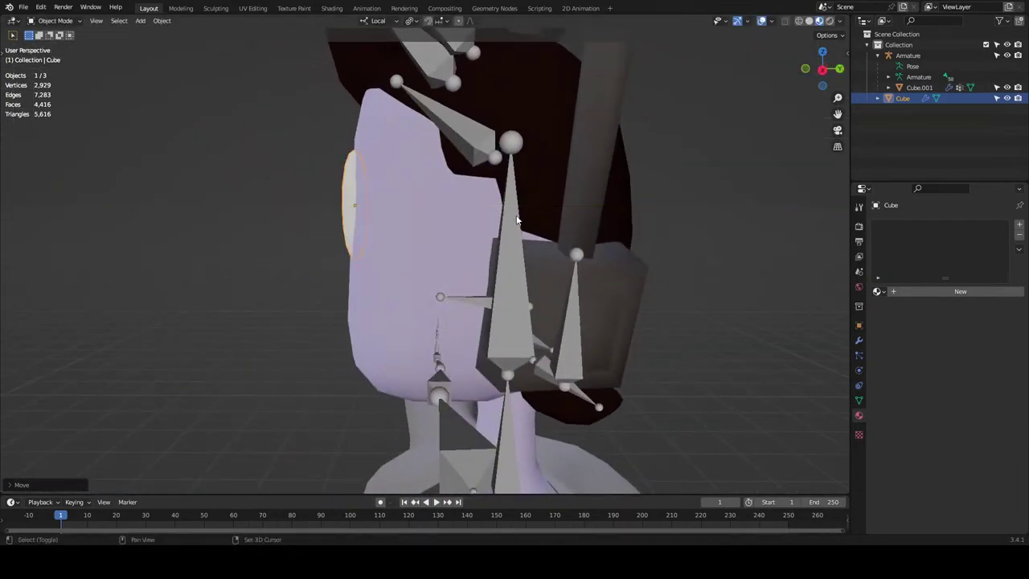
Rotate the eye oval in the right side view to follow the slant of the face.
click(822, 70)
key(r)
click(704, 197)
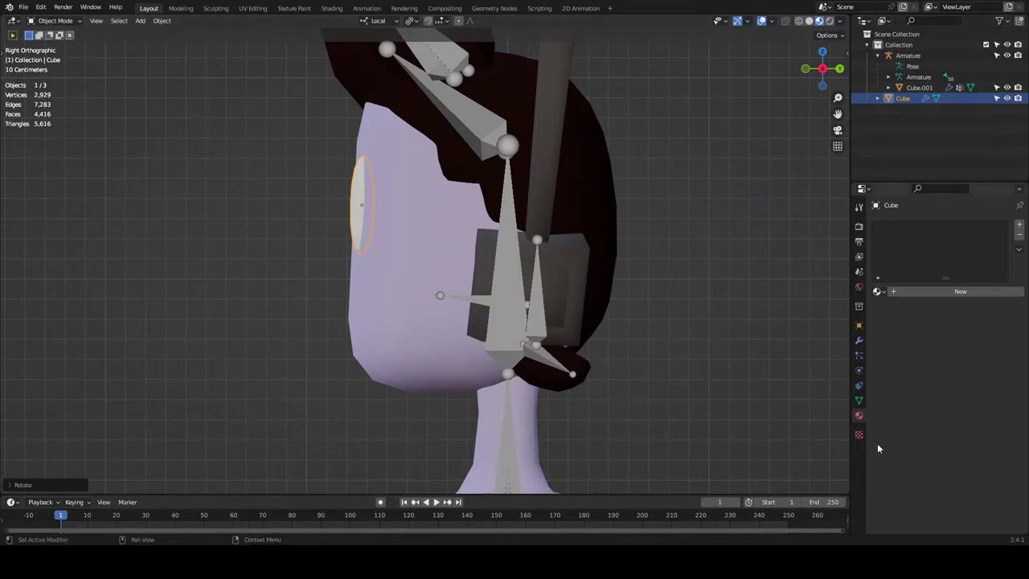
middle_drag(492, 253, 660, 153)
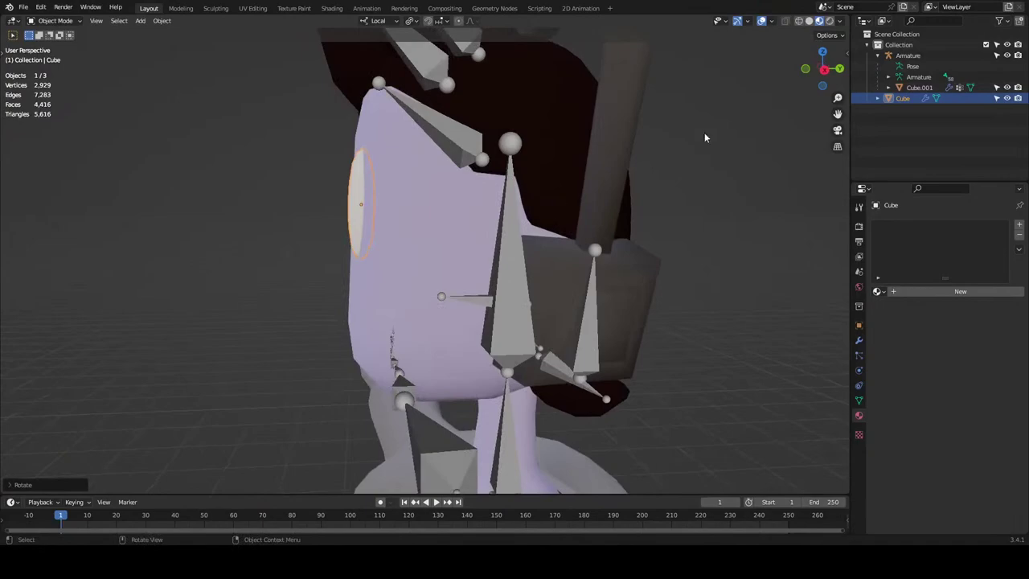
click(824, 70)
key(r)
click(779, 250)
Rescale the eye oval's depth along local Y, reposition it against the face and adjust its height along Z.
key(s)
key(y)
key(y)
click(688, 233)
key(g)
key(y)
key(y)
click(664, 229)
middle_drag(662, 229, 705, 244)
key(s)
key(z)
click(605, 233)
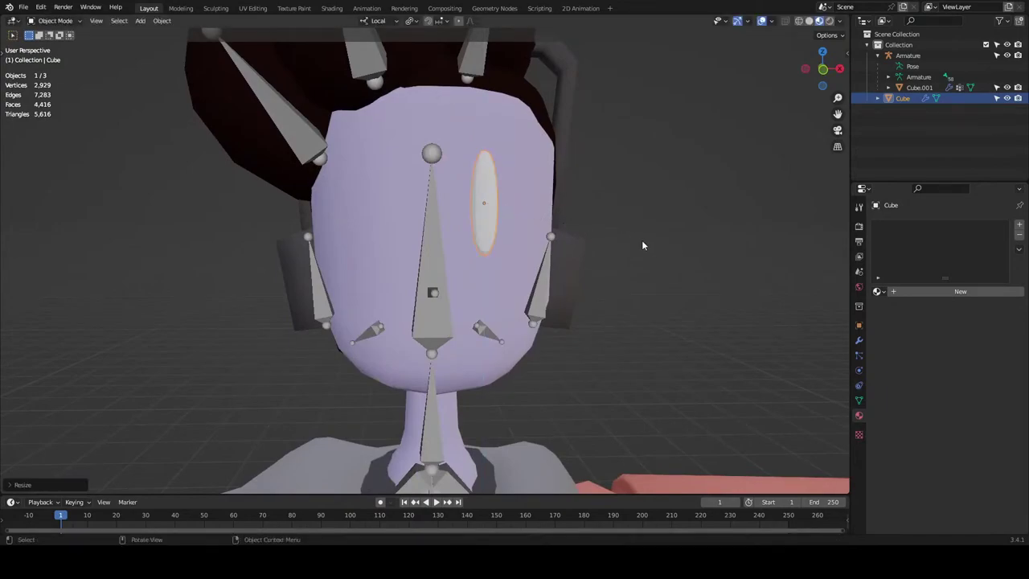
Try a viewport subdivision level of 1 on the eye oval and restore level 2.
click(858, 340)
click(934, 272)
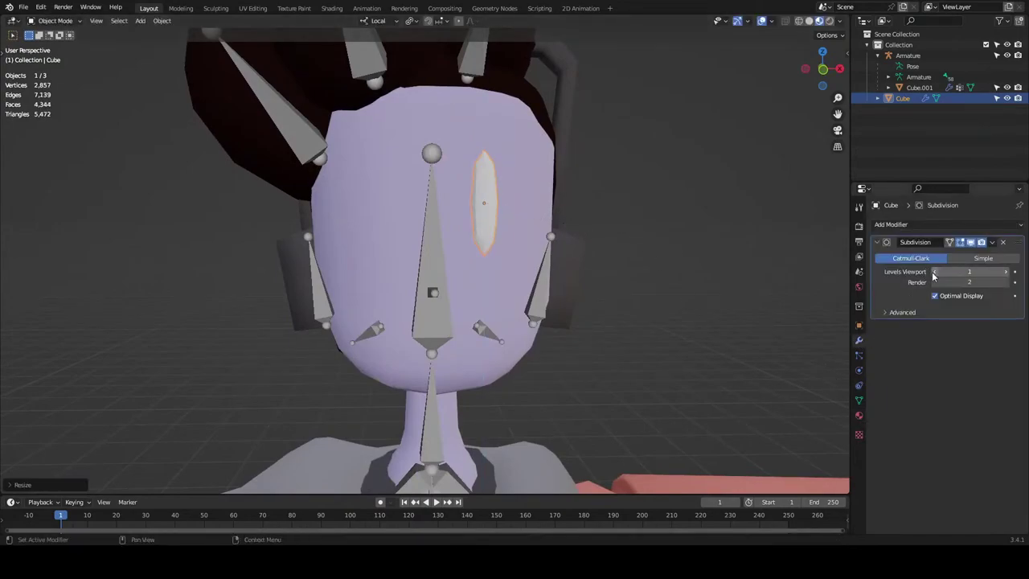
click(1005, 272)
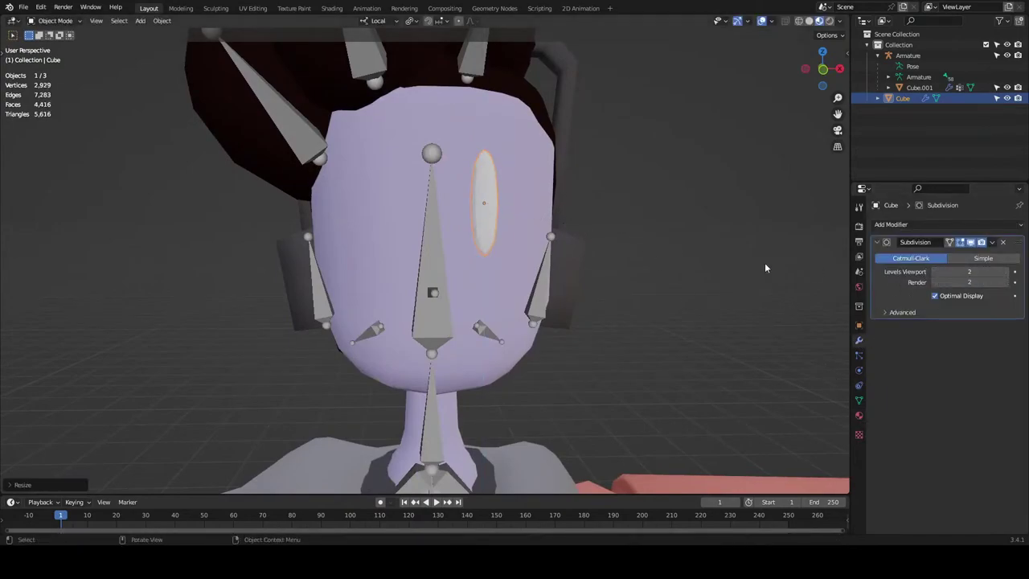
Apply smooth shading to the eye oval and inspect it from several angles.
scroll(724, 262, down, 2)
click(687, 261)
middle_drag(686, 260, 472, 231)
click(387, 197)
middle_drag(387, 197, 523, 205)
right_click(462, 203)
click(462, 203)
scroll(499, 205, up, 5)
scroll(531, 211, down, 6)
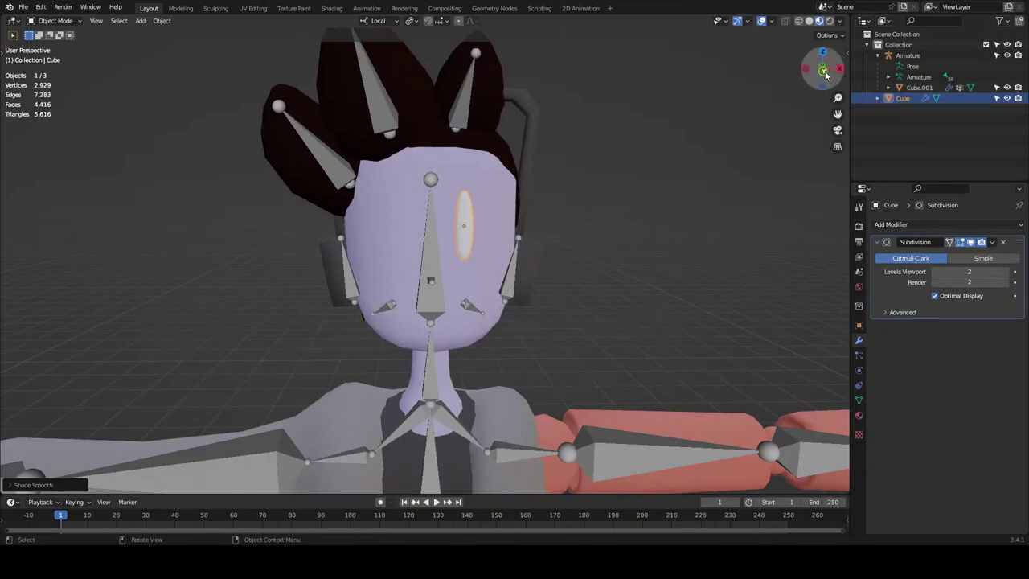
Add a Mirror modifier on the X axis to the eye oval, using Cube.001 as the mirror object.
click(822, 70)
click(640, 226)
scroll(640, 226, up, 4)
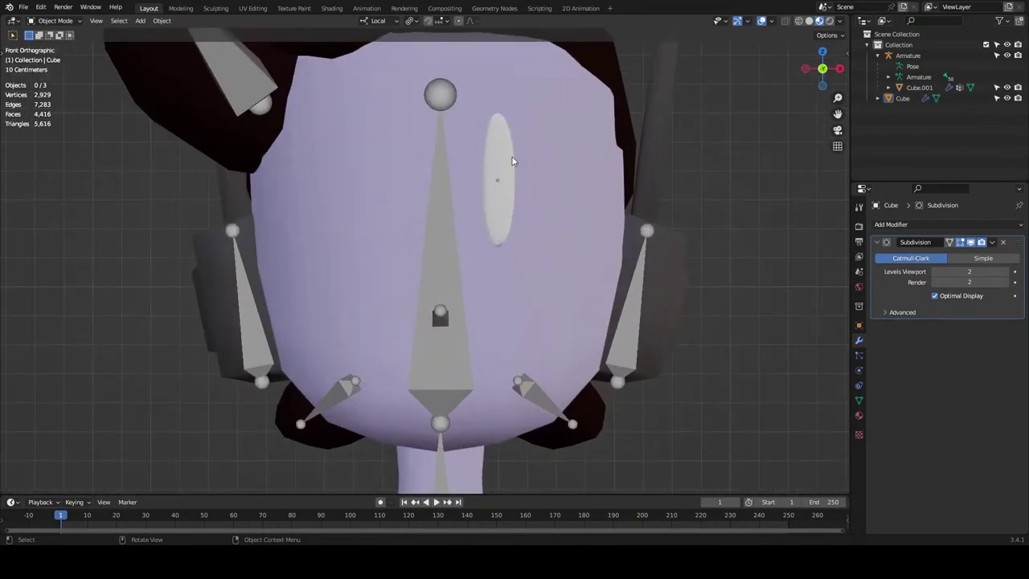
click(511, 161)
click(892, 224)
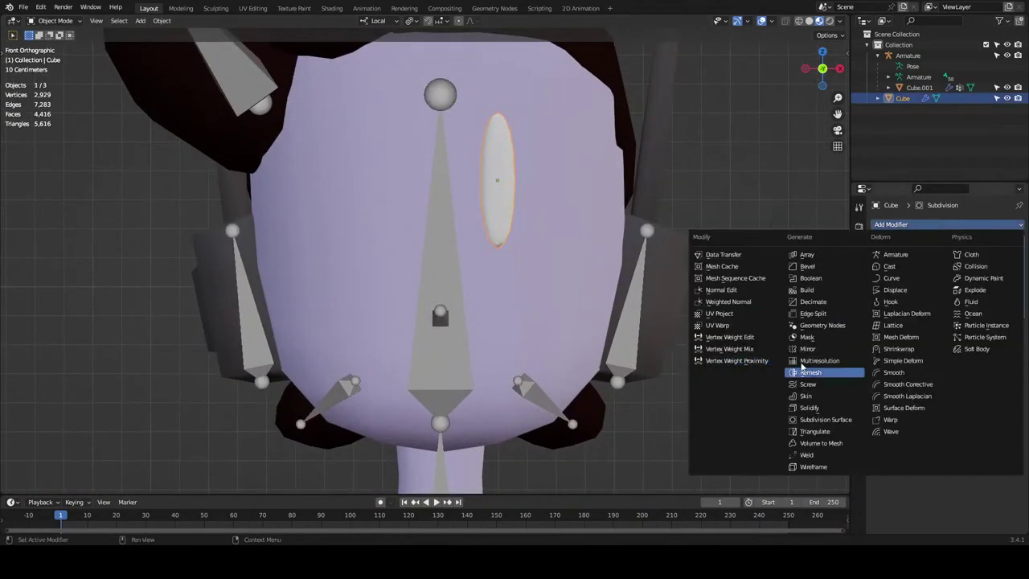
click(808, 348)
click(942, 382)
text(he)
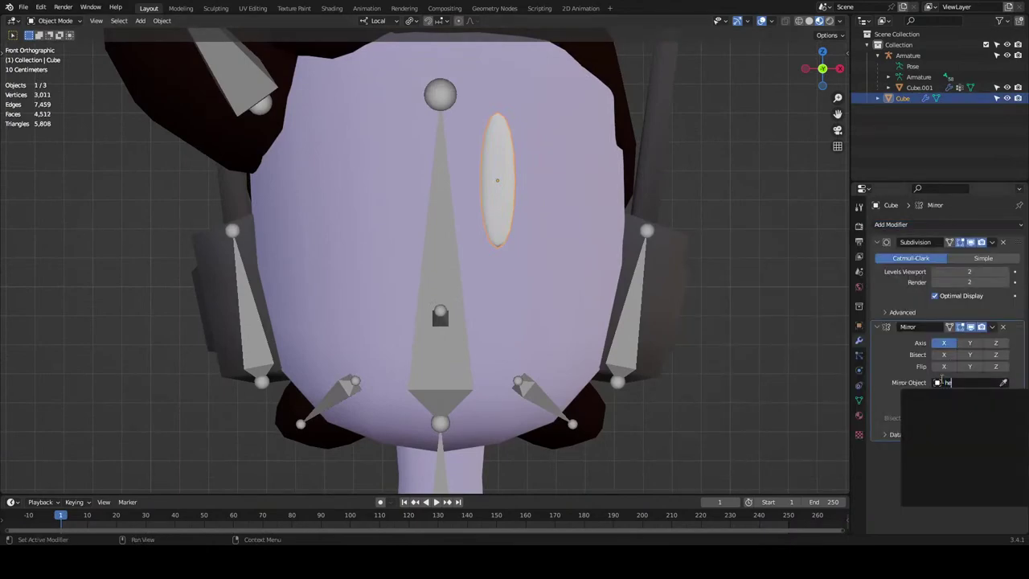
key(BackSpace)
key(BackSpace)
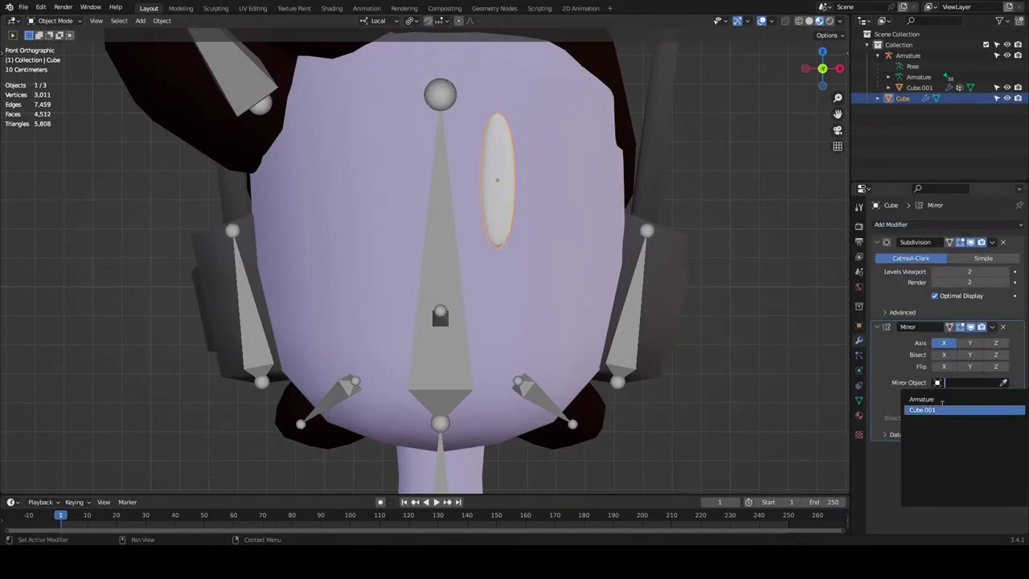
click(942, 408)
scroll(779, 323, down, 2)
click(543, 279)
scroll(533, 300, down, 7)
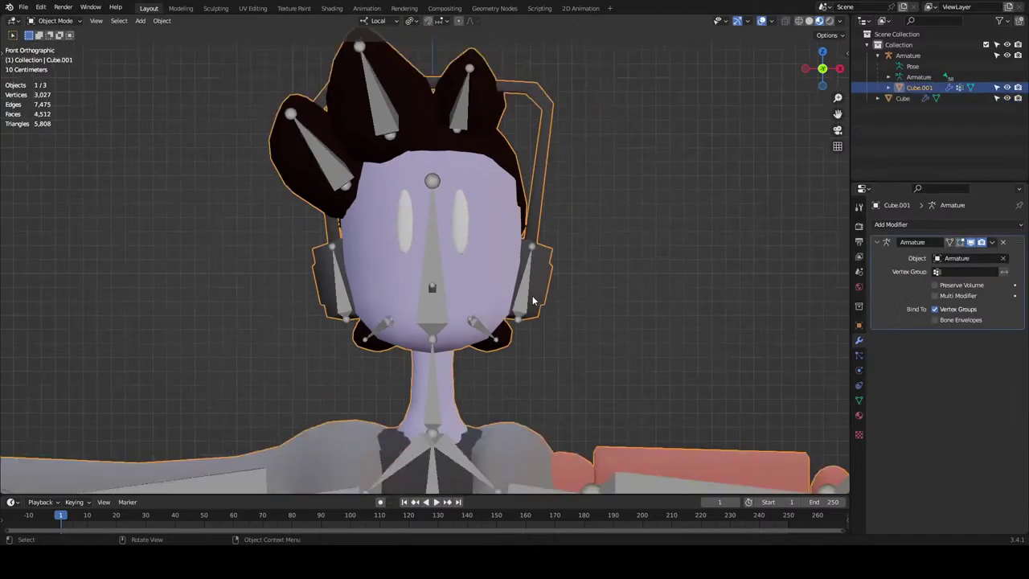
Rescale the mirrored eyes along X and shift them along X on the face in the front view.
scroll(528, 312, up, 7)
click(482, 212)
scroll(481, 208, up, 2)
key(s)
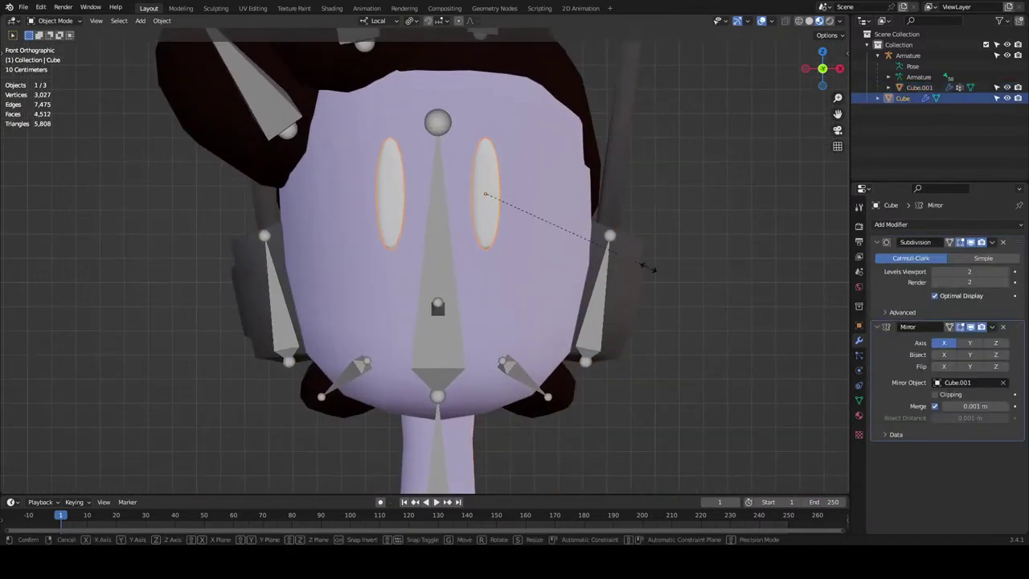
key(x)
click(582, 253)
key(g)
key(x)
click(577, 260)
Refine the eyes' width and the spacing between them along X, bringing them closer together.
key(s)
key(x)
click(606, 258)
key(g)
key(x)
click(563, 248)
Examine how the eyes sit against the face in solid shading from several angles, and return to material preview.
click(698, 211)
middle_drag(699, 212, 773, 217)
mouse_move(488, 212)
middle_down()
mouse_move(595, 213)
mouse_move(667, 193)
middle_up()
click(809, 21)
middle_drag(781, 50, 567, 169)
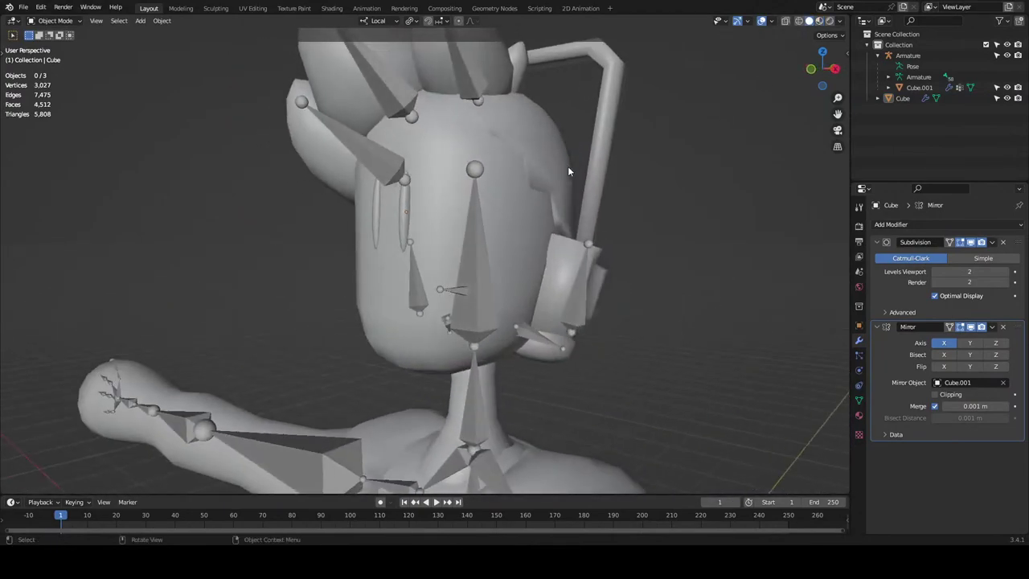
middle_drag(482, 193, 553, 196)
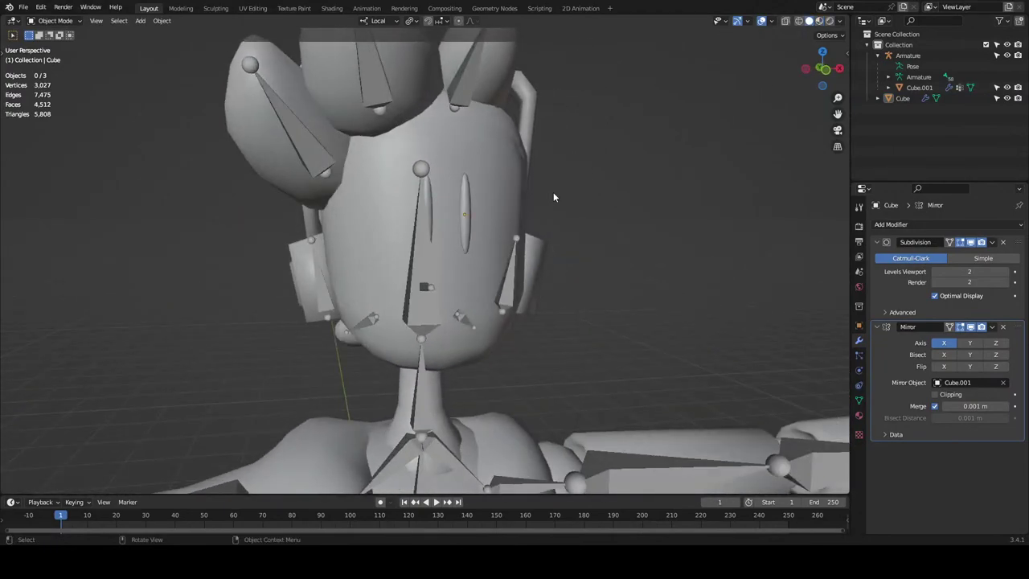
click(465, 213)
click(819, 21)
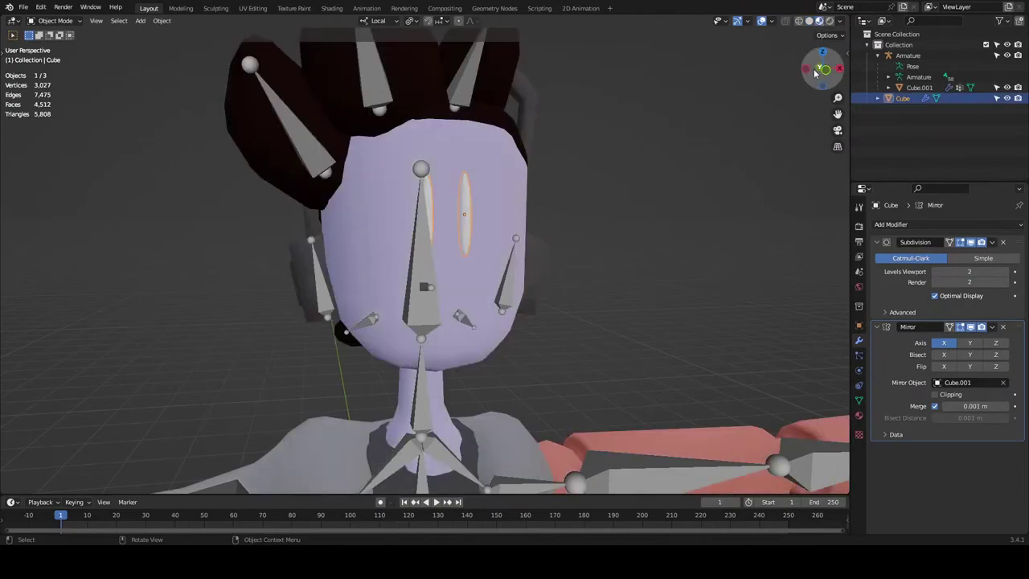
Rotate the eyes in the left side view to match the face's slant and move them slightly outward along Y.
click(815, 70)
scroll(713, 184, up, 5)
key(r)
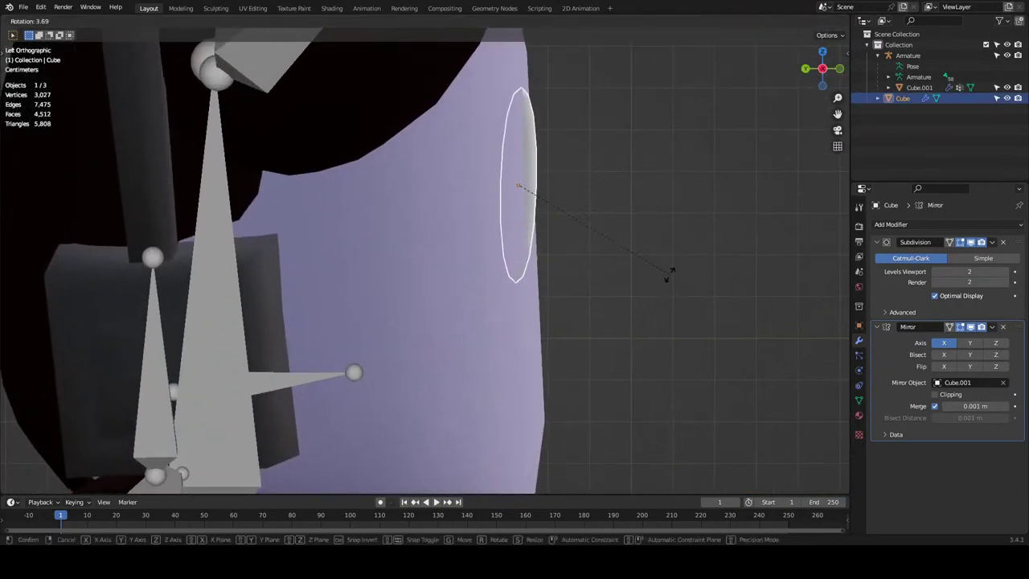
click(670, 274)
key(g)
key(y)
key(y)
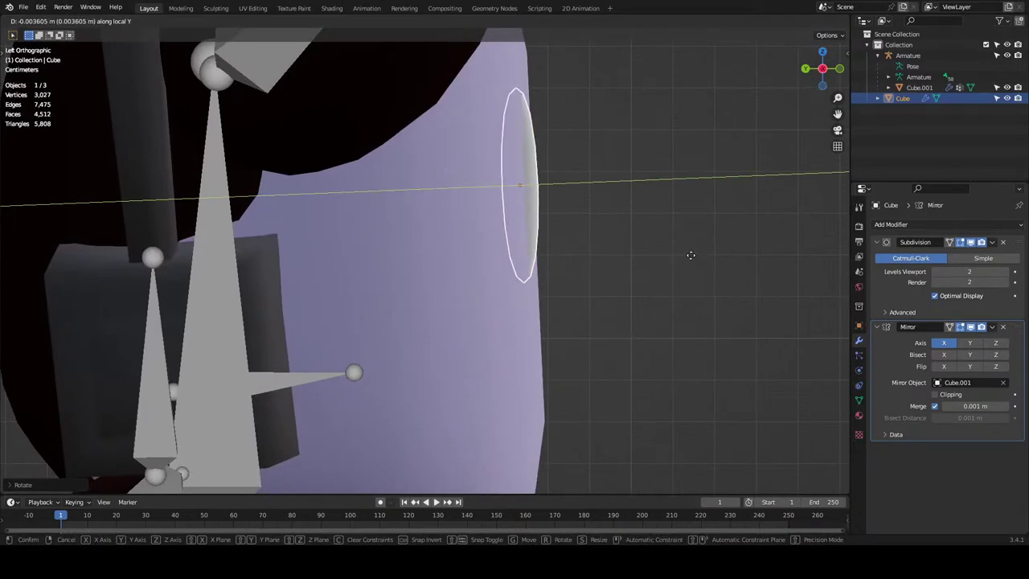
click(691, 254)
middle_drag(690, 254, 562, 214)
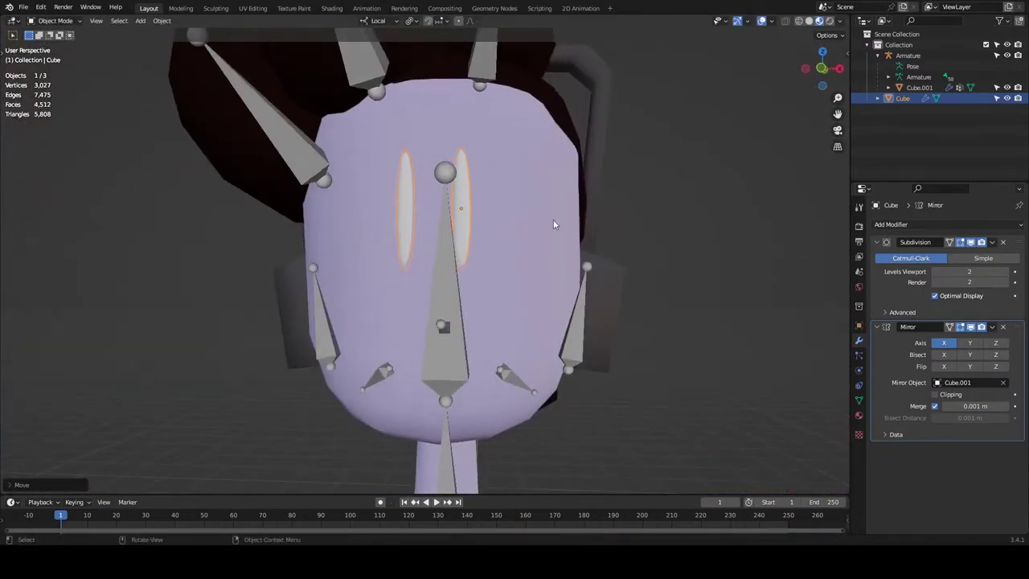
Save the retextured character file.
click(695, 204)
middle_drag(695, 205, 730, 233)
key(ctrl+s)
middle_drag(669, 205, 686, 146)
Scale the pair of eyes down uniformly in the front view.
click(823, 68)
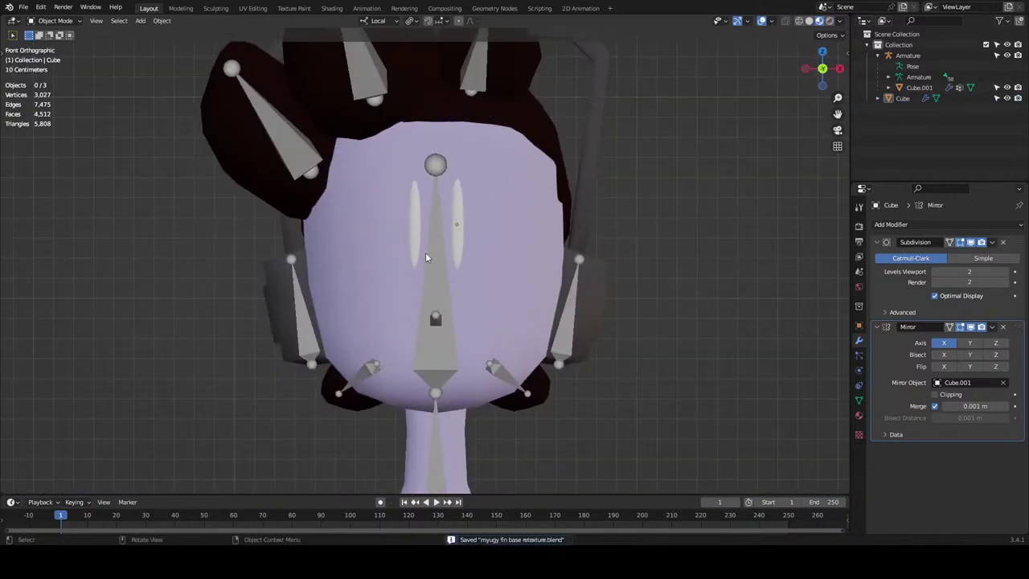
click(458, 203)
scroll(458, 203, up, 3)
key(s)
click(298, 209)
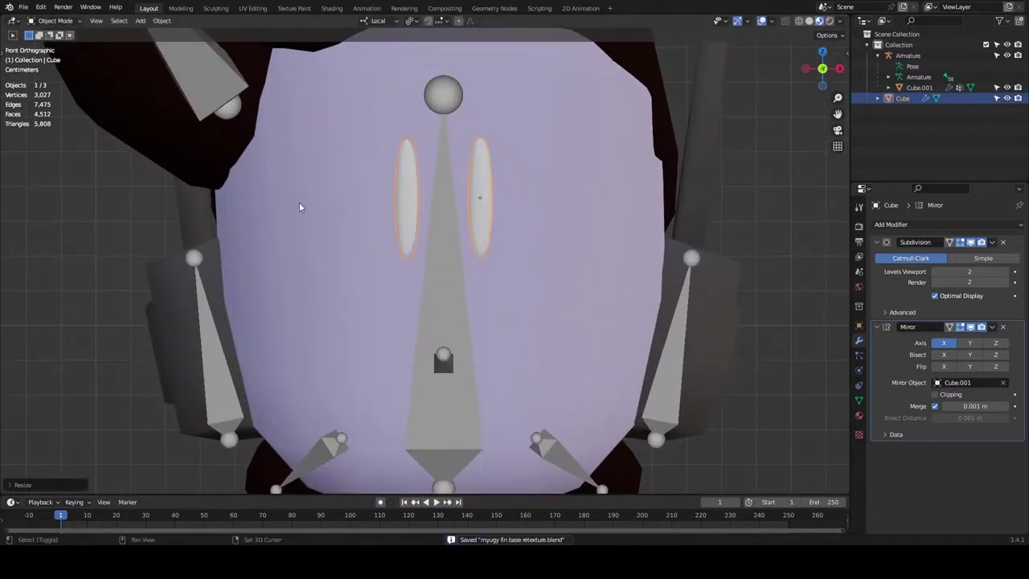
click(805, 158)
Adjust the eyes' height on the face by moving them along Z.
scroll(616, 206, down, 4)
click(452, 211)
key(g)
key(z)
click(676, 205)
click(679, 231)
middle_drag(680, 231, 659, 240)
scroll(651, 244, down, 2)
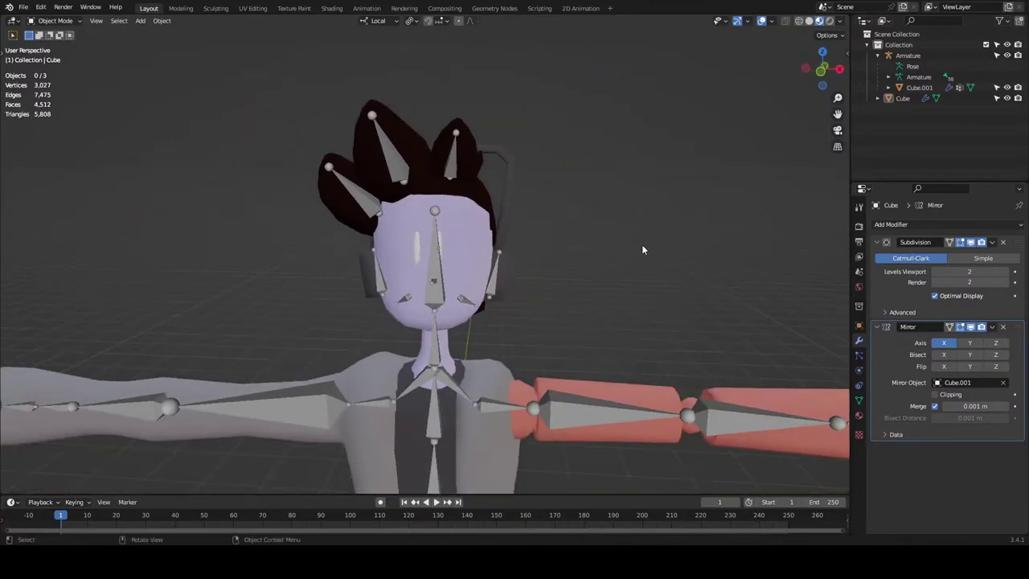
scroll(642, 249, up, 1)
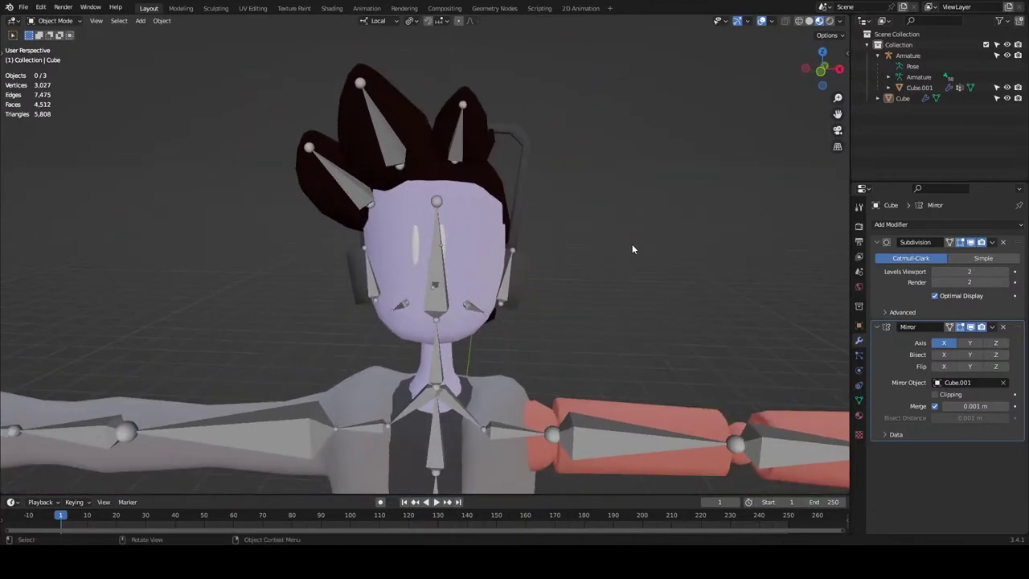
Apply the Mirror modifier on the eyes.
click(417, 232)
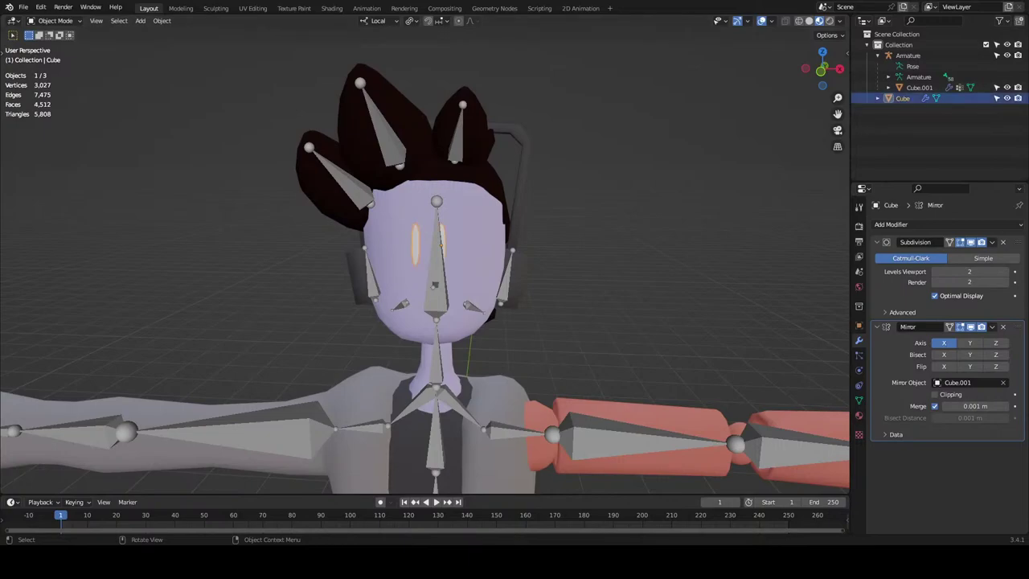
click(475, 230)
scroll(640, 228, up, 2)
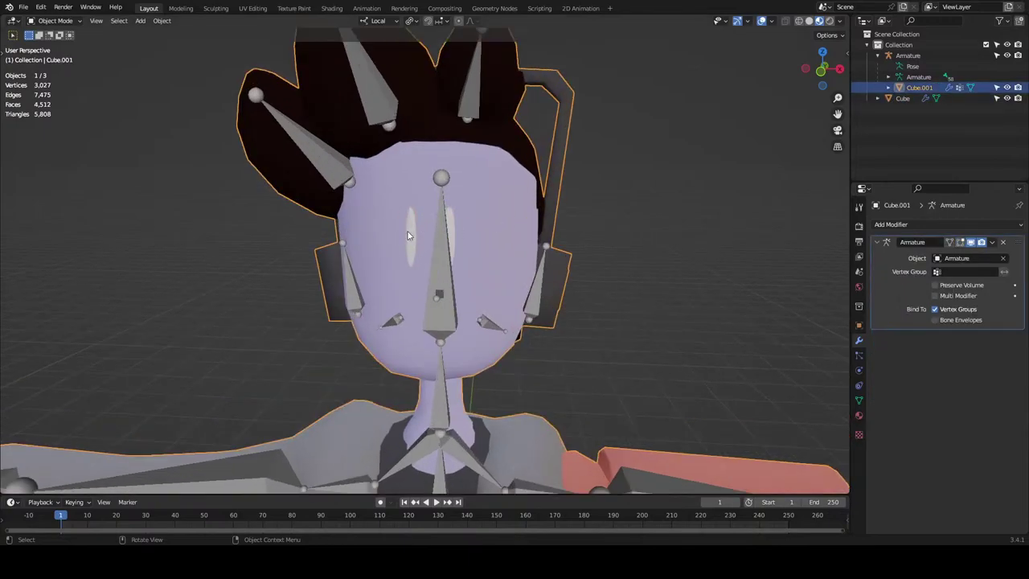
click(408, 231)
scroll(671, 231, up, 4)
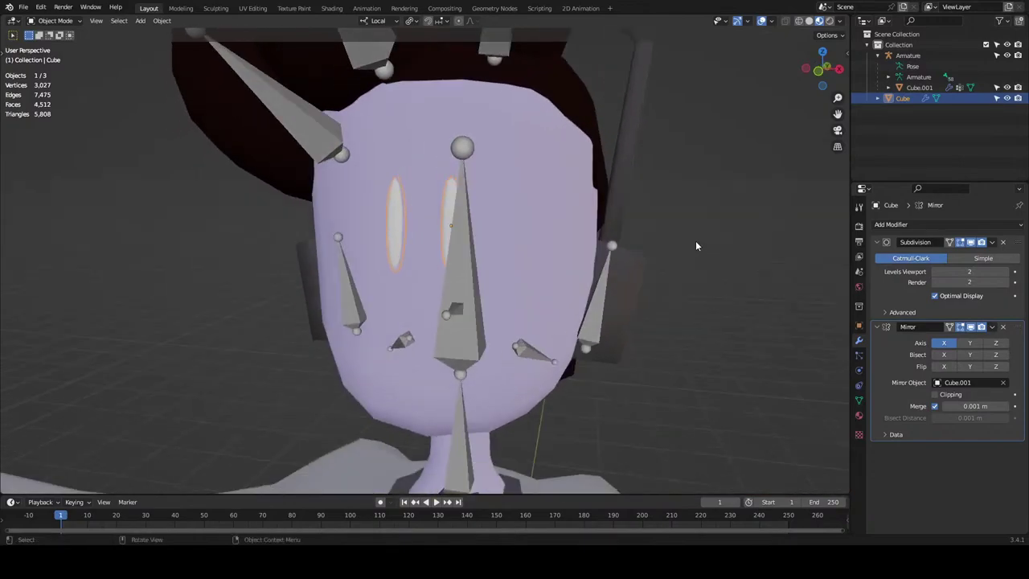
click(992, 326)
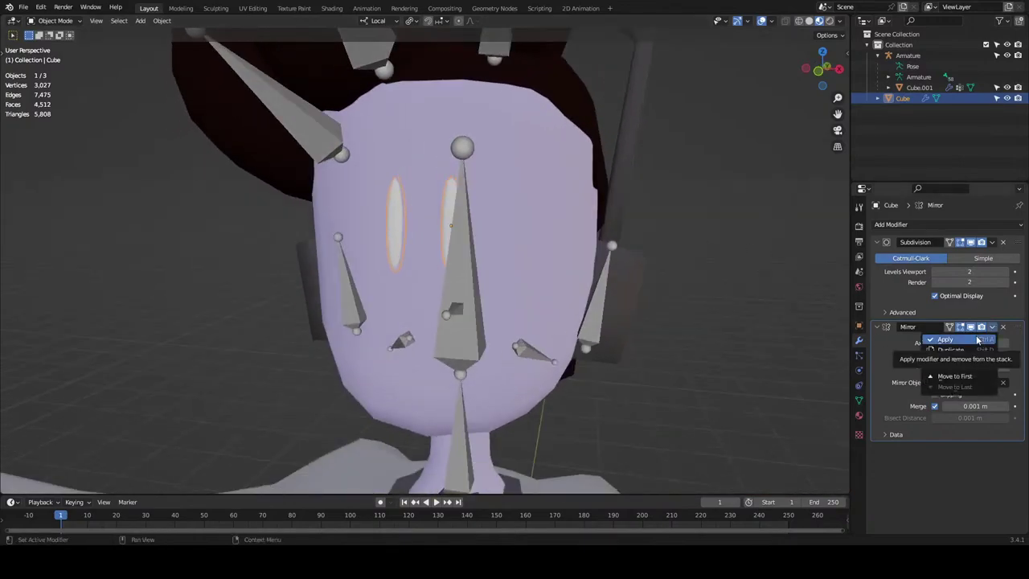
click(945, 339)
middle_drag(651, 217, 512, 252)
click(585, 240)
Examine the eyes in relation to the head and body from near and far.
scroll(512, 252, down, 7)
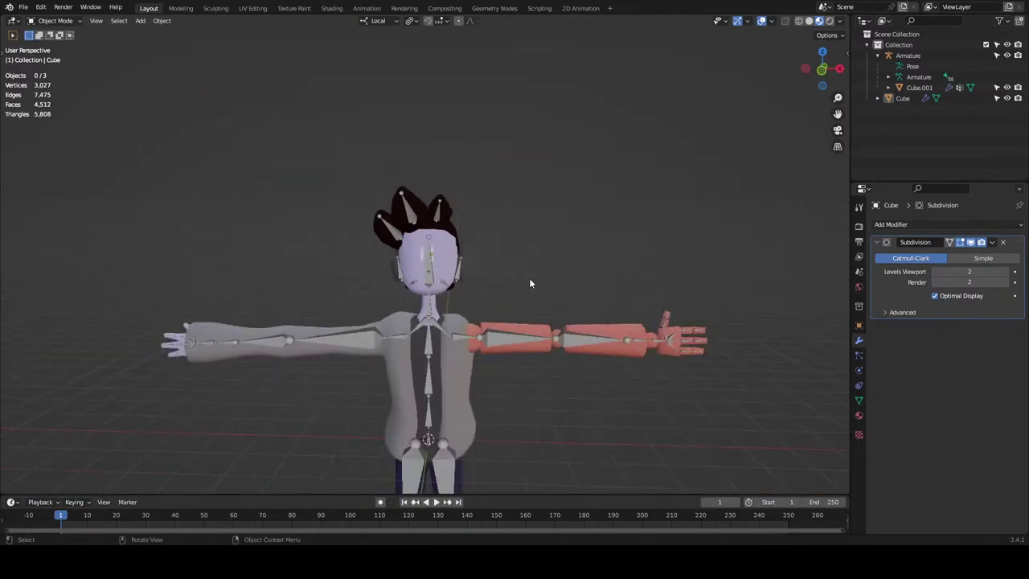
scroll(467, 245, up, 7)
click(411, 218)
scroll(631, 323, down, 8)
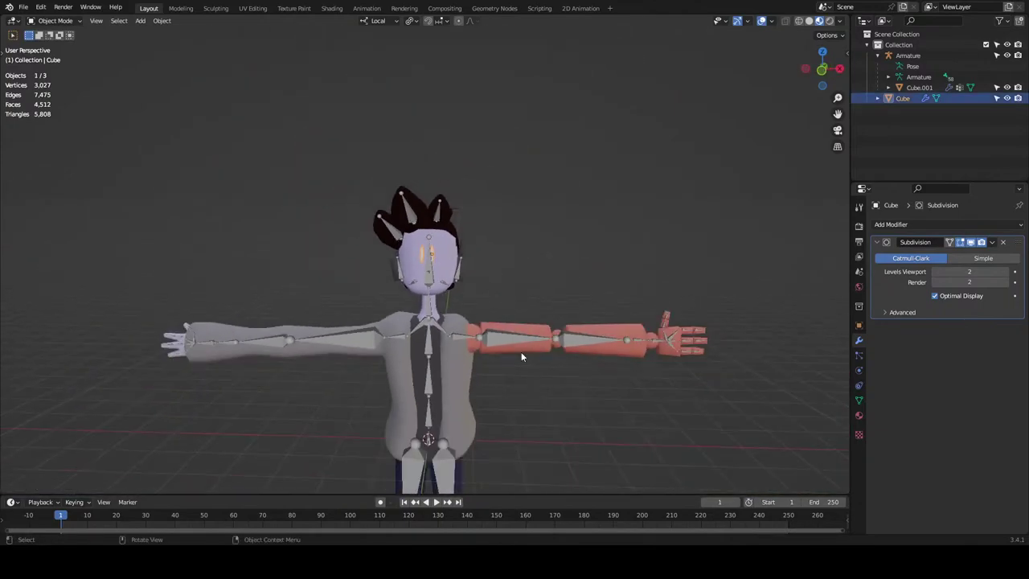
middle_drag(520, 384, 447, 253)
scroll(546, 276, up, 5)
scroll(447, 254, up, 2)
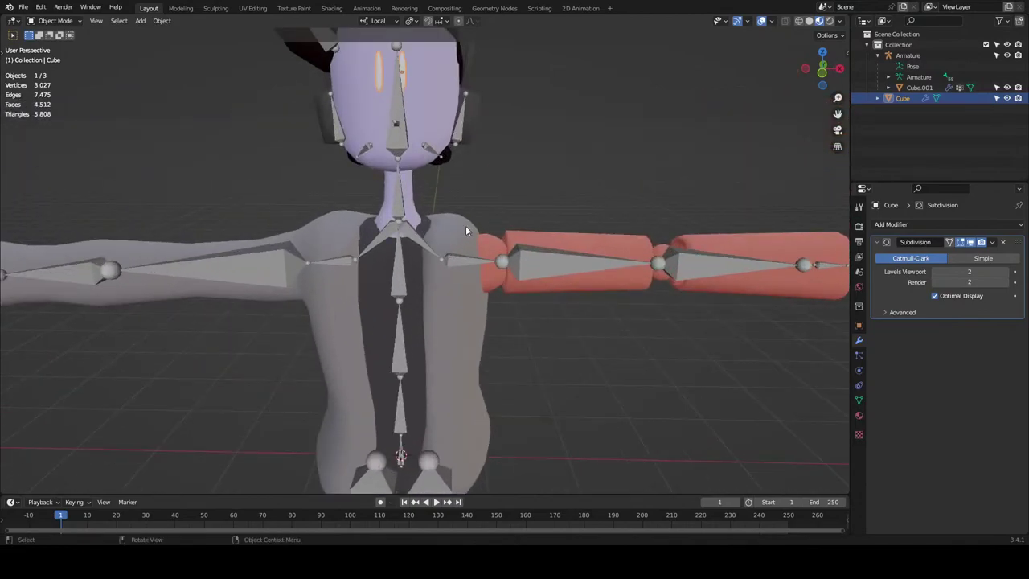
scroll(465, 225, down, 3)
click(465, 225)
click(506, 195)
scroll(506, 195, down, 3)
scroll(507, 196, up, 4)
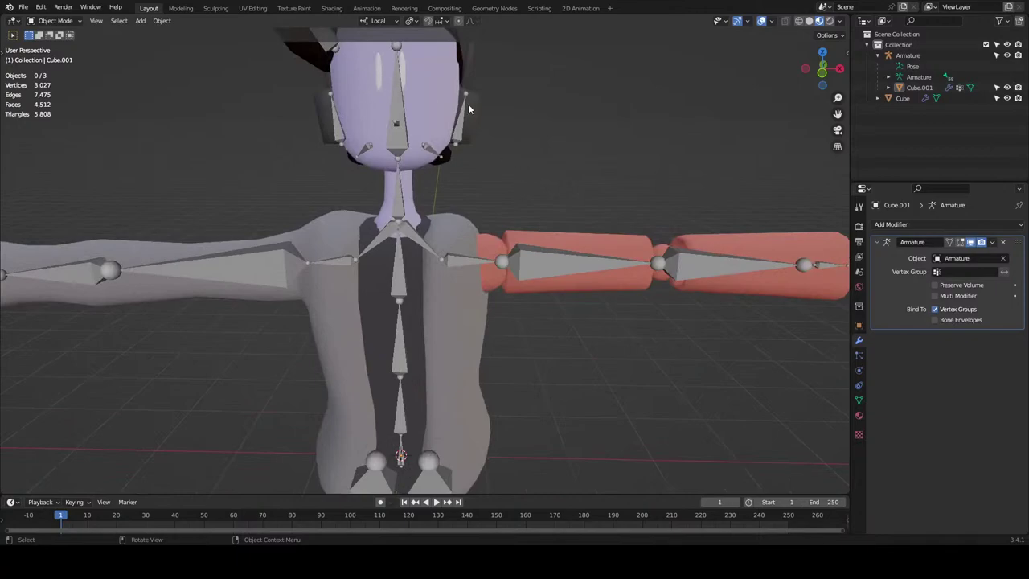
shift+middle_drag(468, 104, 487, 266)
Apply the Subdivision modifier on the eyes.
click(487, 272)
scroll(523, 273, up, 5)
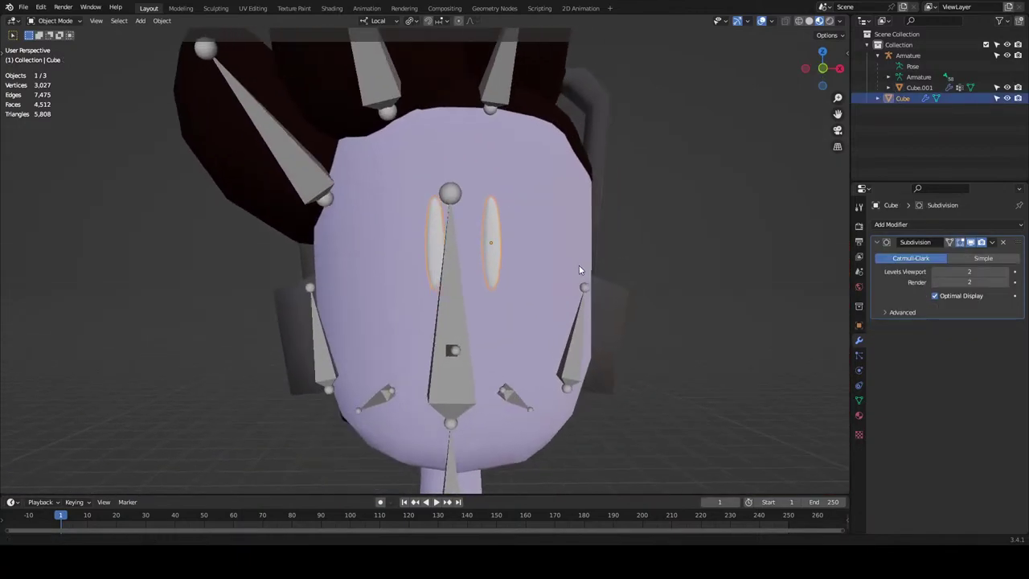
scroll(540, 271, up, 4)
click(992, 242)
click(986, 257)
scroll(505, 195, down, 3)
middle_drag(505, 195, 574, 249)
click(76, 260)
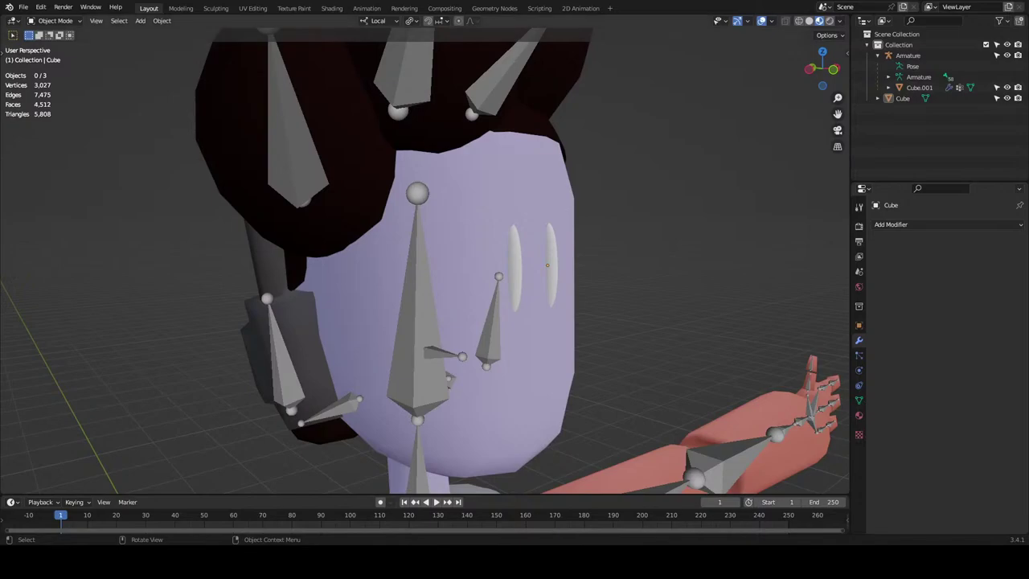
Enter Edit Mode on the armature and select the head bone's tip in the left side view.
click(427, 273)
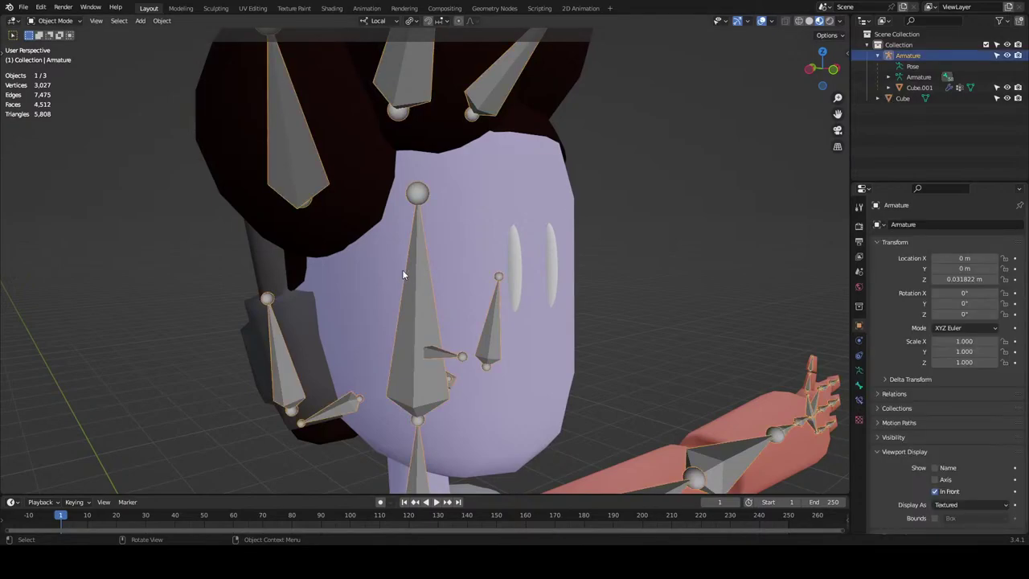
key(Tab)
click(415, 241)
click(417, 194)
middle_drag(417, 205, 565, 208)
scroll(565, 208, down, 3)
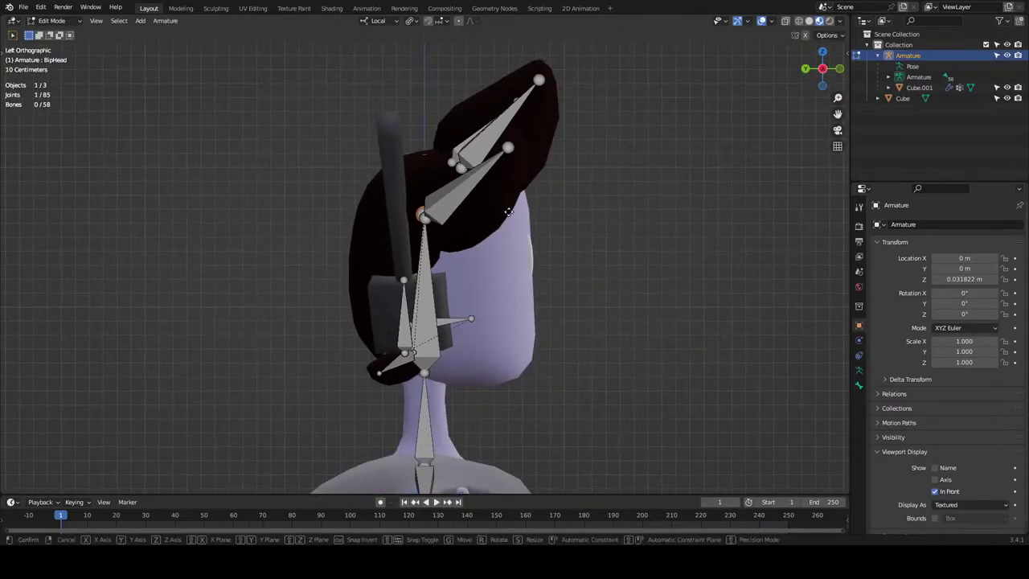
click(429, 267)
key(r)
right_click(529, 226)
key(r)
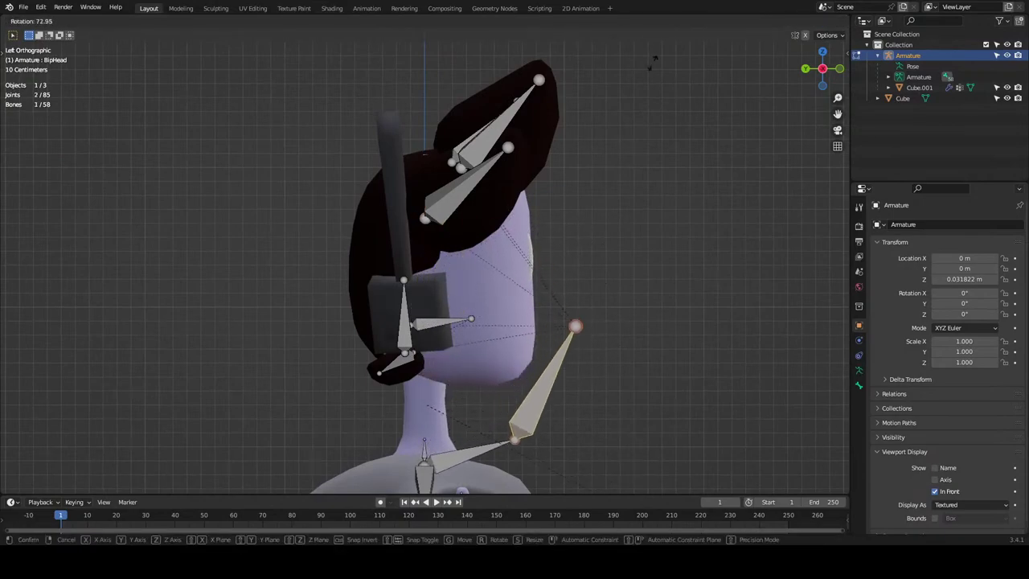
key(Escape)
key(r)
key(Escape)
Set the transform orientation to Global and try to rotate the head bone.
key(comma)
click(527, 296)
key(r)
key(Escape)
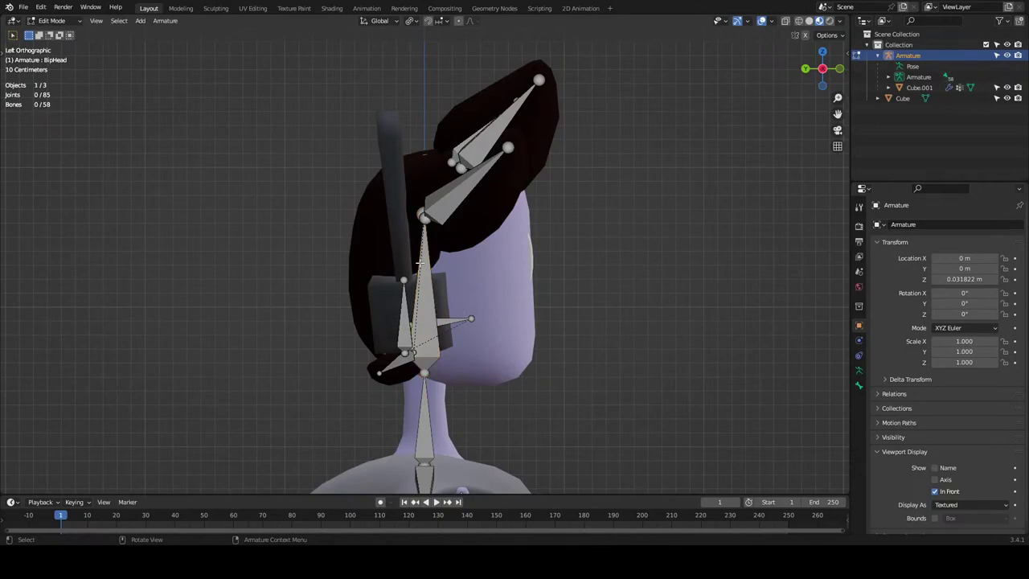
key(r)
key(Escape)
middle_drag(562, 241, 386, 201)
key(r)
key(r)
right_click(386, 171)
middle_drag(463, 194, 342, 195)
key(r)
right_click(466, 209)
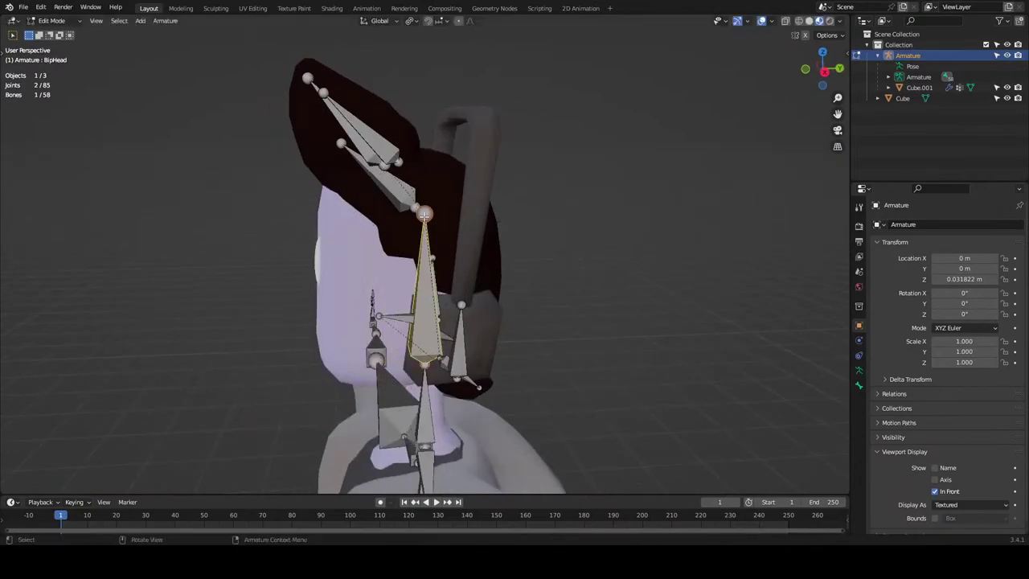
Try to swing the head bone's tip down and forward so the bone points out of the face.
click(418, 213)
click(824, 71)
key(g)
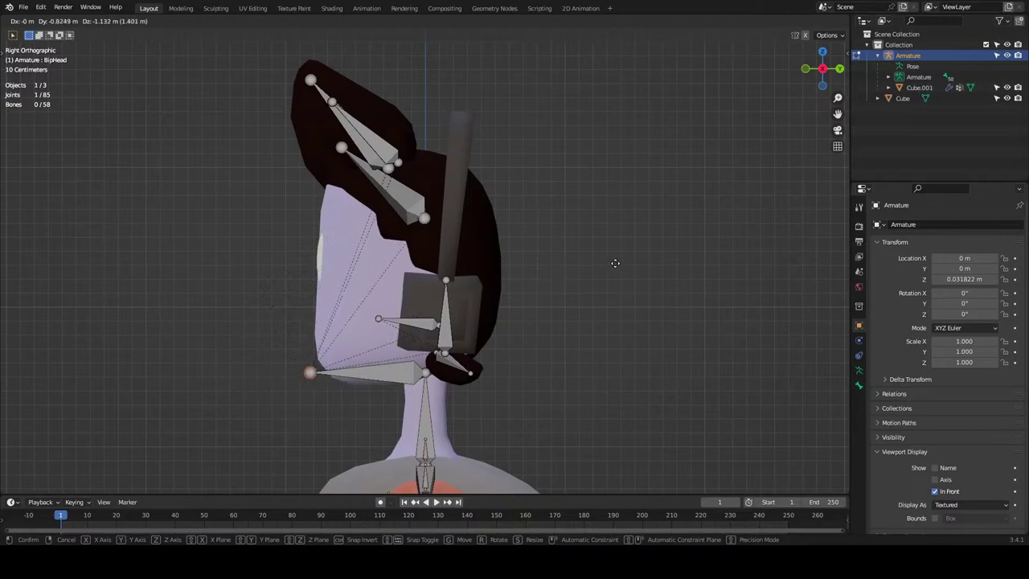
key(Escape)
key(g)
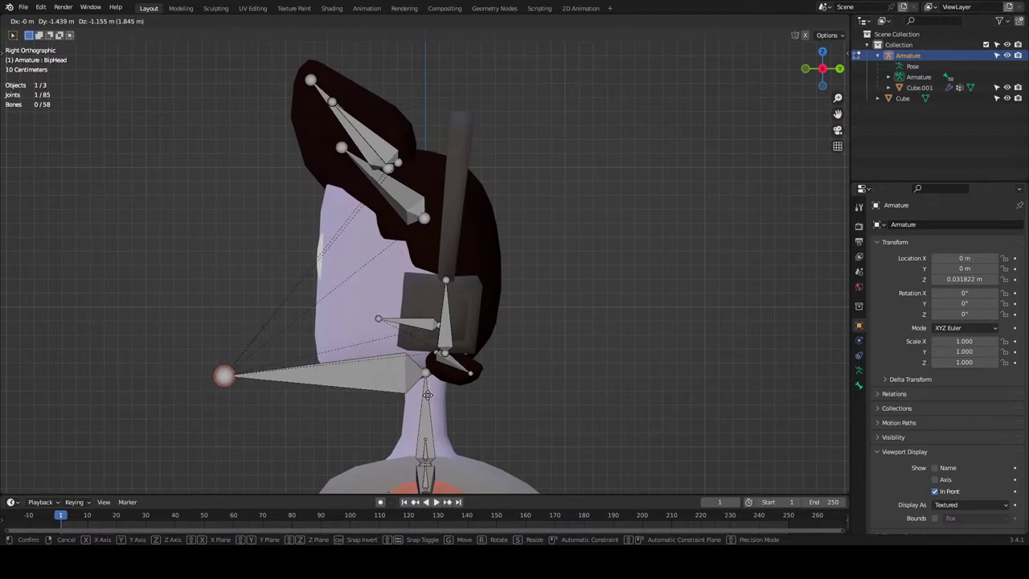
key(Escape)
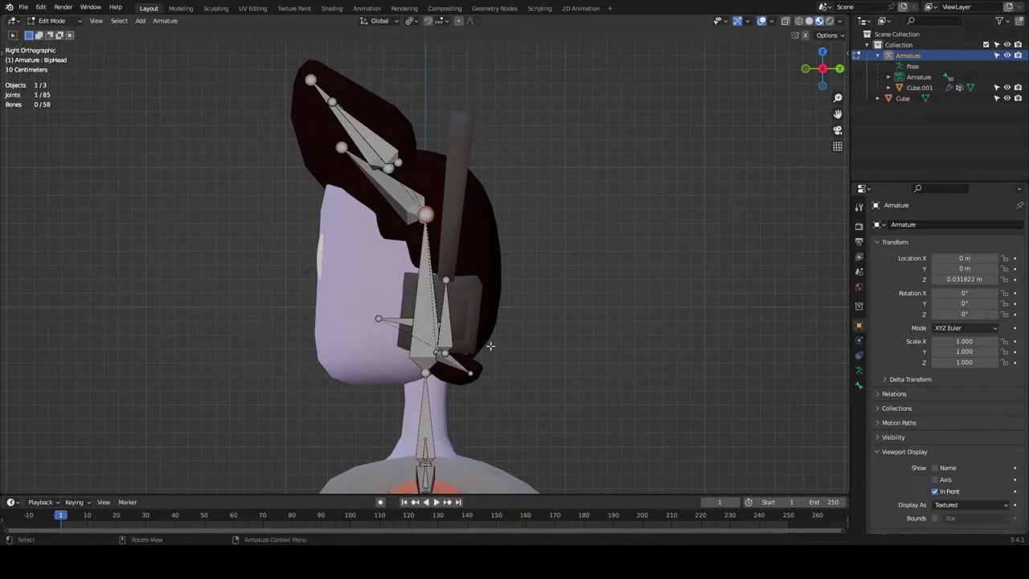
key(g)
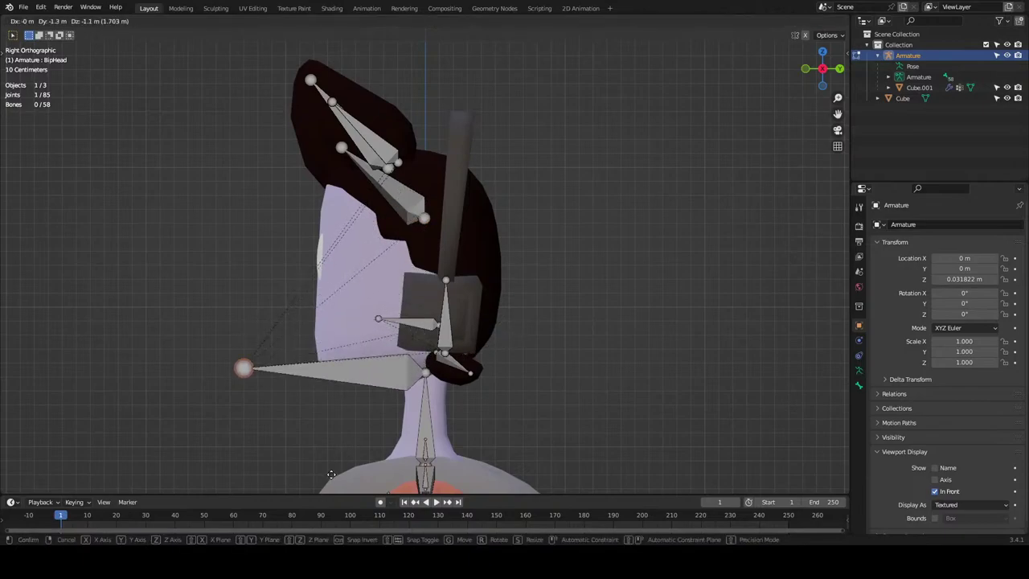
click(331, 475)
scroll(379, 411, up, 3)
shift+middle_drag(479, 390, 487, 297)
key(ctrl+z)
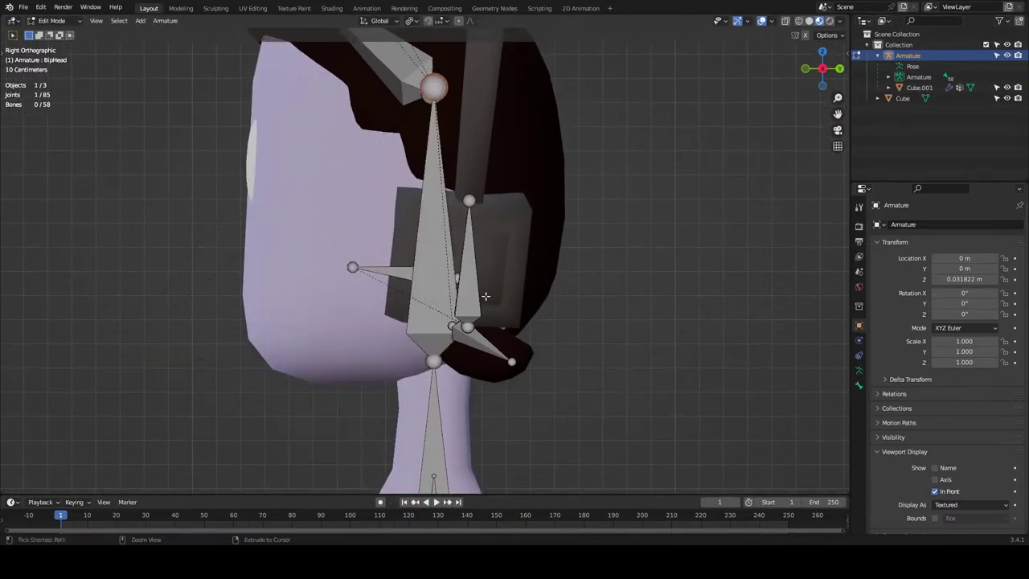
Delete the whole head bone (BipHead) from the armature.
scroll(512, 245, down, 1)
middle_drag(410, 148, 441, 230)
click(427, 214)
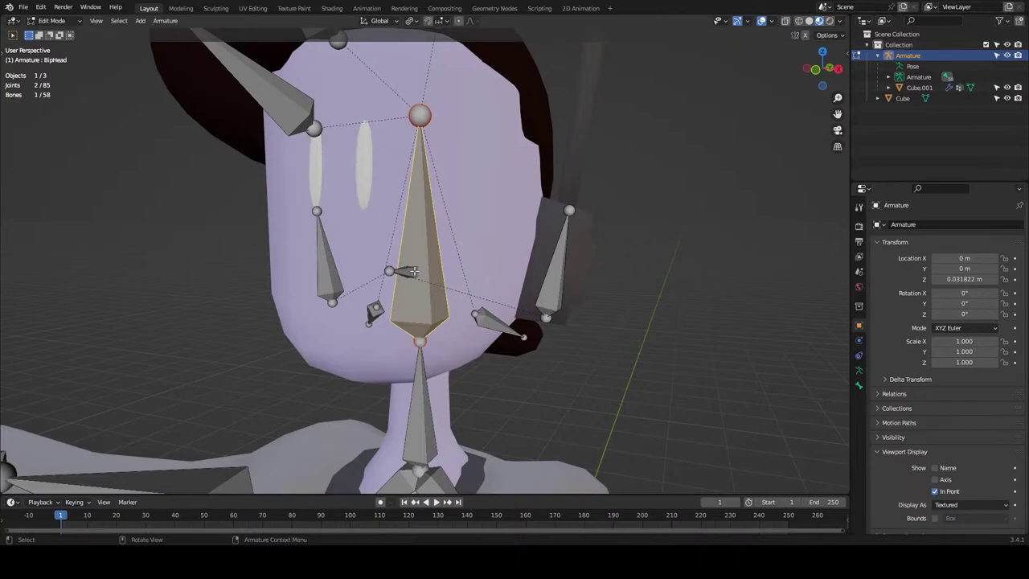
middle_drag(412, 271, 548, 150)
click(826, 74)
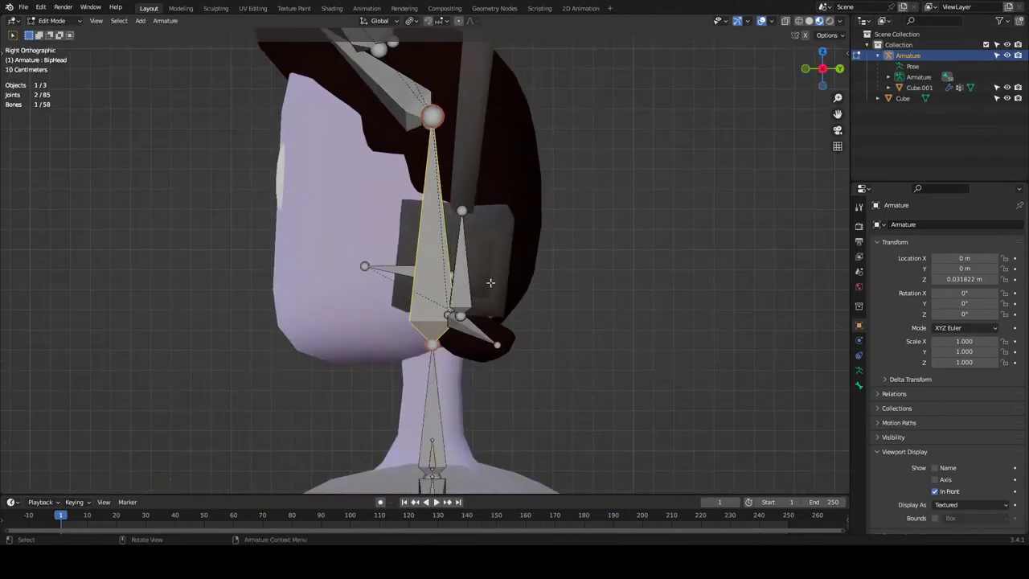
key(r)
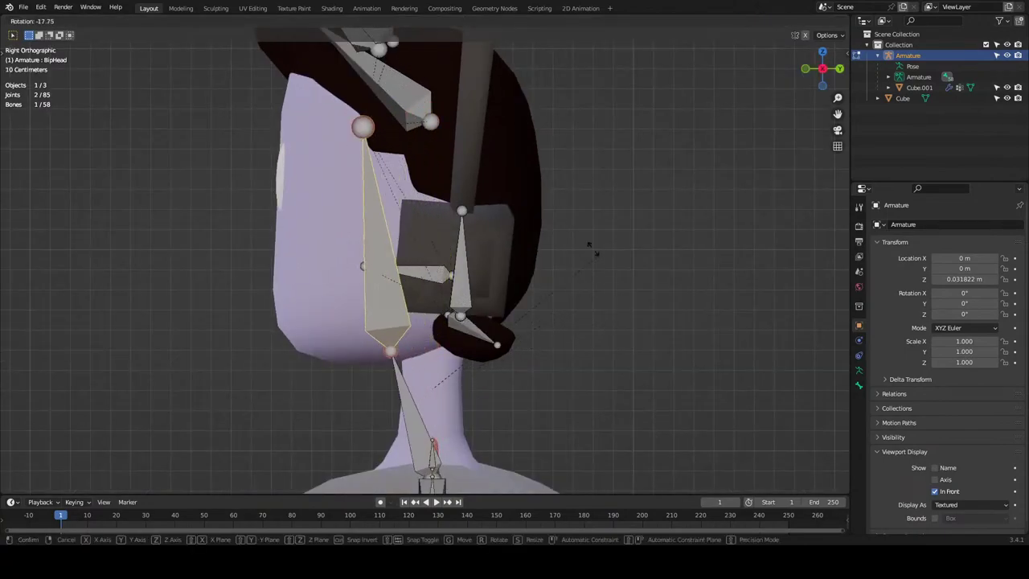
right_click(714, 270)
key(x)
Raise the neck bone's tip slightly along Z and extrude a new bone from it forward along Y, past the face.
click(429, 308)
key(g)
key(z)
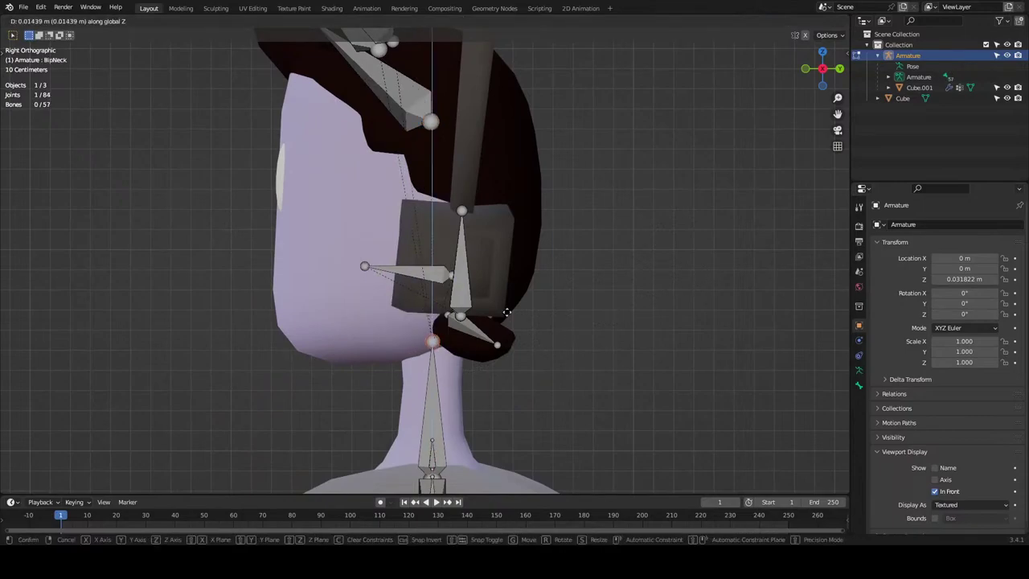
click(519, 181)
key(e)
key(x)
key(y)
click(448, 207)
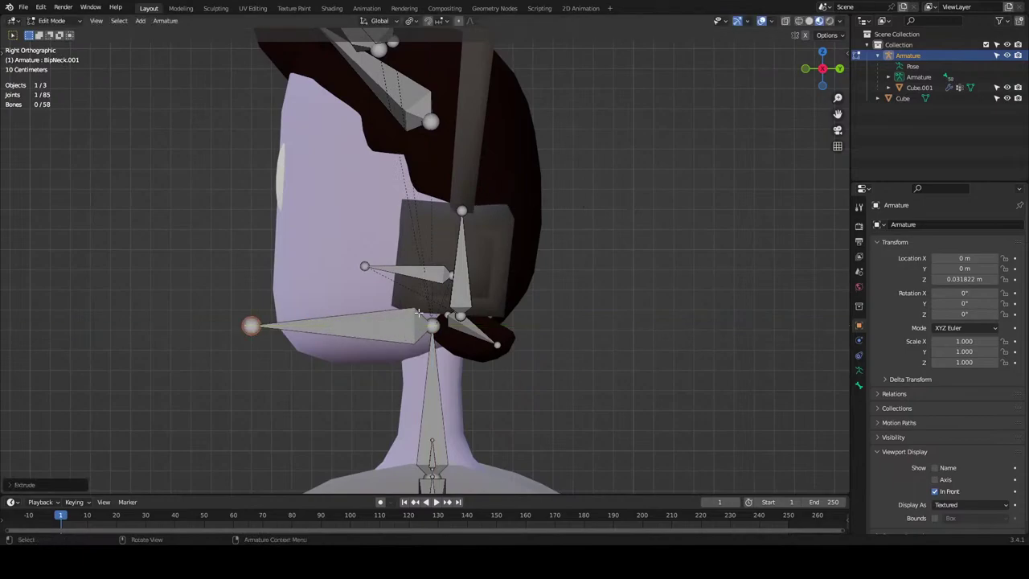
Move the whole forward-pointing bone up along Z to just below the height of the eyes.
mouse_move(433, 326)
middle_down()
mouse_move(558, 335)
mouse_move(429, 325)
mouse_move(447, 320)
middle_up()
scroll(447, 320, down, 2)
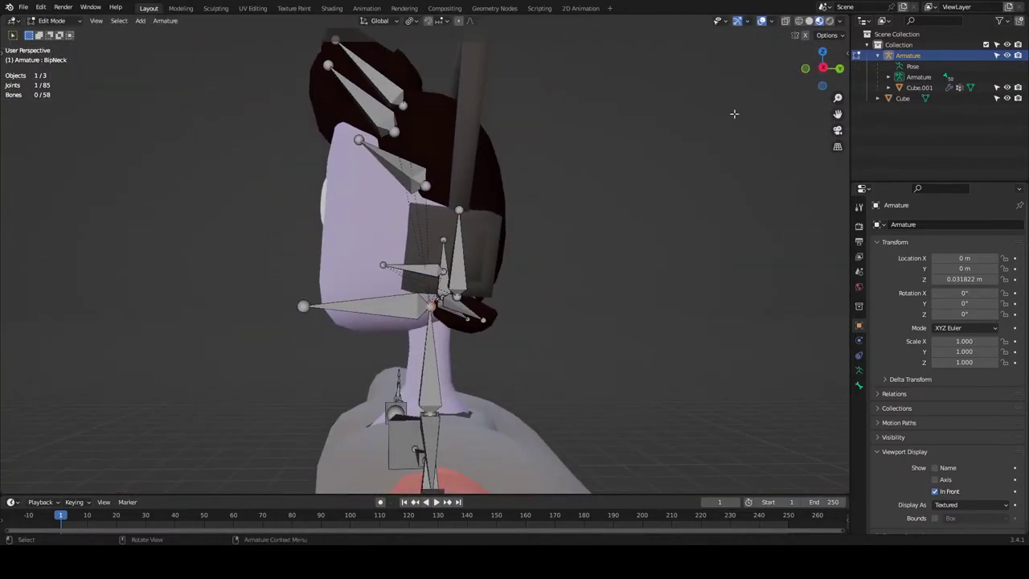
click(823, 67)
key(g)
key(z)
right_click(526, 312)
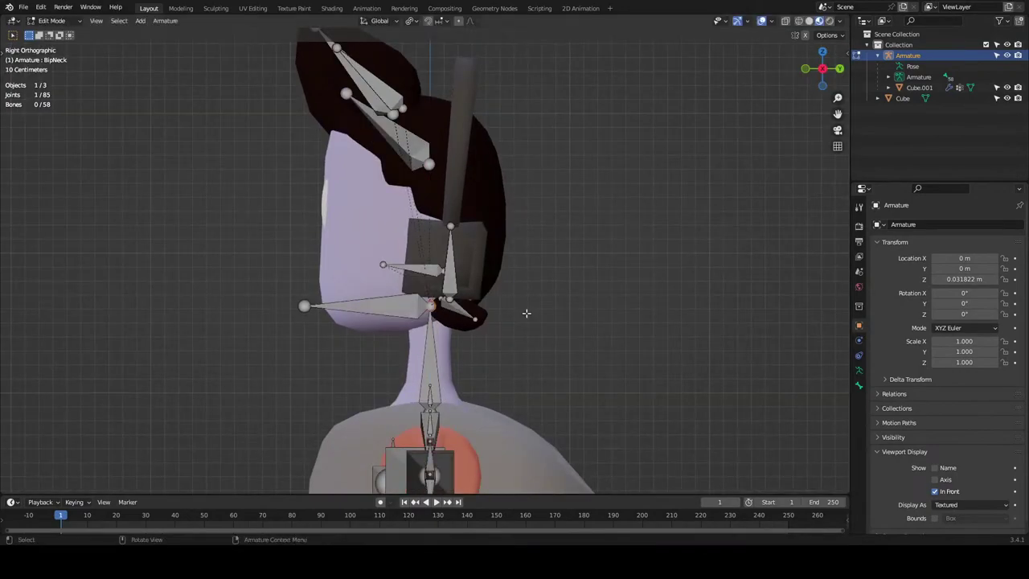
click(354, 303)
key(g)
key(z)
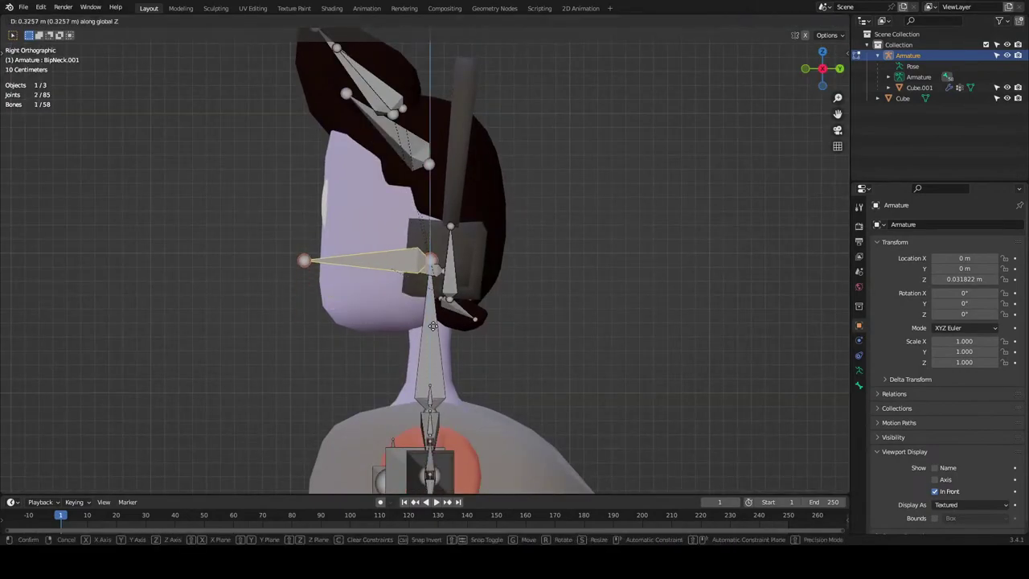
click(413, 247)
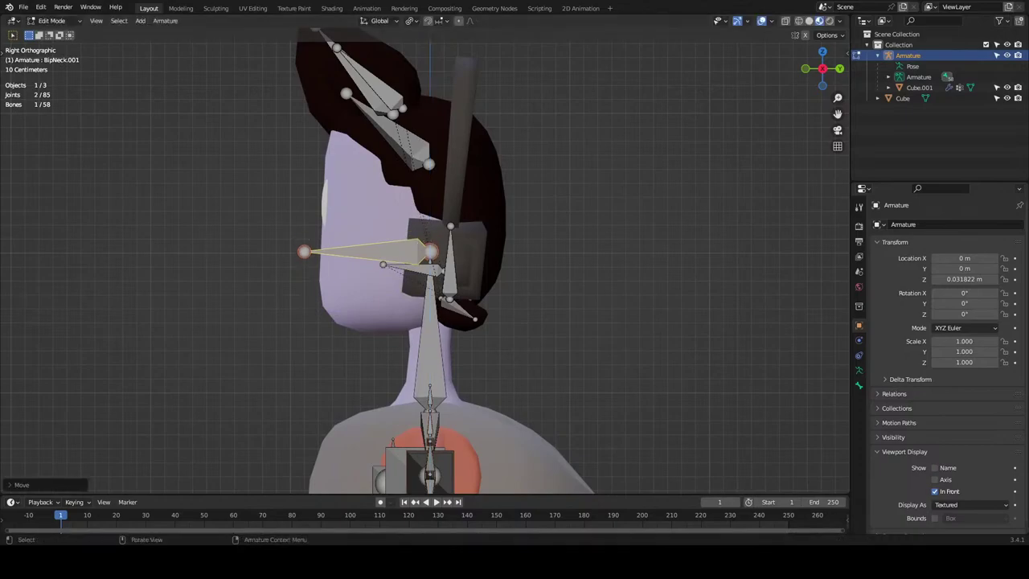
Duplicate the forward-pointing bone, place the copy at eye height near the front of the face, and scale it down.
middle_drag(532, 380, 602, 260)
click(372, 257)
click(836, 69)
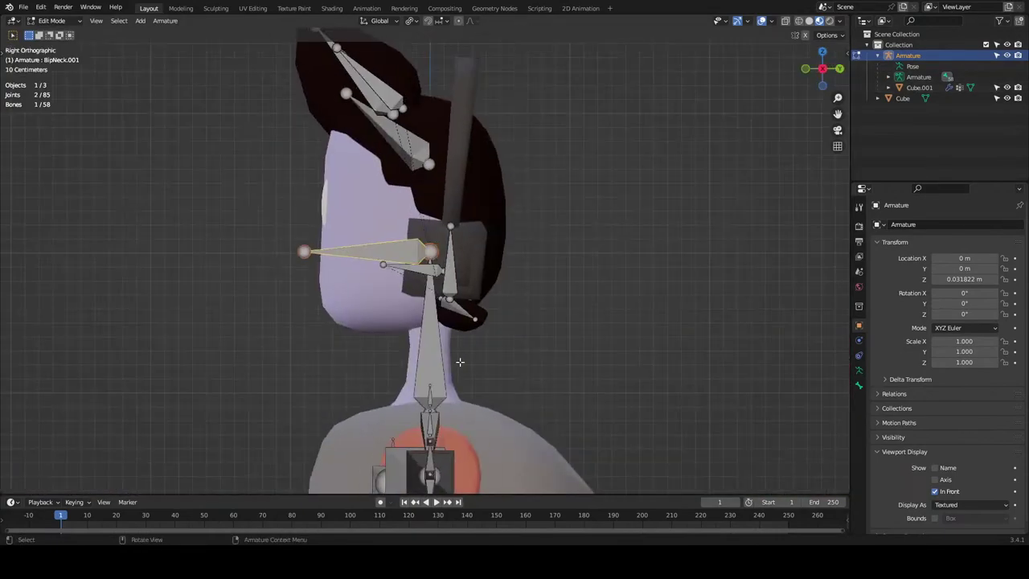
scroll(544, 362, up, 4)
key(shift+d)
click(462, 289)
key(s)
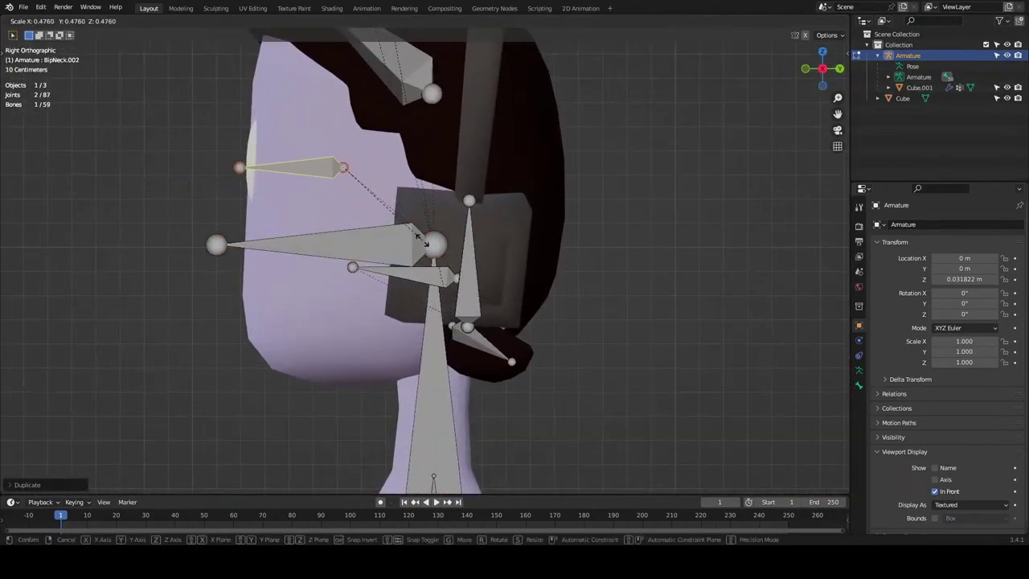
click(293, 250)
Shrink the duplicated eye bone further and slide it along Y so its tip sits just in front of the eye.
key(s)
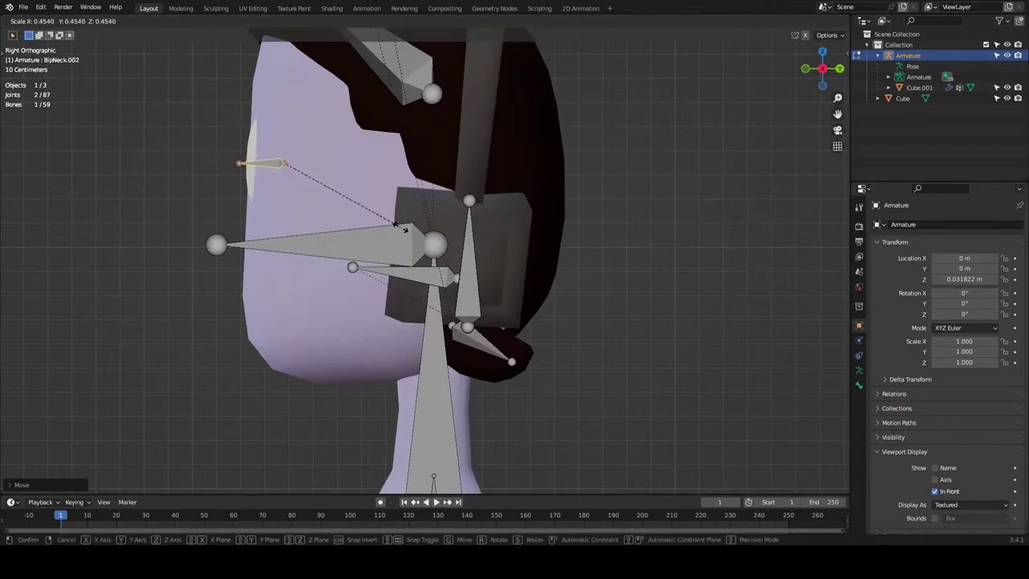
click(405, 212)
key(g)
key(y)
click(393, 211)
key(s)
click(399, 228)
key(g)
key(y)
click(404, 231)
Move the eye bone along X in the front view so it sits over the eye on the +X side.
click(807, 71)
scroll(636, 230, up, 2)
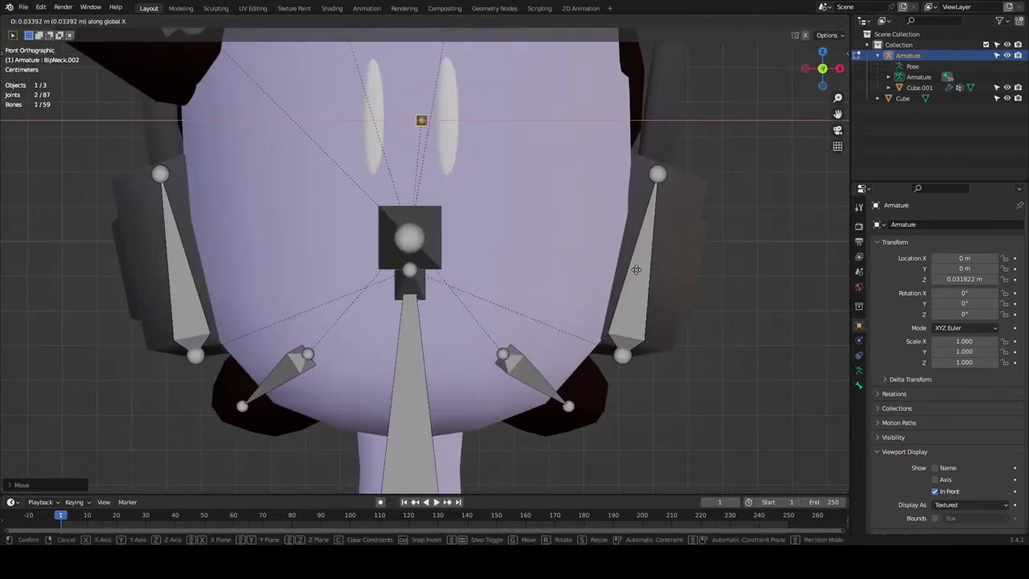
key(g)
key(x)
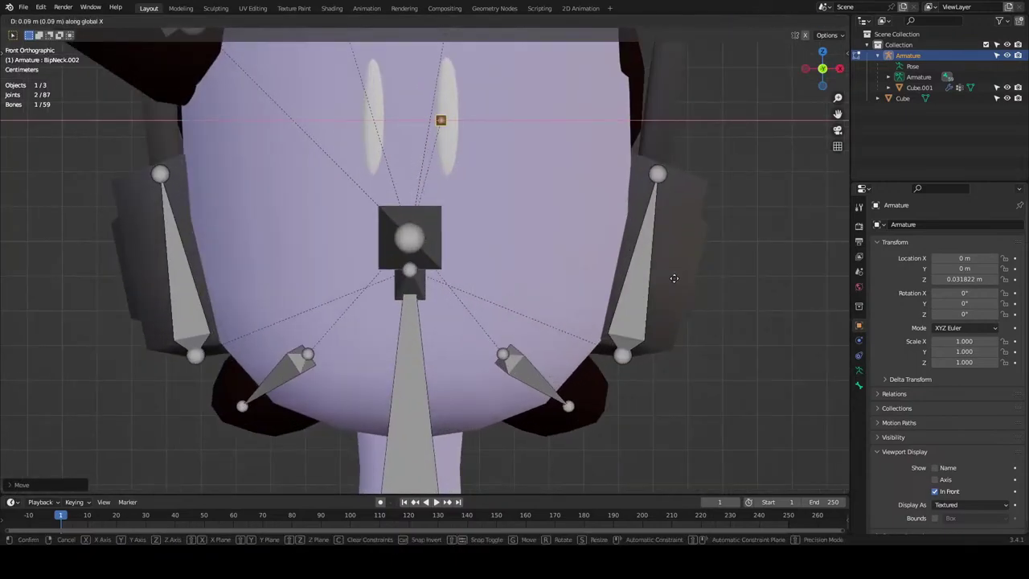
click(679, 277)
Try to reposition the headset root bone and the neck bone in the side view.
middle_drag(679, 276, 393, 289)
click(394, 259)
click(409, 276)
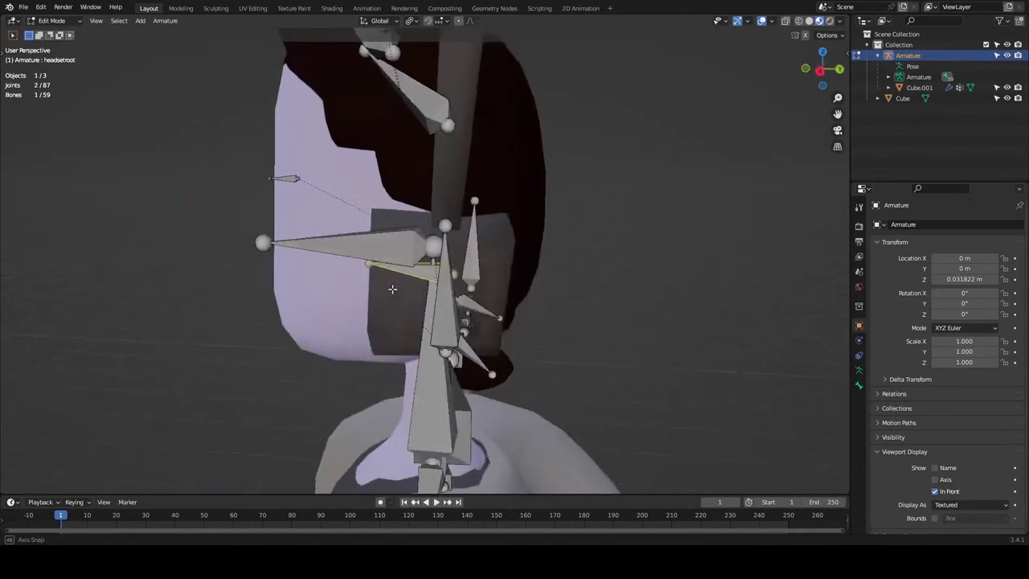
click(813, 75)
key(r)
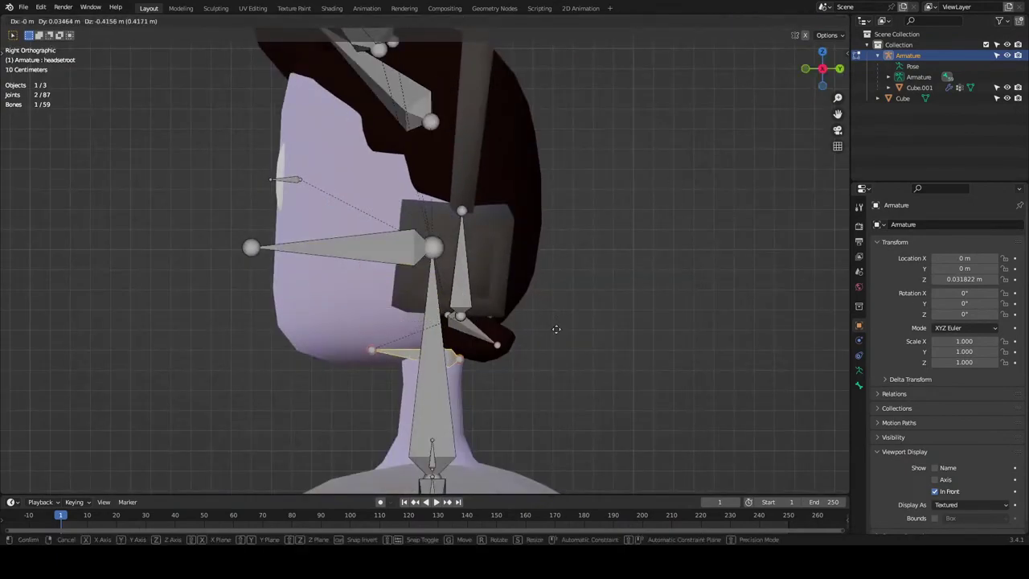
click(479, 283)
click(427, 336)
key(g)
click(413, 276)
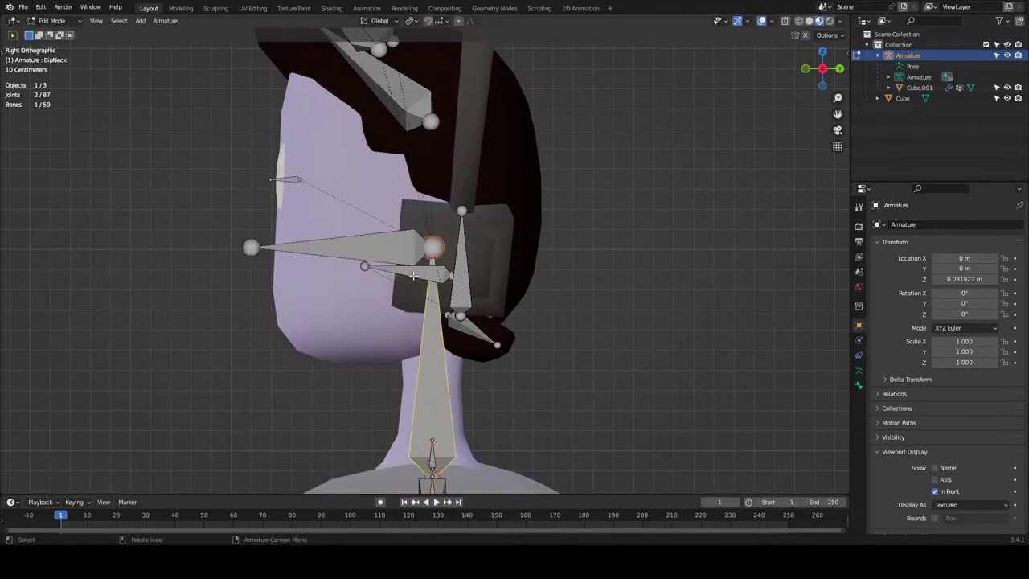
Parent the headset root bone to the new forward-pointing head bone, keeping its offset.
click(413, 277)
middle_drag(413, 276, 366, 257)
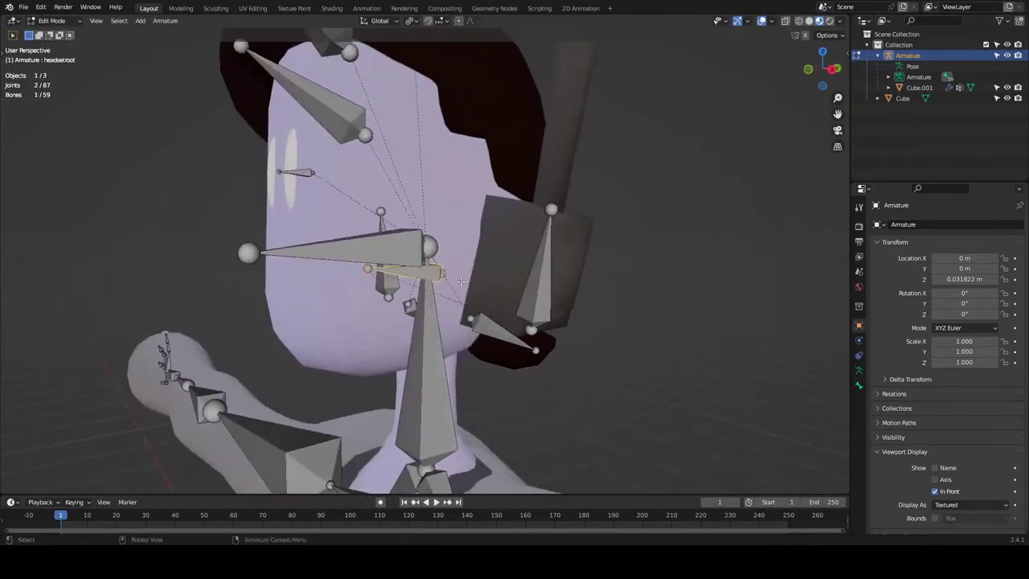
shift+click(403, 258)
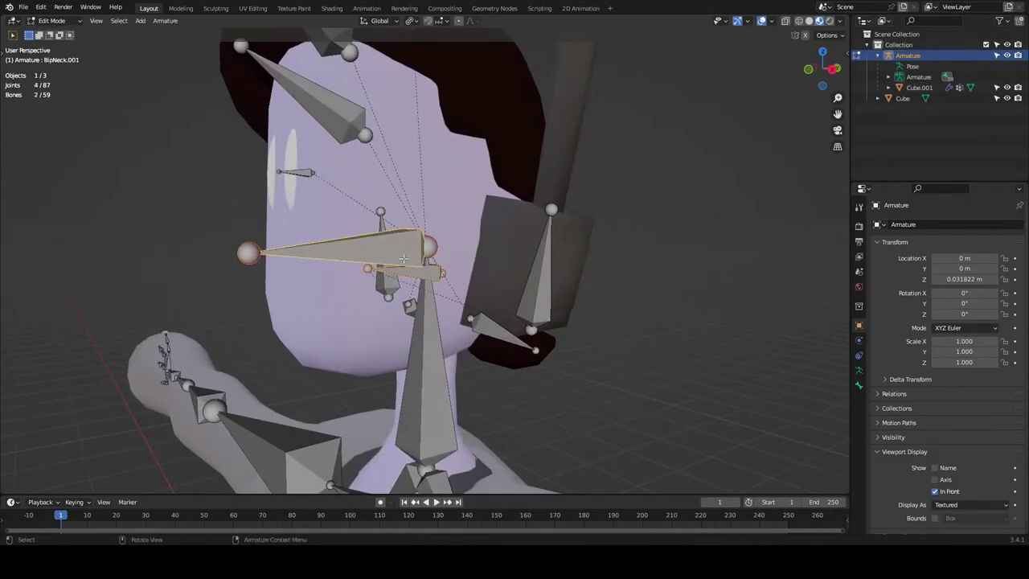
key(ctrl+p)
click(406, 261)
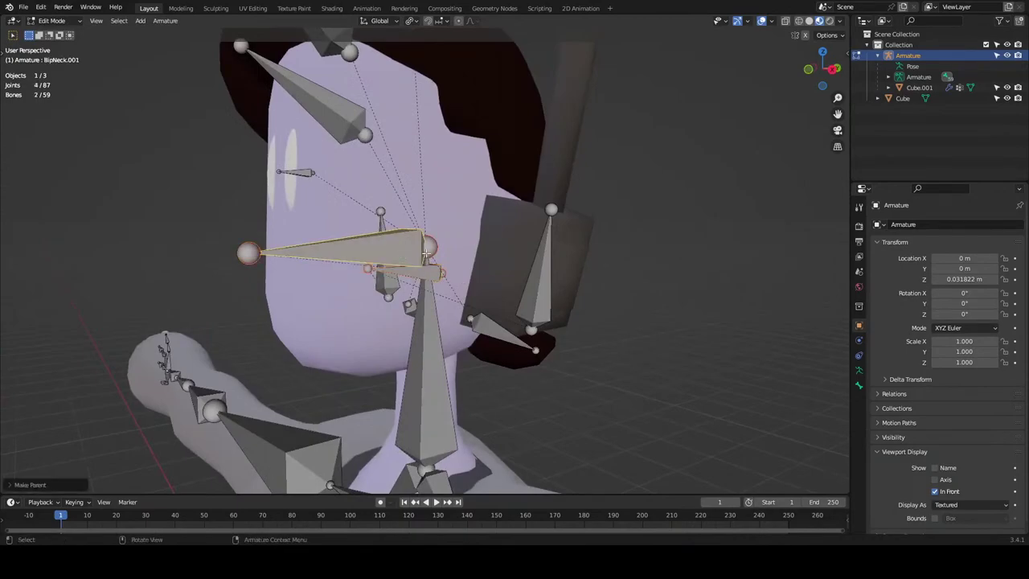
Switch to Pose Mode and test the rotation of the new forward-pointing head bone, cancelling the rotation.
click(375, 250)
key(ctrl+Tab)
click(362, 313)
middle_drag(392, 247, 337, 261)
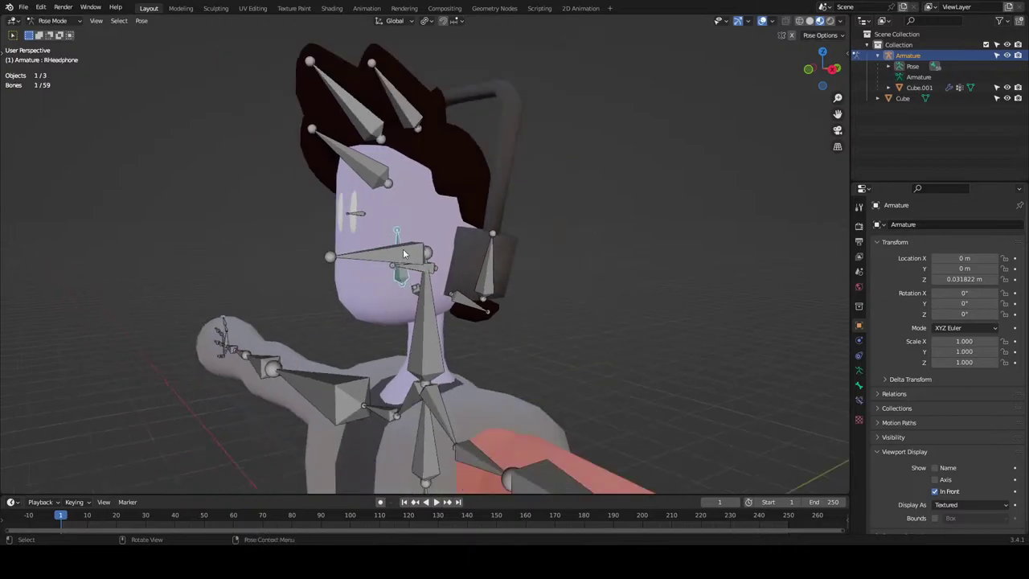
key(r)
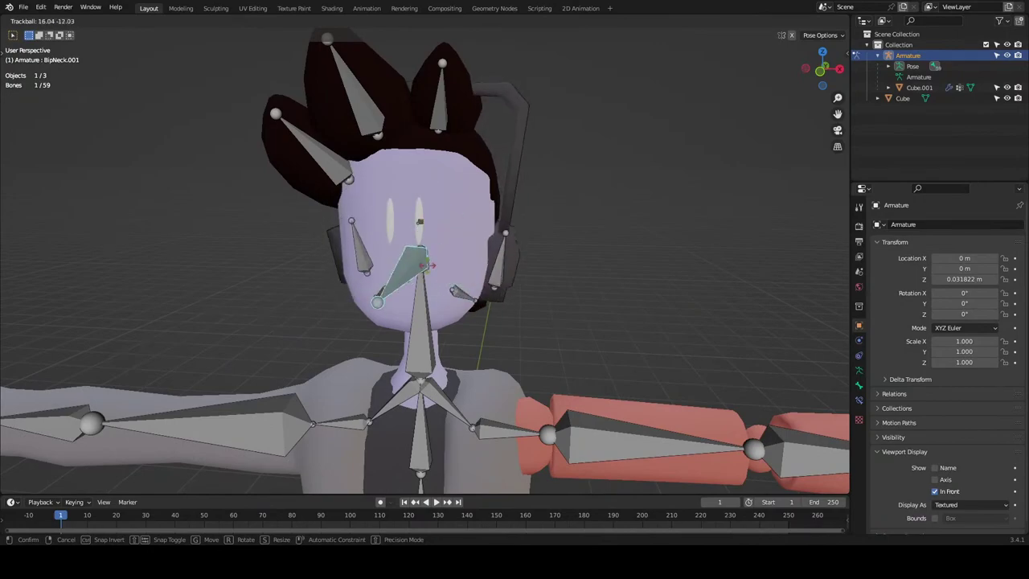
right_click(429, 231)
mouse_move(429, 231)
middle_down()
mouse_move(454, 220)
mouse_move(438, 221)
middle_up()
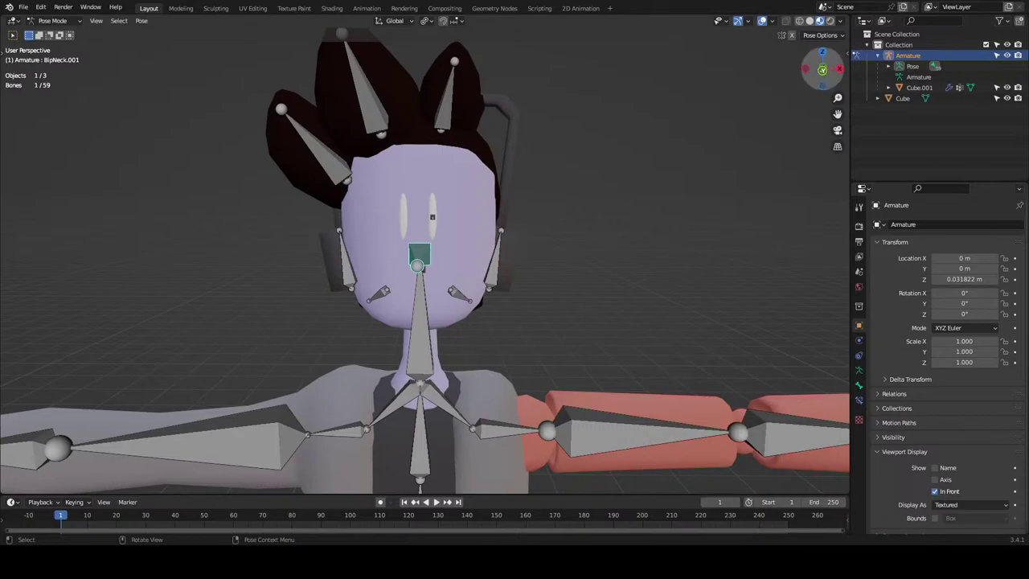
click(822, 70)
scroll(421, 242, up, 6)
mouse_move(491, 293)
middle_down()
mouse_move(501, 335)
mouse_move(479, 302)
middle_up()
click(518, 325)
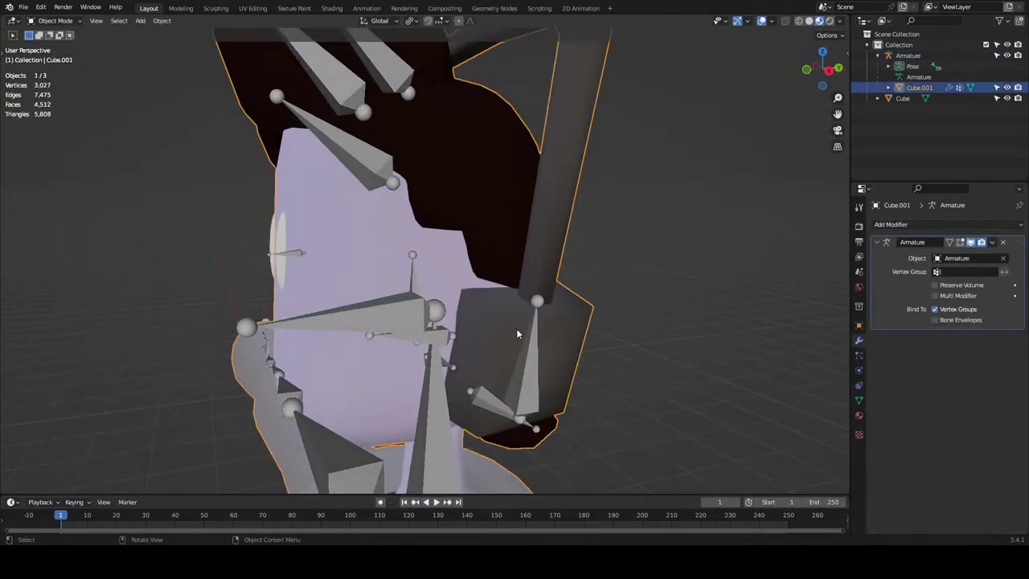
scroll(517, 325, down, 2)
middle_drag(454, 337, 519, 346)
click(422, 292)
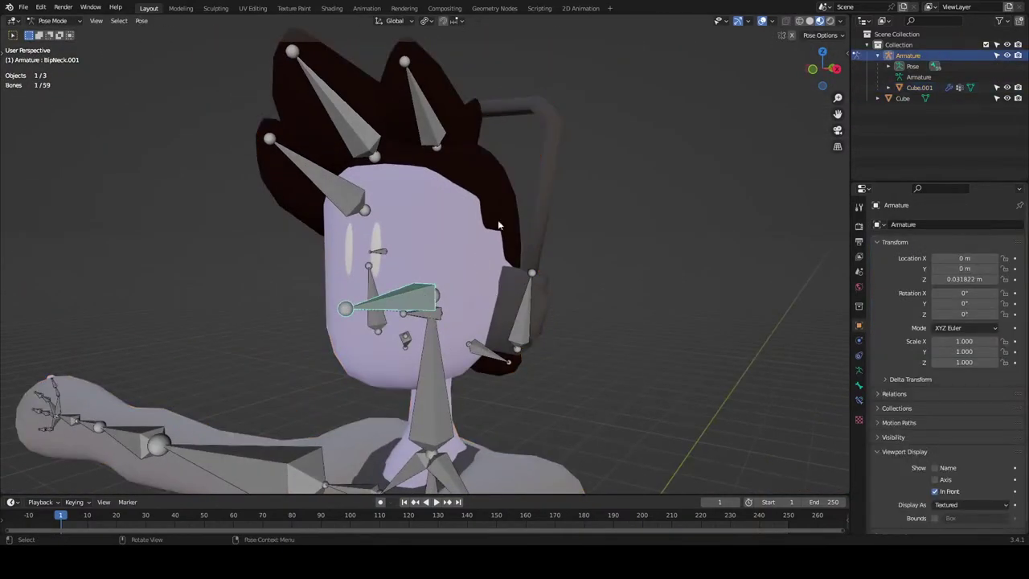
Return to Edit Mode and select the three hair bones together with the forward-pointing head bone.
key(Tab)
click(430, 132)
shift+click(345, 121)
shift+click(322, 177)
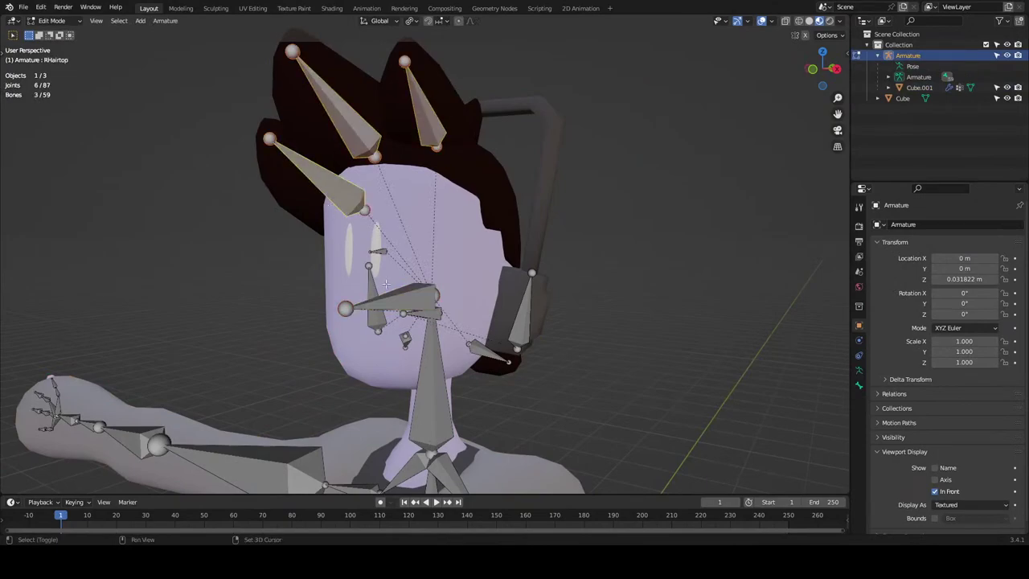
middle_drag(418, 296, 450, 294)
shift+click(414, 291)
shift+click(409, 256)
click(414, 296)
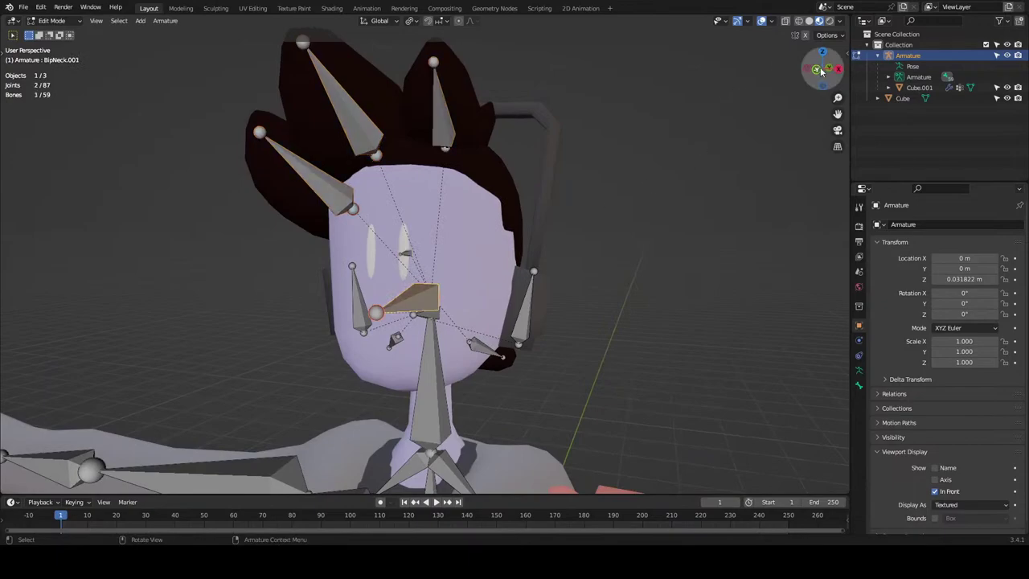
Duplicate the existing eye bone in the front view and move the copy about -0.22 m along X onto the other eye.
click(822, 73)
scroll(471, 227, up, 5)
click(474, 231)
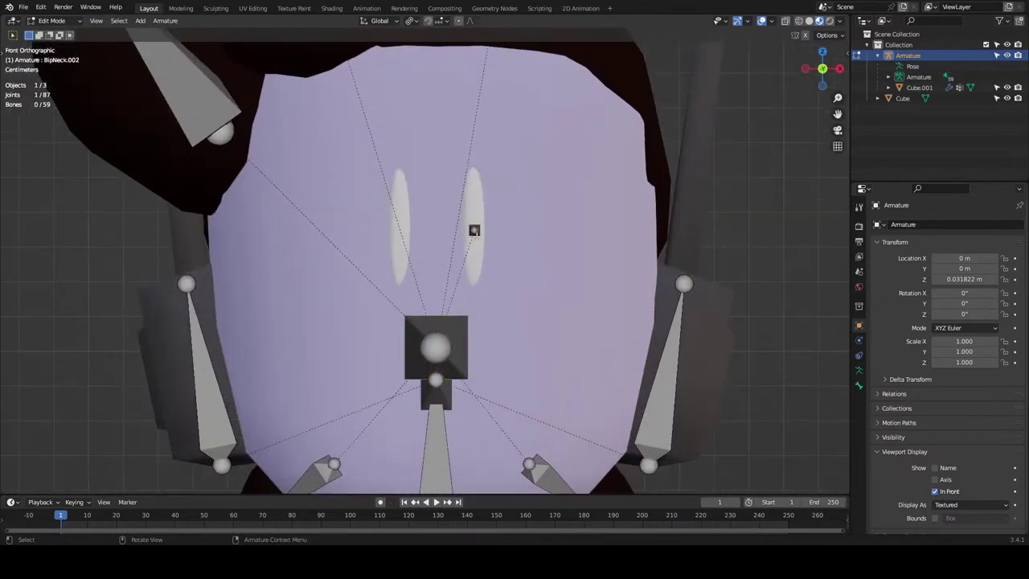
click(462, 325)
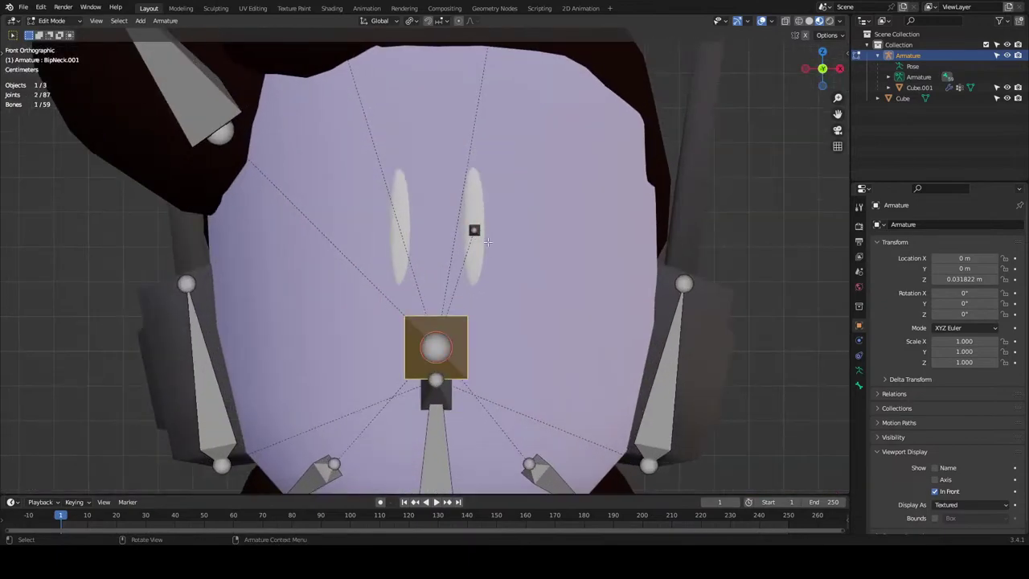
middle_drag(490, 242, 344, 279)
click(331, 275)
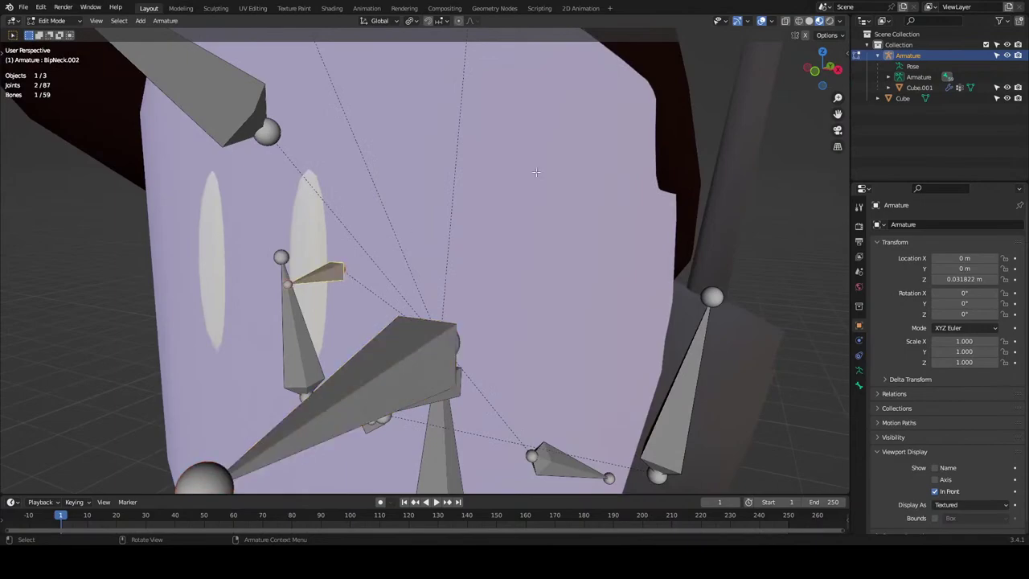
click(822, 80)
key(shift+d)
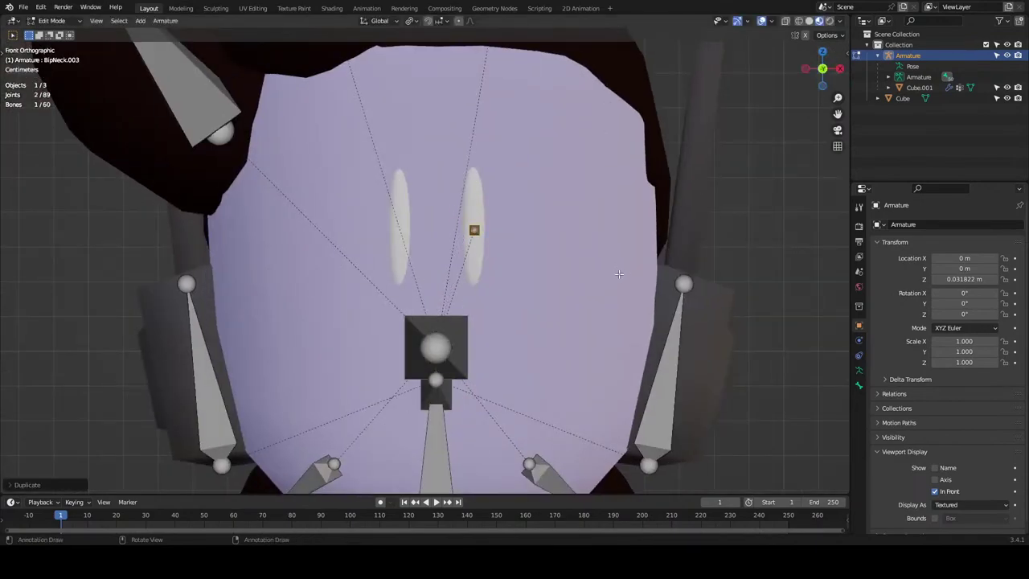
key(g)
key(x)
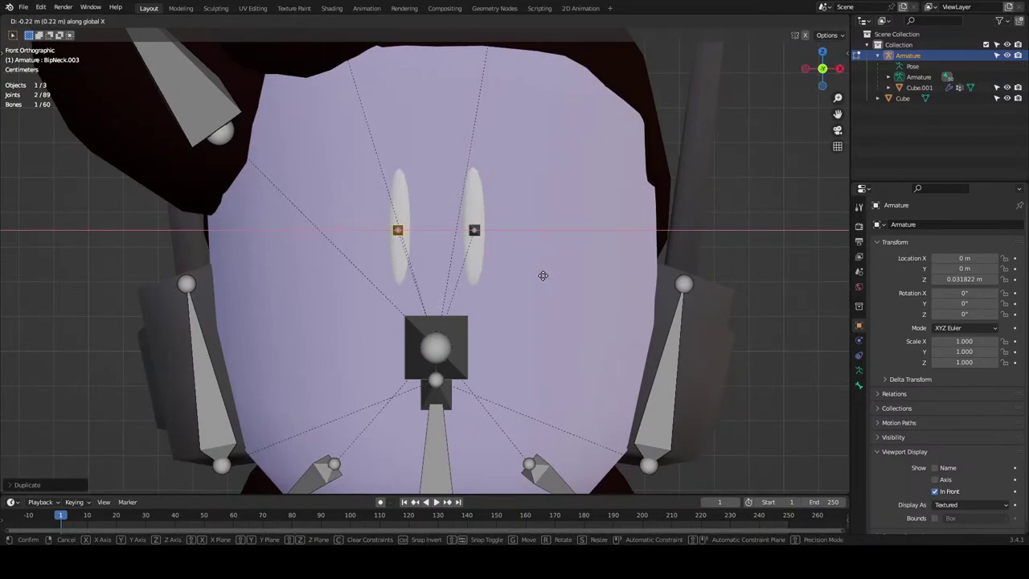
click(543, 276)
Nudge the copied eye bone about 0.0017 m along X to centre it on its eye.
key(g)
key(x)
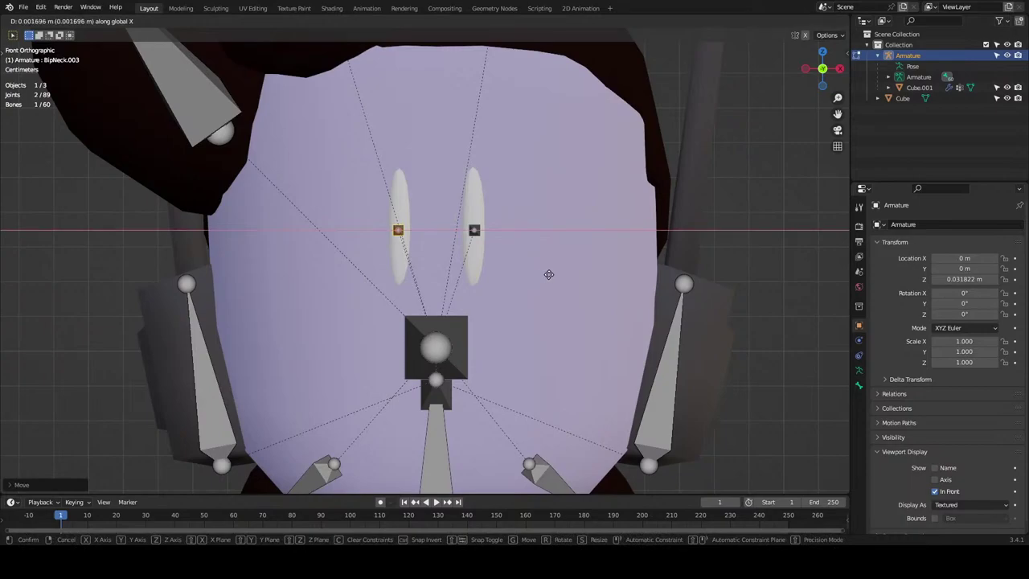
click(548, 273)
scroll(646, 270, down, 4)
click(646, 270)
scroll(645, 270, up, 6)
scroll(712, 275, down, 4)
middle_drag(713, 275, 660, 288)
Parent the three hair bones, both eye bones and the two small lower head bones to the forward-pointing head bone, keeping their offset.
click(386, 346)
middle_drag(386, 345, 405, 253)
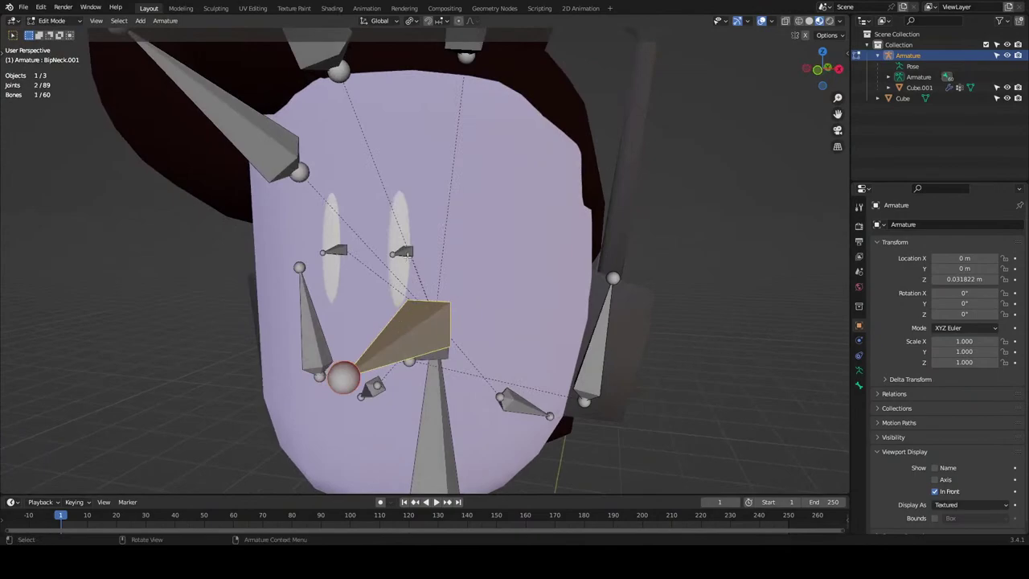
click(404, 252)
scroll(411, 314, down, 3)
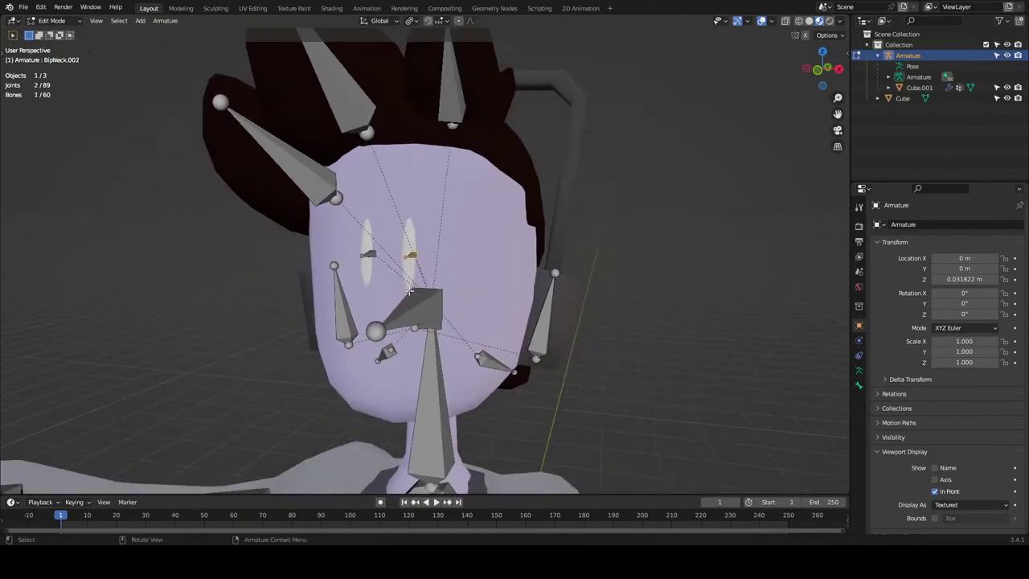
middle_drag(474, 426, 504, 378)
click(493, 370)
shift+click(387, 367)
shift+drag(446, 193, 327, 241)
shift+drag(501, 51, 266, 157)
shift+click(367, 103)
shift+click(455, 98)
shift+click(419, 299)
middle_drag(420, 300, 469, 276)
key(ctrl+p)
click(469, 276)
Switch the armature to Pose Mode and select the forward-pointing head bone.
key(ctrl+Tab)
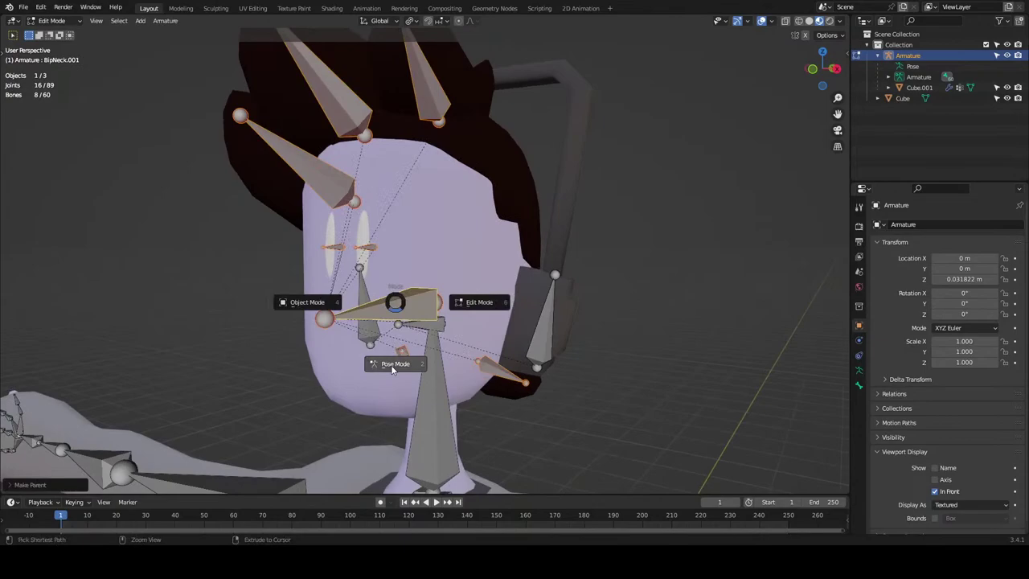
click(392, 367)
click(403, 299)
key(r)
key(r)
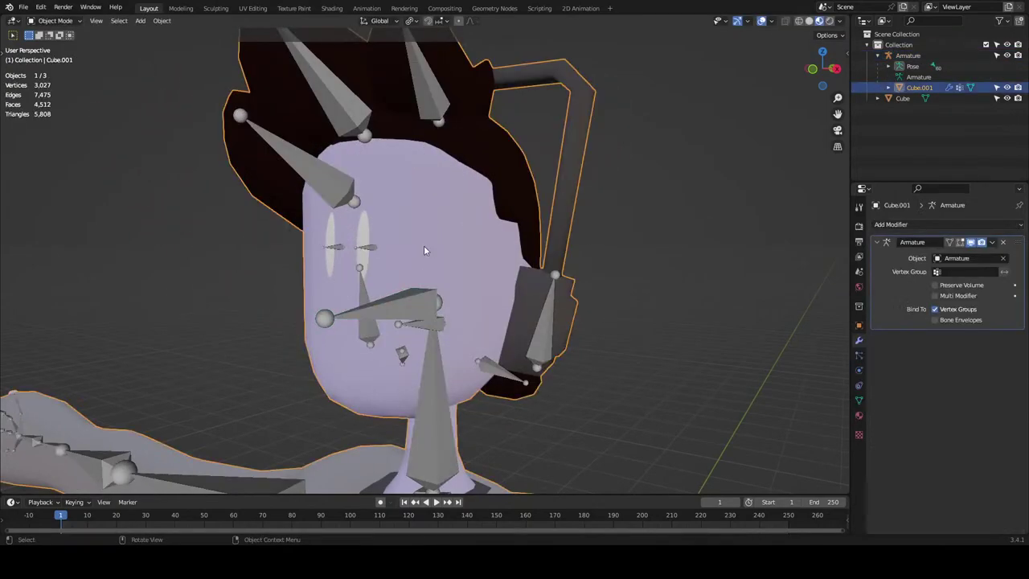
middle_drag(424, 246, 381, 257)
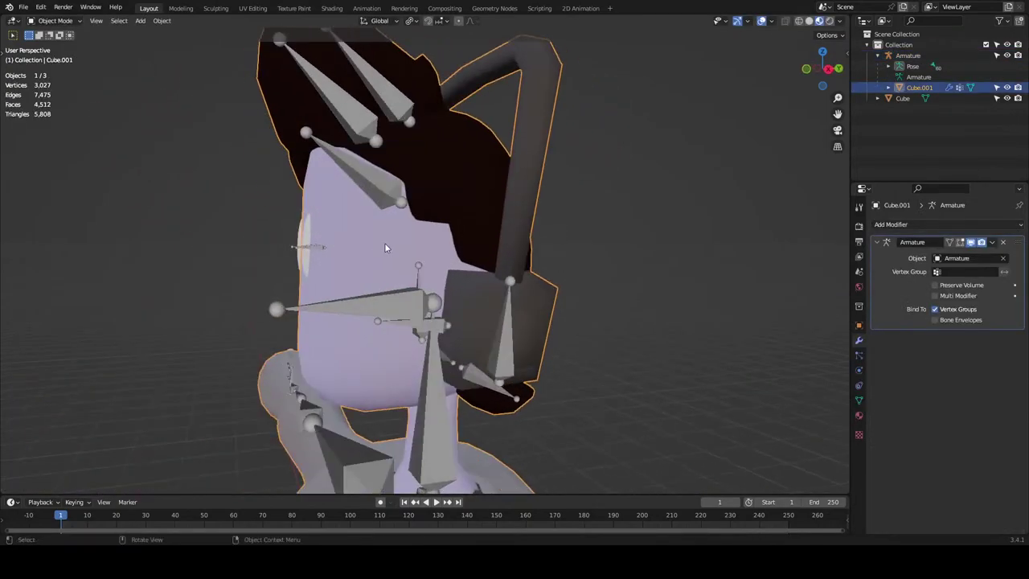
key(Tab)
key(Tab)
click(374, 313)
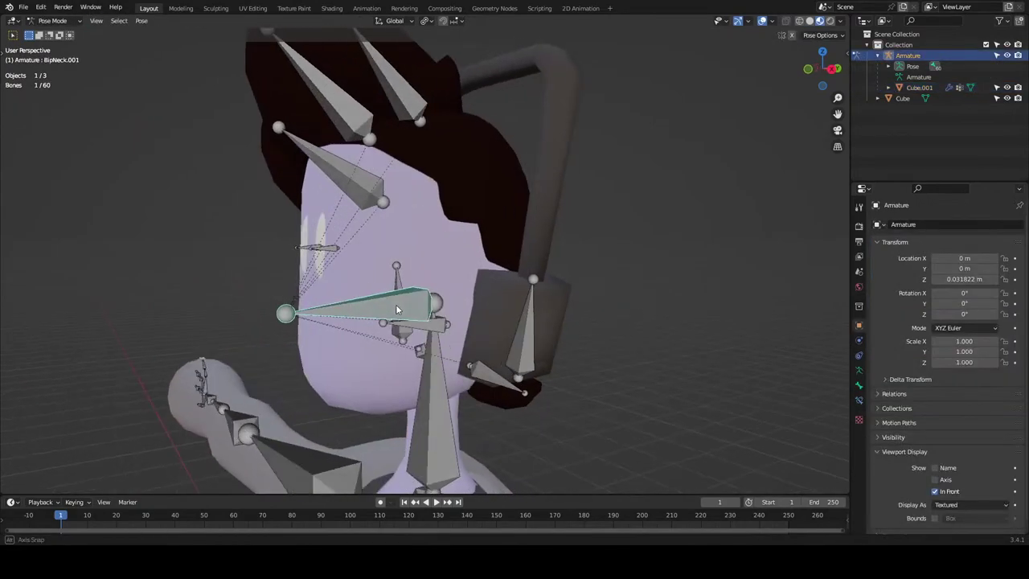
key(ctrl+Tab)
key(ctrl+Tab)
click(403, 305)
key(F2)
text(BipHead)
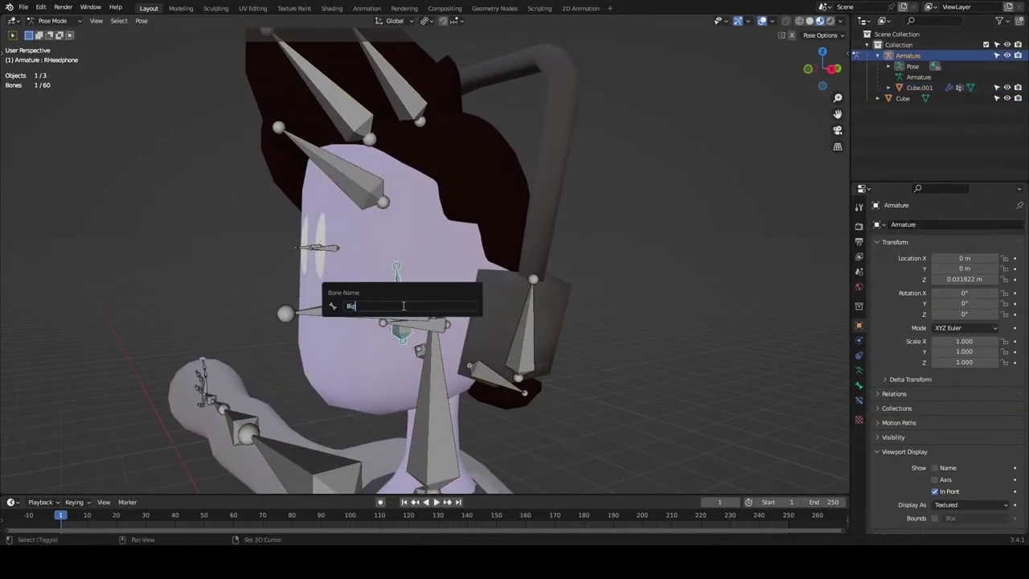
key(Return)
middle_drag(402, 304, 470, 307)
key(ctrl+z)
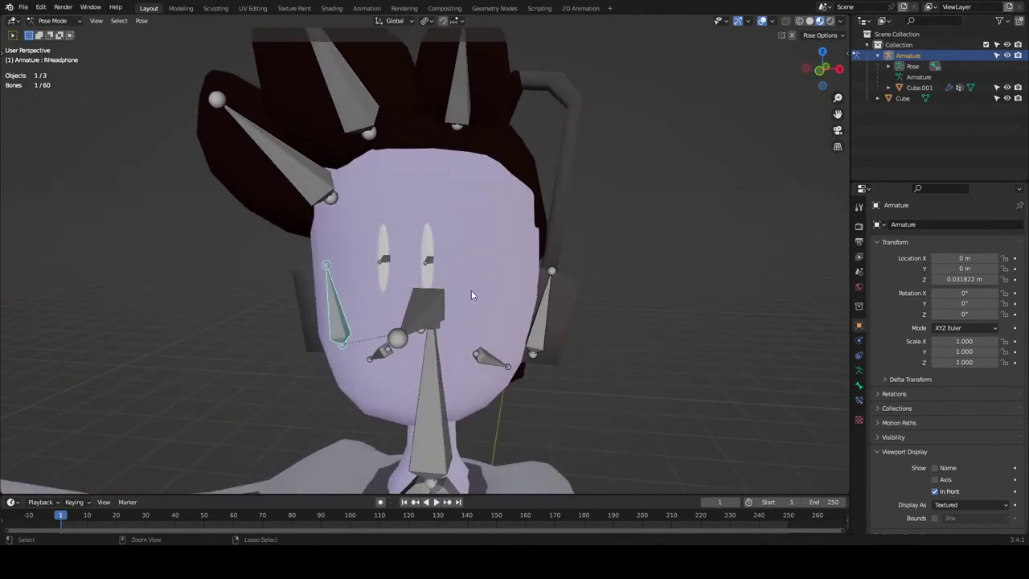
Rename the forward-pointing head bone as BipHead.
click(418, 320)
key(F2)
text(BipHead)
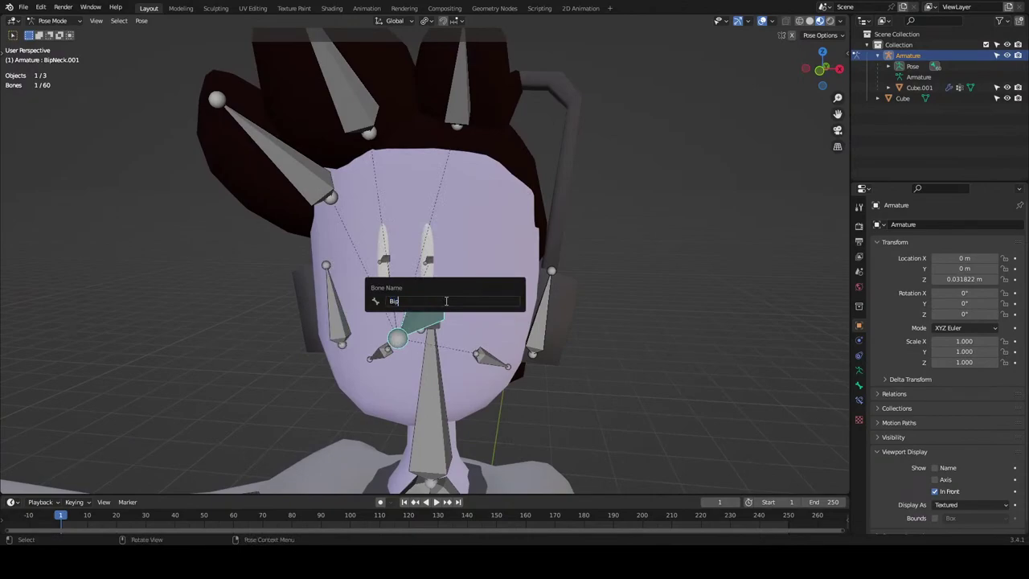
key(Return)
Save the file and put the character mesh into Weight Paint mode with the armature also selected.
shift+click(513, 228)
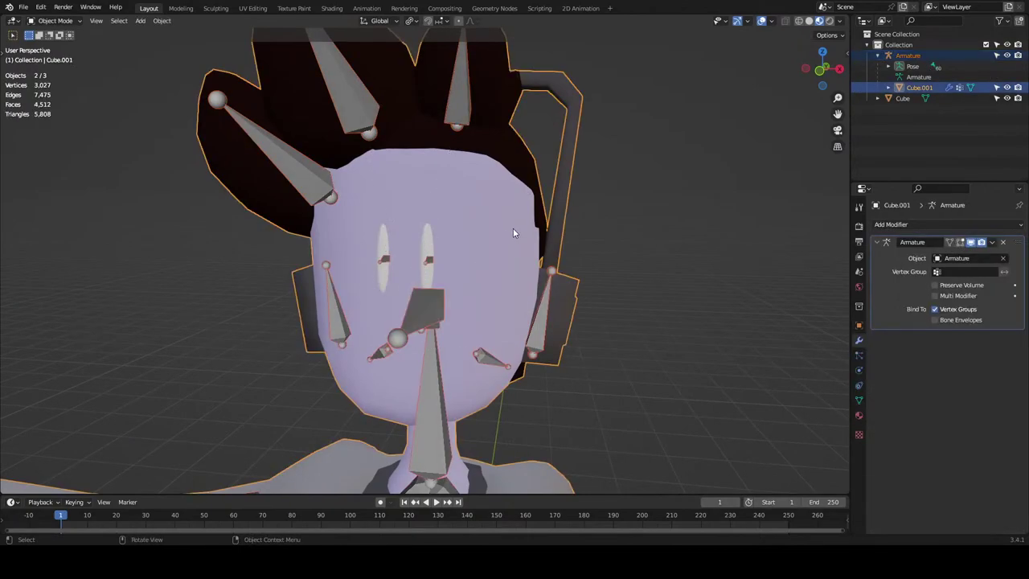
key(ctrl+q)
key(Escape)
key(ctrl+s)
key(ctrl+Tab)
click(420, 211)
middle_drag(522, 258, 485, 273)
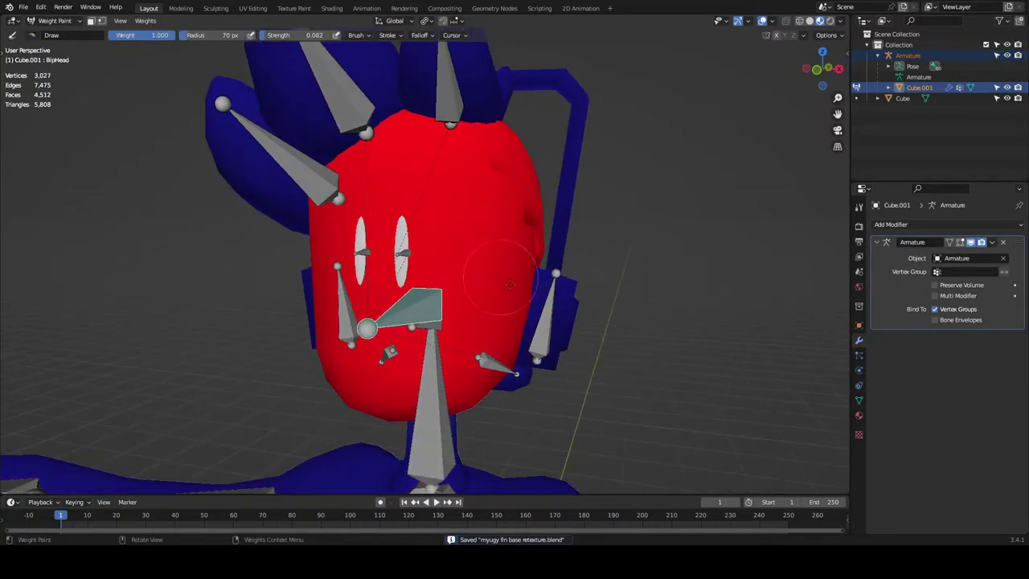
Test-rotate the BipHead bone freely to check how the head, hair and headset follow, cancelling the last rotation.
ctrl+click(546, 318)
ctrl+click(420, 306)
key(r)
key(r)
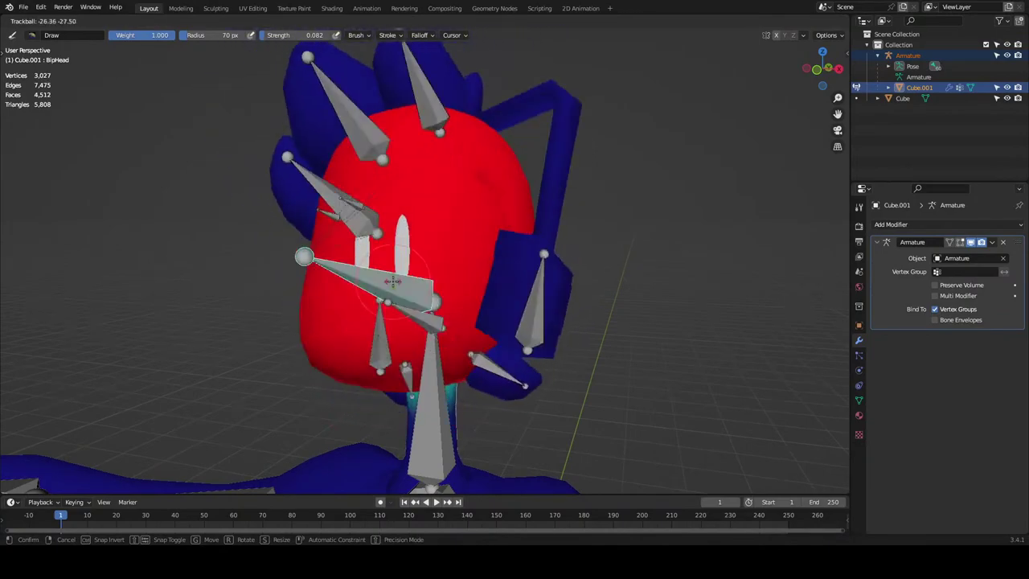
click(422, 283)
key(r)
key(r)
right_click(417, 269)
Return to the armature's Edit Mode and rename the character's left eye bone as BipLEye.
key(ctrl+Tab)
click(389, 269)
click(403, 254)
middle_drag(548, 215, 514, 209)
scroll(450, 225, up, 2)
key(Tab)
middle_drag(422, 233, 382, 254)
click(323, 245)
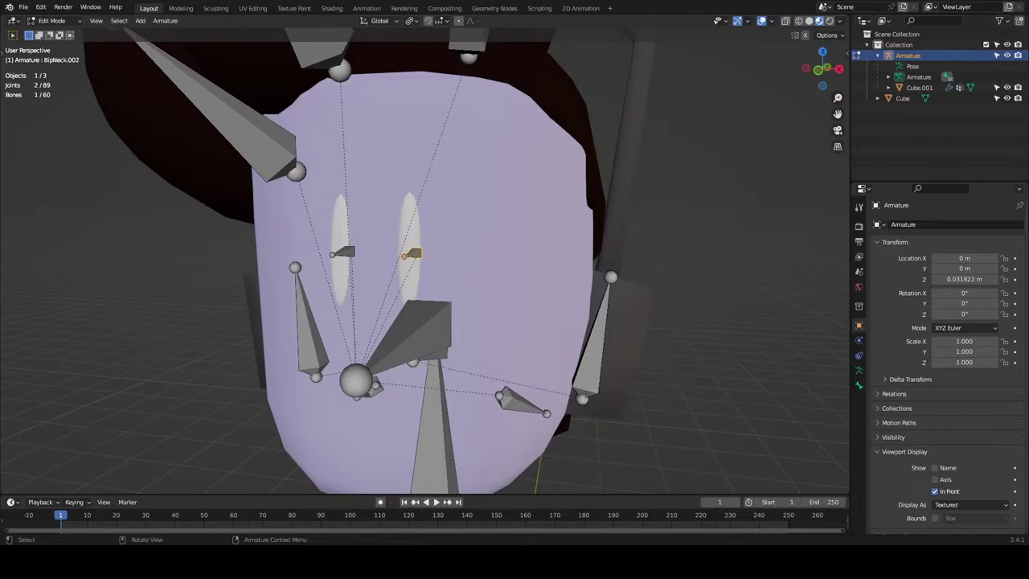
middle_drag(386, 258, 440, 258)
key(F2)
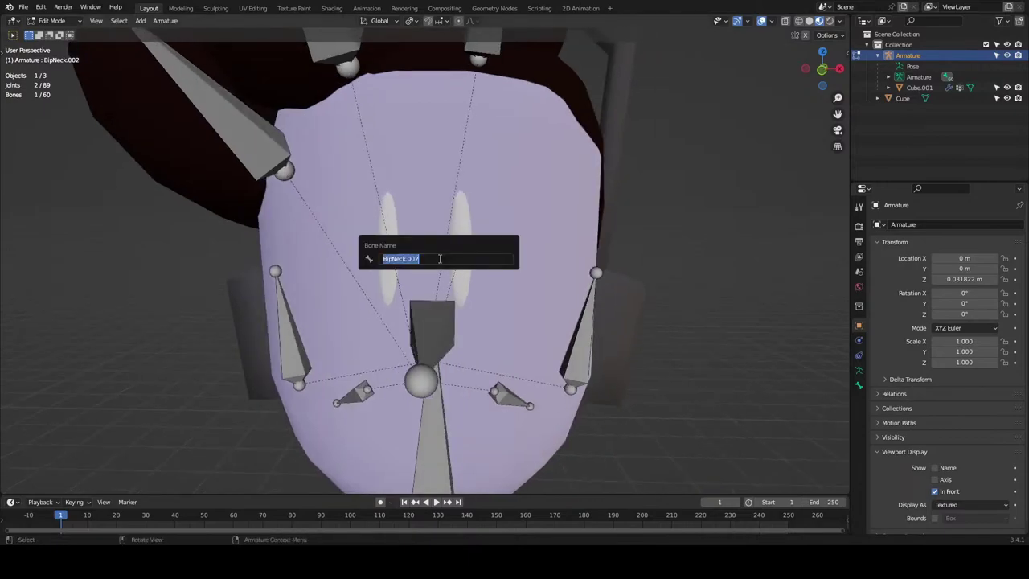
text(BipLEye)
key(Return)
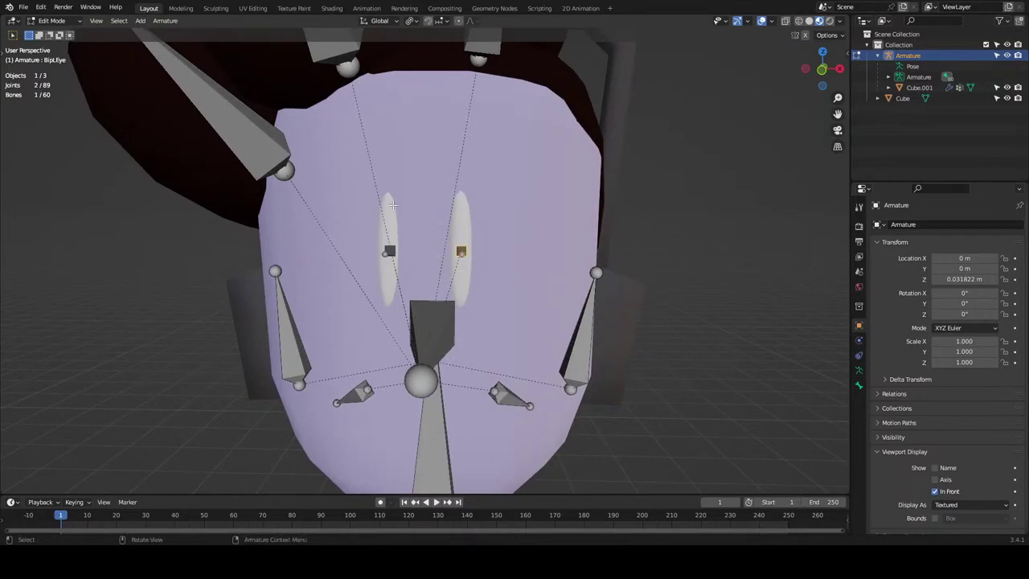
Rename the character's right eye bone as BipREye.
click(392, 249)
key(F2)
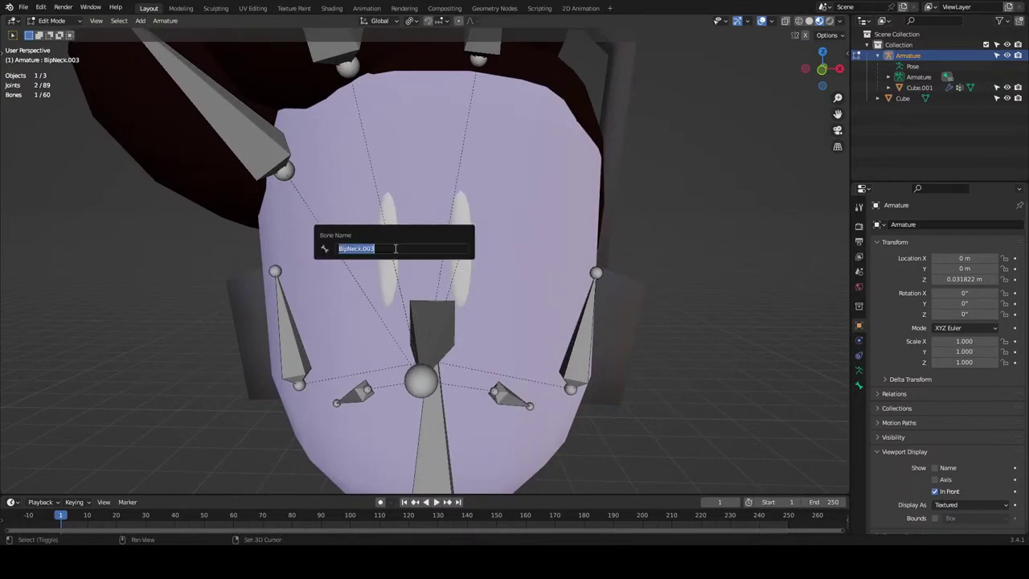
text(BipREe)
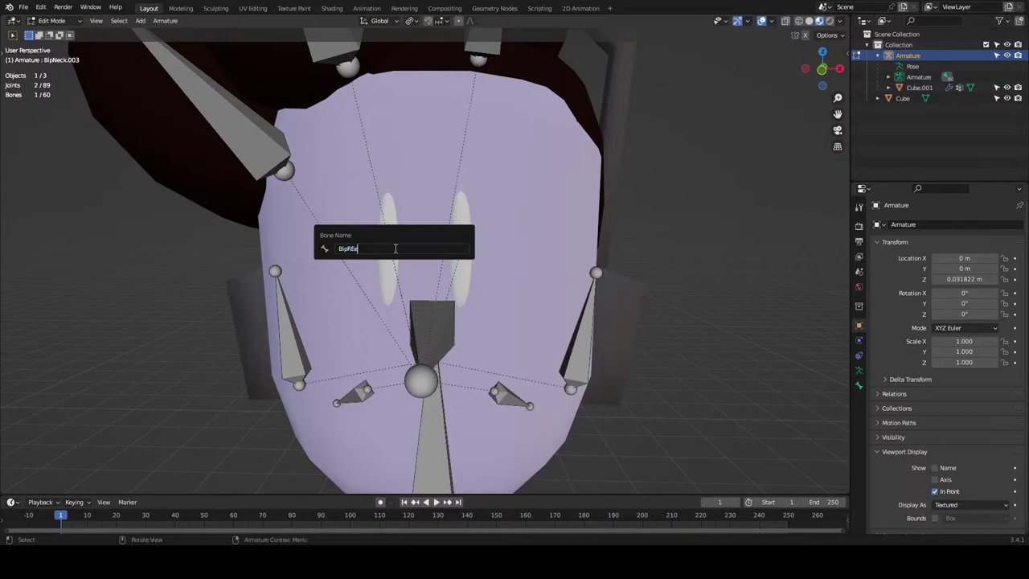
text(e)
key(Return)
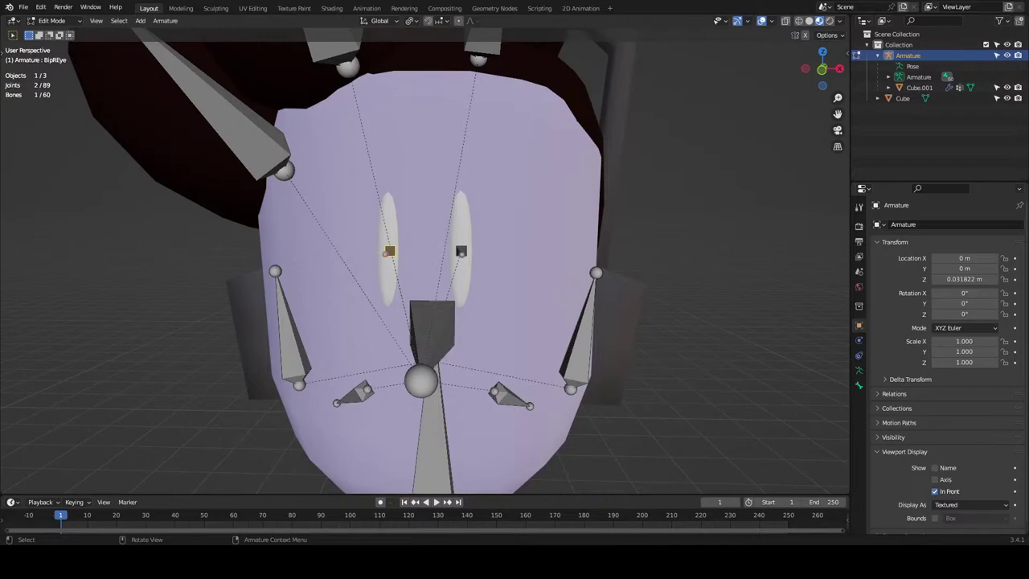
Select both eye bones with the BipHead bone and enable the armature object's axis display.
middle_drag(491, 257, 352, 271)
shift+click(351, 271)
shift+click(434, 340)
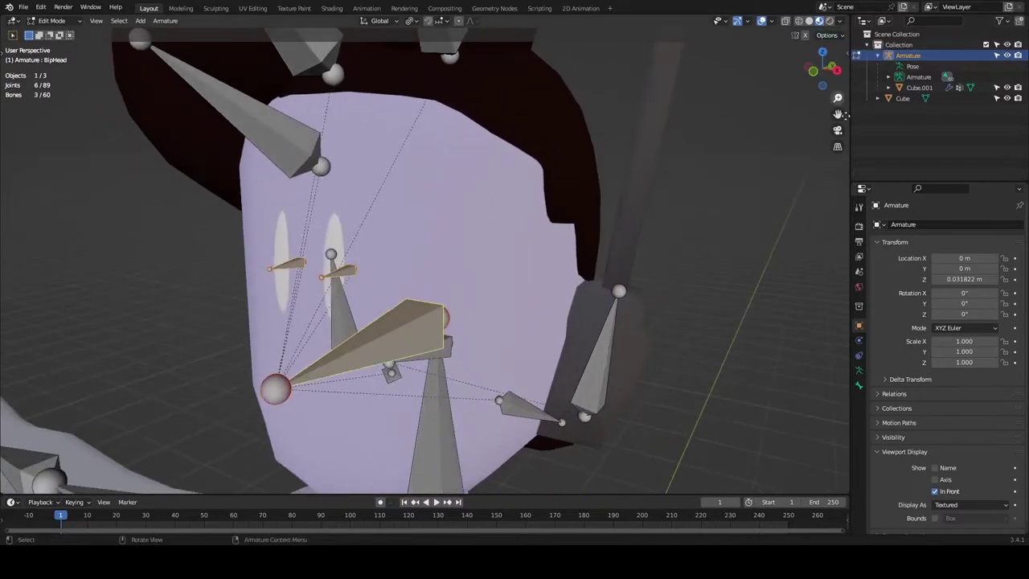
scroll(917, 458, down, 1)
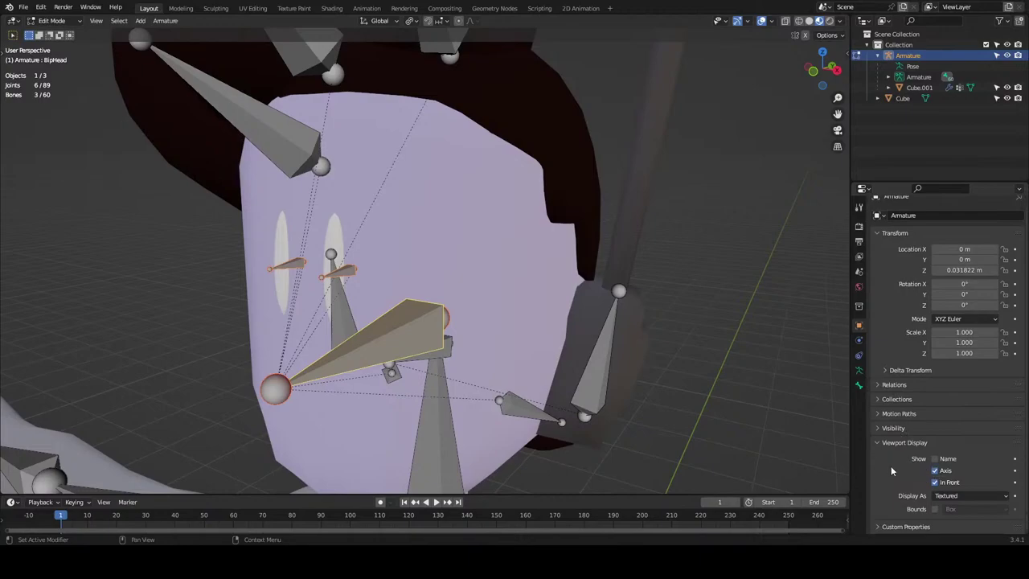
Select only the BipHead bone and turn on the display of bone axes for the armature, keeping the Octahedral bone display.
middle_drag(402, 328, 394, 308)
click(395, 308)
middle_drag(629, 304, 590, 313)
scroll(590, 317, down, 10)
scroll(575, 332, up, 5)
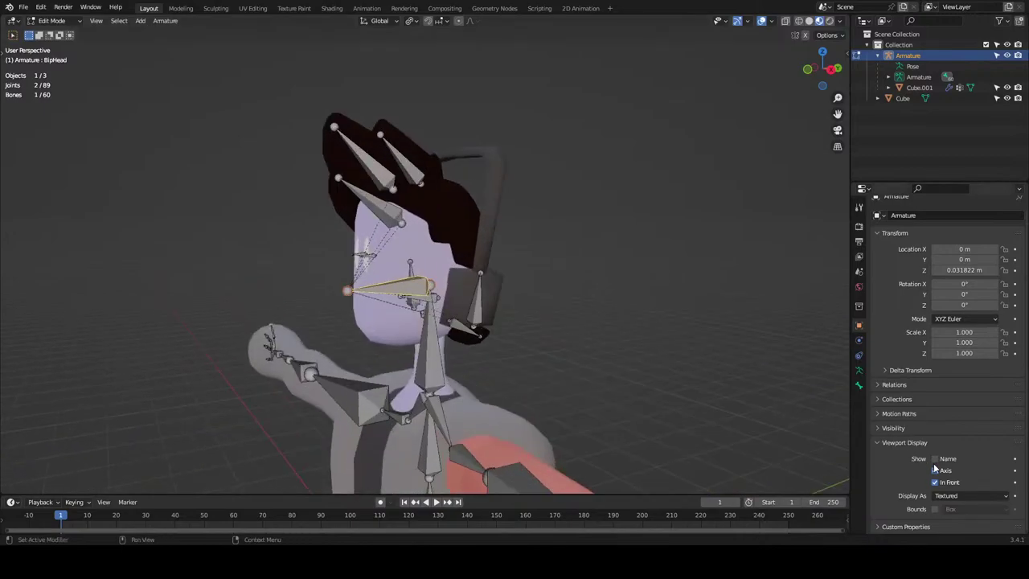
click(858, 371)
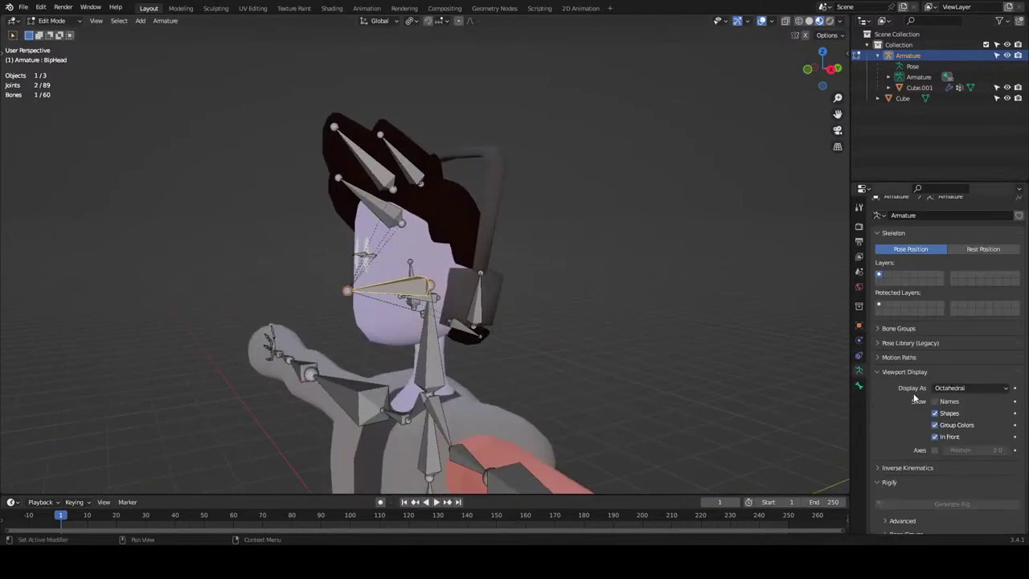
click(953, 388)
click(932, 449)
Examine the axis directions of the BipHead bone and the eye bones from several angles.
middle_drag(562, 305, 450, 299)
scroll(449, 299, up, 4)
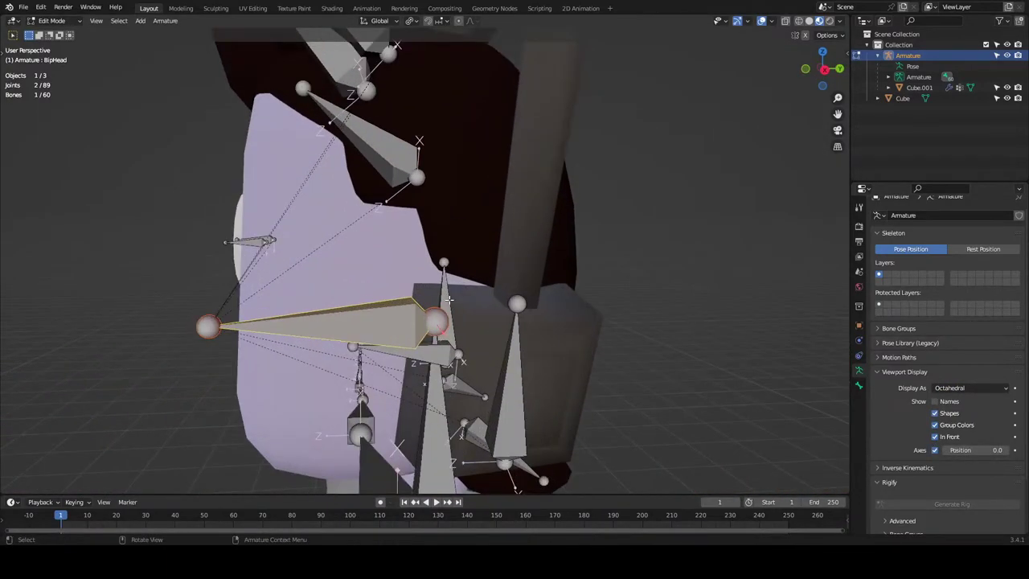
scroll(450, 299, up, 2)
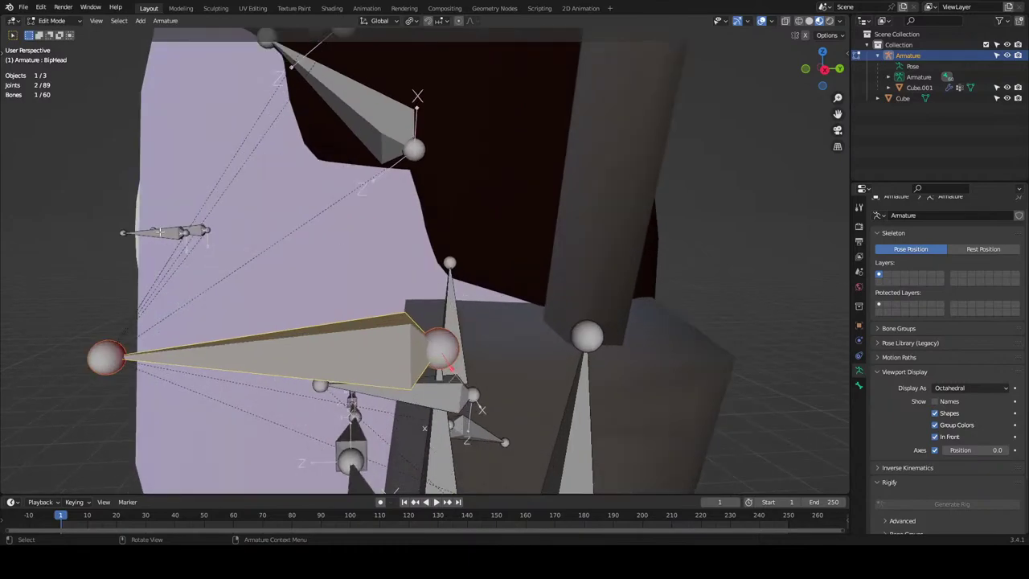
middle_drag(499, 402, 479, 327)
key(g)
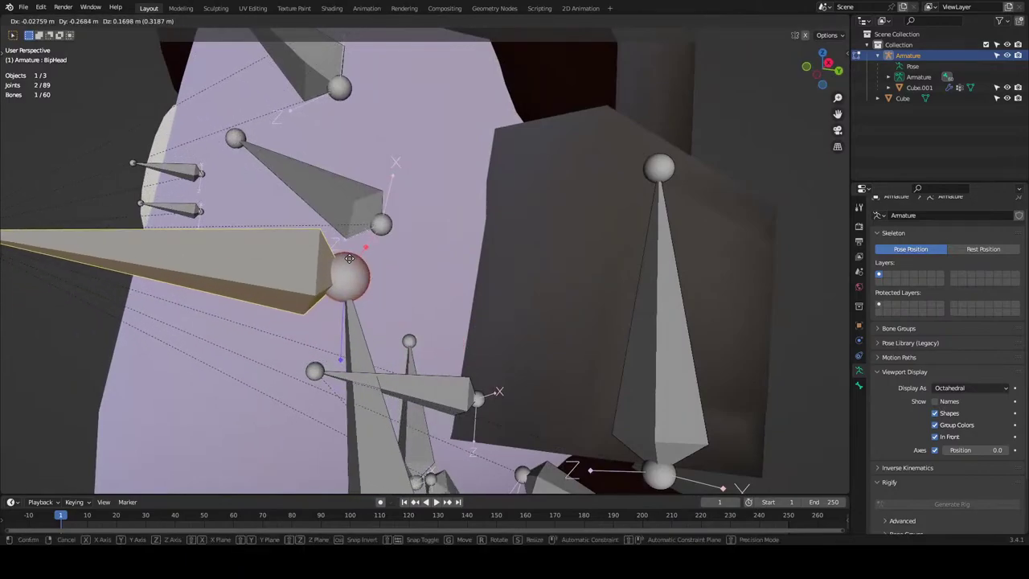
right_click(202, 300)
middle_drag(511, 269, 691, 293)
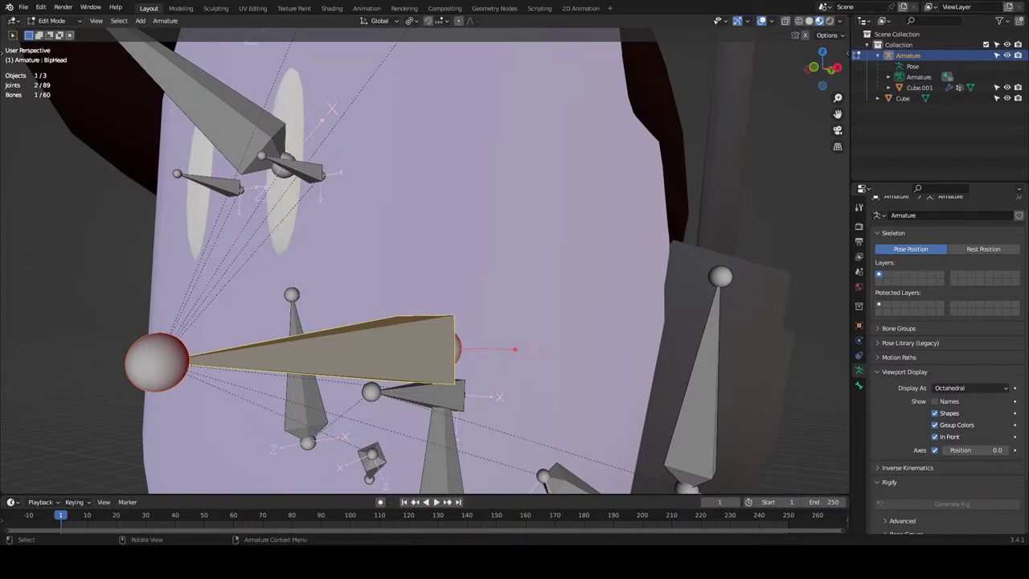
middle_drag(542, 298, 470, 285)
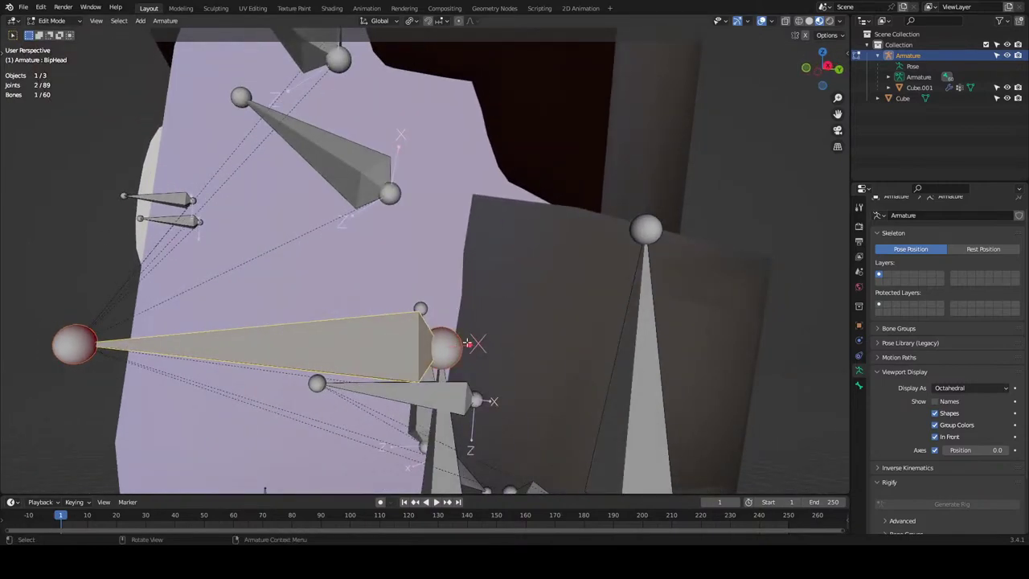
Look through the BipHead bone's transform values and the view, tool, options and workspace settings.
click(844, 56)
click(846, 53)
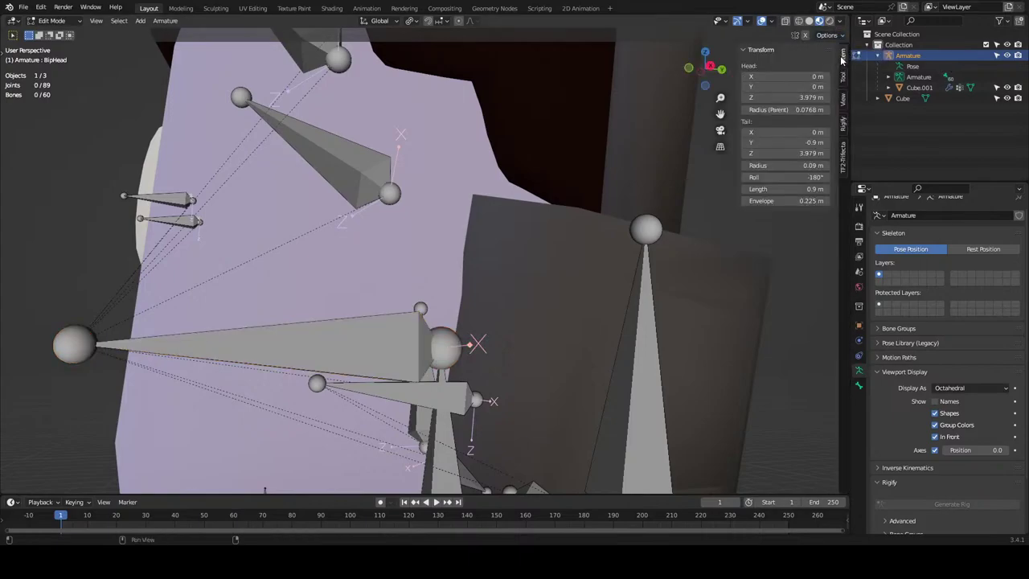
click(842, 77)
click(844, 97)
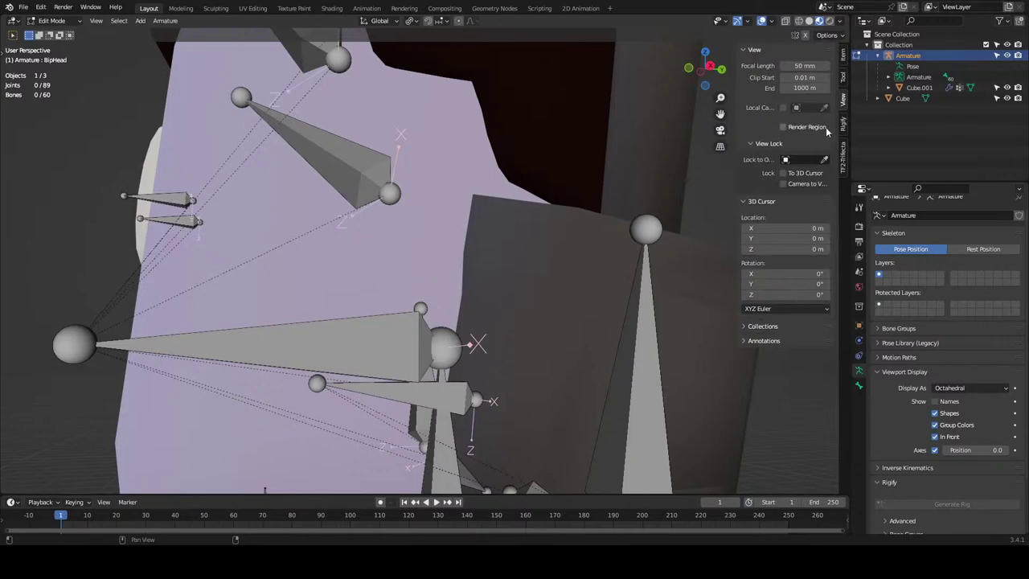
click(843, 121)
click(842, 54)
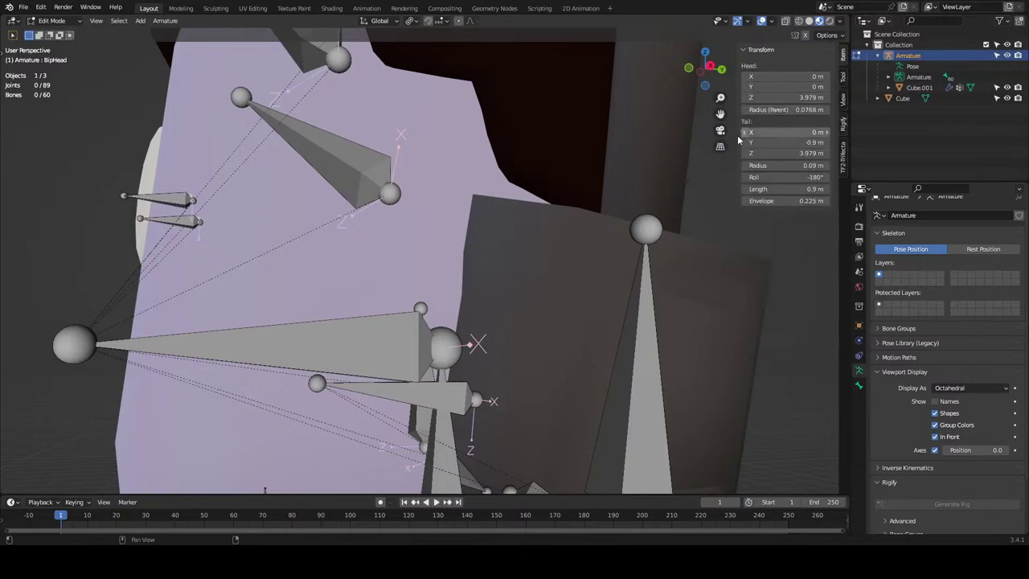
click(294, 364)
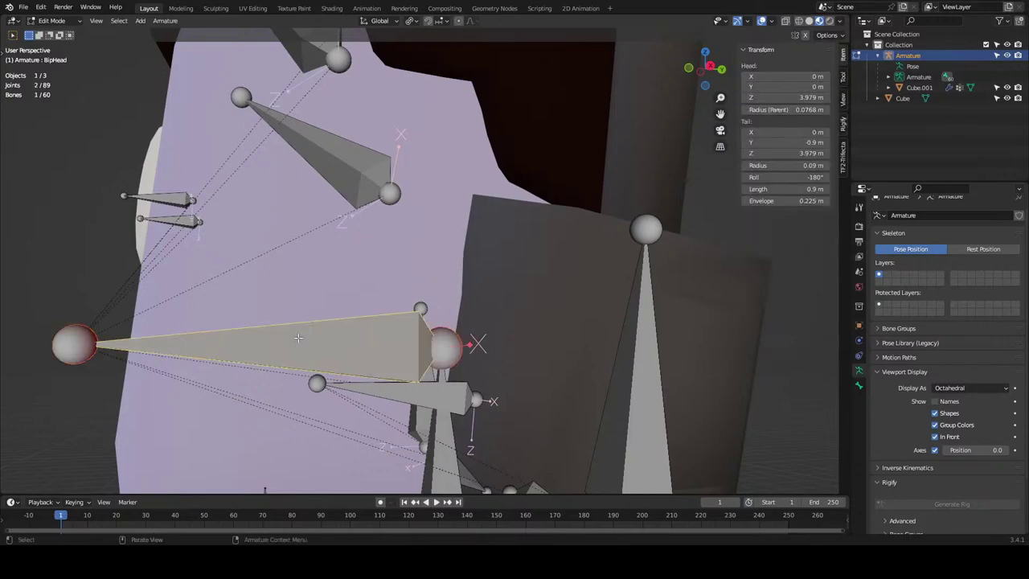
click(843, 78)
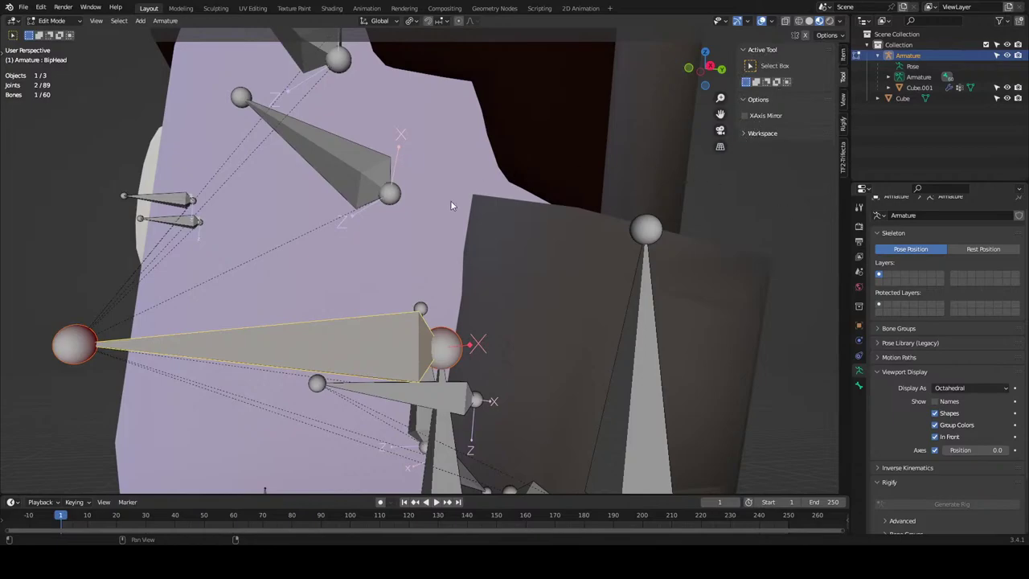
click(727, 214)
scroll(727, 214, down, 1)
scroll(477, 243, up, 2)
middle_drag(334, 322, 375, 346)
scroll(376, 346, down, 1)
click(441, 330)
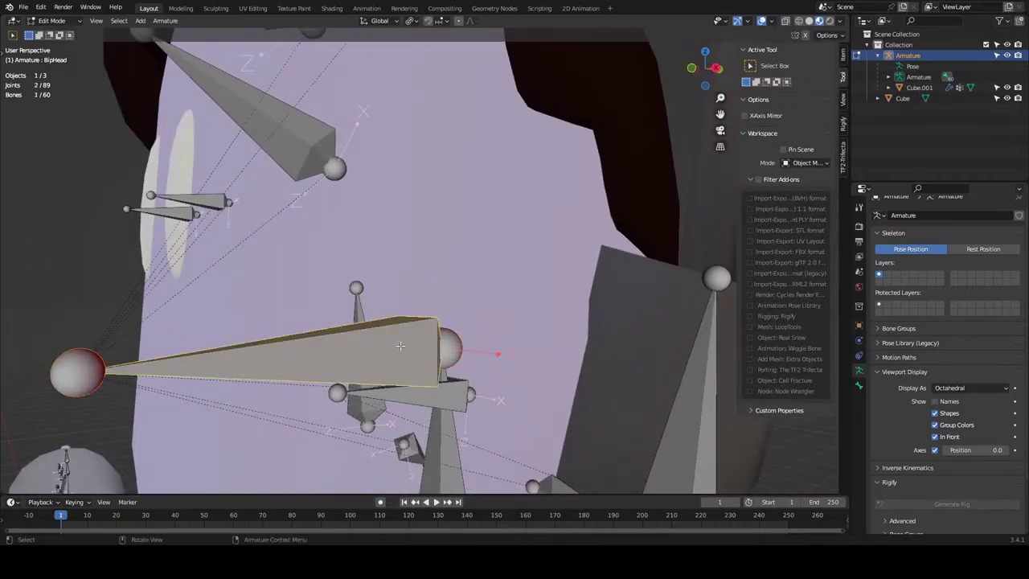
Save the file and collapse the active tool, options and workspace settings.
key(ctrl+s)
click(716, 68)
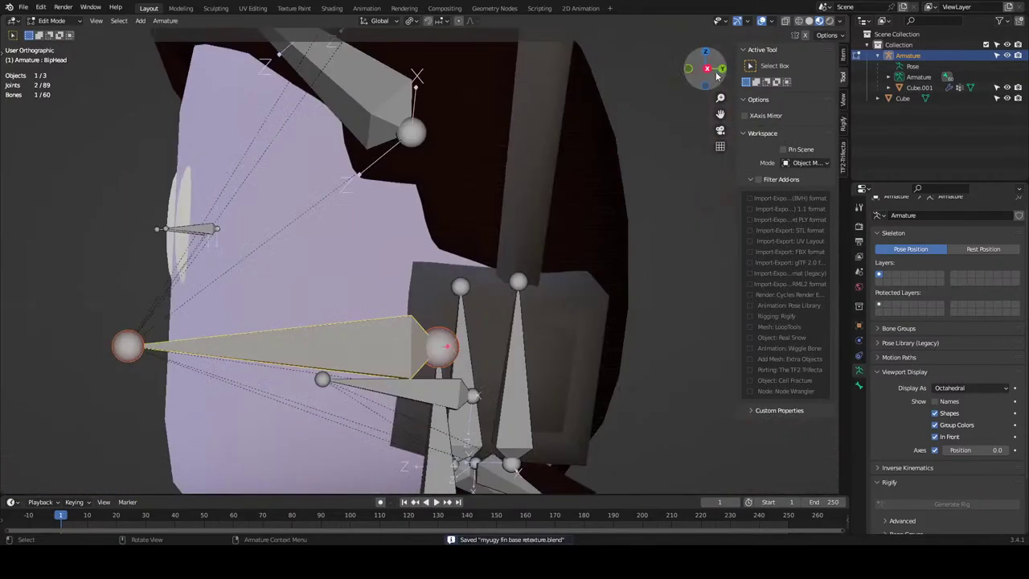
click(762, 132)
click(752, 50)
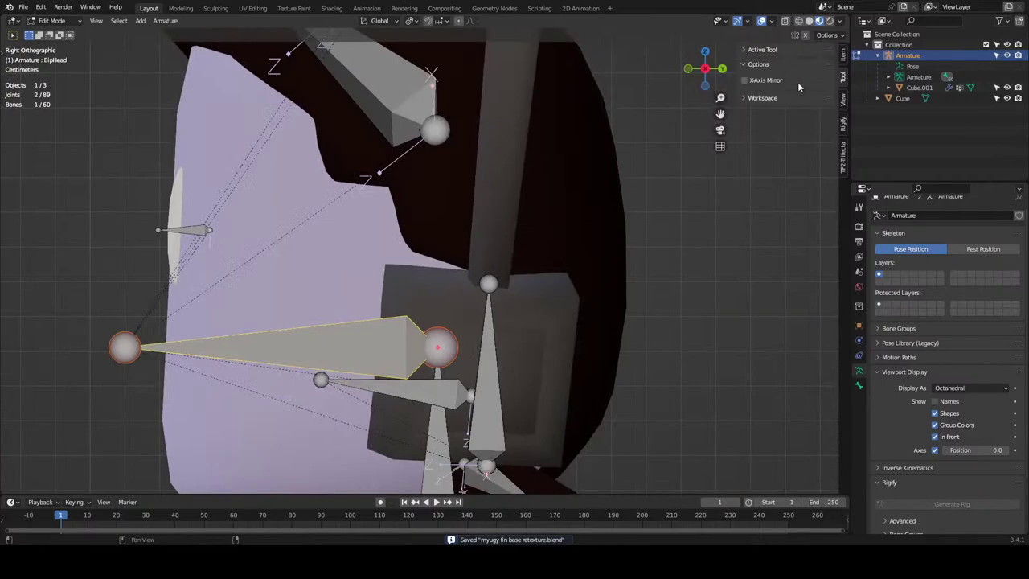
click(748, 64)
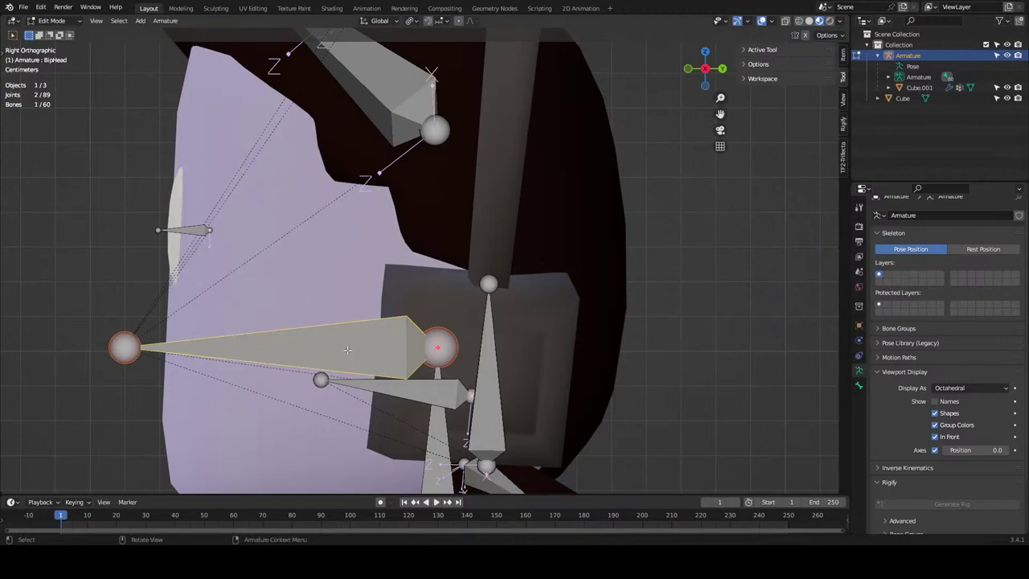
Move the BipHead bone's tail about 0.9 m back in Y and 0.8 m up in Z so the bone stands upright.
scroll(342, 344, down, 2)
click(215, 312)
key(g)
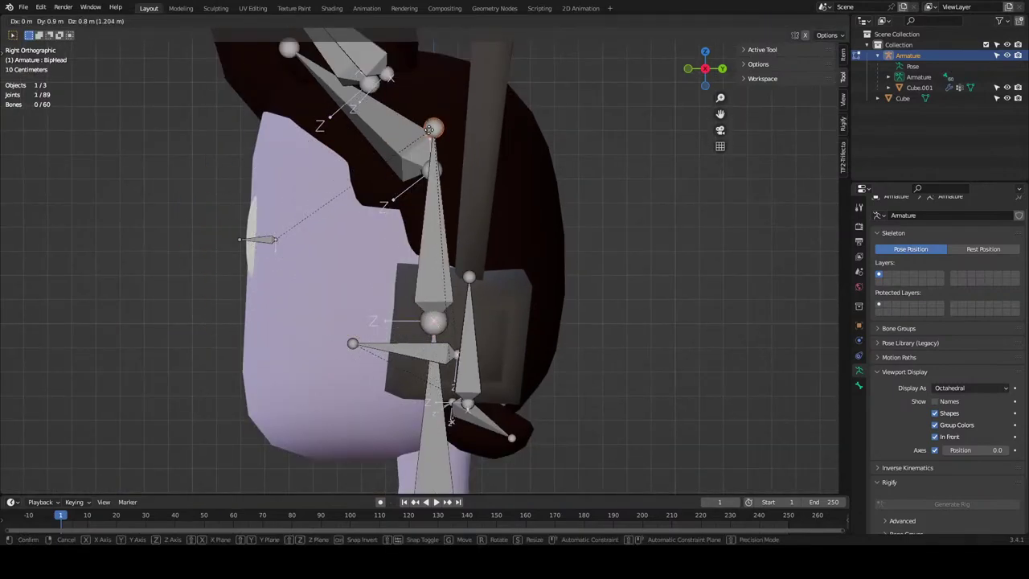
click(429, 129)
middle_drag(429, 128, 450, 141)
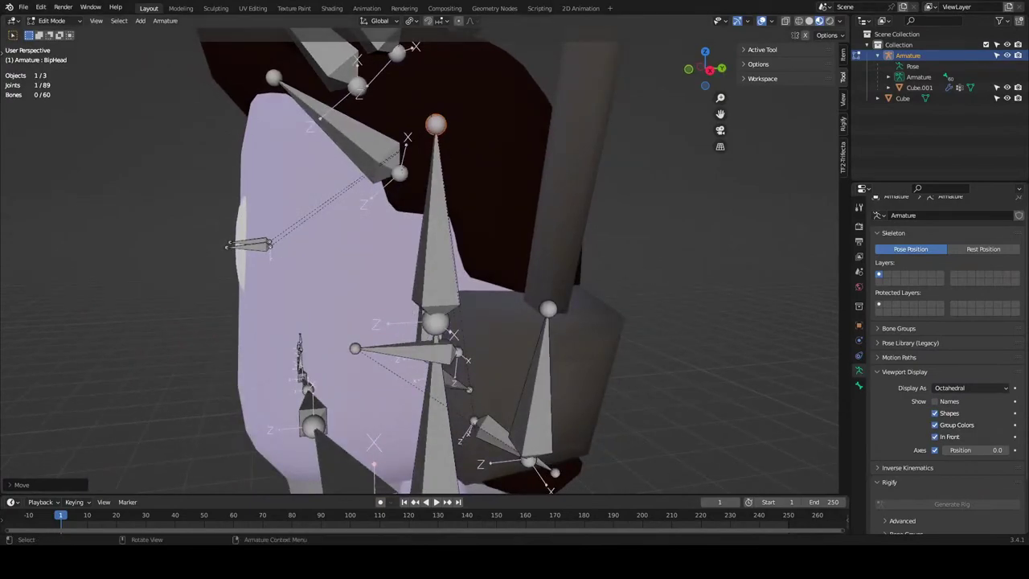
Lower the joint between the BipNeck and BipHead bones along Z to the lower part of the head.
click(455, 310)
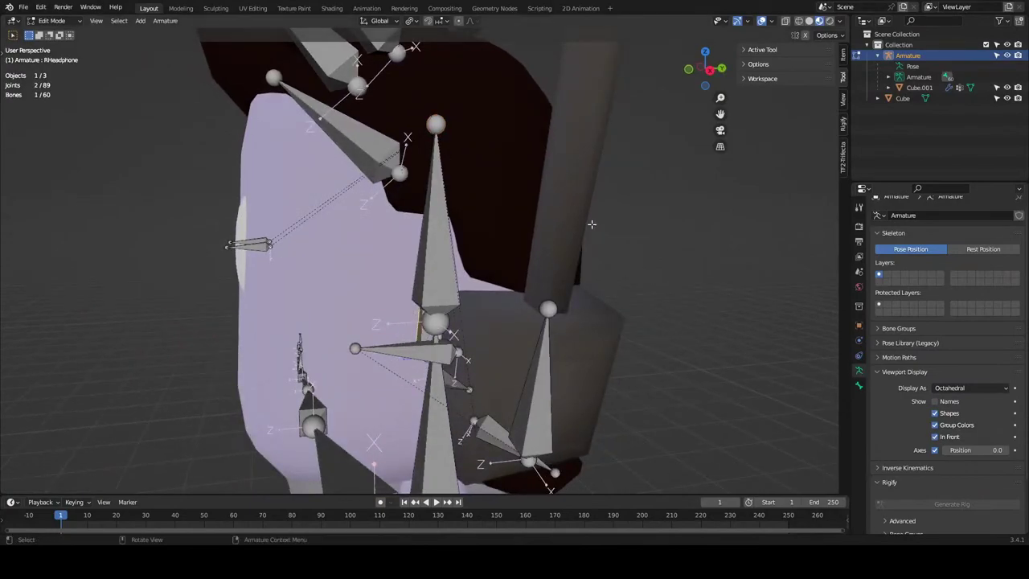
click(689, 72)
click(445, 323)
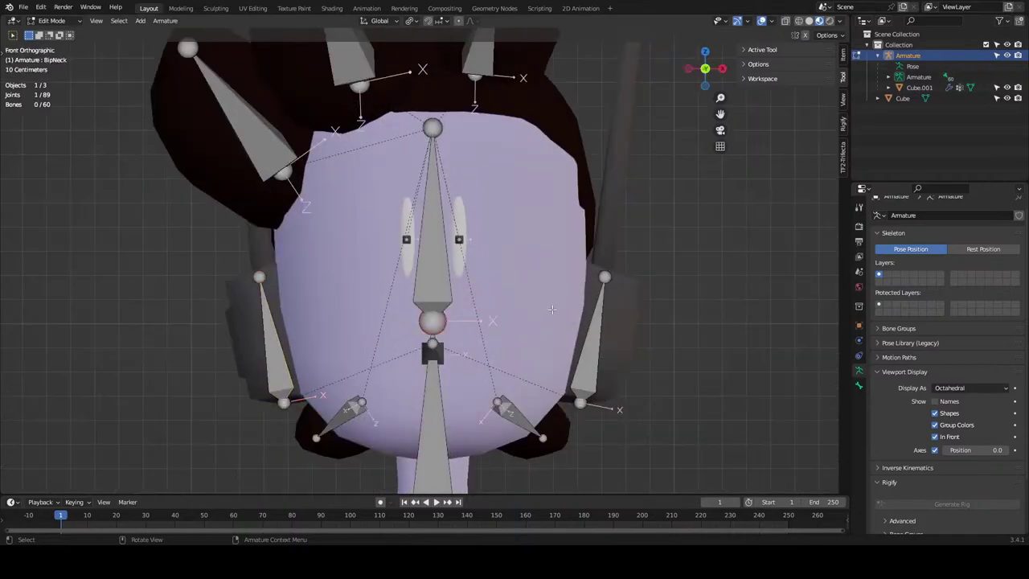
key(g)
key(z)
click(537, 431)
Test the BipHead bone's movement with a free trackball rotation in Pose Mode.
middle_drag(563, 305, 530, 308)
key(ctrl+Tab)
click(442, 282)
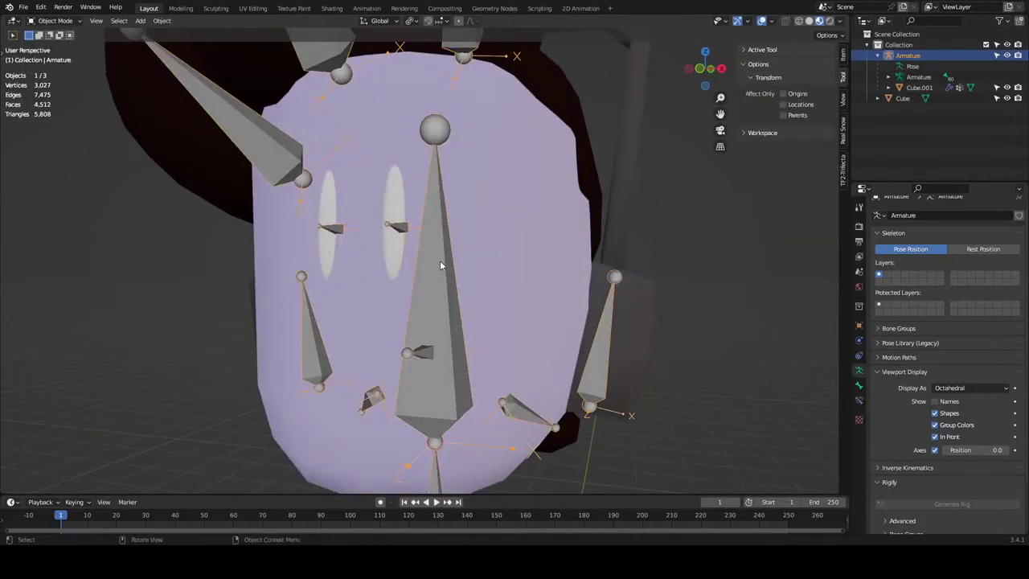
key(ctrl+Tab)
click(437, 306)
key(r)
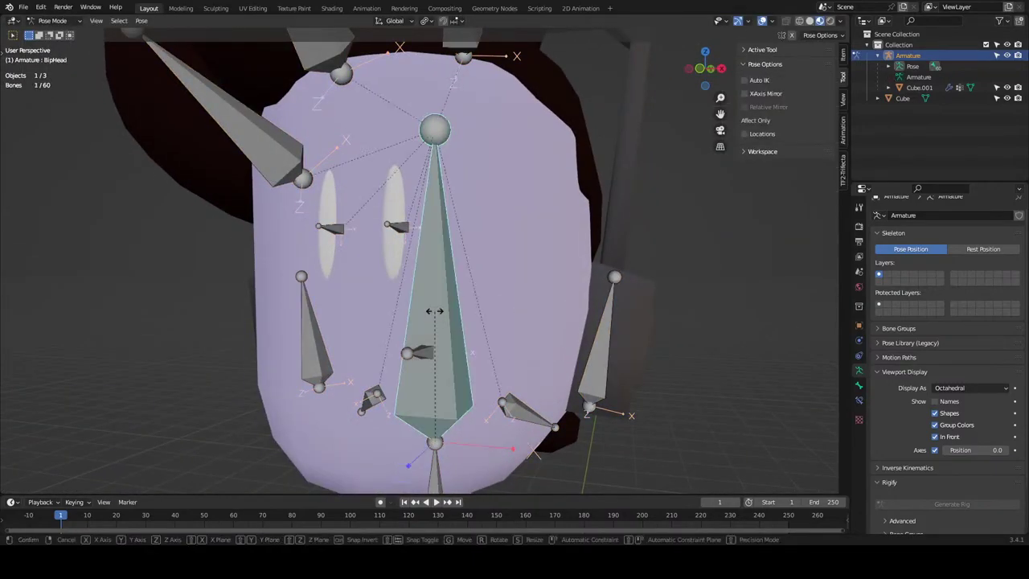
key(r)
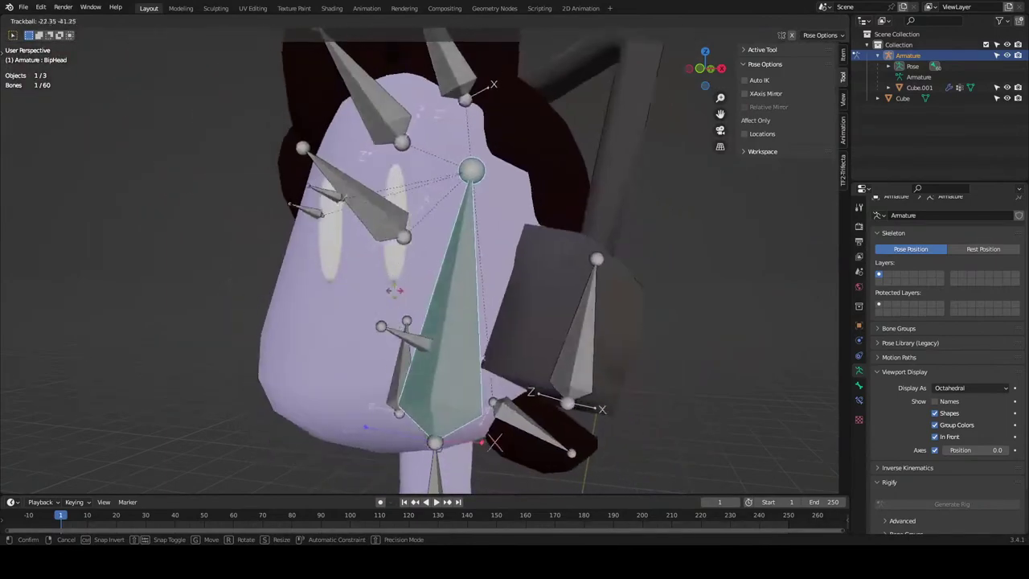
right_click(383, 250)
Select both eye bones and rotate them upright in Edit Mode.
click(400, 228)
shift+click(333, 229)
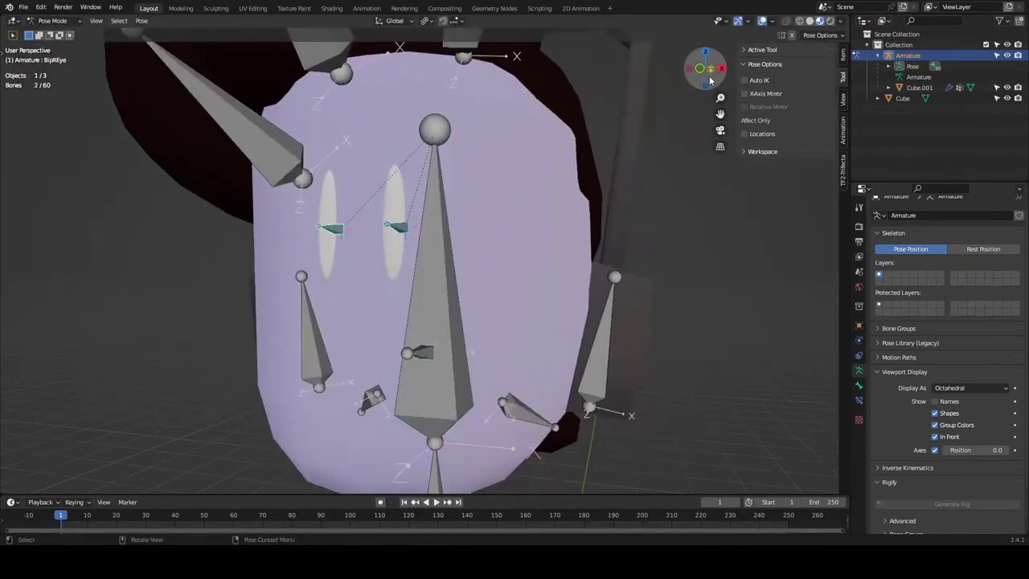
click(720, 68)
key(Tab)
scroll(414, 200, up, 3)
shift+middle_drag(322, 164, 445, 200)
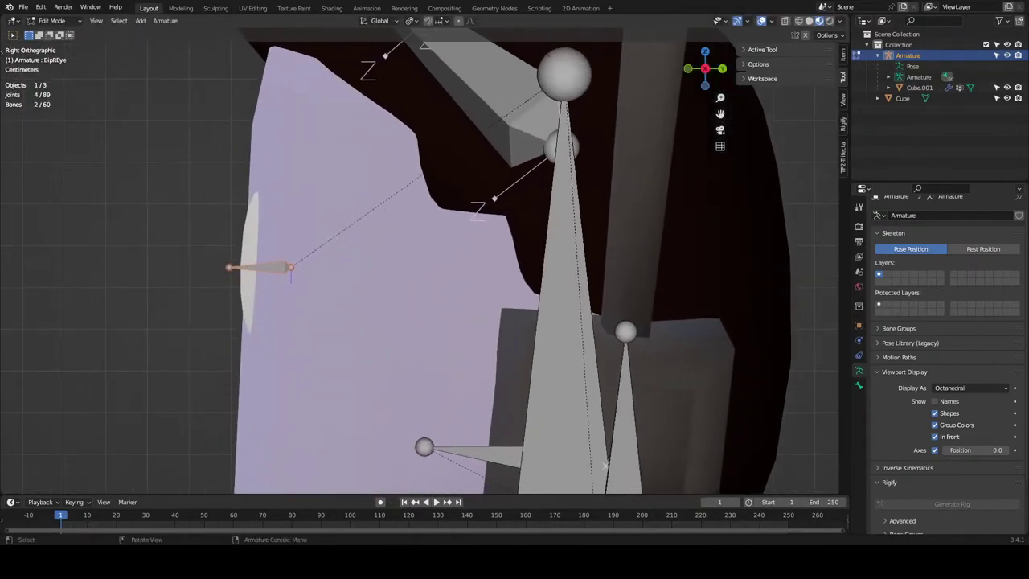
key(r)
click(343, 367)
Move both upright eye bones forward into the oval eye meshes.
key(g)
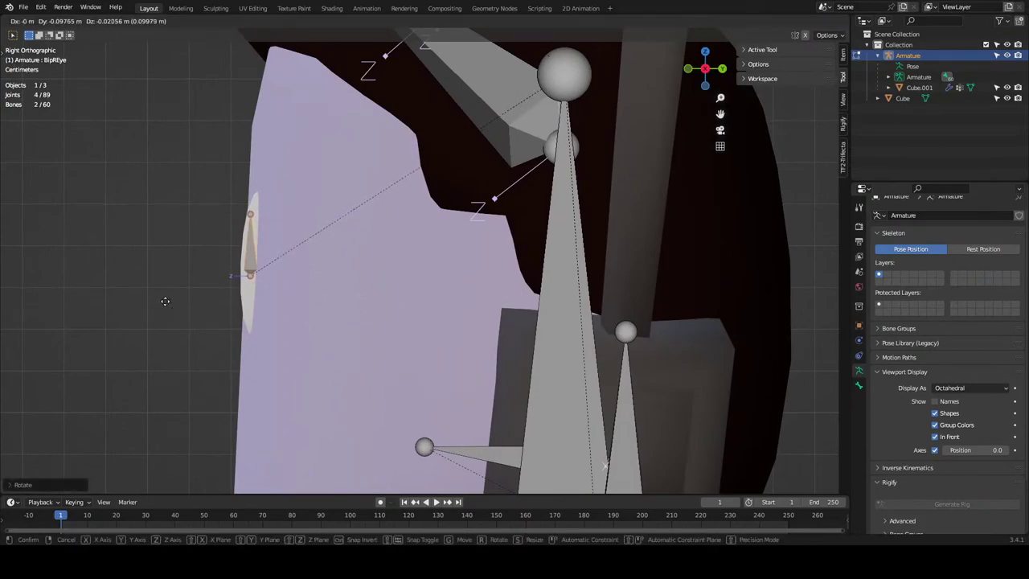
click(193, 267)
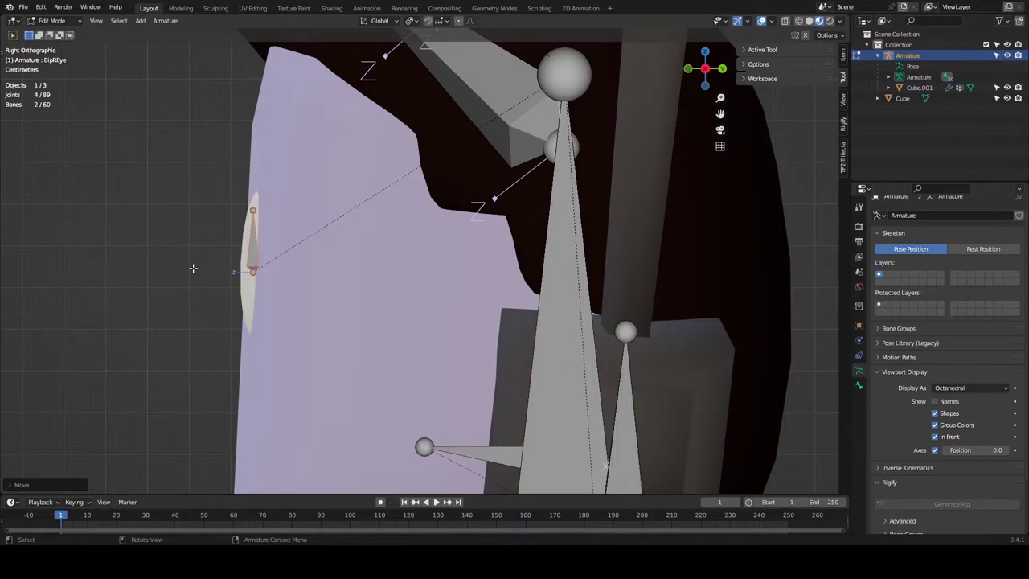
middle_drag(374, 250, 554, 245)
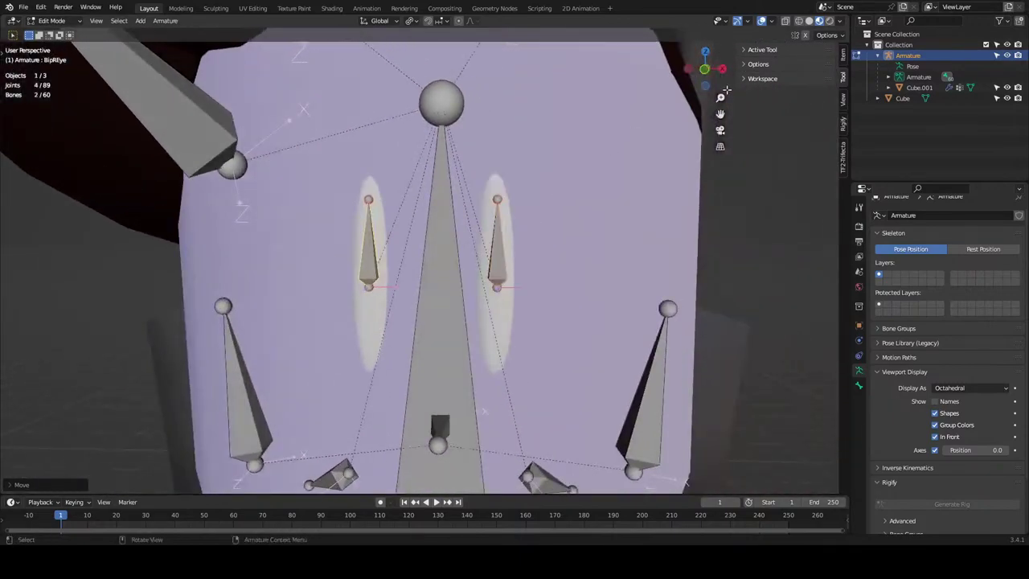
click(728, 70)
click(722, 70)
Fine-tune both eye bones' position inside the eye ovals with small vertical and forward shifts.
key(g)
key(z)
right_click(325, 233)
drag(275, 222, 223, 248)
key(g)
key(z)
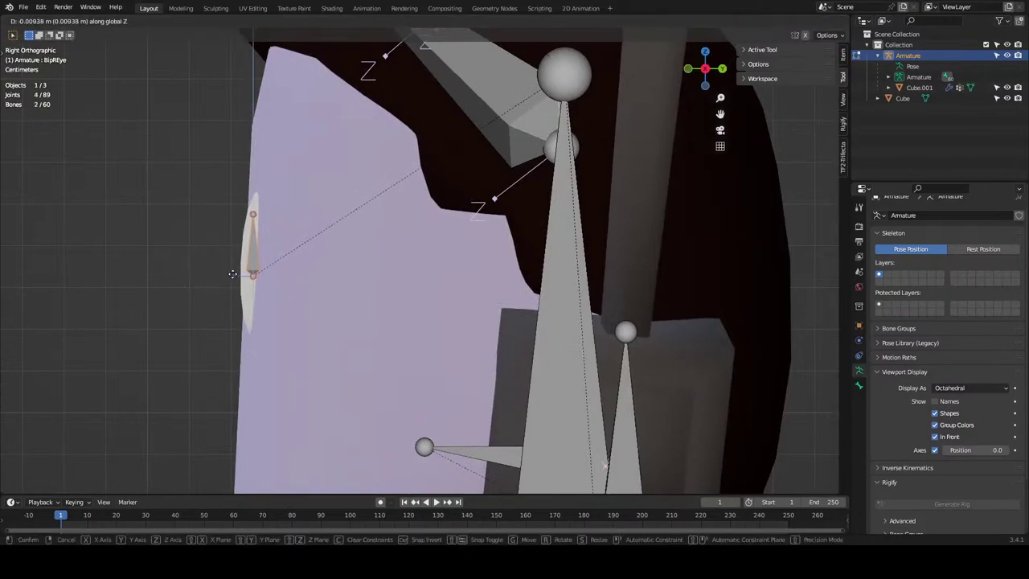
click(234, 272)
key(g)
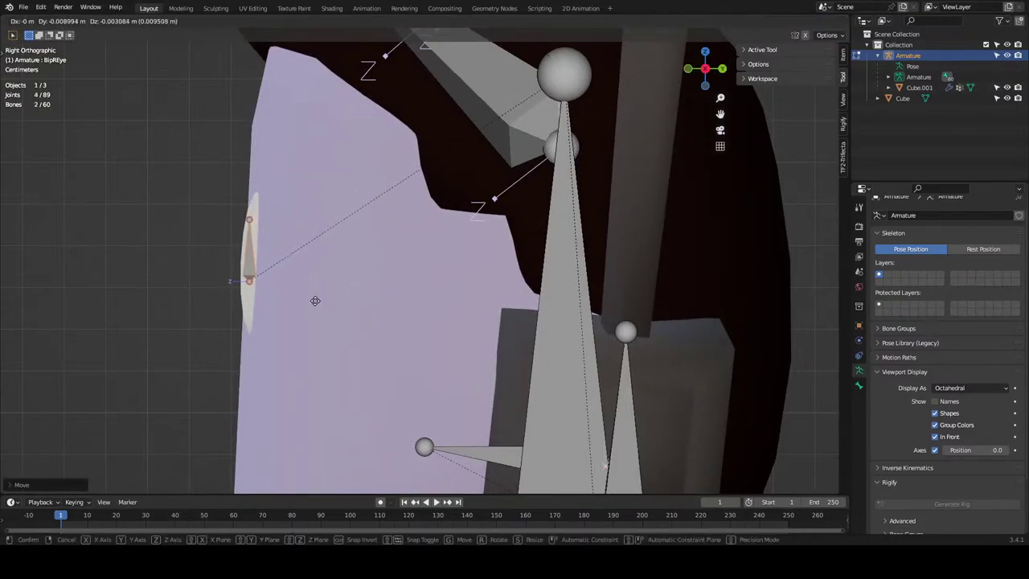
click(286, 249)
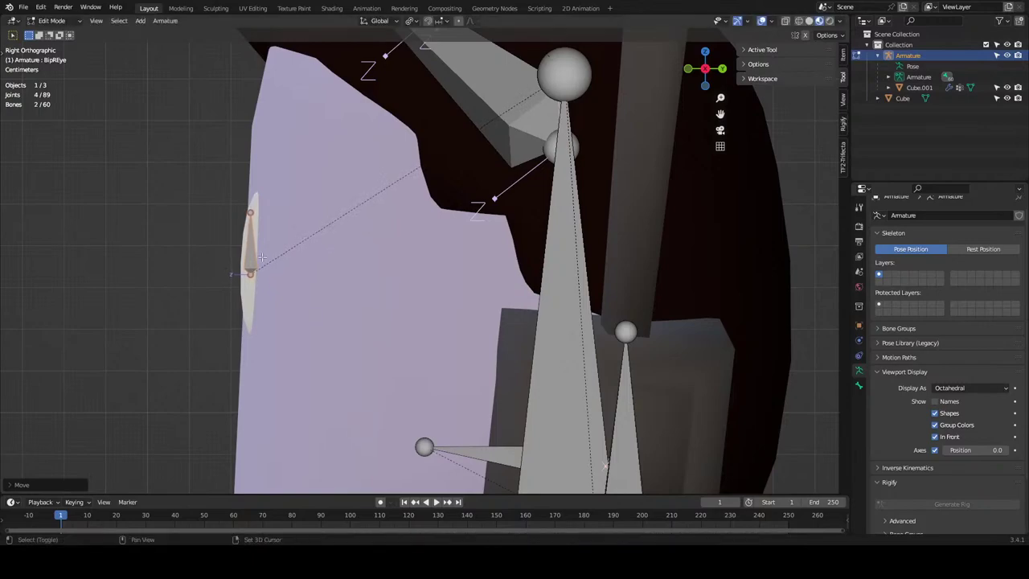
Turn off the armature's bone axes display and save the file.
click(934, 449)
middle_drag(233, 262, 378, 282)
click(295, 271)
key(ctrl+s)
key(ctrl+Tab)
click(431, 313)
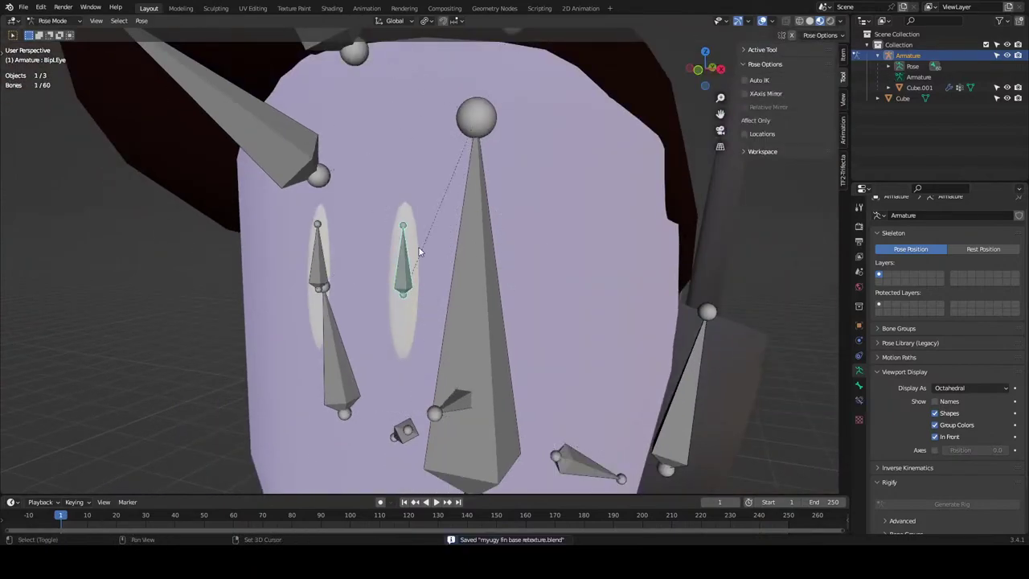
click(416, 246)
key(ctrl+Tab)
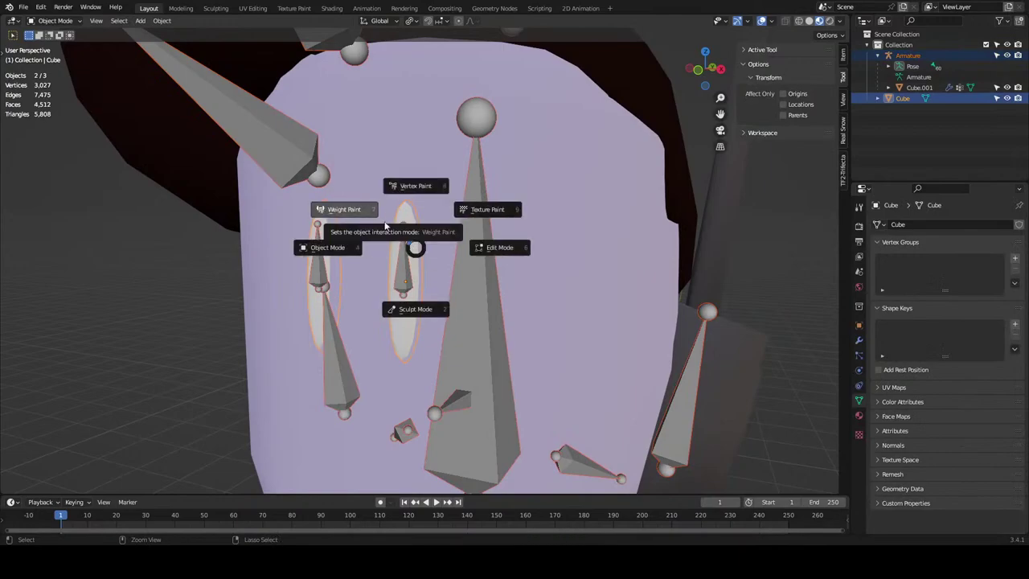
click(416, 248)
click(409, 238)
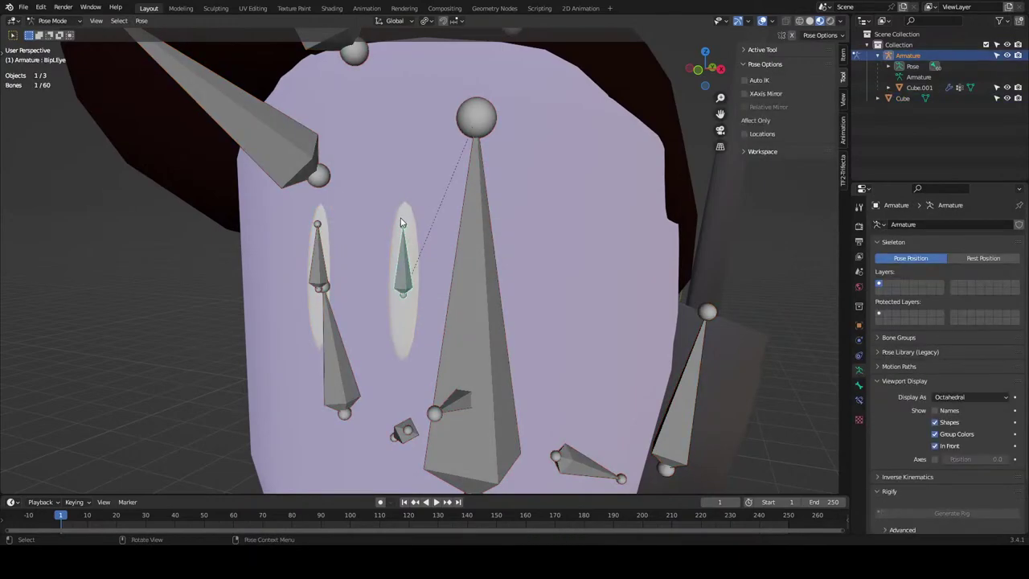
Select the Cube eye mesh together with the Cube.001 body mesh and join them into Cube.001.
click(403, 211)
middle_drag(404, 211, 431, 224)
scroll(432, 225, down, 3)
scroll(506, 233, up, 3)
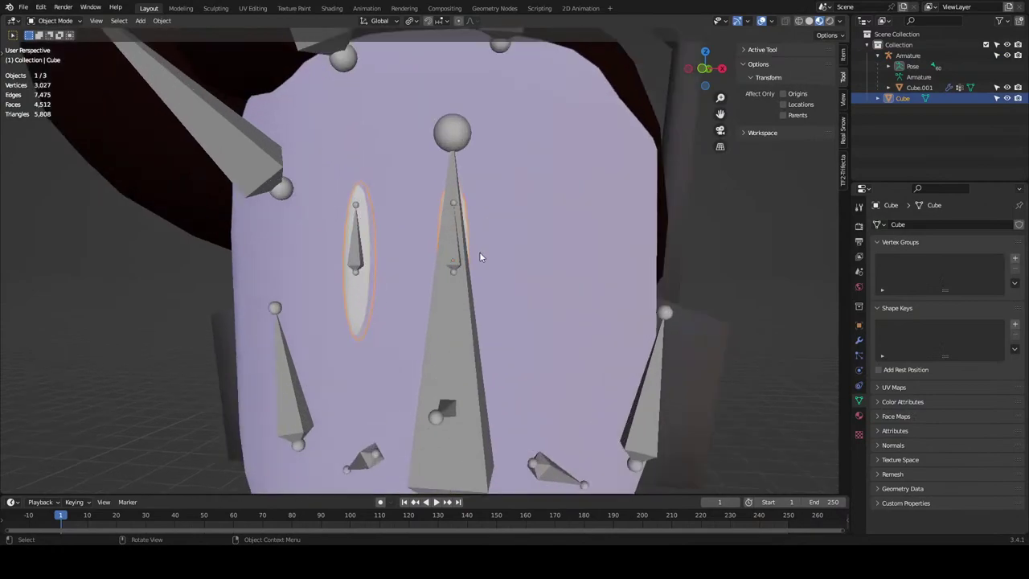
click(417, 203)
shift+click(359, 193)
shift+click(376, 181)
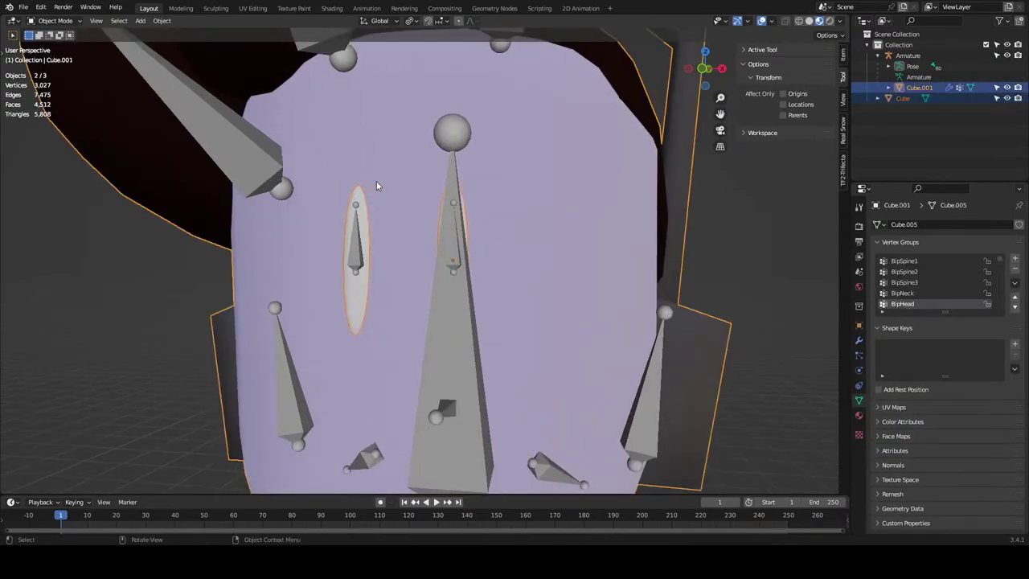
click(366, 206)
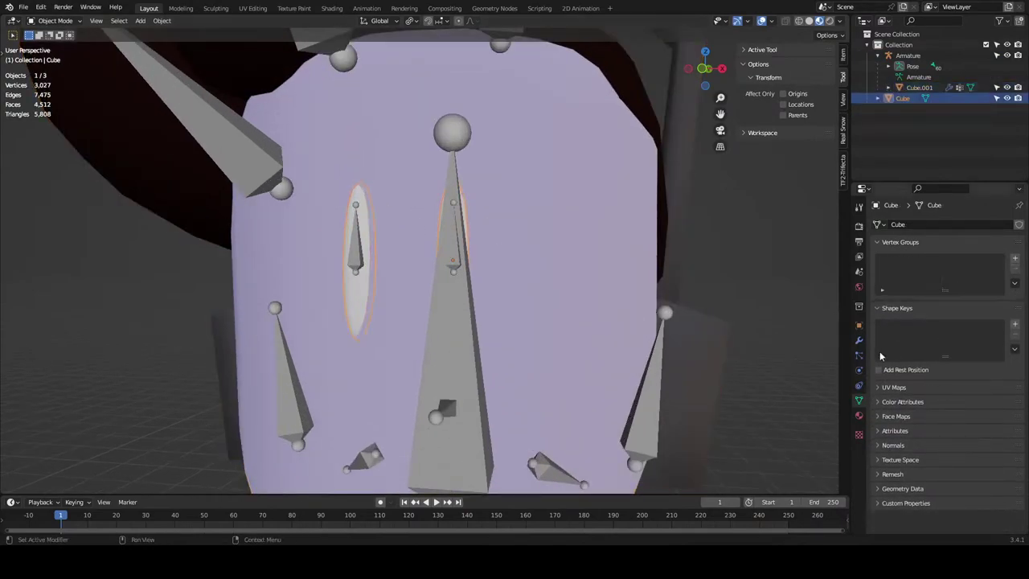
click(857, 341)
shift+click(400, 180)
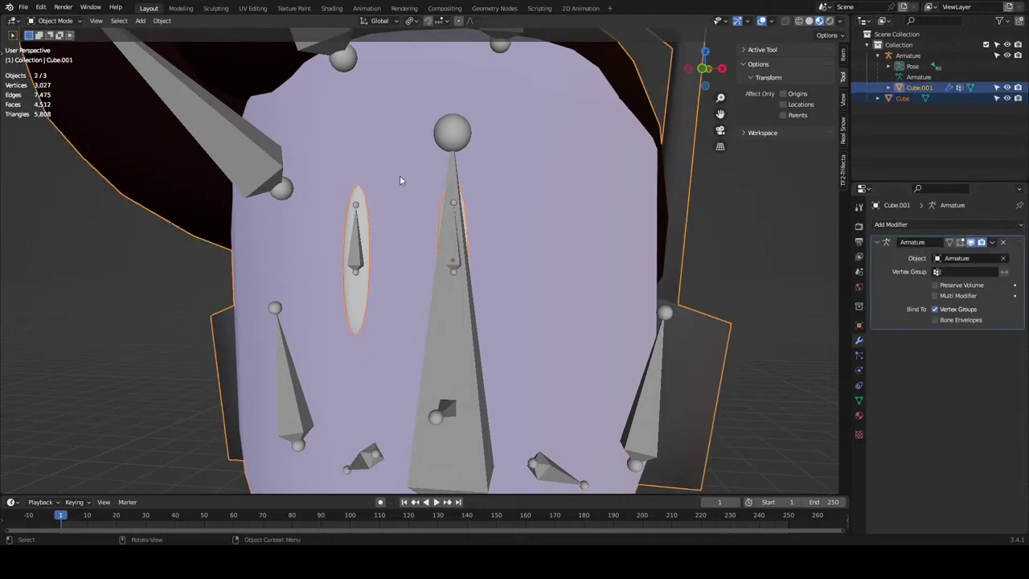
key(ctrl+j)
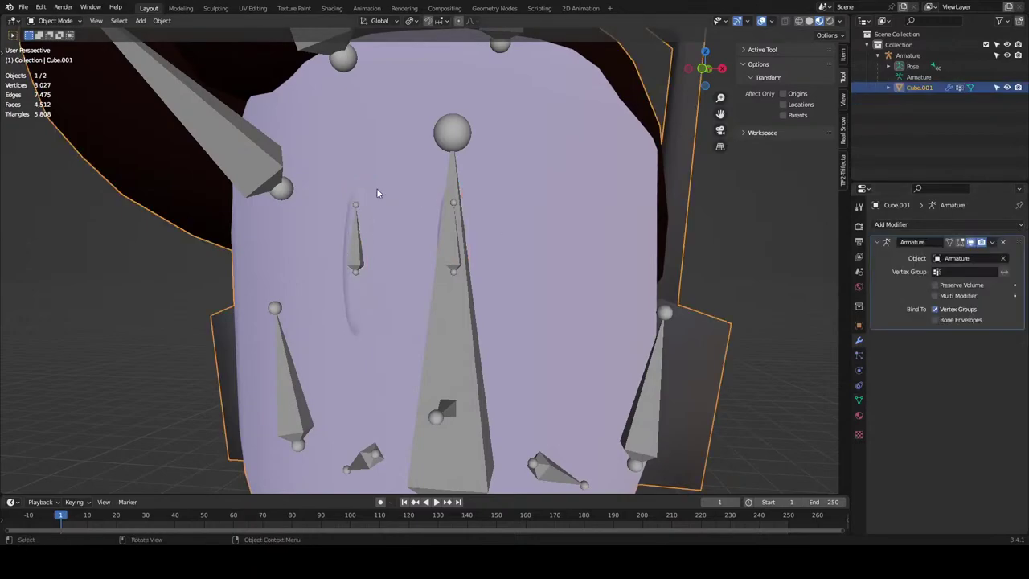
Select both linked eye ovals in Edit Mode and rename the shoes material as black.
key(Tab)
key(l)
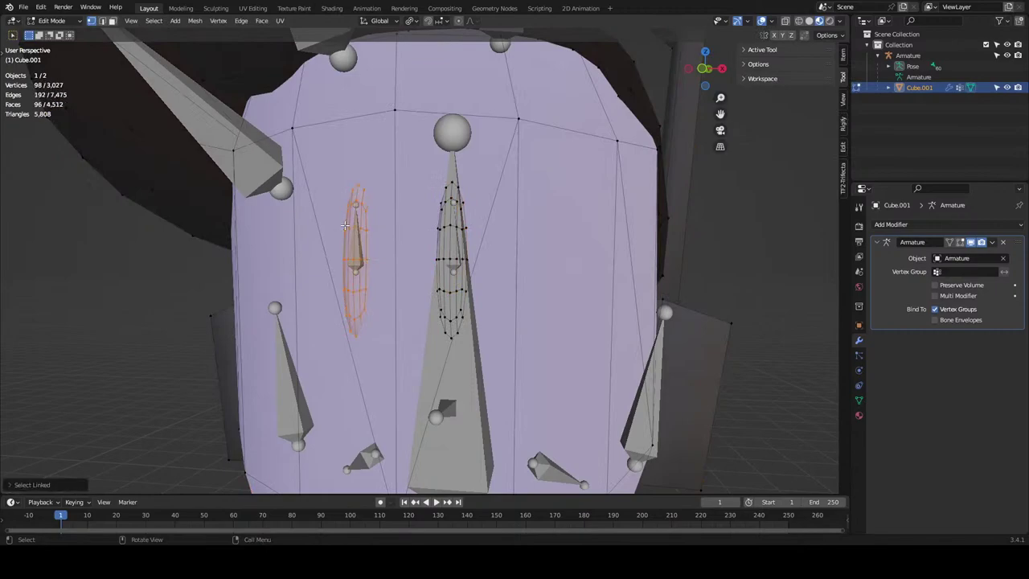
key(l)
click(858, 415)
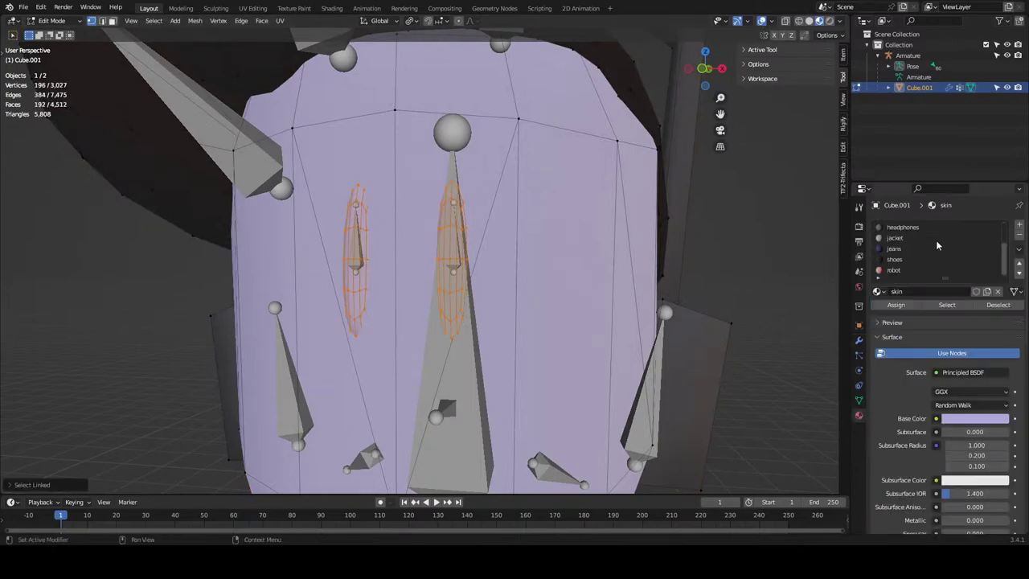
double_click(896, 260)
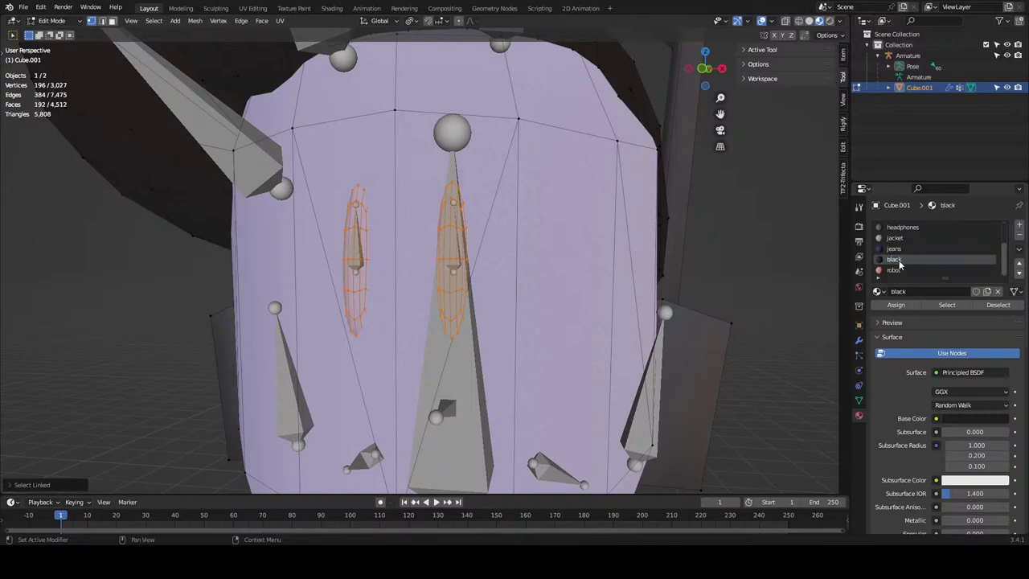
Assign the black material to the selected eye ovals and leave Edit Mode.
click(895, 304)
key(Tab)
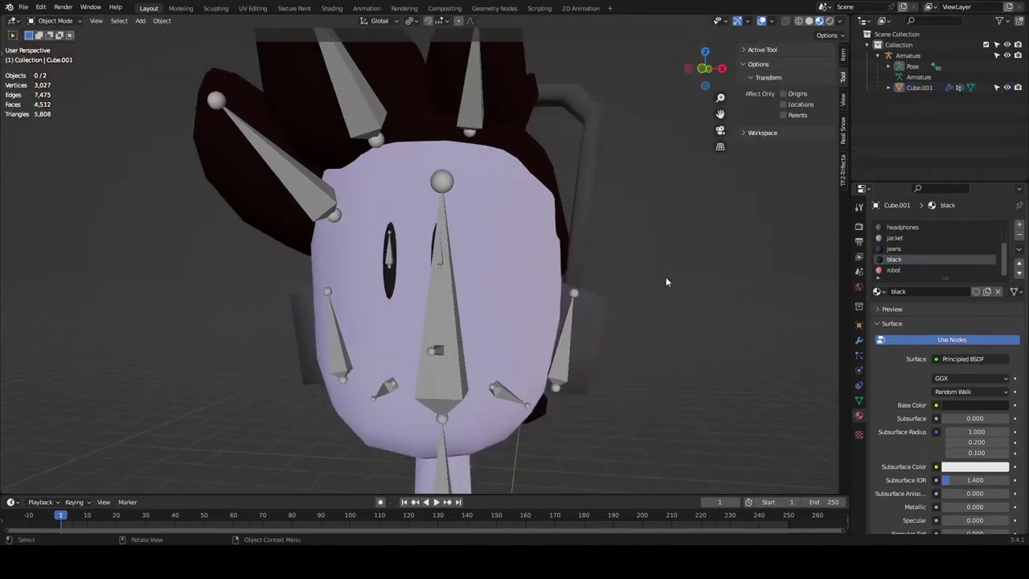
Trial-rotate the head bone in Pose Mode to check whether the eyes follow the head.
middle_drag(665, 281, 561, 303)
click(441, 270)
click(481, 263)
key(r)
key(r)
right_click(490, 244)
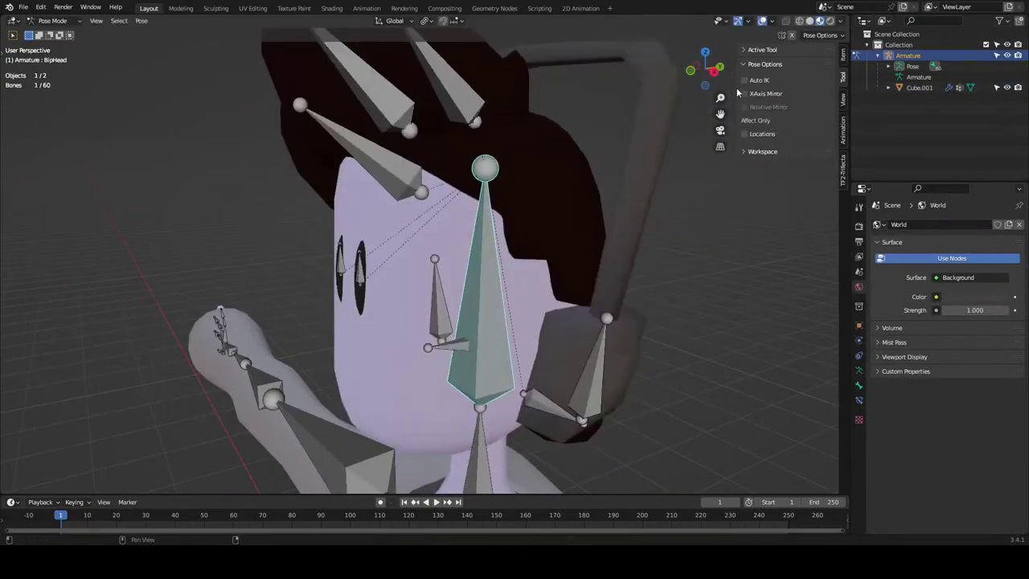
Return to Object Mode and select the armature together with the Cube.001 body mesh.
click(690, 72)
scroll(443, 236, up, 2)
middle_drag(443, 237, 451, 225)
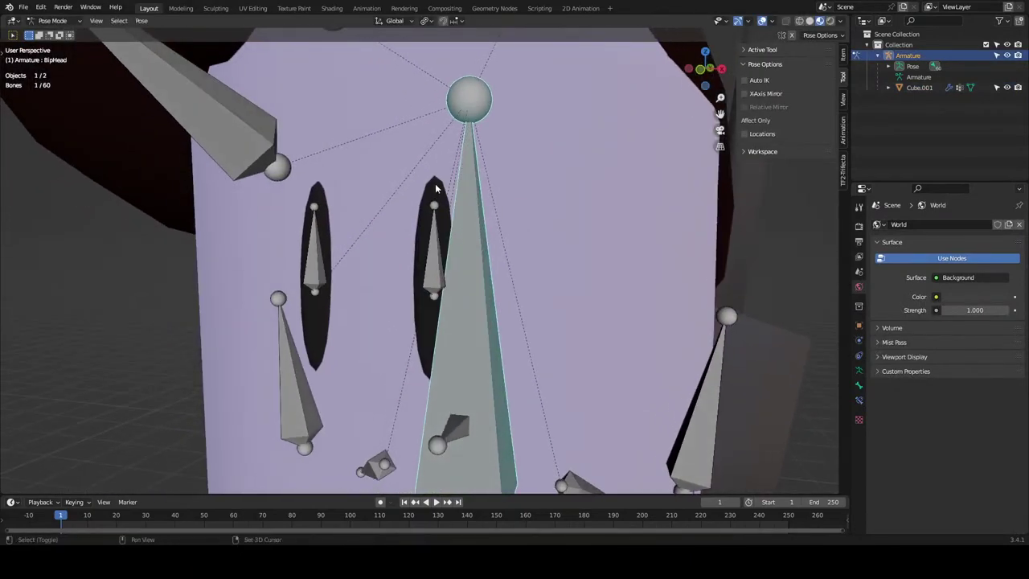
shift+click(435, 184)
key(ctrl+Tab)
key(ctrl+Tab)
click(303, 173)
click(472, 187)
shift+click(430, 186)
click(466, 194)
middle_drag(467, 195, 302, 318)
shift+click(302, 319)
key(ctrl+Tab)
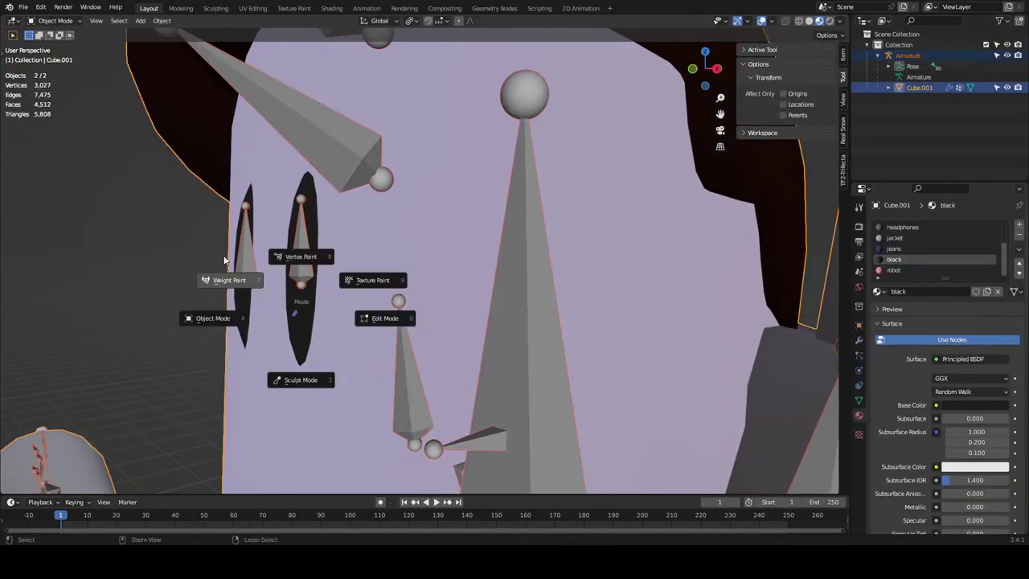
click(259, 292)
Show the vertex groups of the Cube.001 mesh and inspect the linked eye geometry in Edit Mode.
key(Tab)
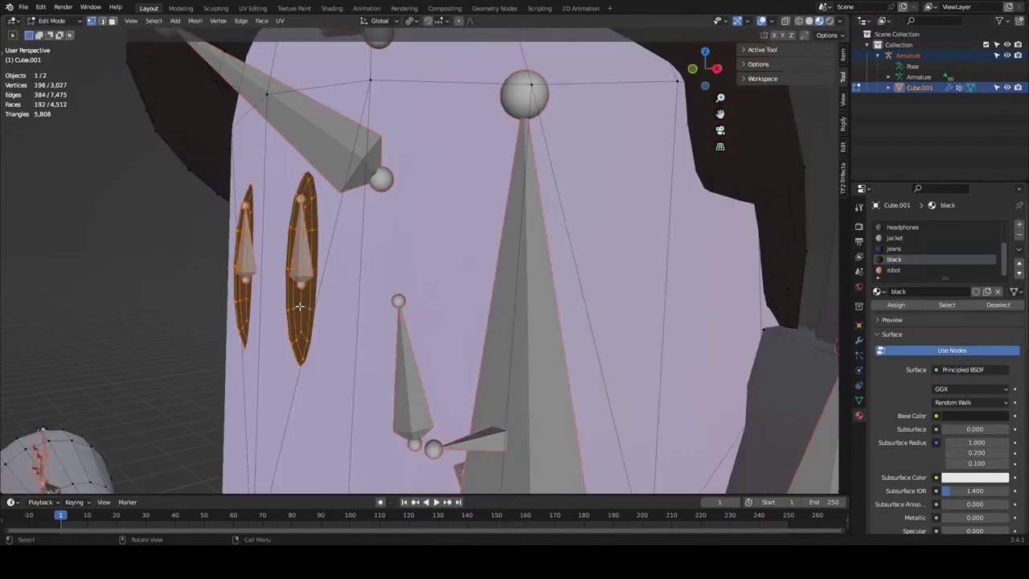
click(175, 264)
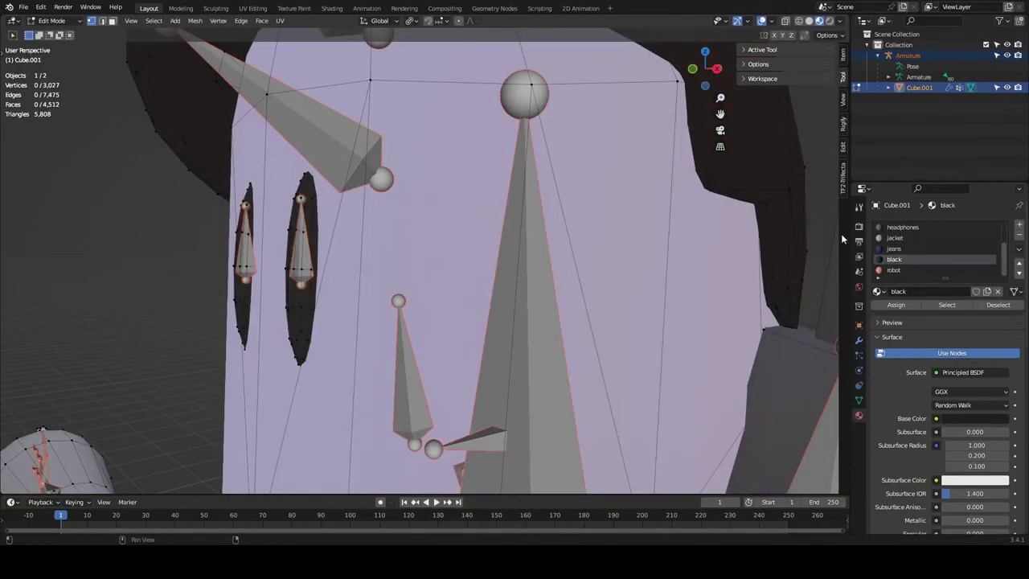
click(859, 400)
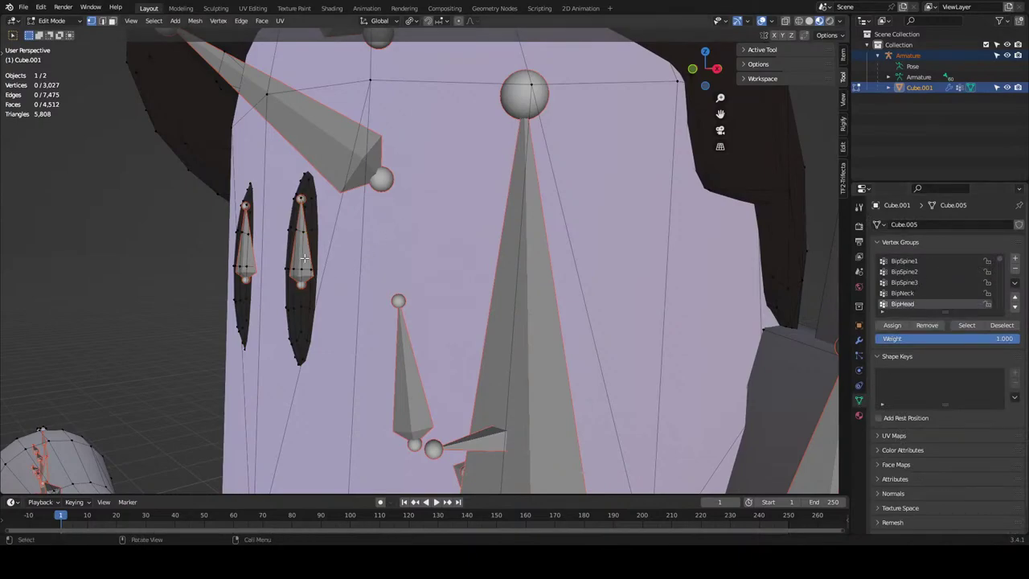
key(l)
click(385, 272)
key(ctrl+Tab)
click(170, 215)
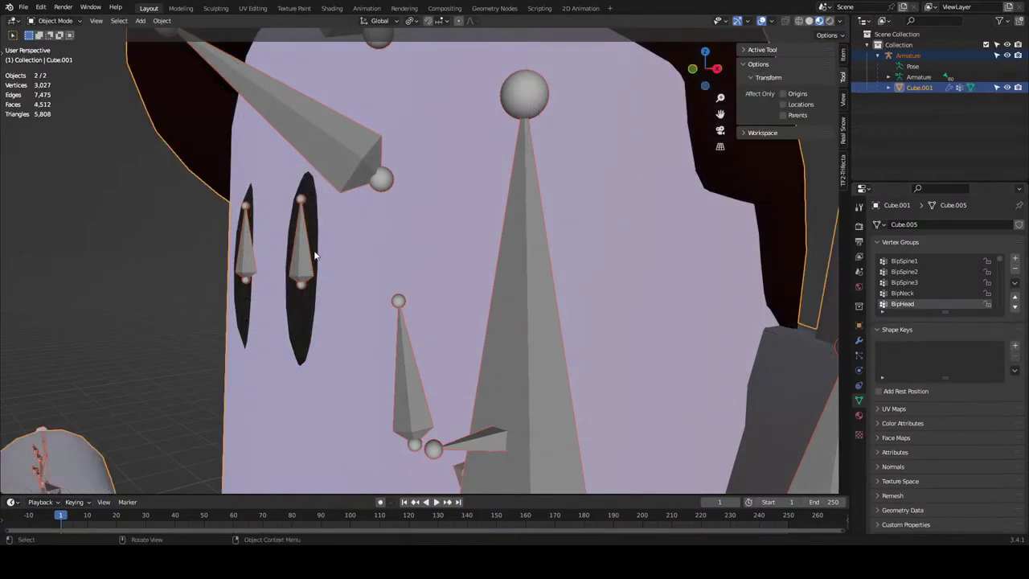
click(298, 243)
key(ctrl+Tab)
key(ctrl+z)
key(ctrl+z)
In Weight Paint mode, dab weight at each eye for the BipLEye and BipREye bones to create their vertex groups.
key(ctrl+Tab)
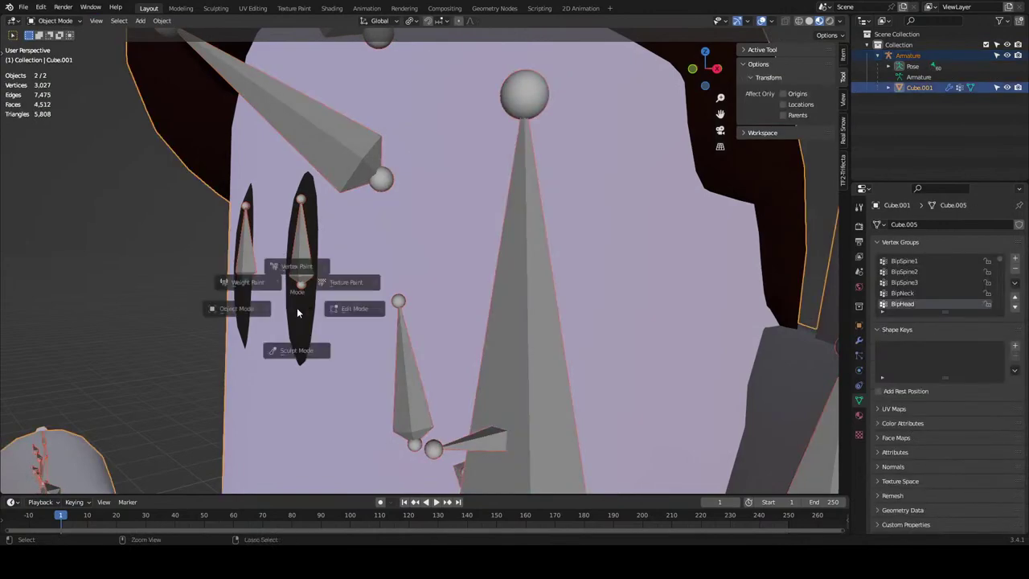
click(233, 267)
ctrl+click(299, 256)
click(300, 267)
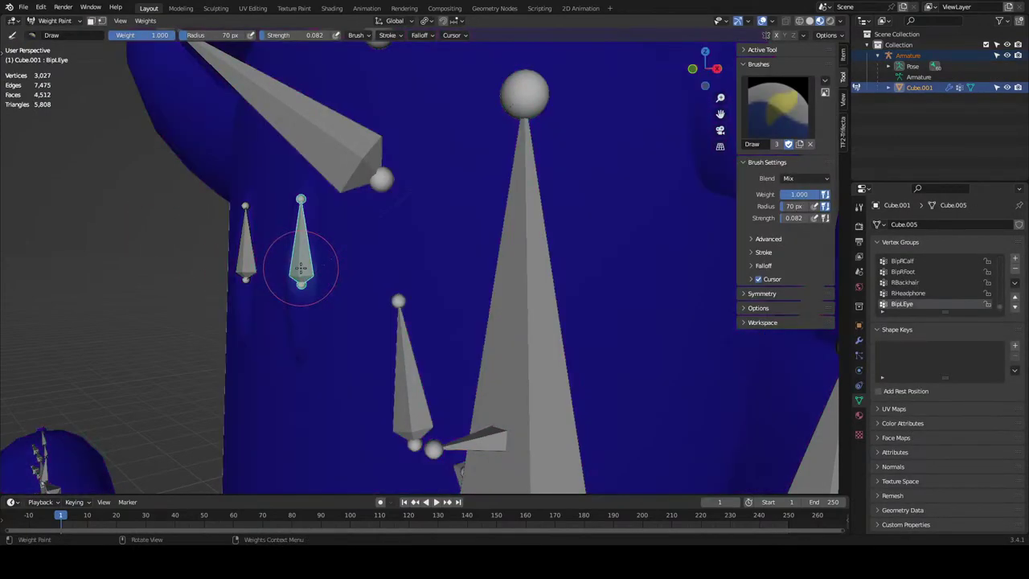
ctrl+click(245, 245)
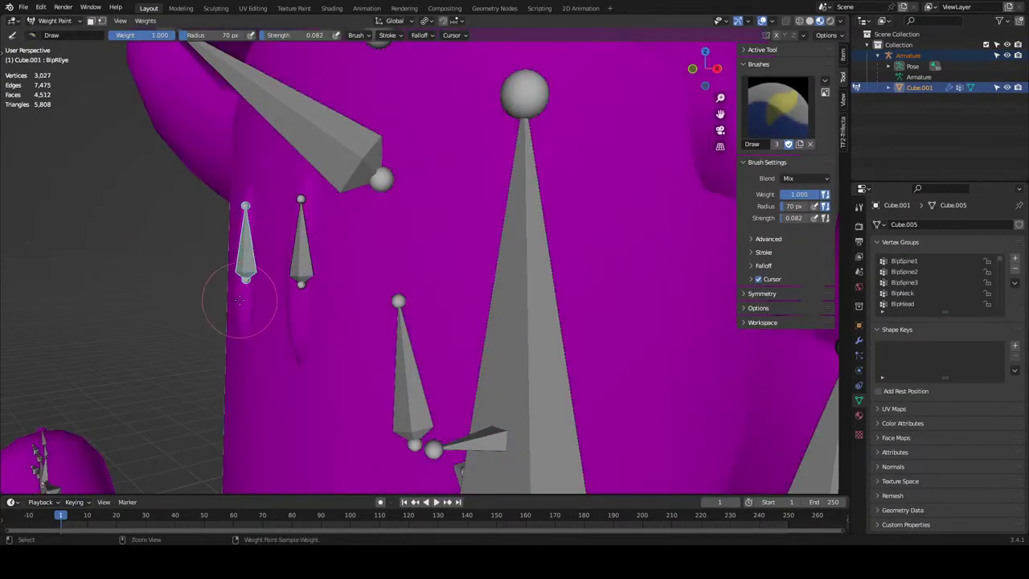
middle_drag(236, 295, 340, 298)
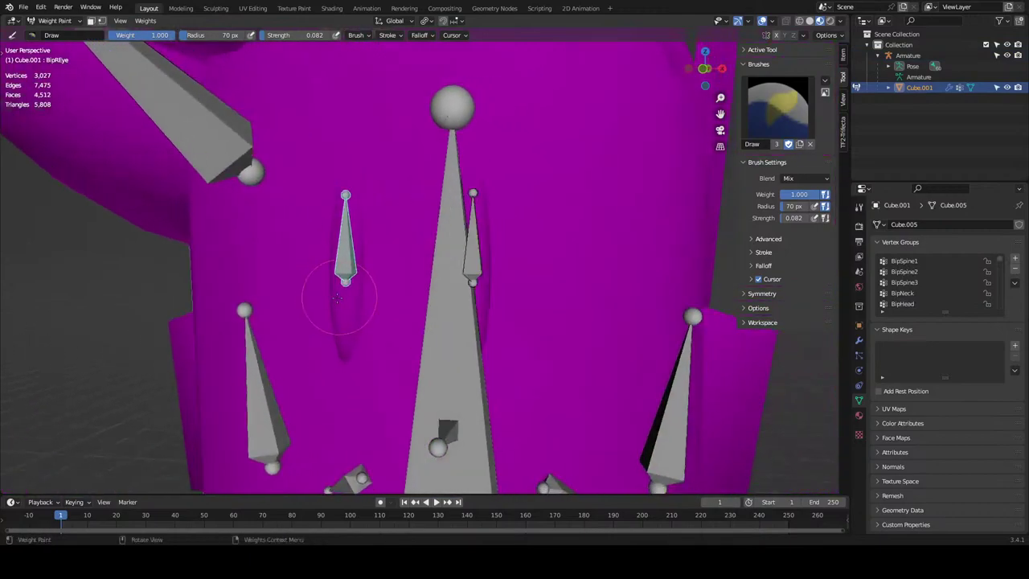
ctrl+click(342, 294)
mouse_move(441, 313)
middle_down()
mouse_move(457, 305)
mouse_move(328, 307)
middle_up()
Use the Subtract brush with a 250 px radius to erase the weight painted for the two eye bones.
click(32, 35)
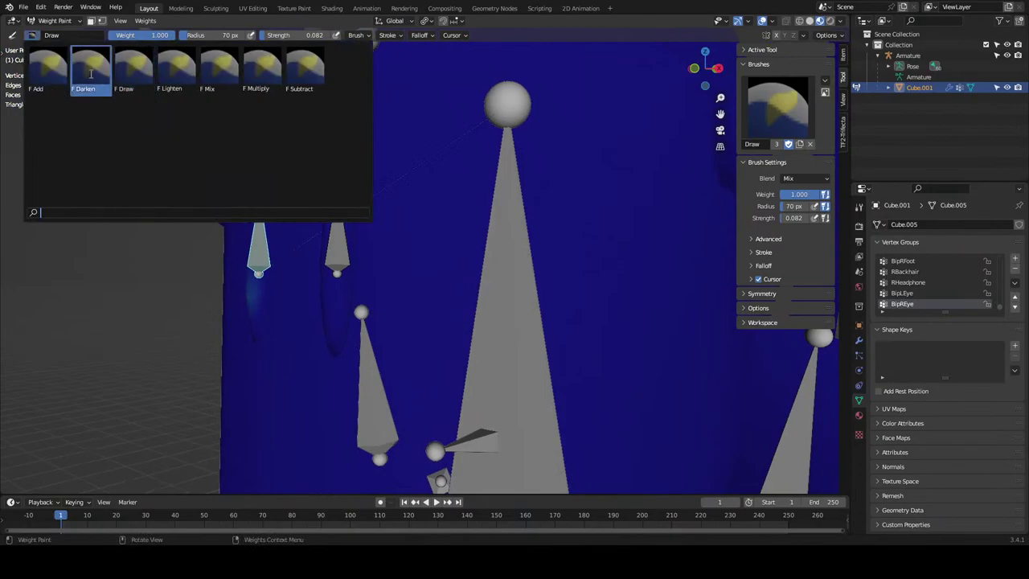
click(305, 69)
middle_drag(284, 141, 314, 144)
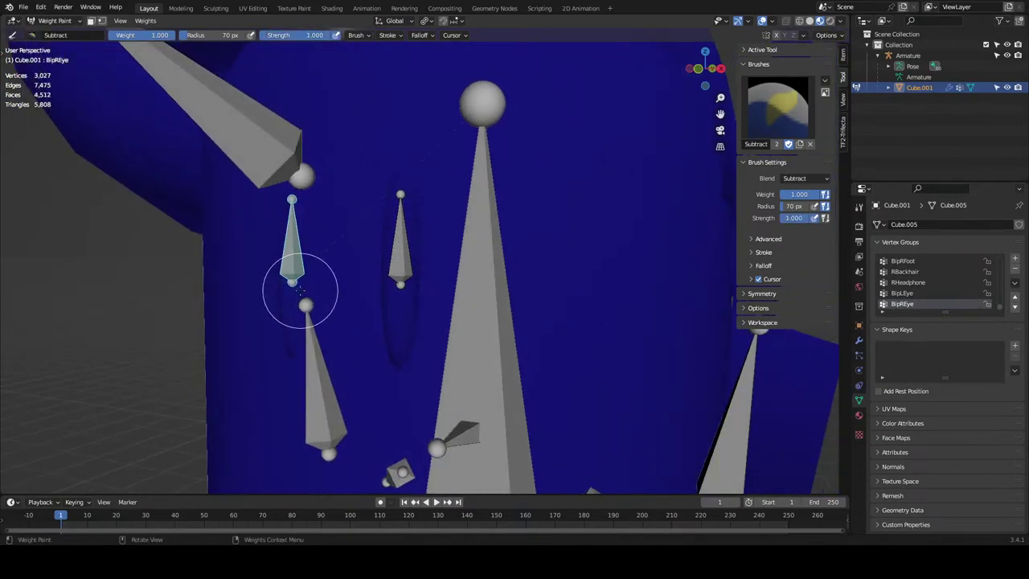
middle_drag(238, 253, 229, 46)
drag(207, 35, 232, 35)
ctrl+click(460, 254)
middle_drag(398, 450, 345, 310)
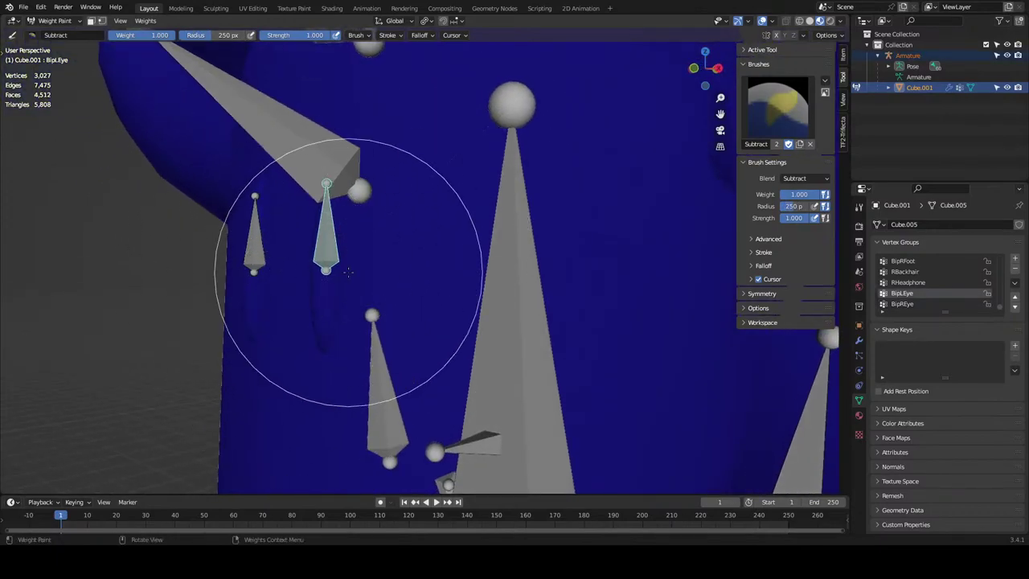
Select the linked left eye oval in Edit Mode and assign it to the BipLEye vertex group at weight 1.000.
key(Tab)
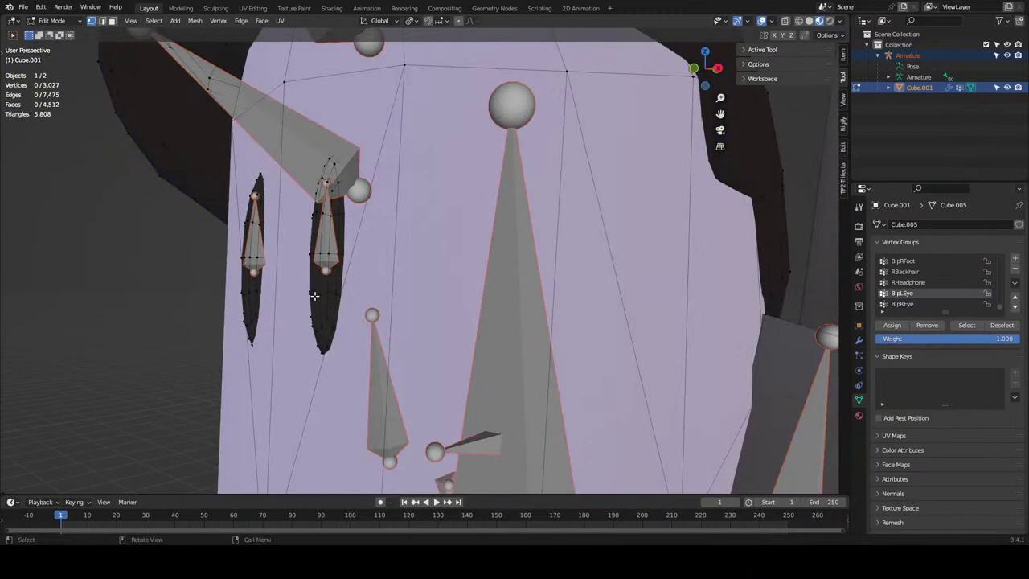
key(l)
click(890, 324)
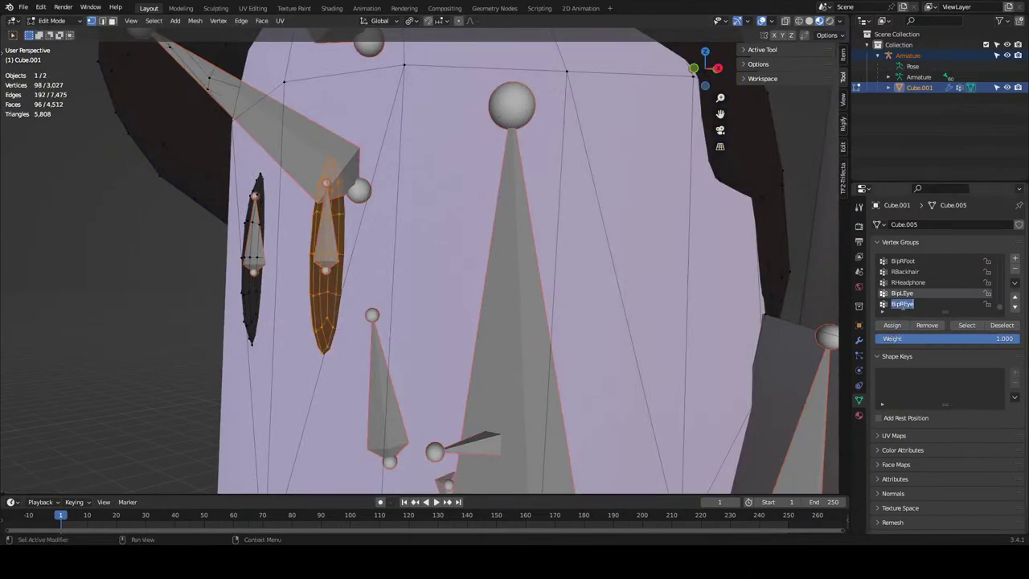
click(46, 269)
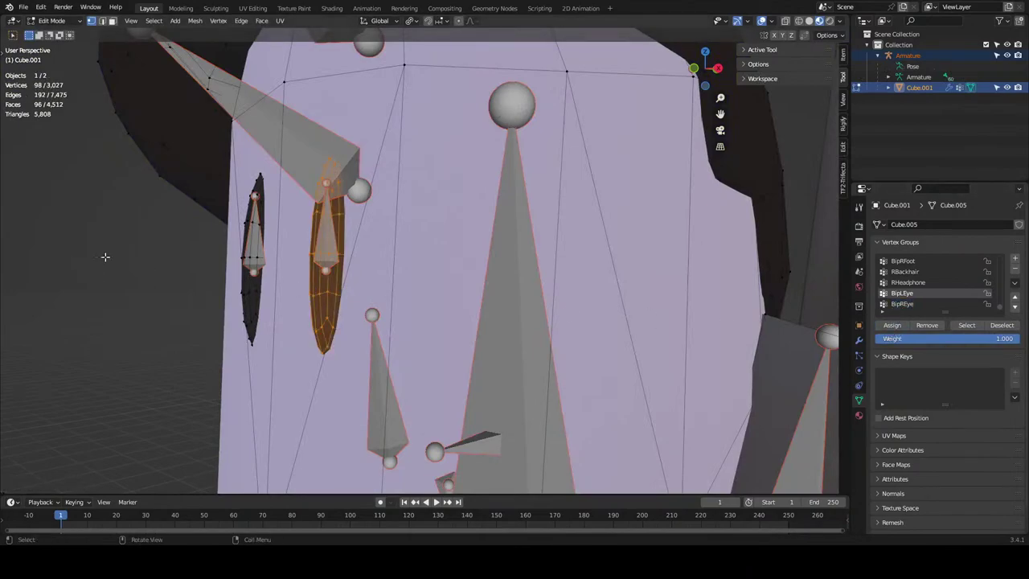
Assign the linked right eye oval to the BipREye vertex group at weight 1.000 and return to Object Mode.
click(930, 304)
click(246, 293)
key(ctrl+l)
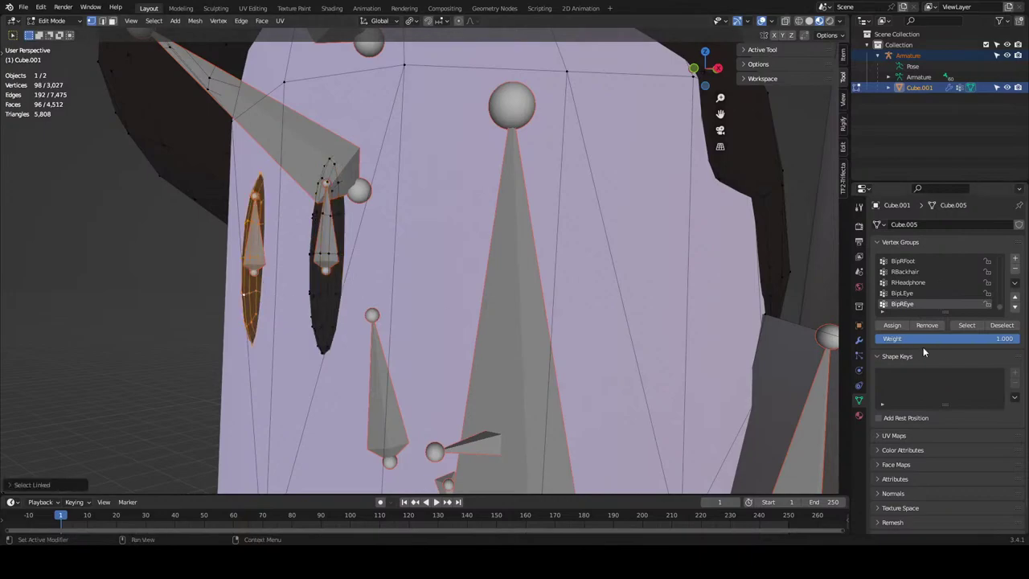
click(859, 415)
key(ctrl+Tab)
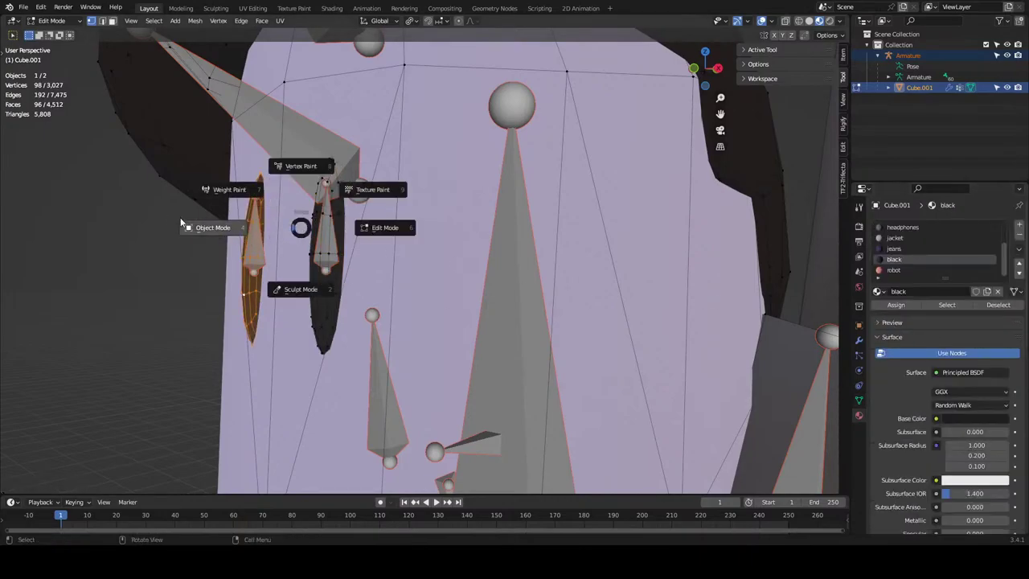
click(170, 221)
Trial-rotate the BipREye bone in Pose Mode to test the right eye's weighting.
click(252, 236)
key(ctrl+Tab)
click(253, 236)
key(r)
right_click(331, 230)
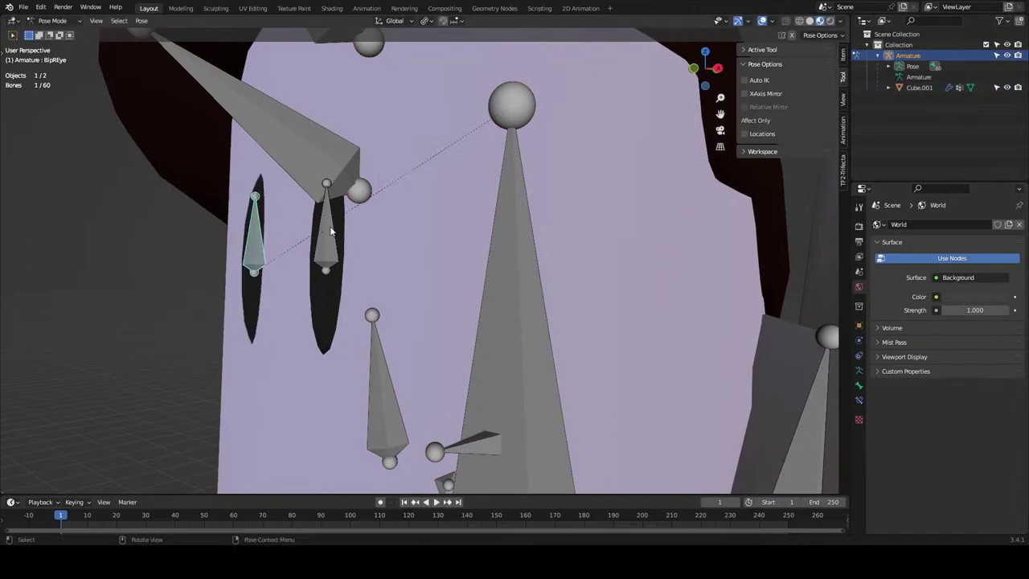
Trial-move both eye bones across the face and along Y to check that the ovals follow.
shift+click(326, 233)
scroll(331, 231, down, 5)
key(g)
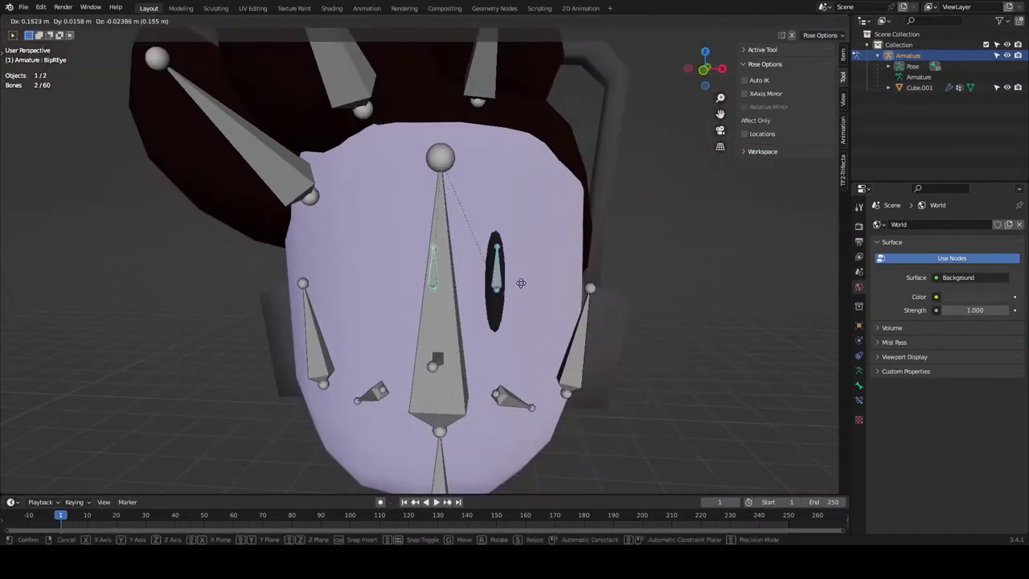
click(649, 277)
middle_drag(649, 277, 555, 279)
key(g)
key(y)
right_click(532, 274)
Select both linked eye ovals in Edit Mode and shift them slightly along the Y axis in the right side view.
key(Tab)
scroll(282, 254, up, 3)
key(Tab)
middle_drag(269, 285, 301, 301)
click(298, 308)
key(Tab)
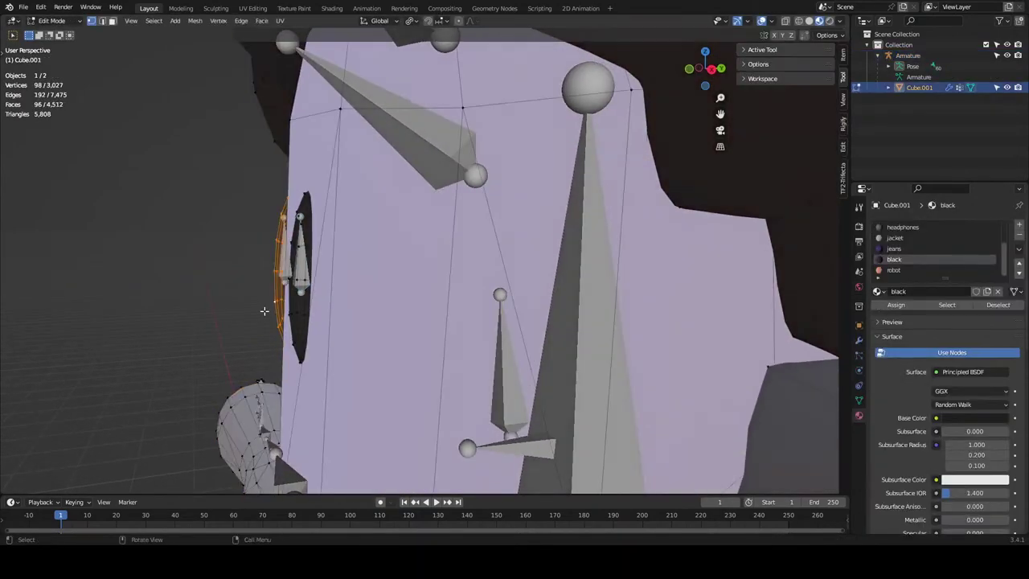
key(ctrl+l)
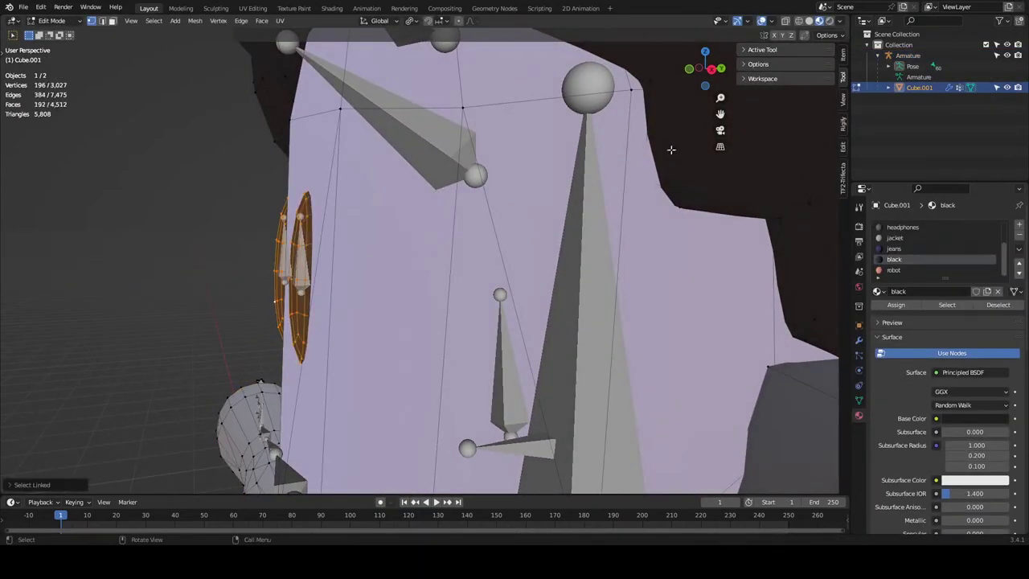
click(711, 68)
key(g)
key(y)
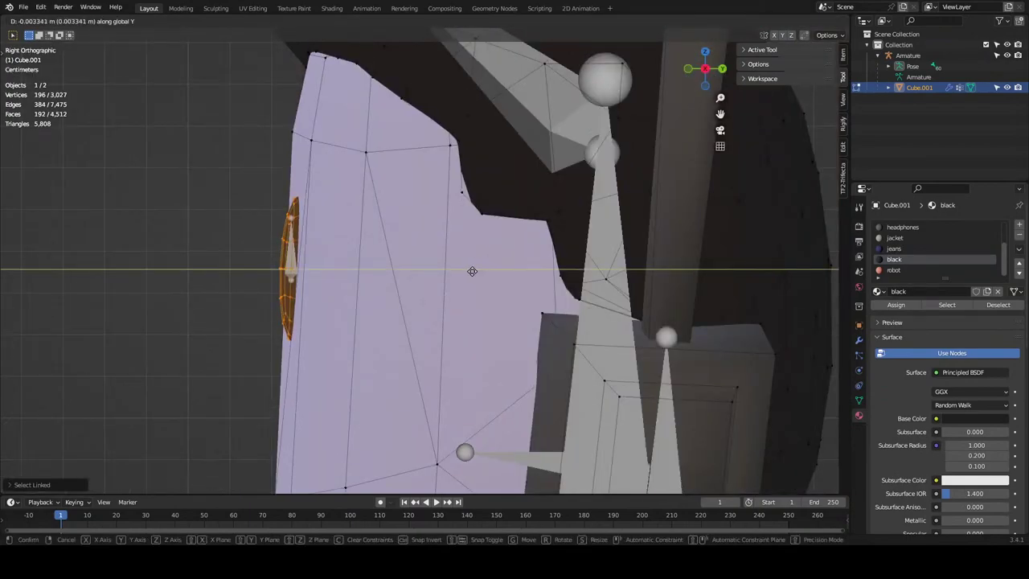
click(298, 277)
Test moving both eye bones in Pose Mode, deselect all bones and save the file.
key(Tab)
click(291, 257)
key(ctrl+Tab)
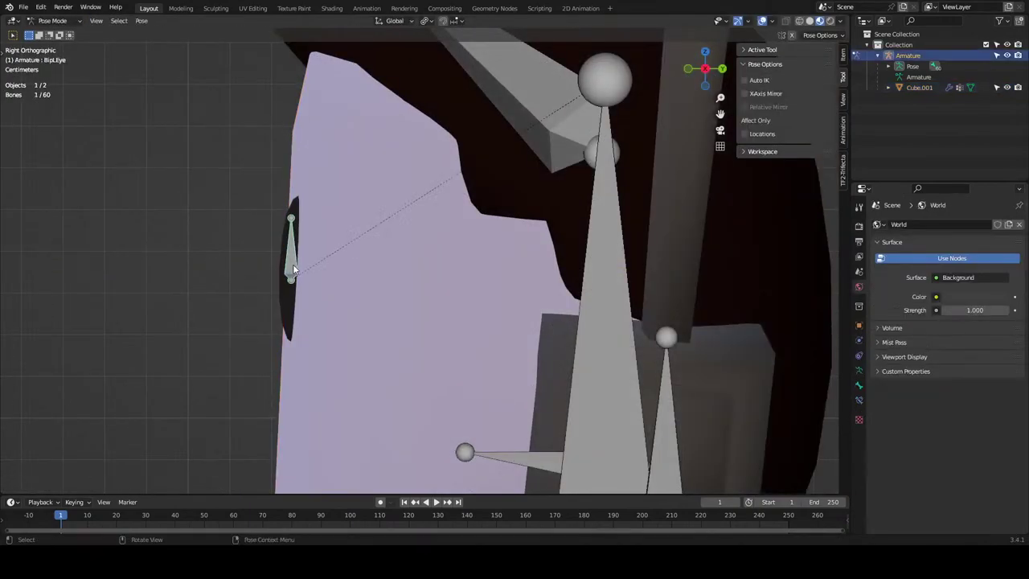
middle_drag(292, 264, 402, 282)
key(h)
key(alt+h)
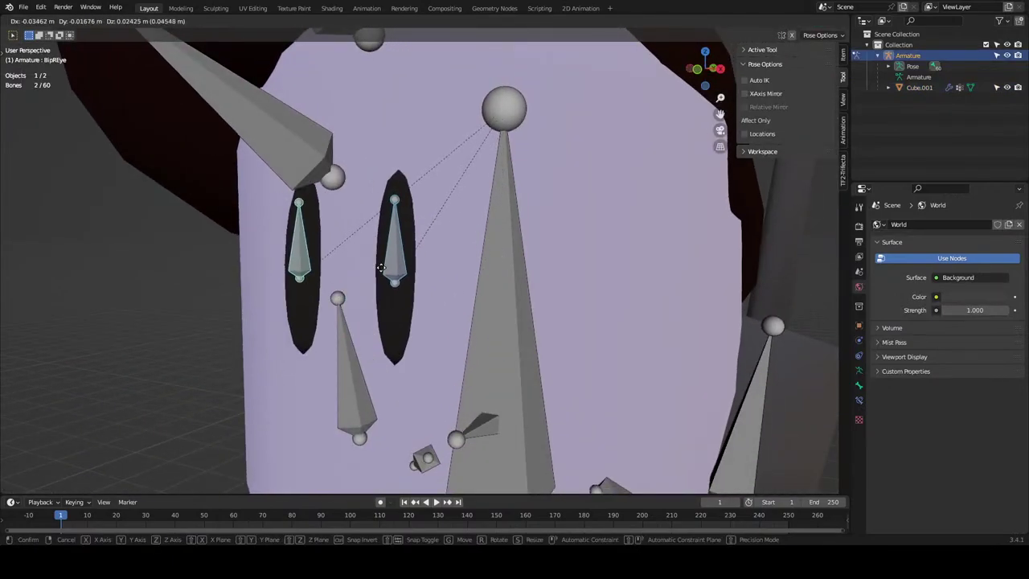
key(alt+a)
key(ctrl+s)
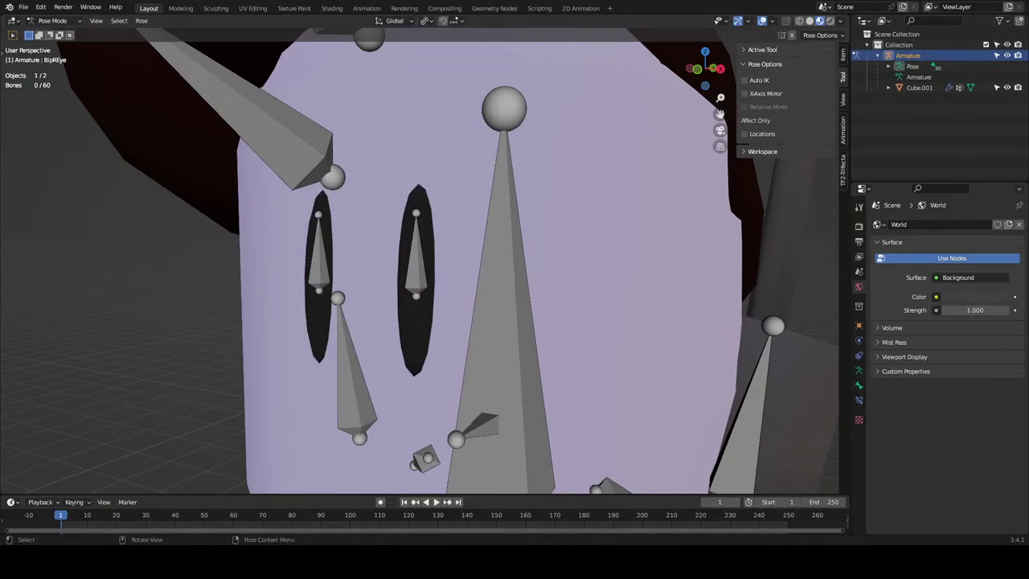
Try rotating both eye bones in the right side view, deselect them and save the file.
click(721, 68)
click(357, 267)
middle_drag(357, 267, 405, 261)
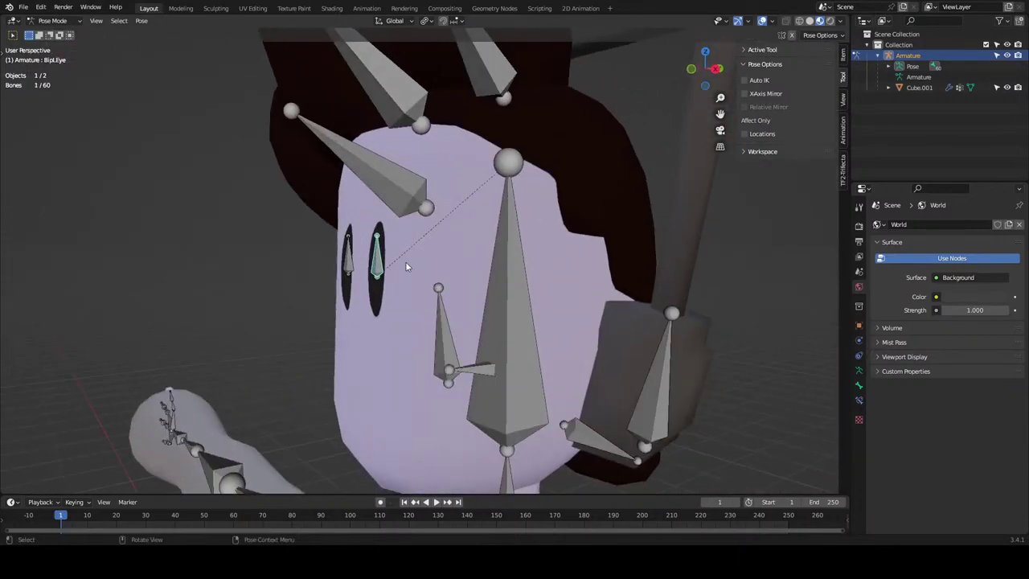
shift+click(376, 255)
click(716, 69)
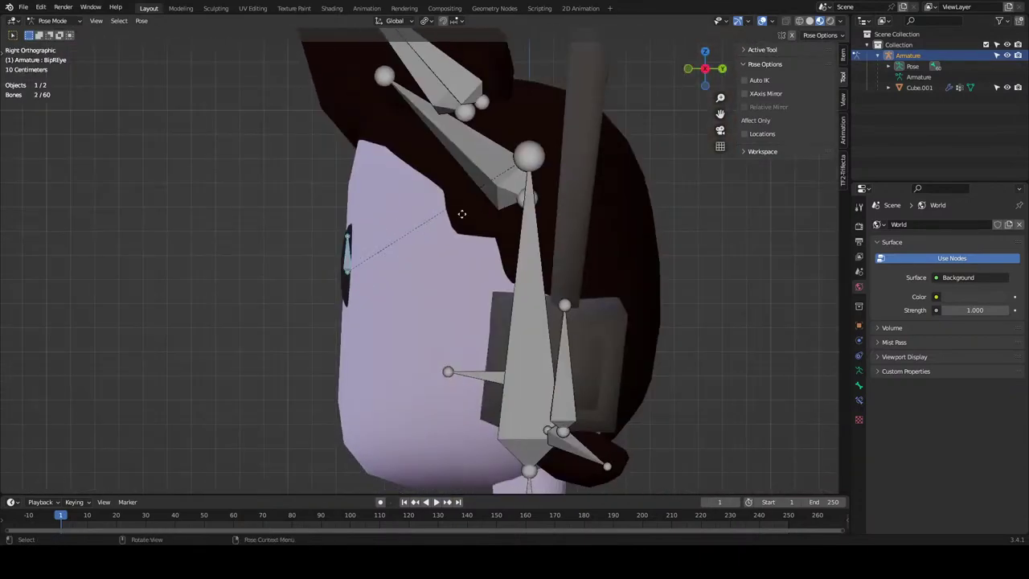
key(r)
click(438, 276)
click(292, 295)
middle_drag(292, 296, 274, 291)
key(ctrl+s)
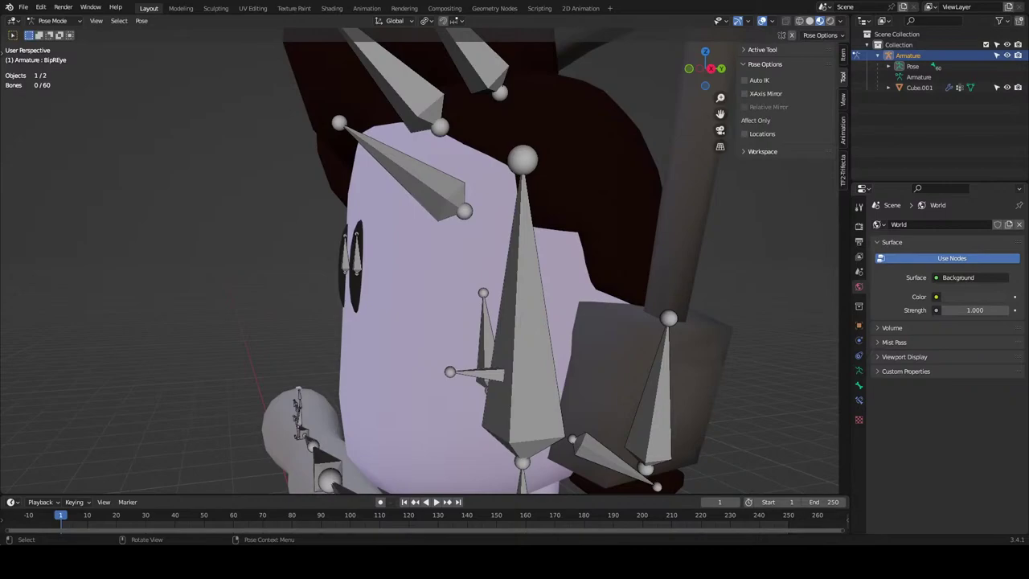
Trial-move the two eye bones together from a front view to check the eyes' motion.
middle_drag(466, 378, 417, 348)
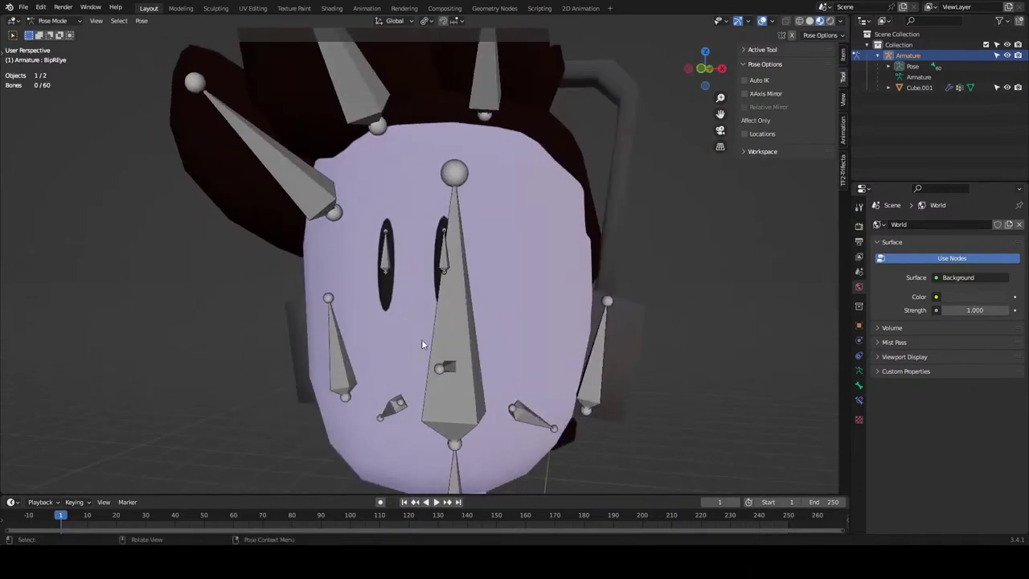
click(444, 266)
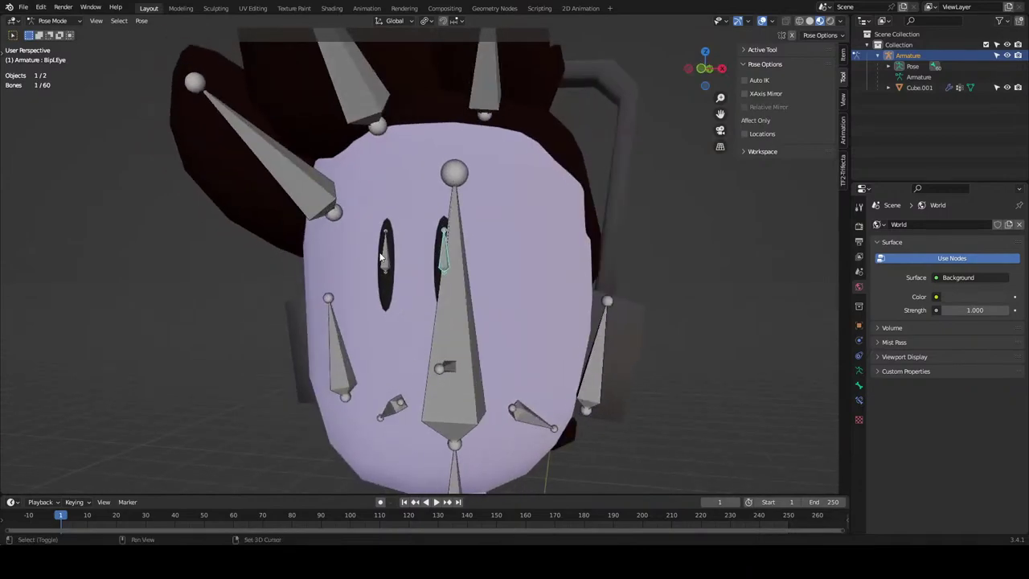
shift+click(380, 254)
key(g)
right_click(381, 260)
click(384, 262)
shift+click(447, 253)
key(g)
right_click(582, 294)
Deselect all bones and save the file.
middle_drag(358, 294, 260, 282)
scroll(268, 298, down, 2)
click(260, 282)
scroll(260, 280, up, 1)
key(ctrl+s)
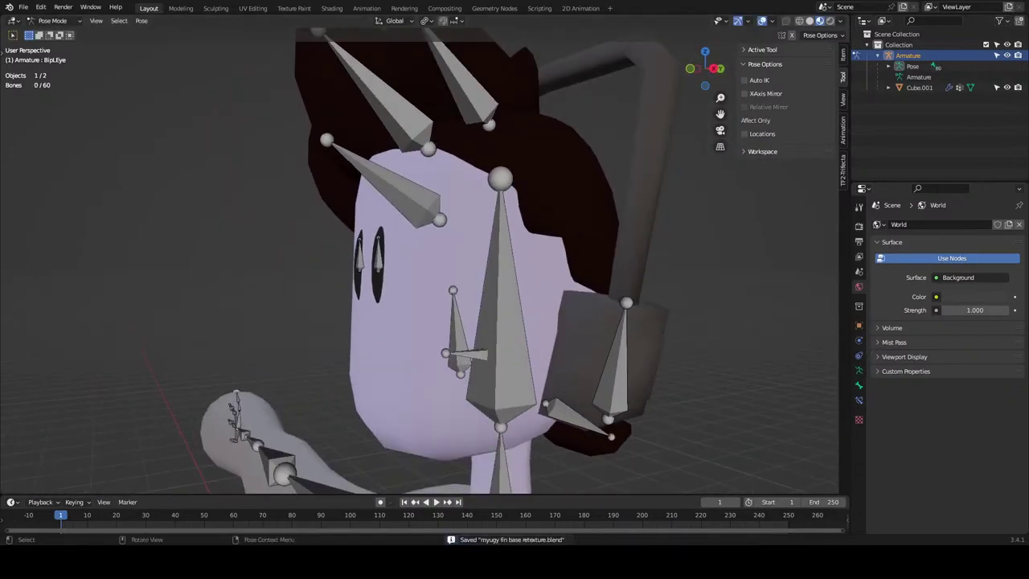